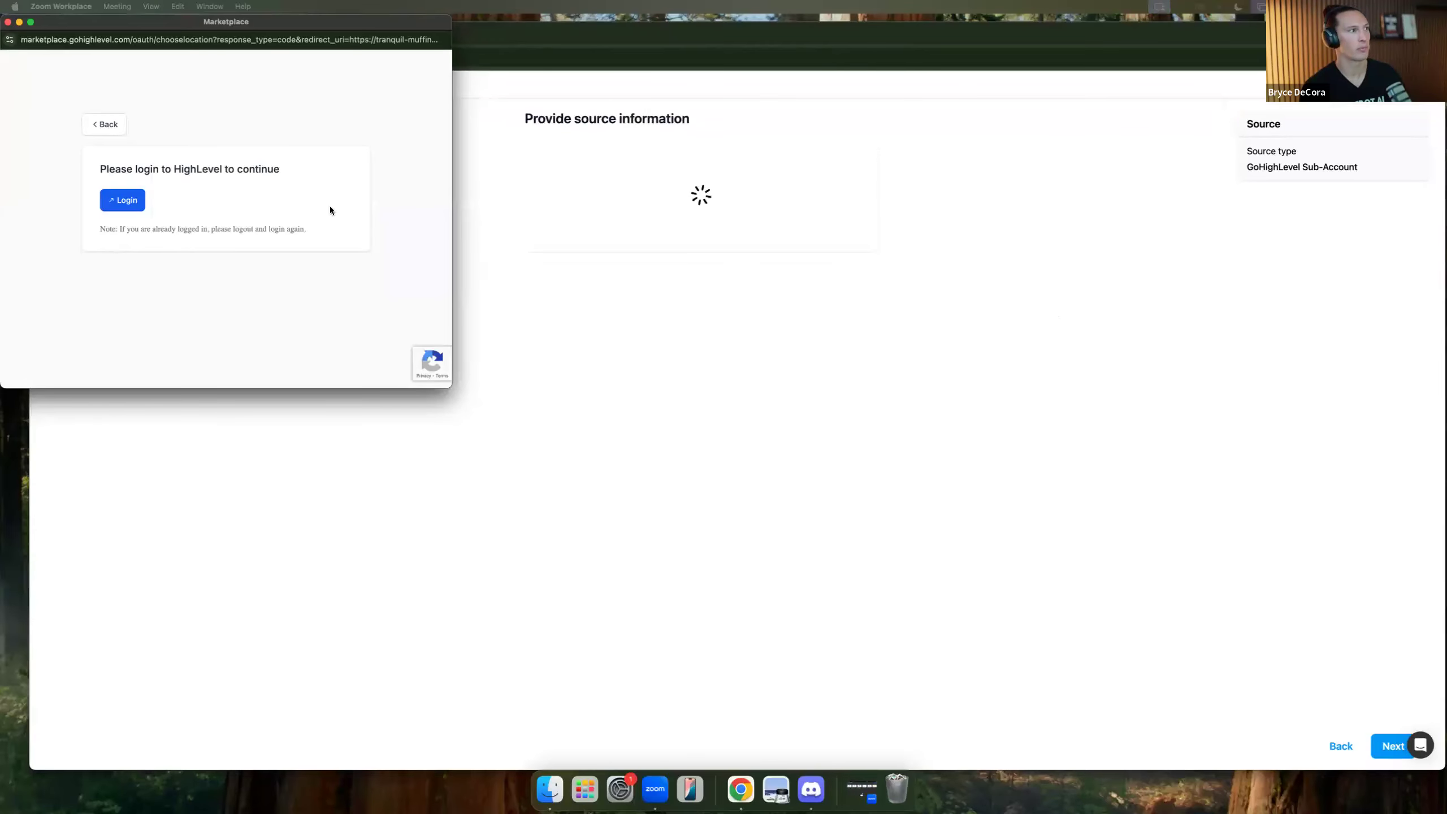
# Log in to HighLevel and bring up the Select an Account list for Closebot SA Dev.
pyautogui.click(124, 204)
pyautogui.click(124, 204)
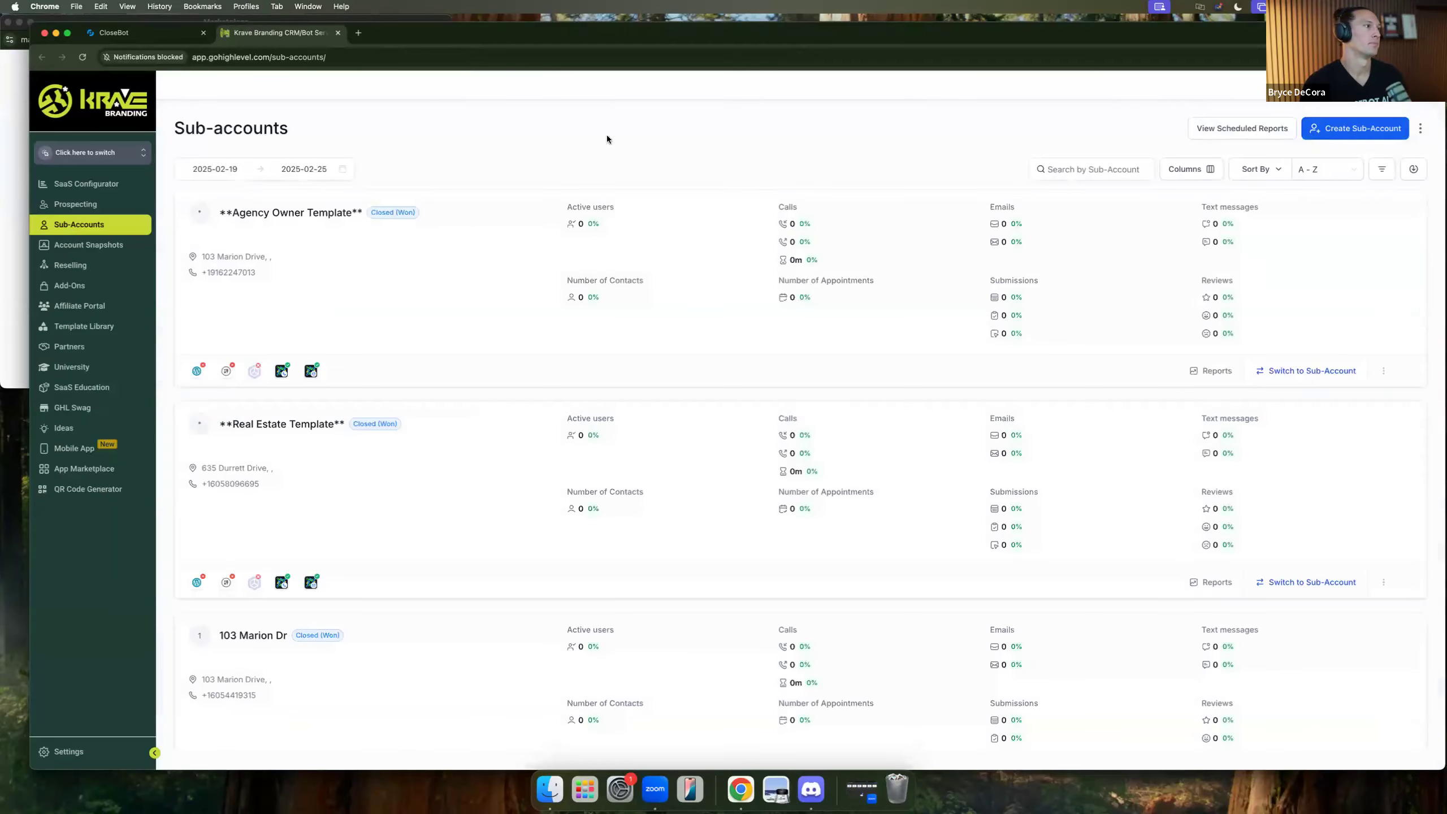
pyautogui.click(138, 43)
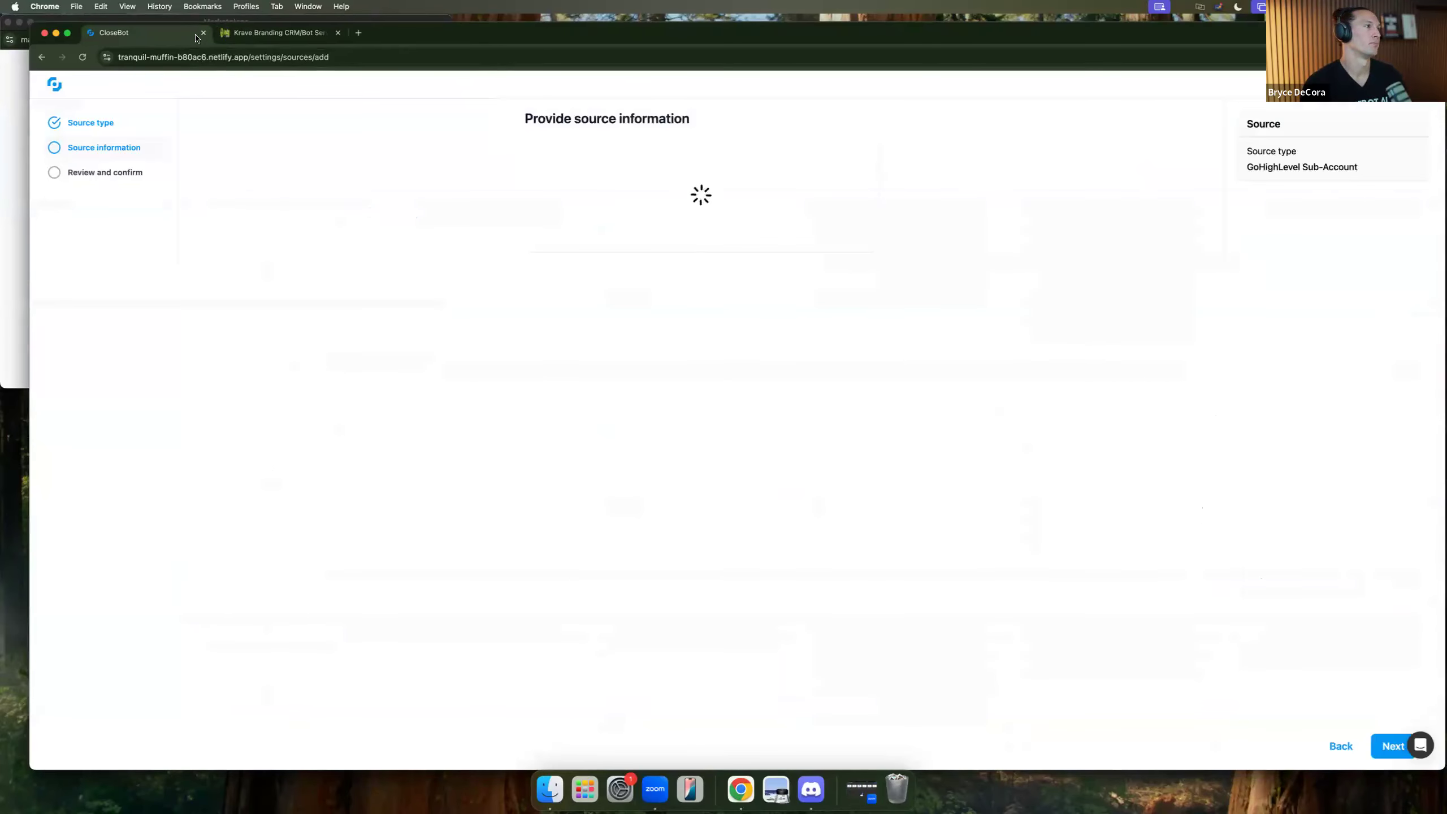
pyautogui.click(273, 32)
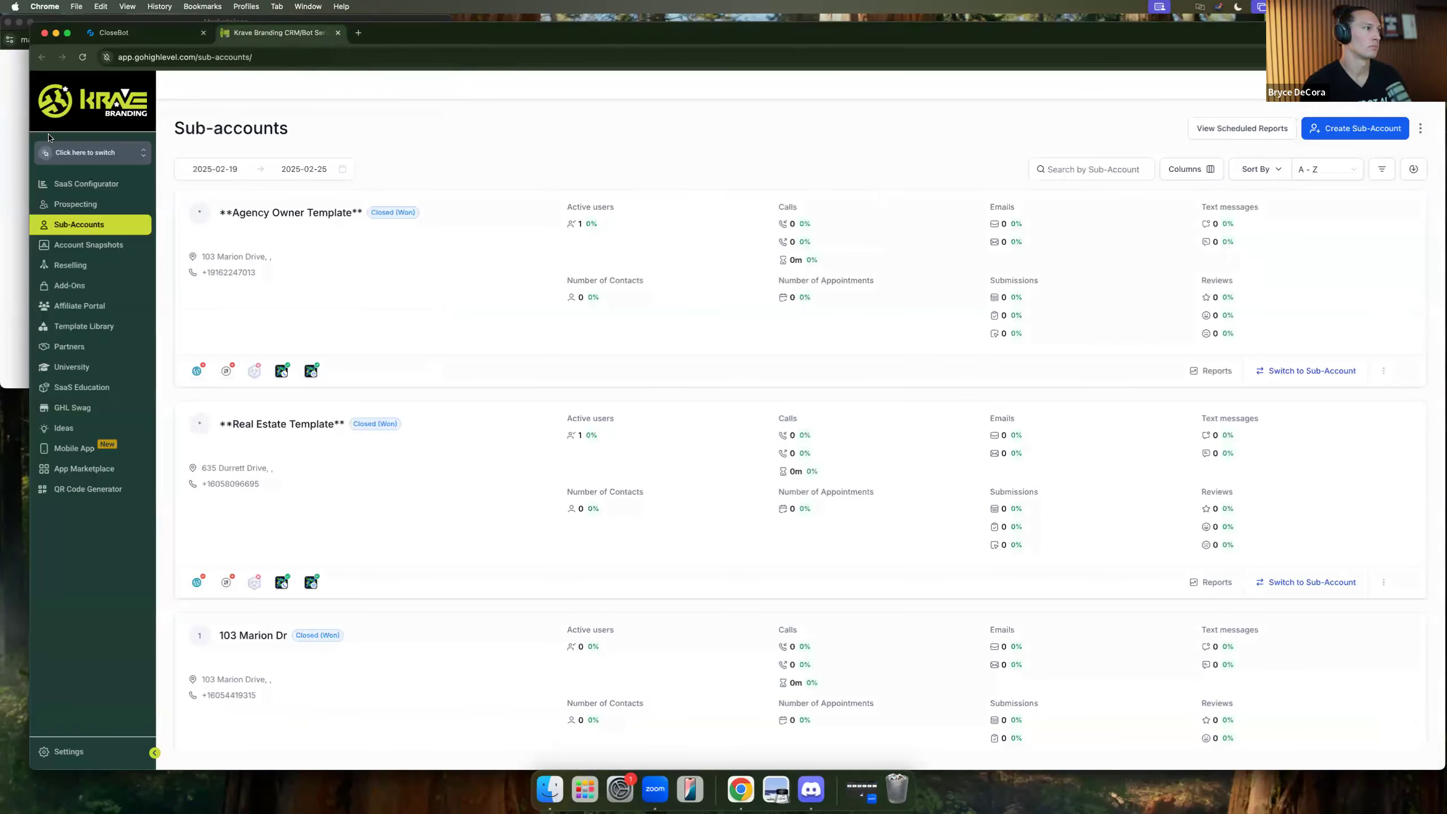
pyautogui.click(140, 39)
pyautogui.click(26, 174)
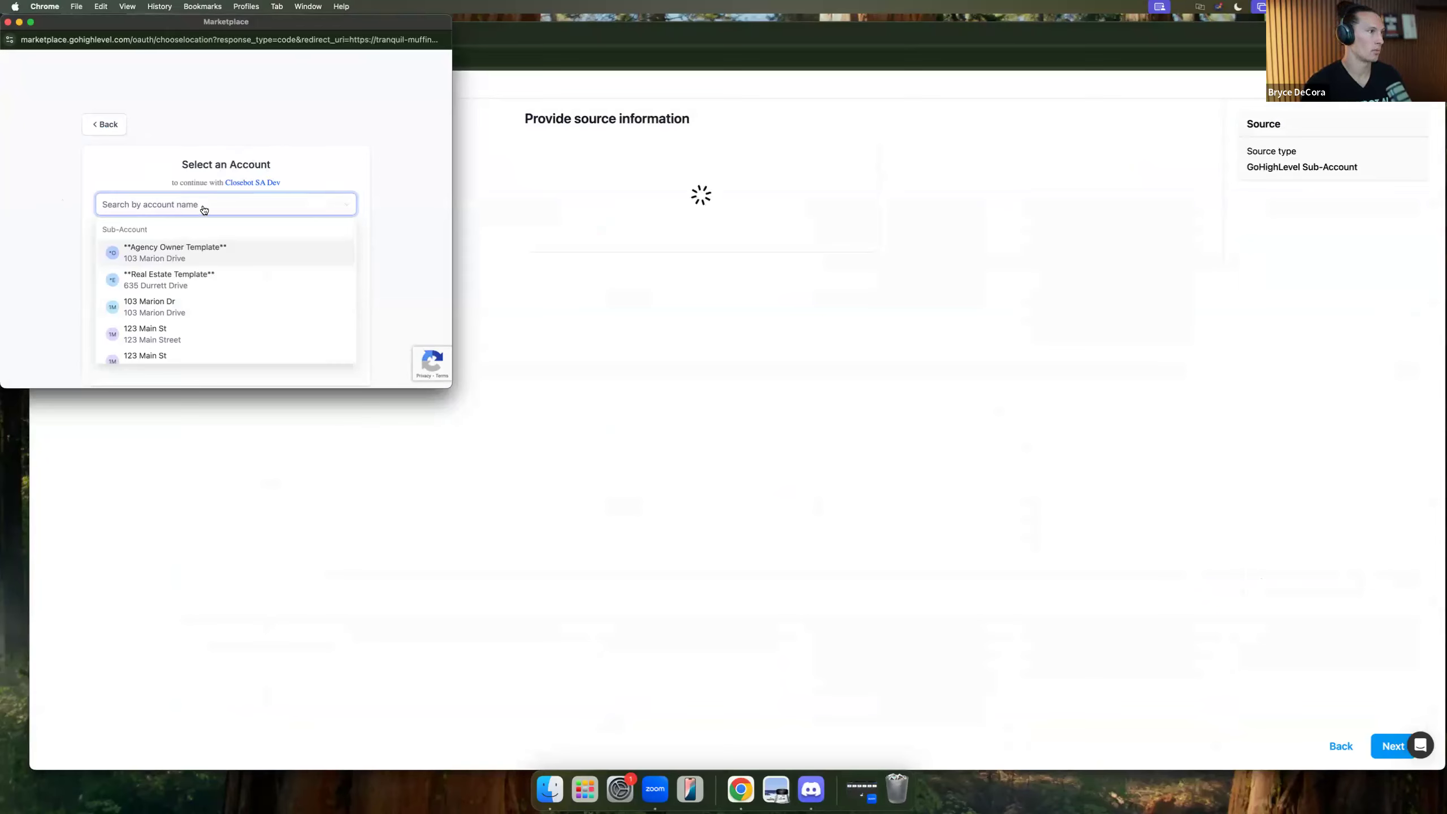
# Try sub-accounts 123 Main St, 234 Main St, 8/1/2024 Build and another 123 Main St; each returns error 400.
pyautogui.click(222, 327)
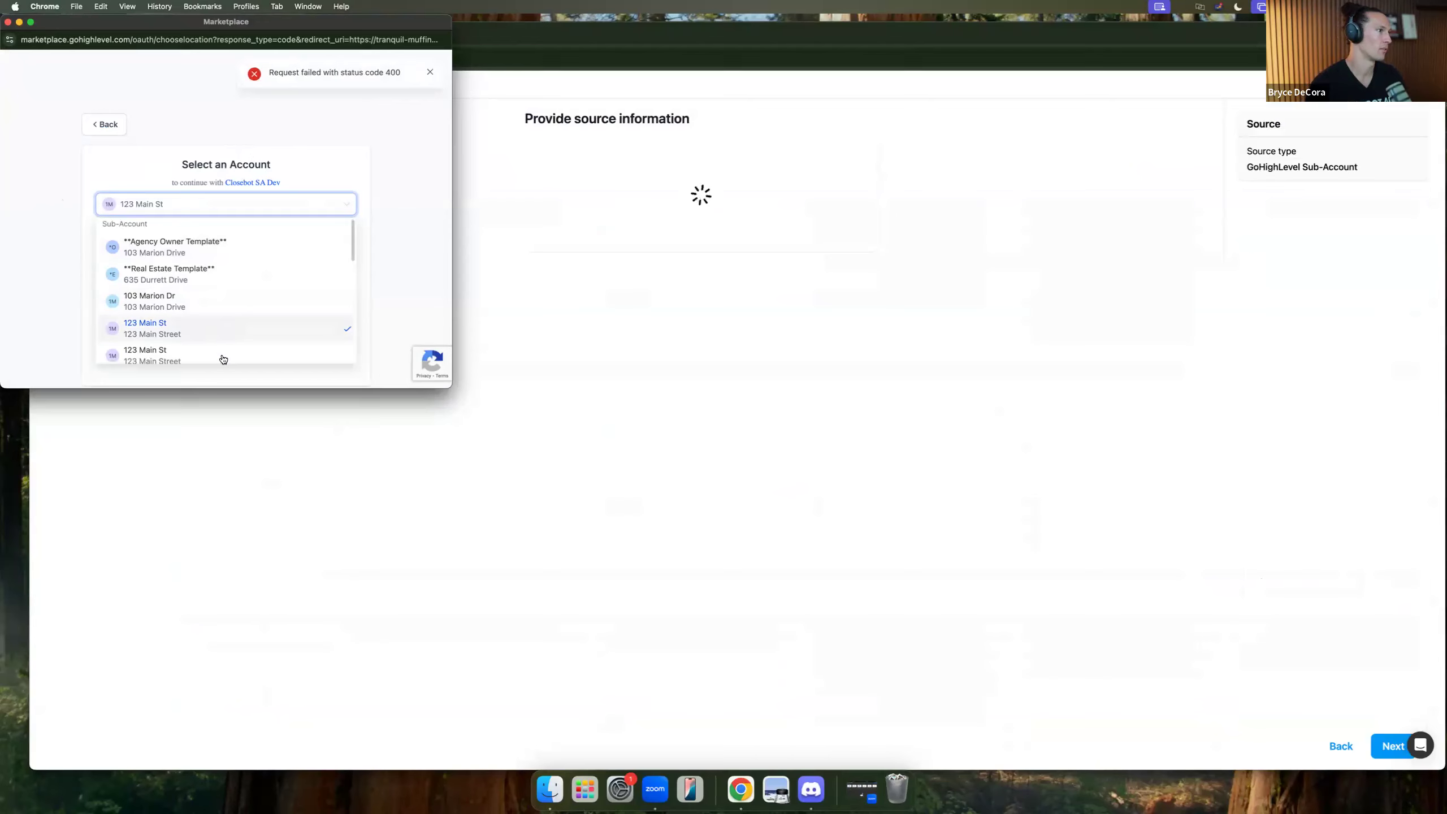
pyautogui.scroll(-2, 284, 291)
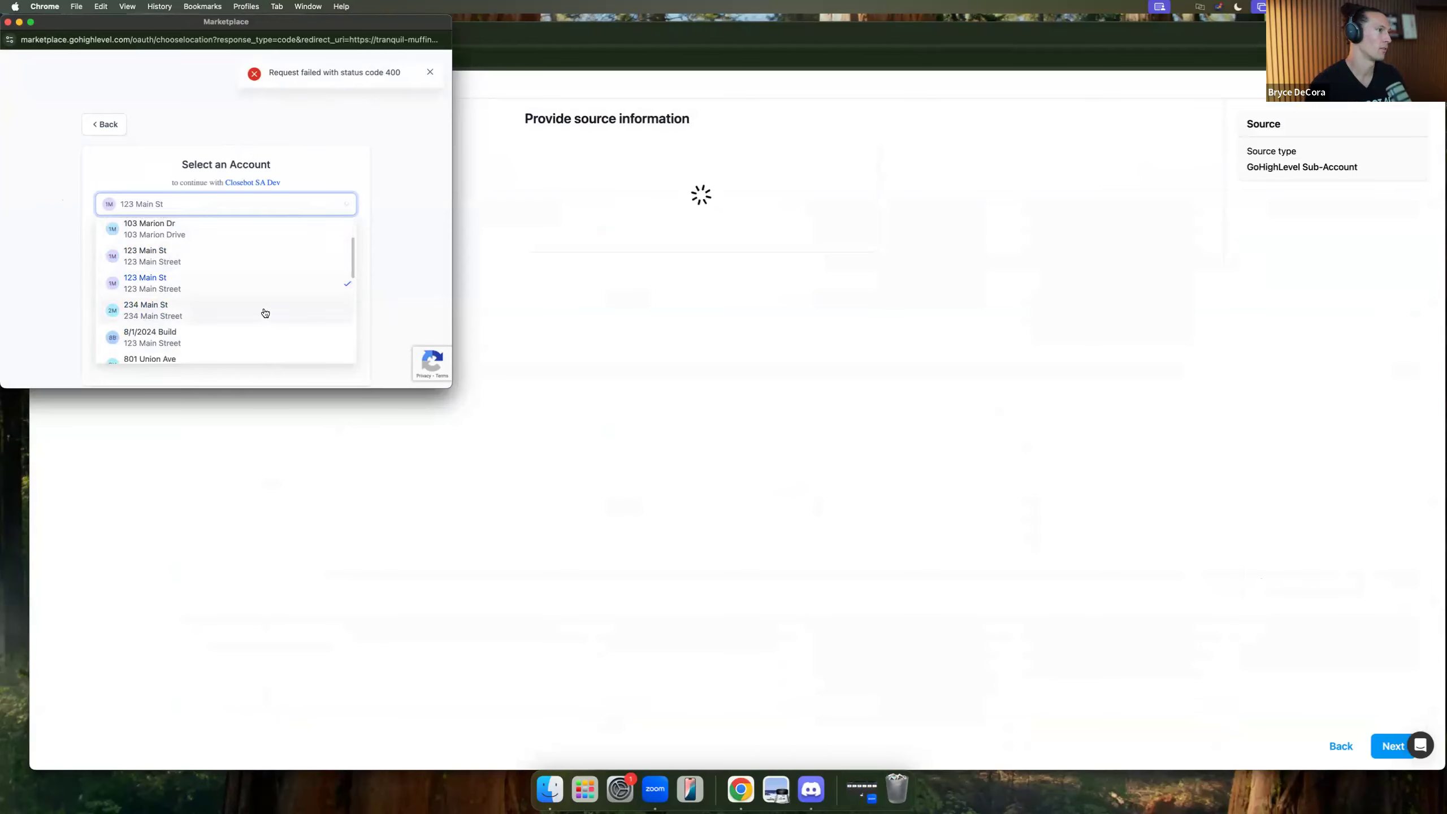
pyautogui.click(280, 313)
pyautogui.scroll(-1, 255, 320)
pyautogui.click(250, 335)
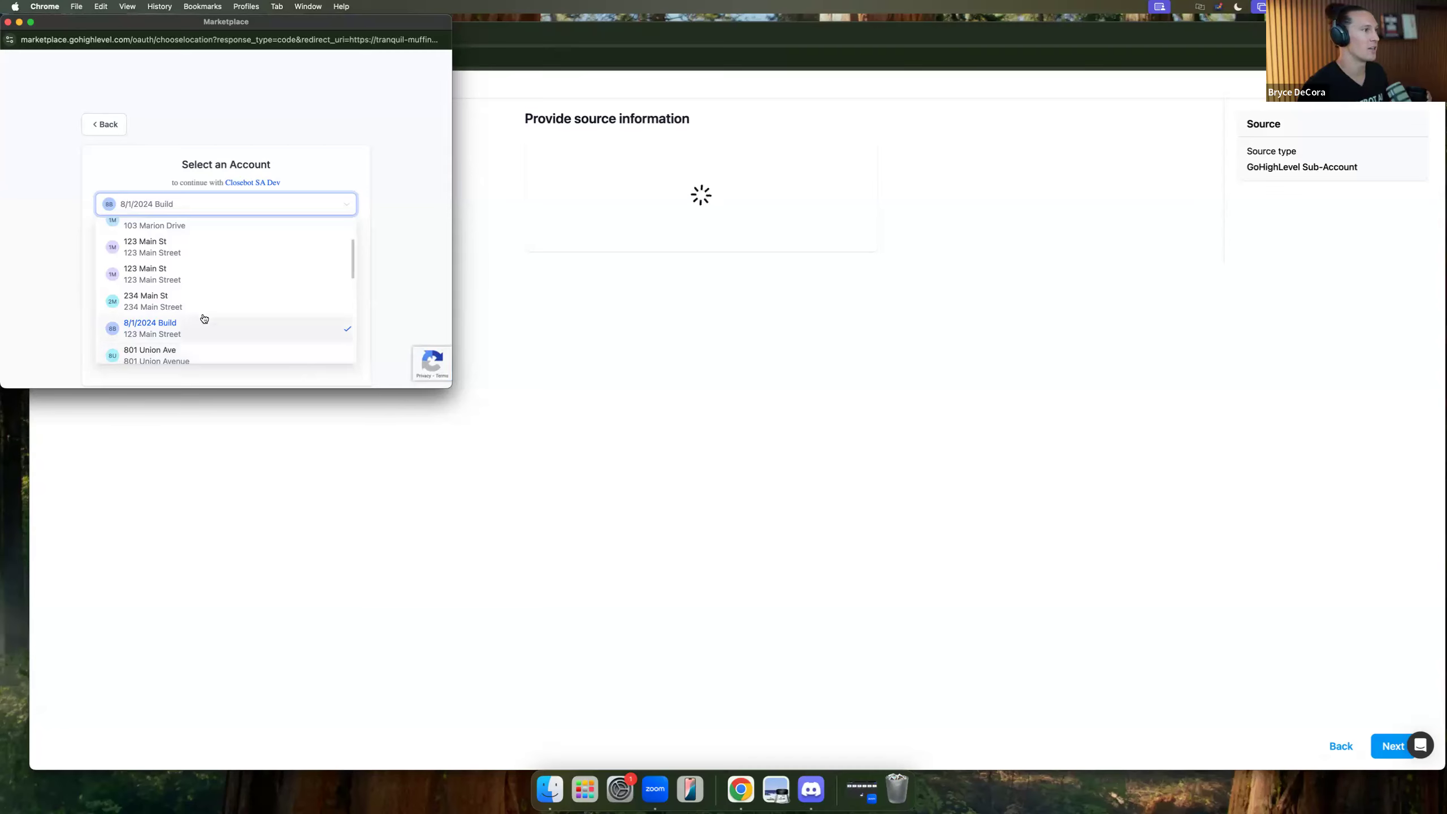
pyautogui.click(210, 308)
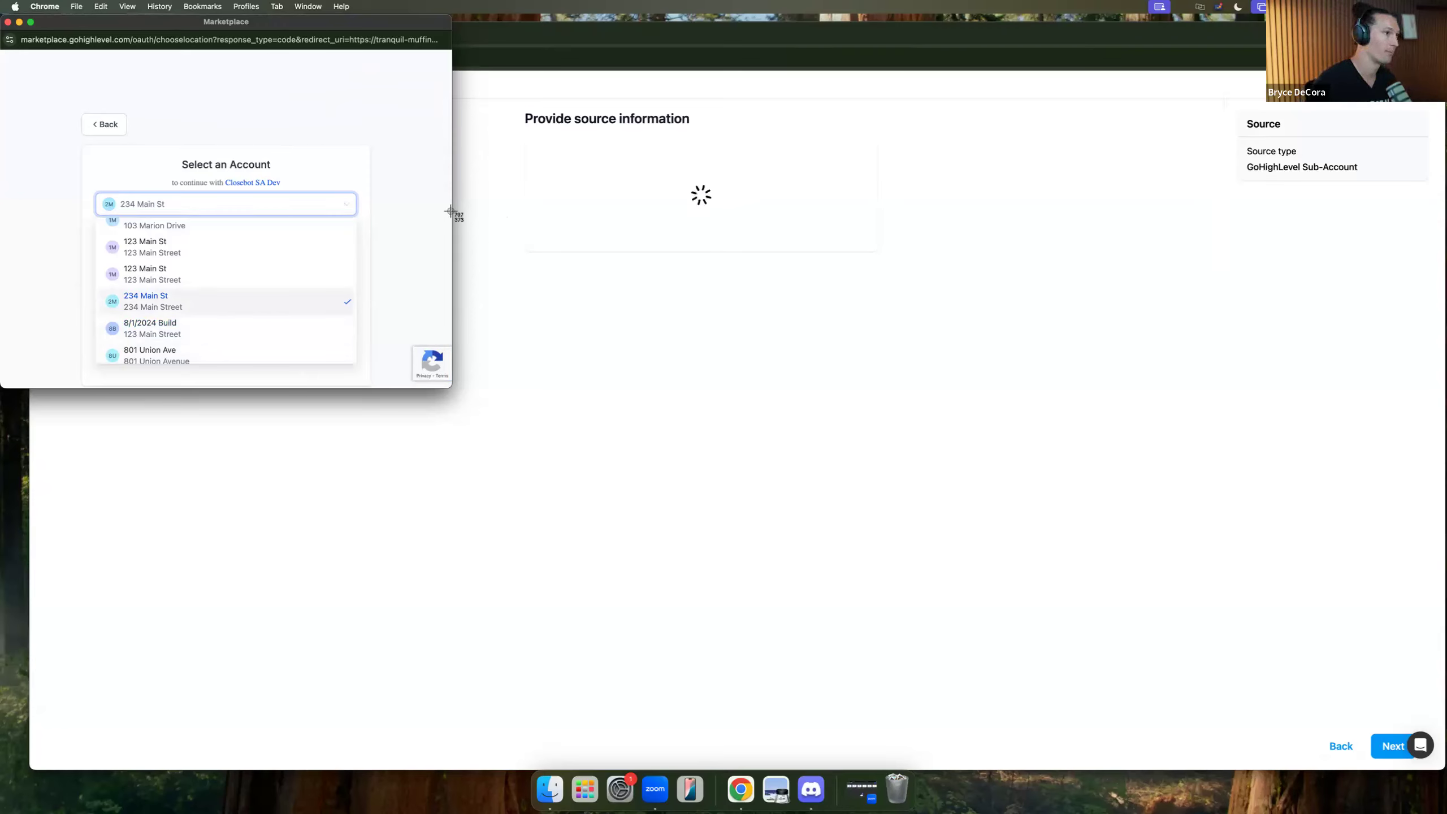
pyautogui.click(229, 270)
pyautogui.press('super+shift+4')
# Capture the failing account-selection screen and copy the screenshot to the clipboard.
pyautogui.moveTo(2, 2); pyautogui.dragTo(761, 434)
pyautogui.rightClick(1376, 787)
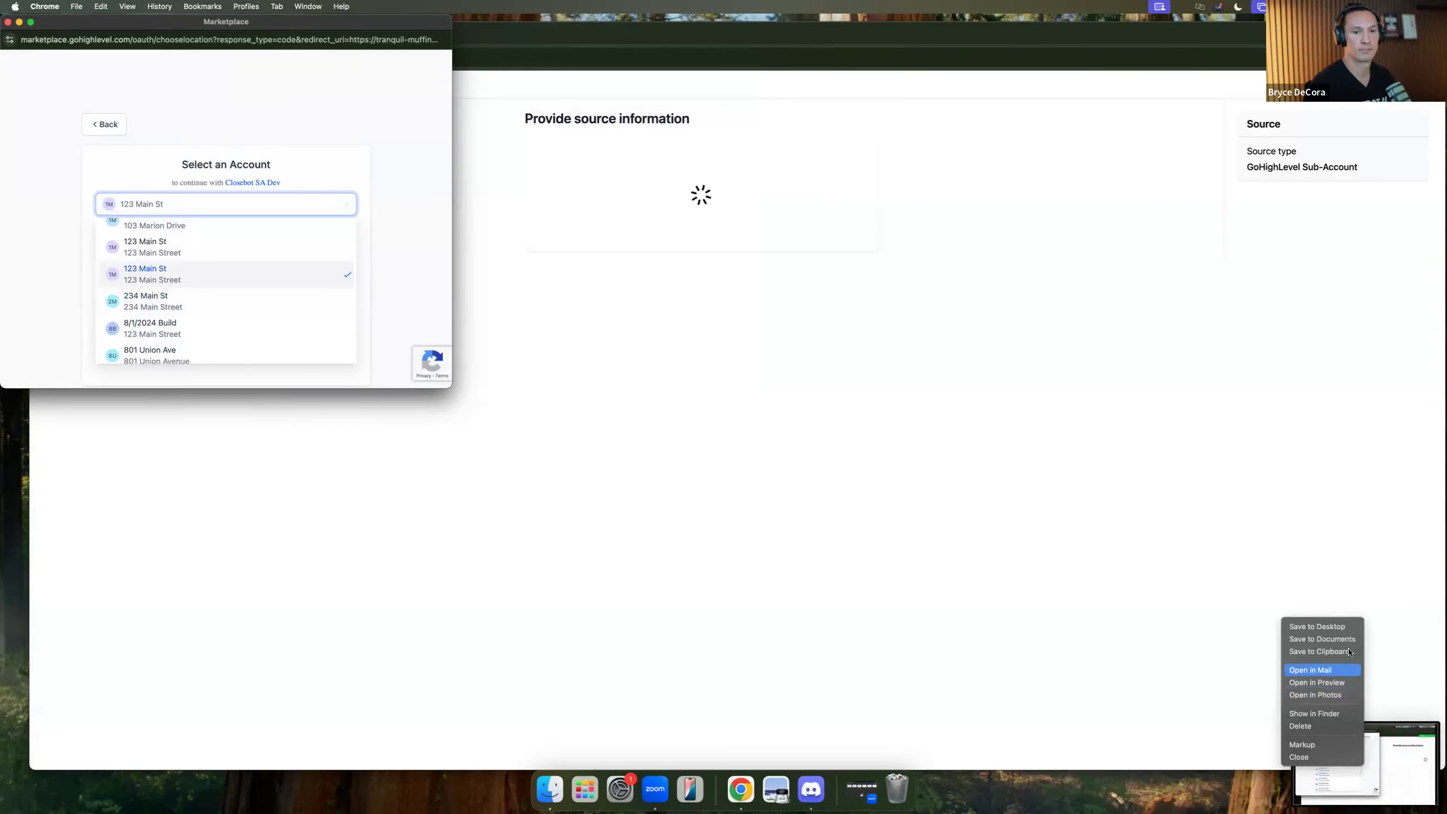
pyautogui.click(1322, 653)
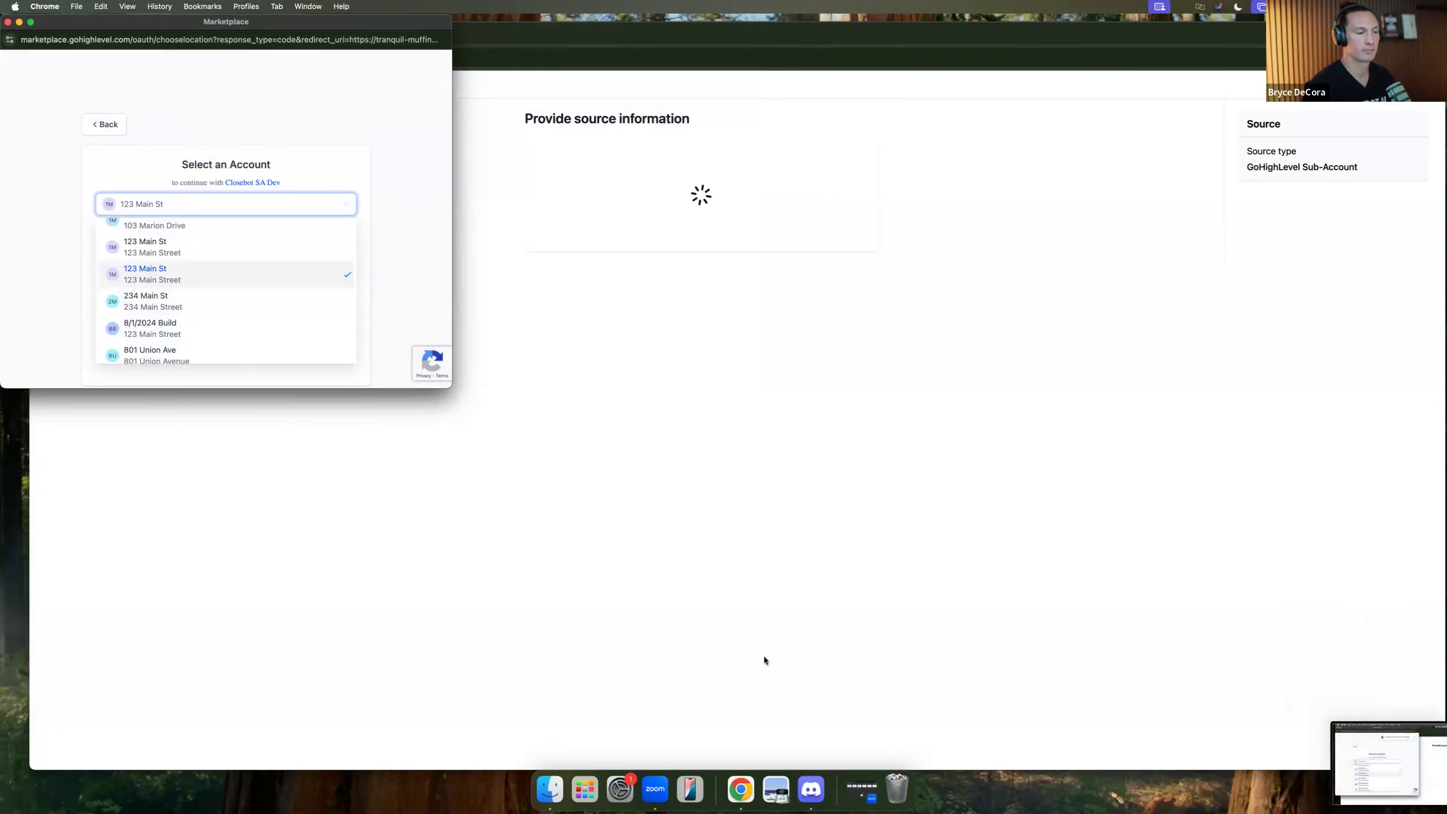
# Send the screenshot to a contact in a new Messages conversation, then return to the browser.
pyautogui.click(590, 792)
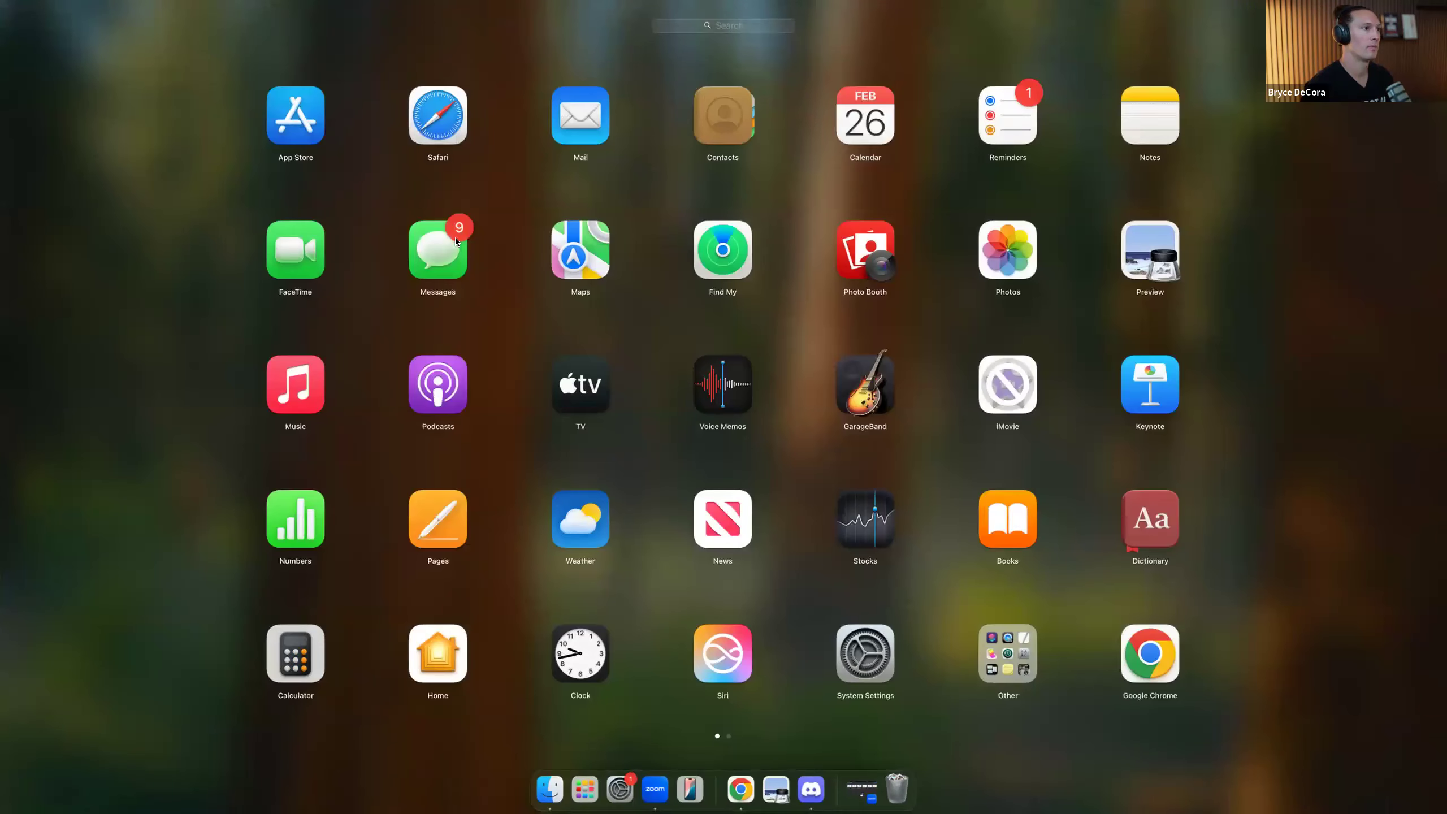
pyautogui.click(856, 180)
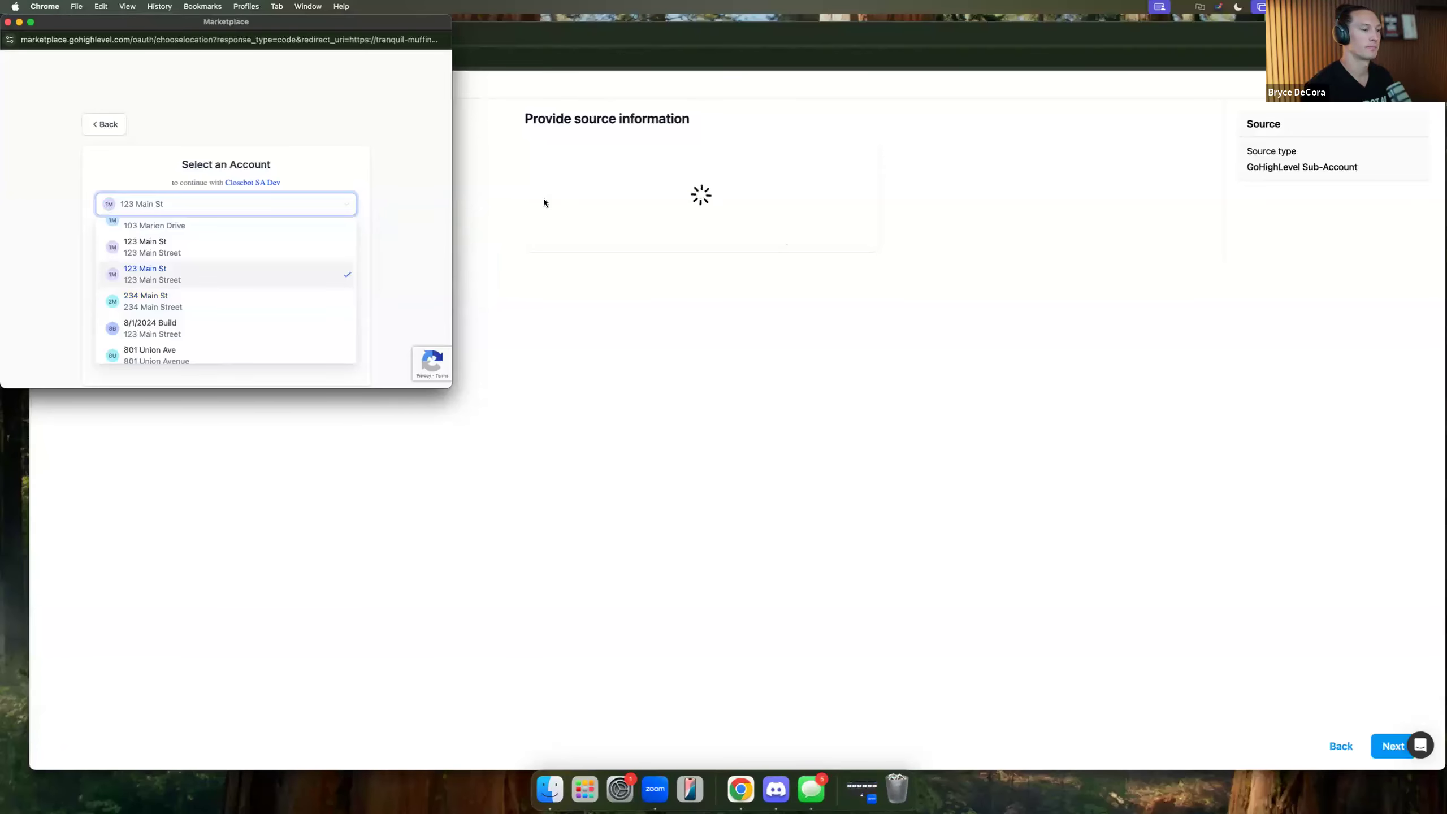
pyautogui.press('Down')
pyautogui.press('Down')
pyautogui.press('Down')
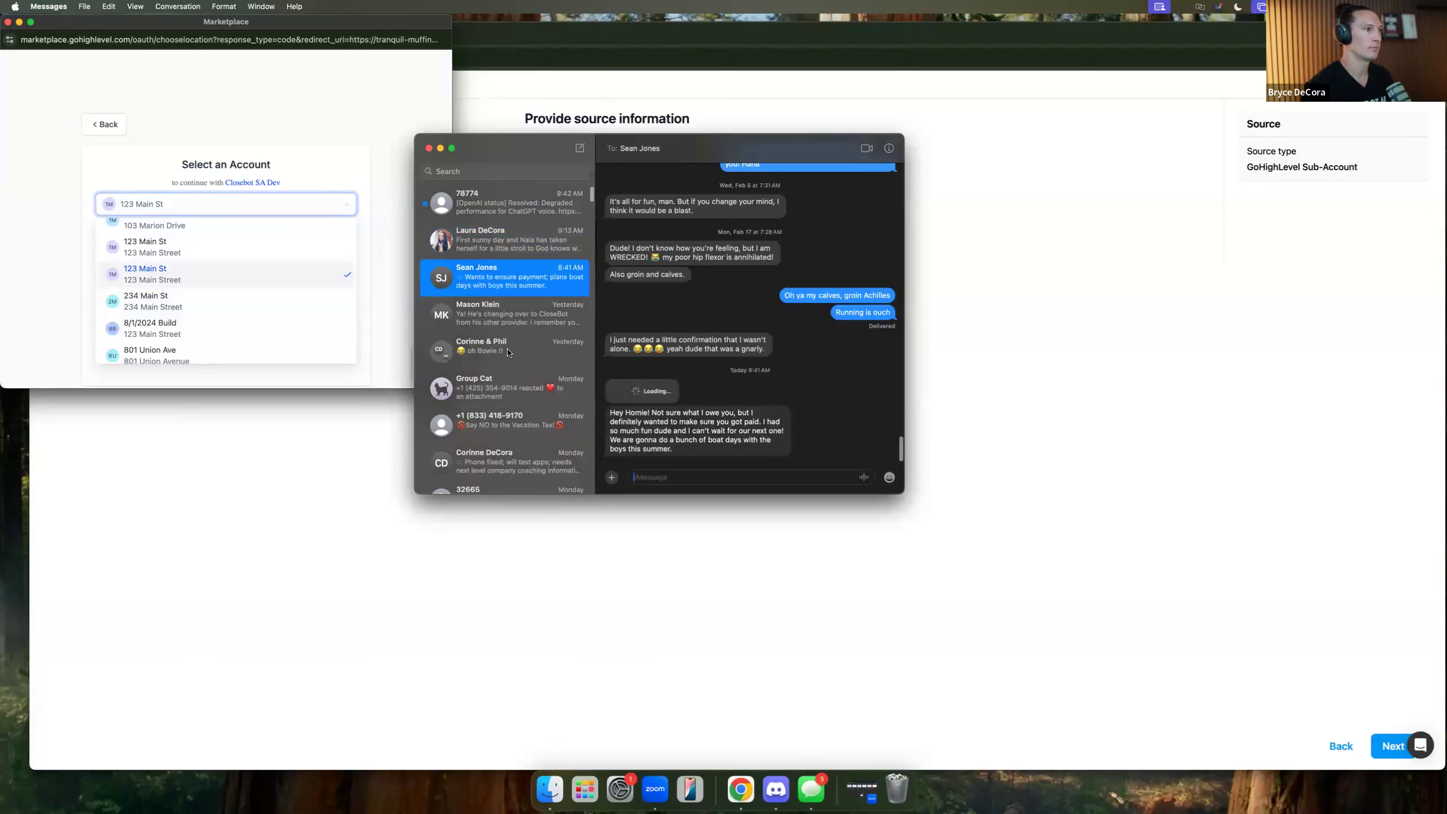
pyautogui.click(579, 147)
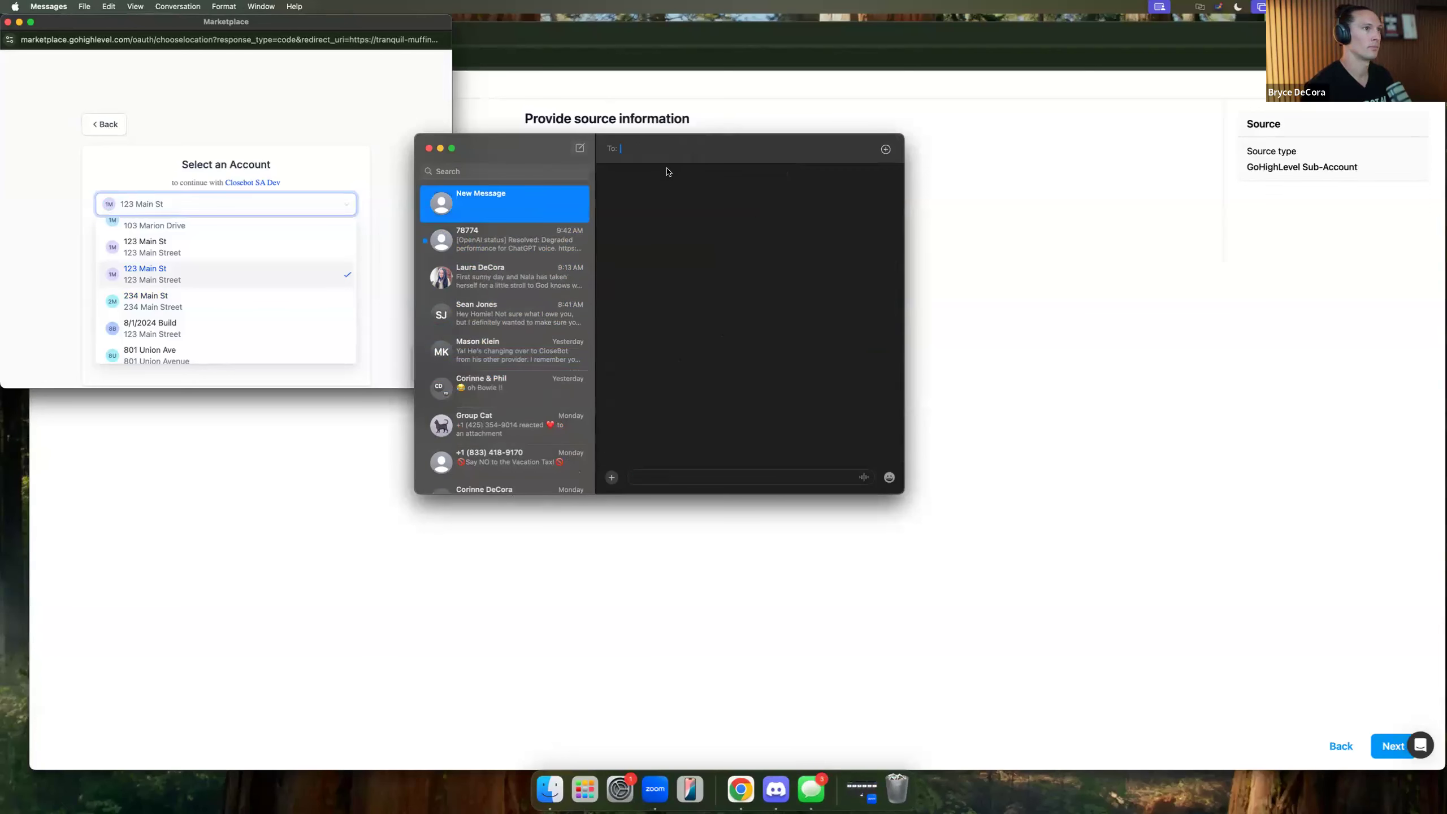
pyautogui.write('max')
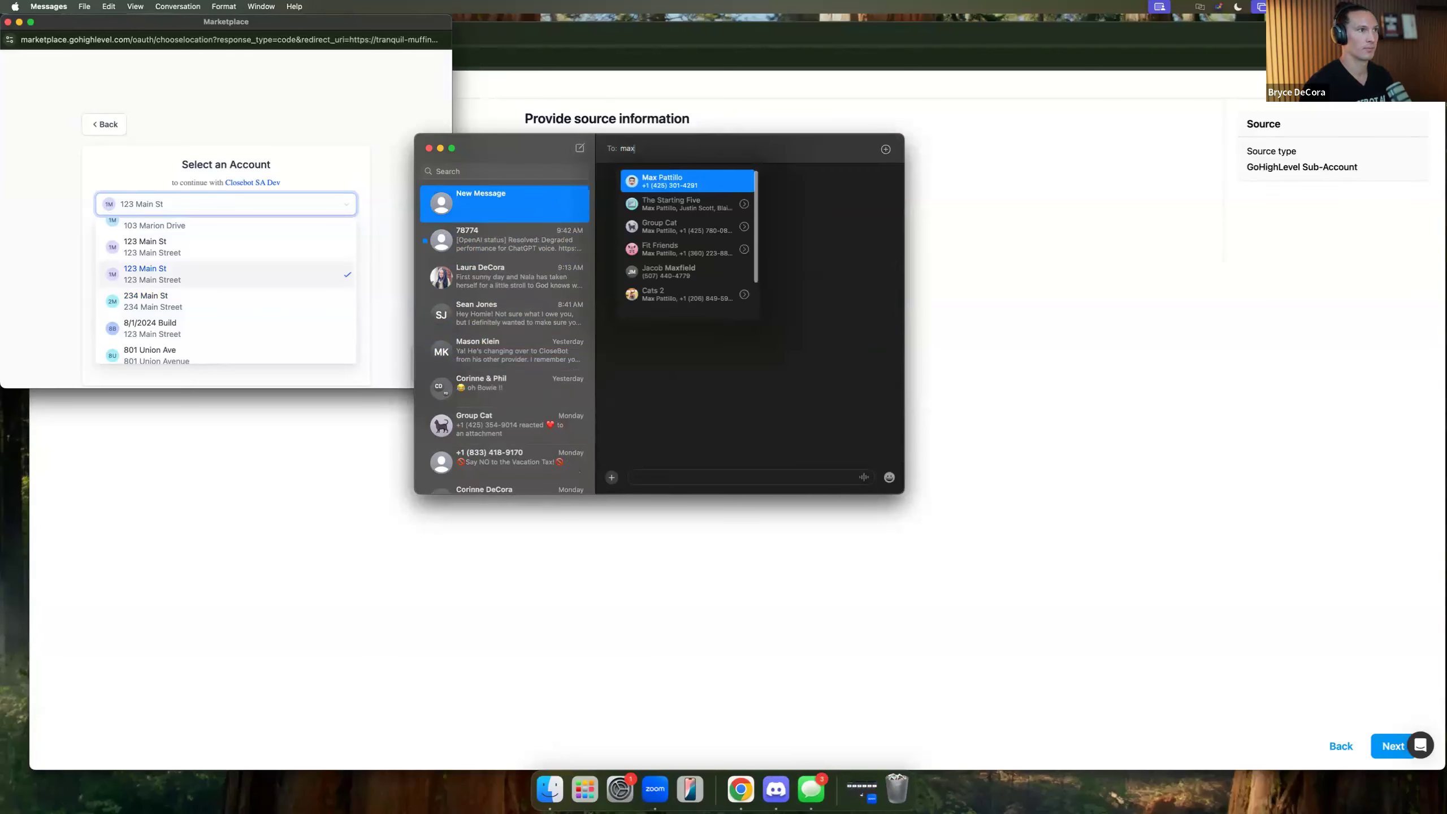
pyautogui.press('Return')
pyautogui.press('super+v')
pyautogui.press('Return')
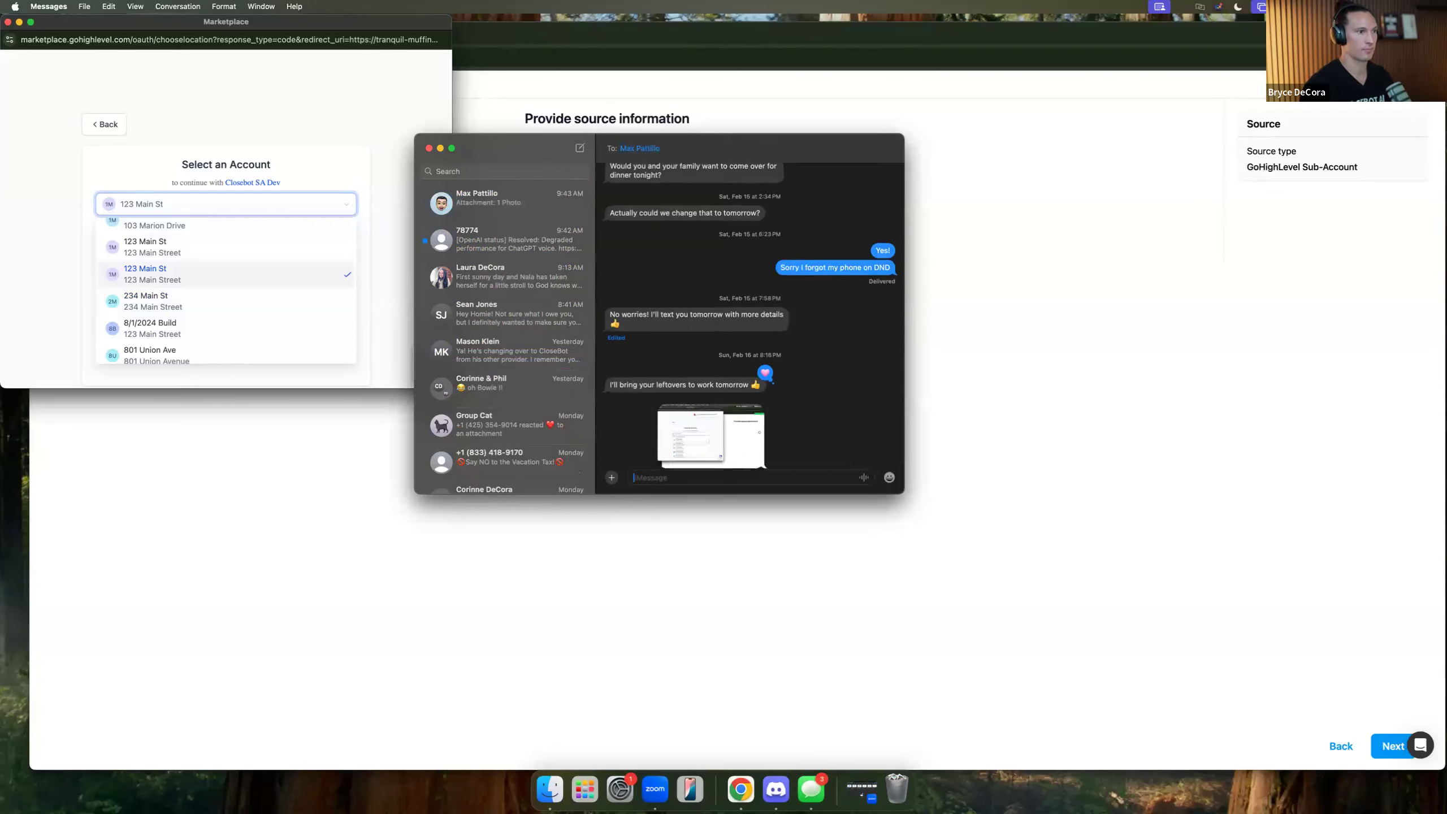
pyautogui.click(827, 592)
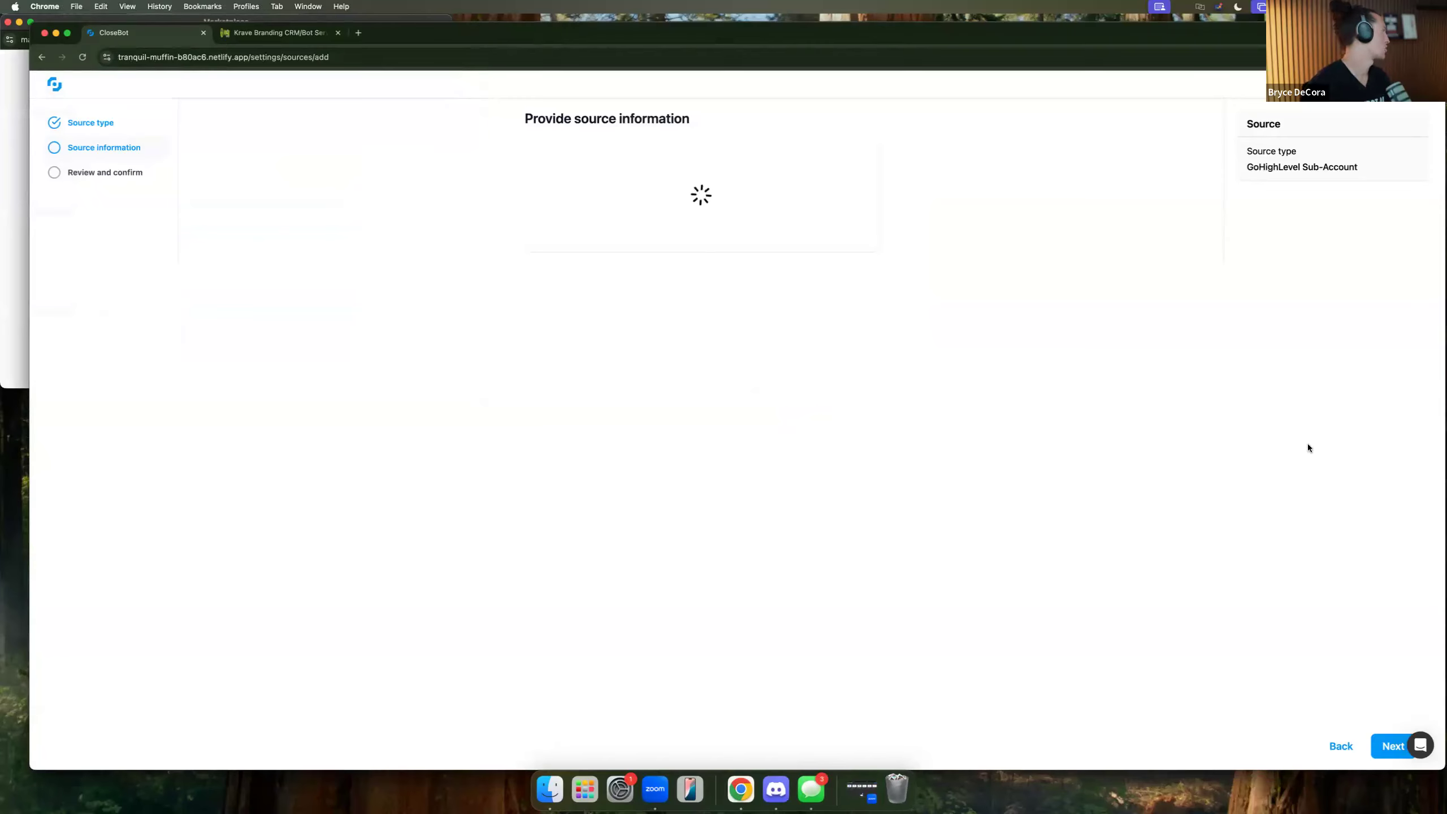
# Advance the source setup, back out of its error page, and go to the empty AI Providers settings.
pyautogui.click(1383, 761)
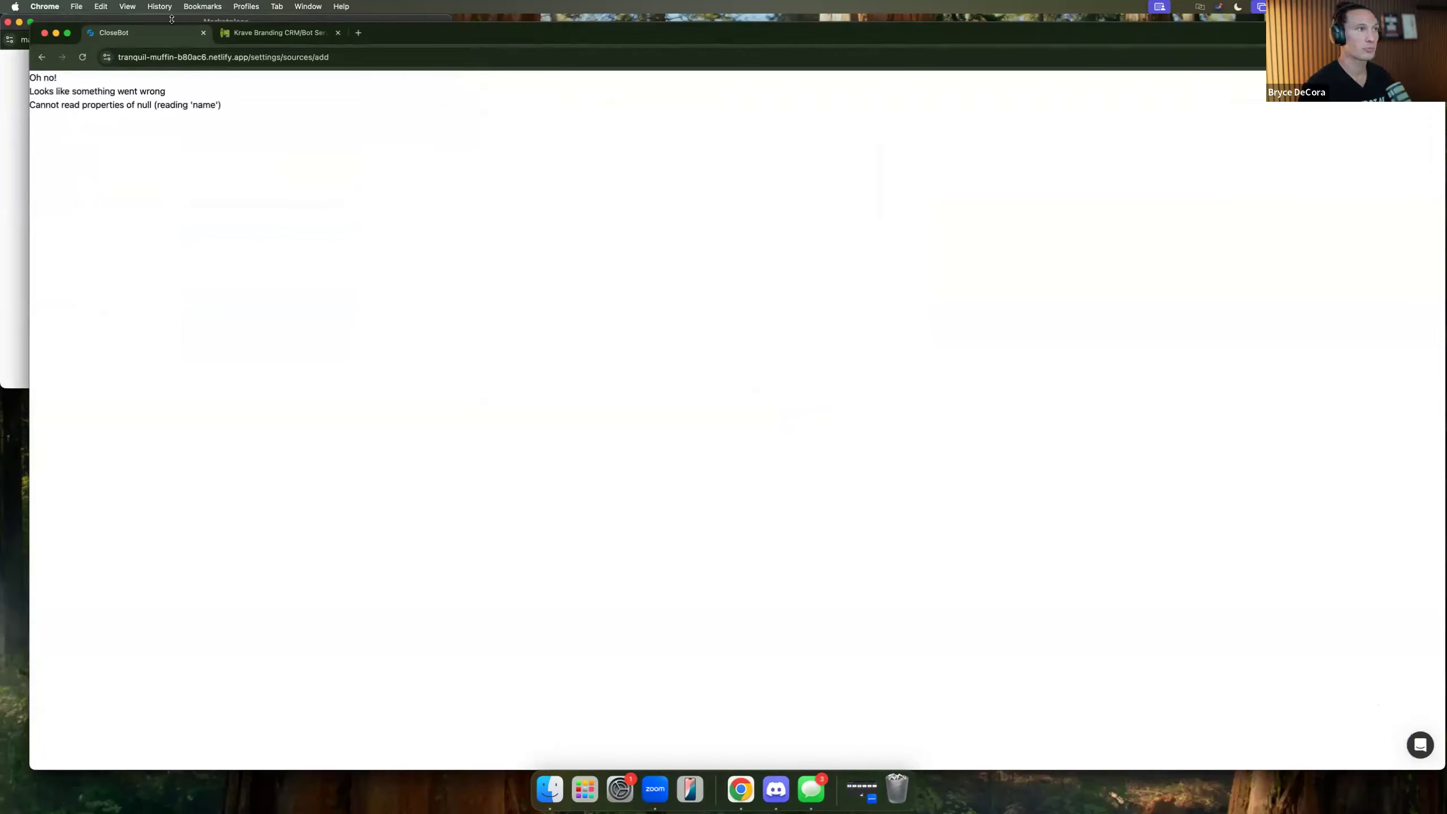
pyautogui.click(41, 58)
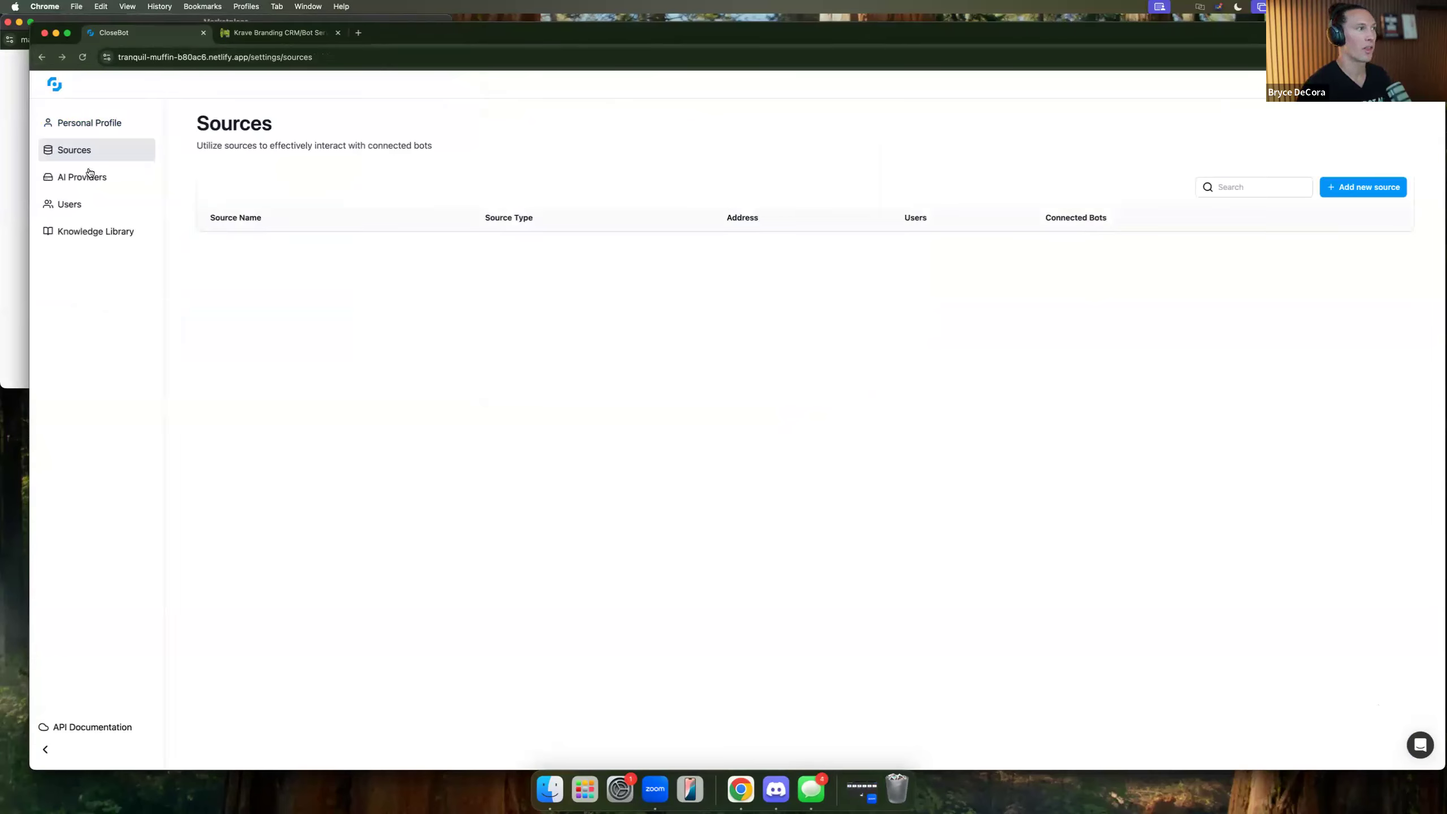
pyautogui.click(86, 178)
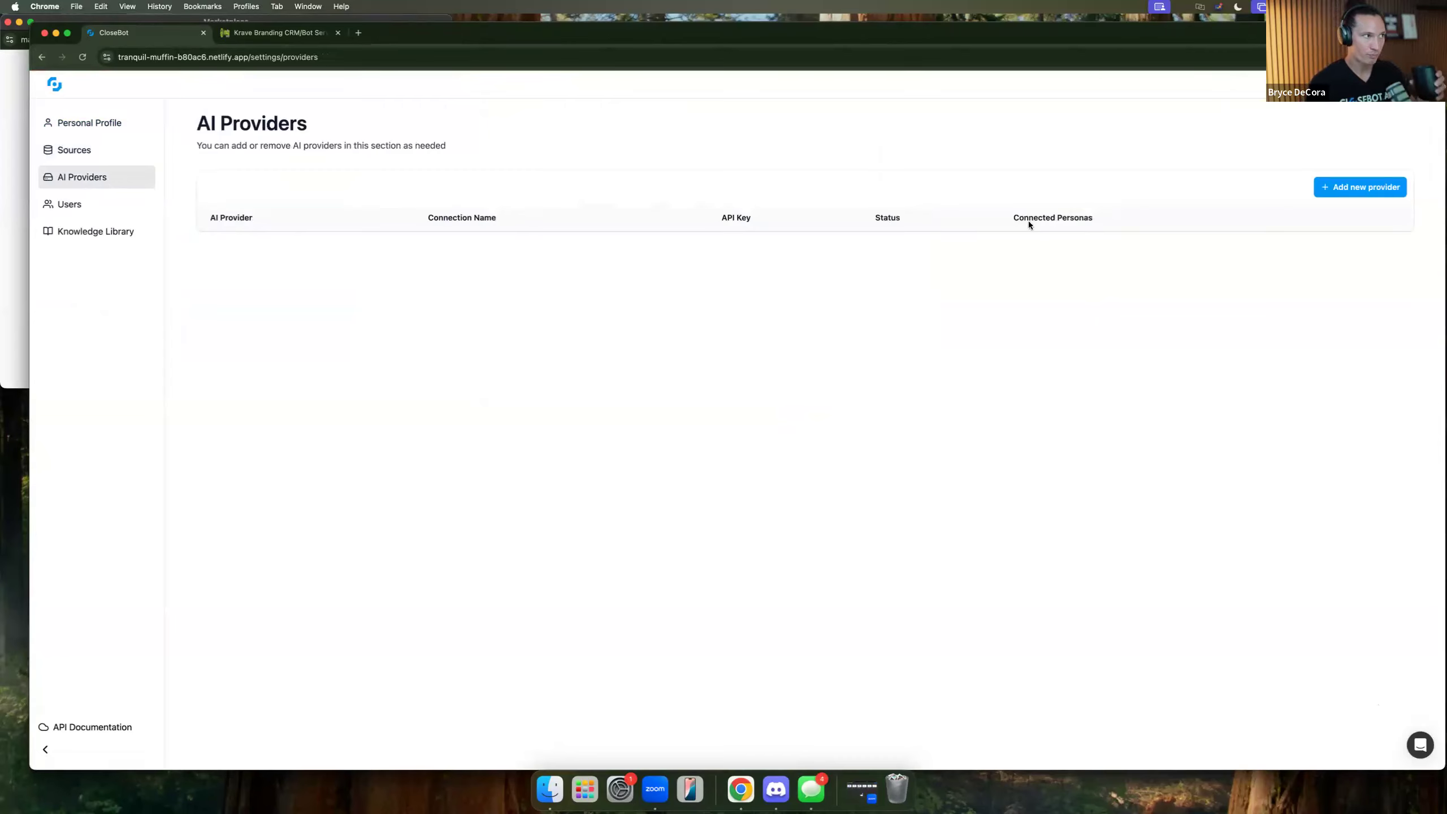
pyautogui.click(1336, 189)
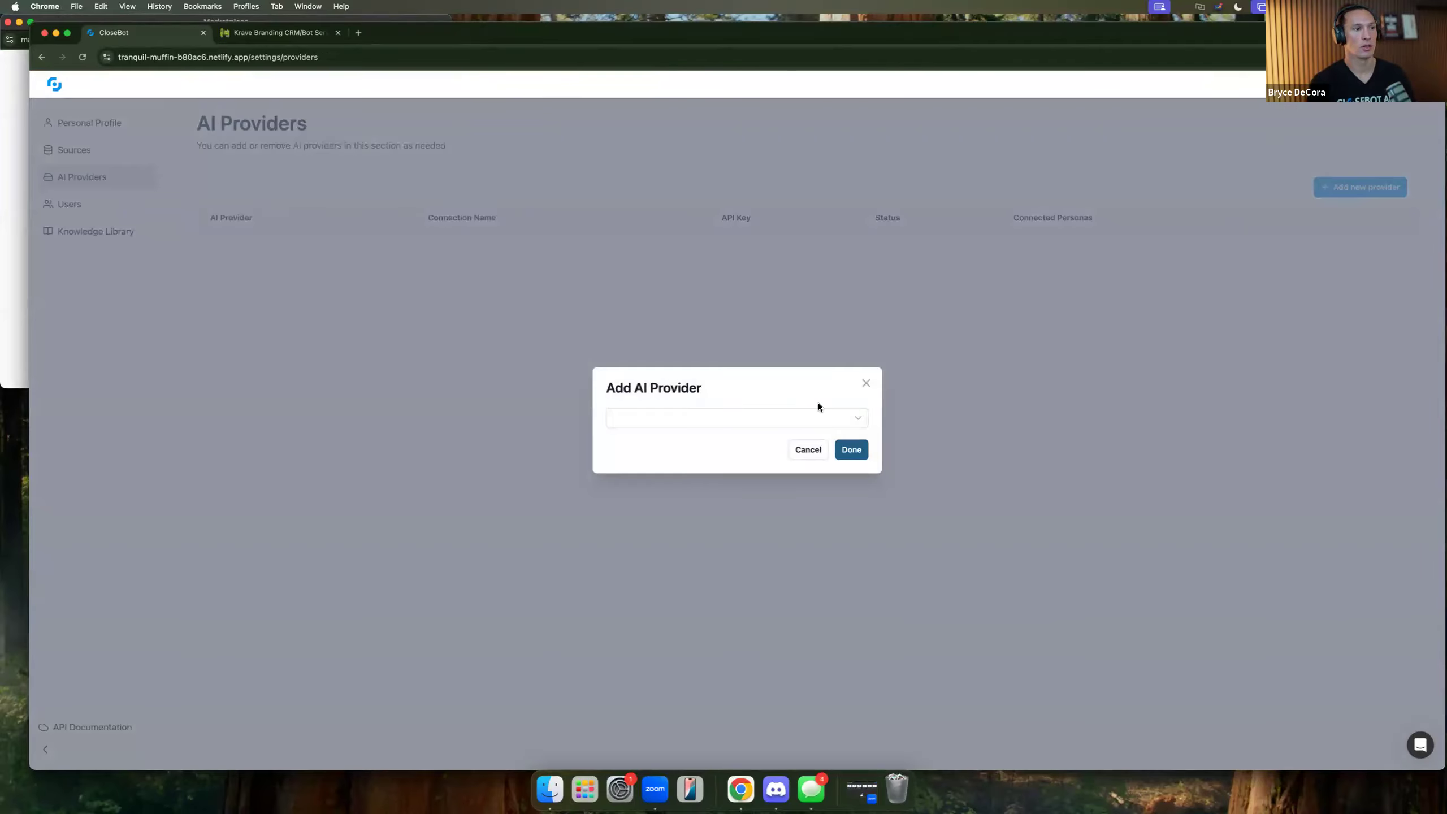
# Choose Anthropic as the new AI provider and name the connection 'Main'.
pyautogui.click(852, 419)
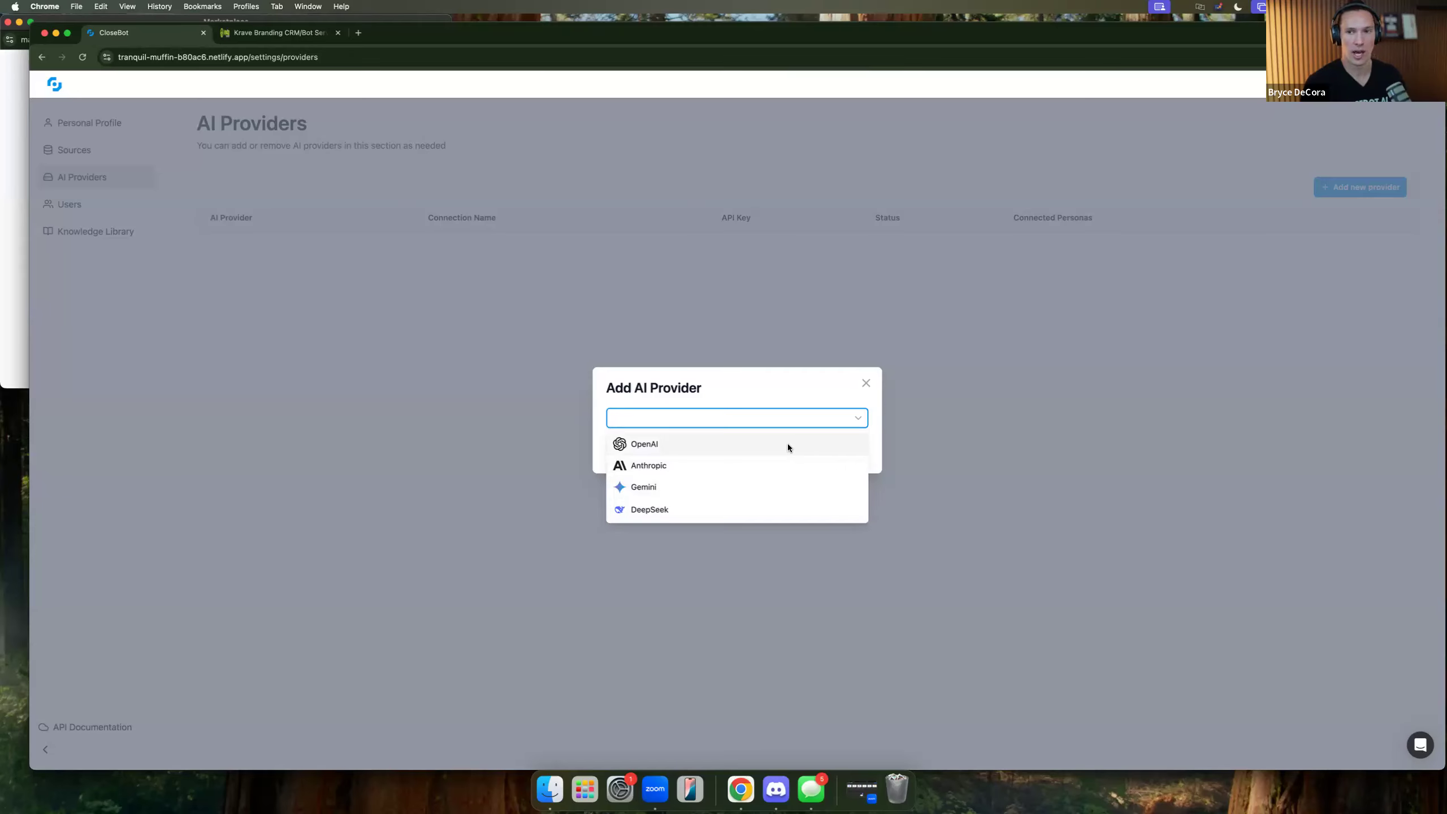
pyautogui.click(657, 465)
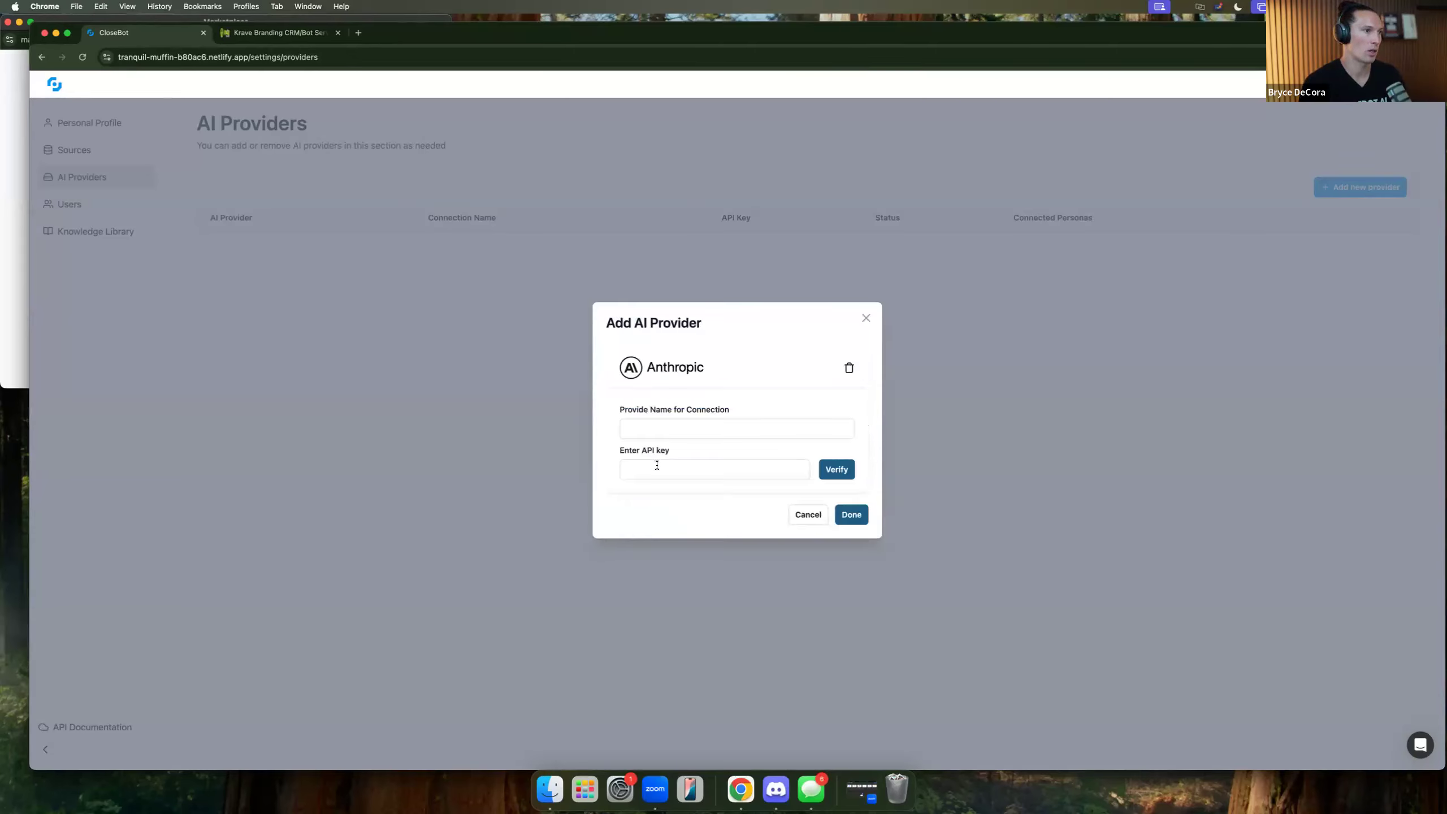
pyautogui.click(679, 430)
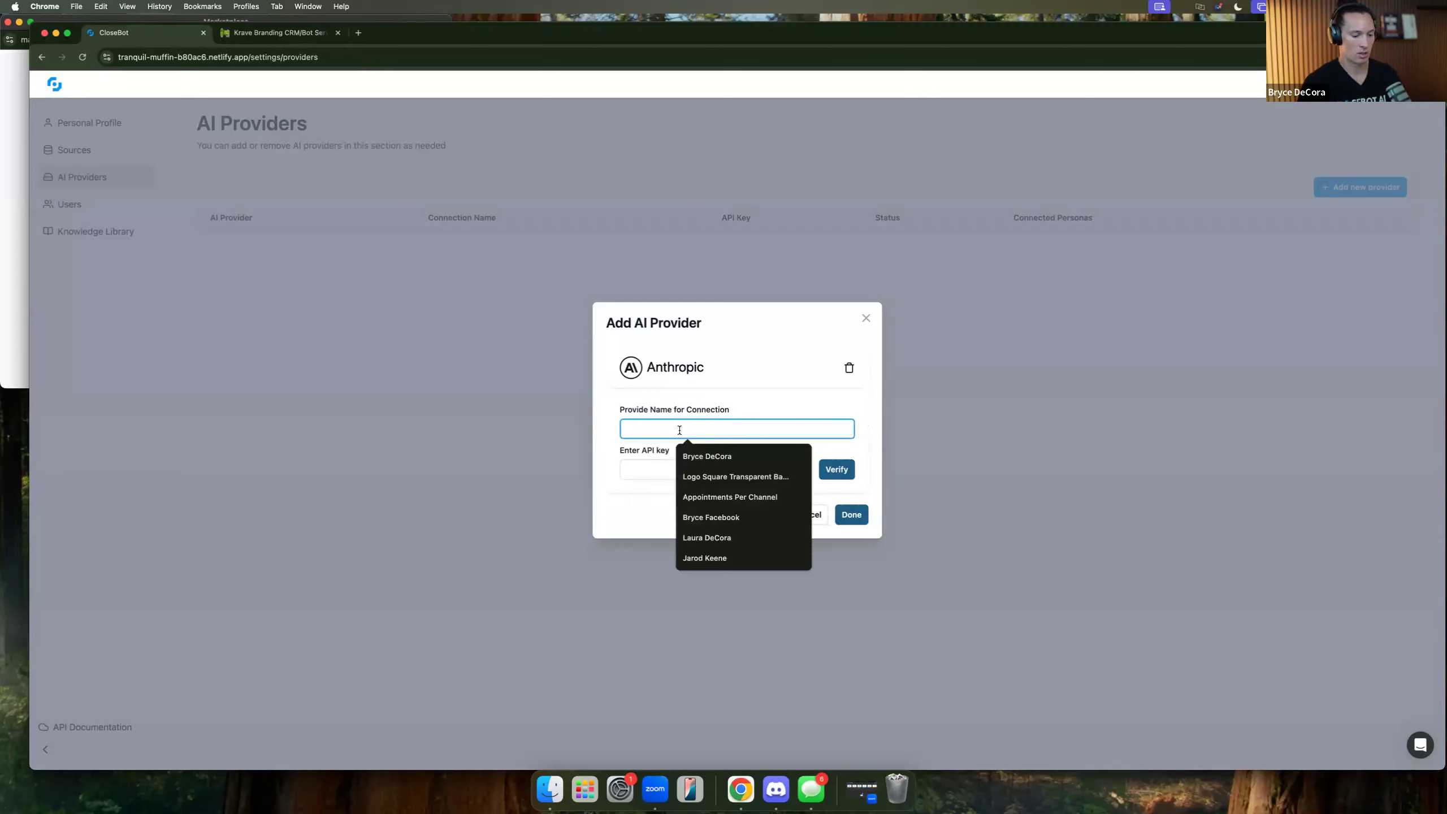
pyautogui.write('Main')
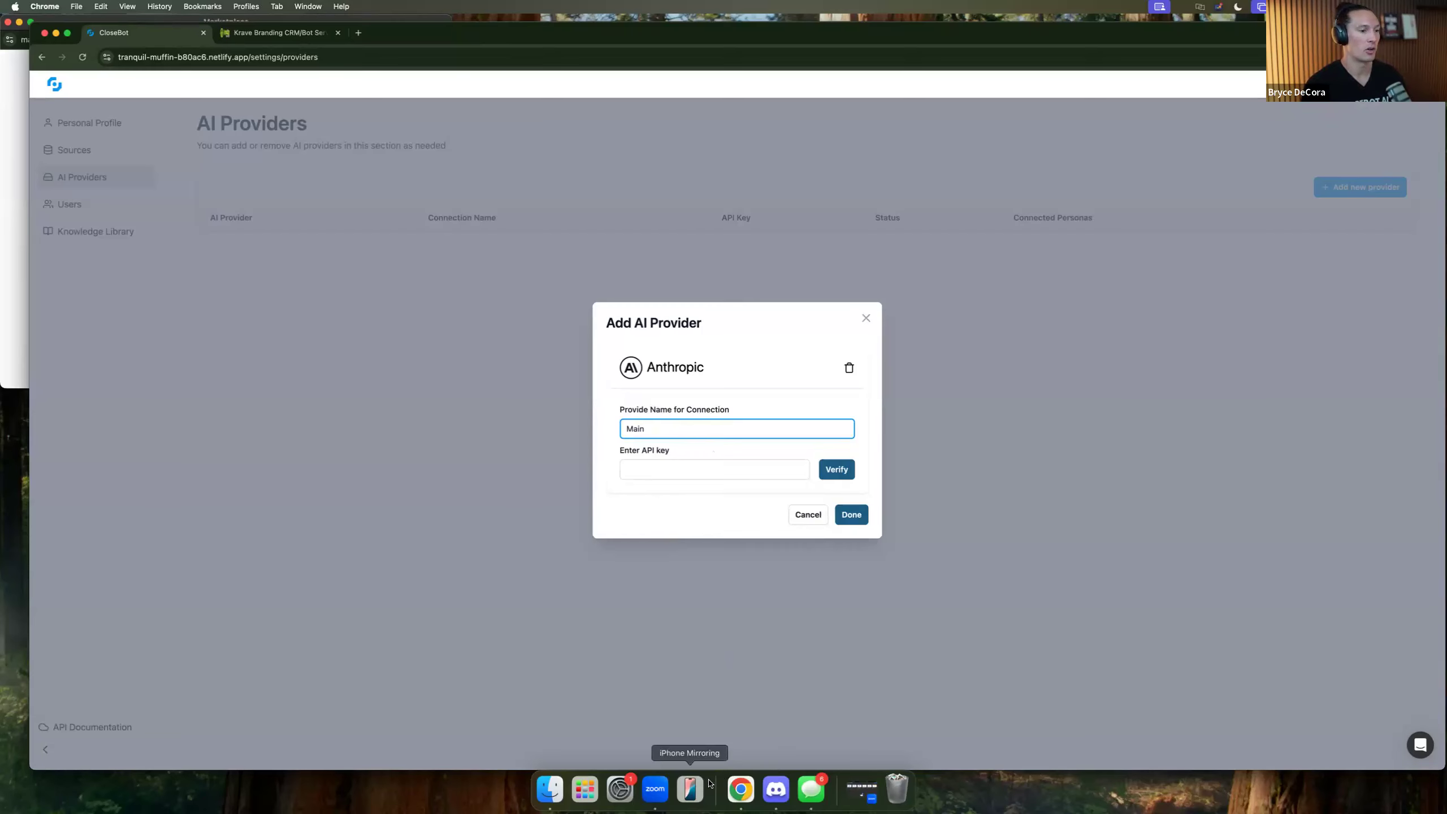
pyautogui.click(585, 789)
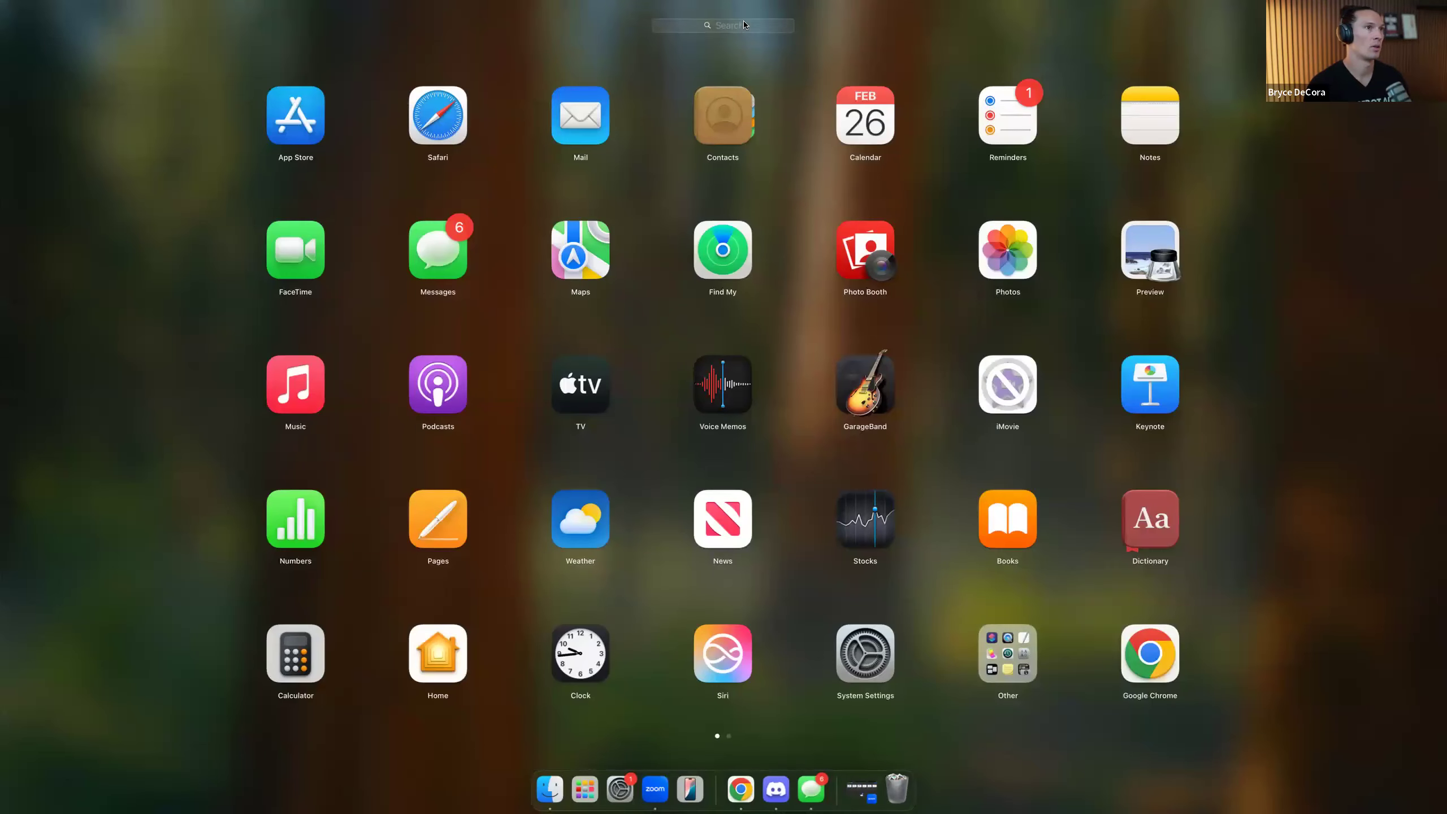
# Launch PyCharm from Launchpad and open the salesbot project.
pyautogui.click(743, 24)
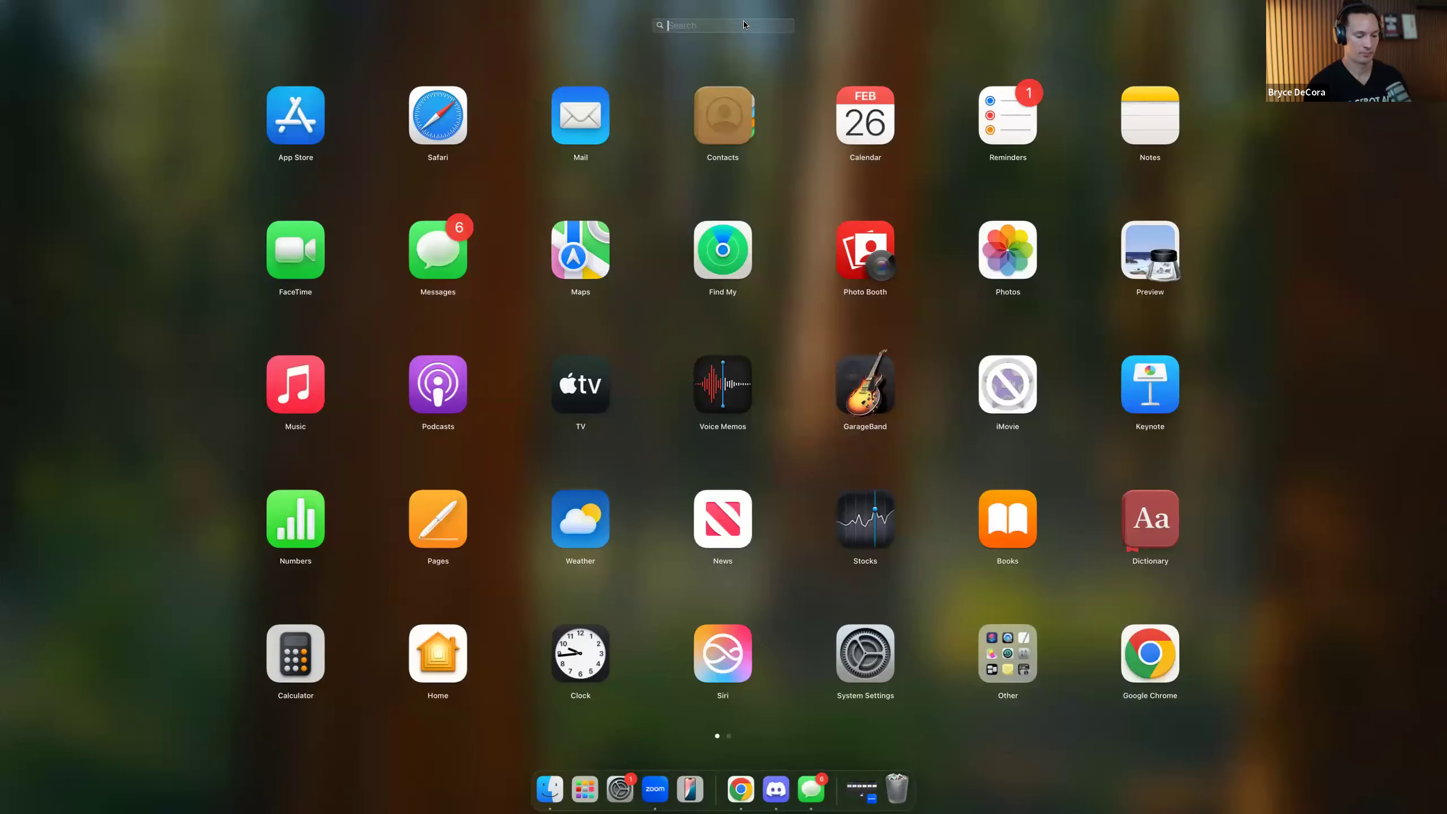
pyautogui.write('pych')
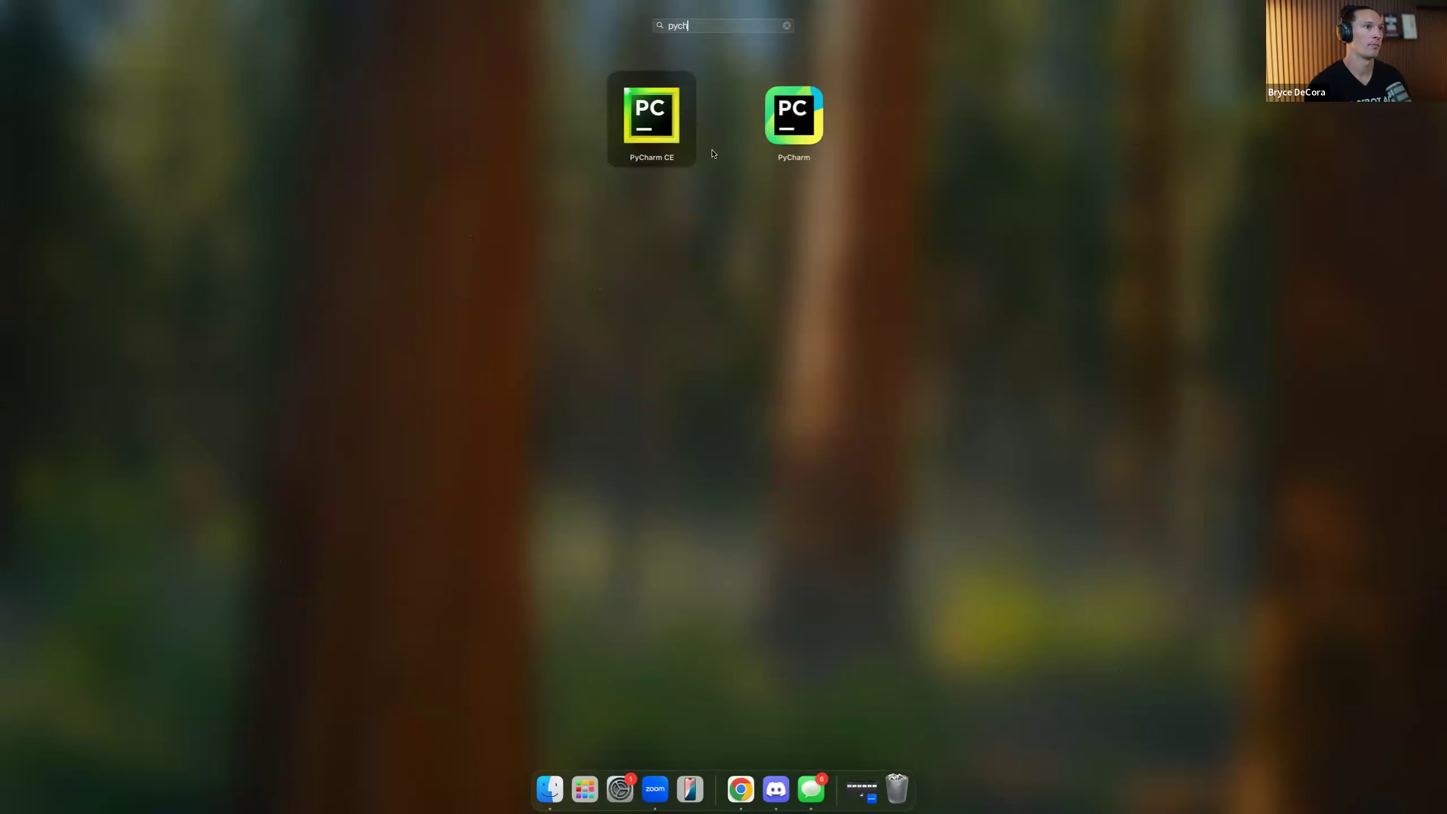
pyautogui.click(780, 120)
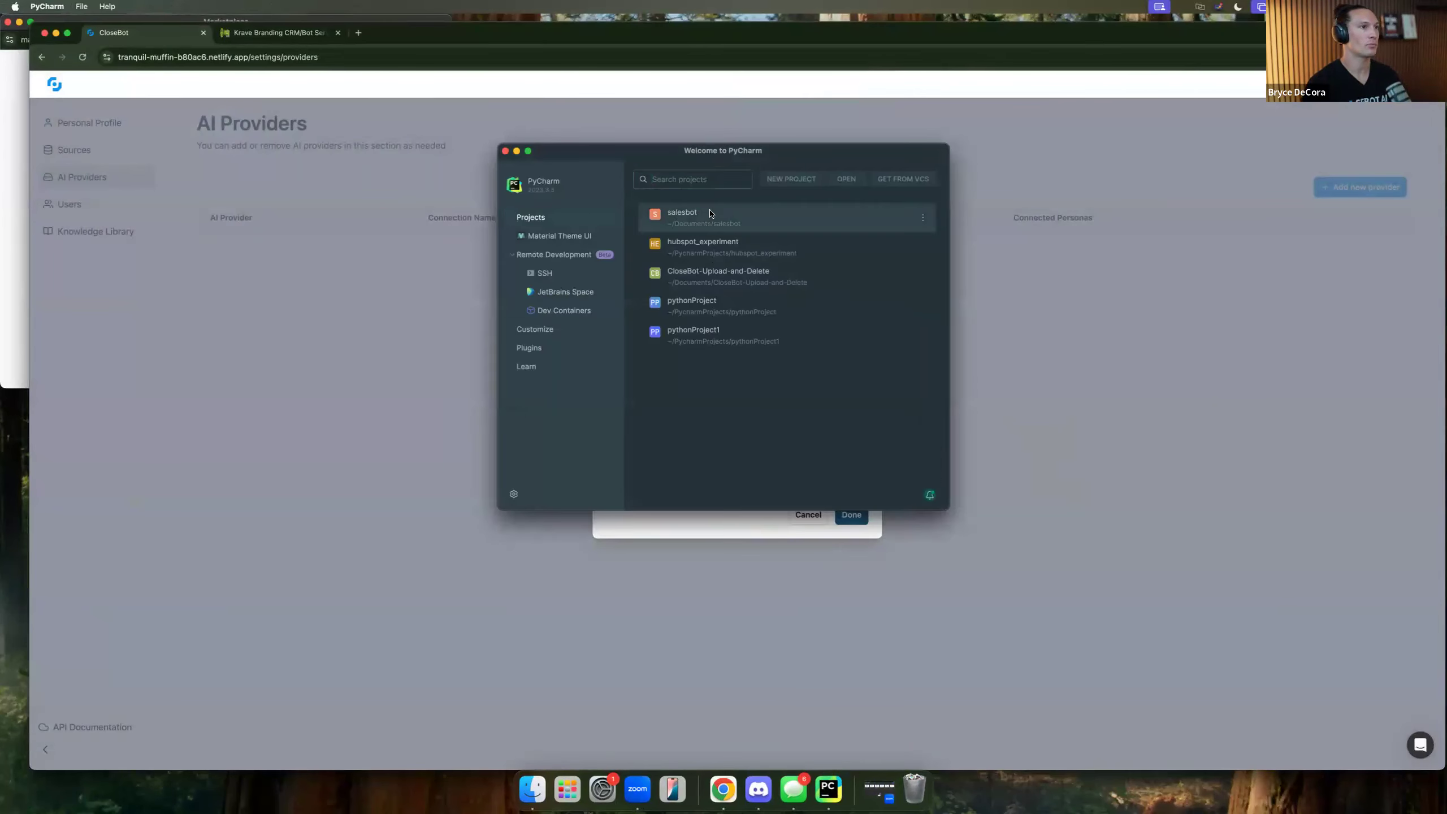
pyautogui.click(681, 210)
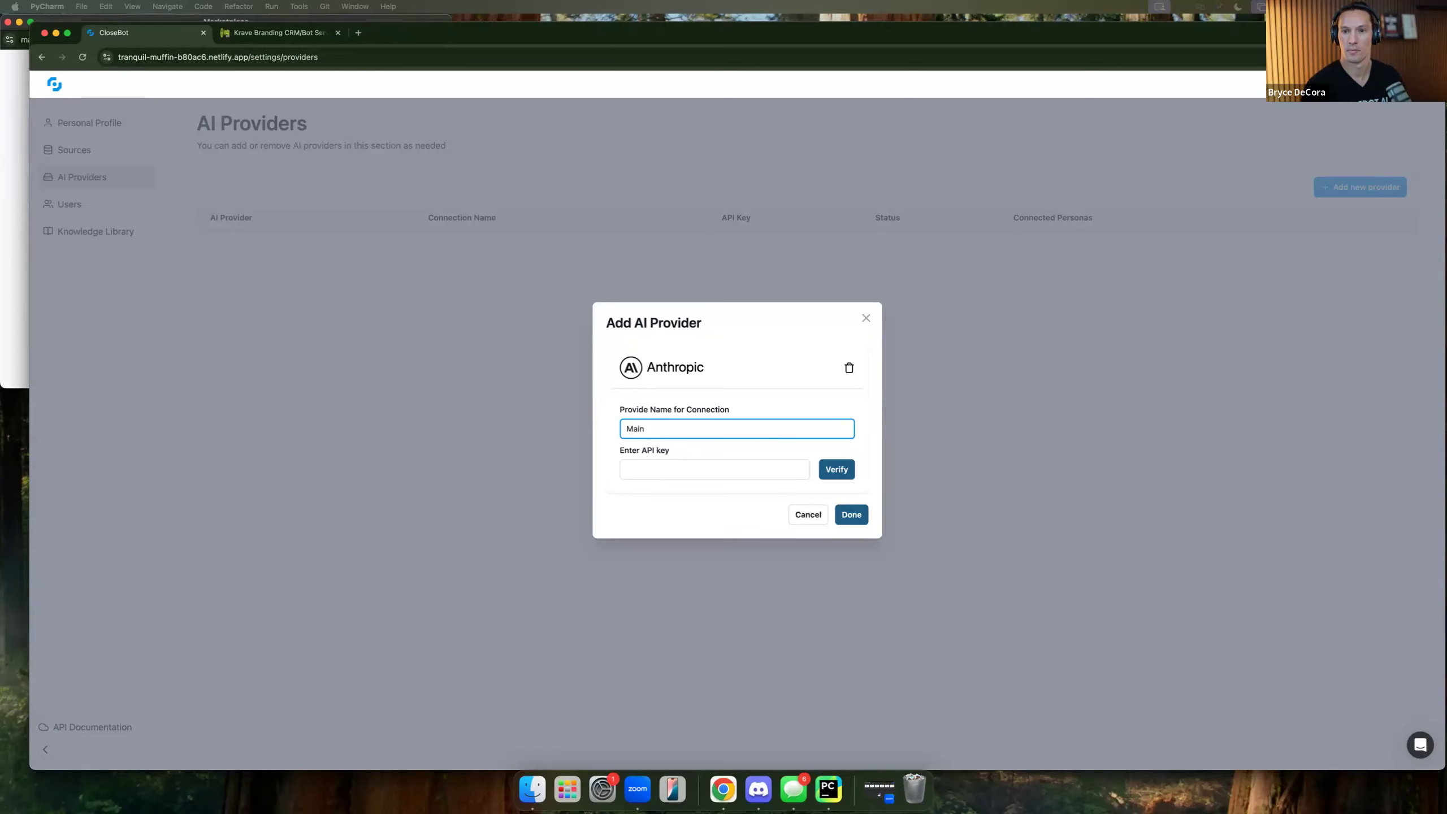
# Paste and verify the Anthropic API key, save the 'Main' connection, and detach the Krave Branding tab.
pyautogui.click(686, 469)
pyautogui.press('super+v')
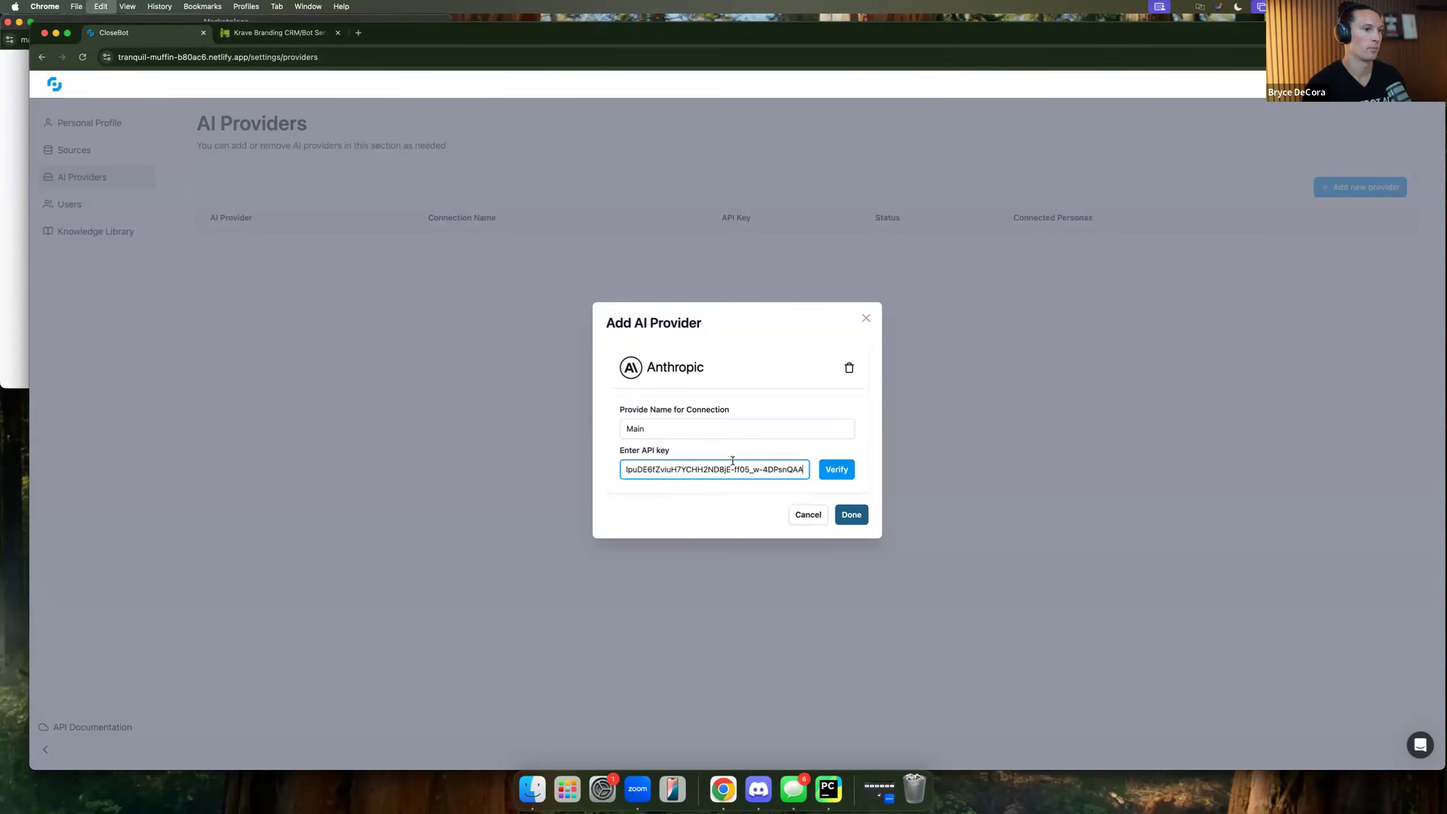
pyautogui.click(837, 470)
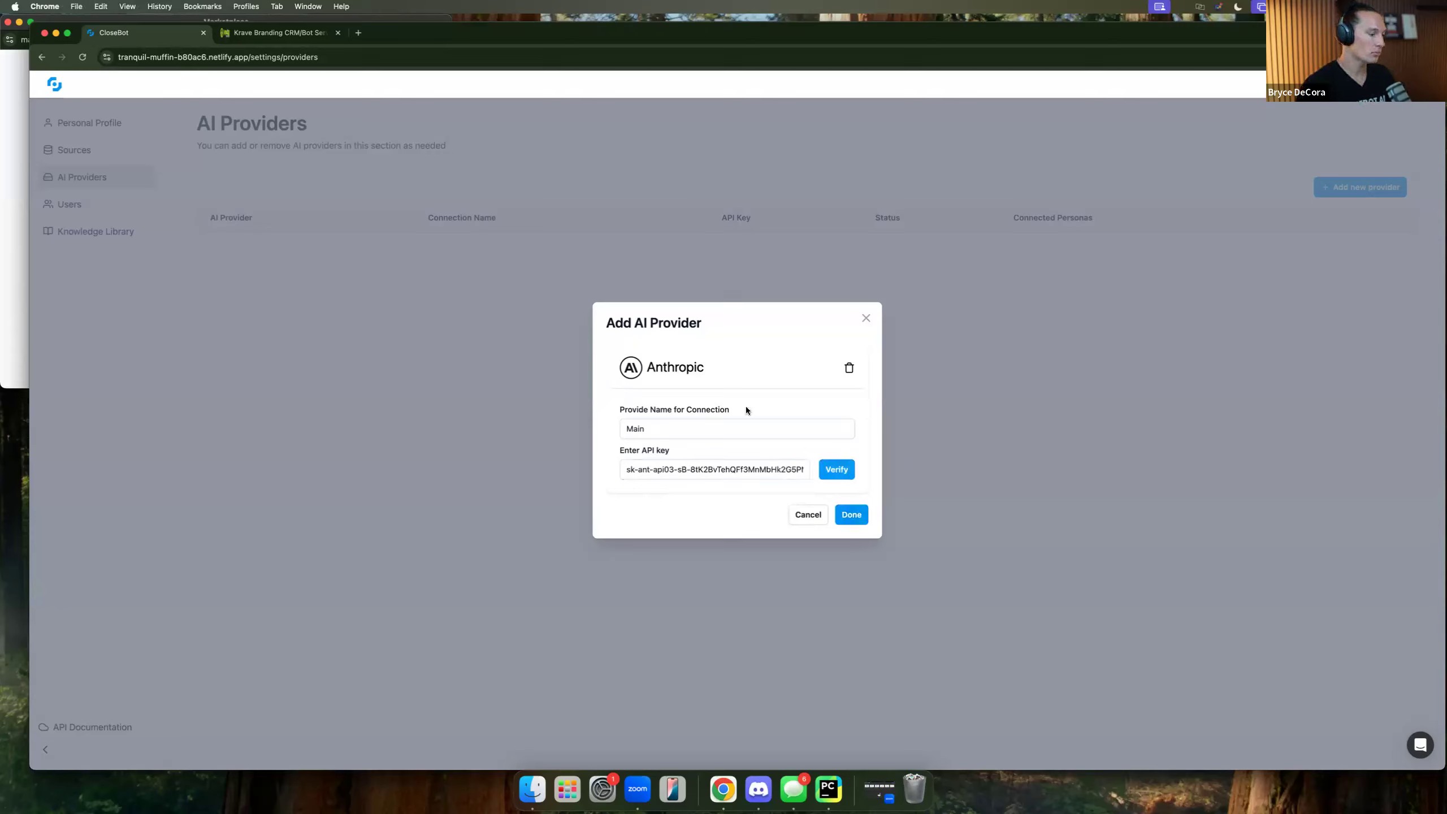
pyautogui.click(851, 514)
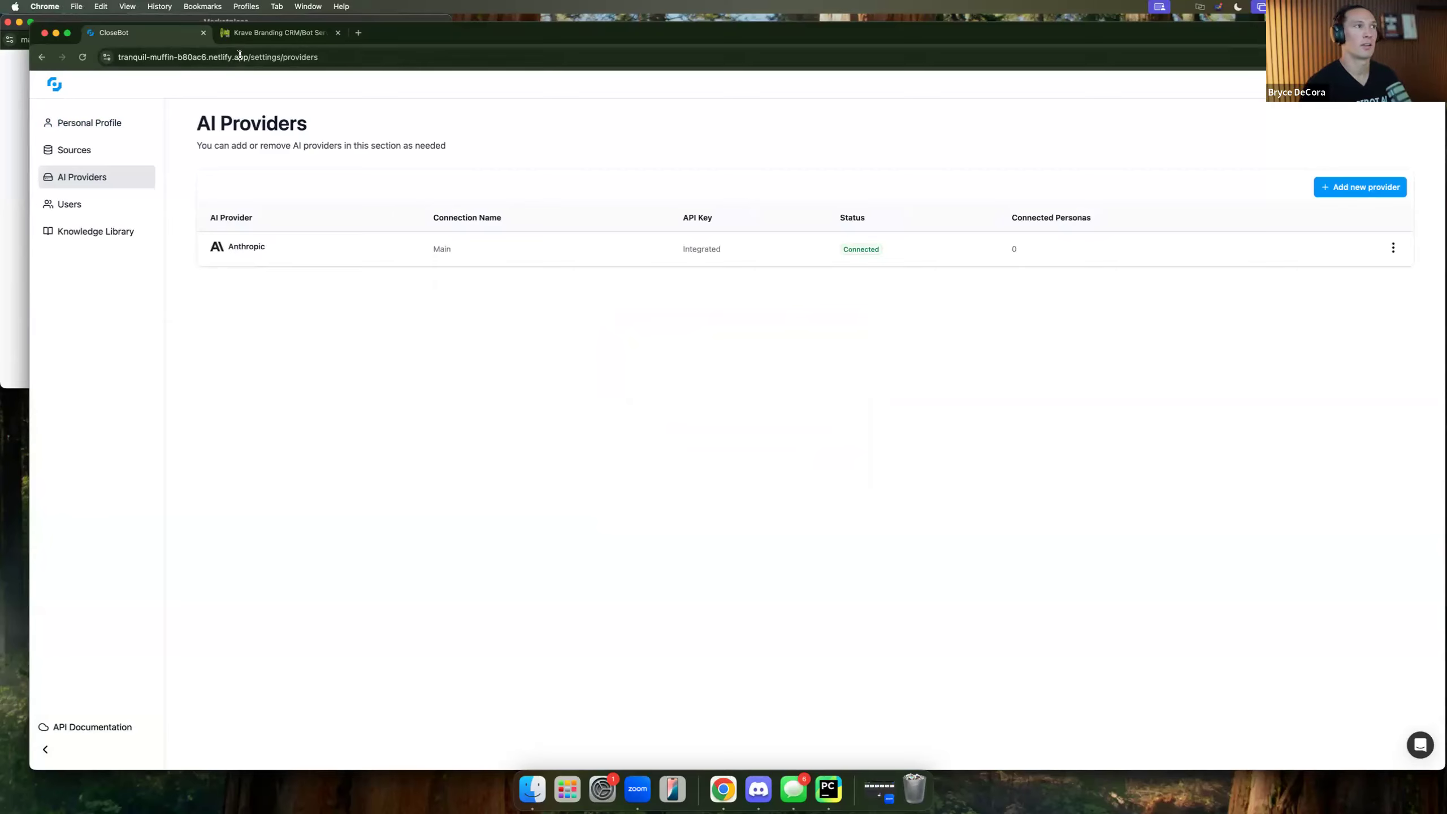
pyautogui.moveTo(303, 35); pyautogui.dragTo(1446, 171)
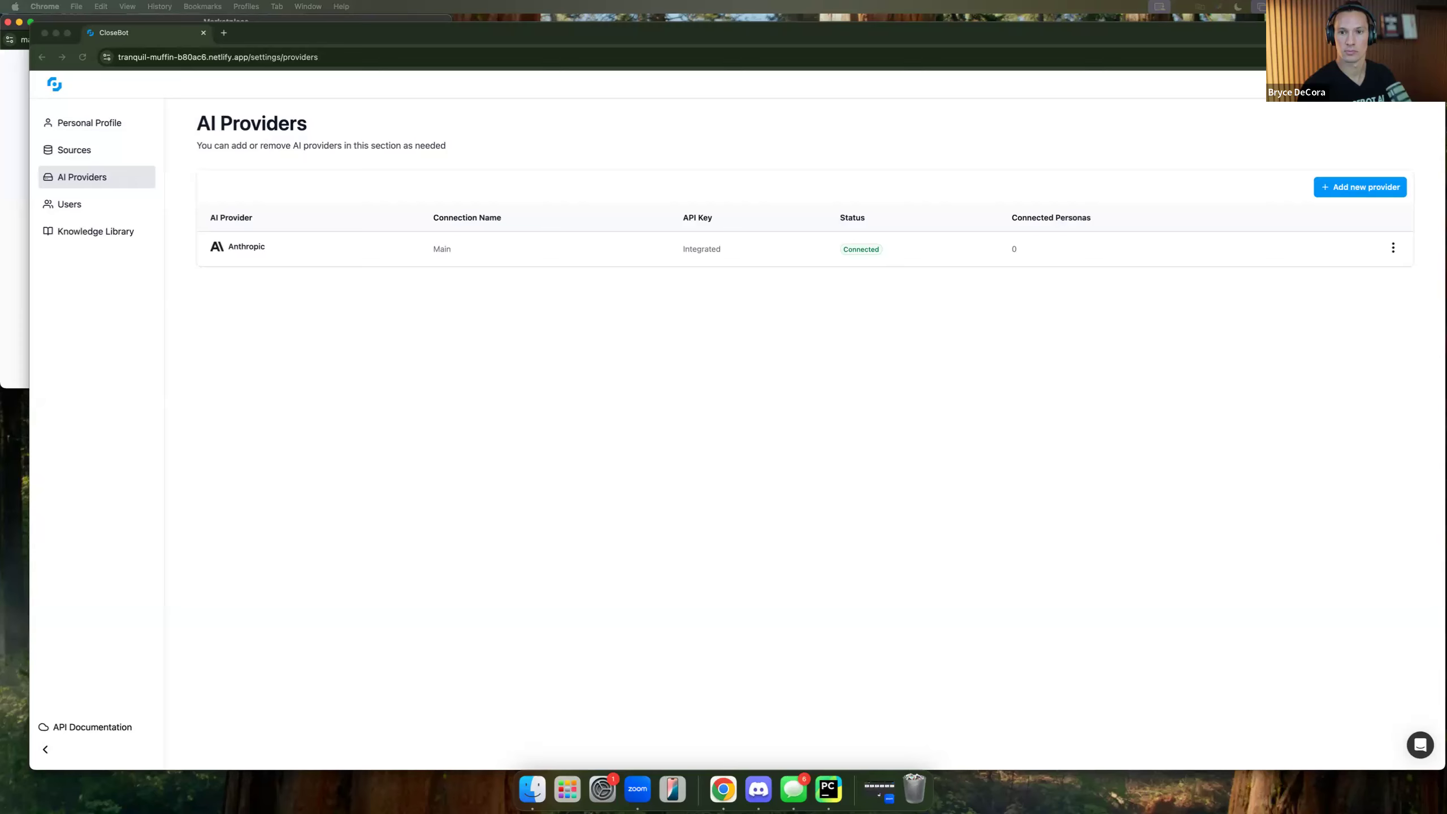
pyautogui.moveTo(1249, 304); pyautogui.dragTo(506, 271)
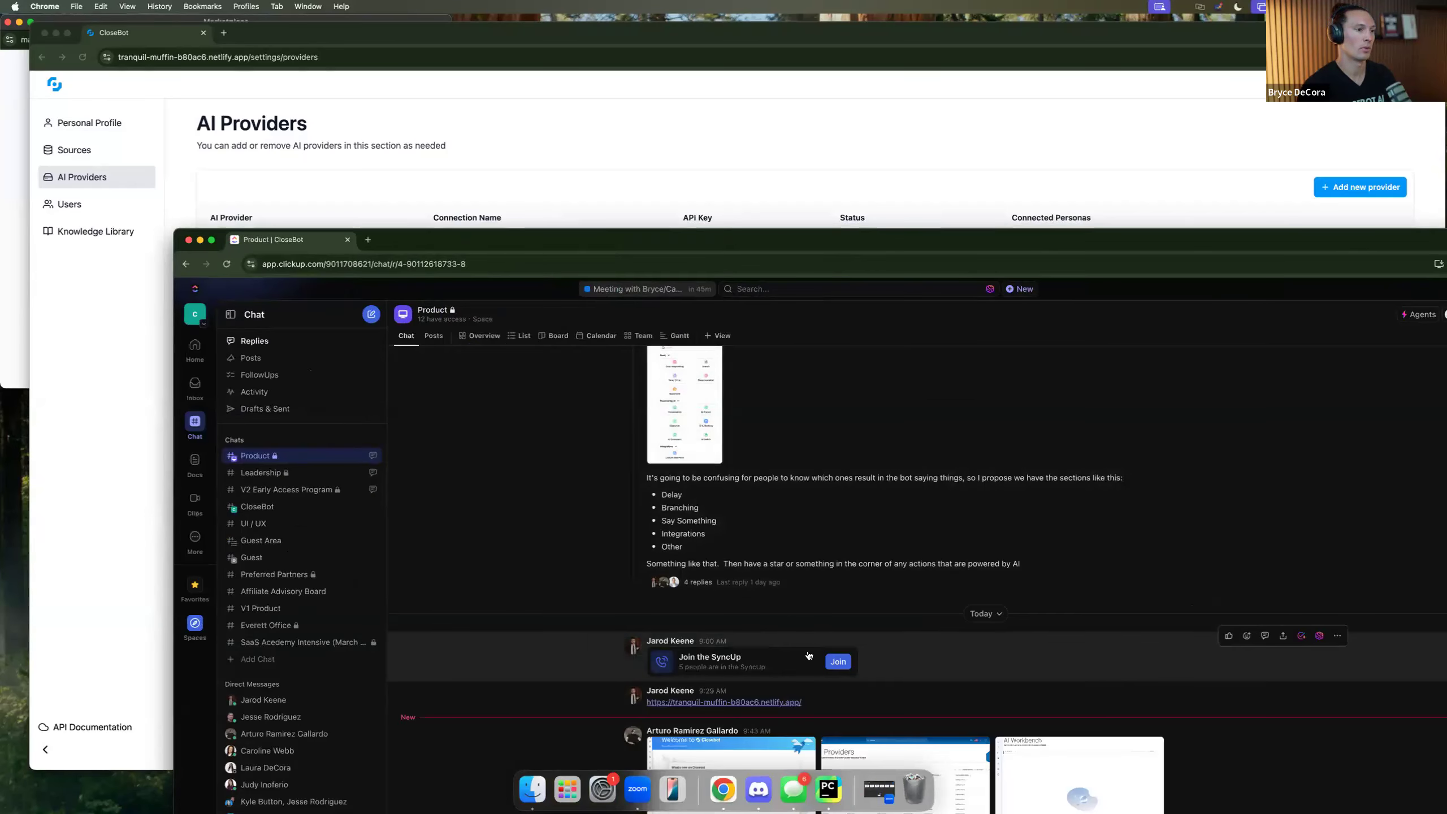
pyautogui.click(788, 751)
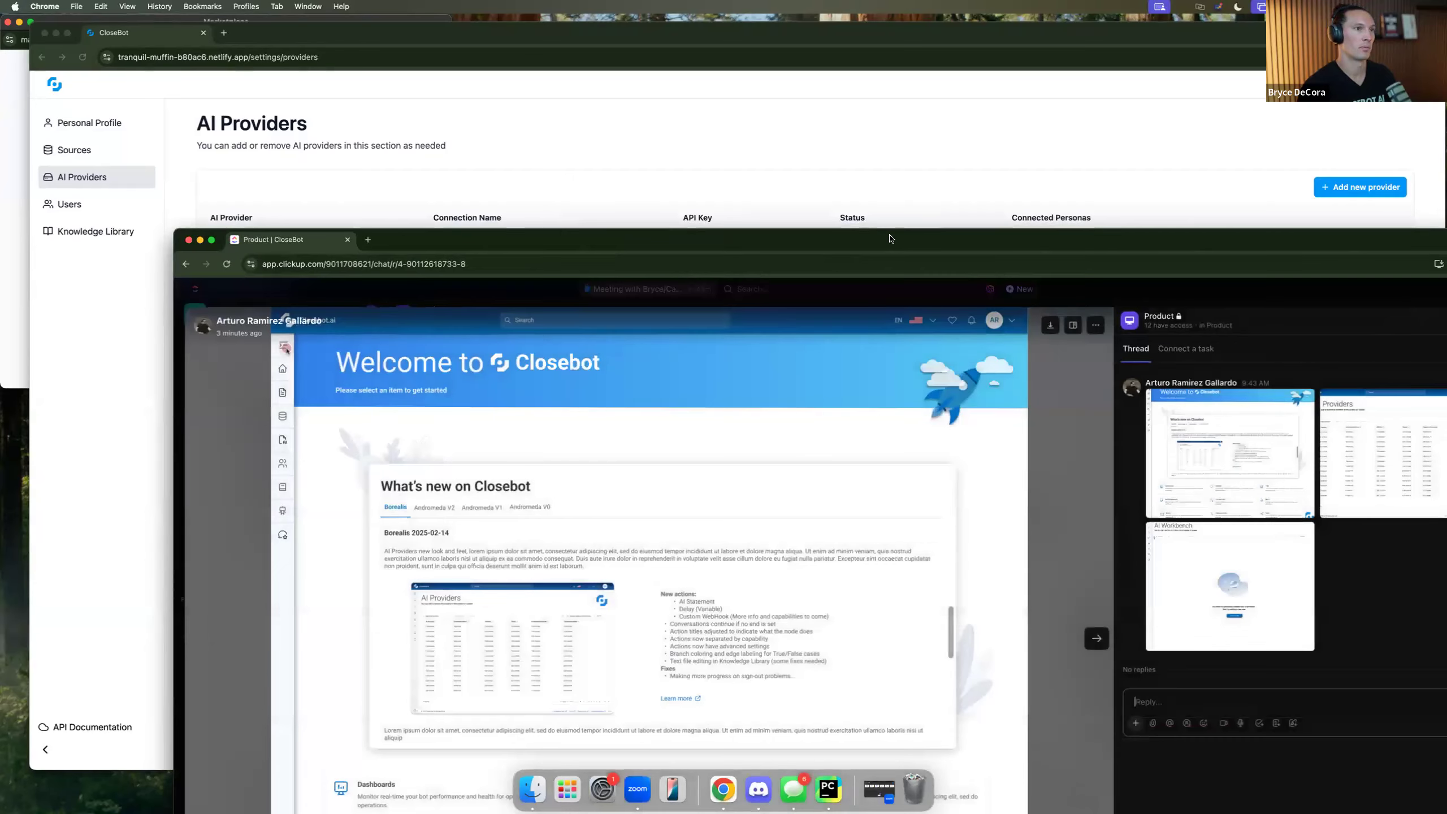
pyautogui.moveTo(891, 238); pyautogui.dragTo(841, 41)
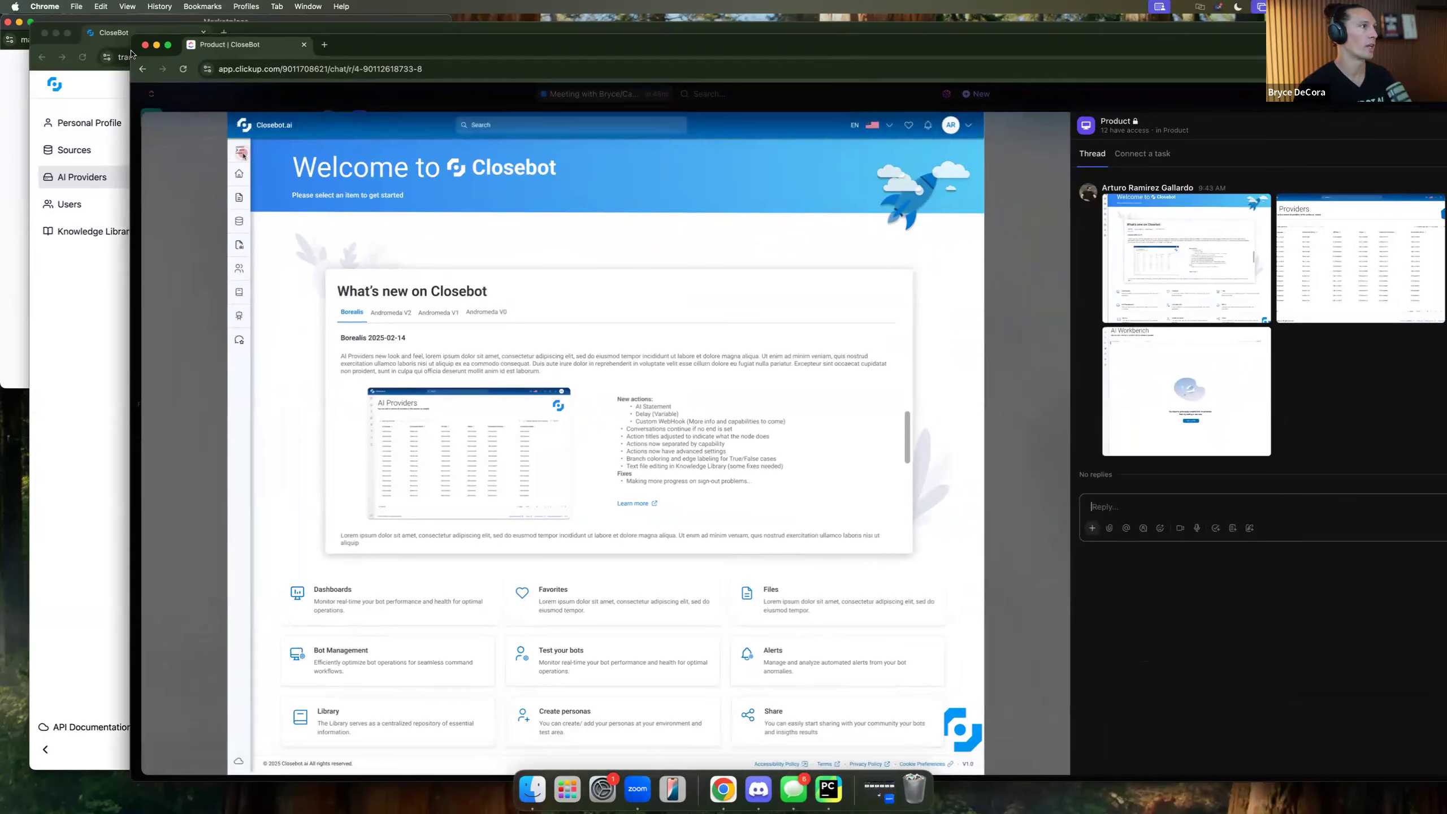
pyautogui.moveTo(130, 55); pyautogui.dragTo(2, 50)
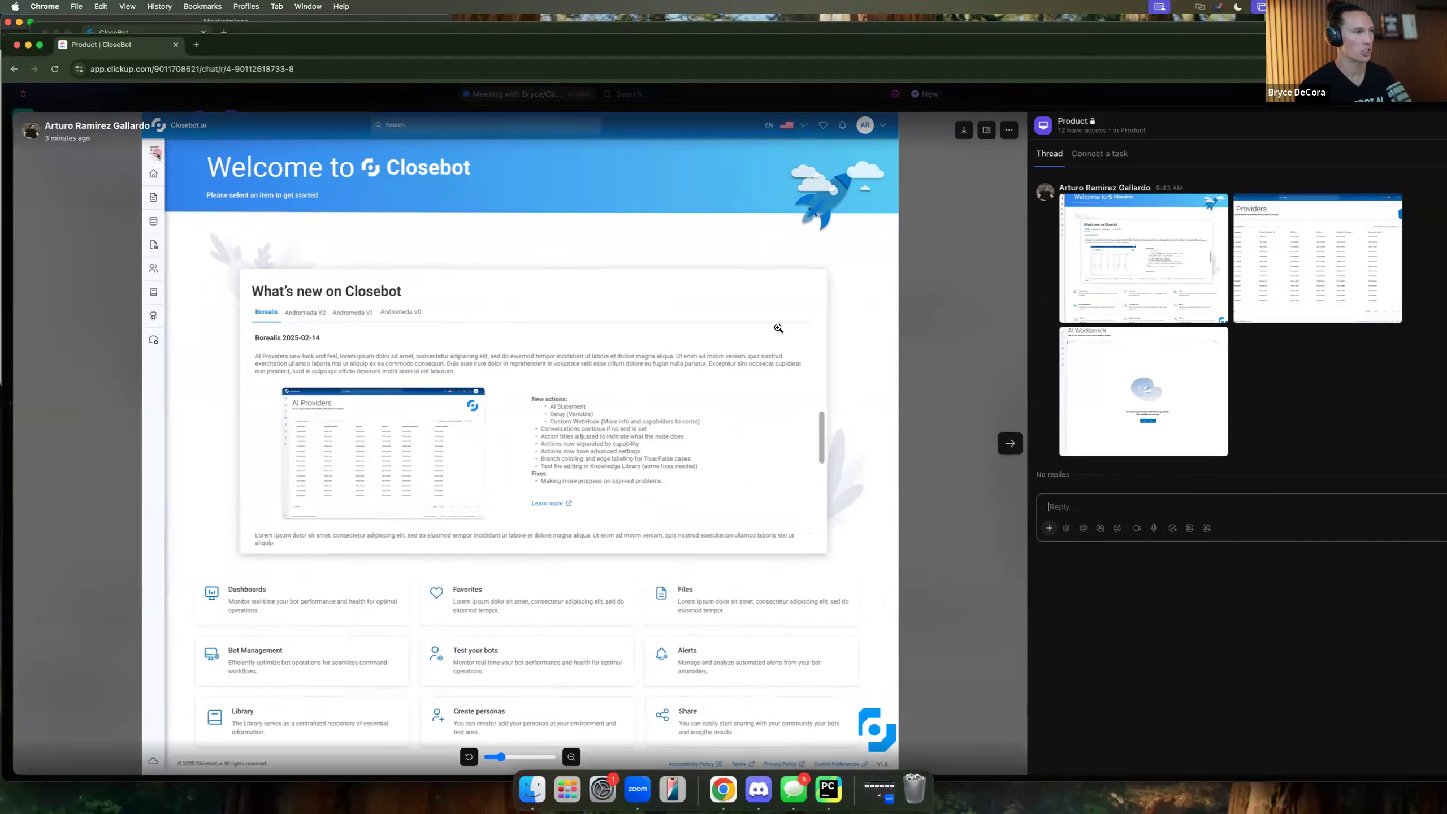
pyautogui.click(1010, 444)
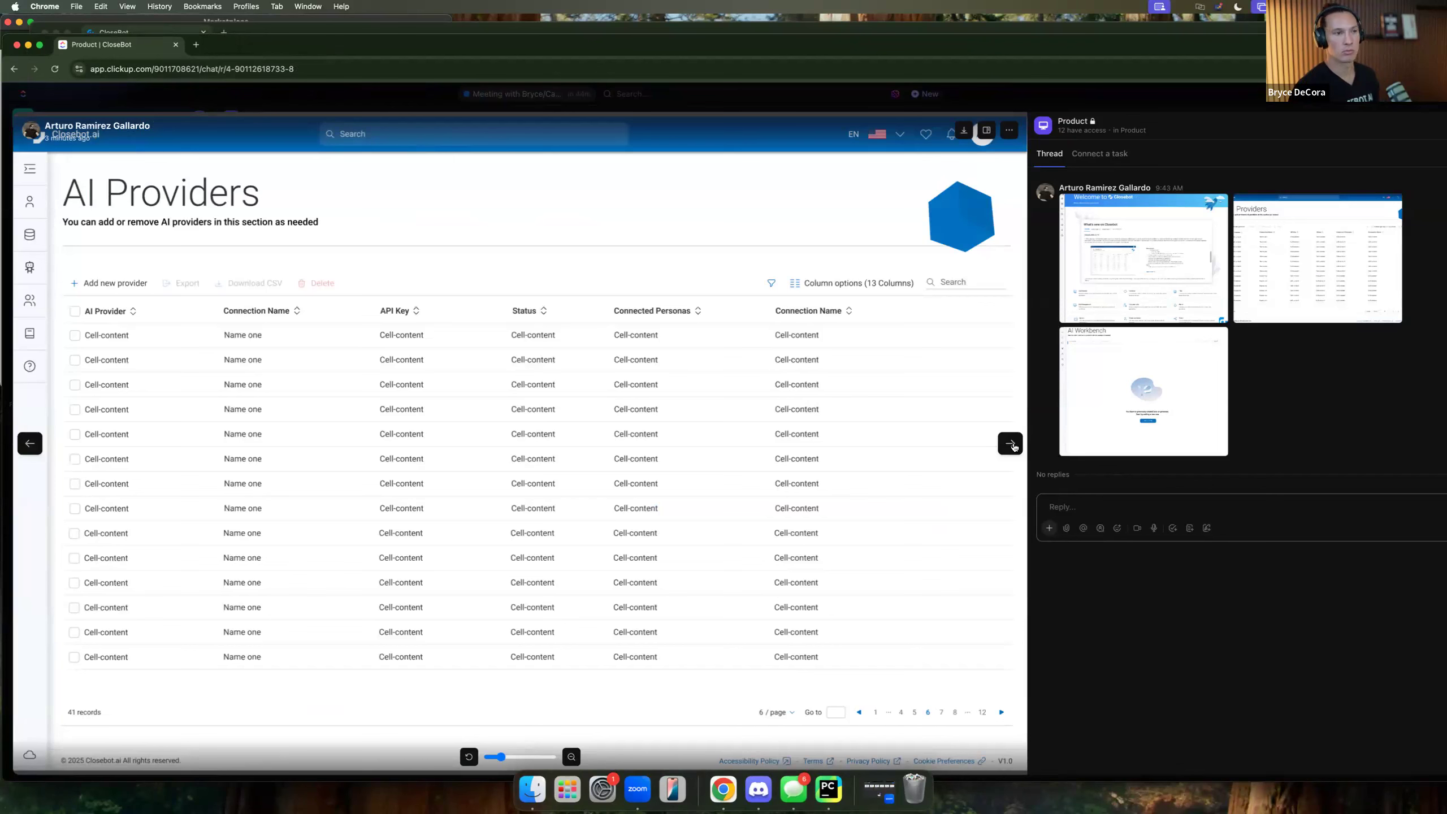
pyautogui.click(1011, 444)
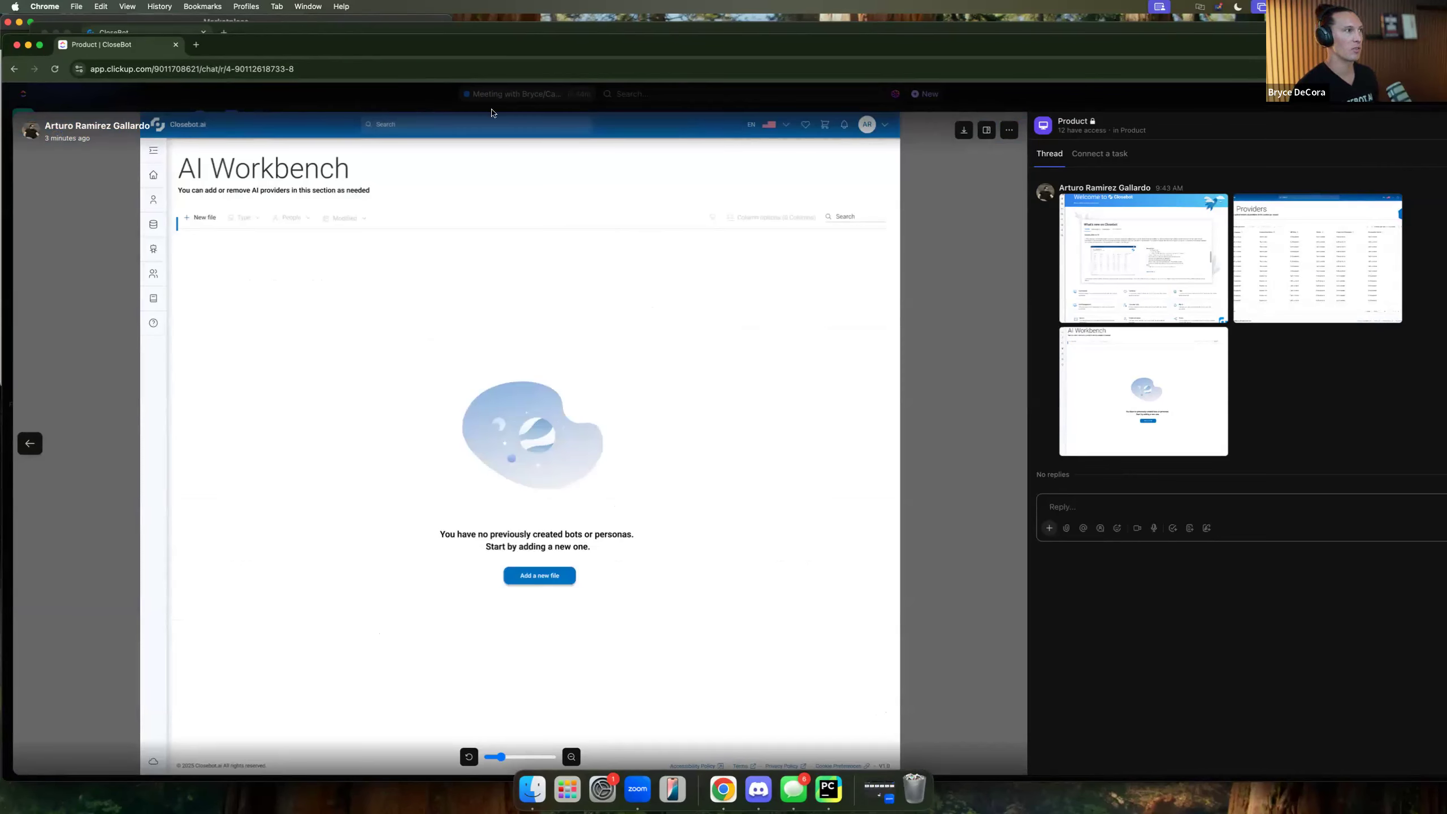
pyautogui.click(176, 46)
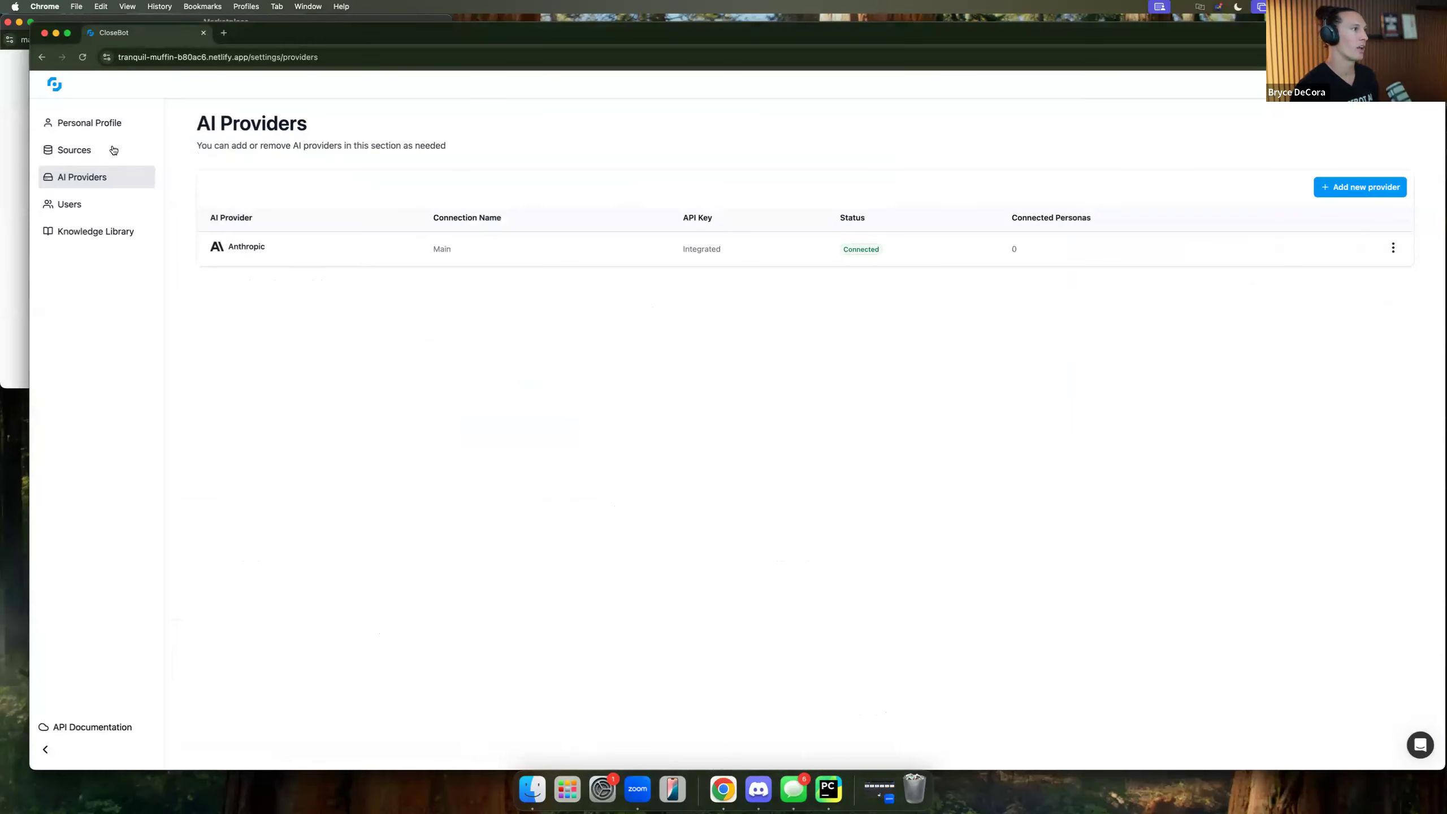
# Review the Users list, then open the empty Knowledge Library to start a web scrape.
pyautogui.click(71, 211)
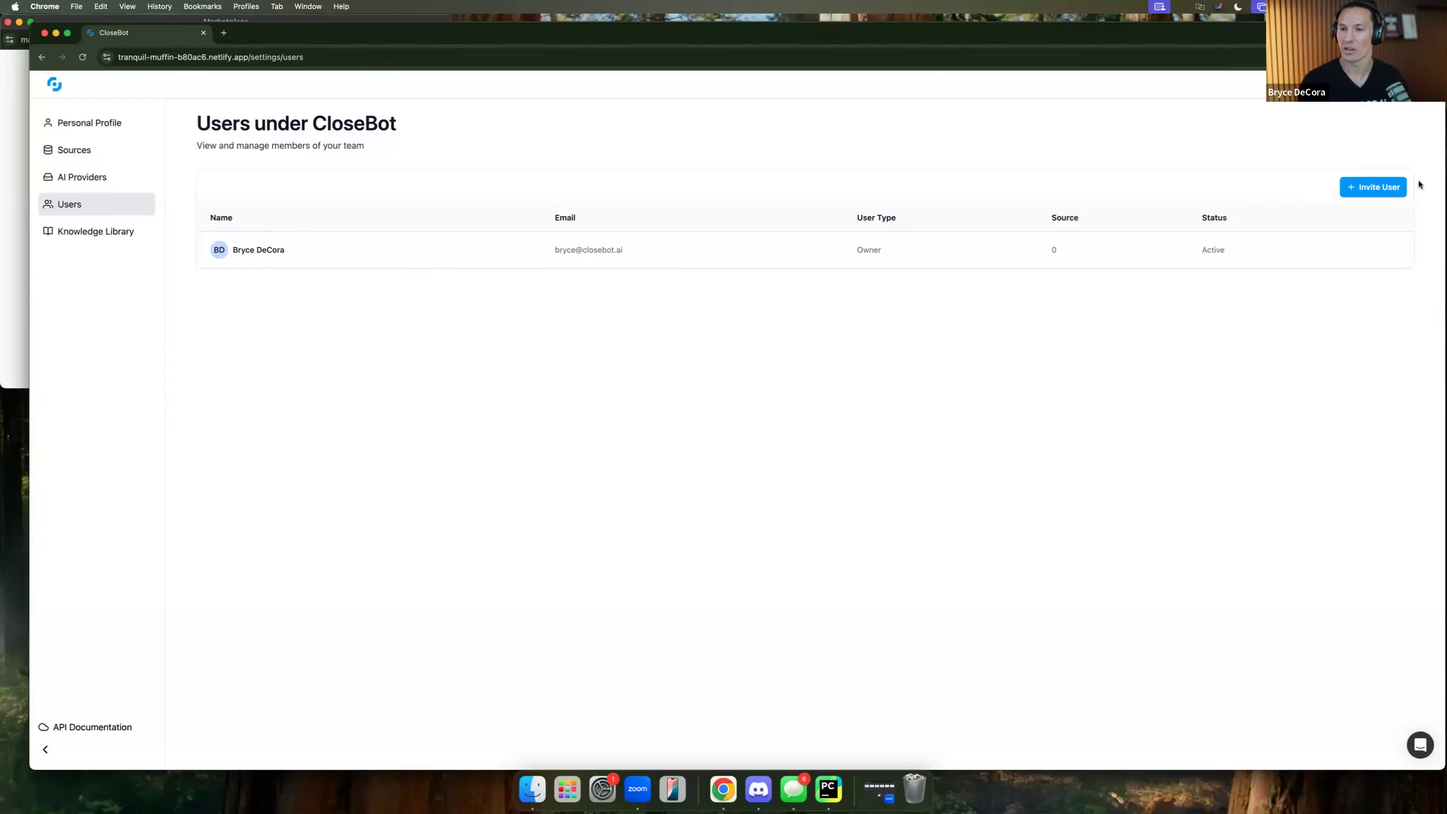
pyautogui.click(81, 230)
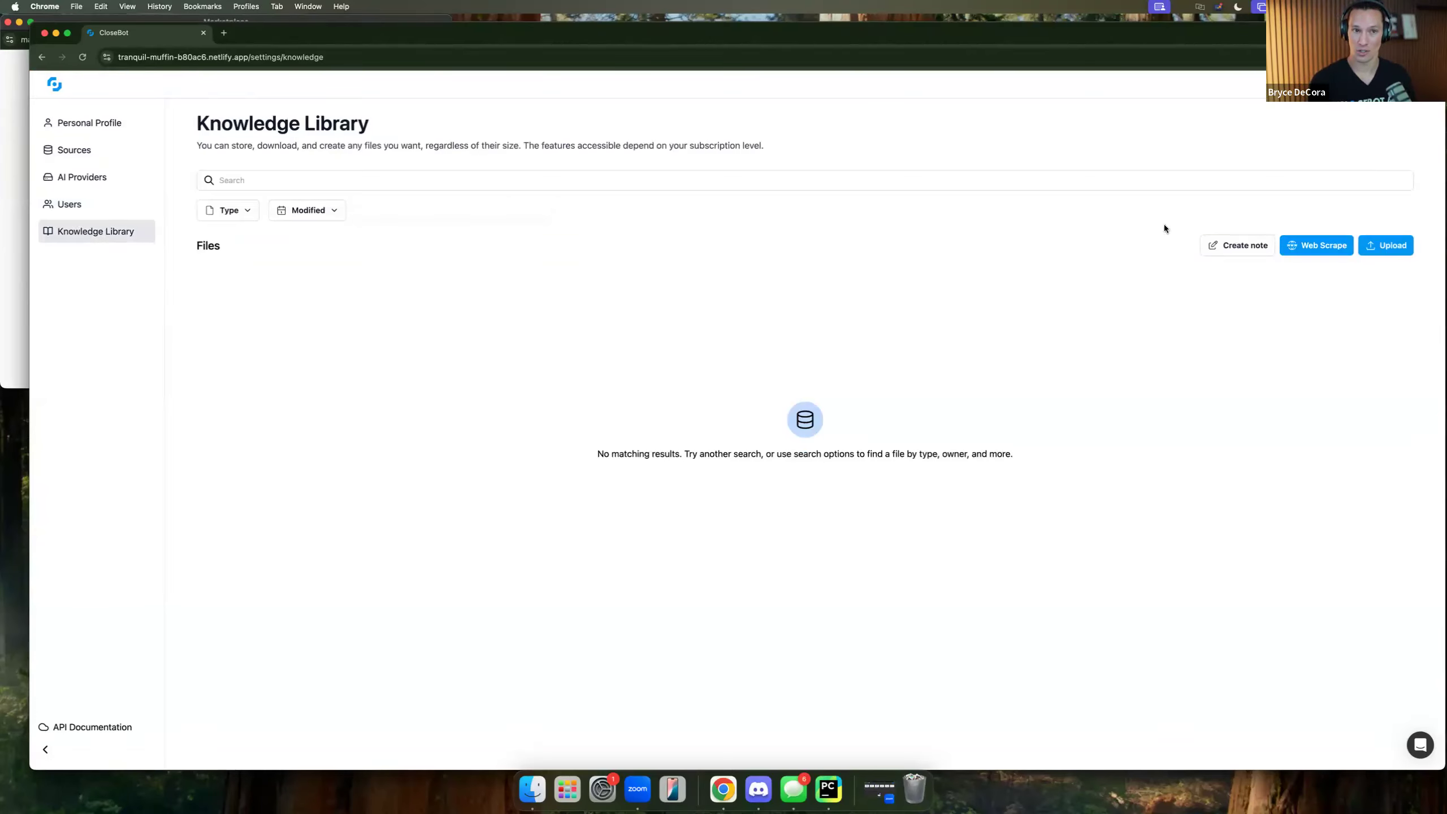
pyautogui.click(1317, 250)
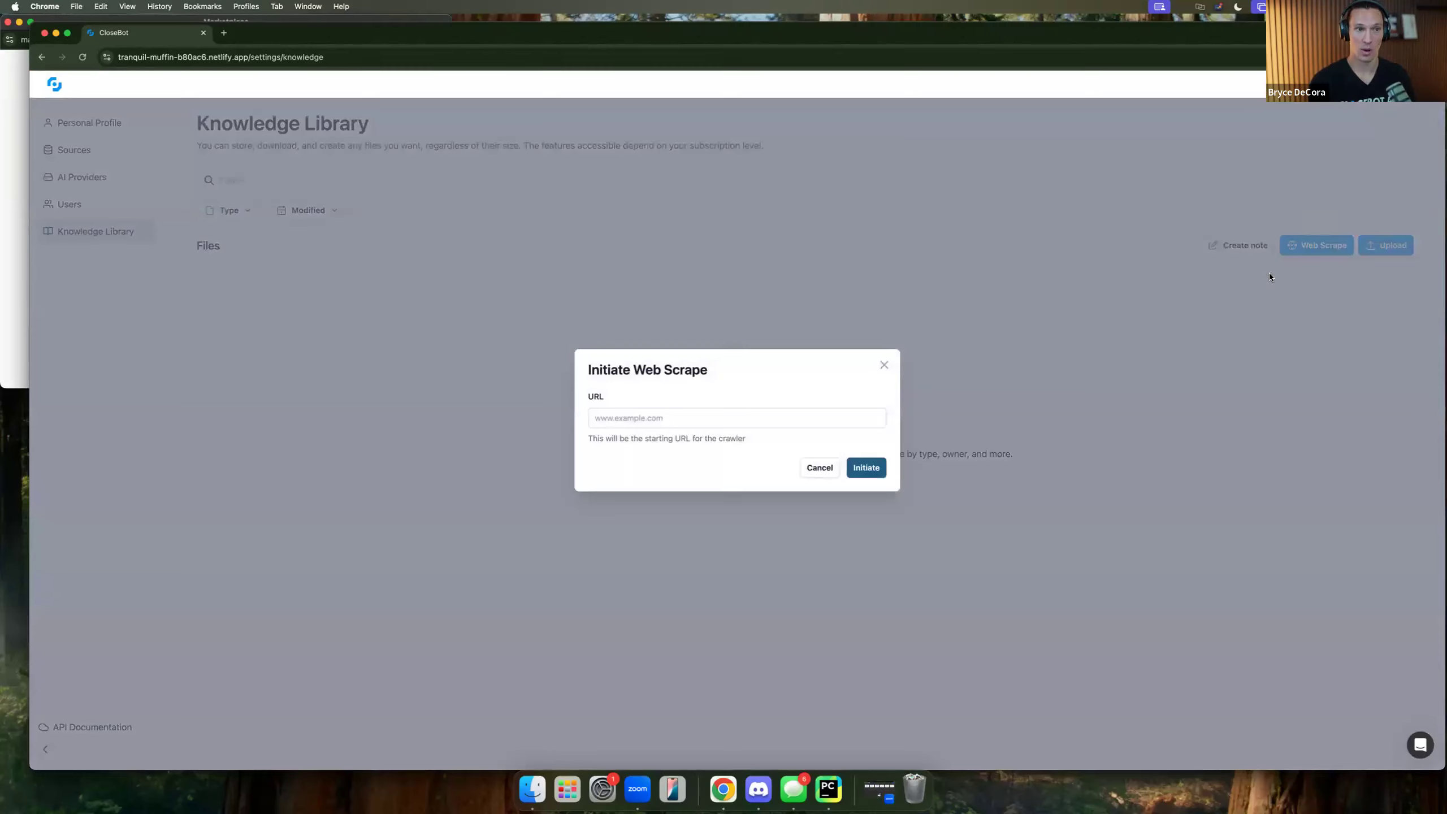
pyautogui.click(740, 420)
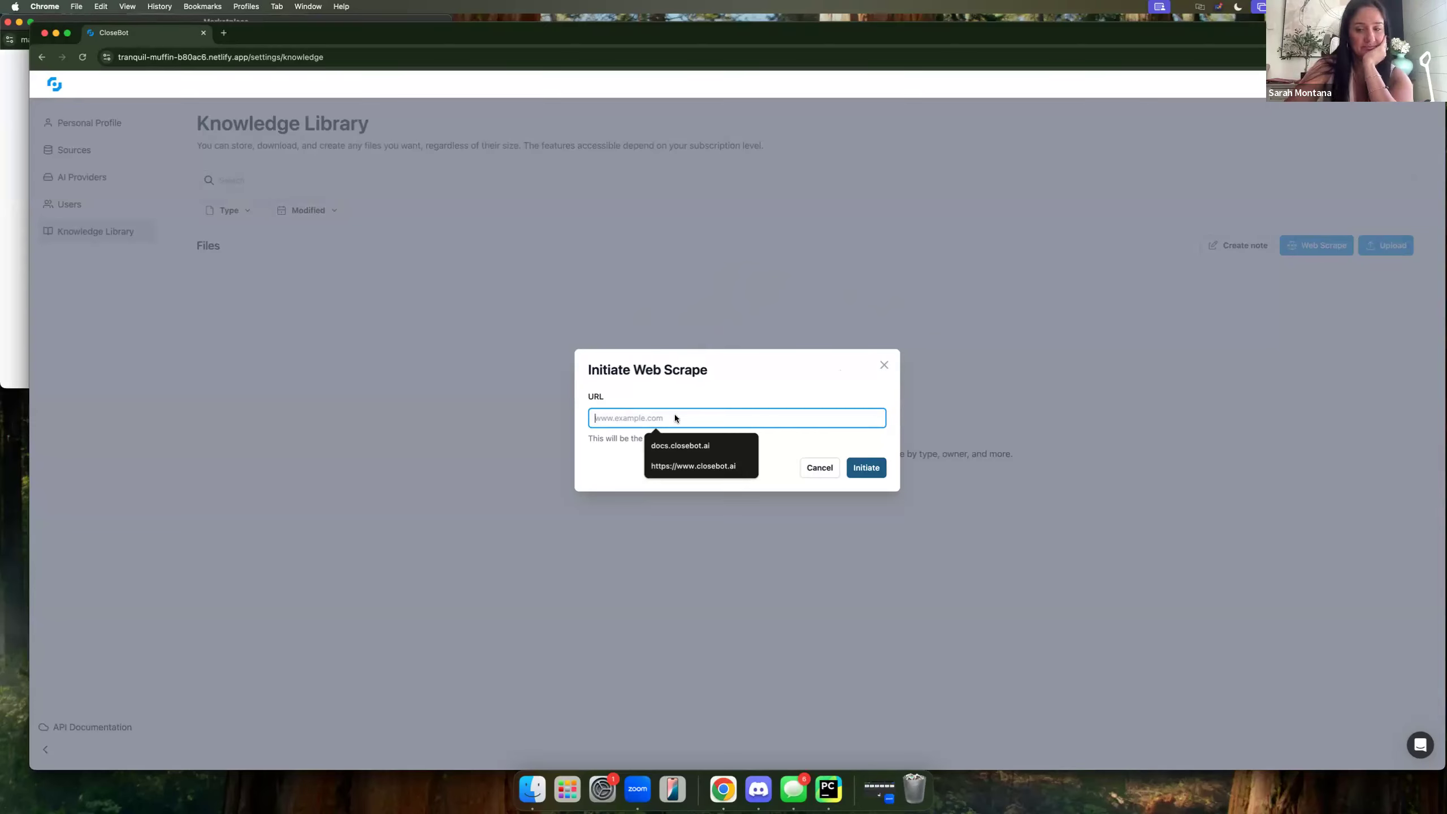
pyautogui.write('www.')
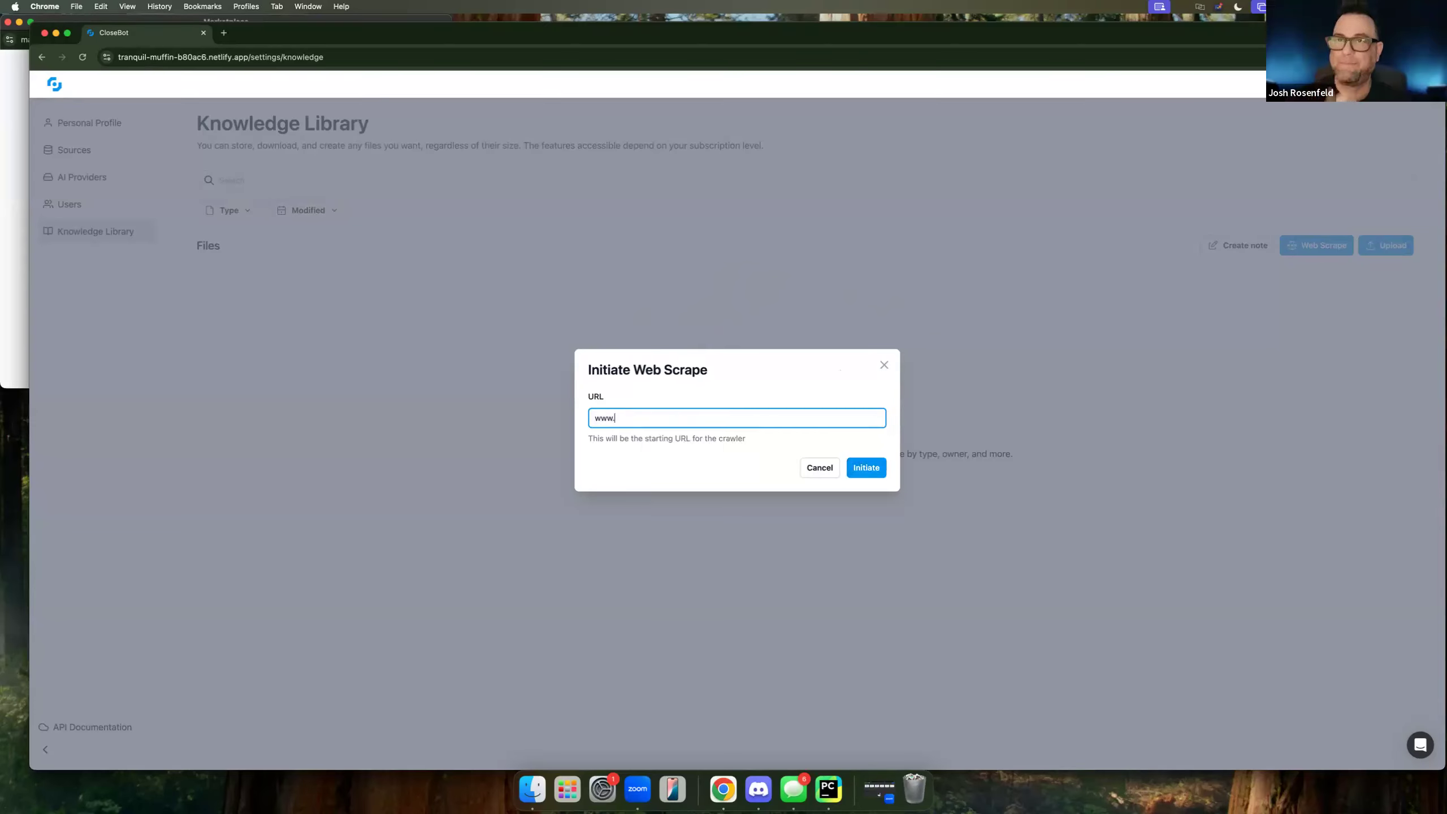
pyautogui.write('refer.io')
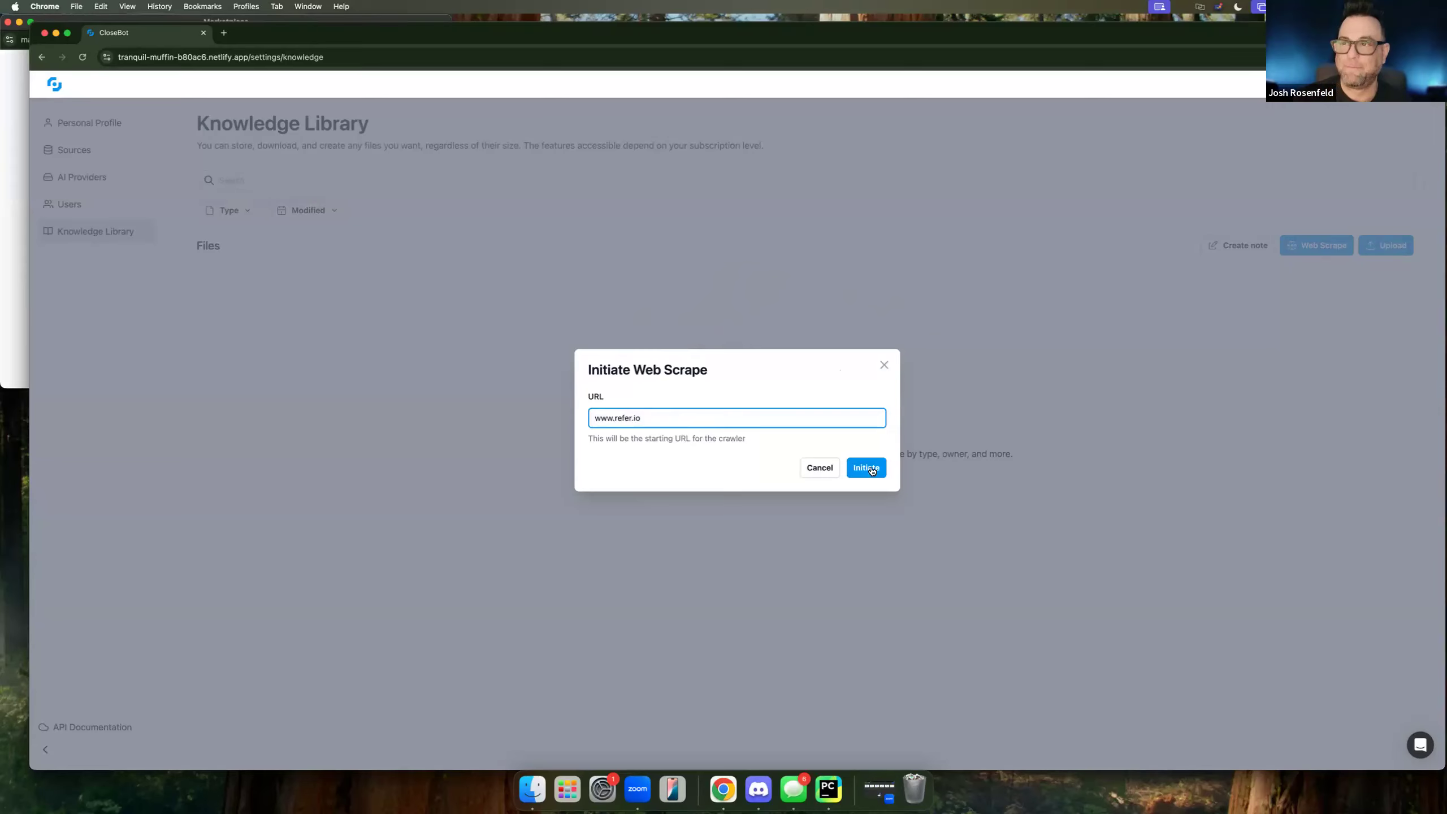
pyautogui.click(872, 470)
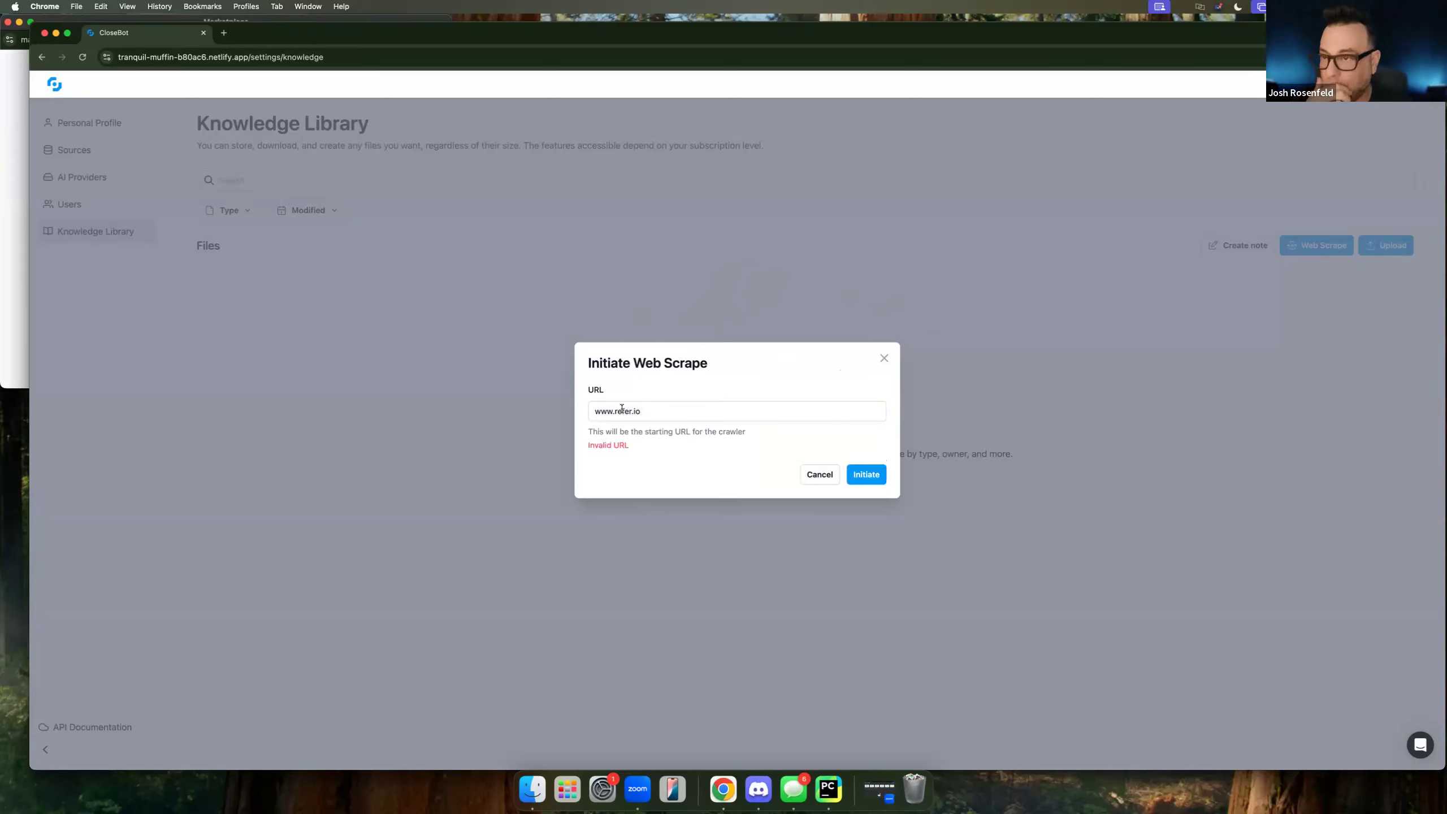
pyautogui.click(596, 413)
pyautogui.write('https://')
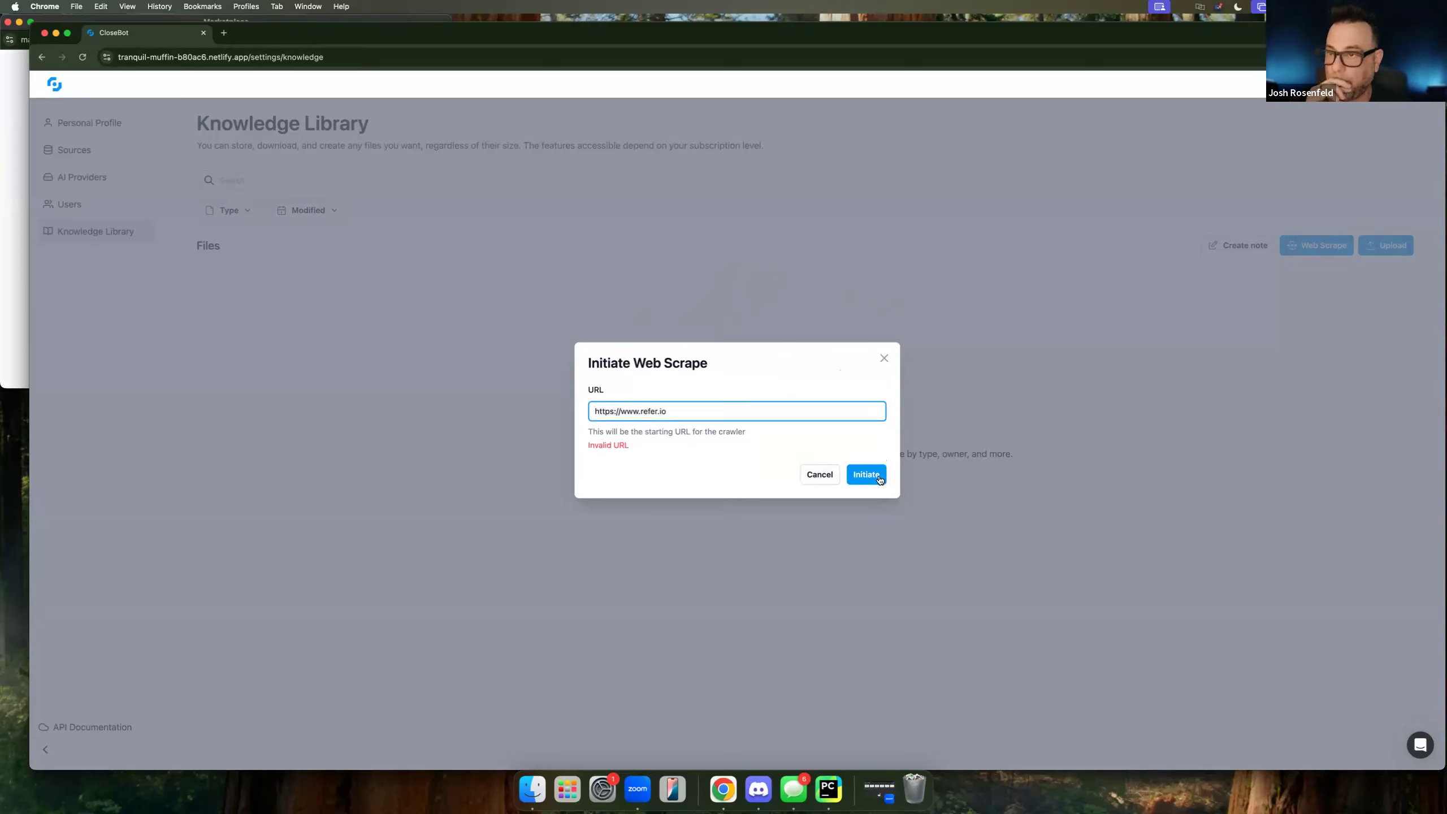
pyautogui.click(667, 450)
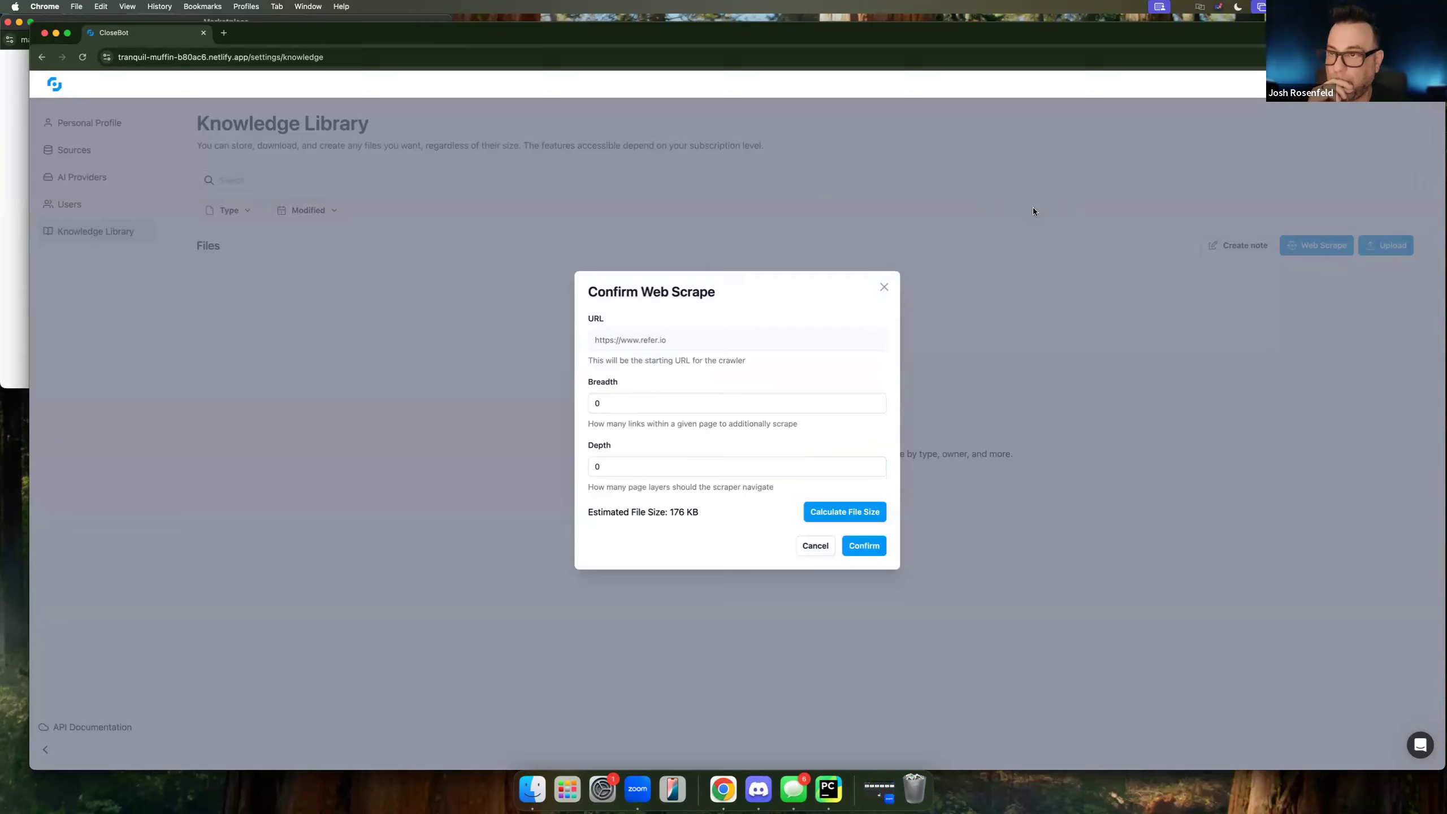
# Set breadth 3 and depth 2, recalculate the estimate to 1 MB, and confirm the scrape.
pyautogui.click(618, 403)
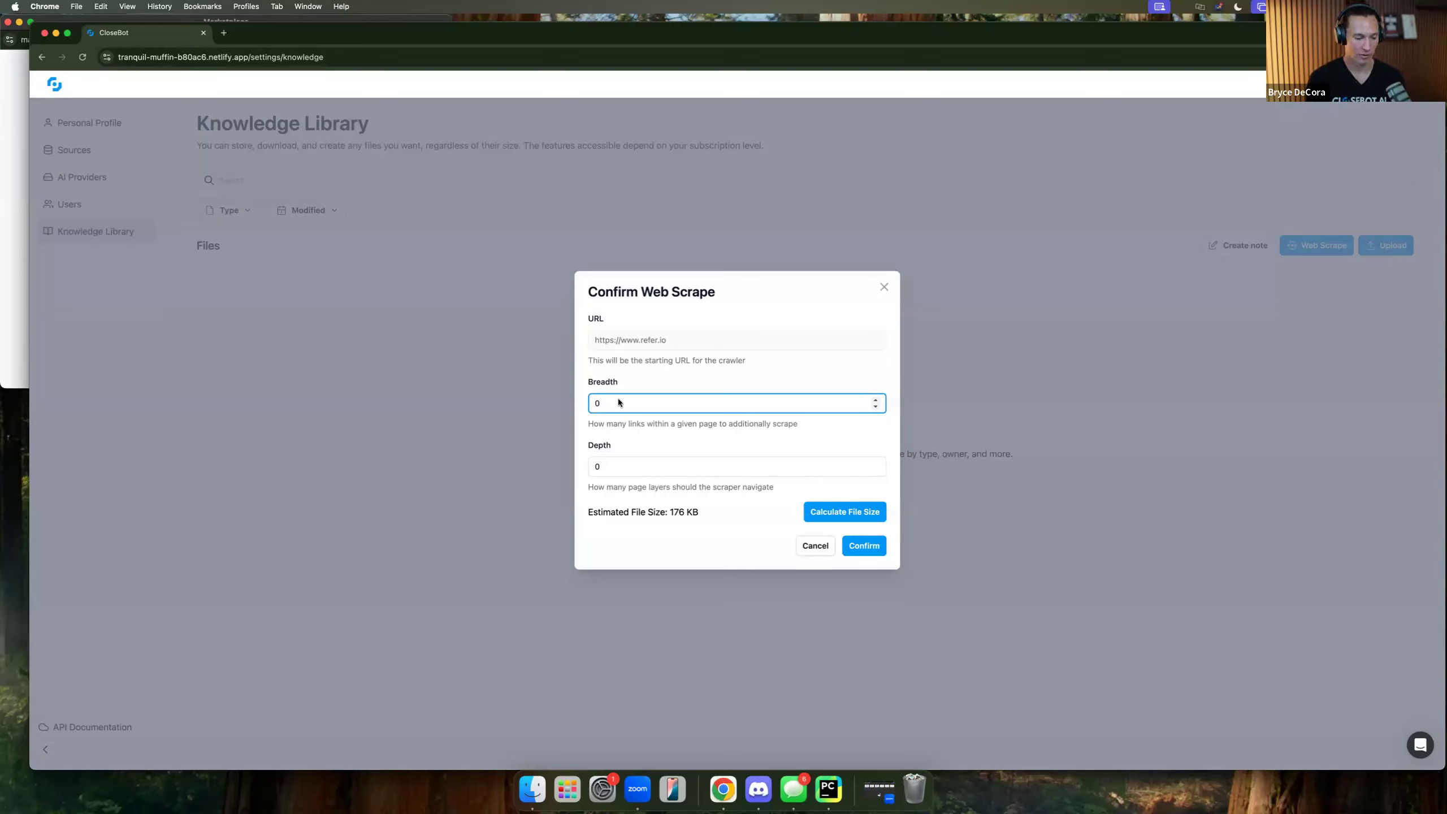
pyautogui.press('BackSpace')
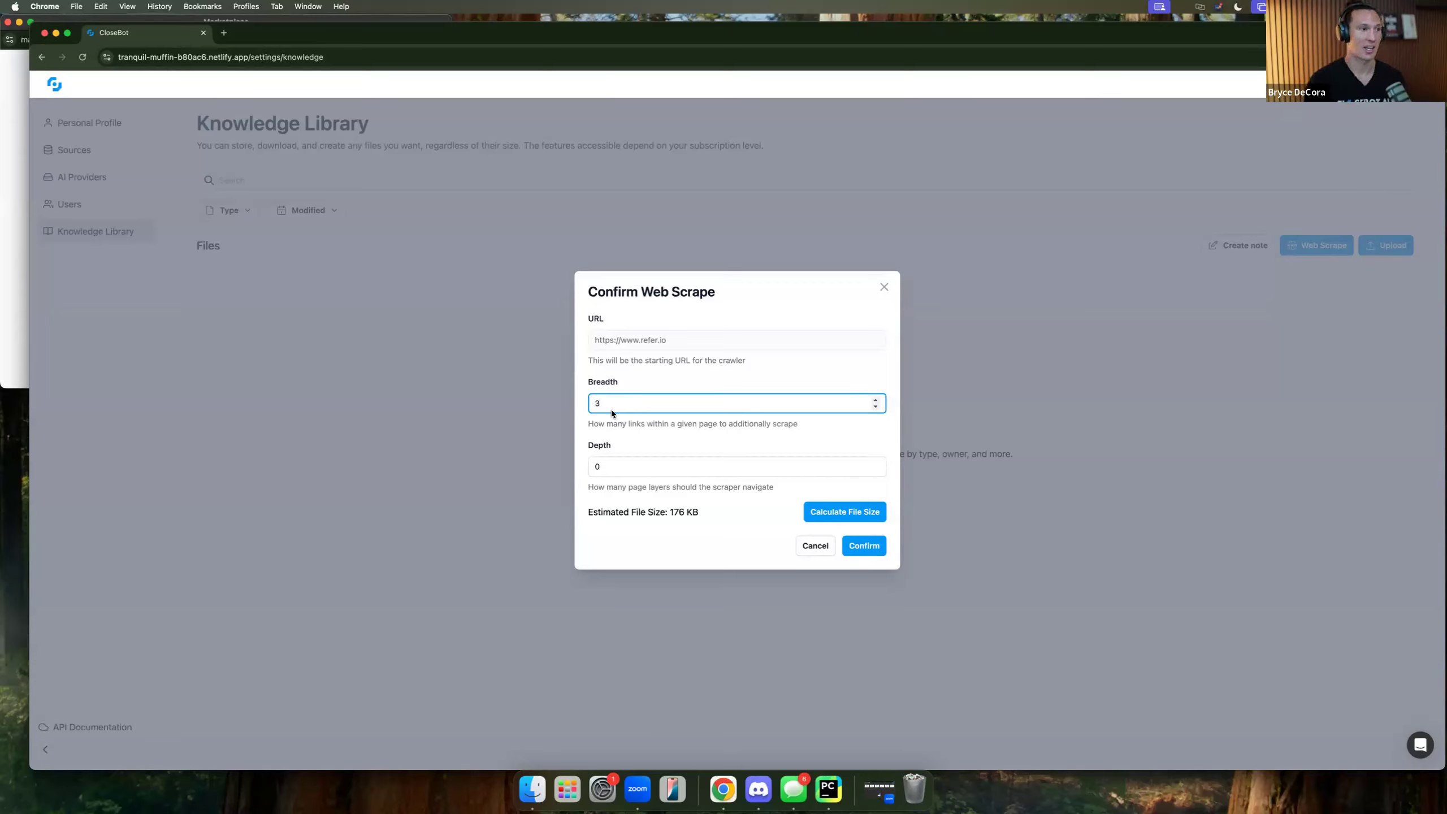
pyautogui.click(614, 465)
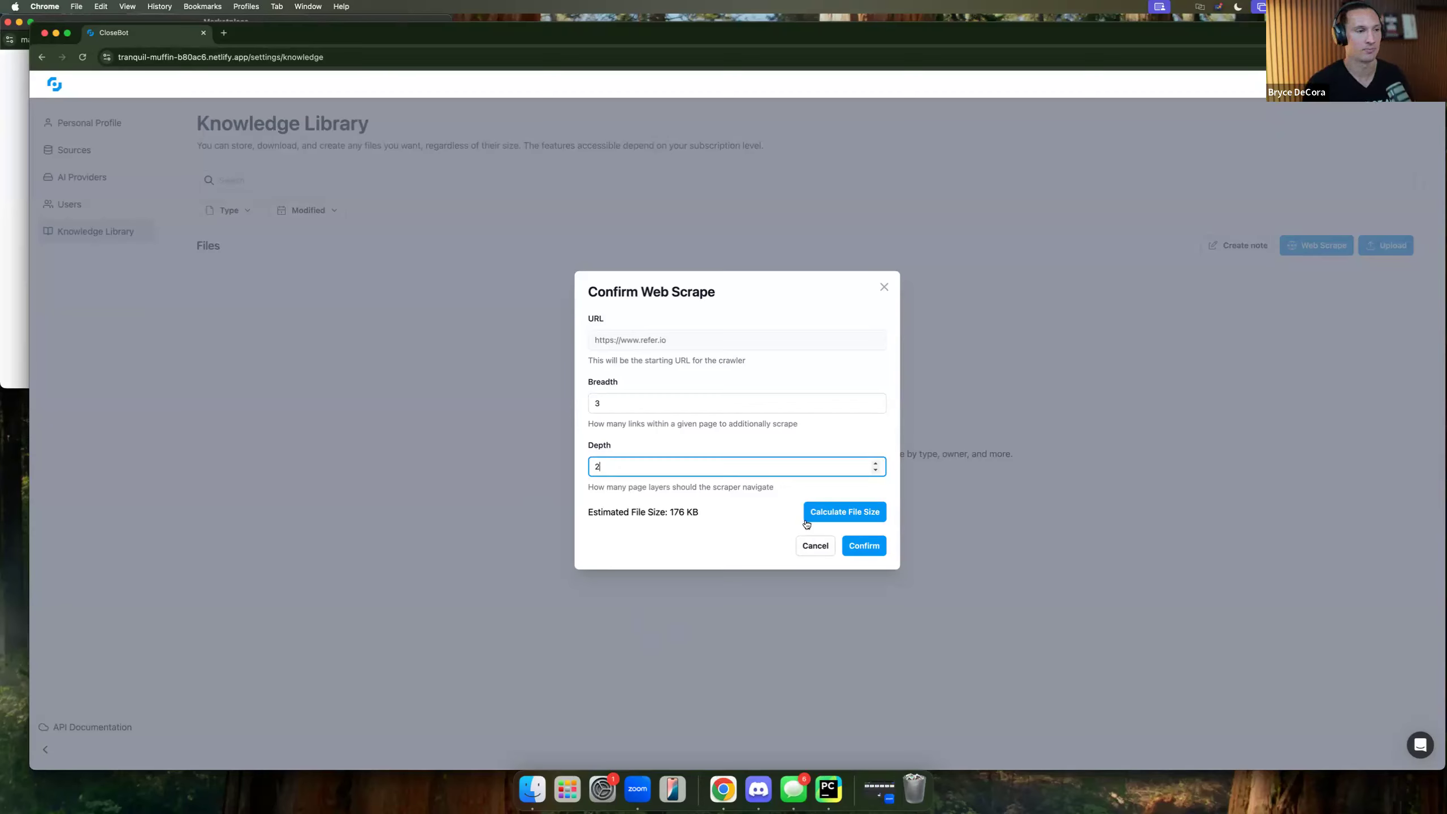
pyautogui.click(820, 513)
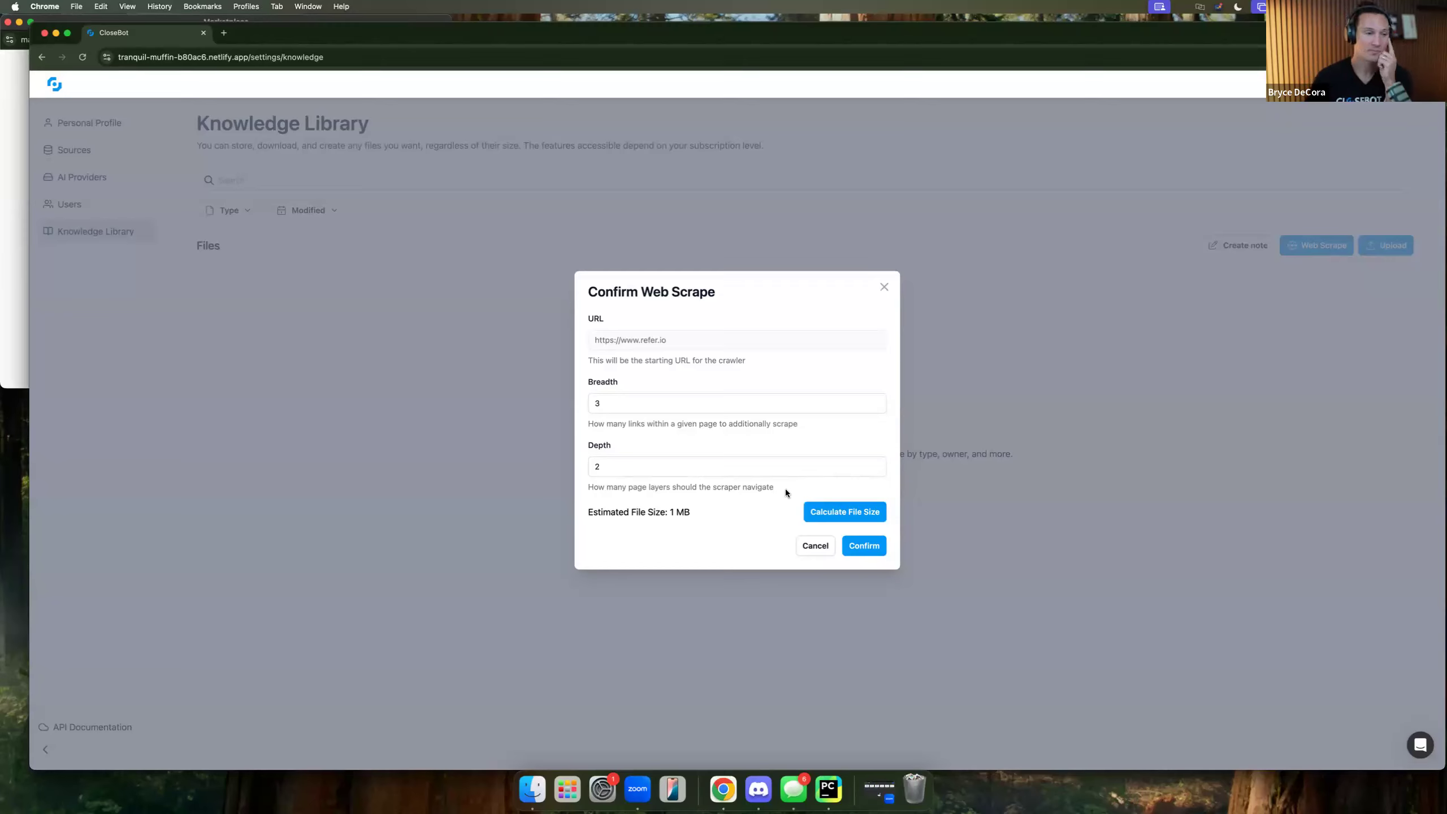
pyautogui.click(866, 548)
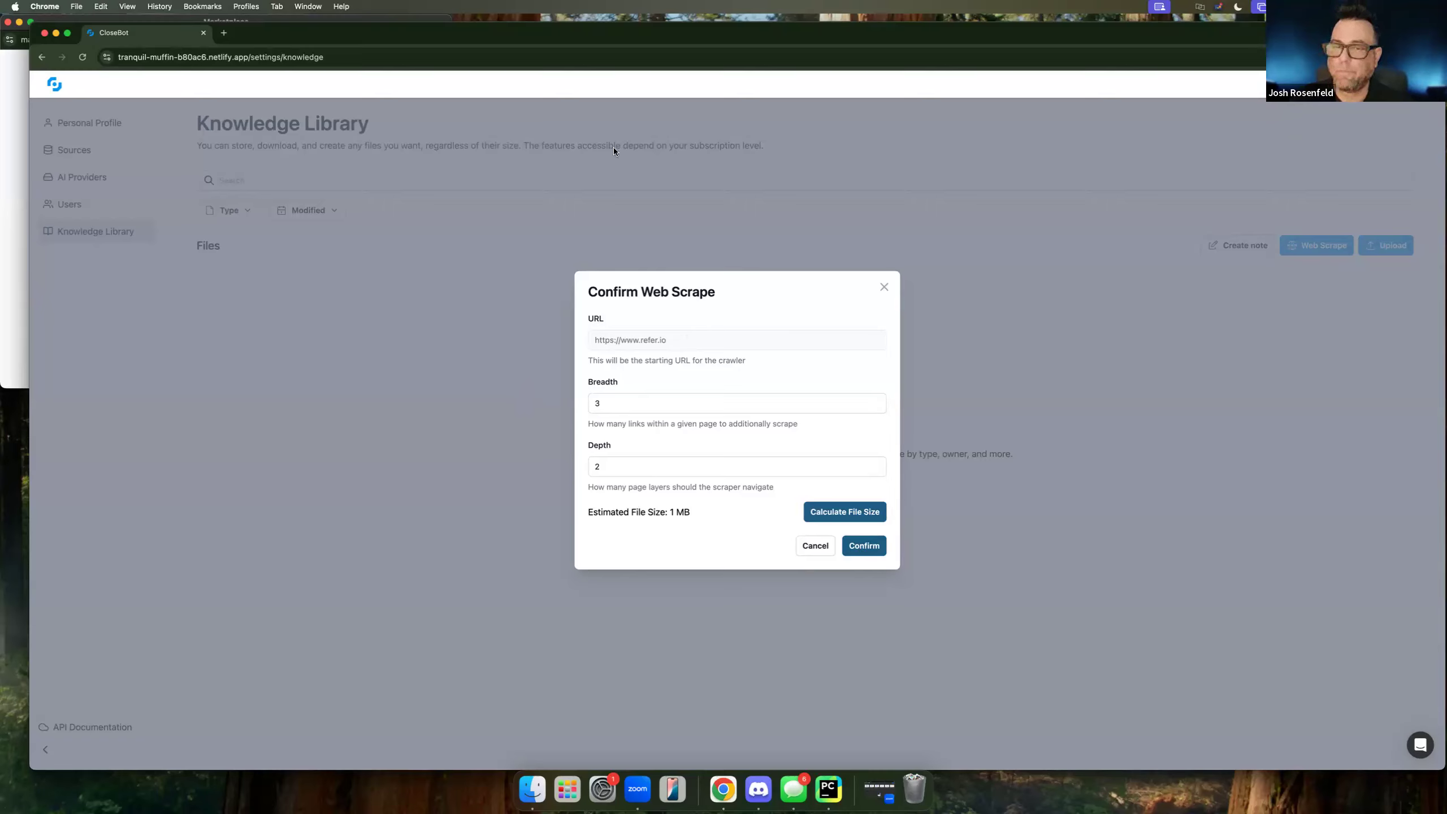
pyautogui.click(864, 546)
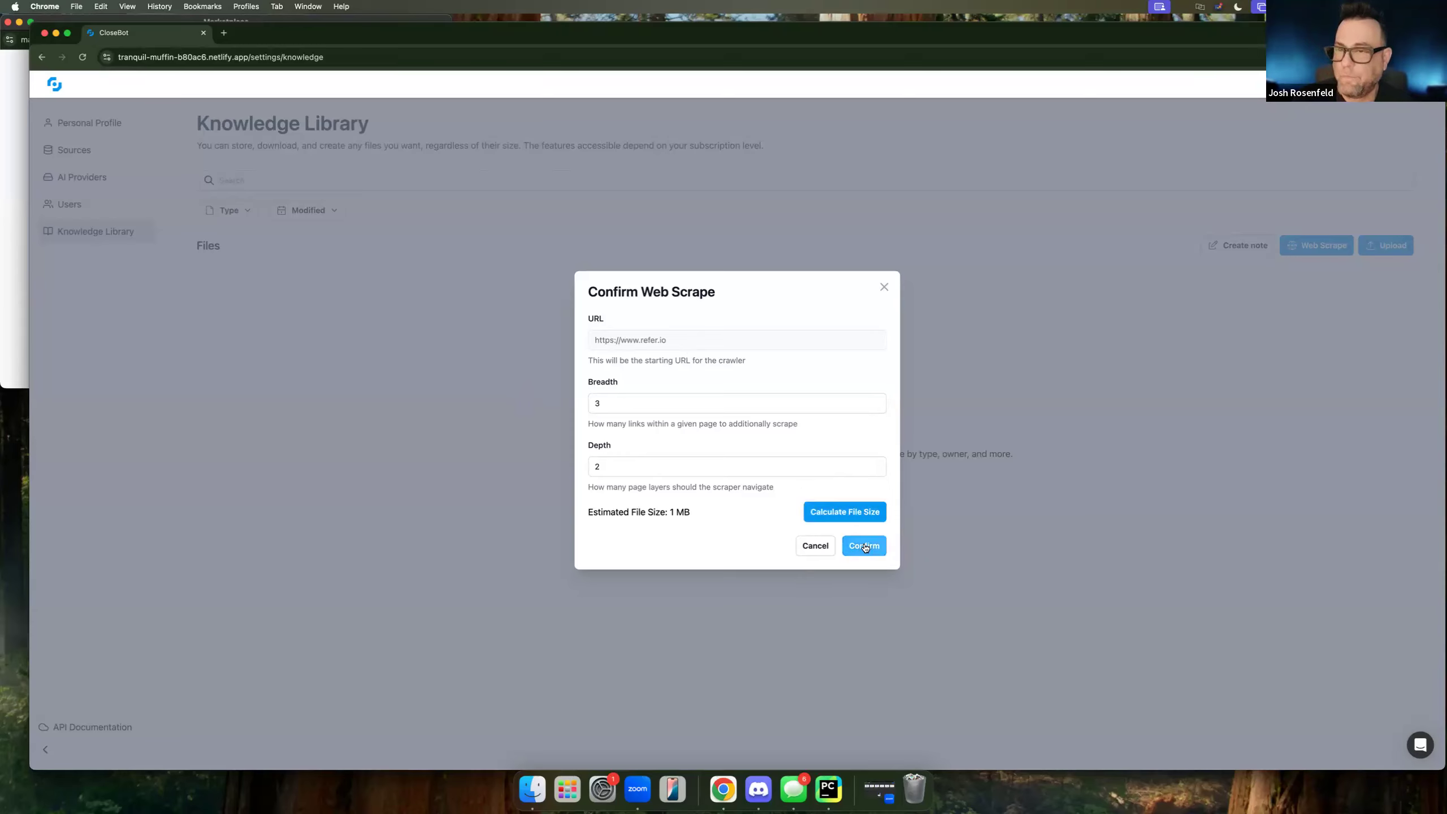
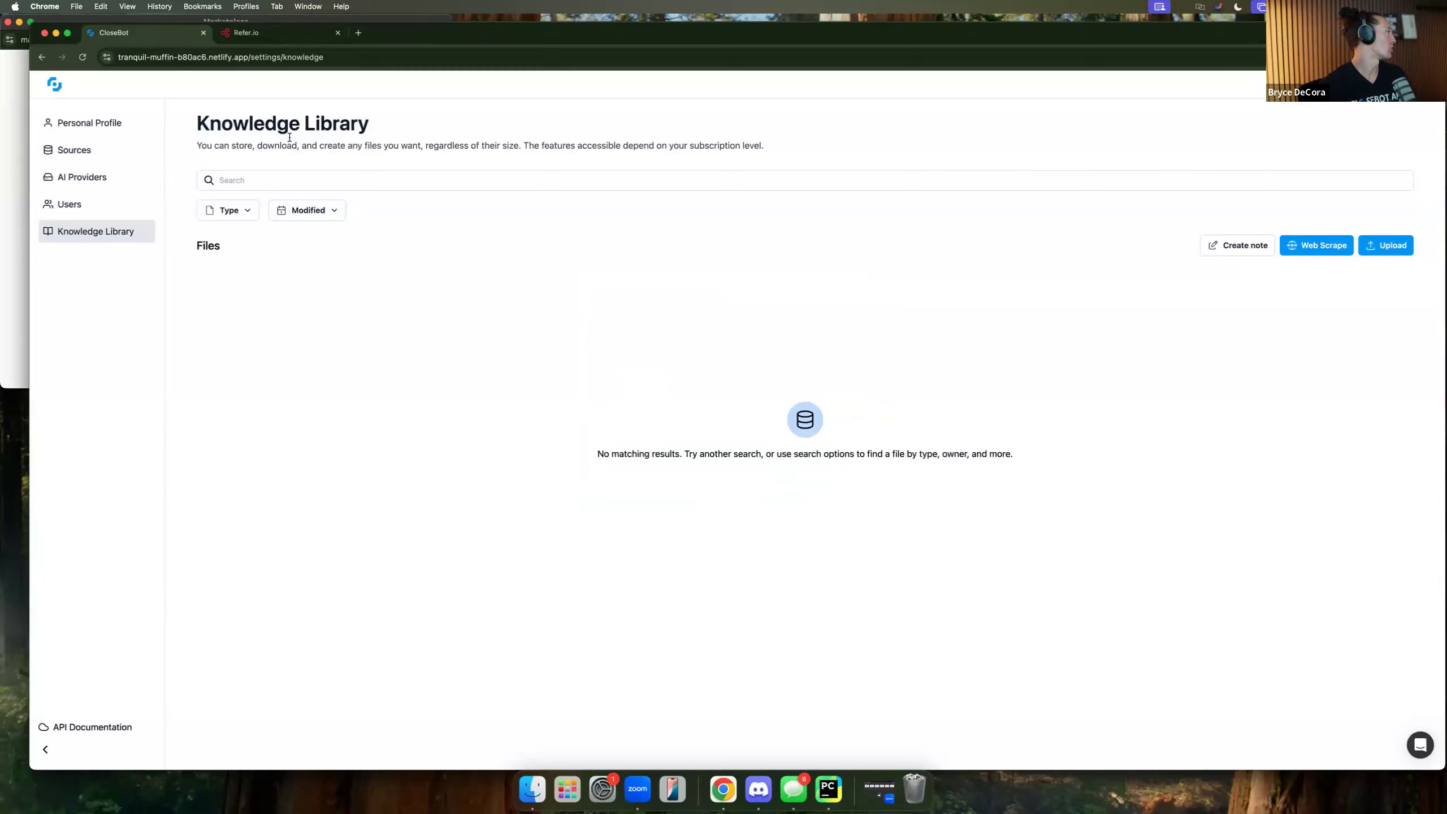
# Create a knowledge-library note named 'Test' with the body 'Testing here', then close it.
pyautogui.click(1243, 247)
pyautogui.click(621, 88)
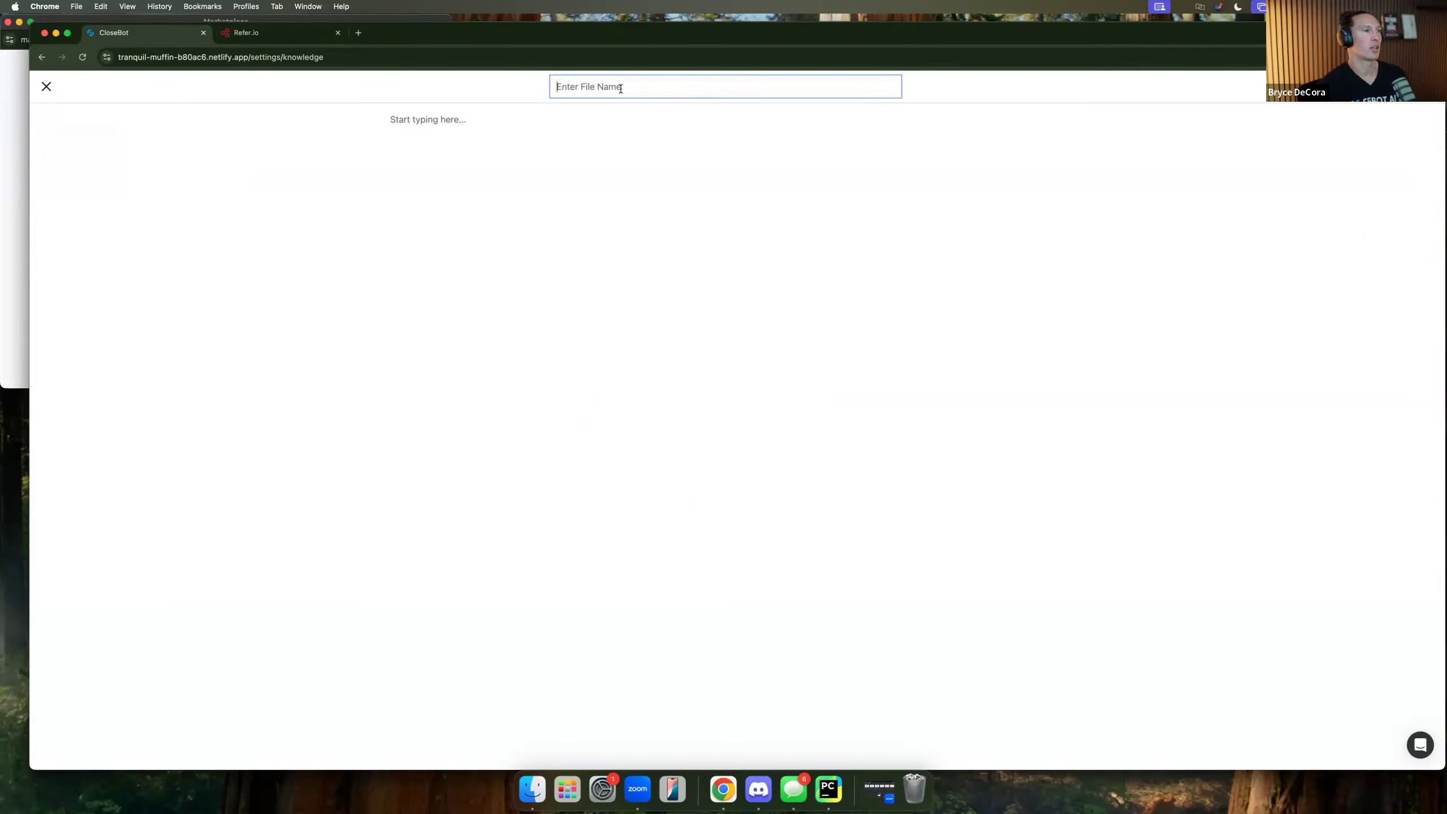
pyautogui.write('Test')
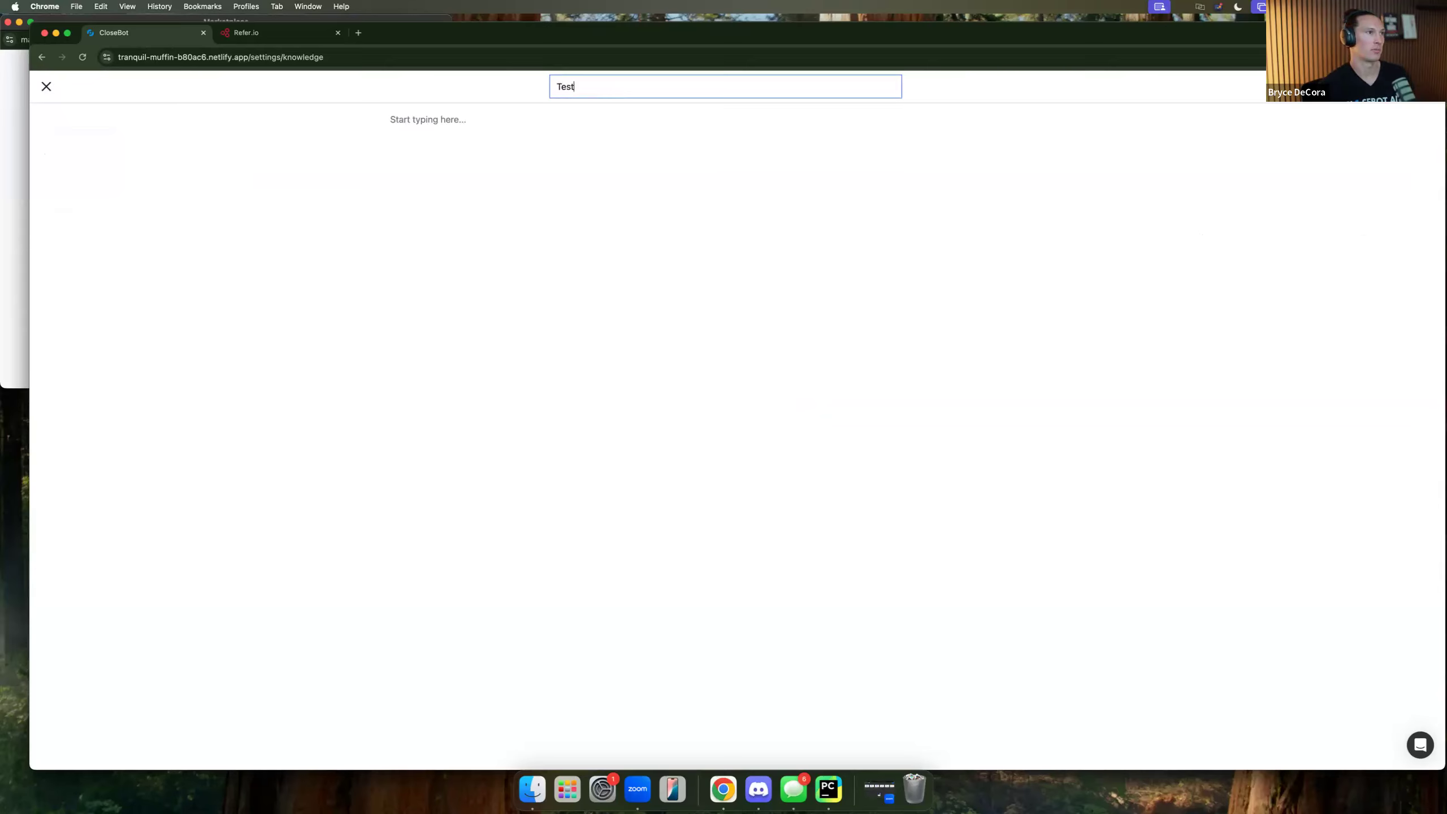
pyautogui.press('Return')
pyautogui.write('Testing here')
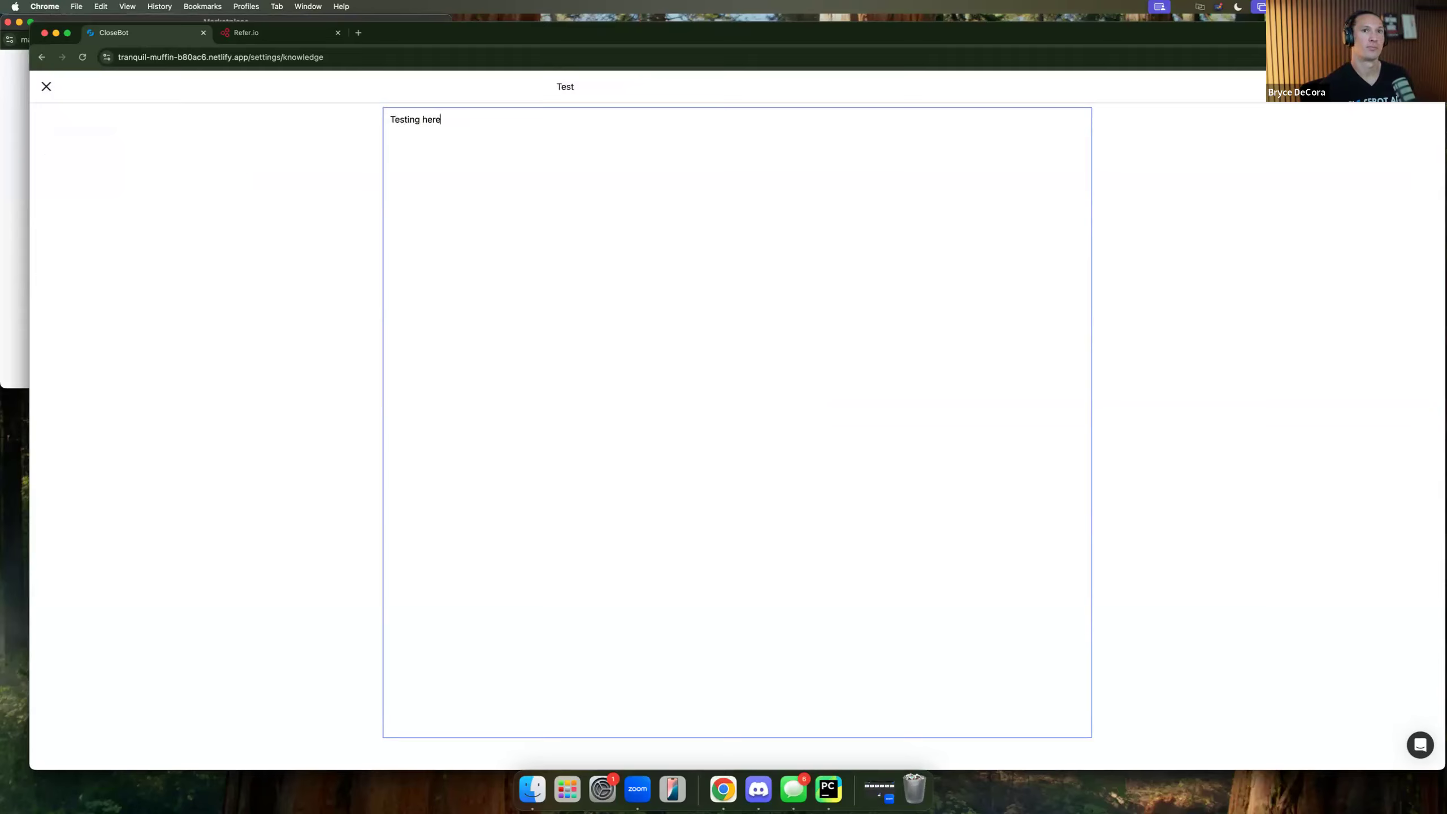
pyautogui.click(1412, 87)
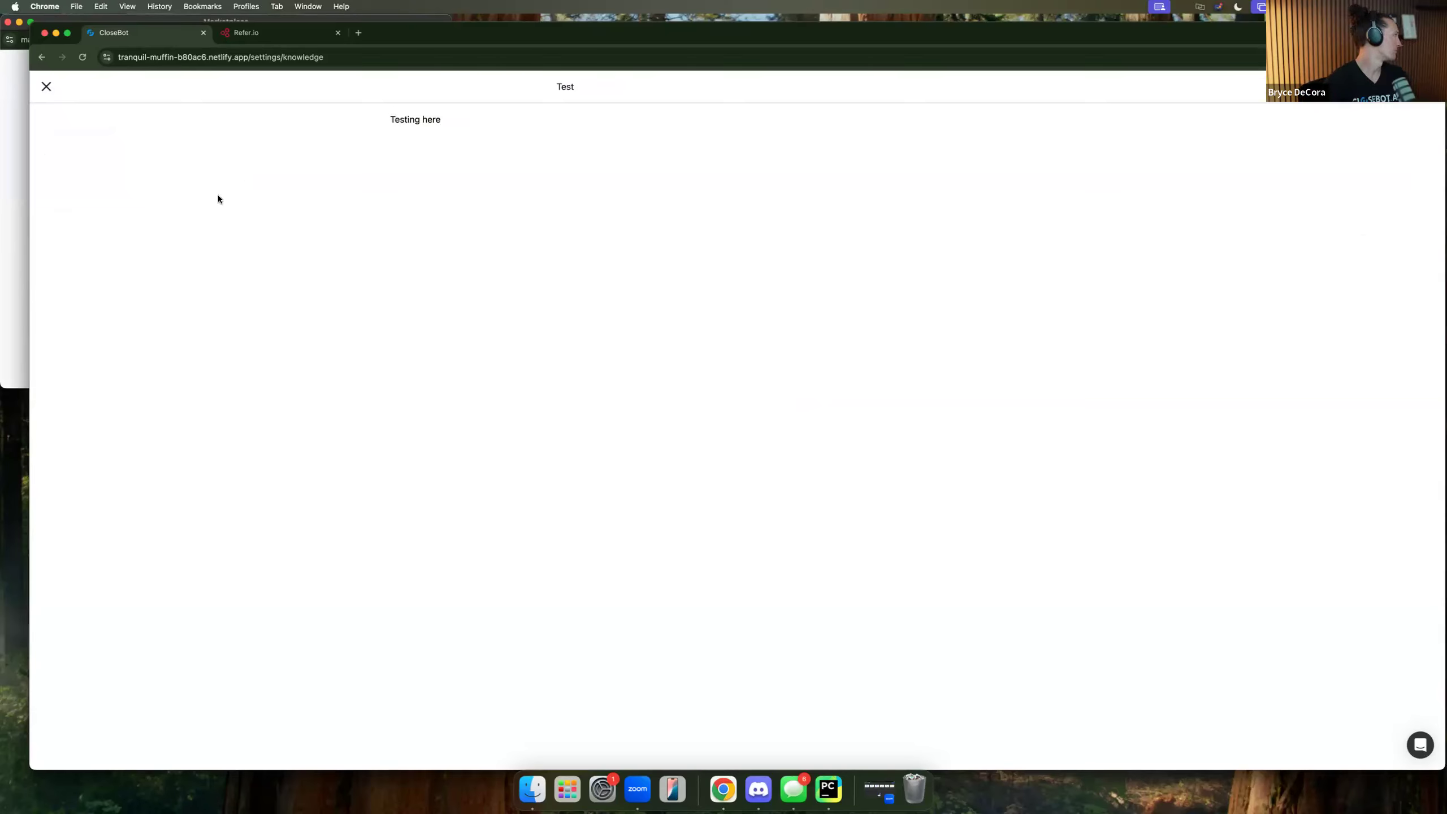
pyautogui.click(46, 86)
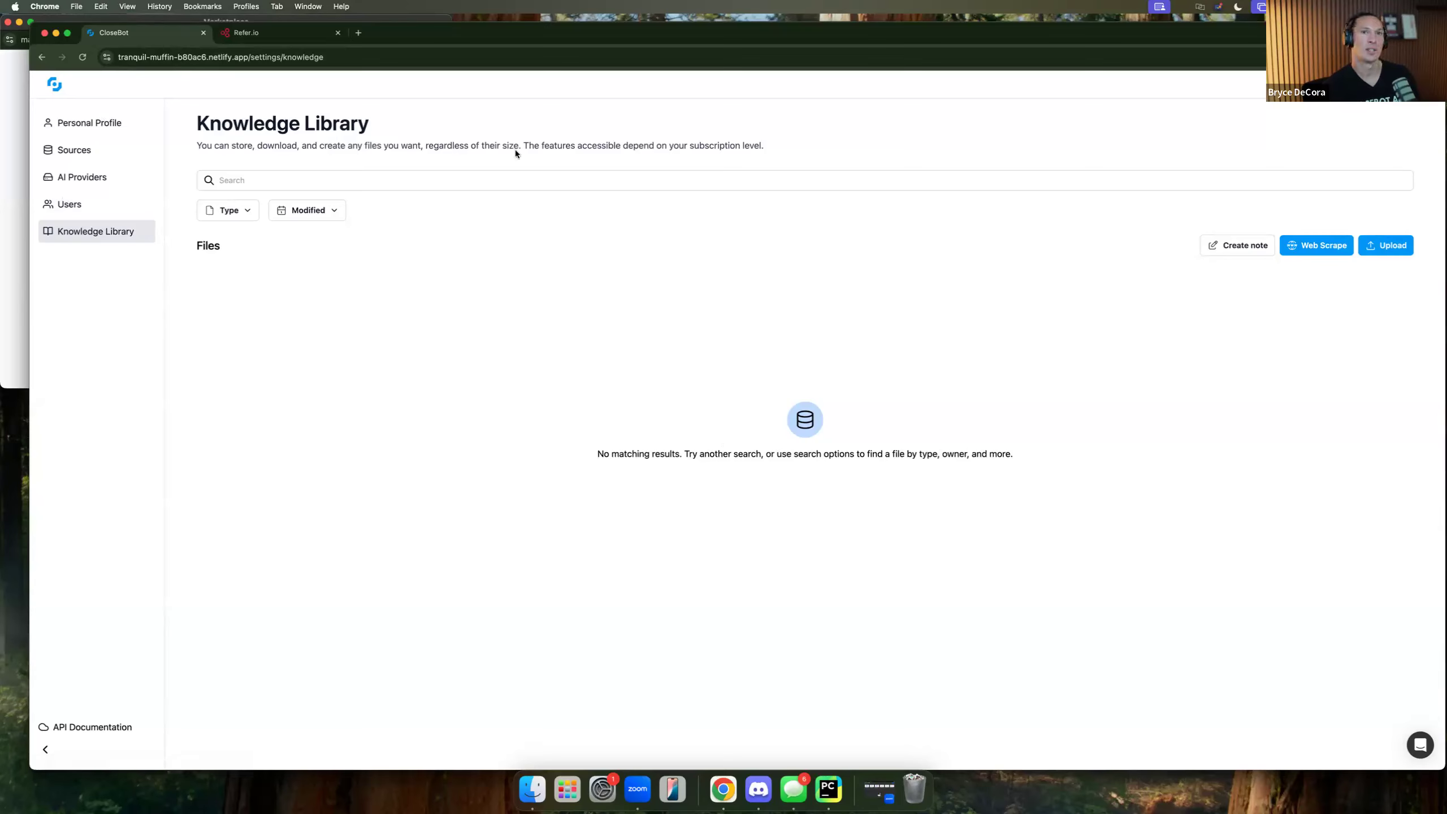
# Go from the home page to the Files list and show the new-file options.
pyautogui.click(55, 86)
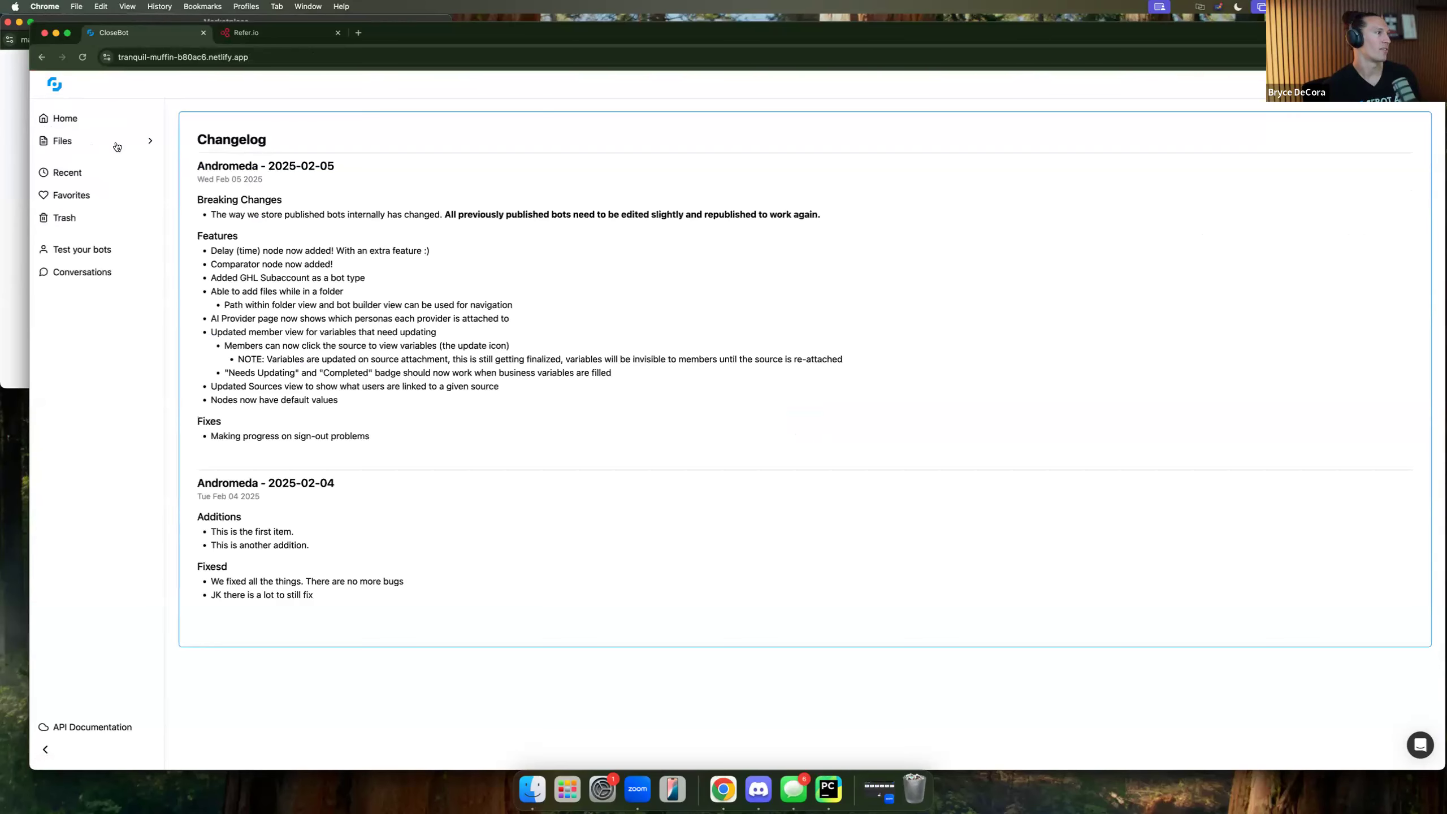
pyautogui.click(61, 143)
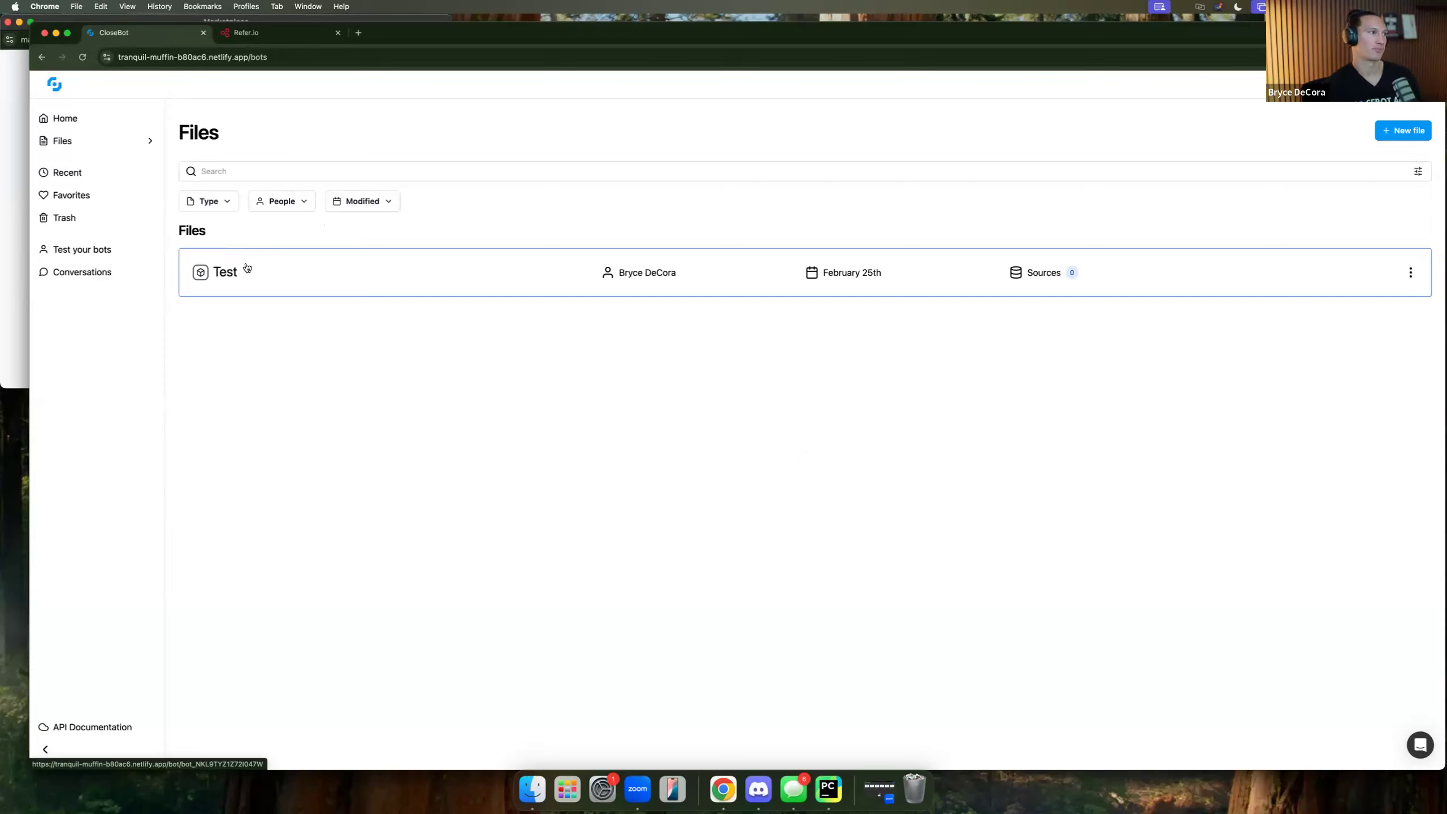
pyautogui.click(1397, 132)
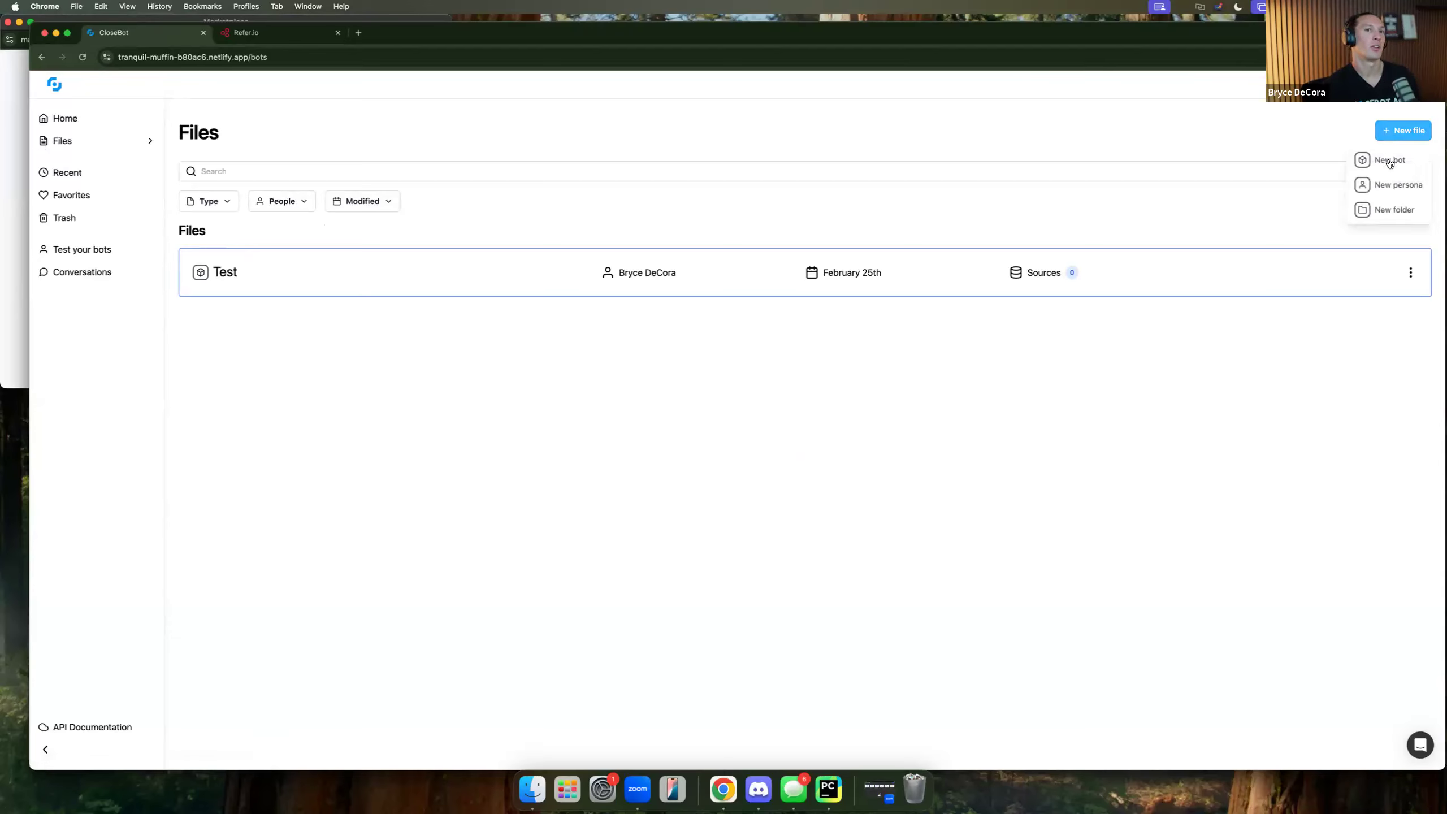
# Create a new folder named 'Gyms'.
pyautogui.click(1385, 210)
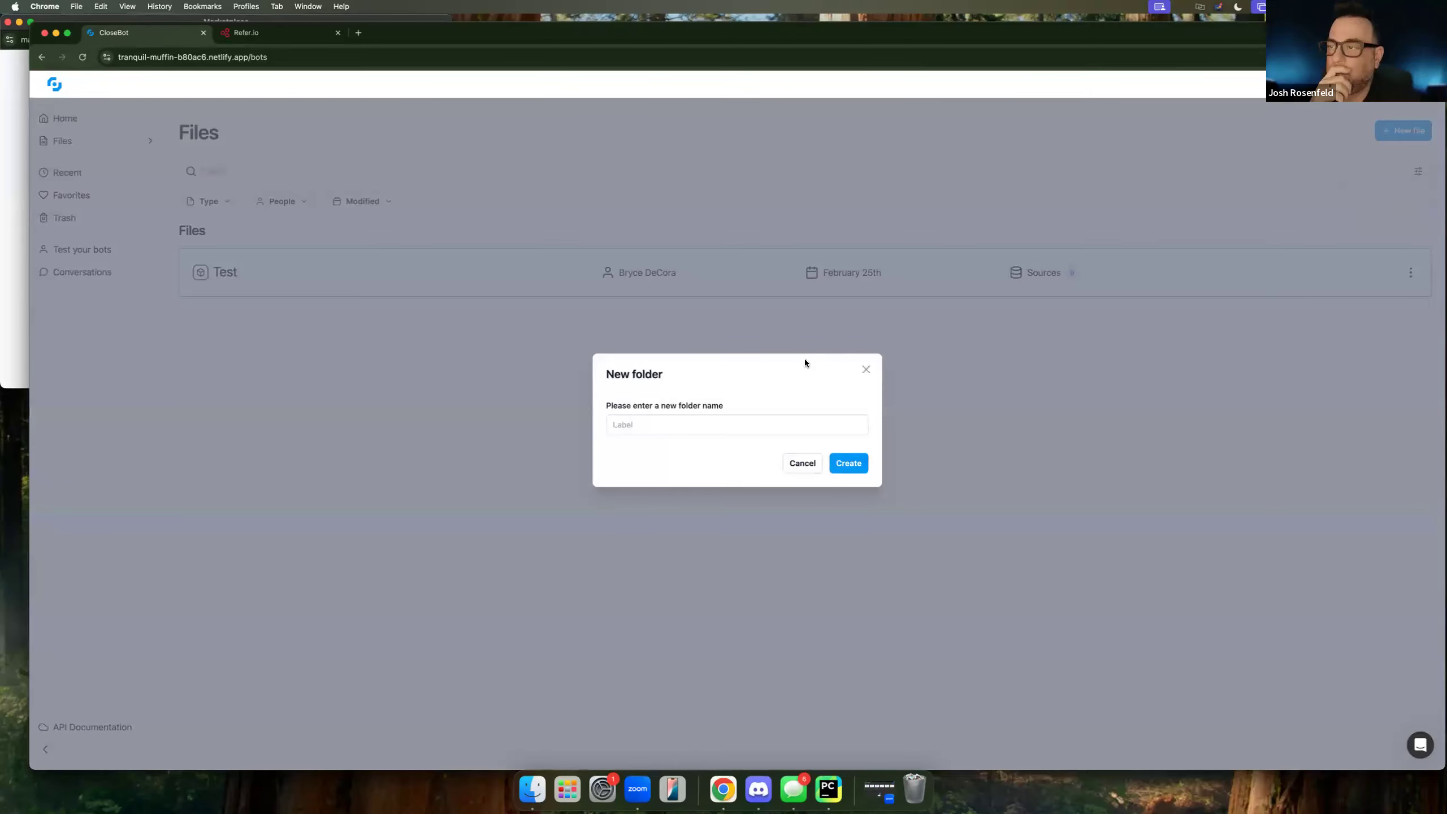
pyautogui.click(767, 425)
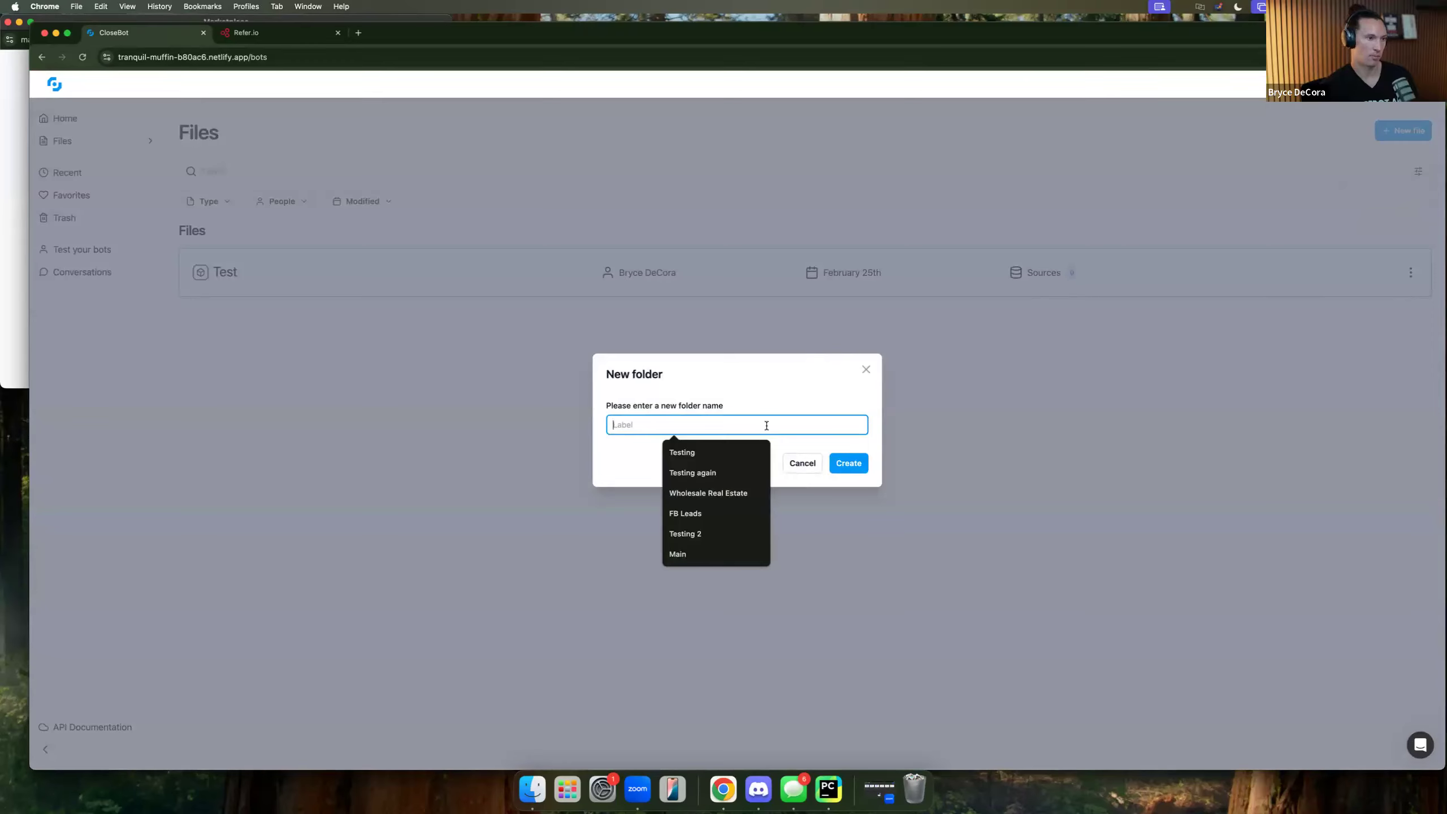
pyautogui.write('Fit')
pyautogui.press('BackSpace')
pyautogui.press('BackSpace')
pyautogui.press('BackSpace')
pyautogui.write('G')
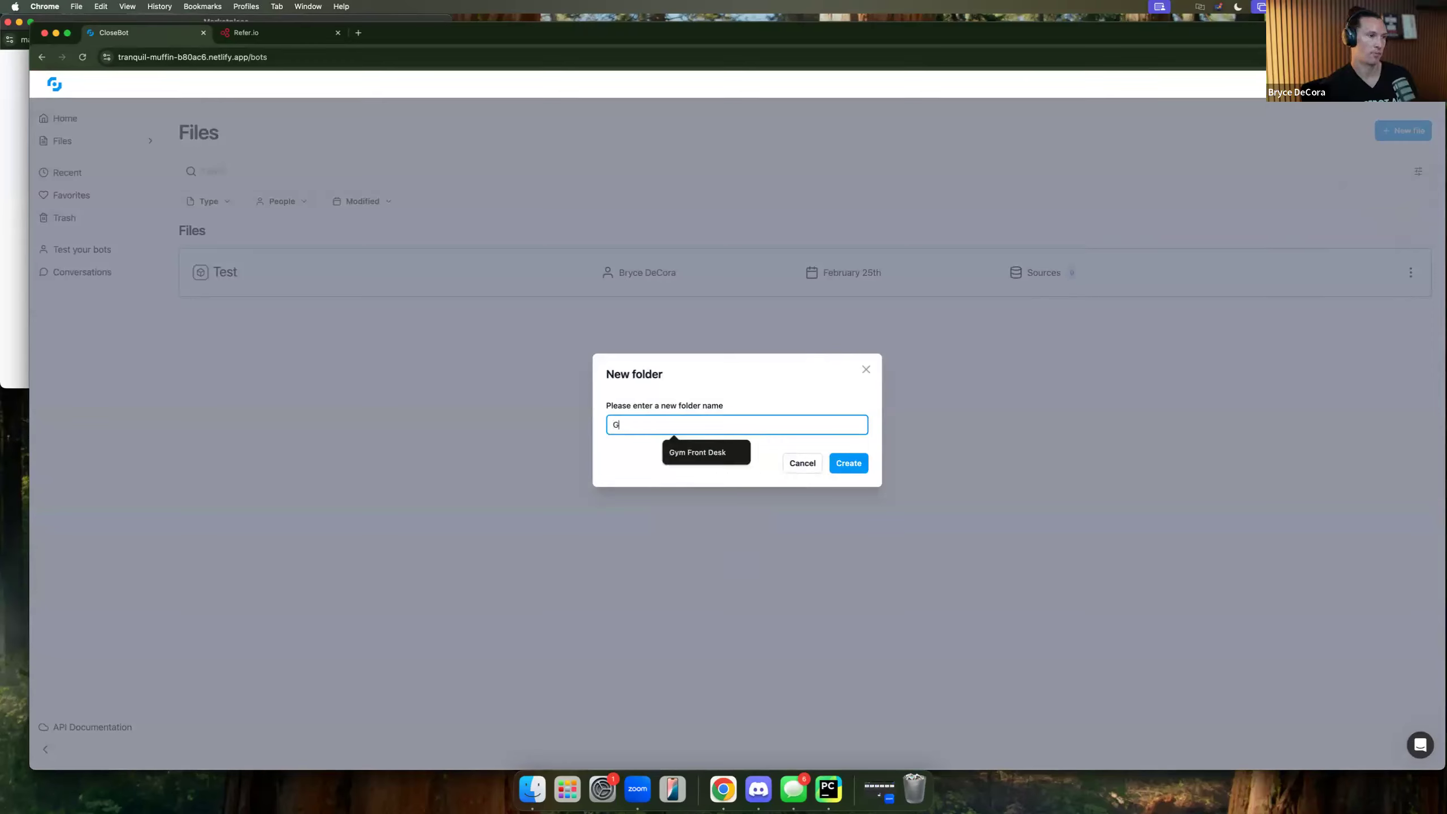
pyautogui.write('yms')
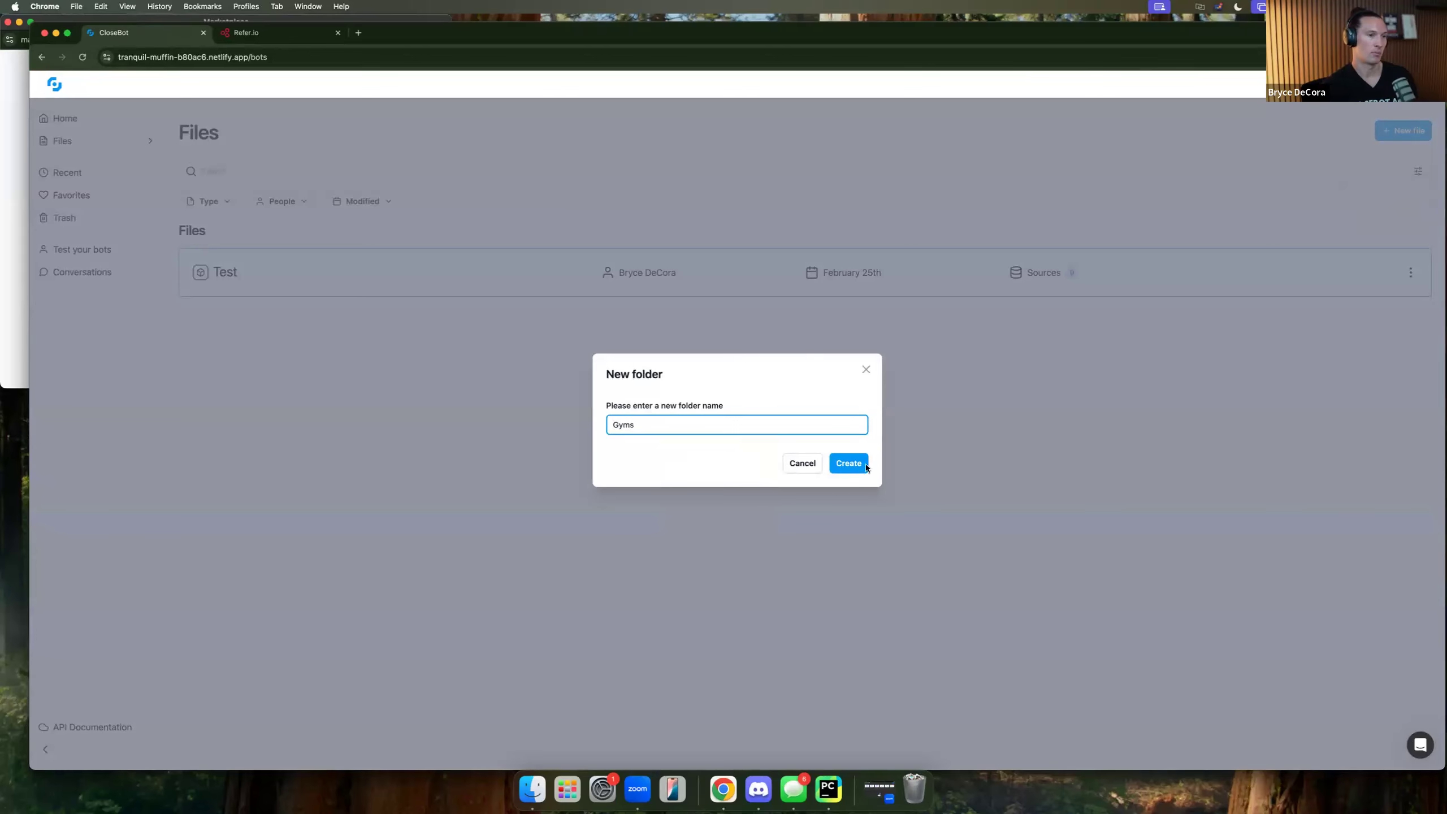
pyautogui.click(849, 464)
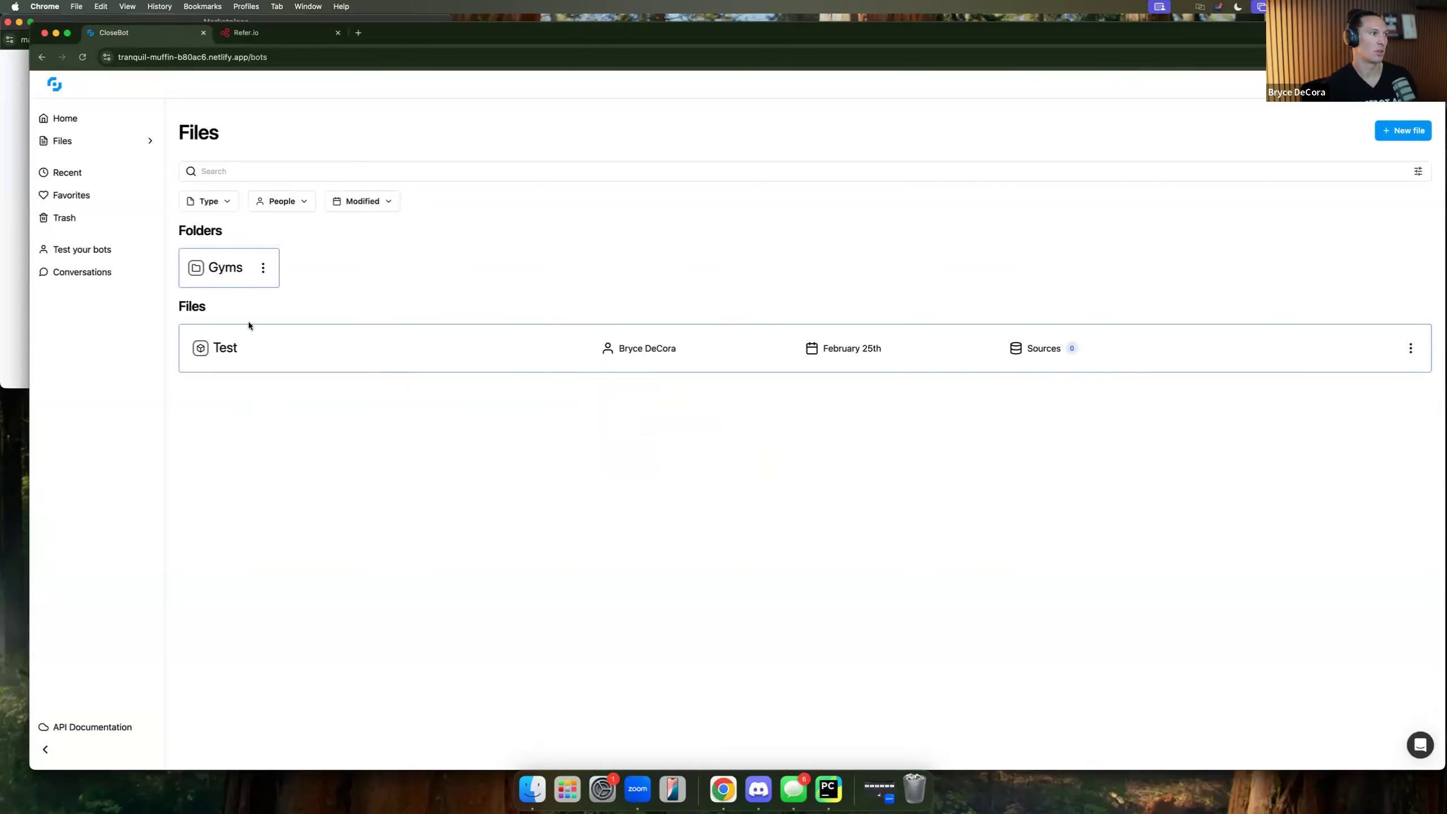
# Move the Test bot into the Gyms folder and open that folder.
pyautogui.click(1410, 348)
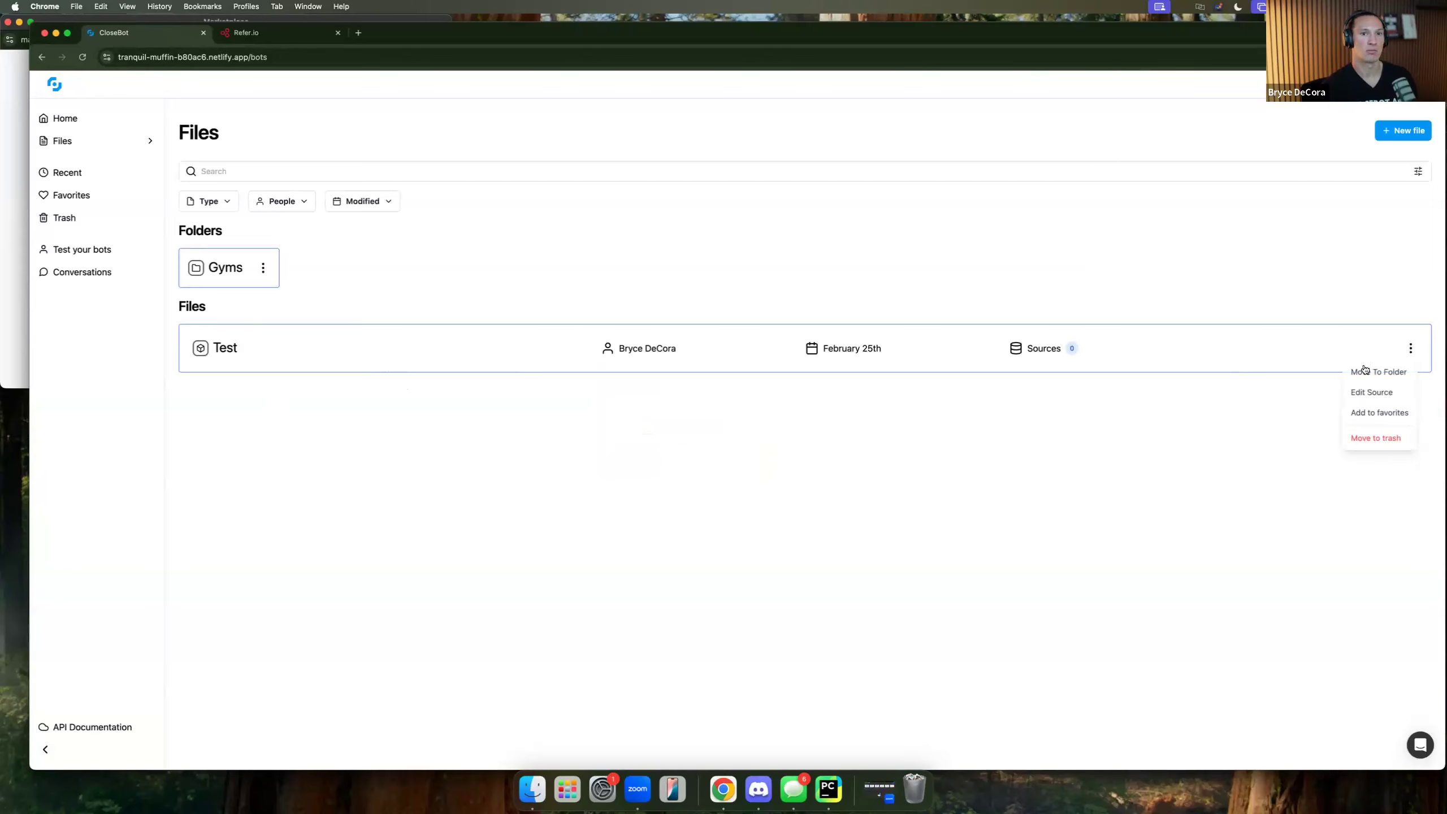
pyautogui.click(1389, 373)
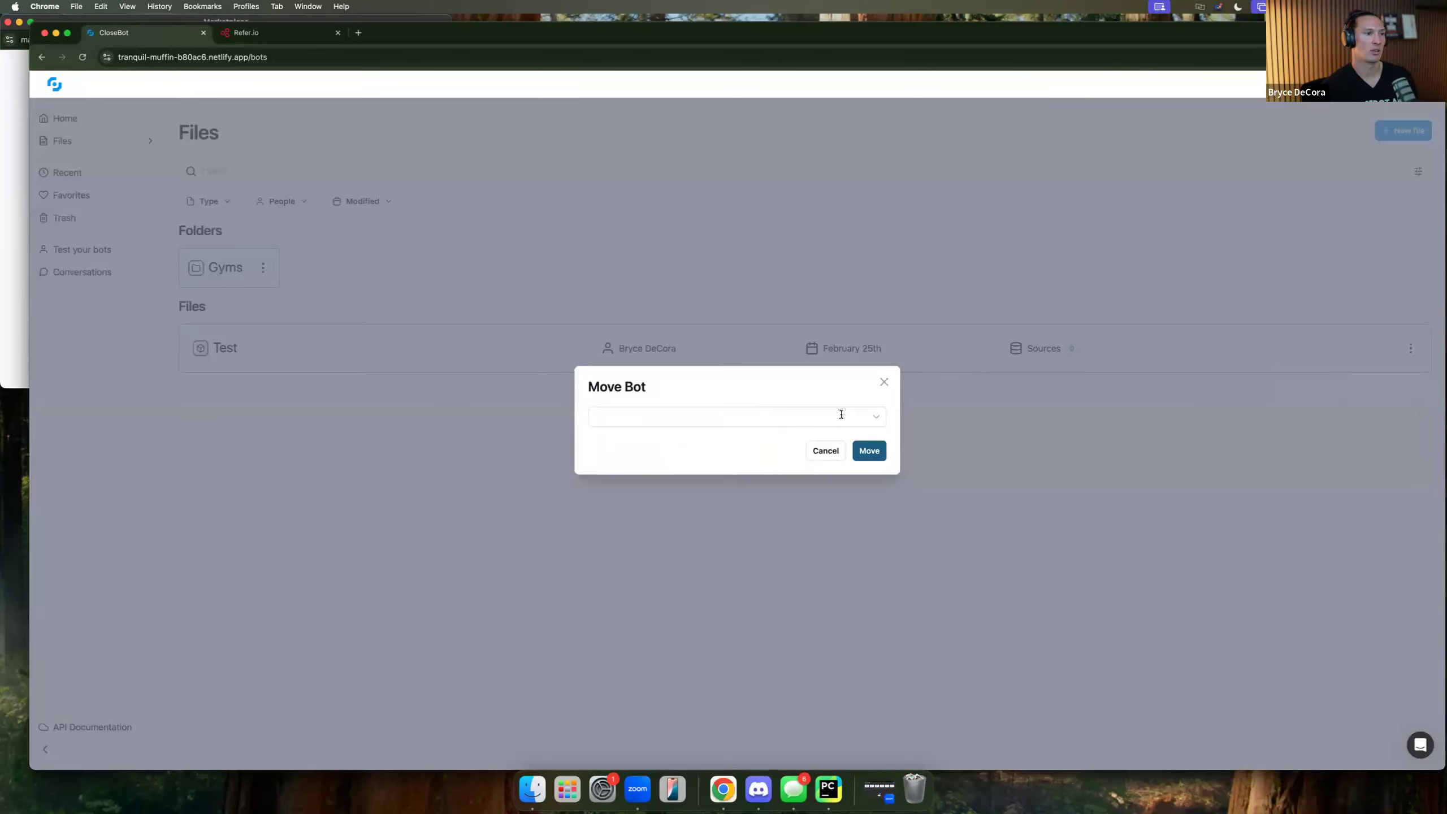
pyautogui.click(876, 418)
pyautogui.click(744, 439)
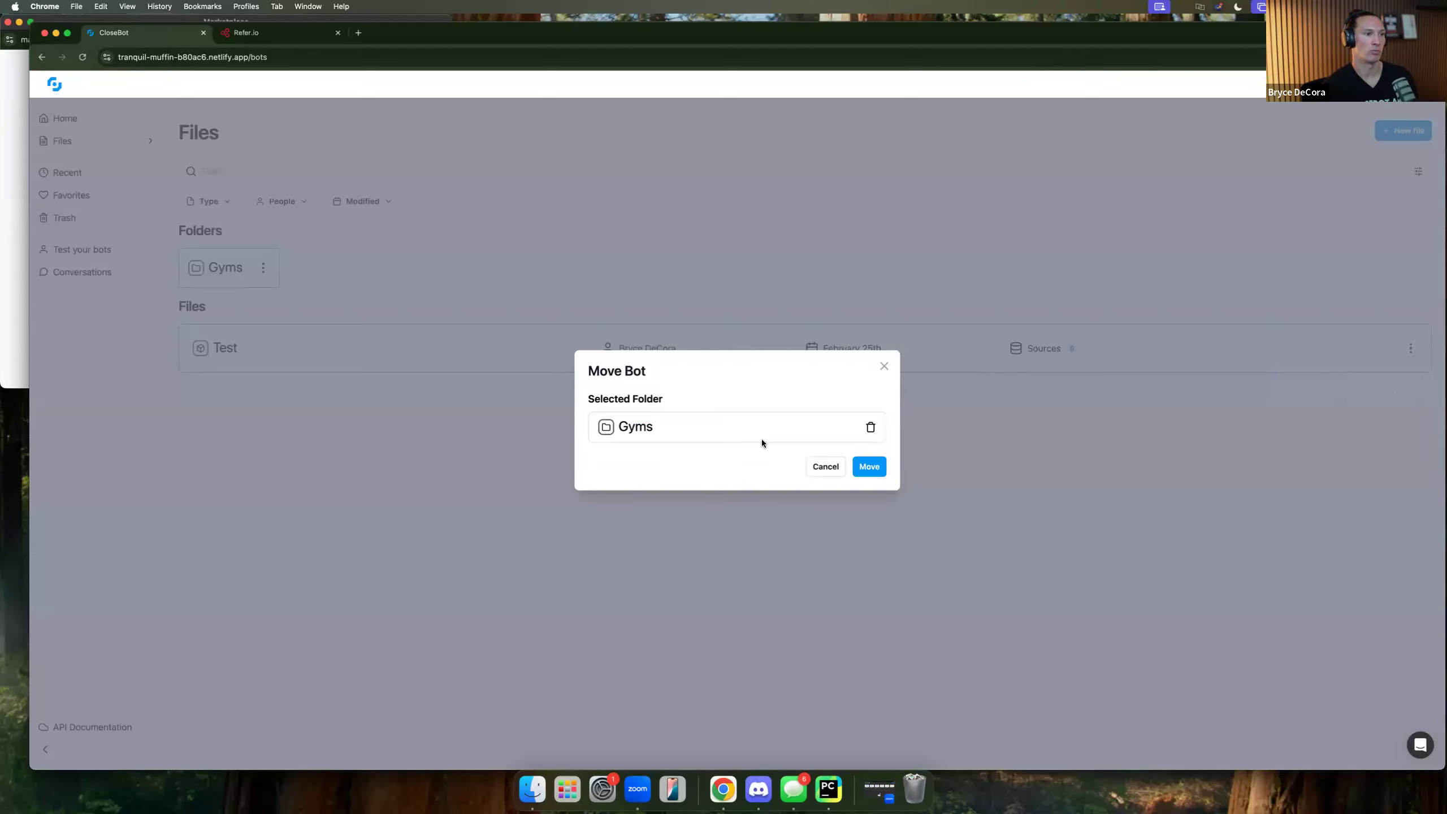
pyautogui.click(866, 467)
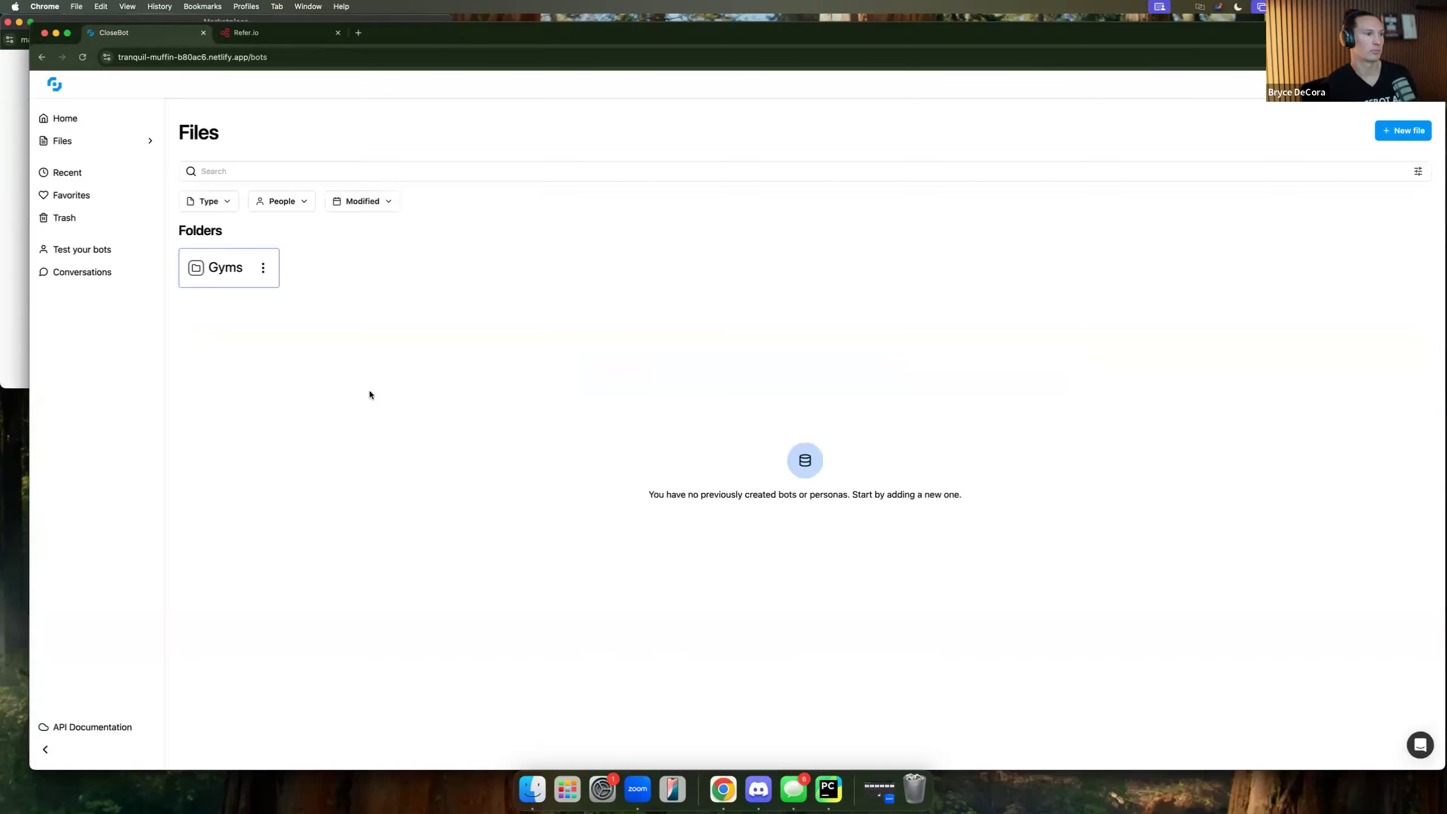
pyautogui.click(224, 268)
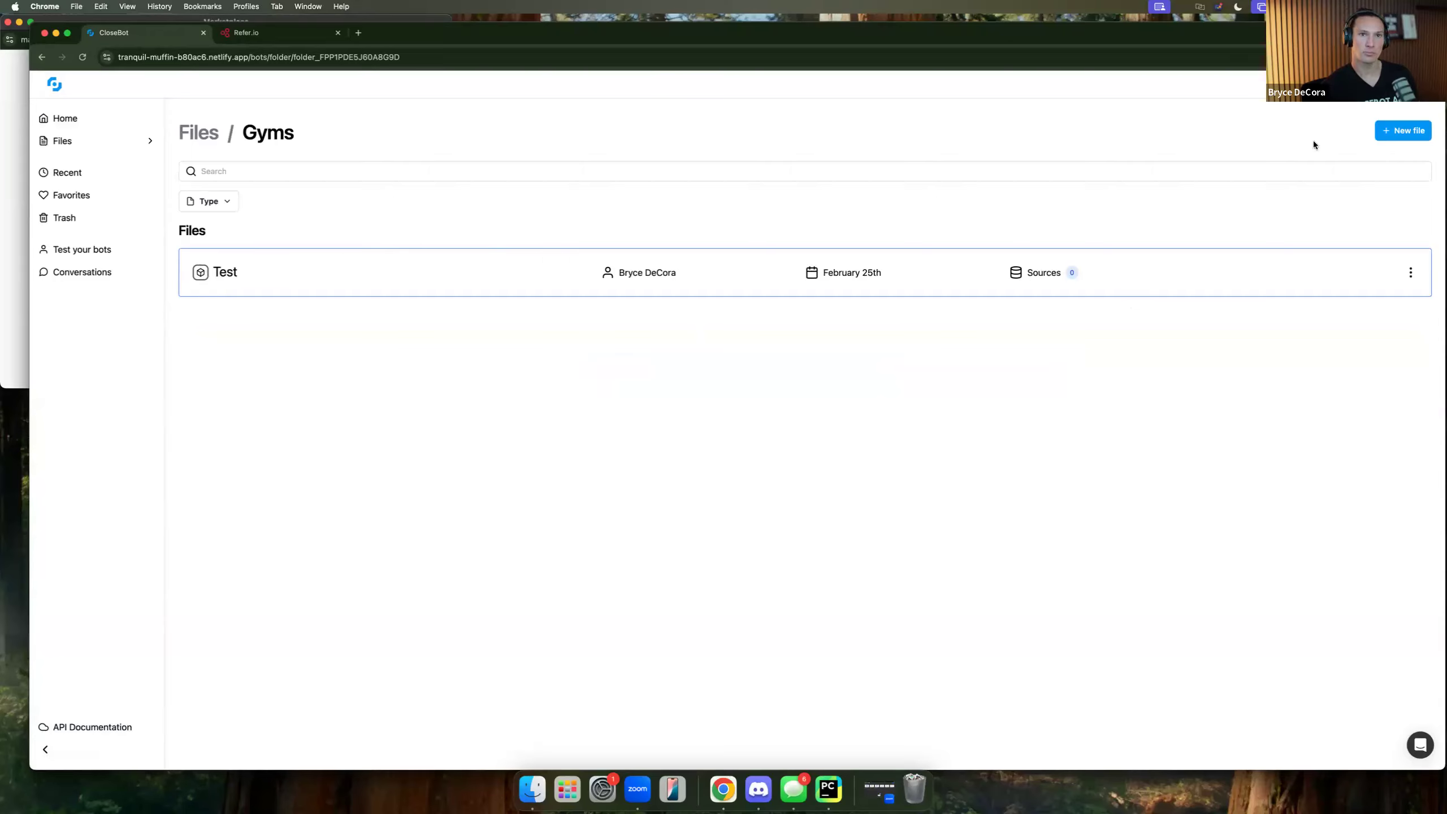
# Start a new persona named 'Snoop Dawg' with voice styles 'snoop-like' and 'rapper'.
pyautogui.click(1402, 131)
pyautogui.click(1390, 184)
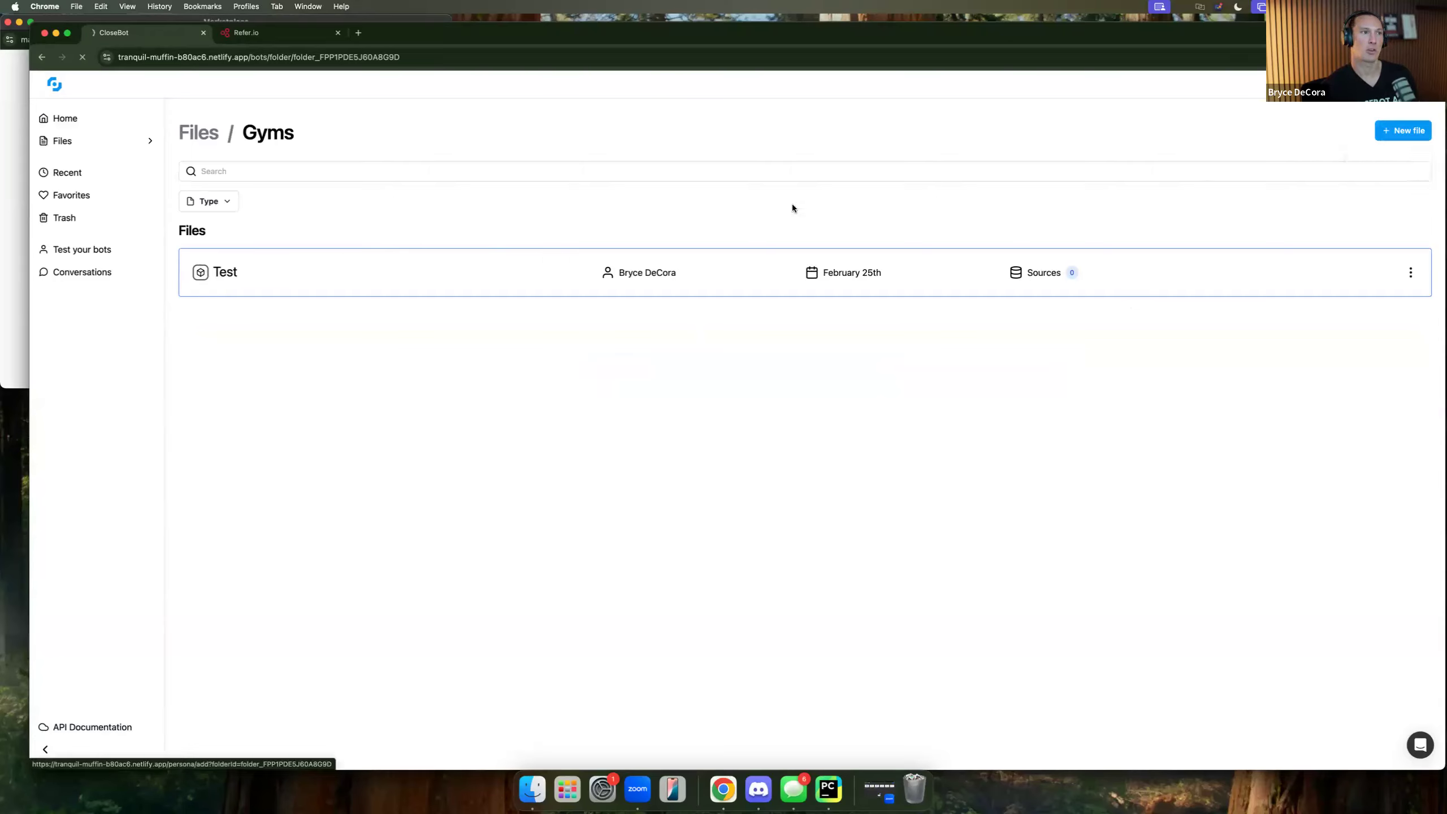
pyautogui.click(623, 165)
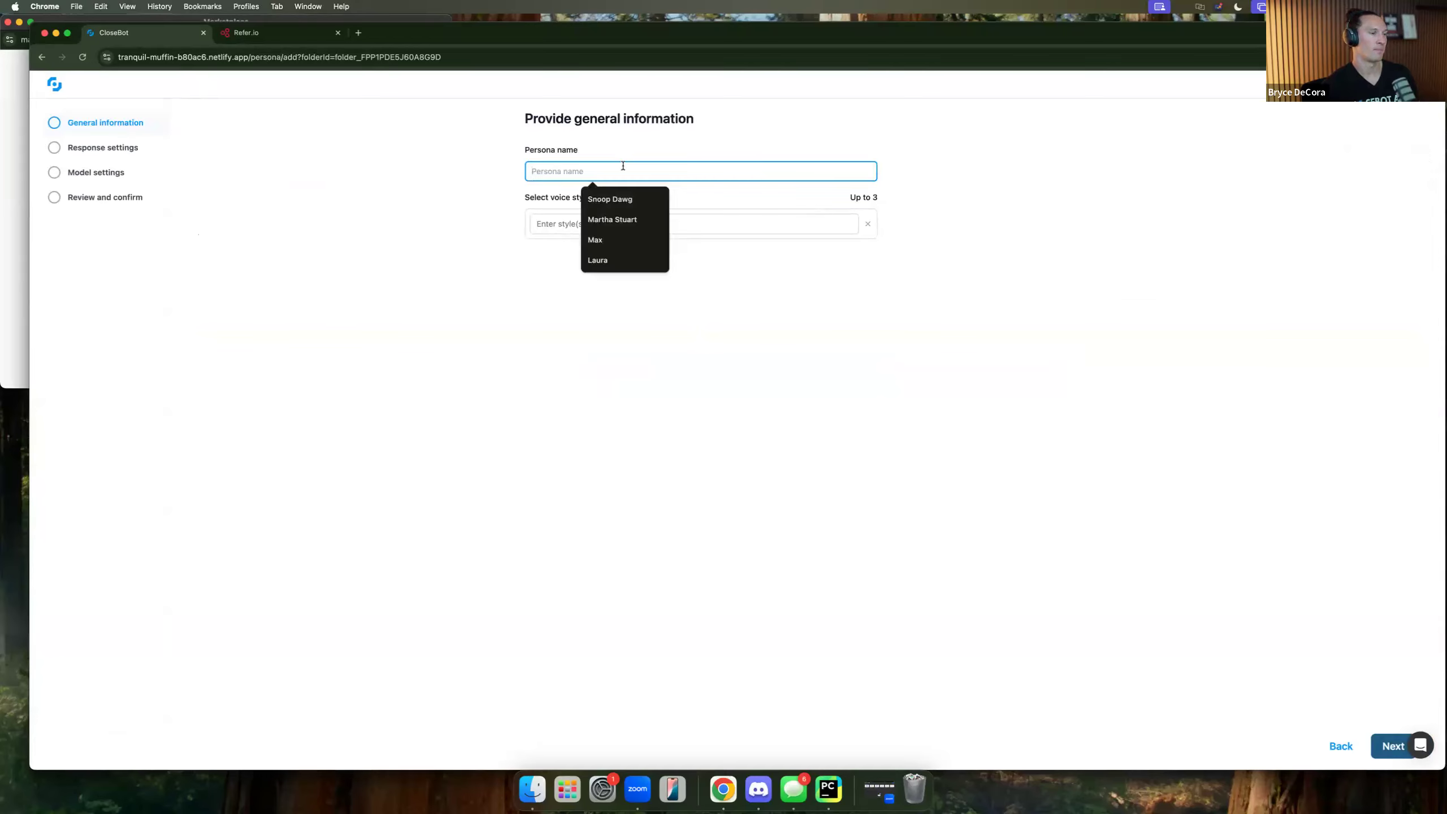
pyautogui.write('Snoop Dawg')
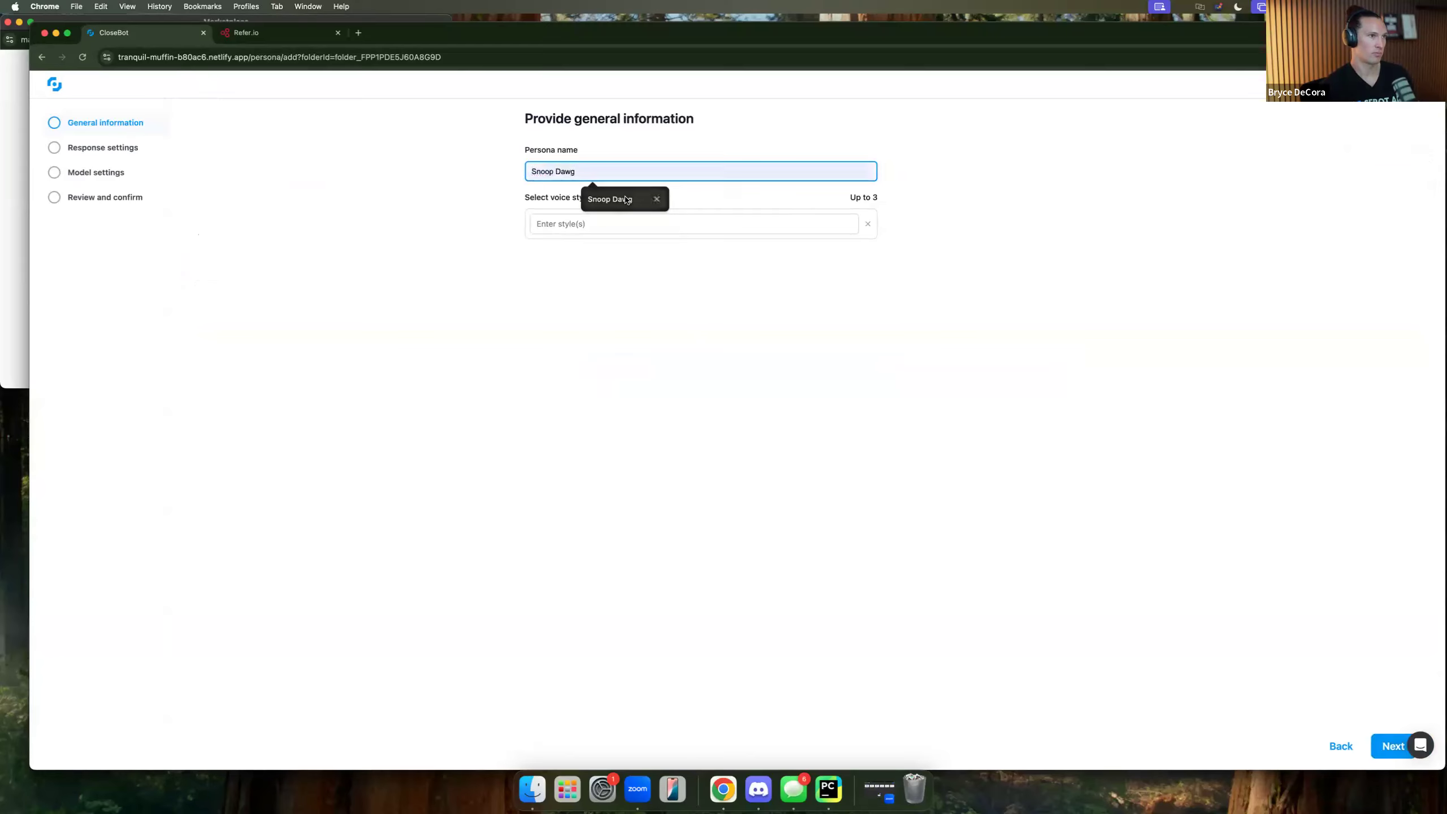
pyautogui.click(623, 199)
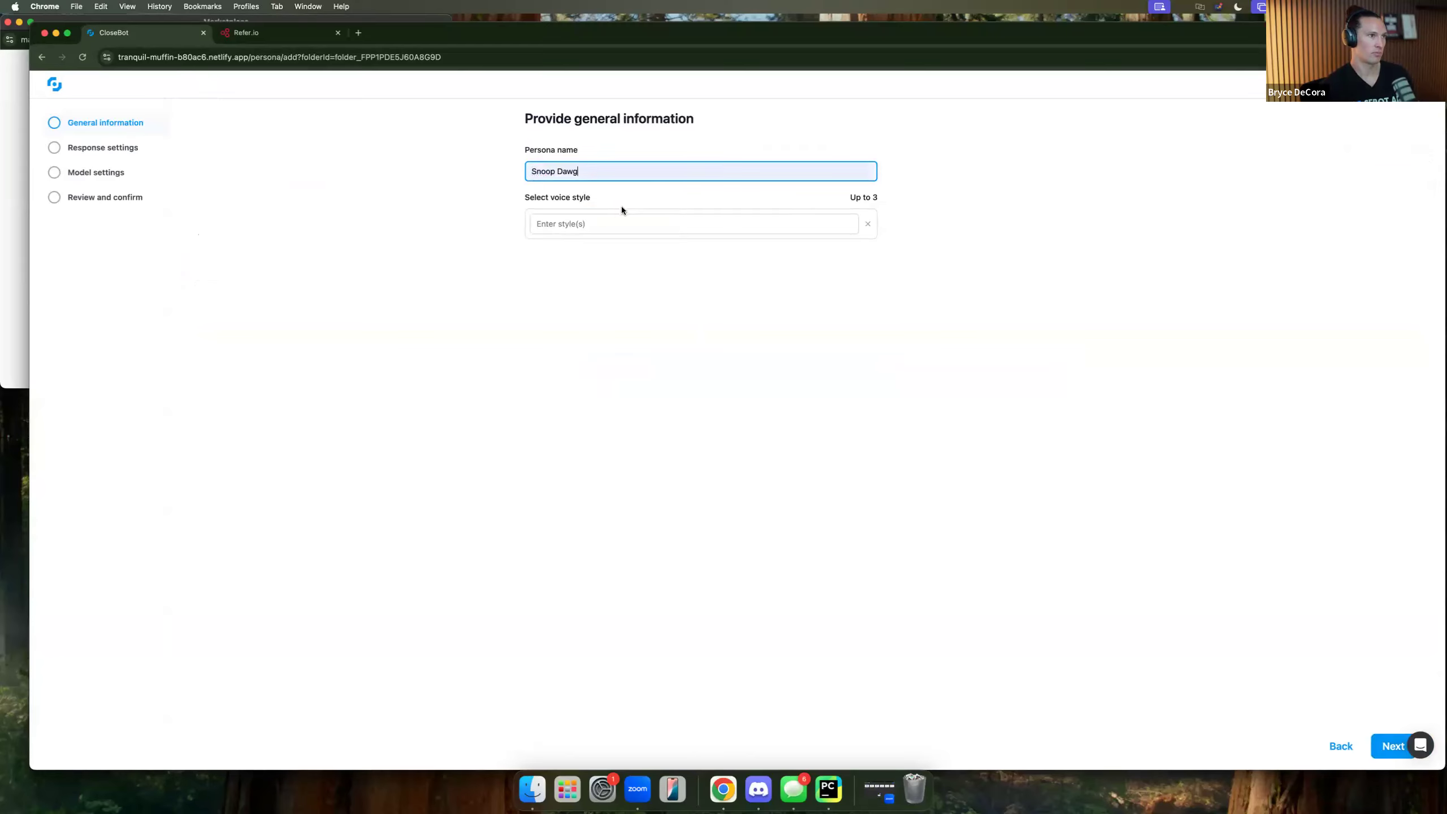
pyautogui.click(606, 227)
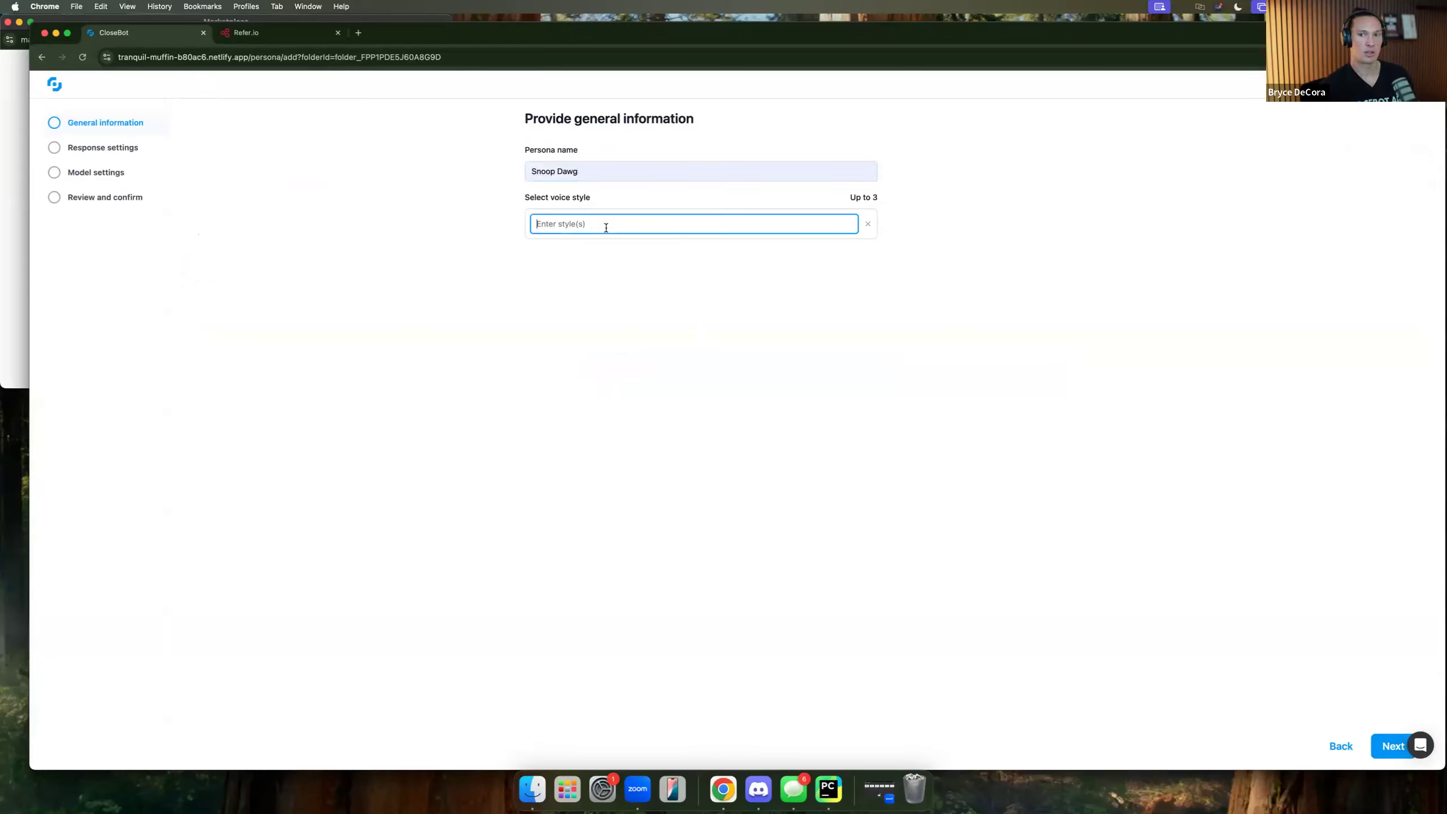
pyautogui.write('sn')
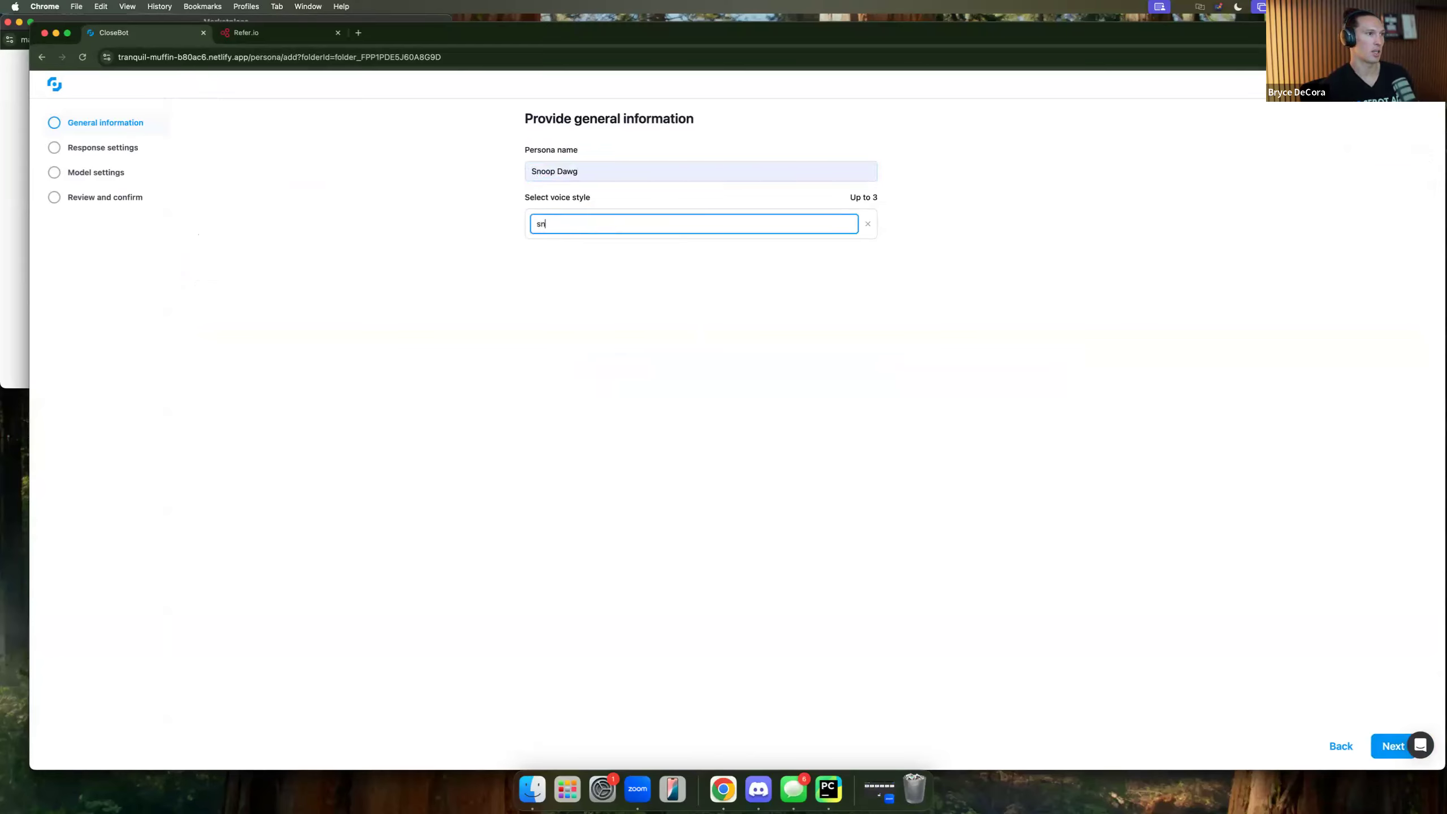
pyautogui.write('oop-like')
pyautogui.press('Return')
pyautogui.write('rap')
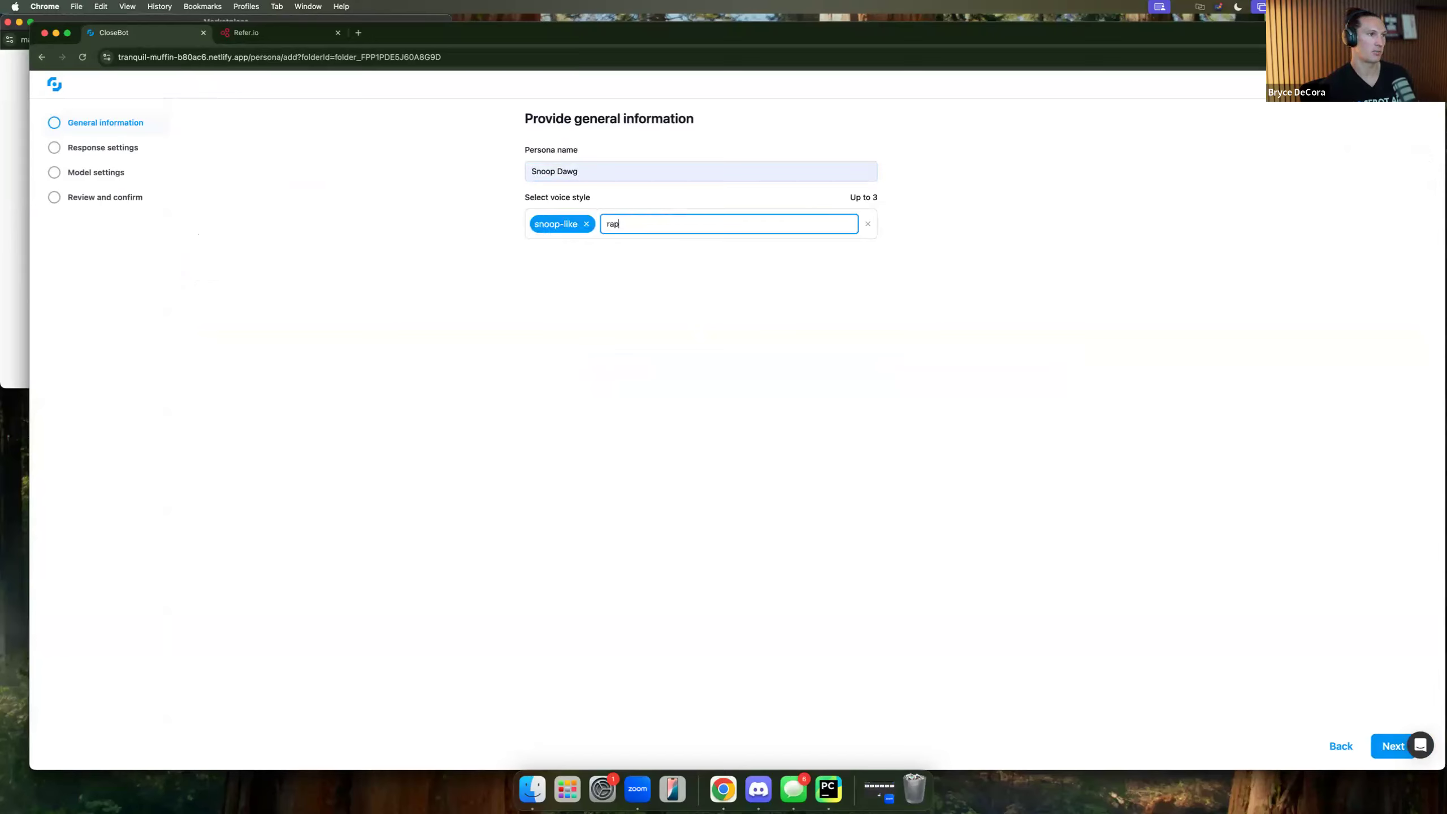
pyautogui.write('per')
pyautogui.press('Return')
pyautogui.click(776, 379)
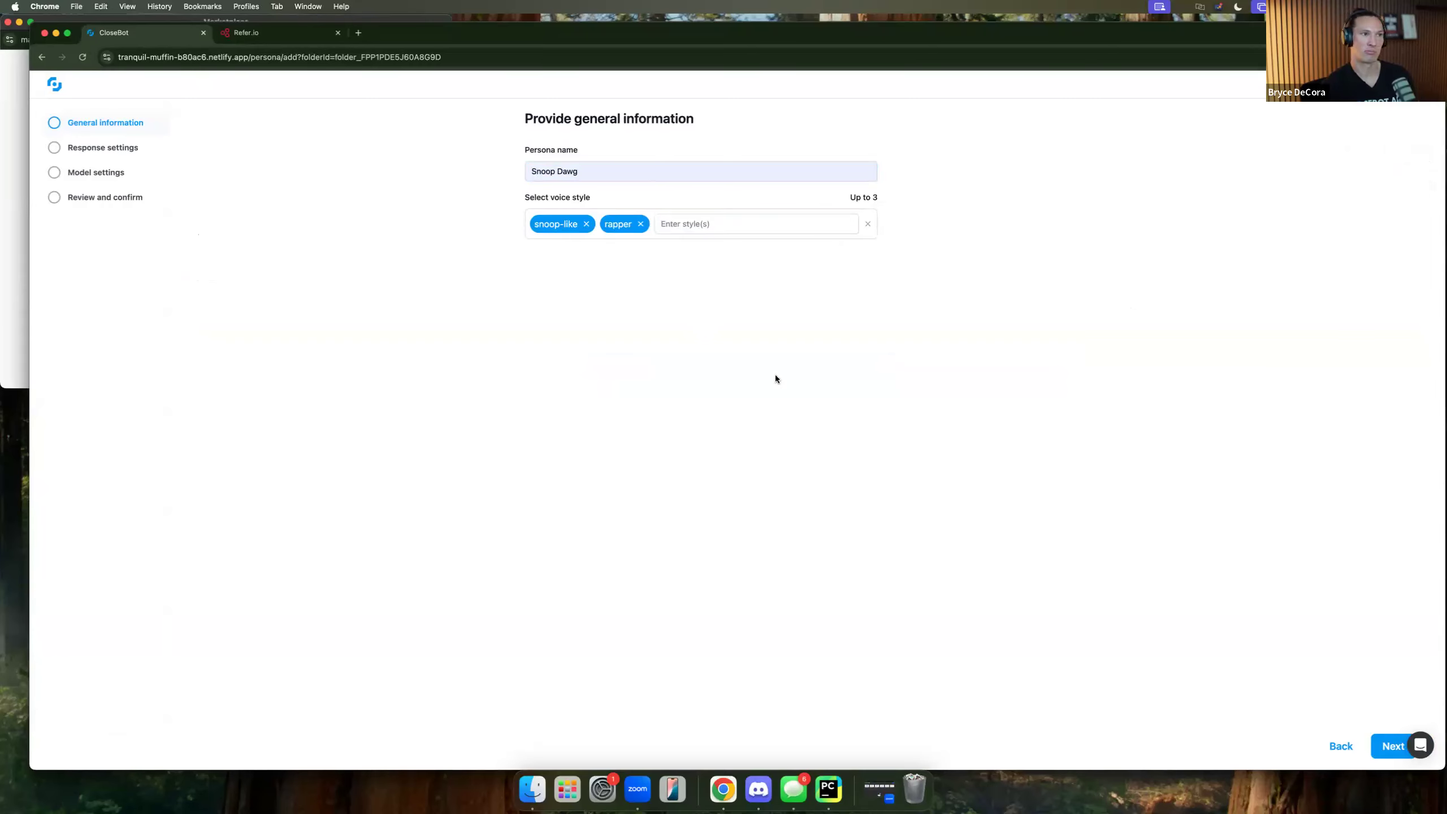
# Keep response settings at 0 seconds delay and 0% typos, then continue to model settings.
pyautogui.click(1387, 748)
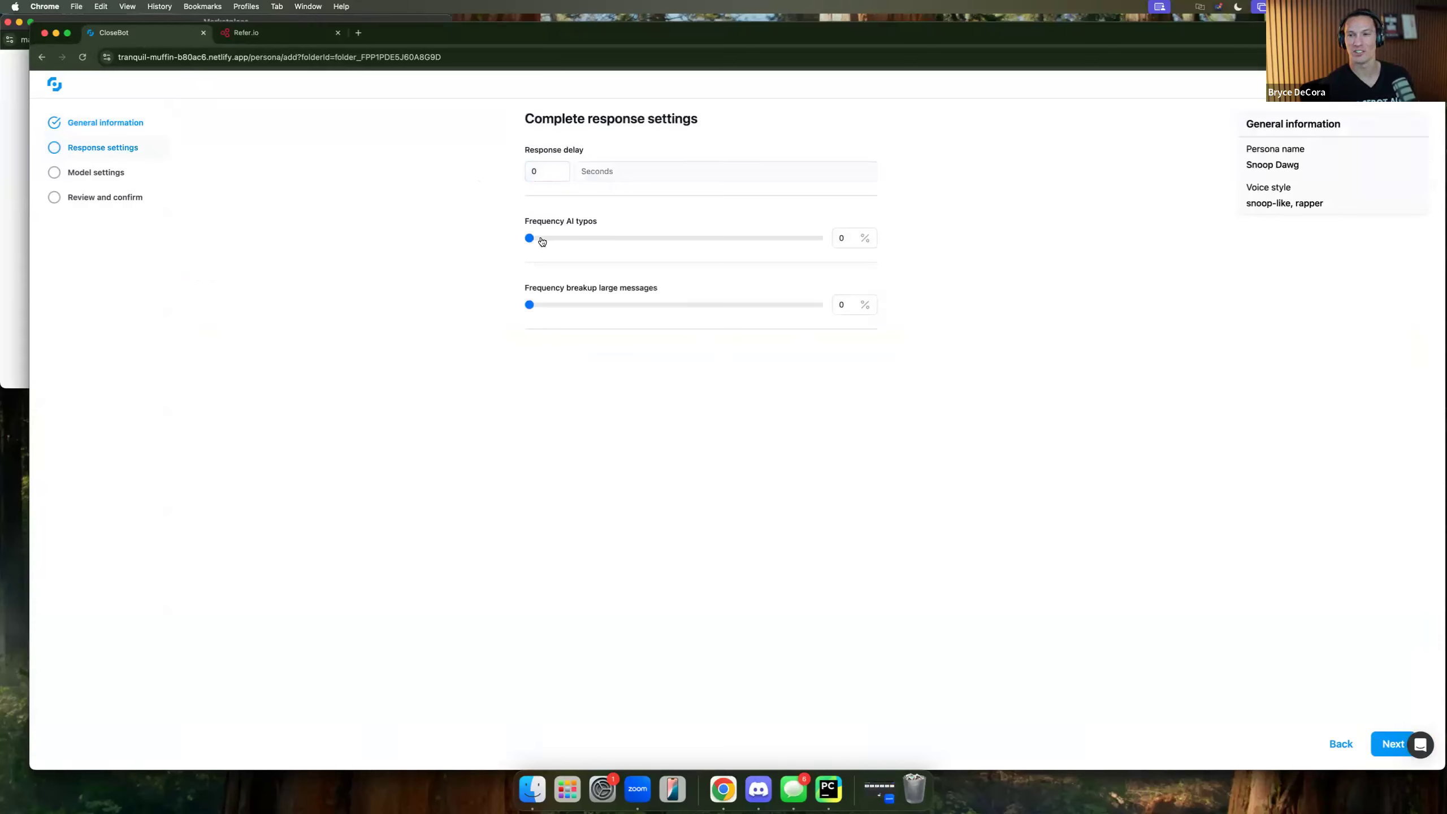
pyautogui.moveTo(533, 238); pyautogui.dragTo(505, 256)
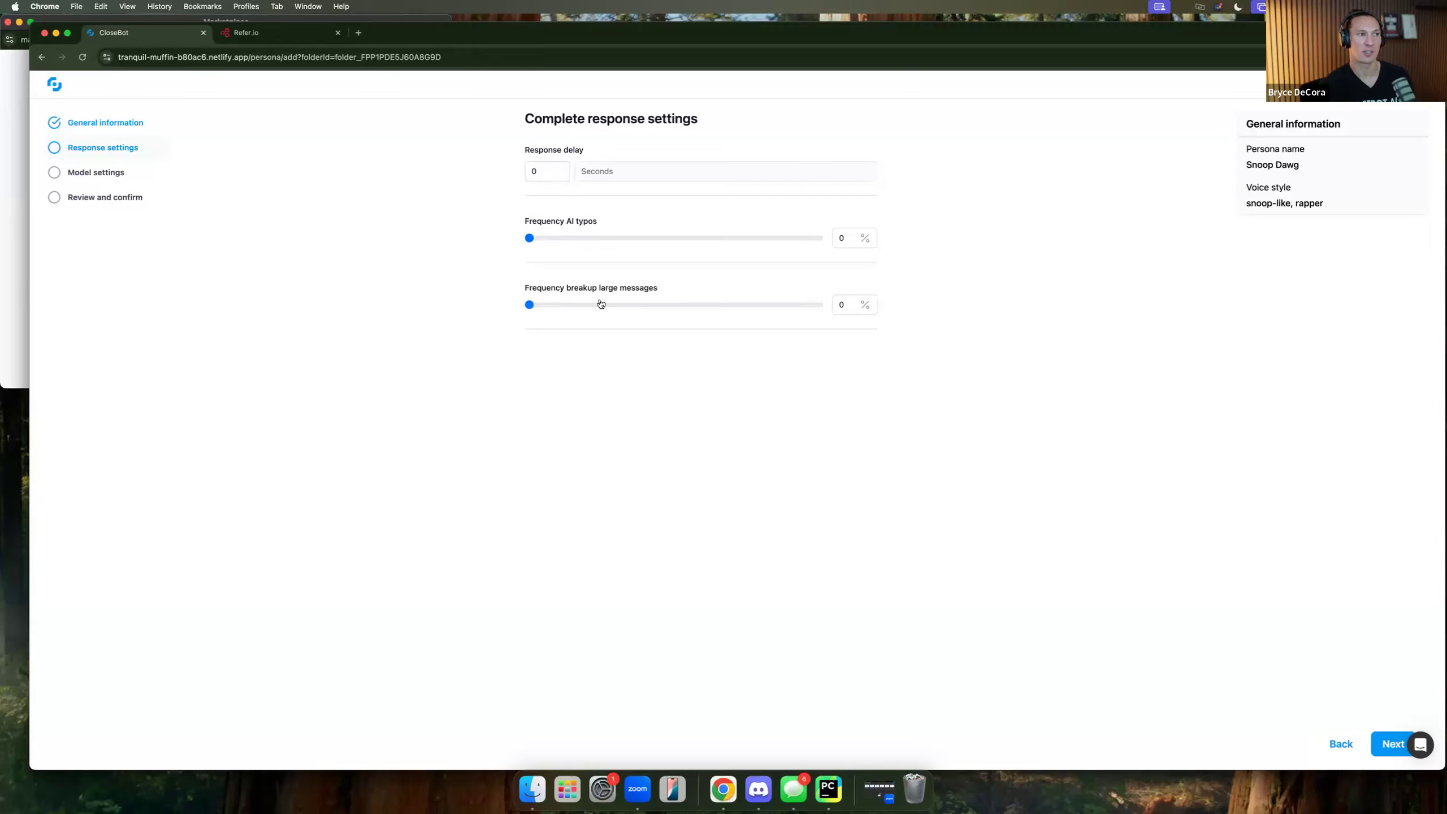
pyautogui.click(1390, 743)
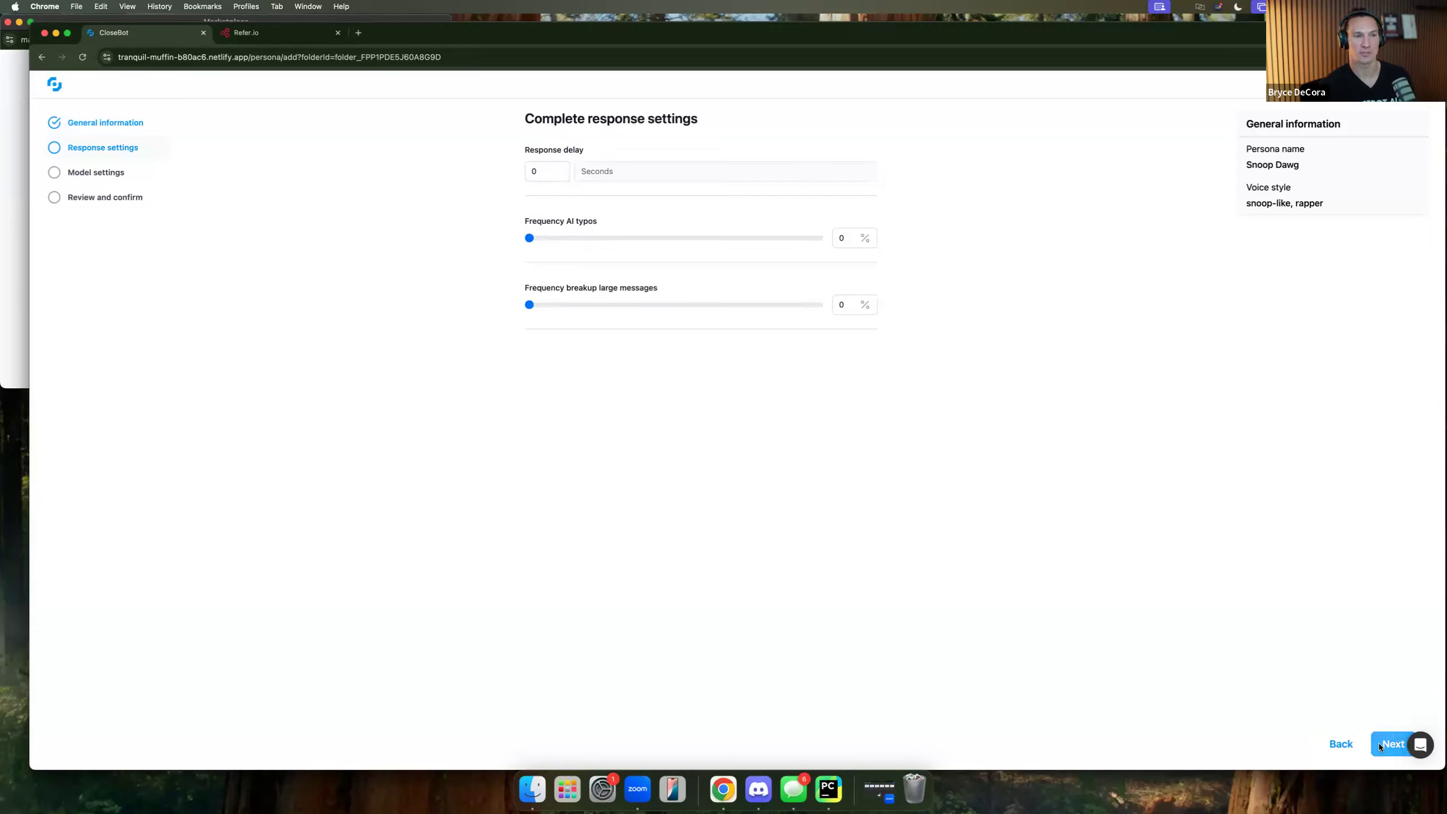
pyautogui.click(572, 179)
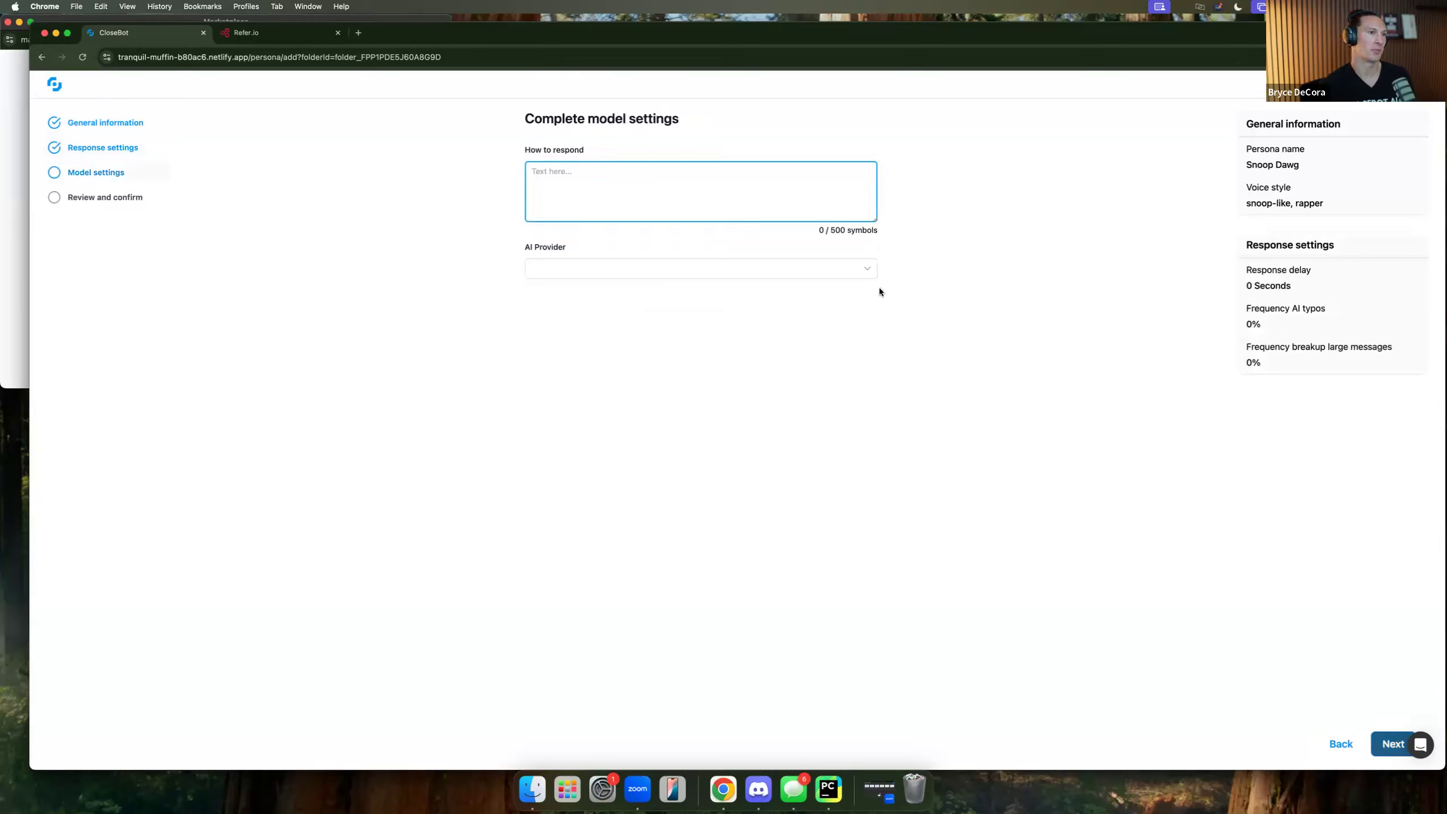
# Choose Main as the persona's AI provider and advance to the review step.
pyautogui.click(867, 269)
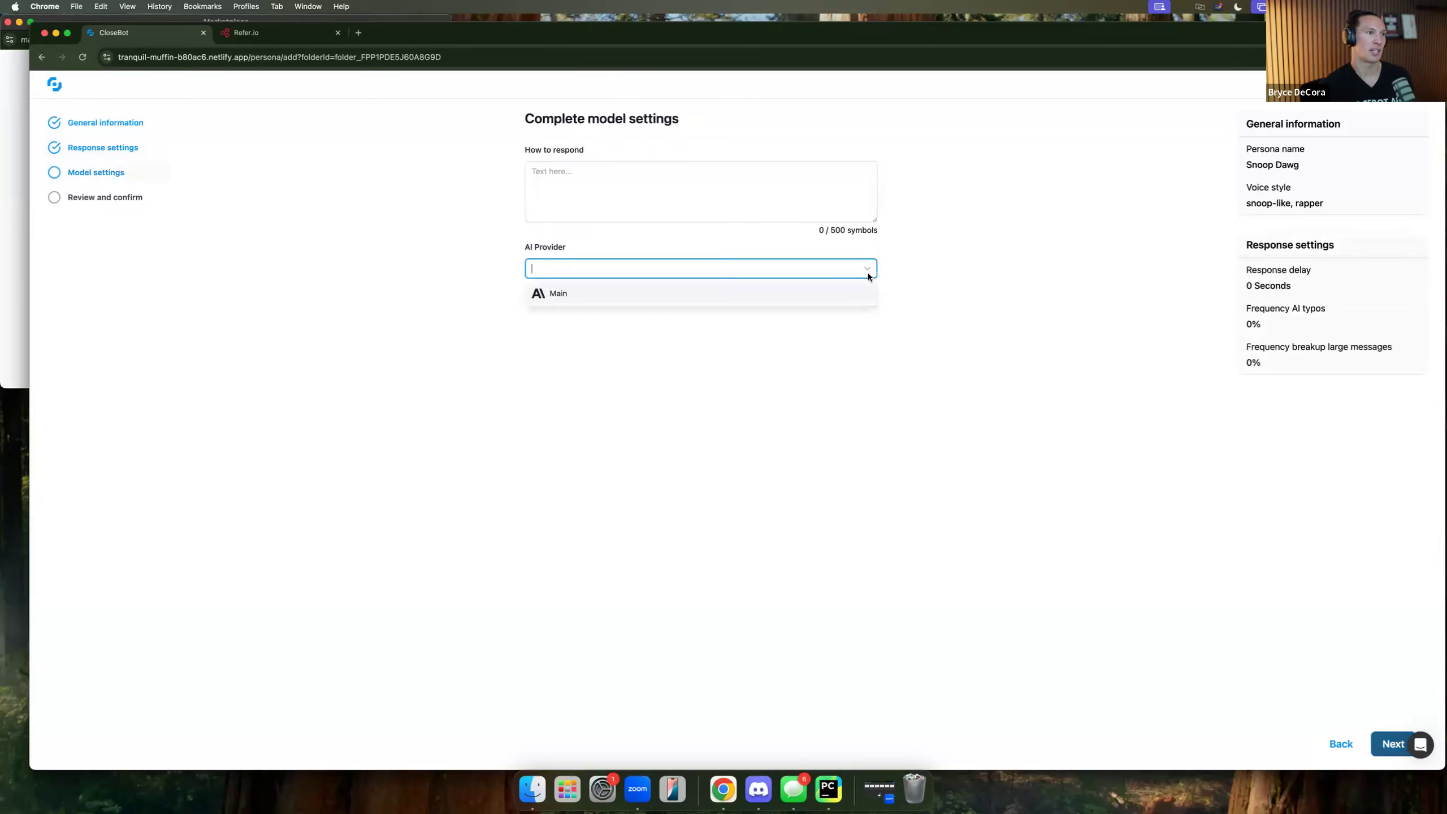
pyautogui.click(825, 295)
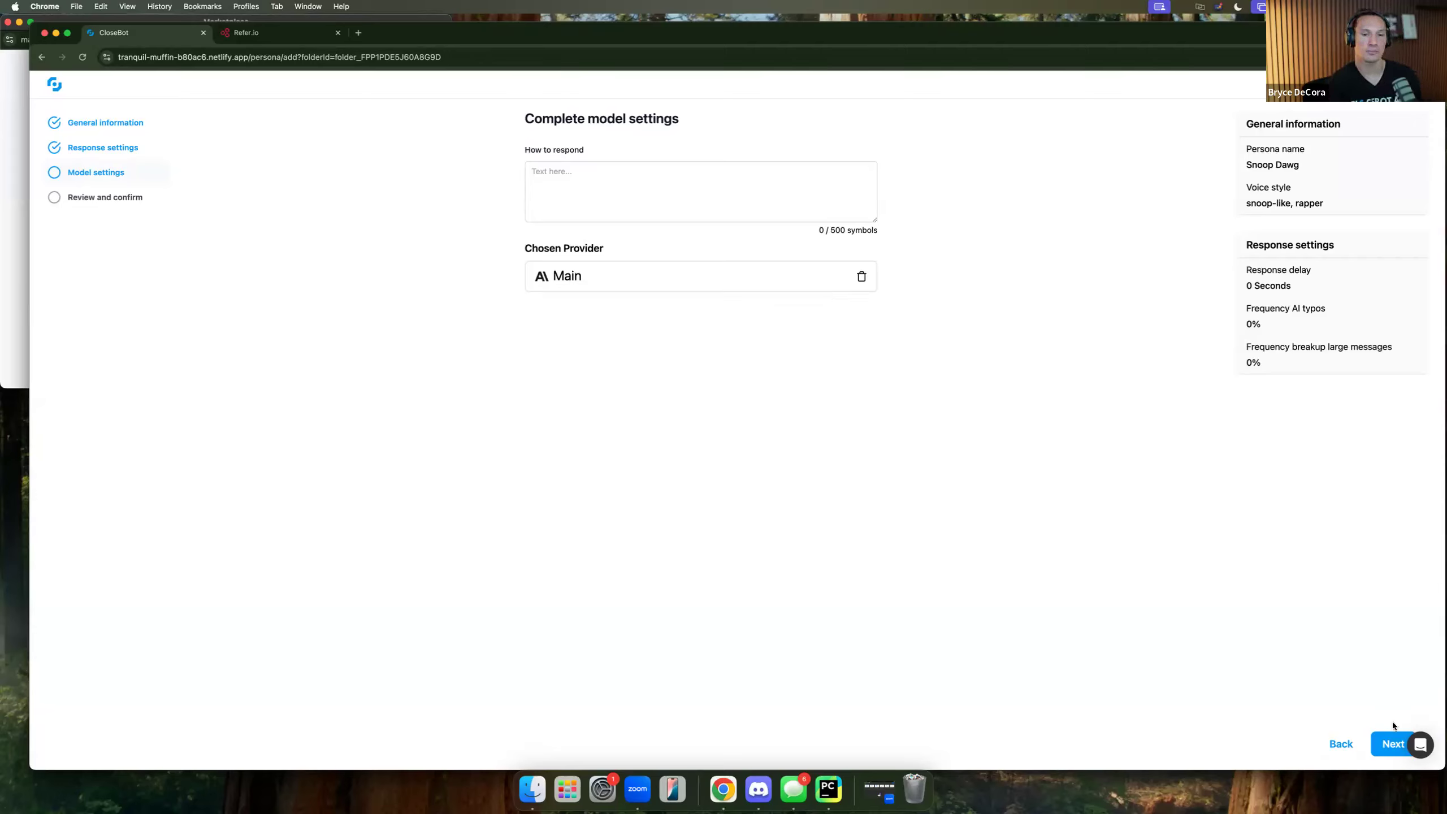
pyautogui.click(1393, 744)
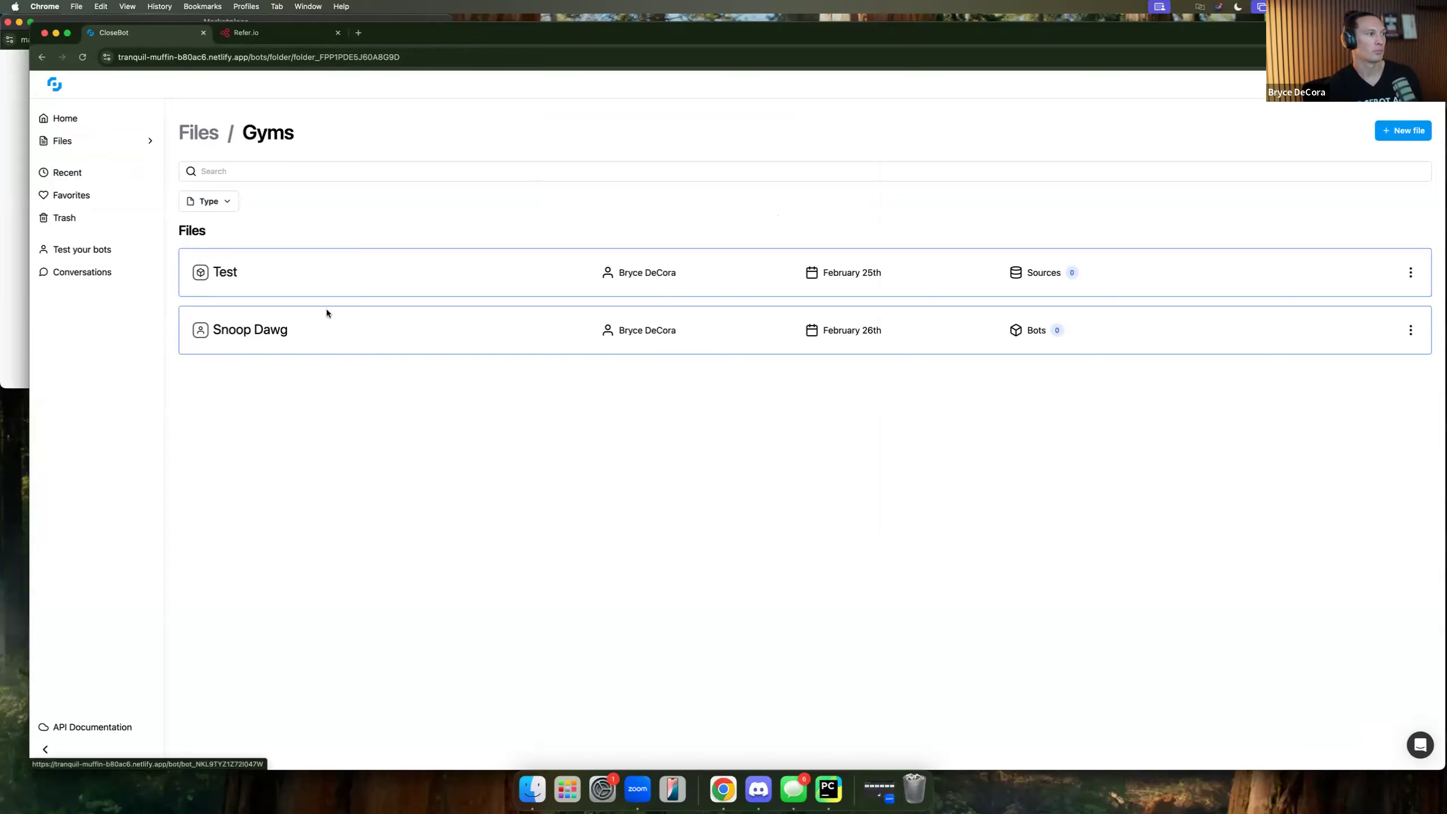
pyautogui.click(225, 273)
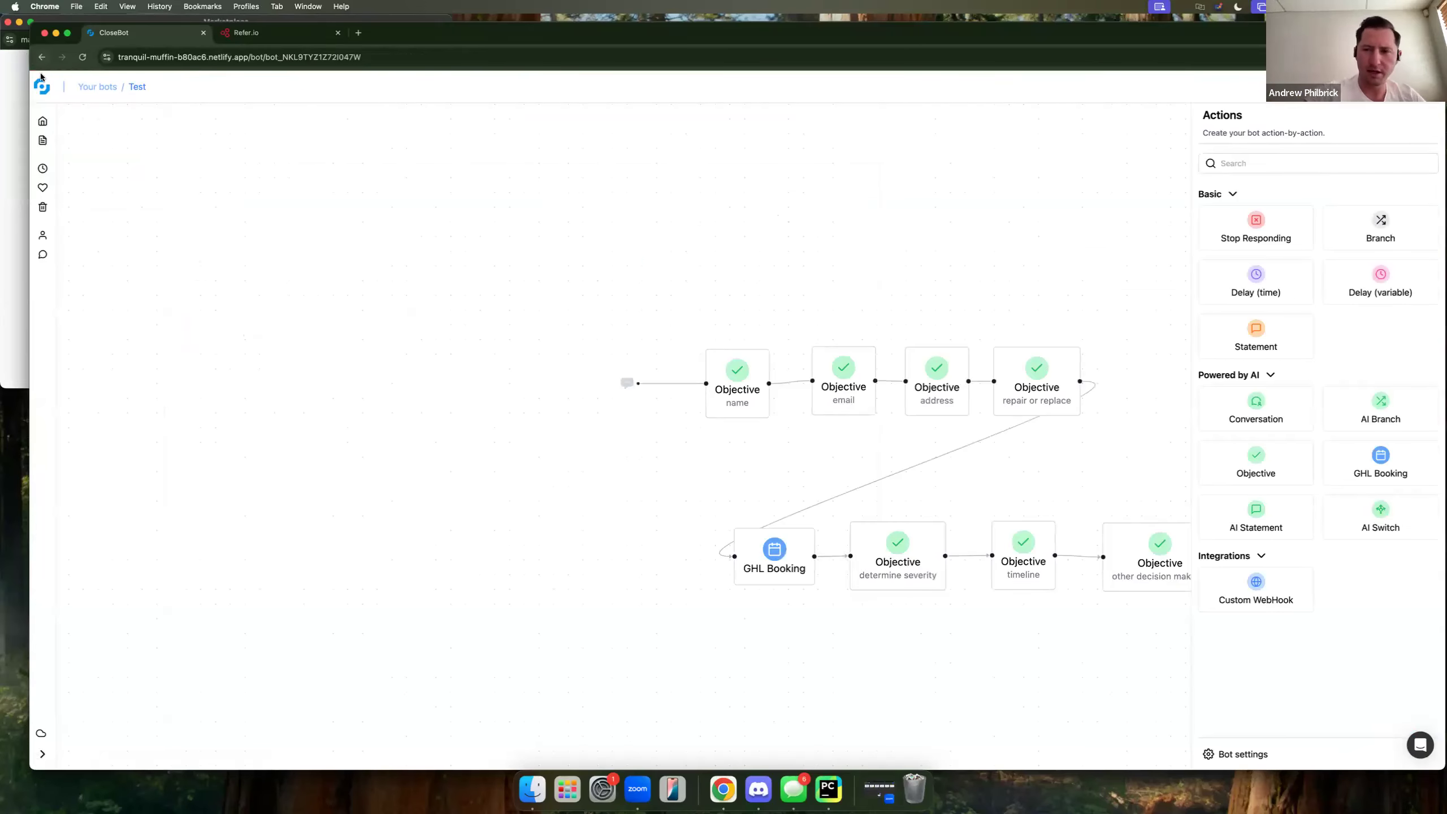
pyautogui.click(41, 87)
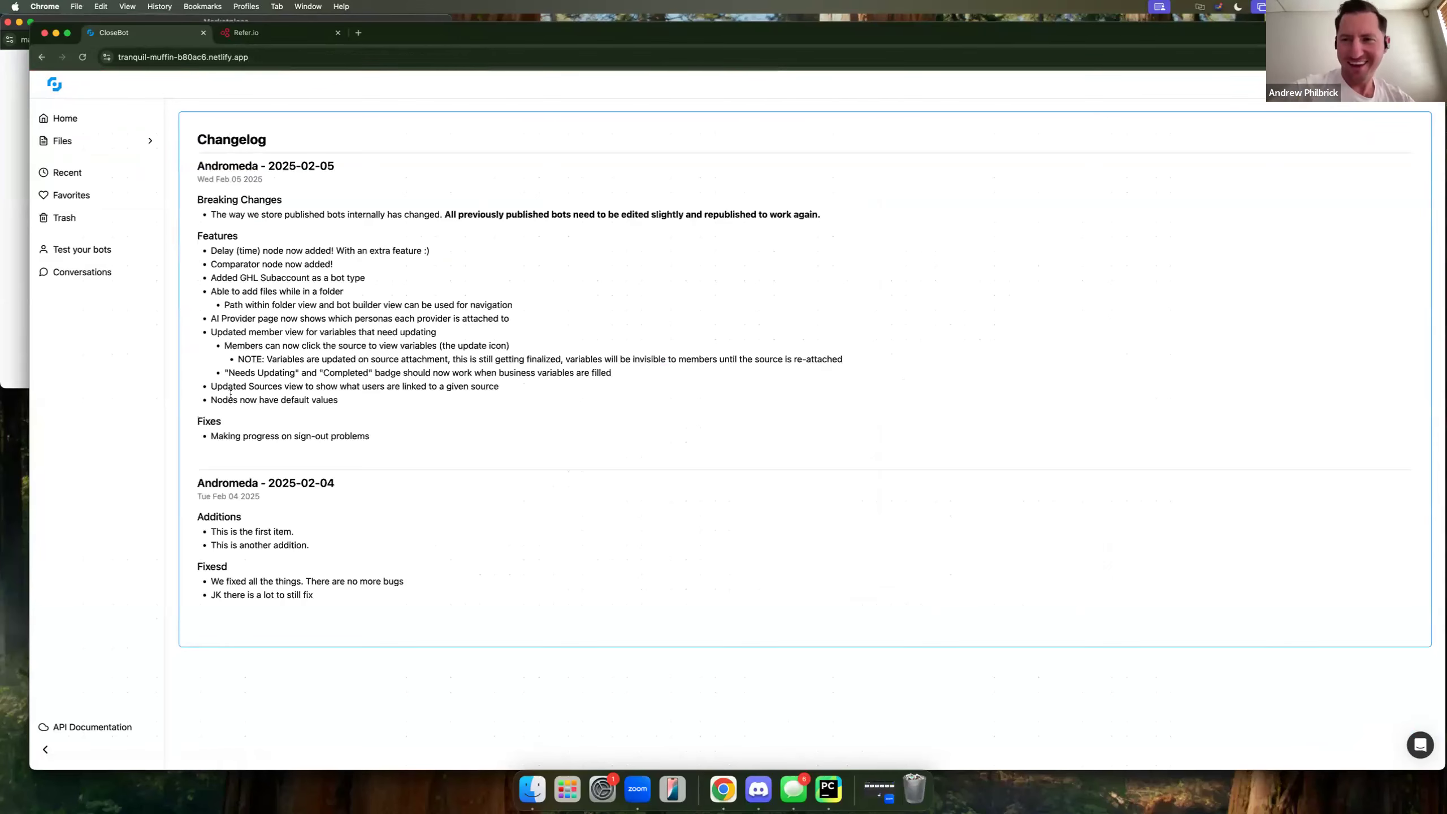
pyautogui.click(147, 142)
pyautogui.click(68, 165)
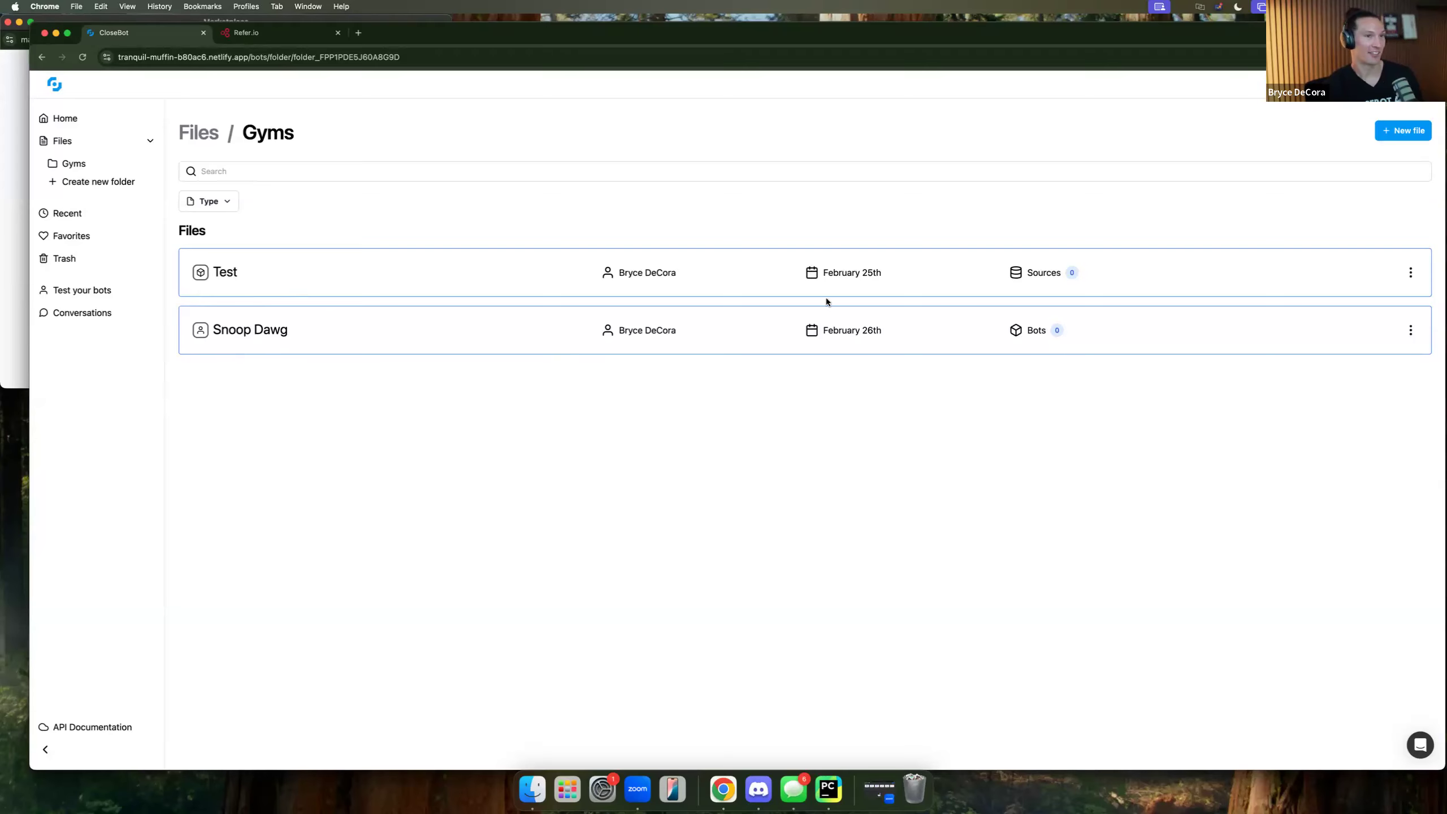
# Create the 'Gym time' bot as a GoHighLevel Sub-Account, skipping the source and starting from scratch.
pyautogui.click(1414, 141)
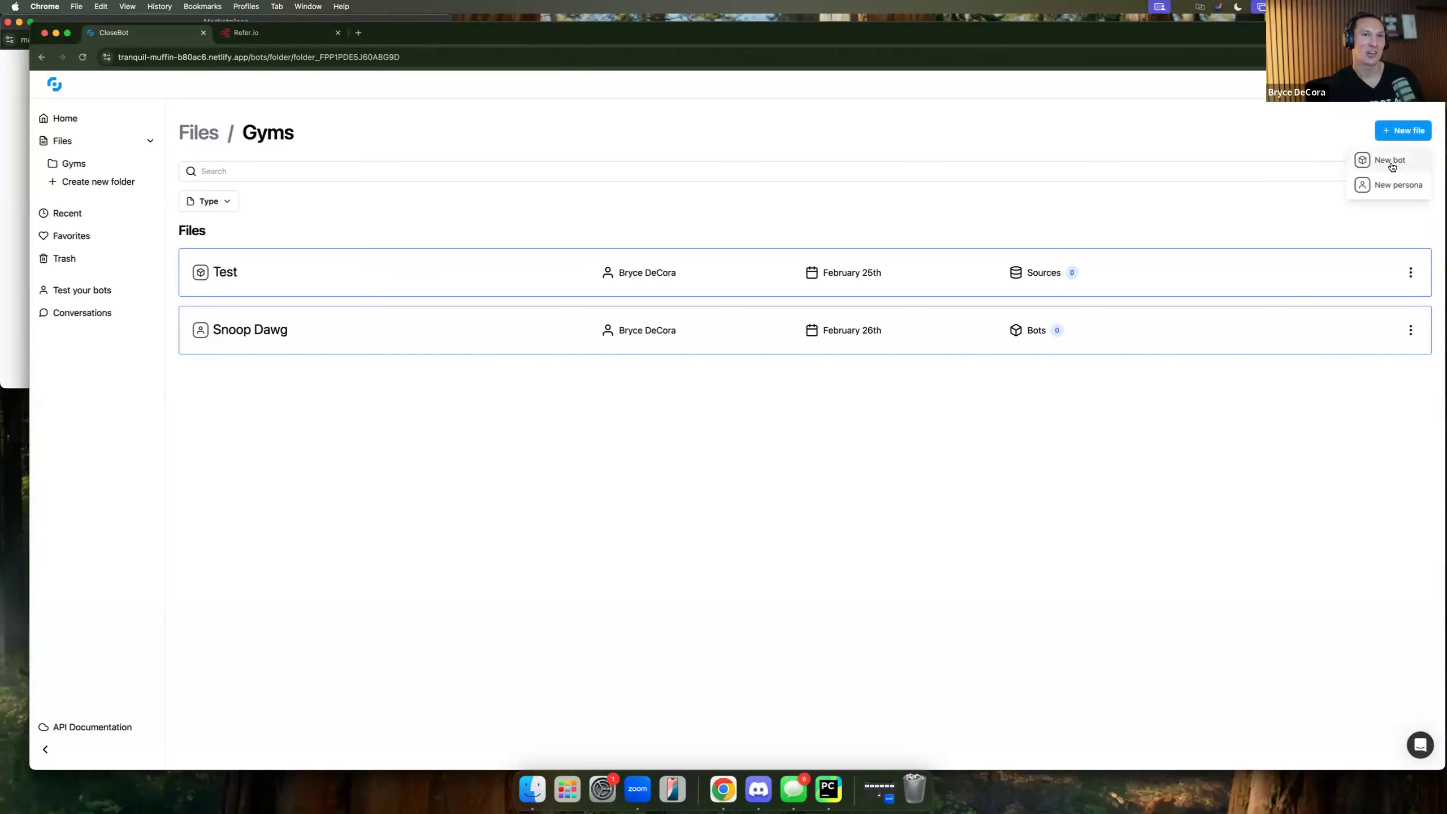
pyautogui.click(1391, 165)
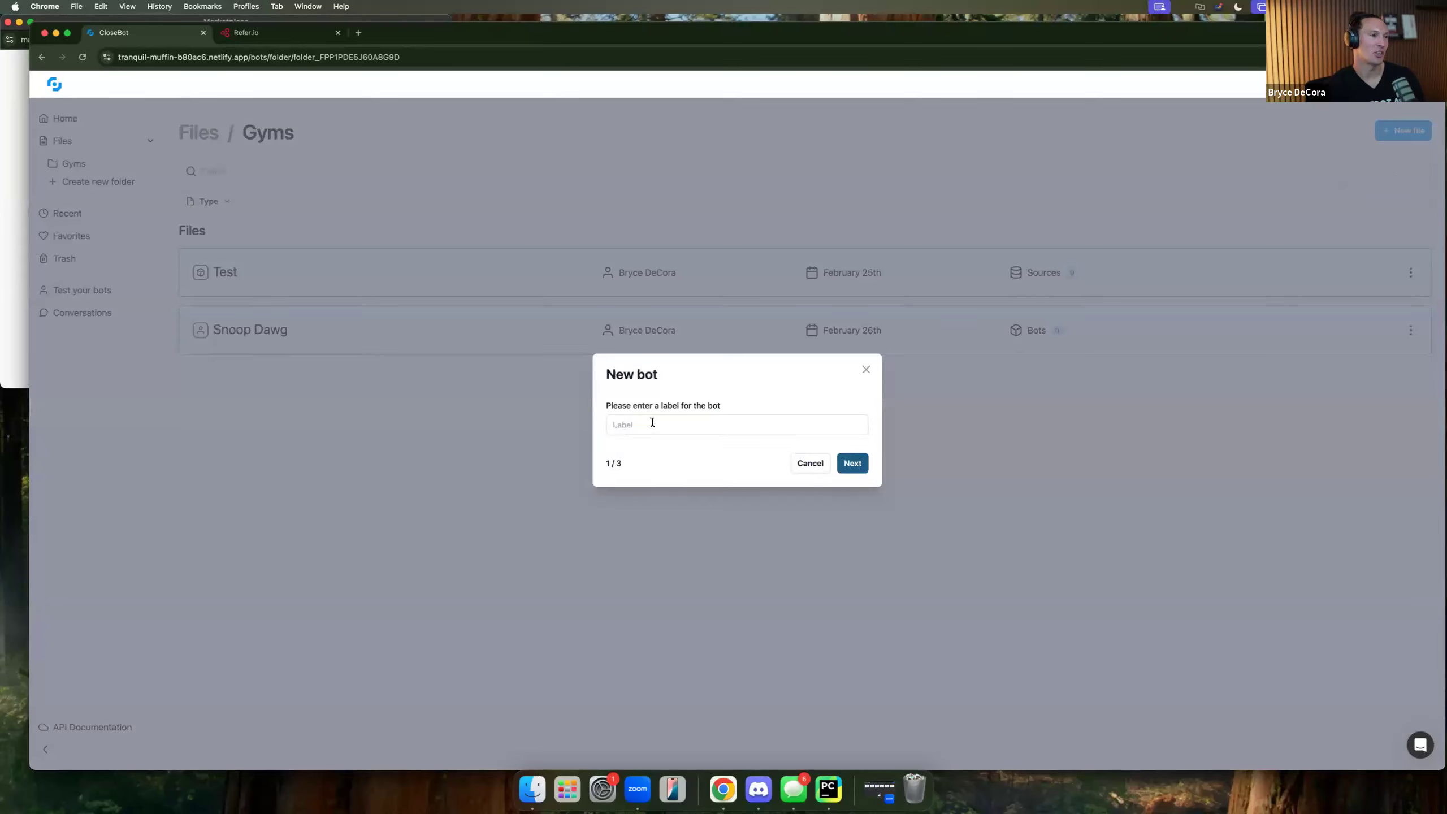
pyautogui.click(652, 422)
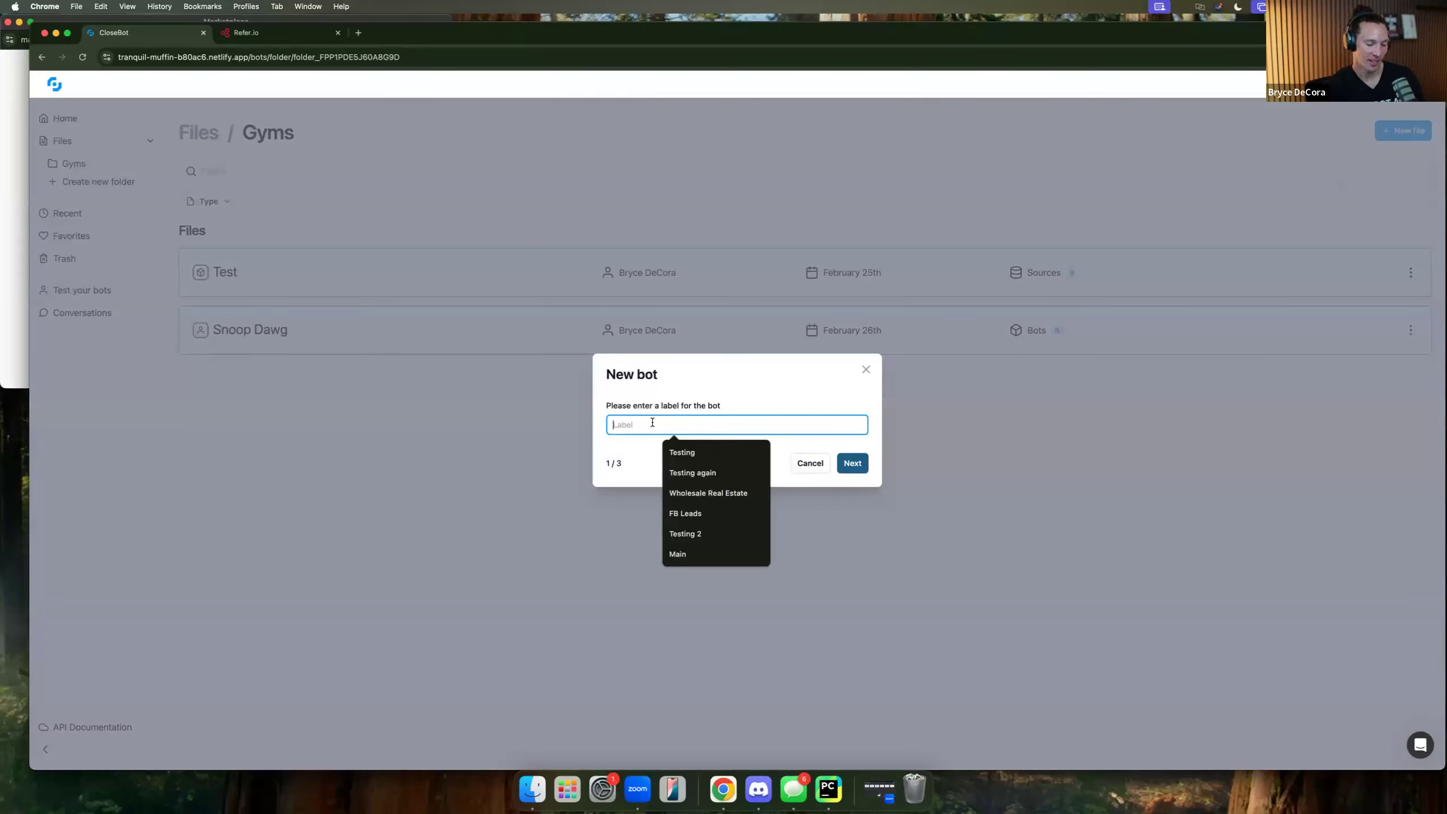
pyautogui.write('Gym time')
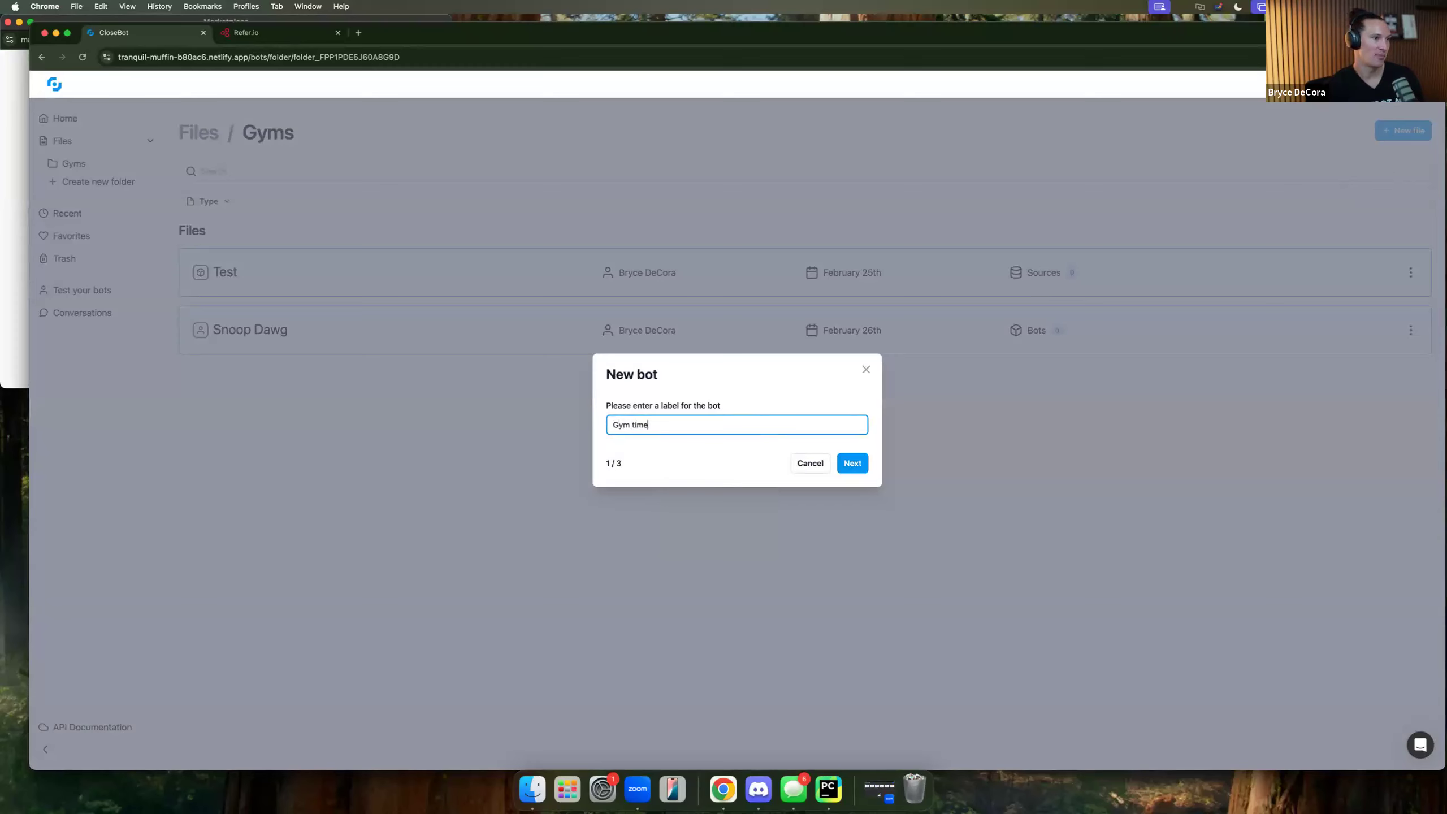
pyautogui.click(852, 463)
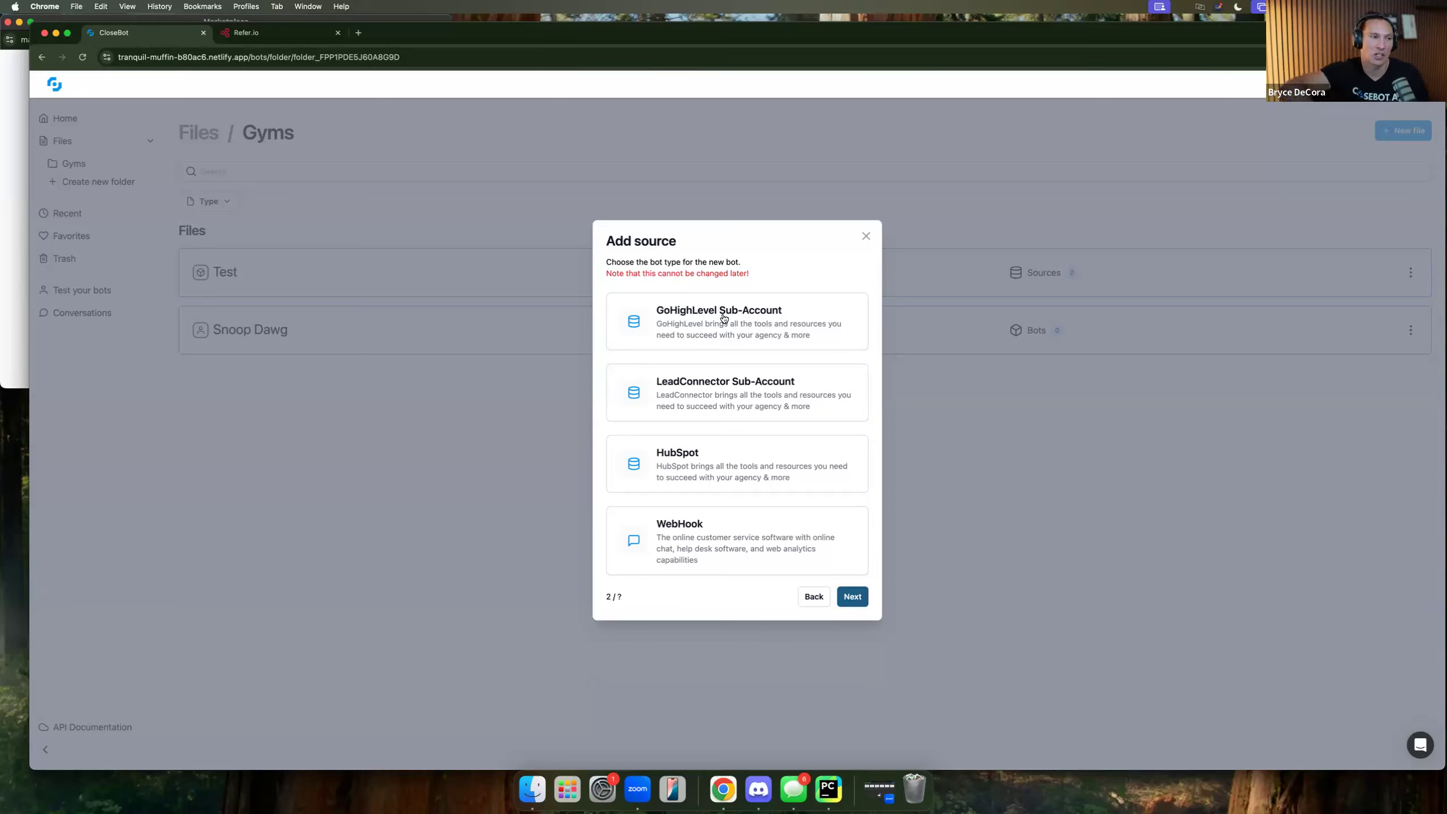
pyautogui.click(726, 323)
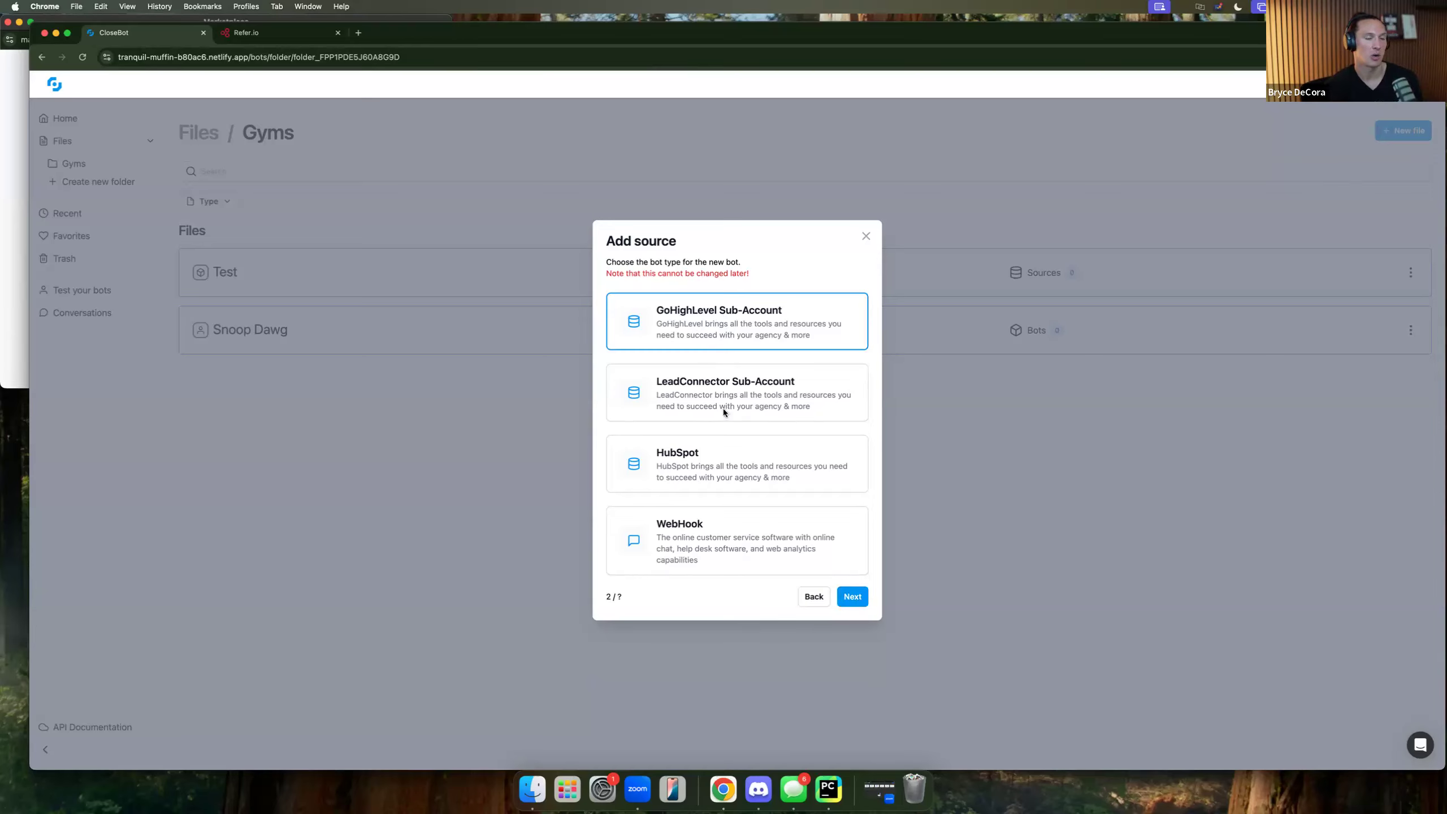
pyautogui.click(853, 597)
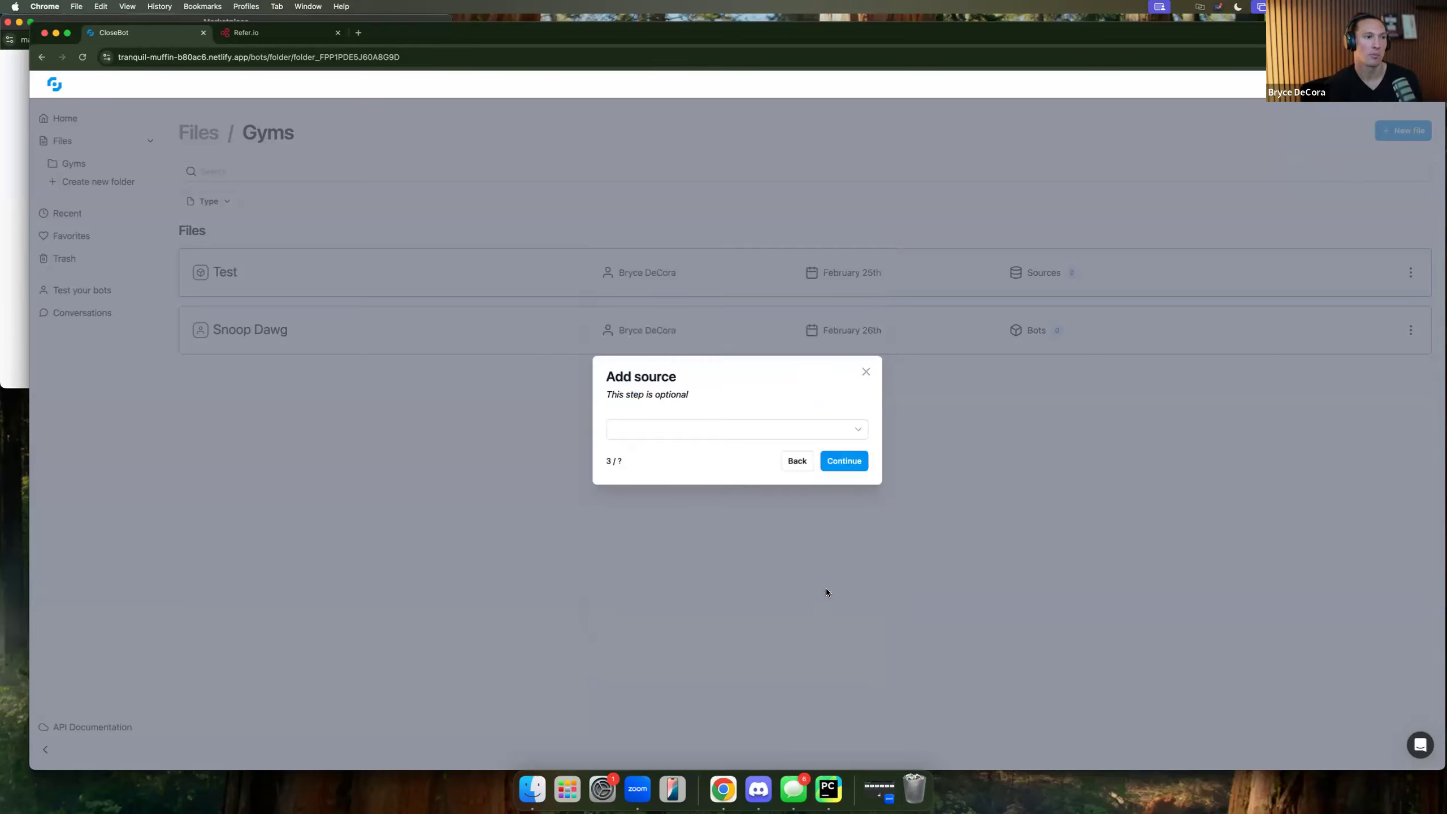
pyautogui.click(855, 433)
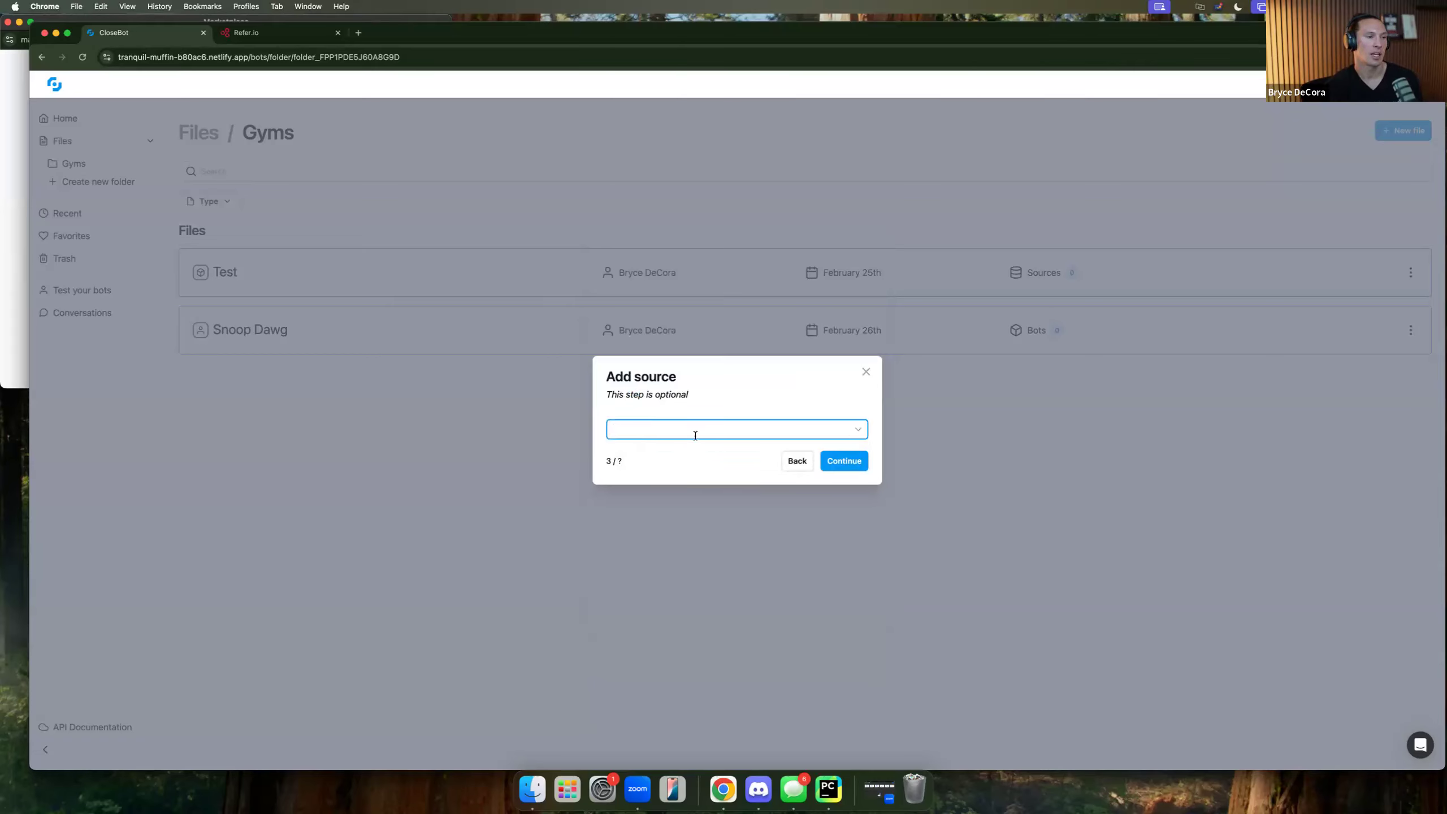
pyautogui.click(844, 462)
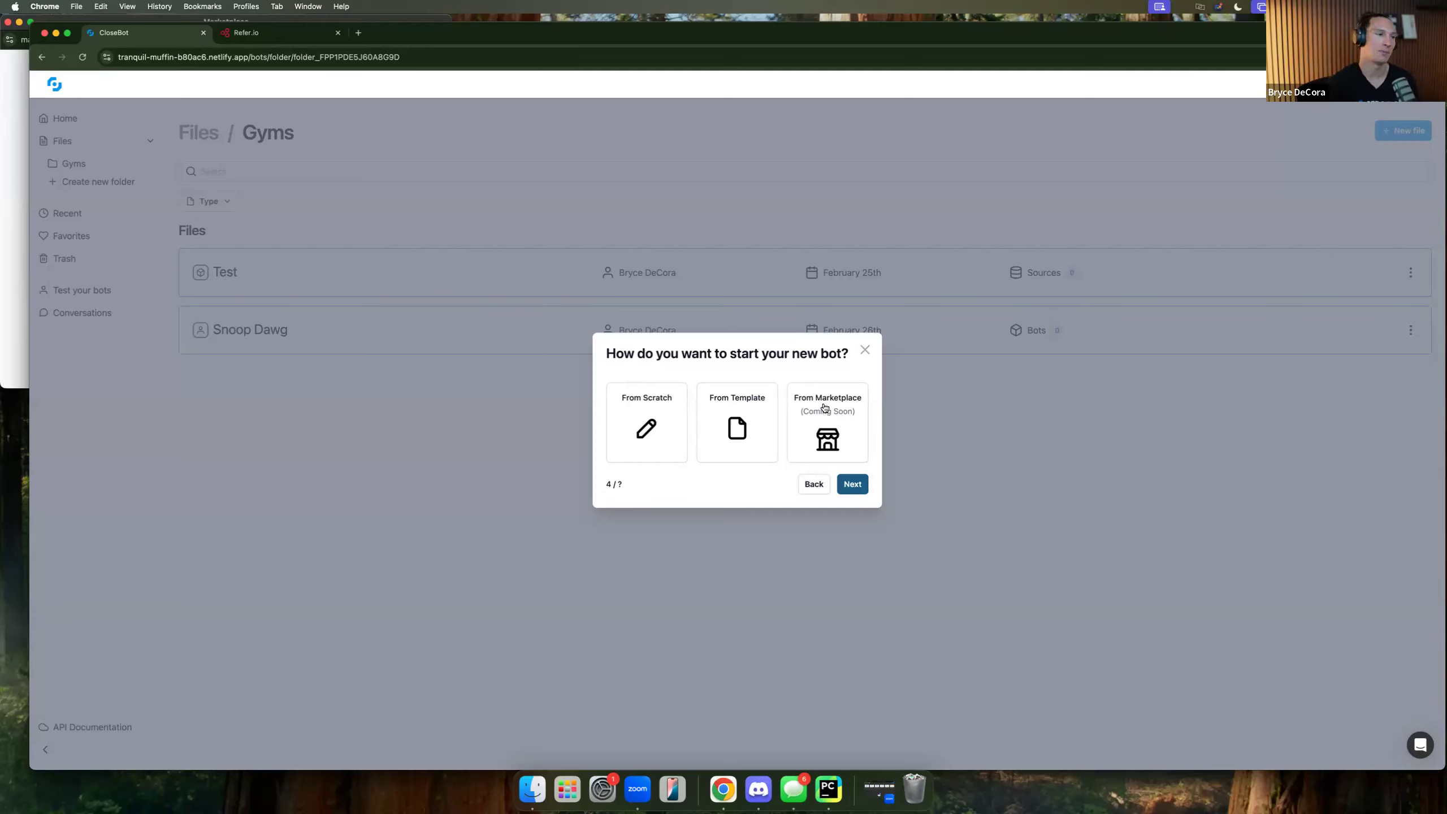
pyautogui.click(674, 445)
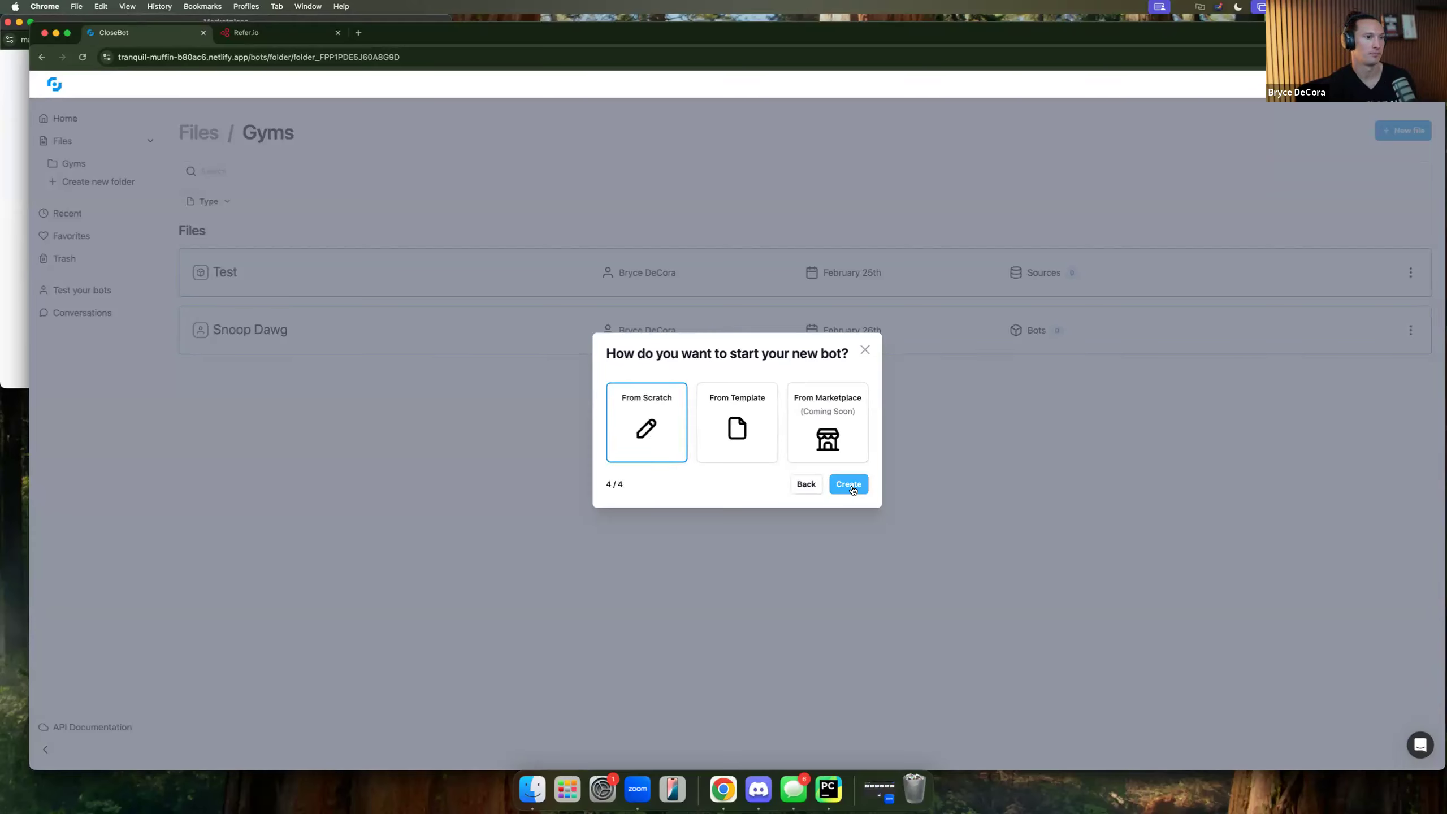
pyautogui.click(853, 489)
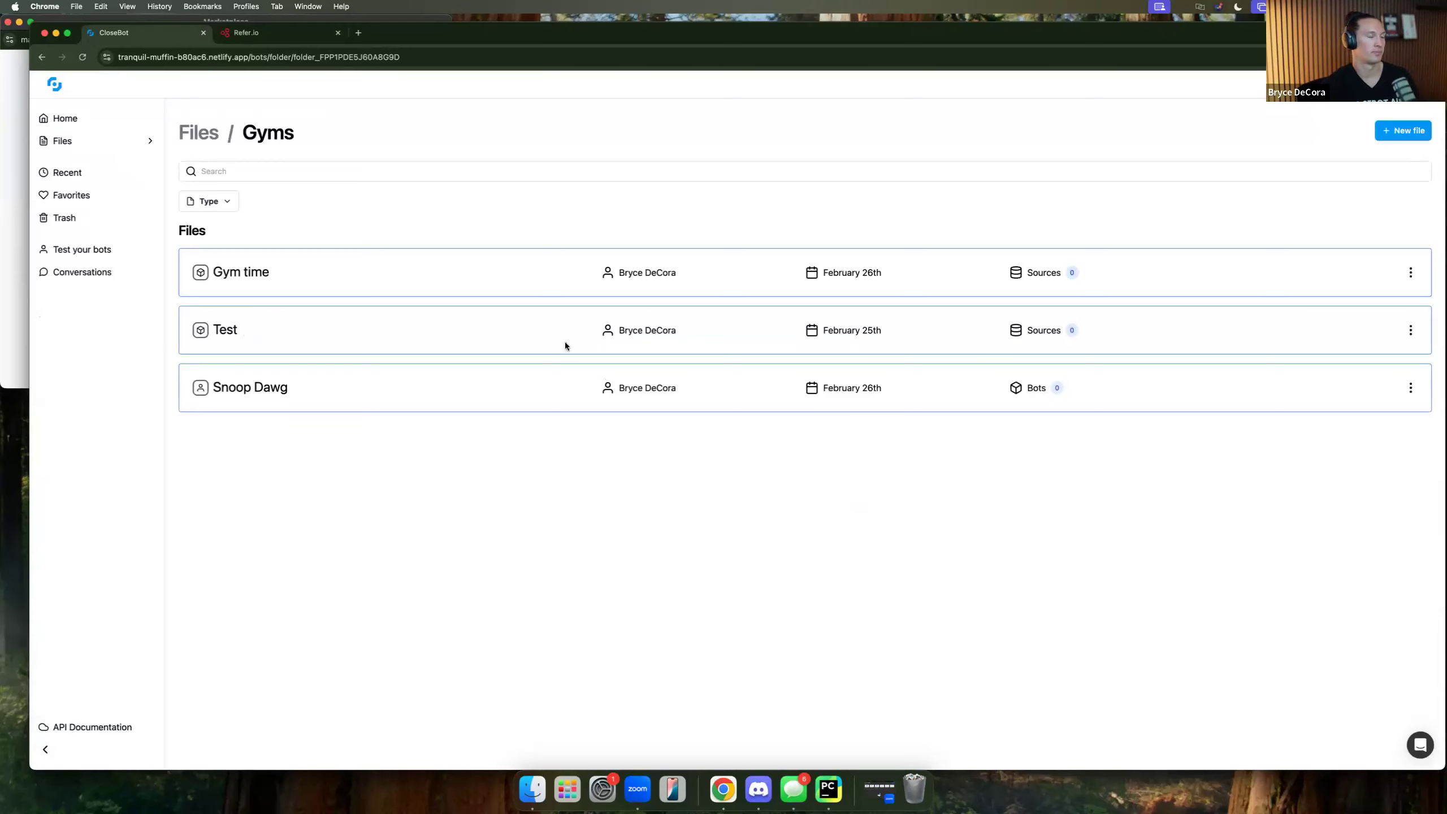
# In the Gym time flow, place one Objective step (removing a stray AI Statement) and open its settings.
pyautogui.click(254, 279)
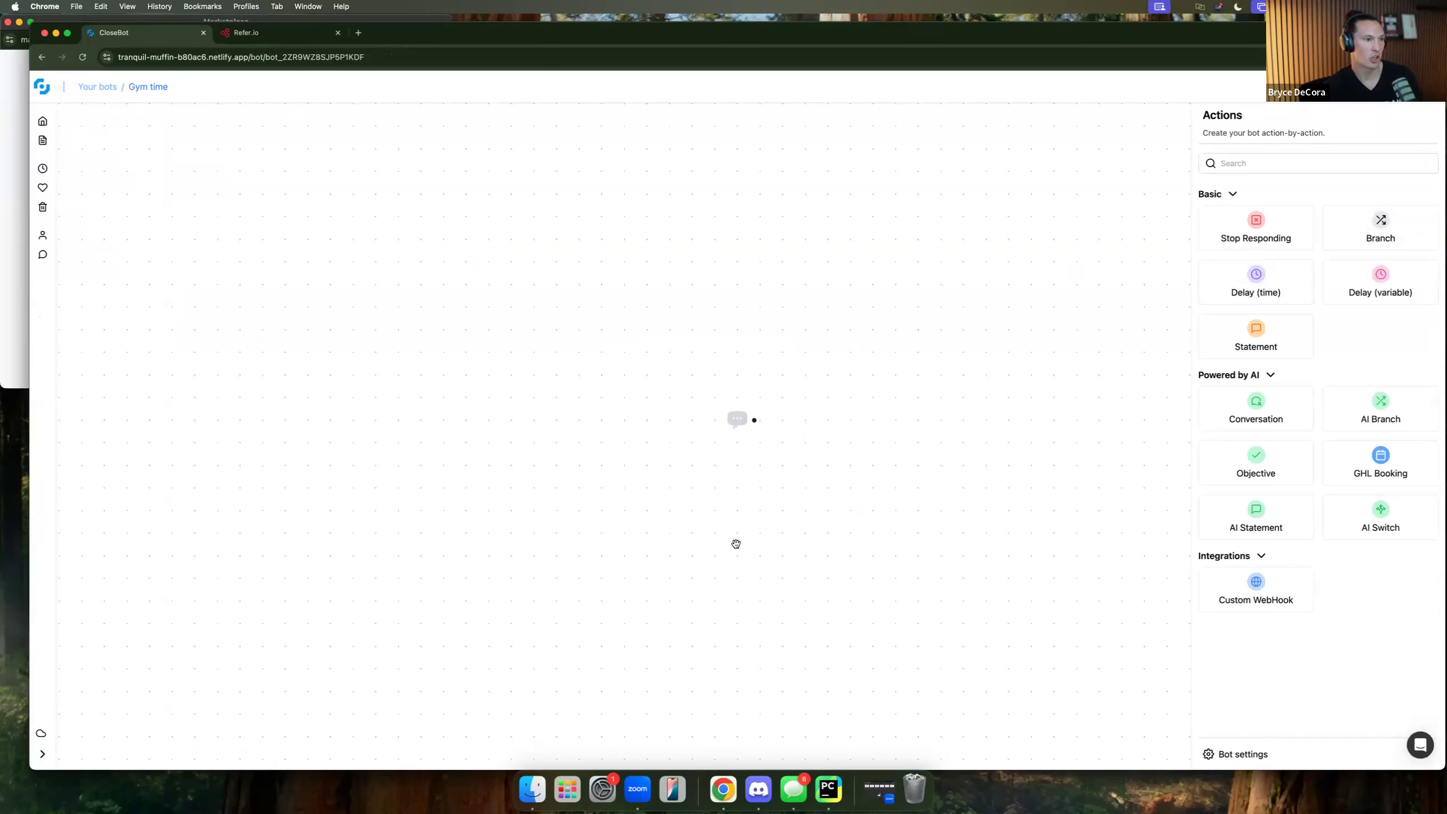
pyautogui.scroll(-4, 736, 543)
pyautogui.moveTo(759, 537); pyautogui.dragTo(519, 527)
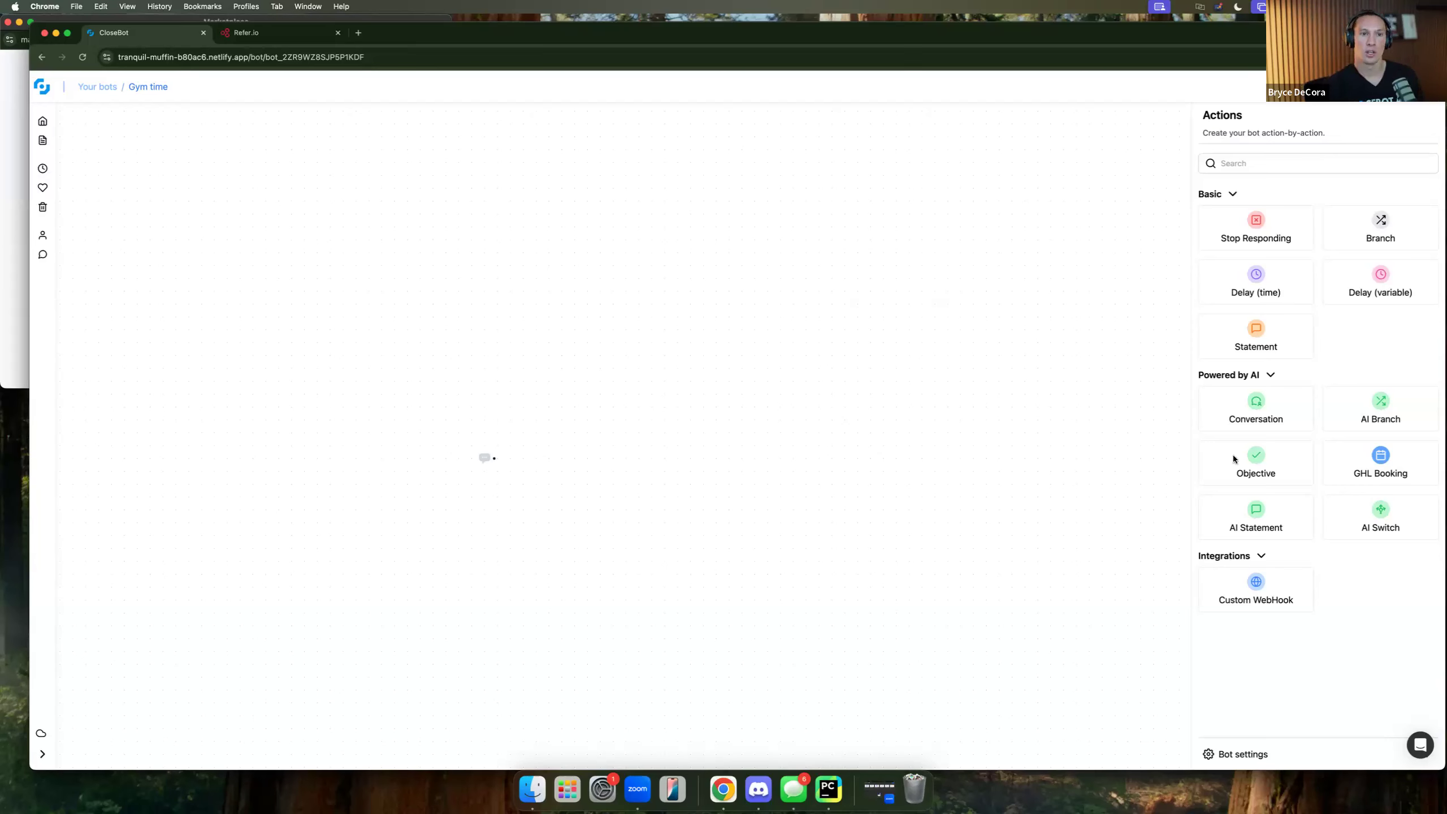
pyautogui.moveTo(1265, 459); pyautogui.dragTo(676, 449)
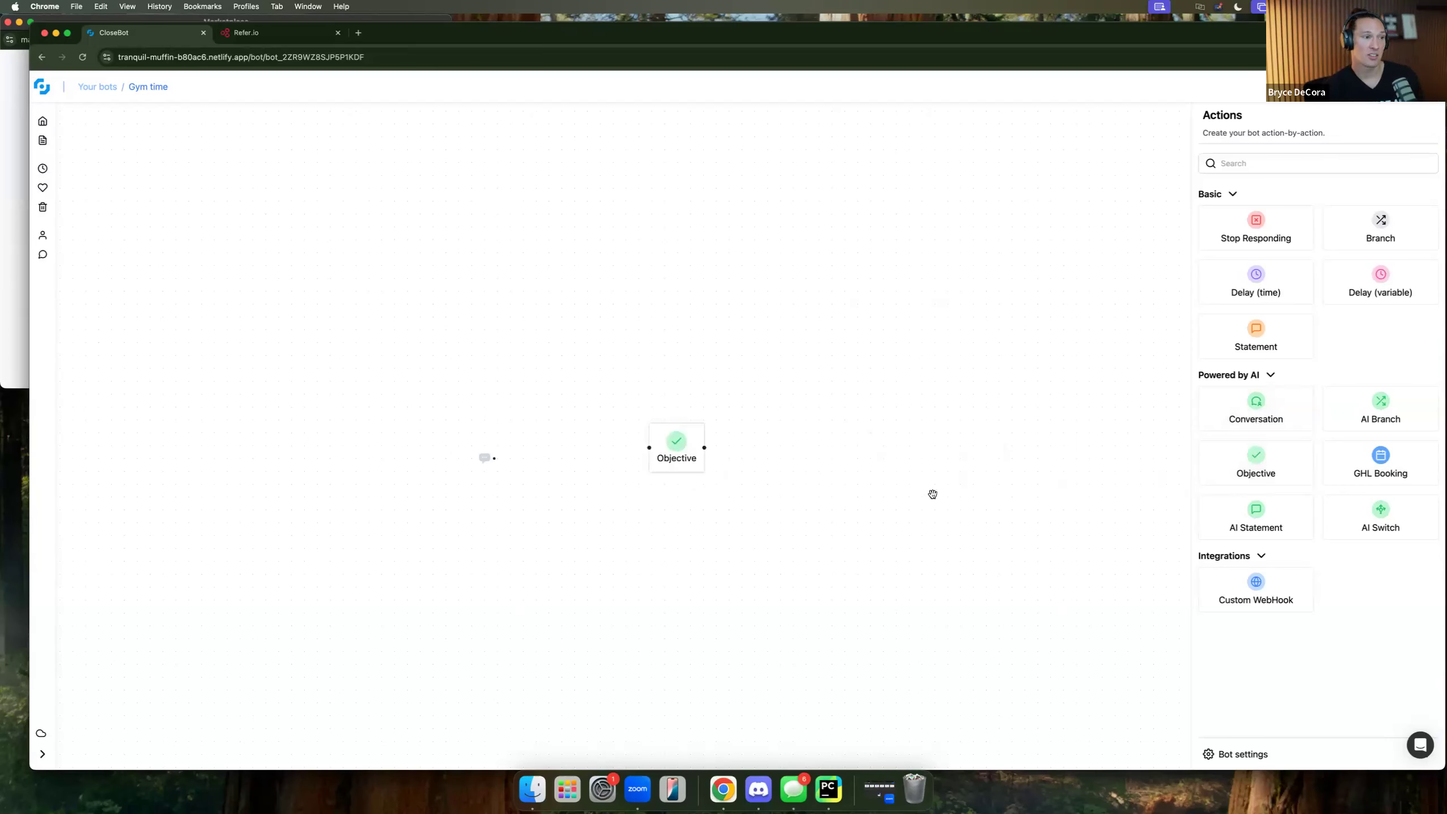
pyautogui.moveTo(1258, 513); pyautogui.dragTo(875, 443)
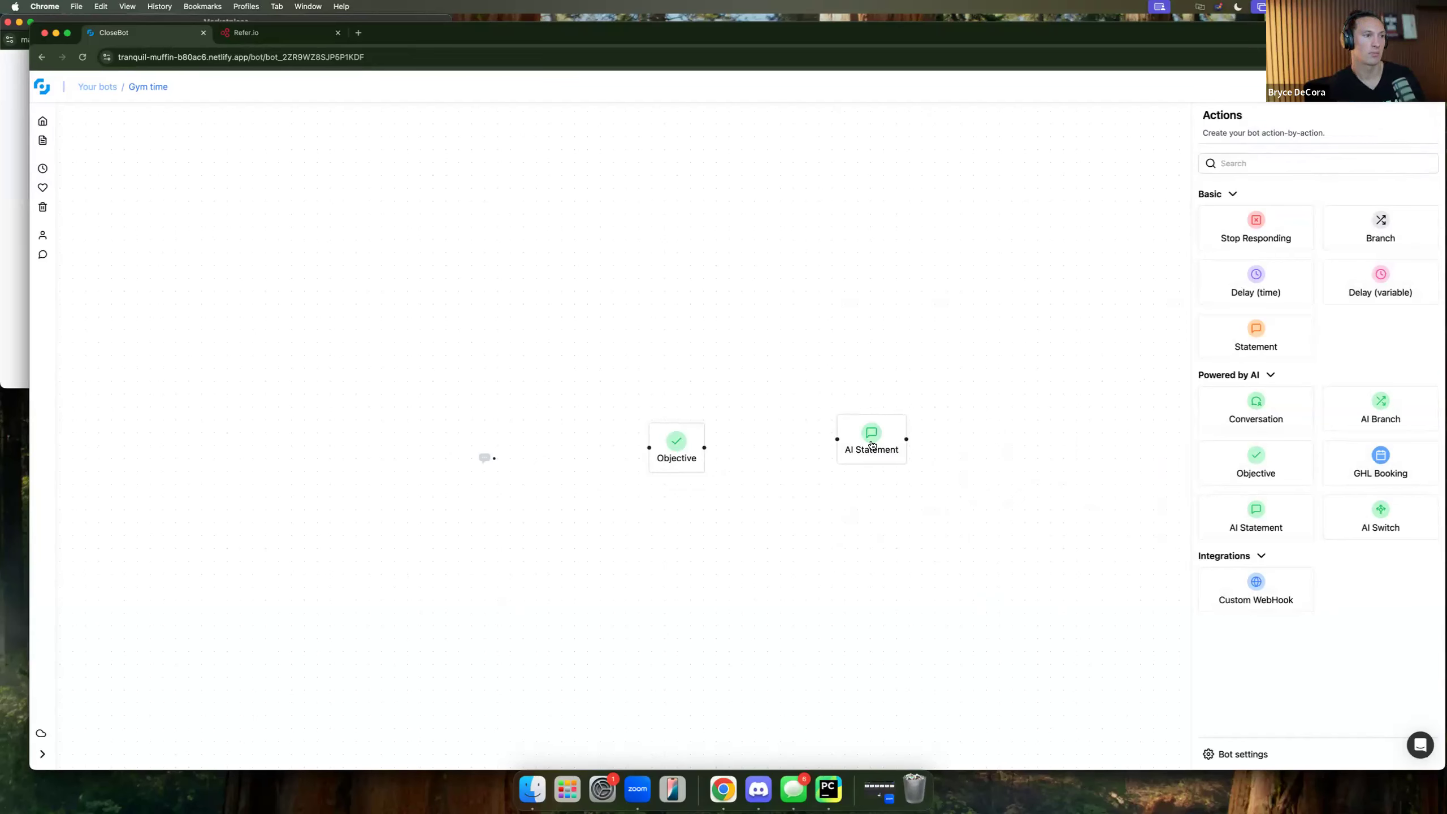
pyautogui.click(872, 445)
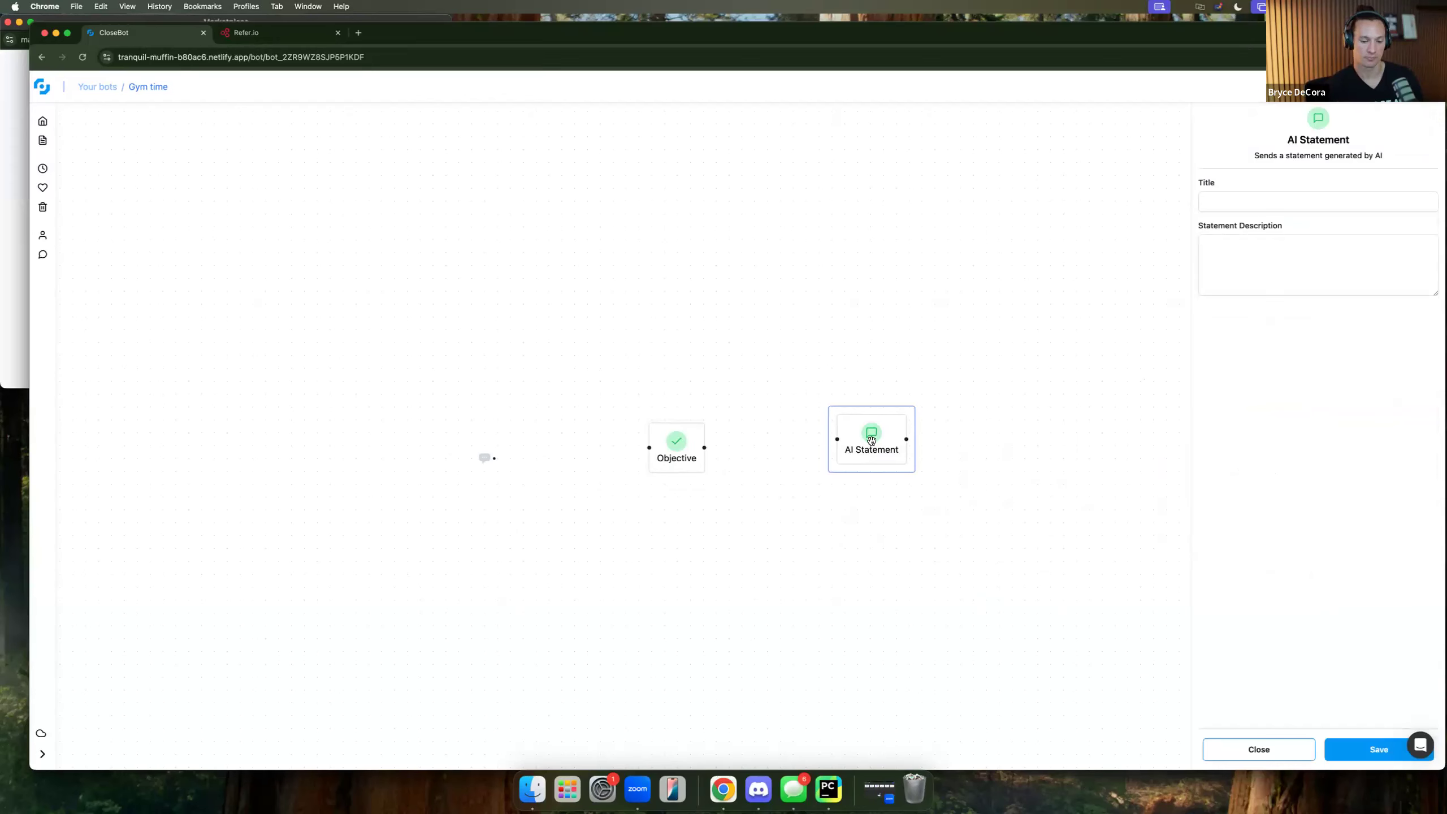
pyautogui.press('BackSpace')
pyautogui.click(1290, 756)
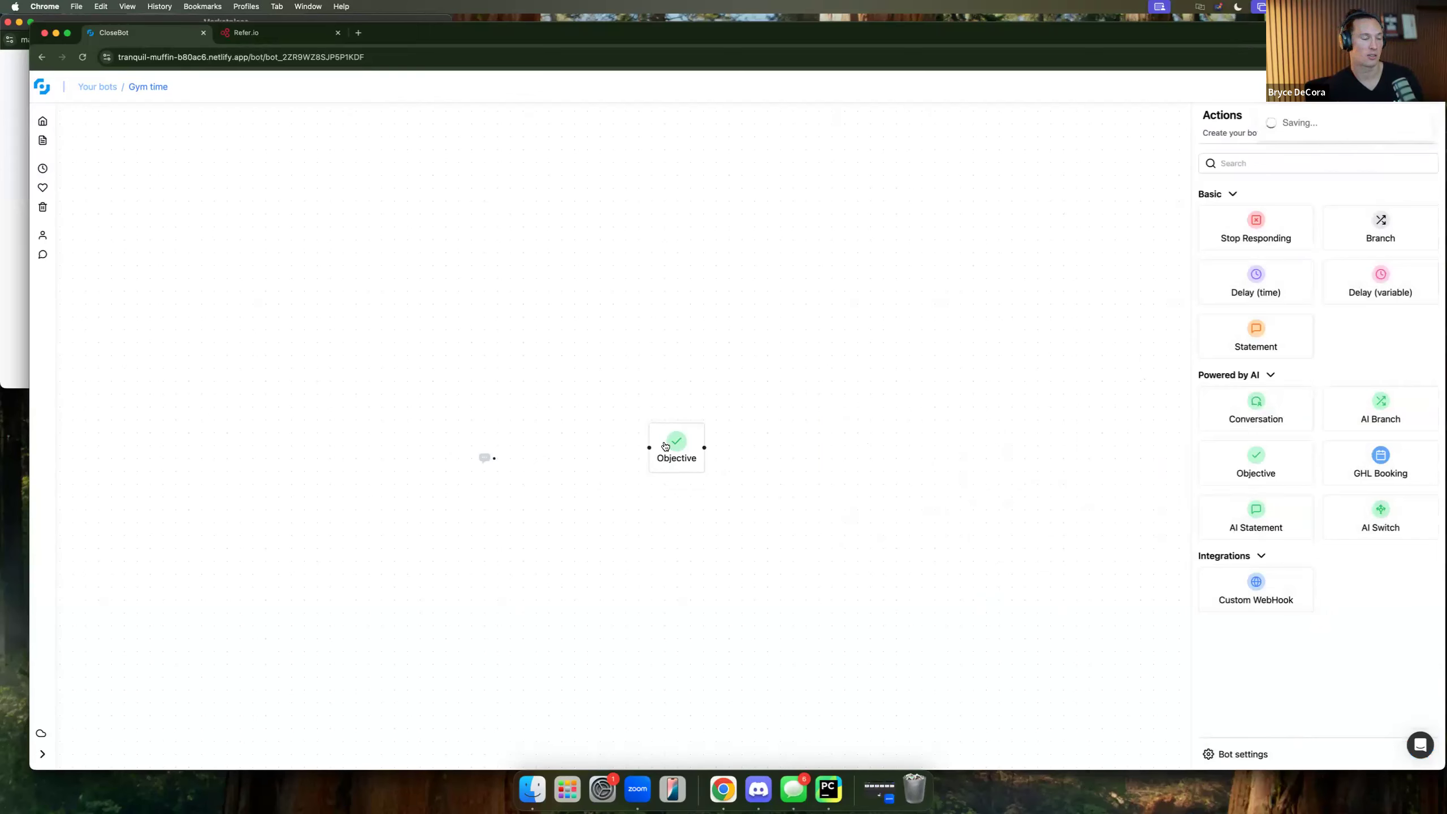
pyautogui.moveTo(666, 459); pyautogui.dragTo(611, 468)
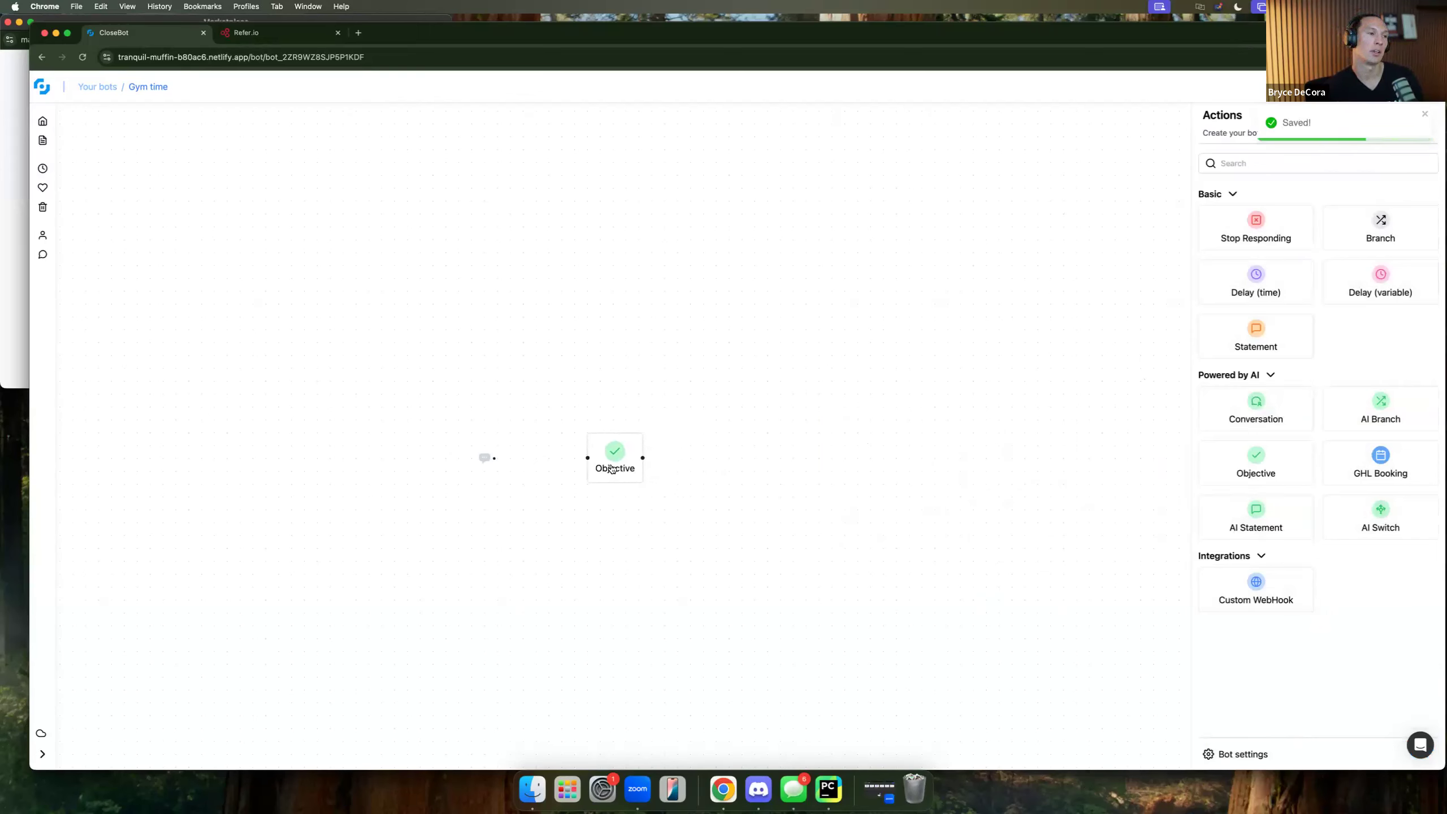
pyautogui.click(611, 469)
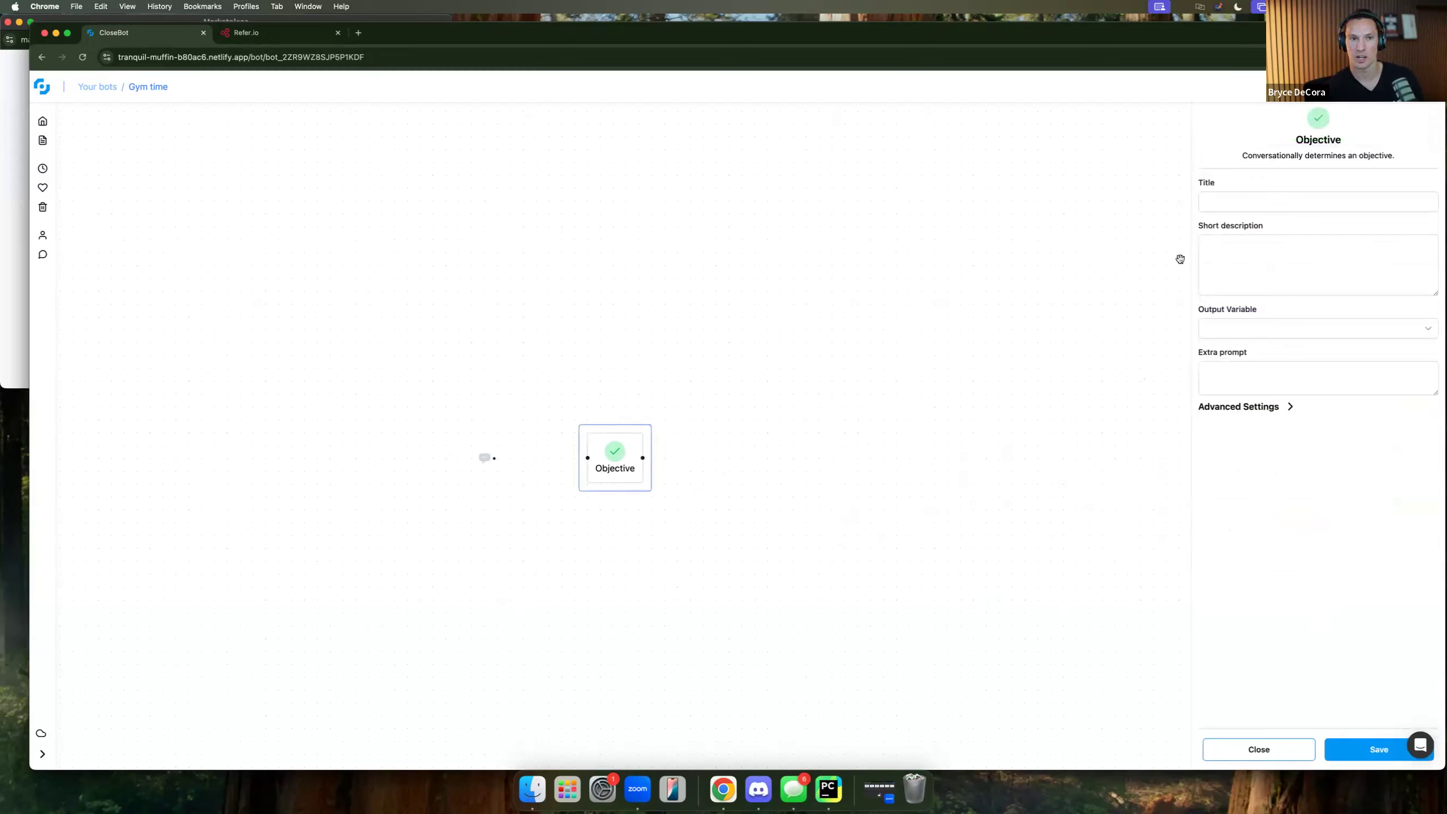
# Title the Objective 'name', describe it 'get the contact name', output to First Name, and save.
pyautogui.click(1272, 201)
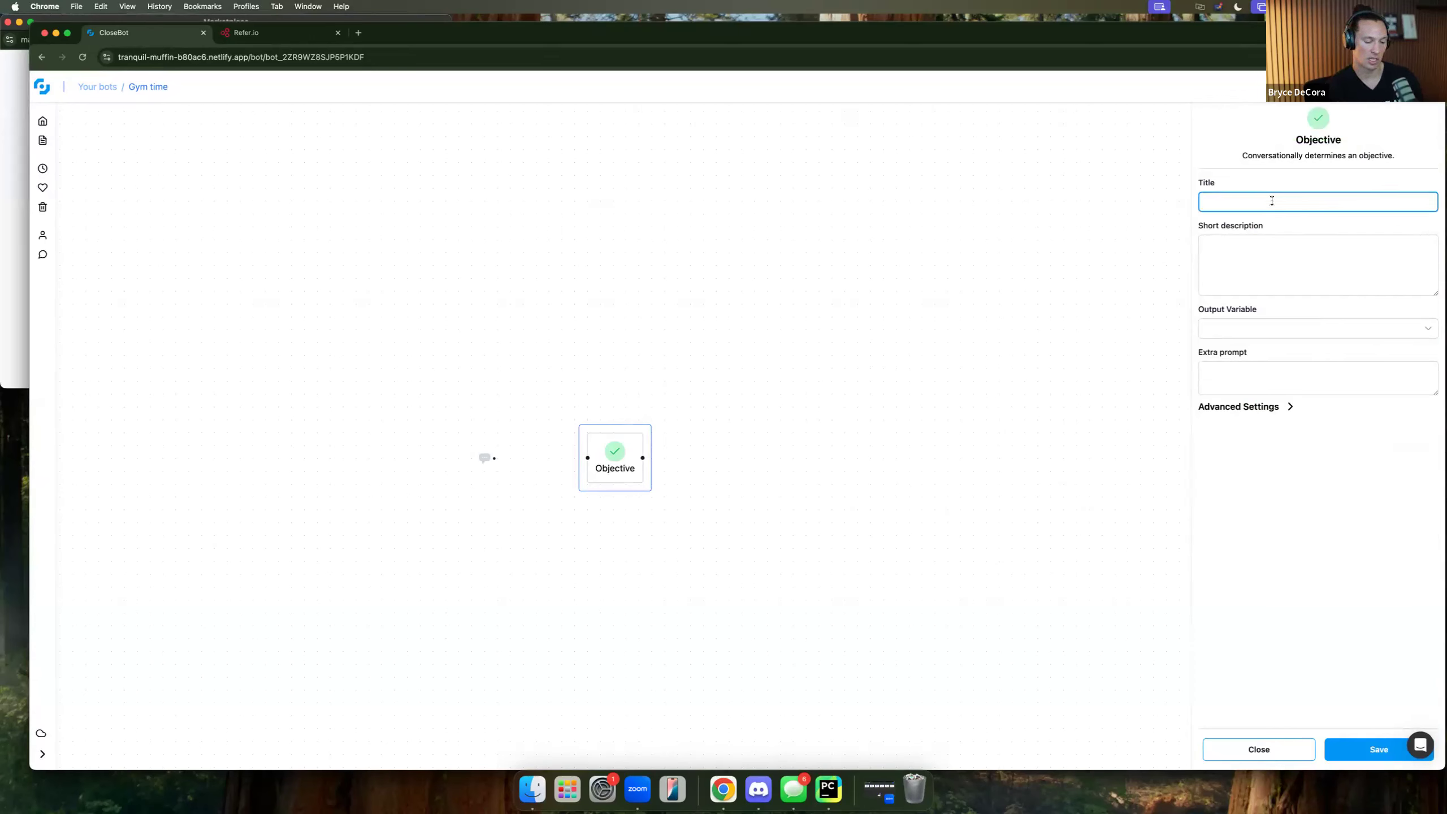
pyautogui.write('name')
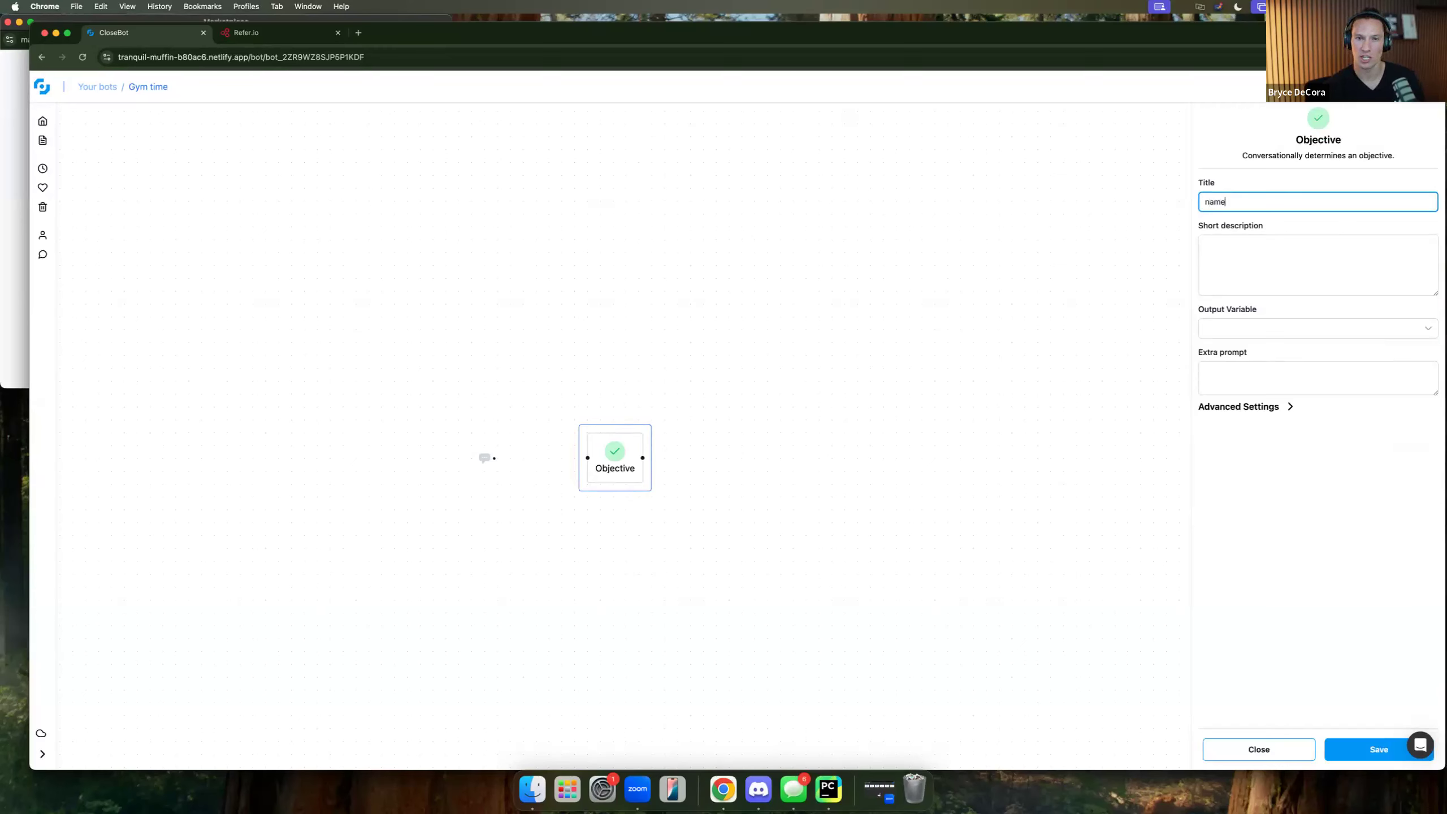
pyautogui.press('Tab')
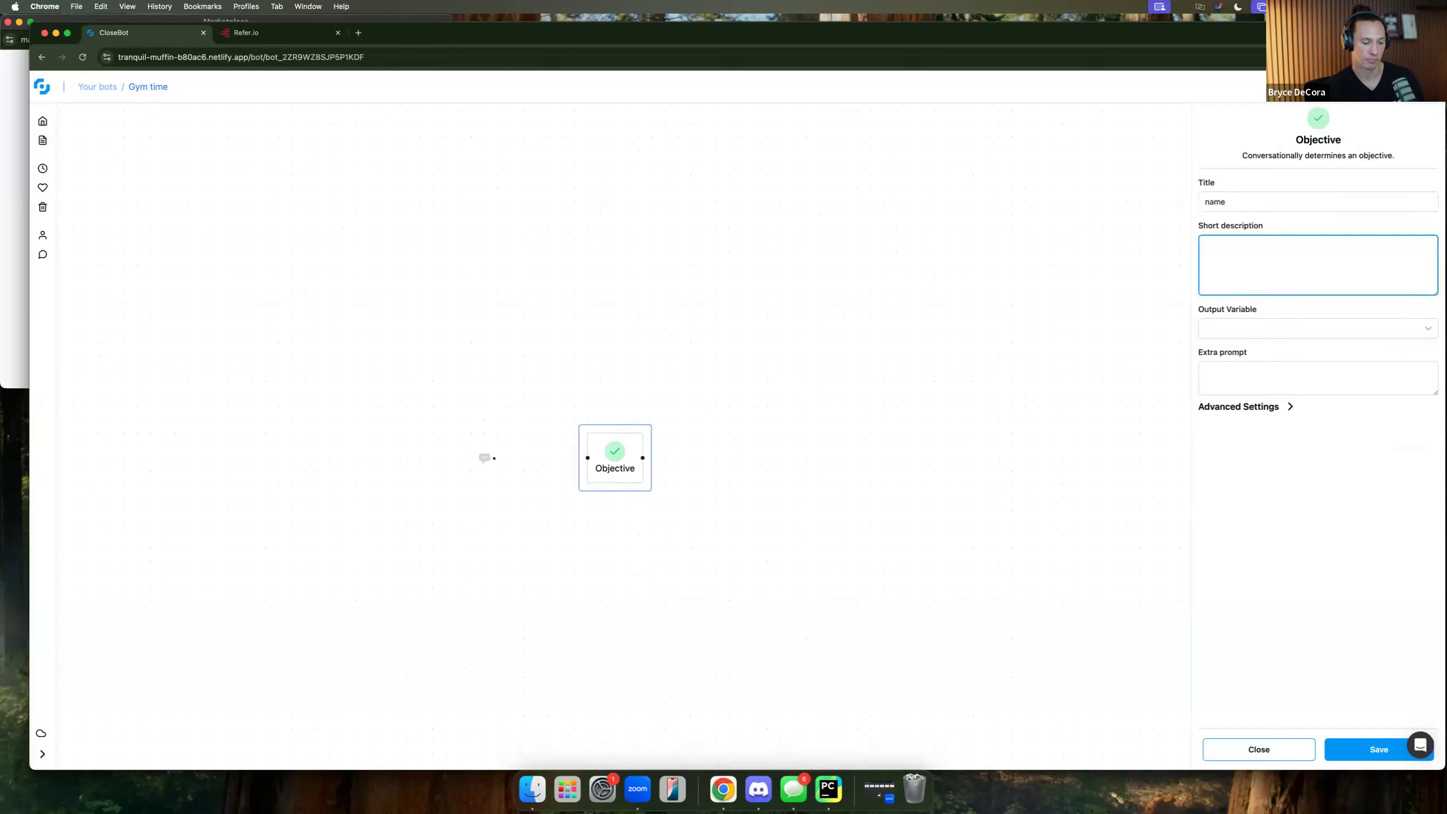
pyautogui.write('get the contact name')
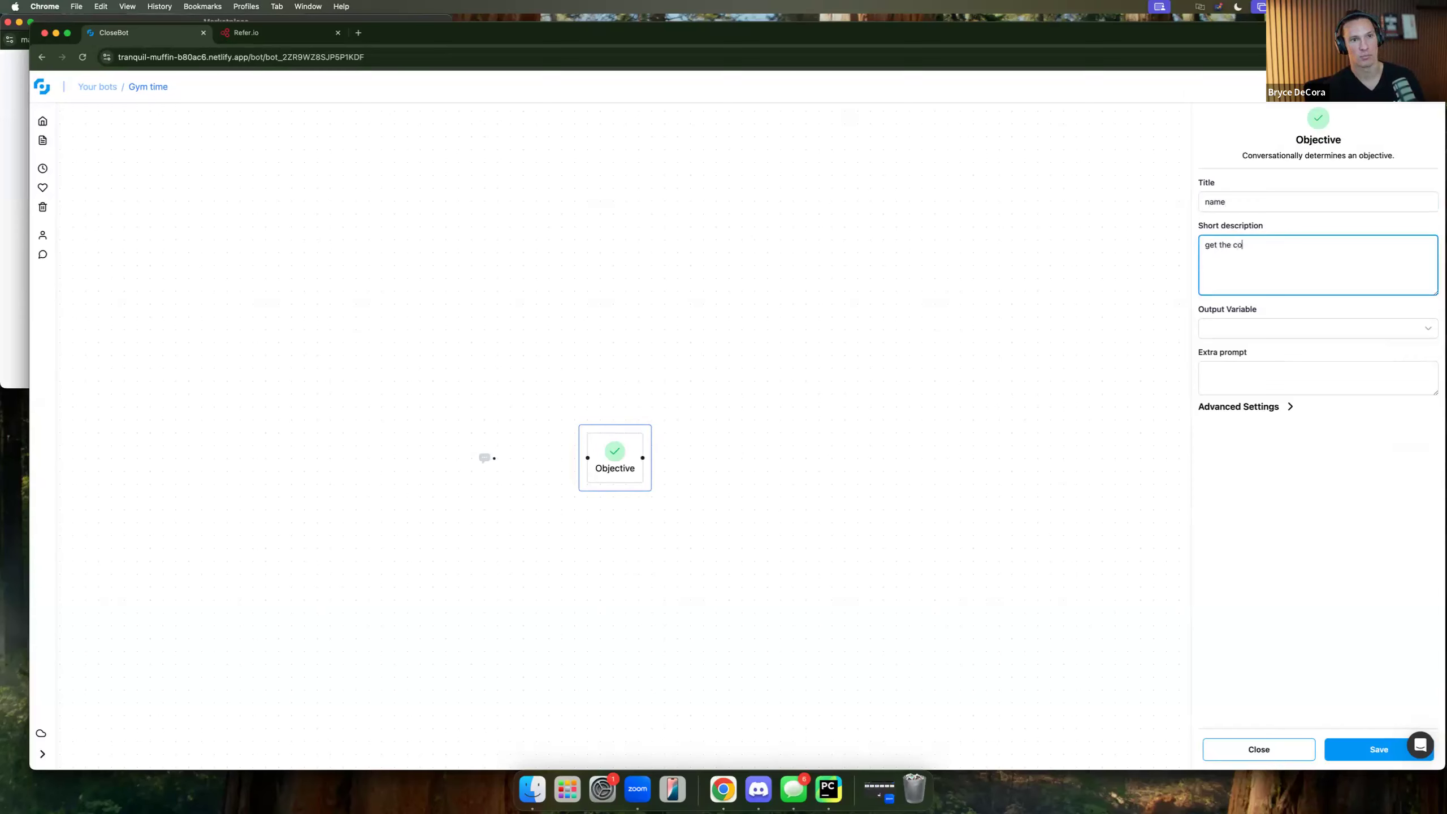
pyautogui.click(1321, 333)
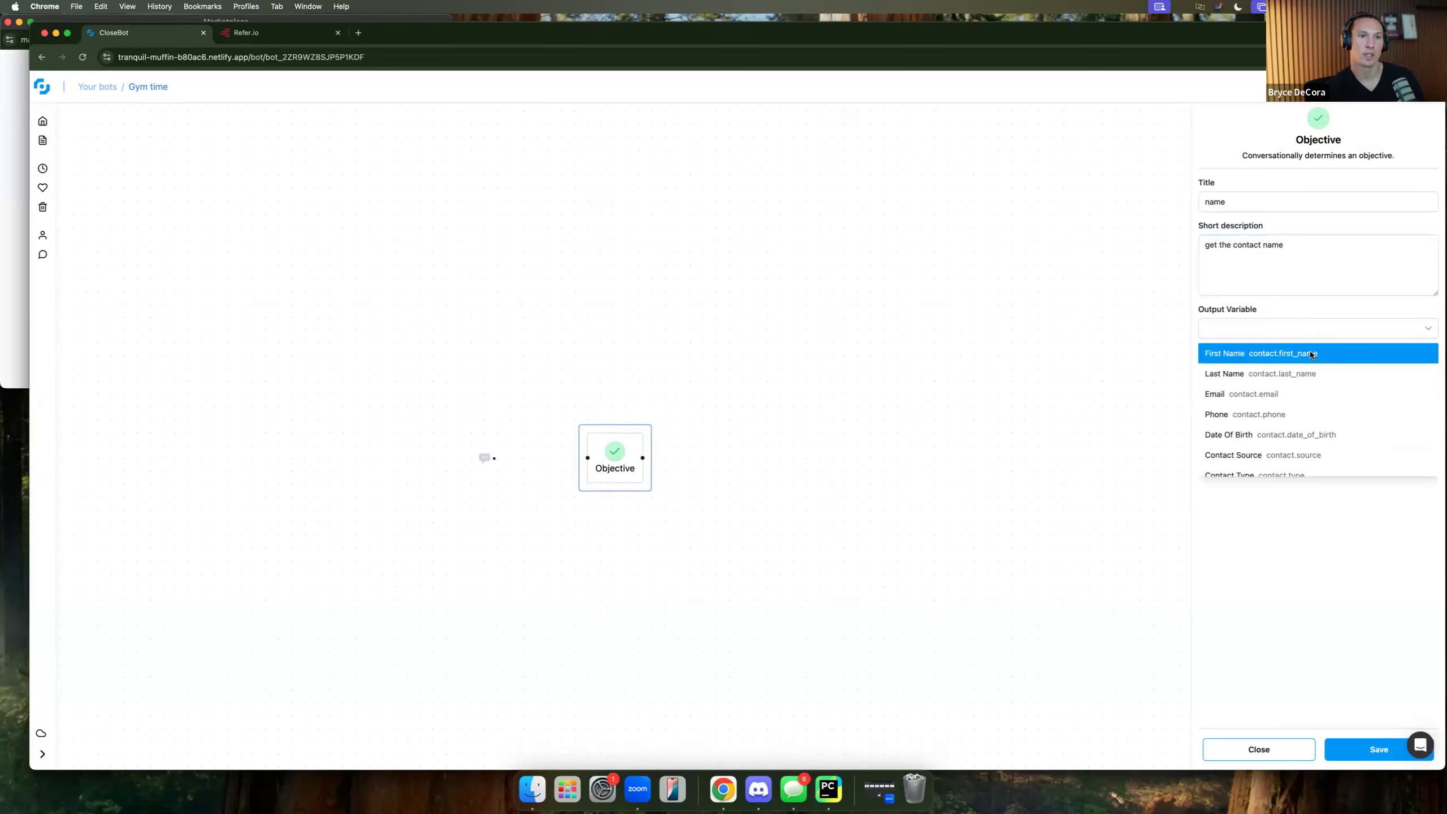
pyautogui.click(1310, 354)
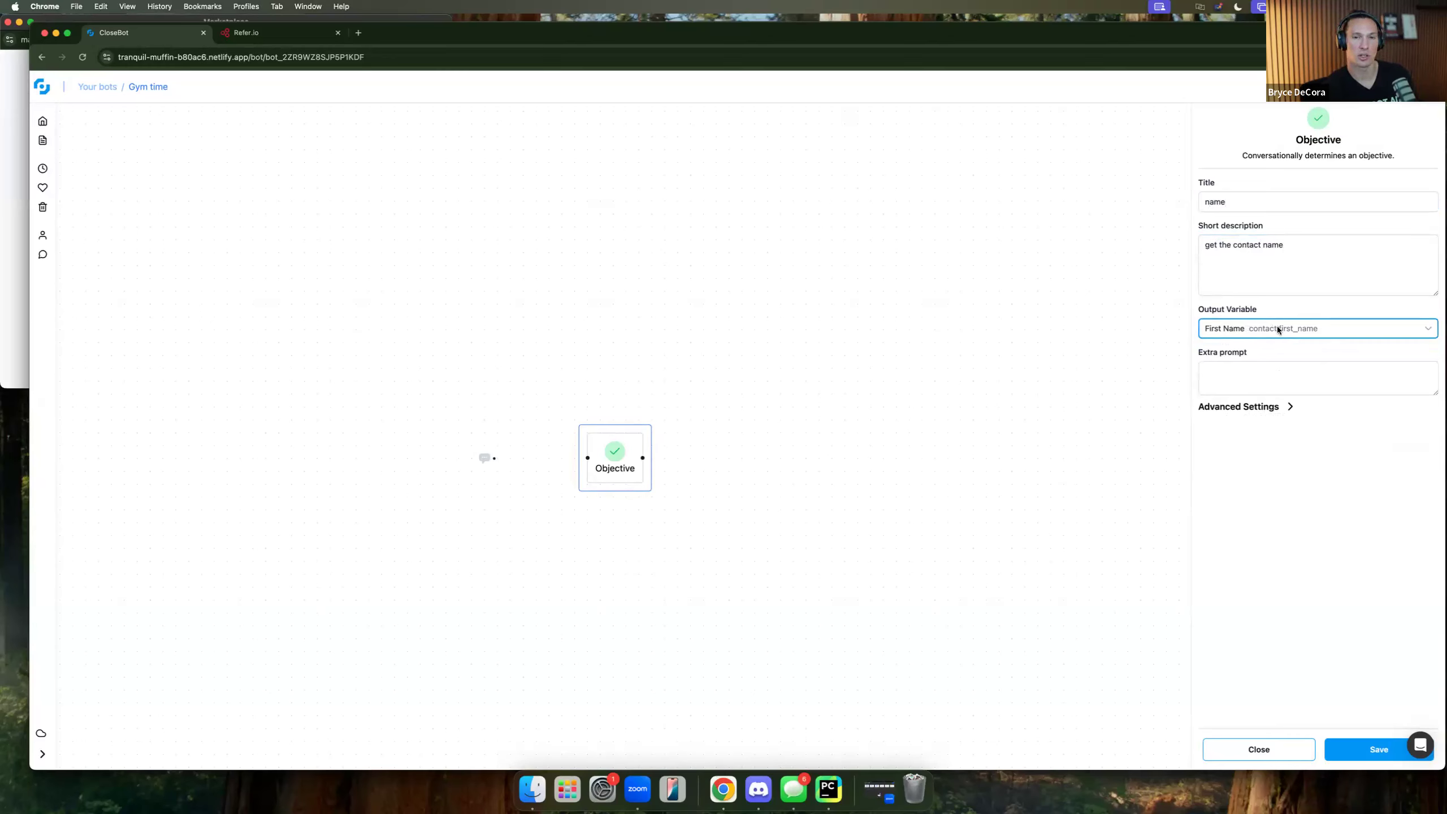
pyautogui.click(1275, 407)
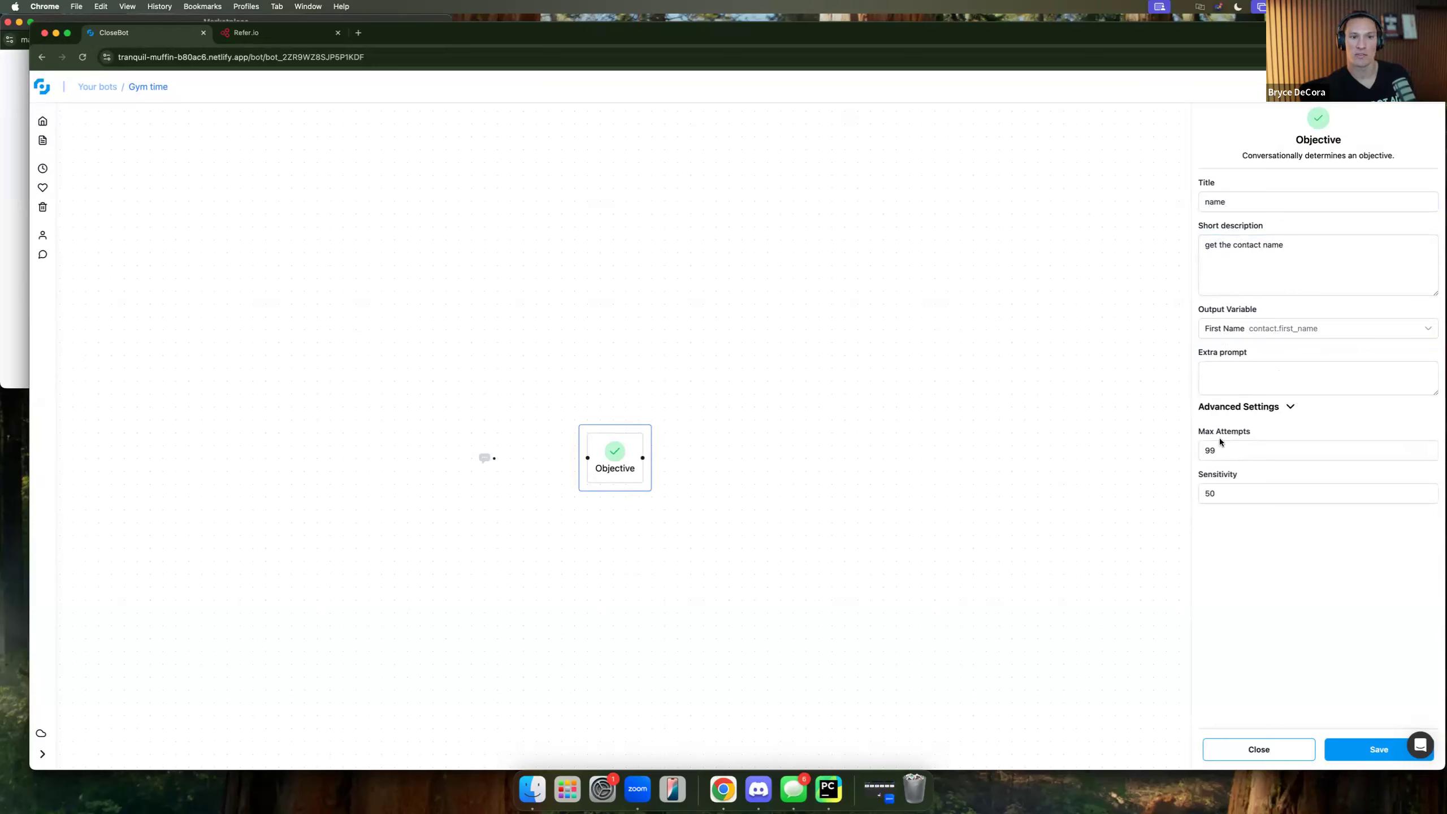
pyautogui.click(1271, 370)
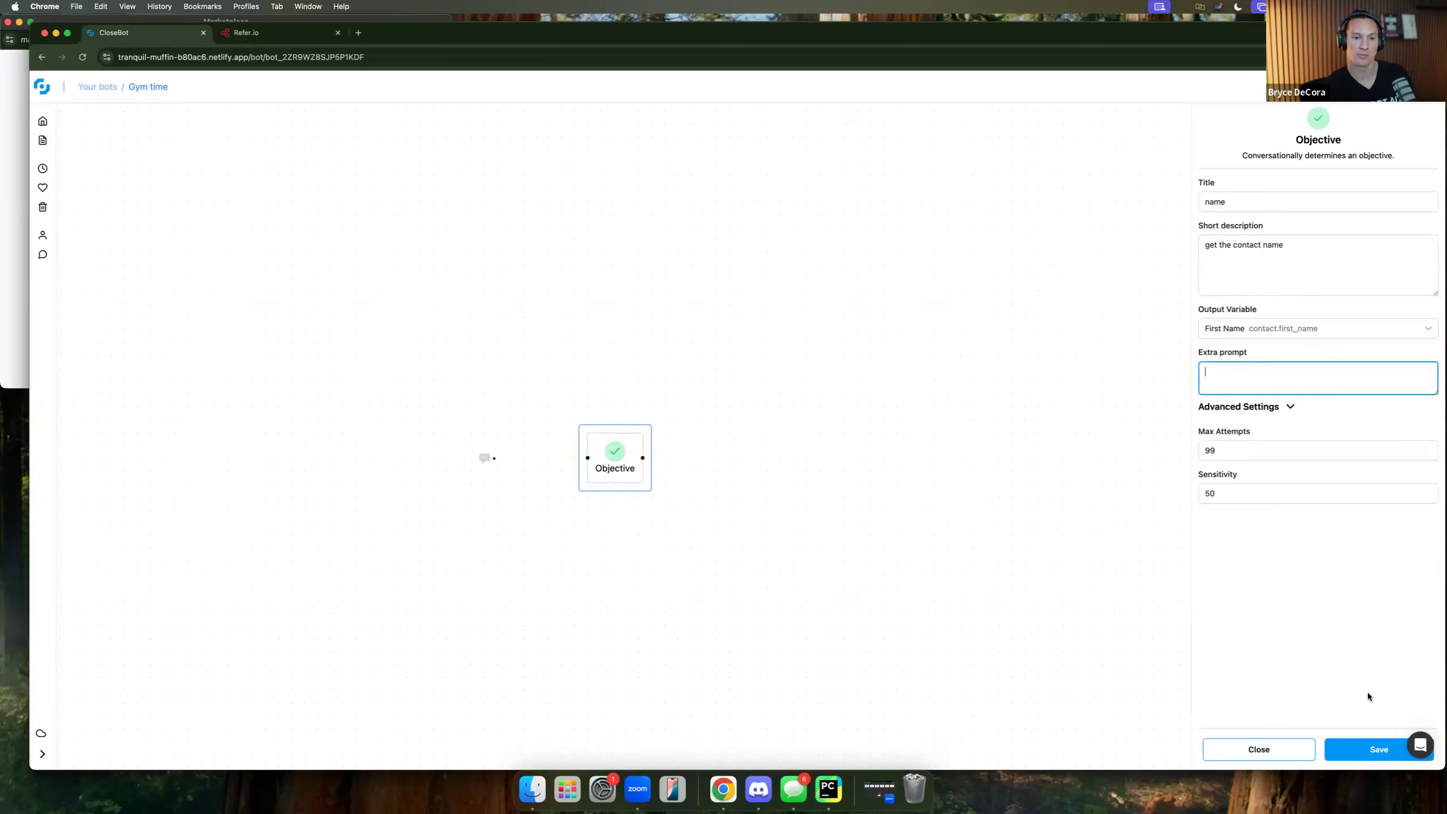
pyautogui.click(1370, 748)
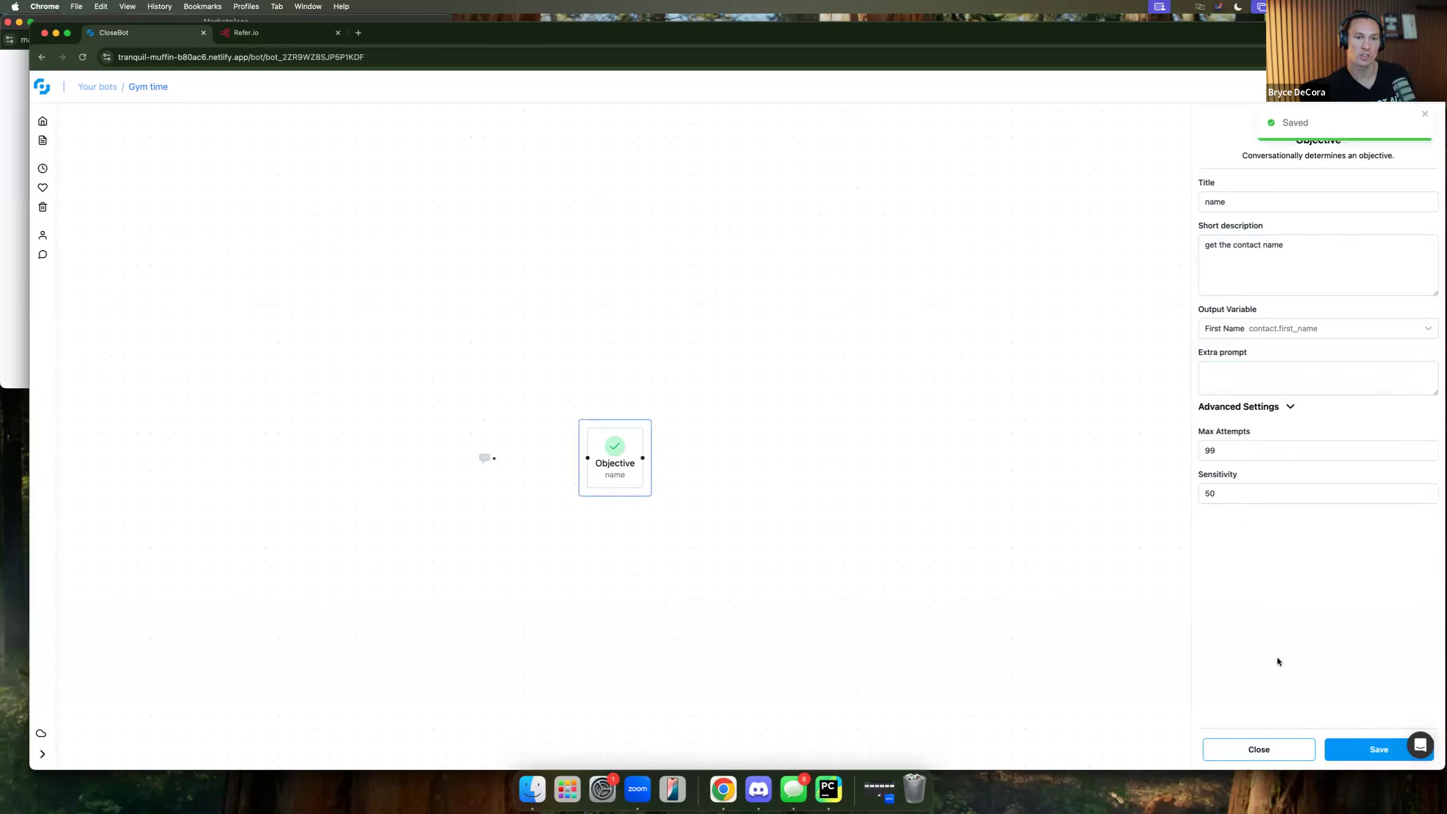
pyautogui.click(1277, 746)
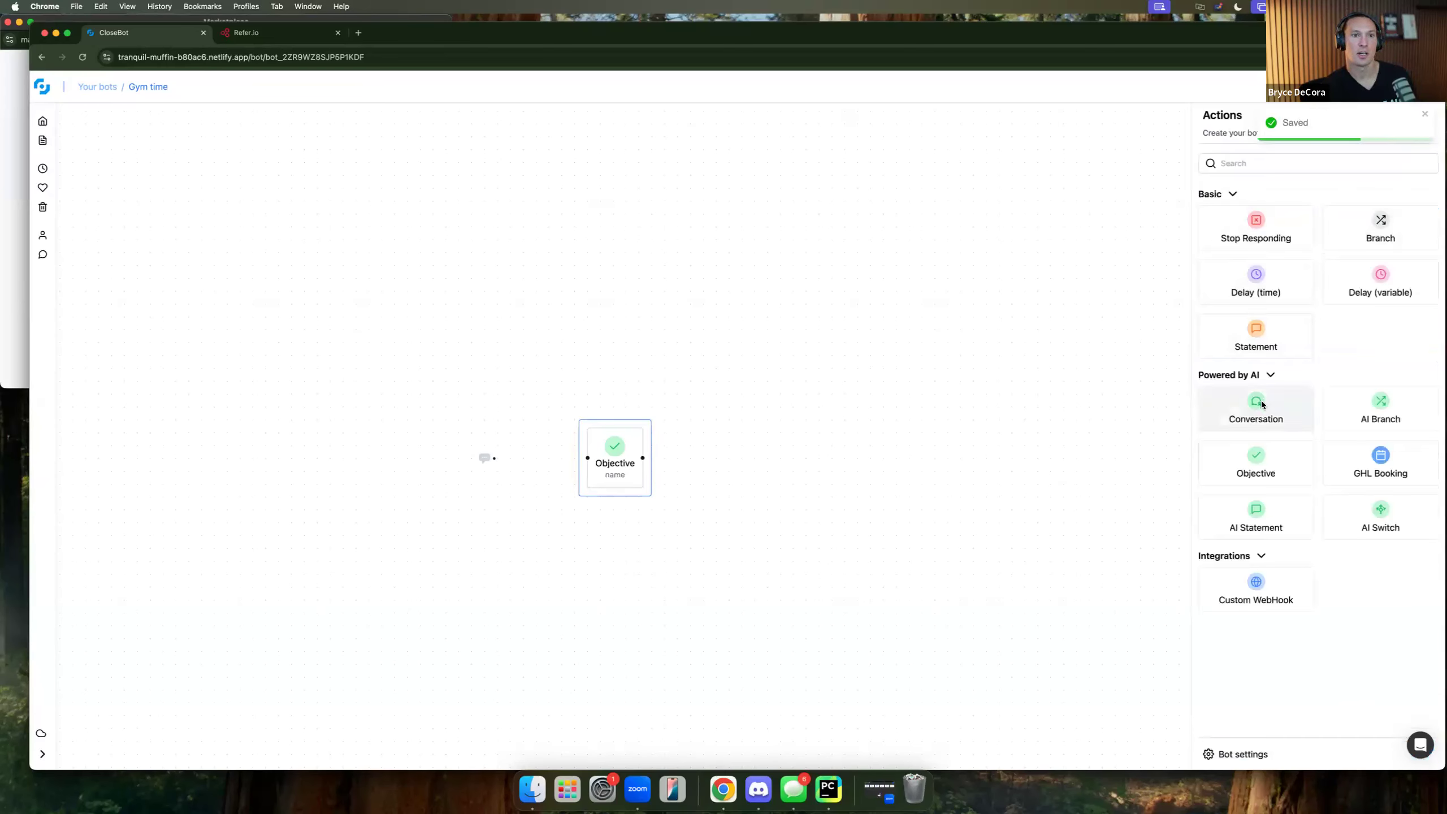
# Add an Objective titled 'email', described 'get the contact email address', outputting to Email.
pyautogui.moveTo(1276, 463); pyautogui.dragTo(796, 452)
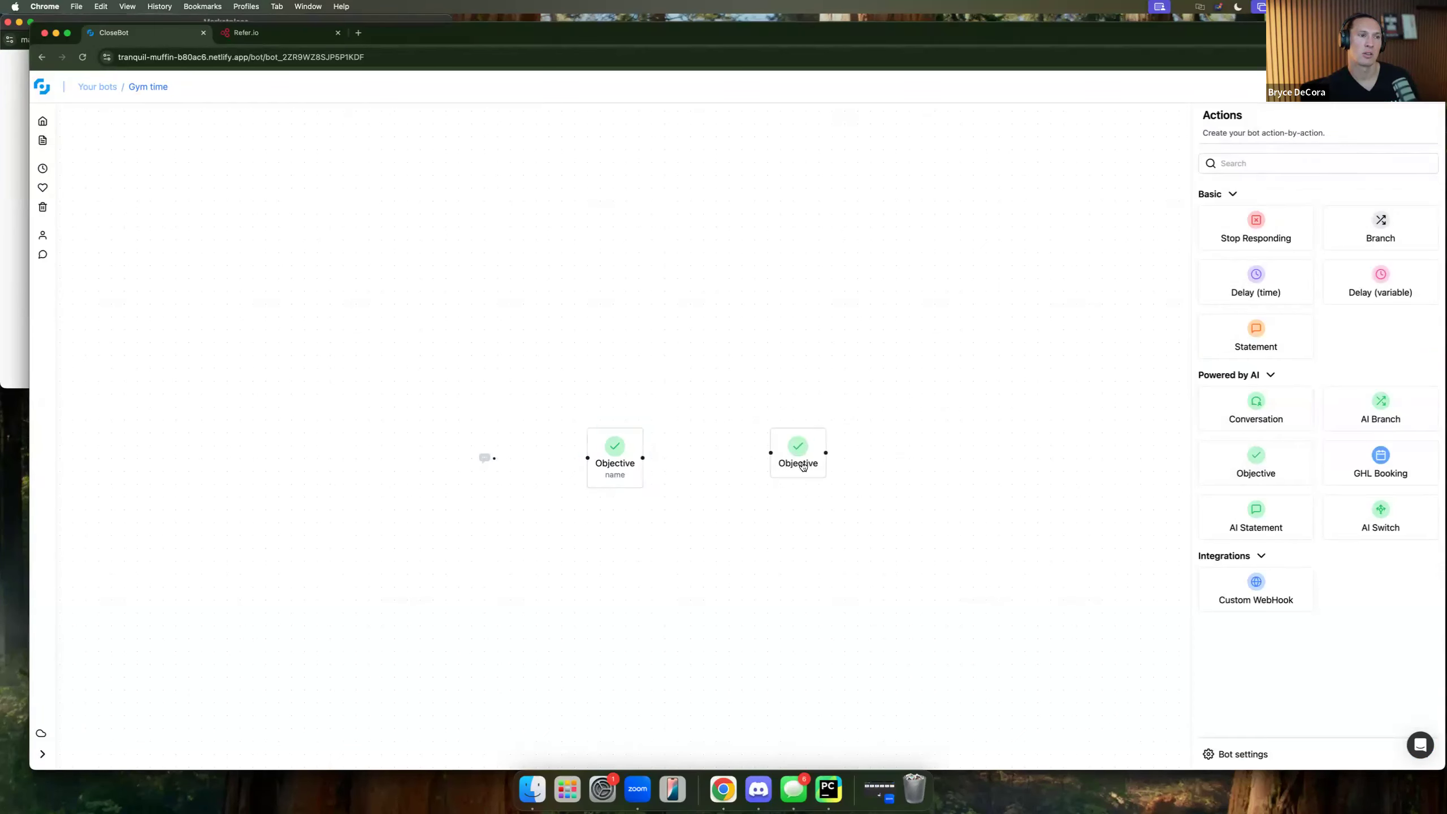
pyautogui.click(803, 466)
pyautogui.click(1282, 202)
pyautogui.write('email')
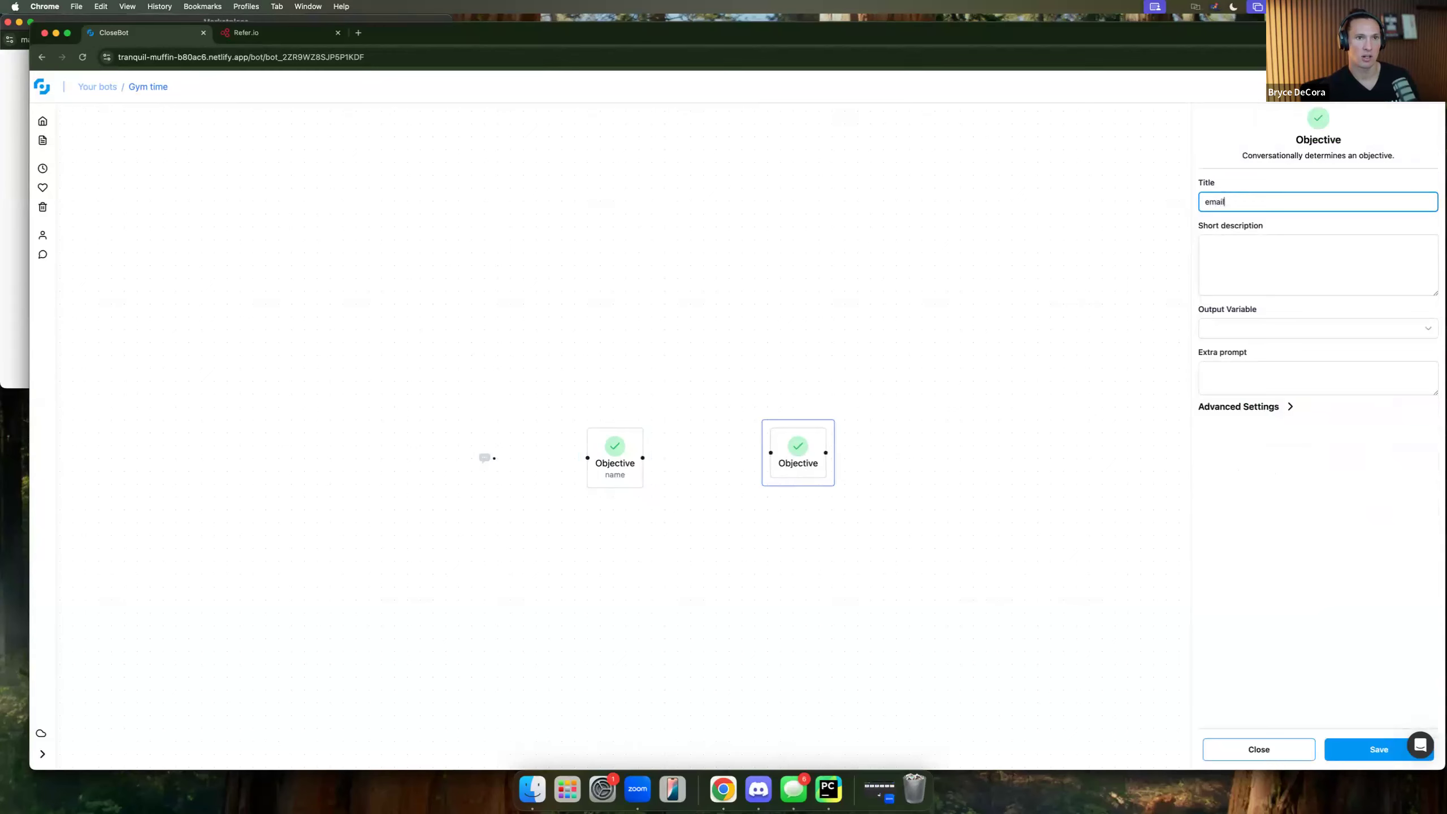
pyautogui.click(1287, 242)
pyautogui.write('g')
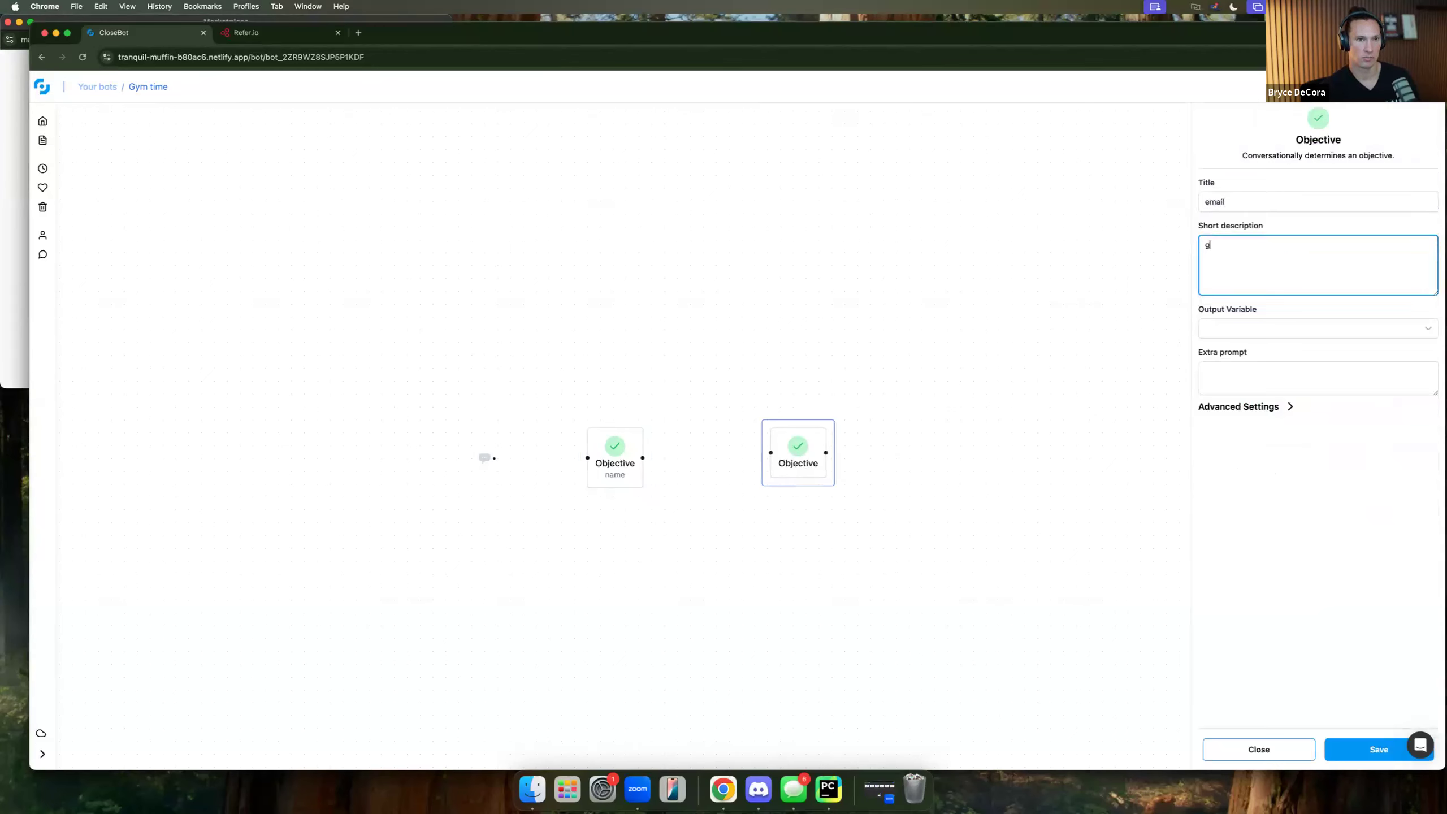
pyautogui.write('et the cont')
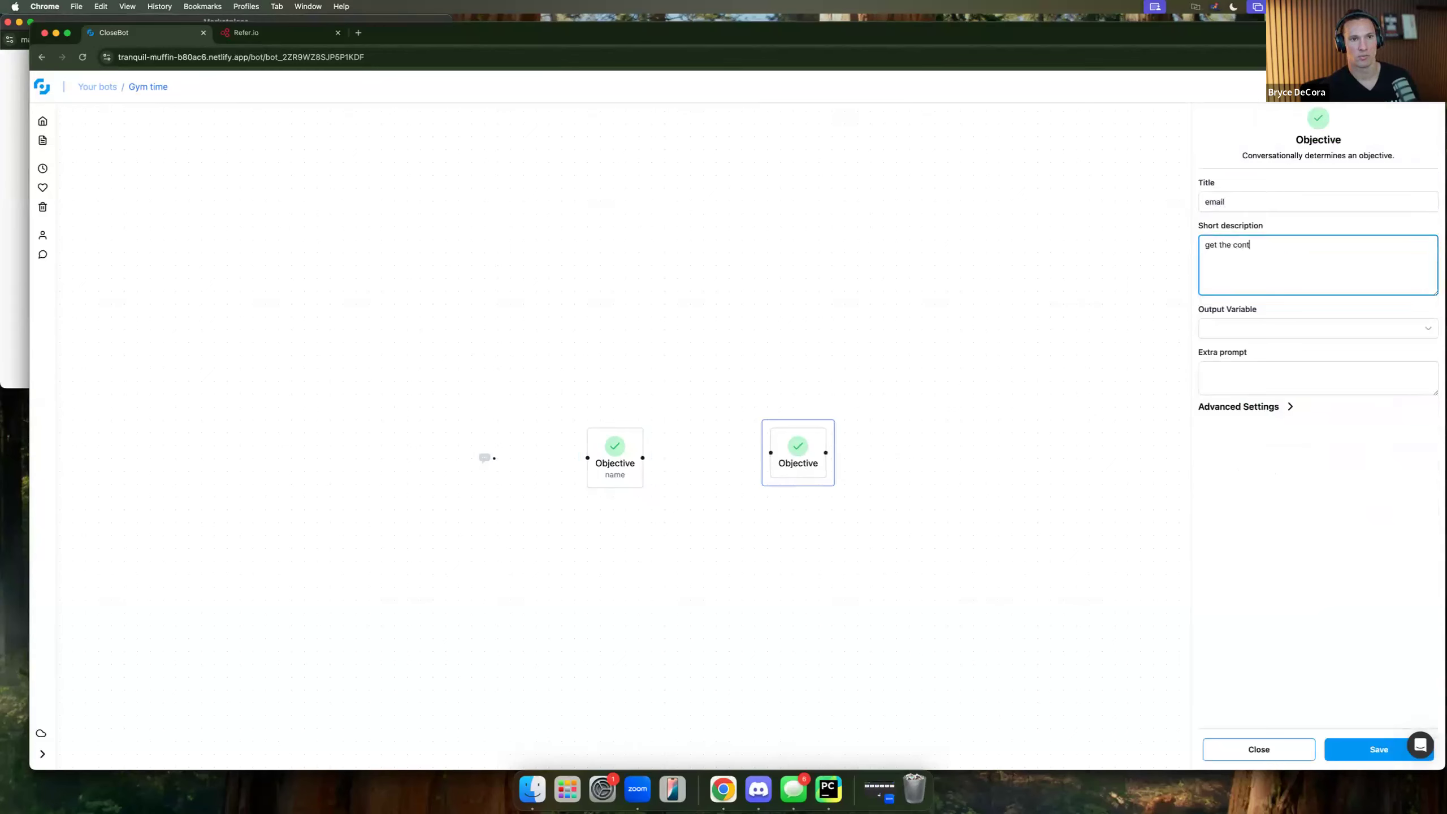
pyautogui.write('act email add')
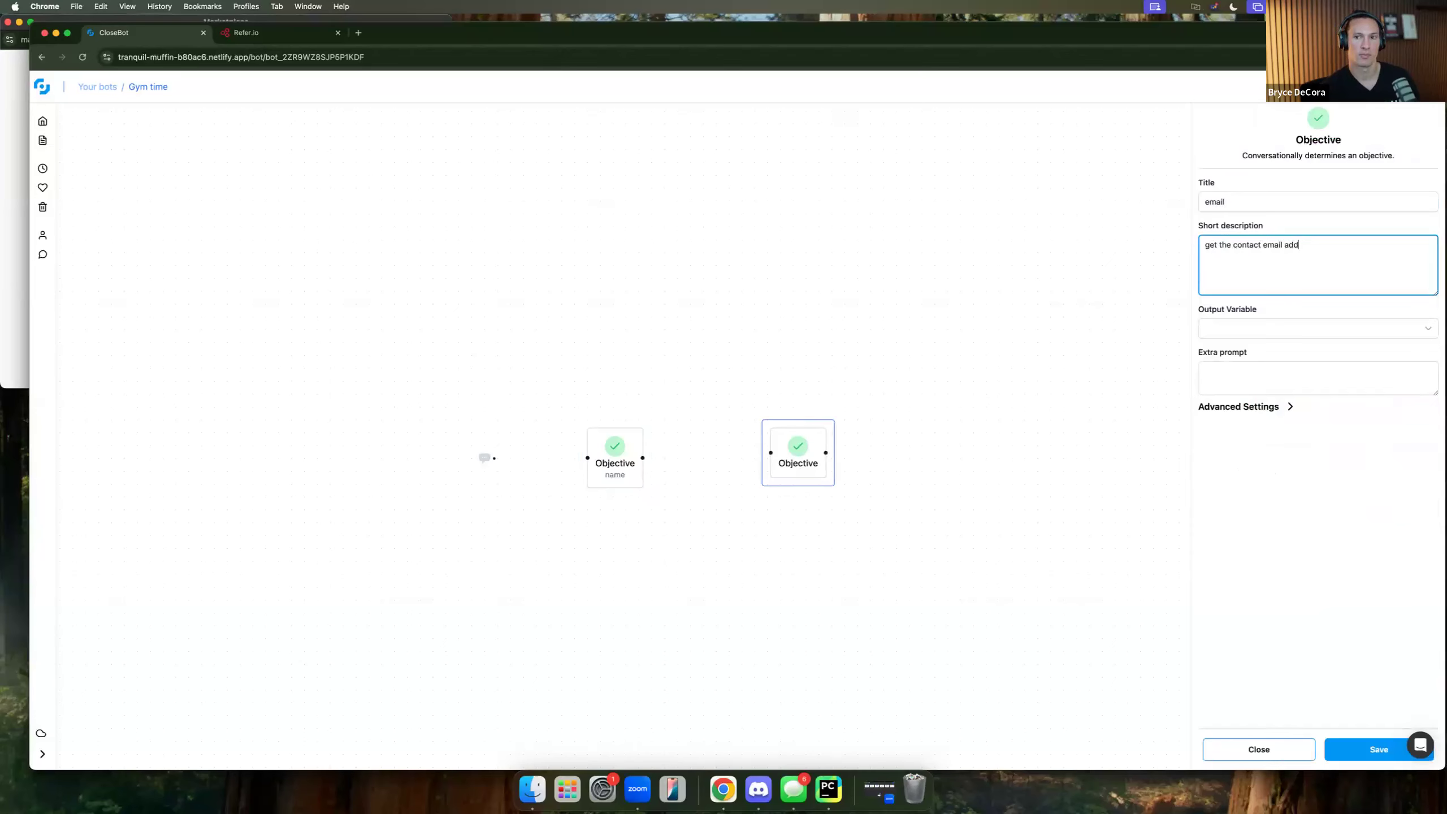
pyautogui.write('ress')
pyautogui.click(1266, 328)
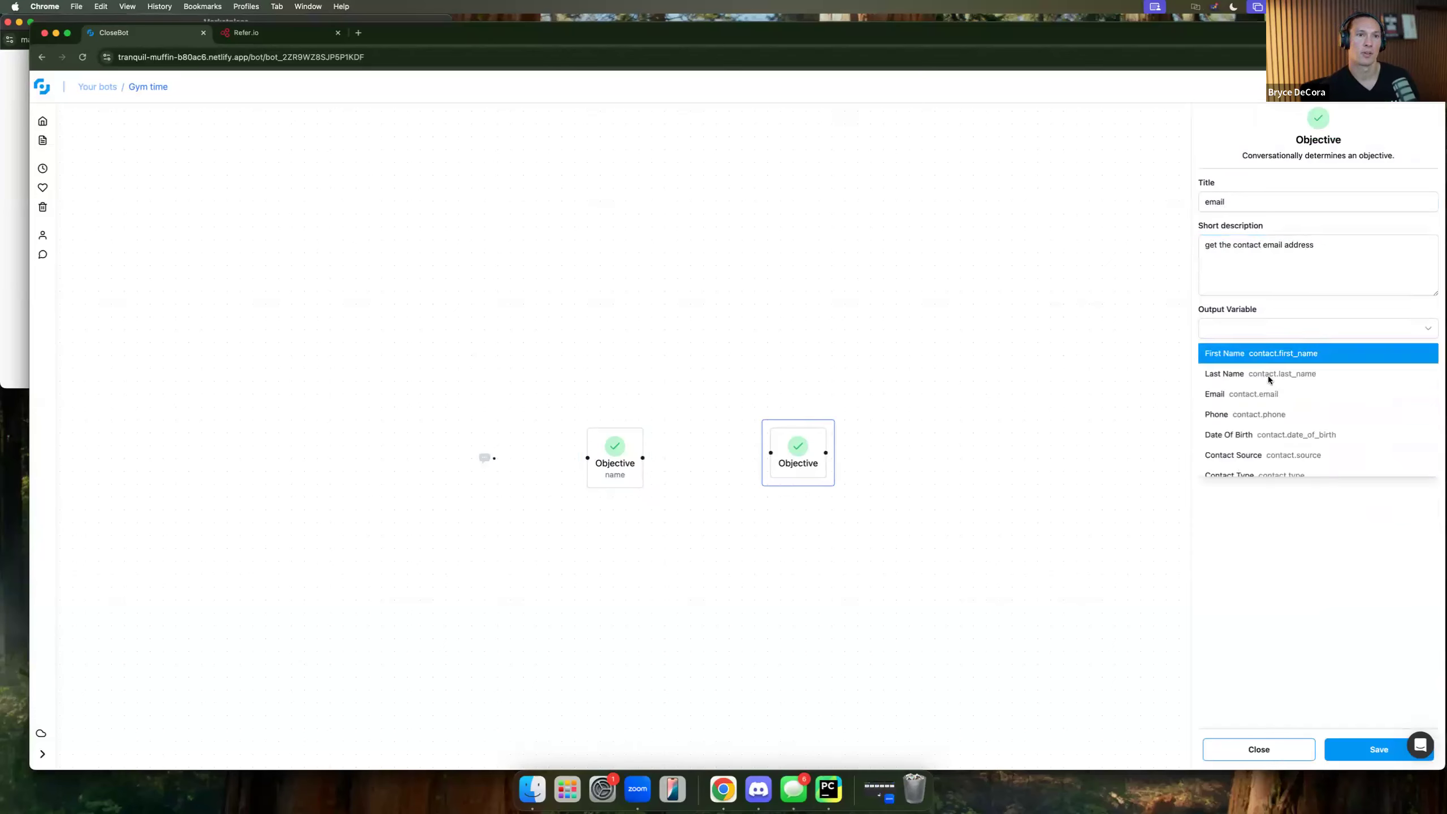
pyautogui.click(1270, 397)
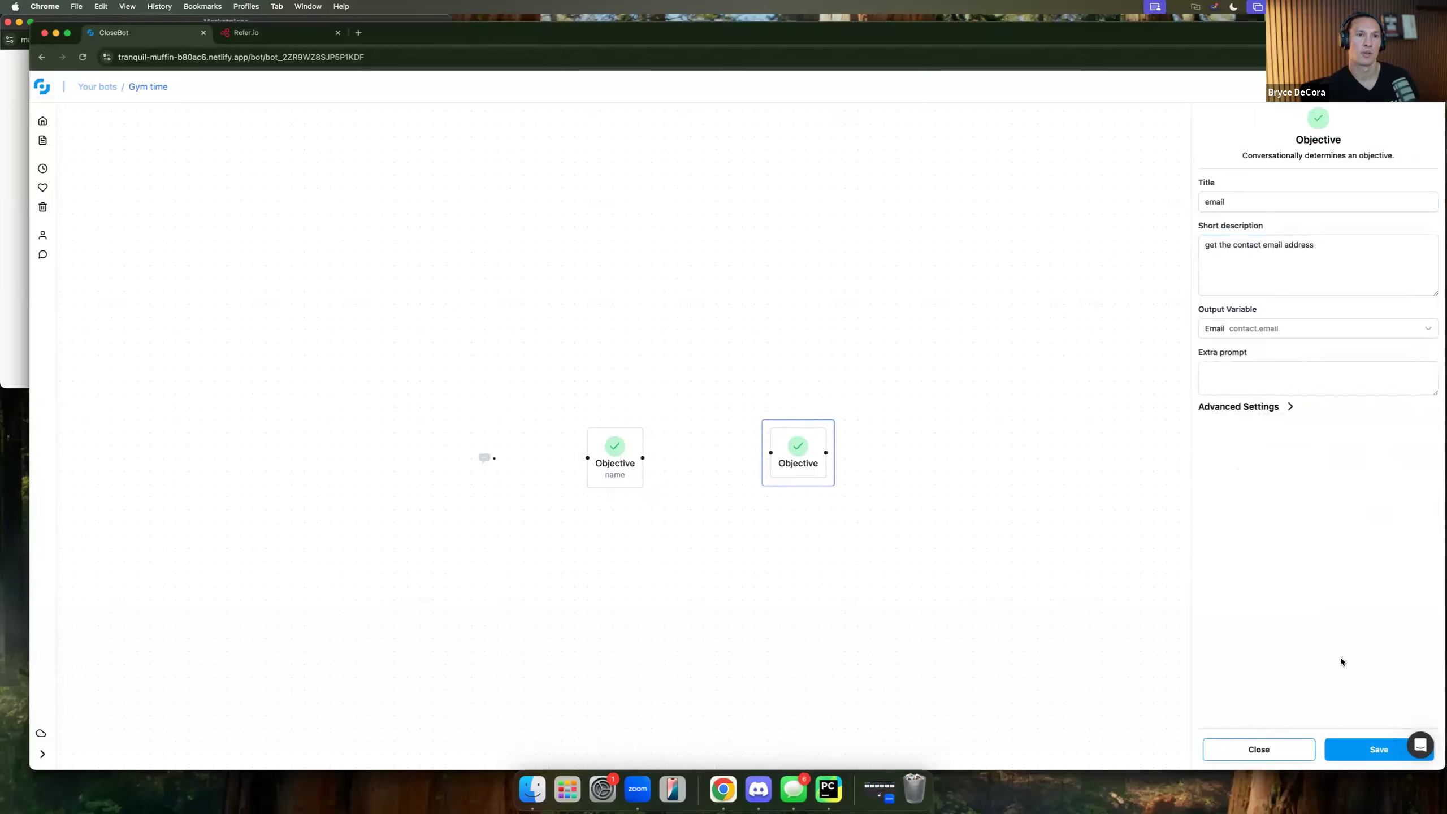
pyautogui.click(1276, 751)
# Reposition the email Objective, reconfirm Email as its output variable, and save it.
pyautogui.moveTo(799, 474); pyautogui.dragTo(769, 477)
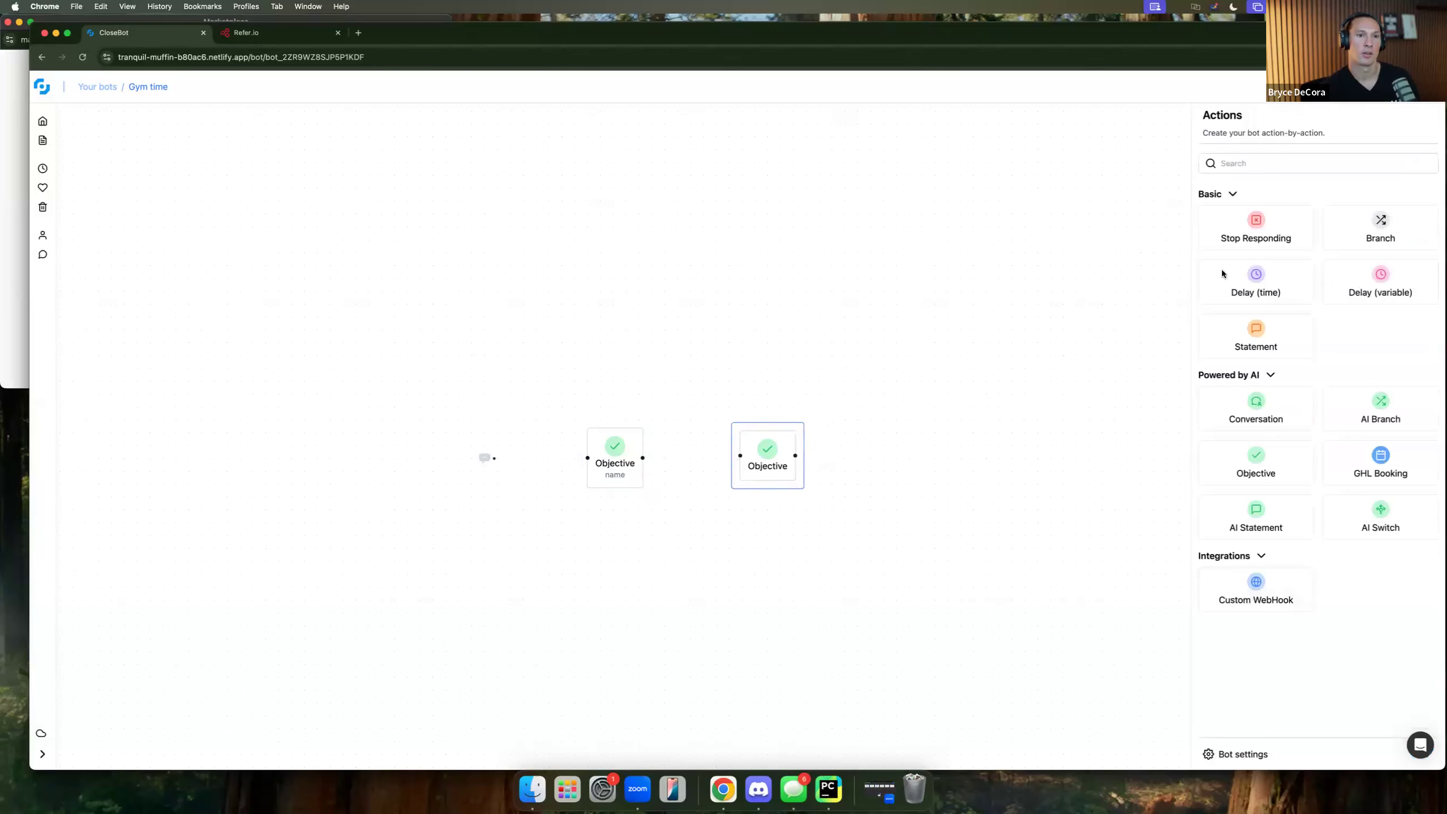
pyautogui.click(770, 467)
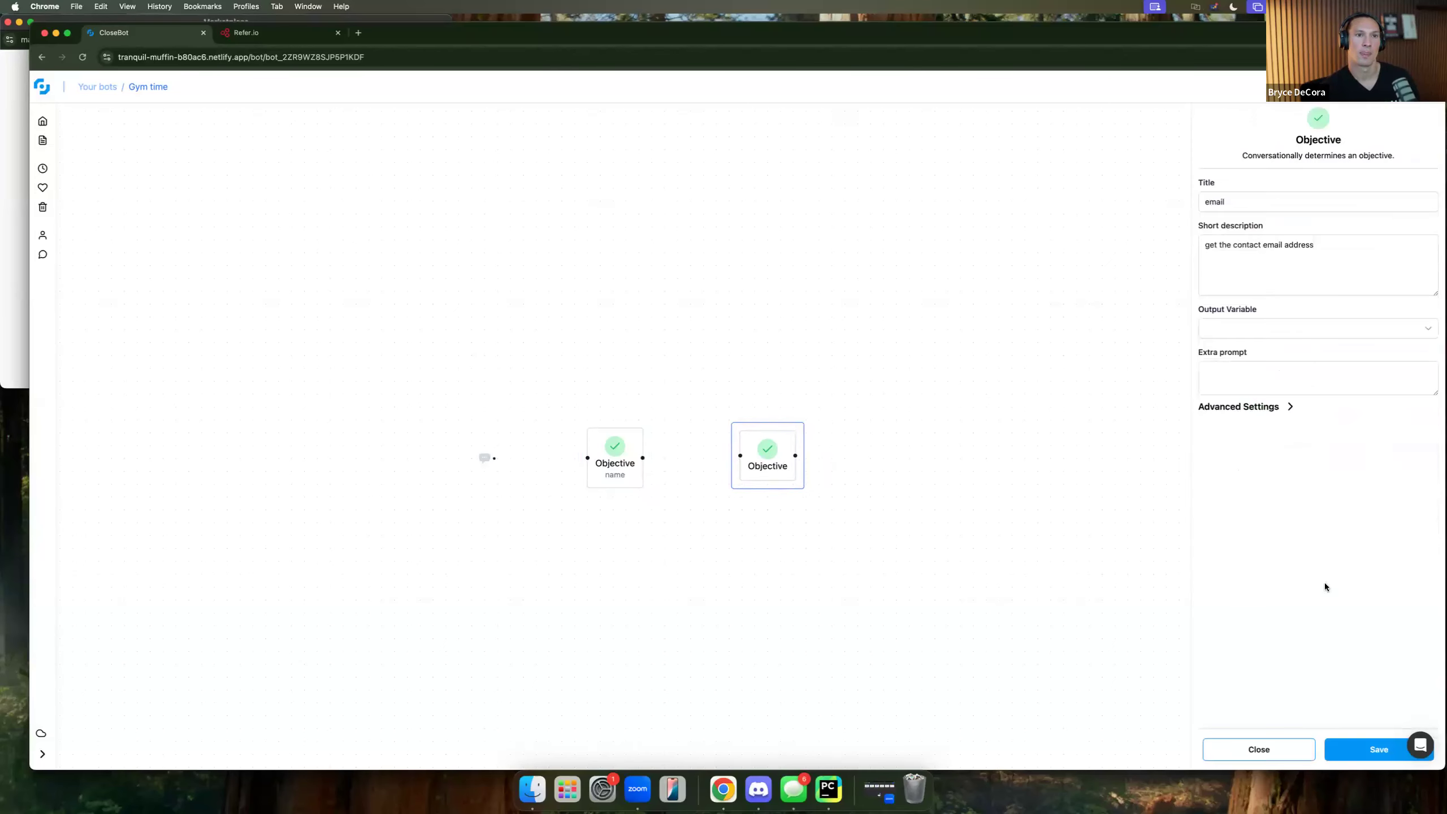
pyautogui.click(1262, 326)
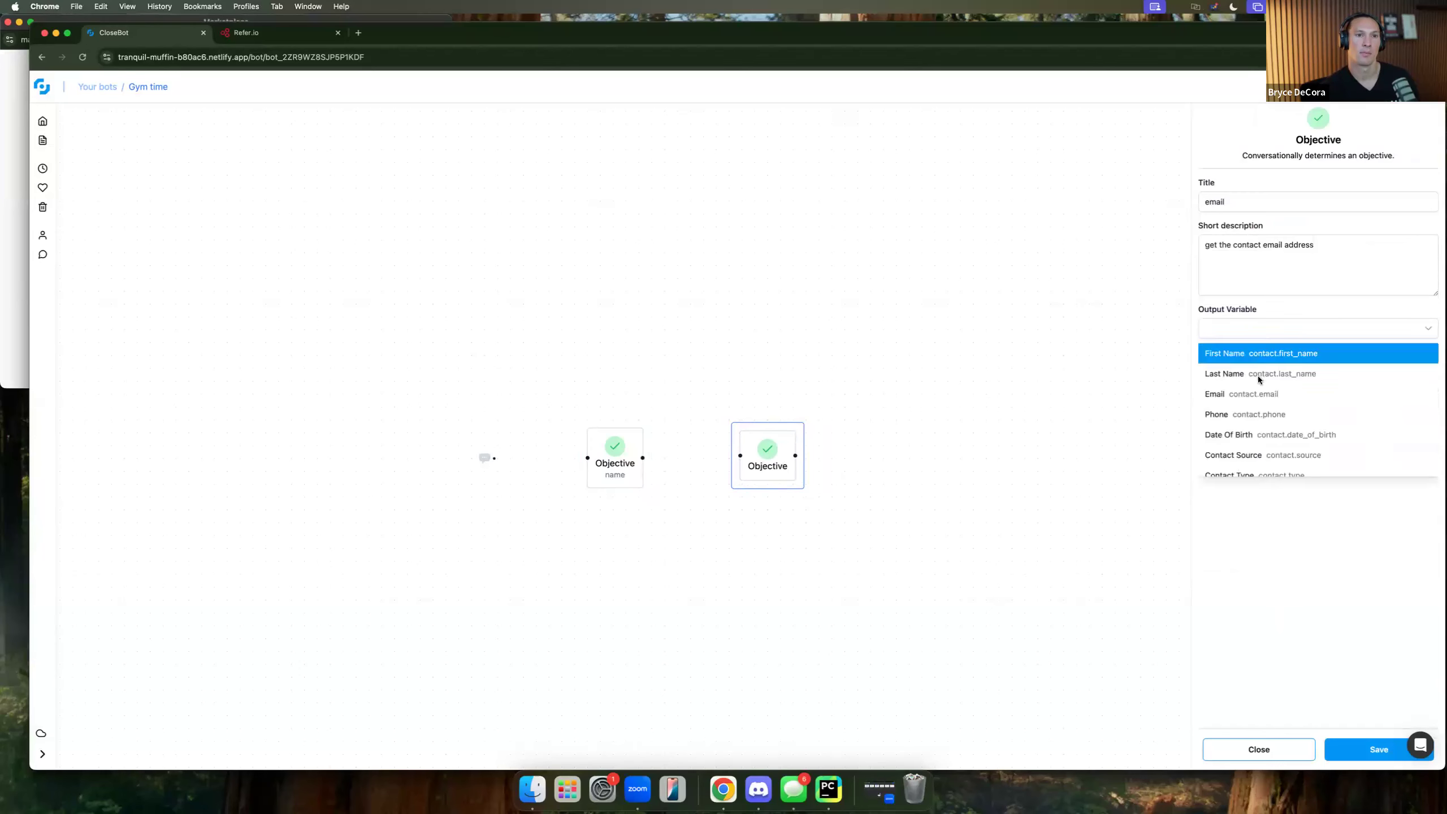
pyautogui.click(1262, 392)
pyautogui.click(1367, 748)
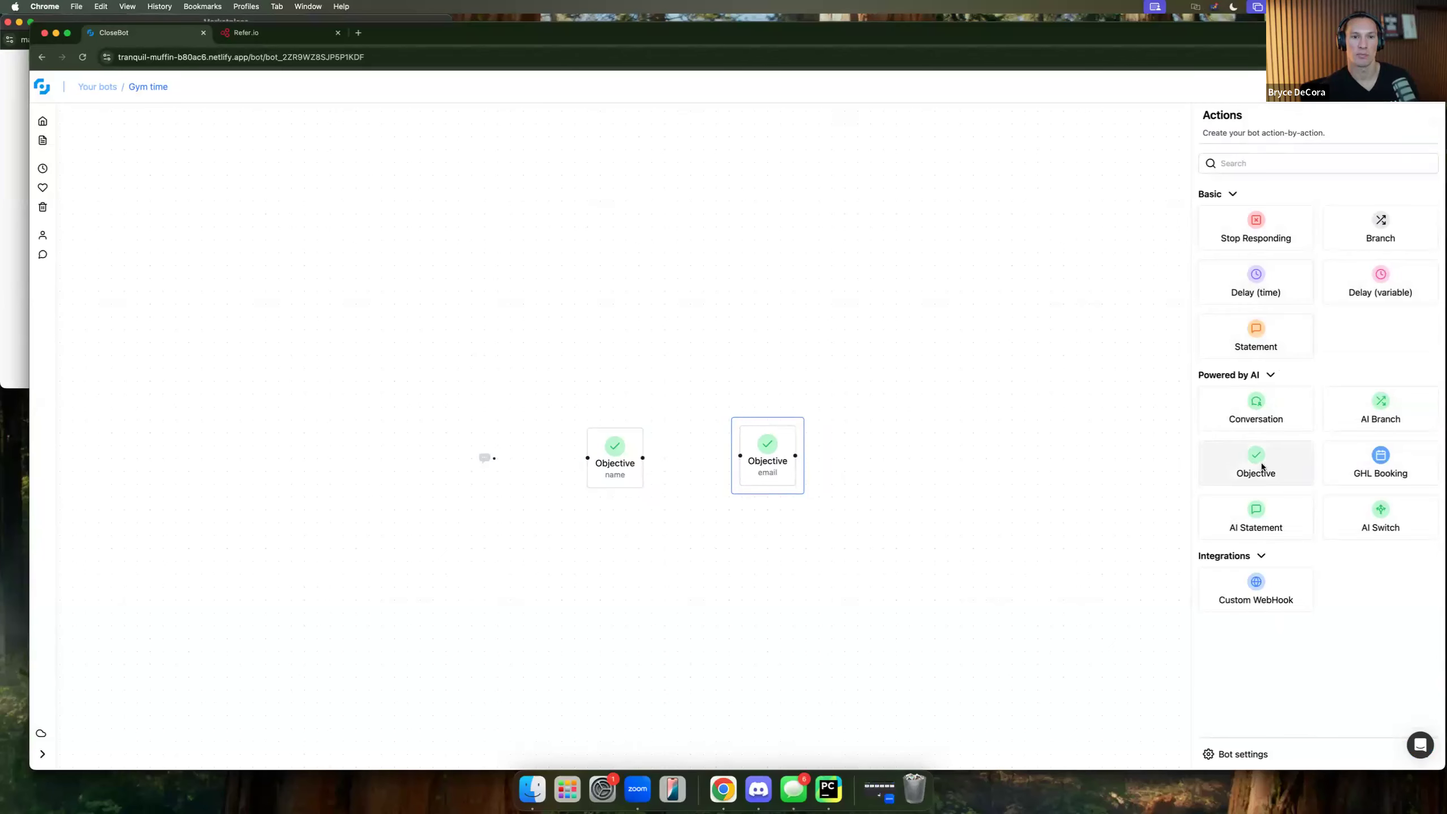
# Add an Objective 'reason for joining', described 'find out why they are wanting to join the gym', with no output variable.
pyautogui.moveTo(1269, 452); pyautogui.dragTo(933, 459)
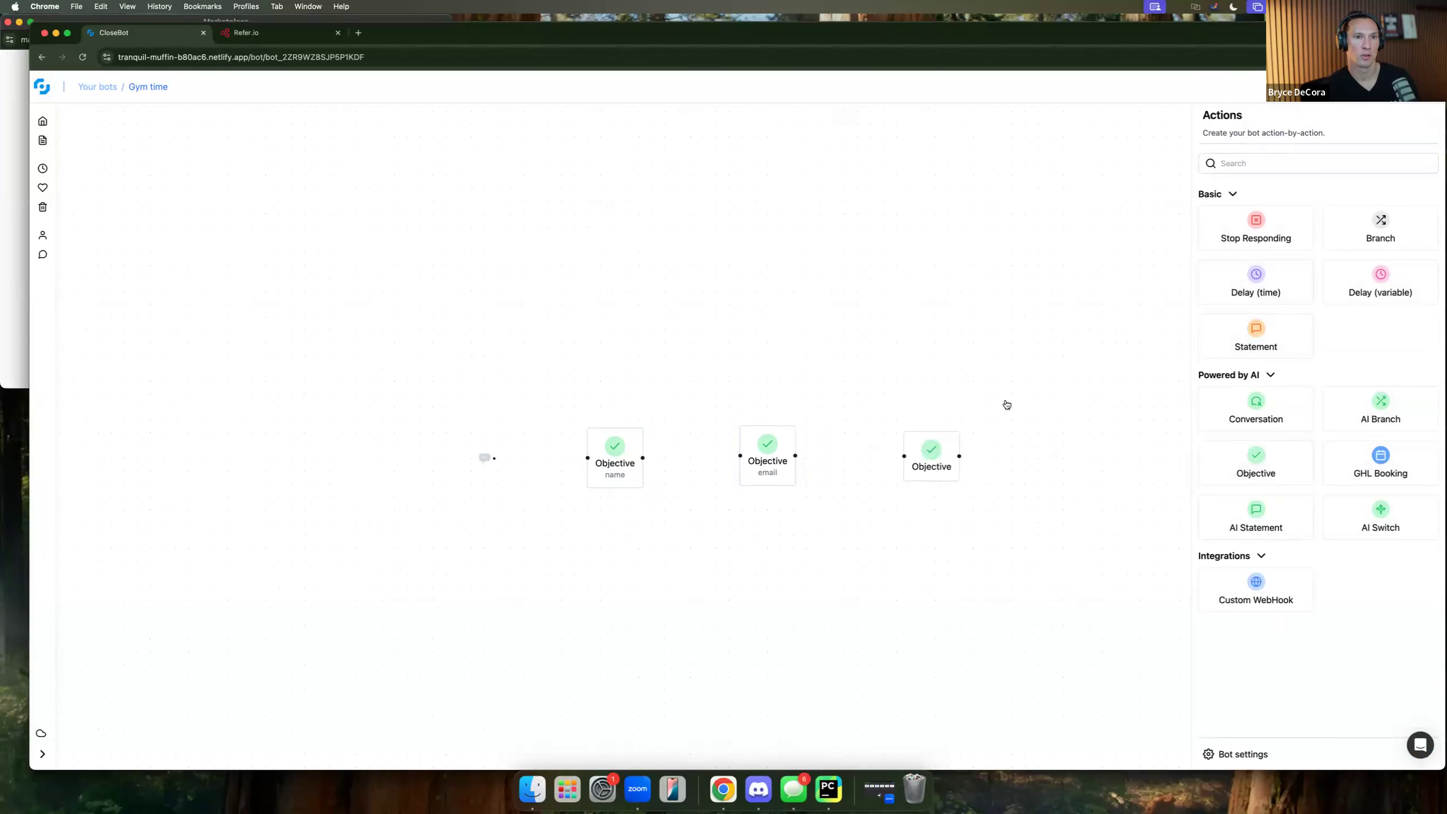
pyautogui.click(934, 454)
pyautogui.write('rea')
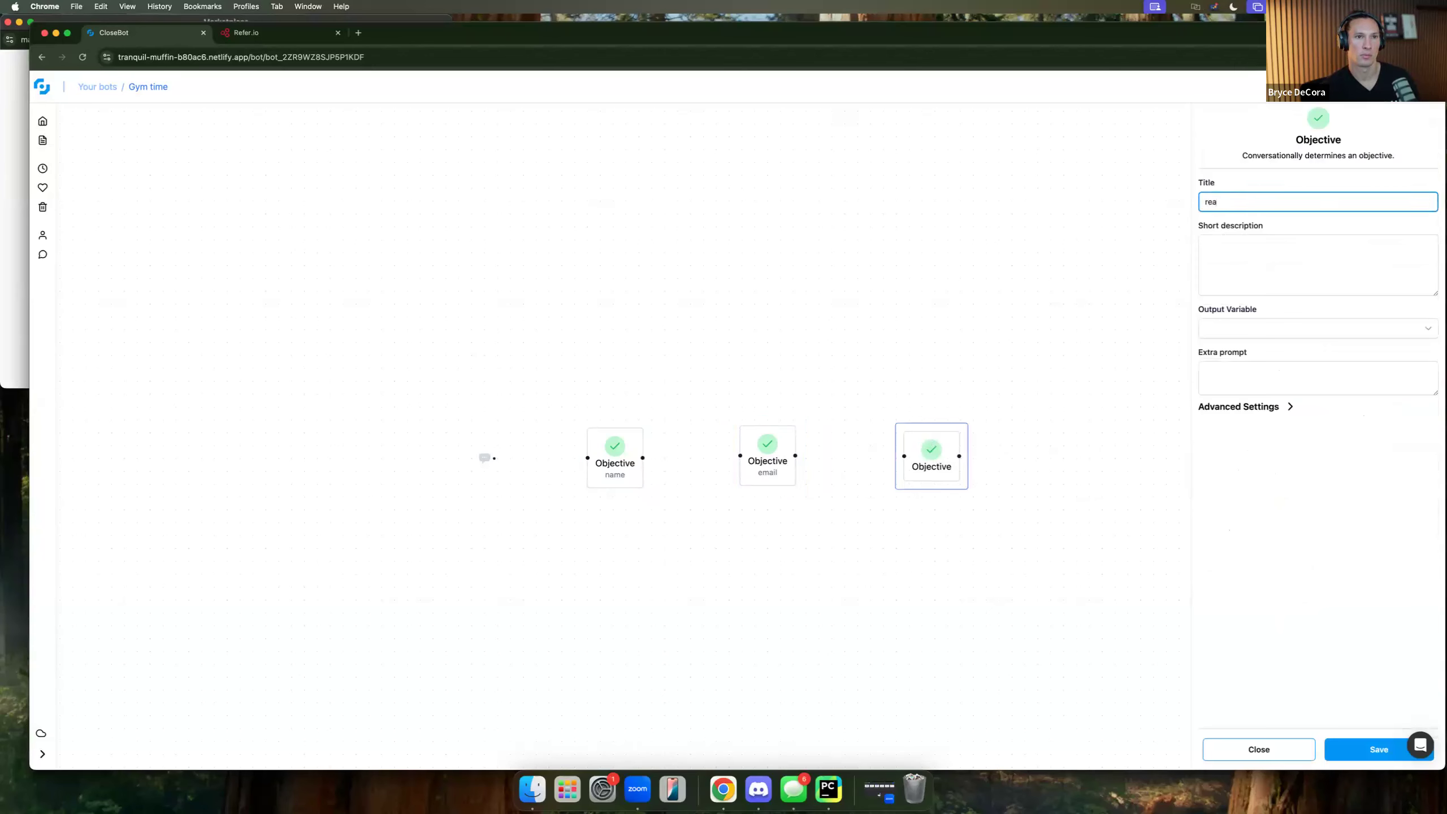
pyautogui.write('son for joining')
pyautogui.press('Tab')
pyautogui.write('find out ')
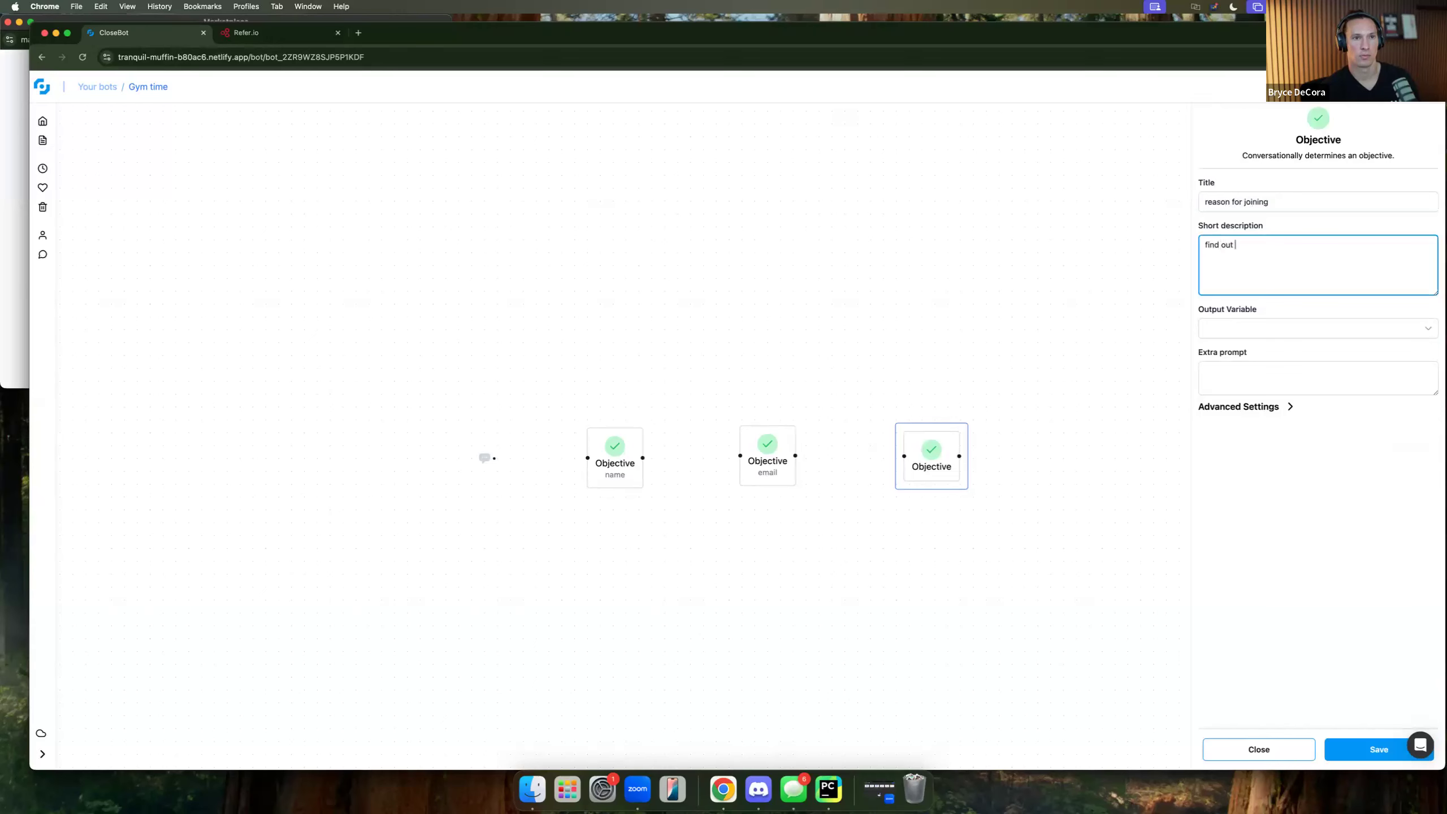
pyautogui.write('why they ar')
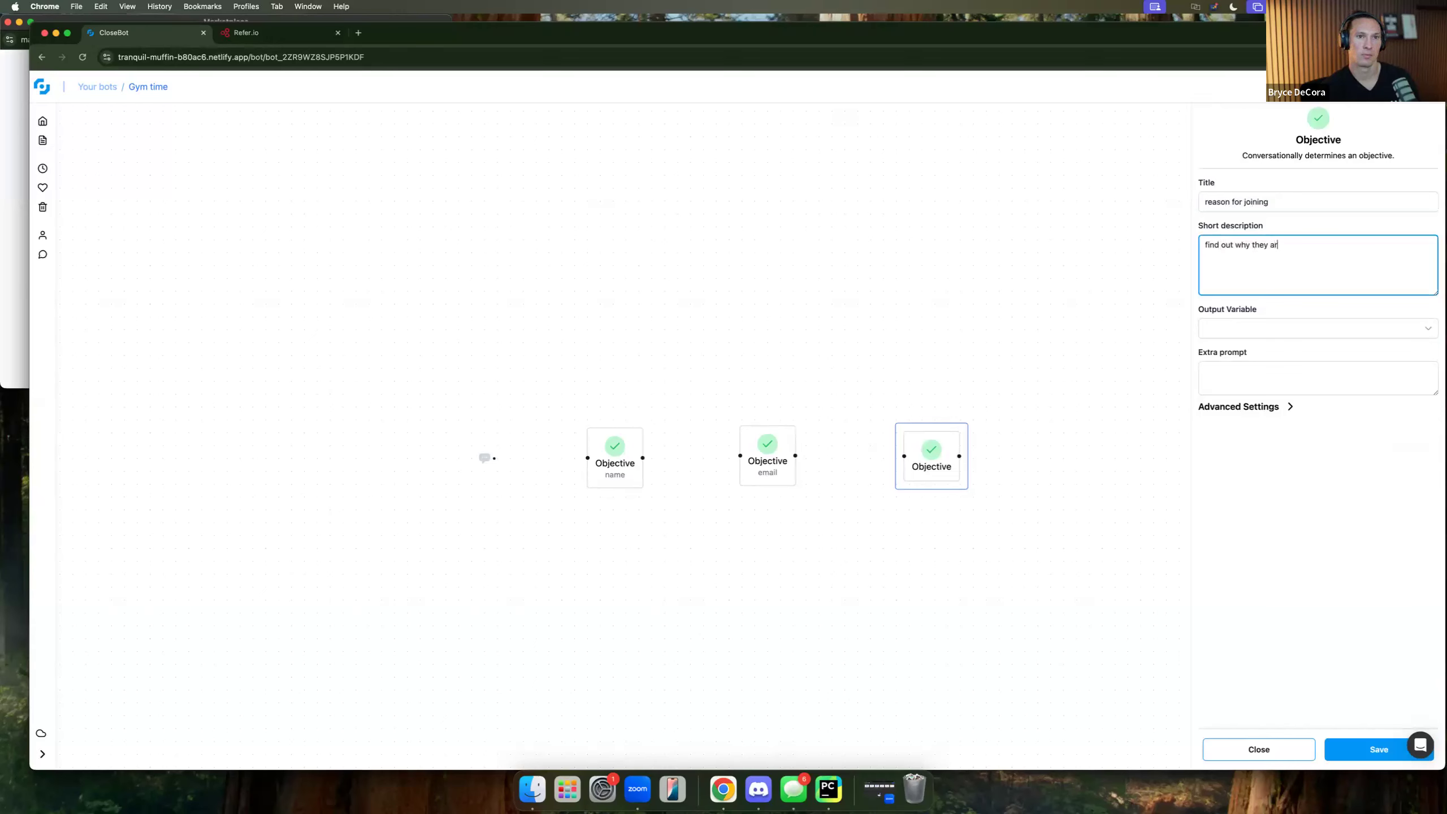
pyautogui.write('e wanting to join the gym')
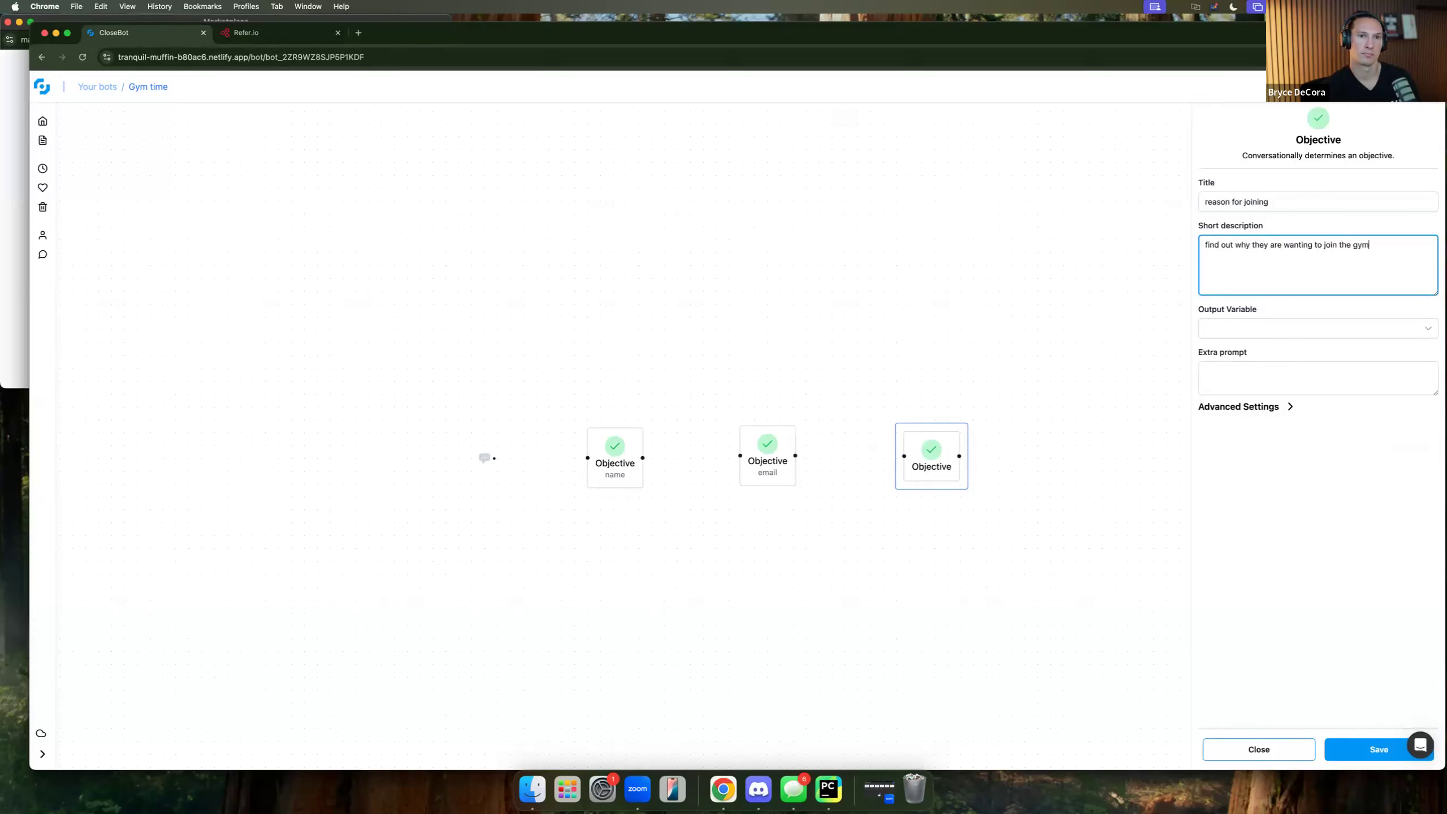
pyautogui.click(1251, 328)
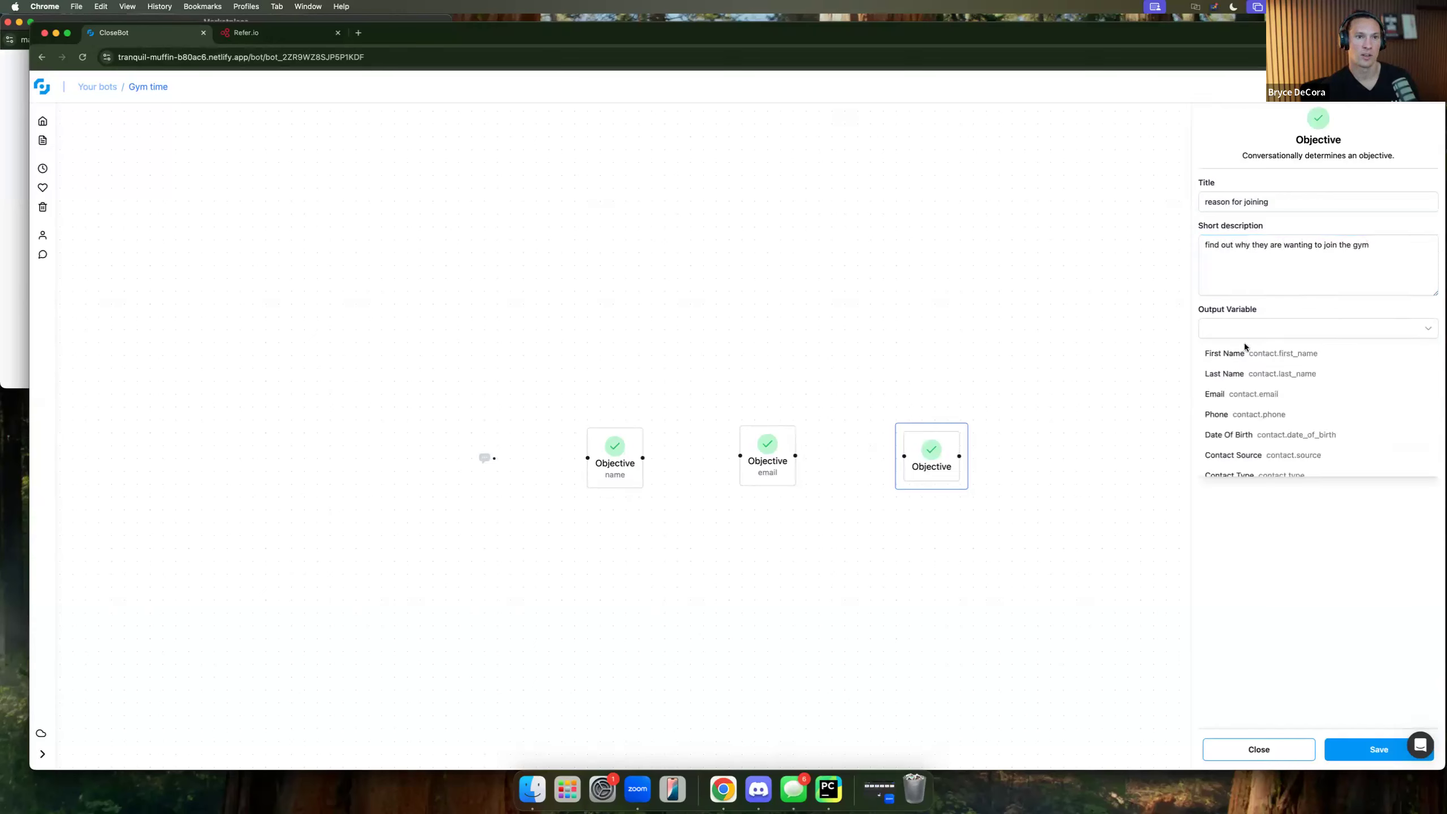
pyautogui.scroll(-5, 1282, 438)
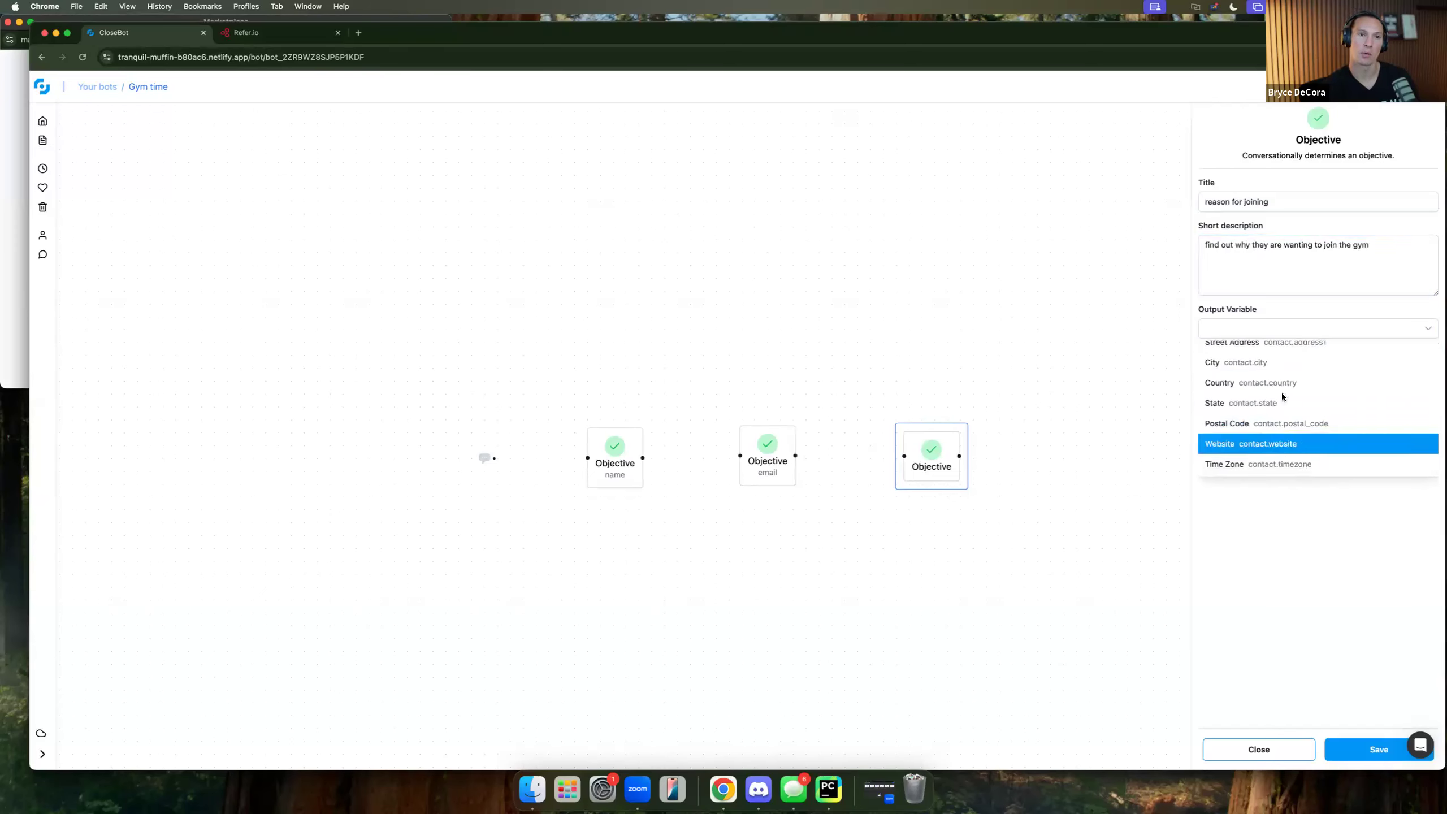
pyautogui.click(1377, 754)
pyautogui.click(1377, 753)
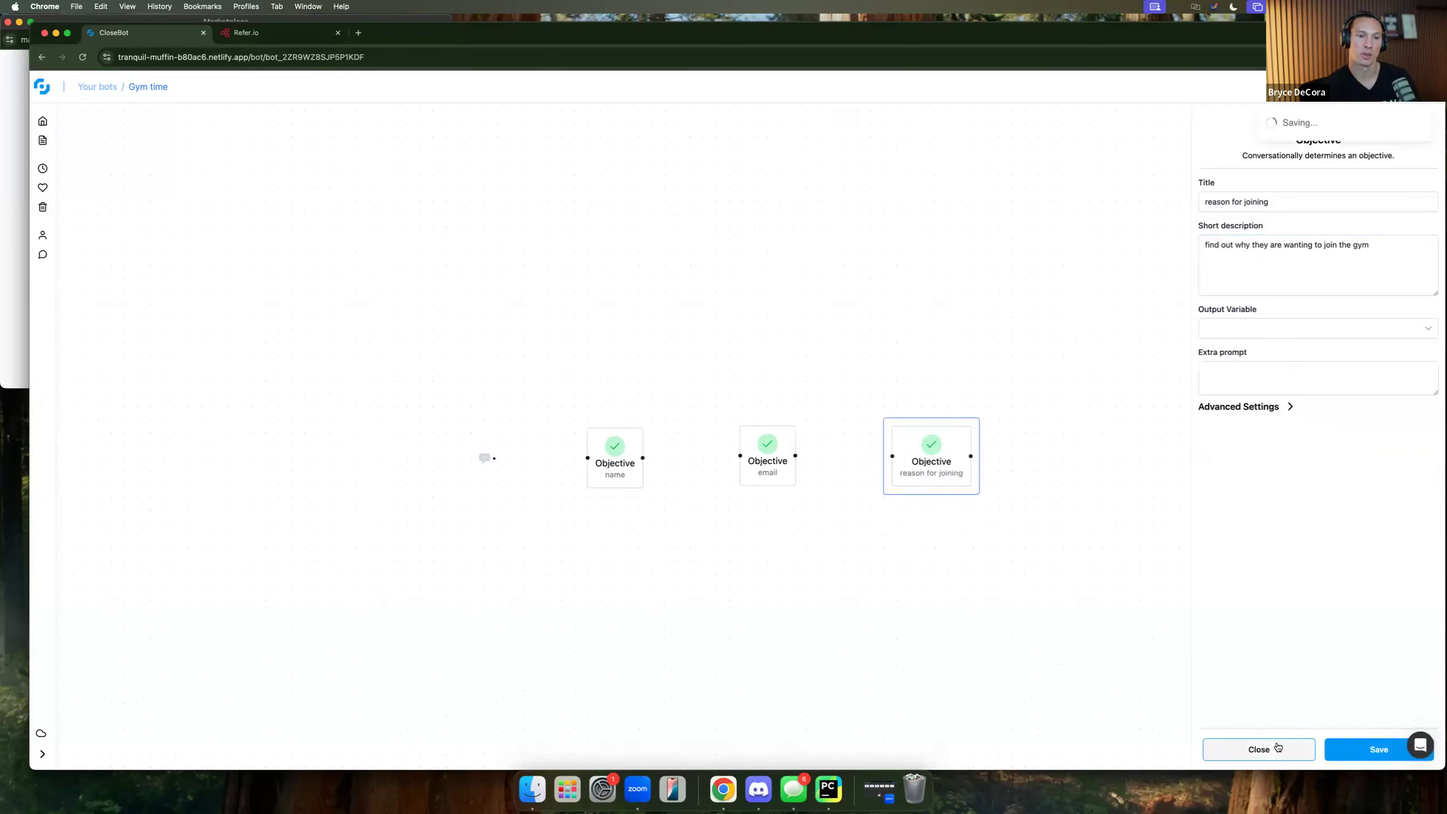
pyautogui.click(1295, 745)
pyautogui.hscroll(5, 920, 614)
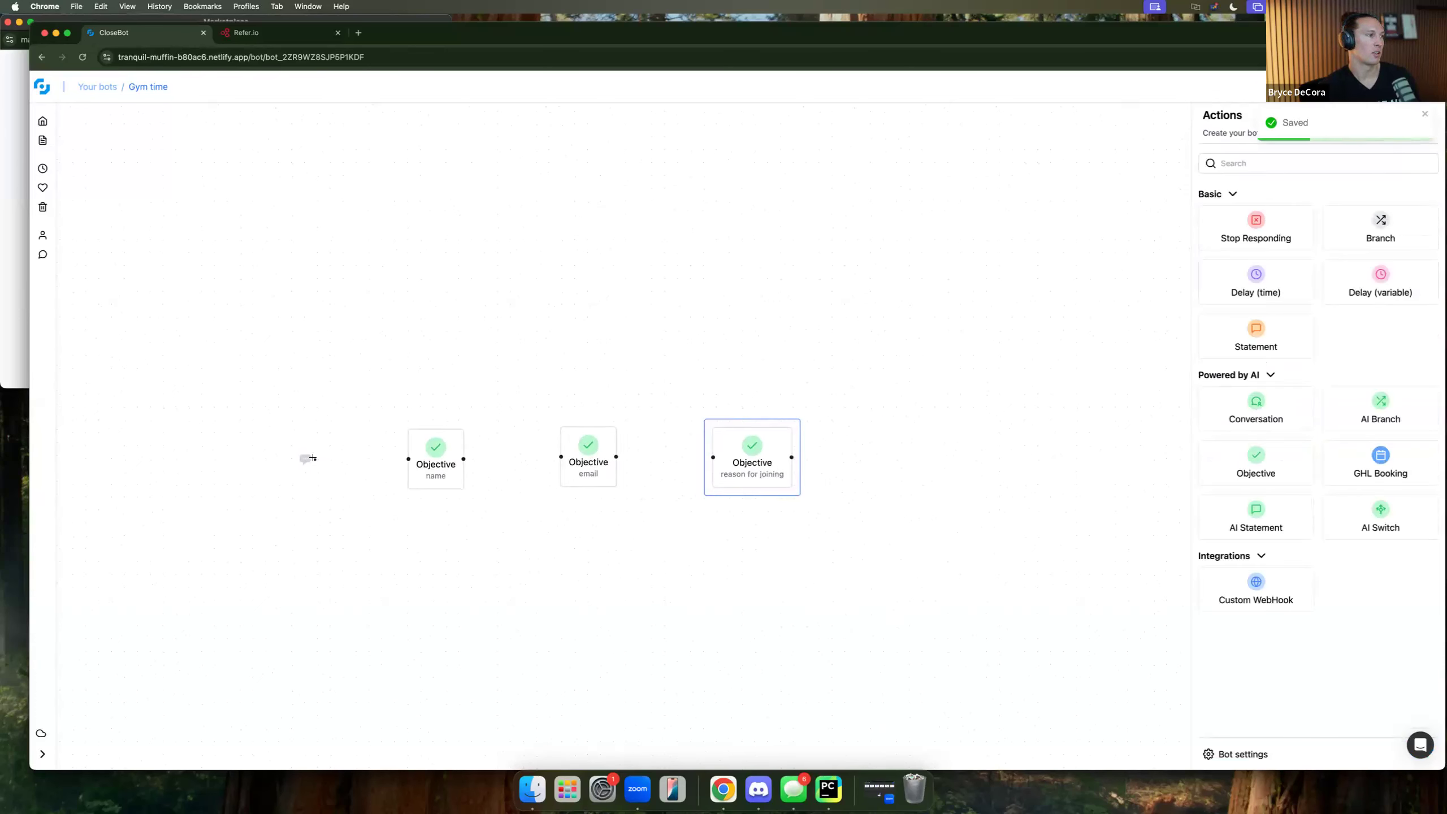
# Link the start to the name Objective and delete the name→email and email→reason links.
pyautogui.moveTo(315, 460); pyautogui.dragTo(740, 459)
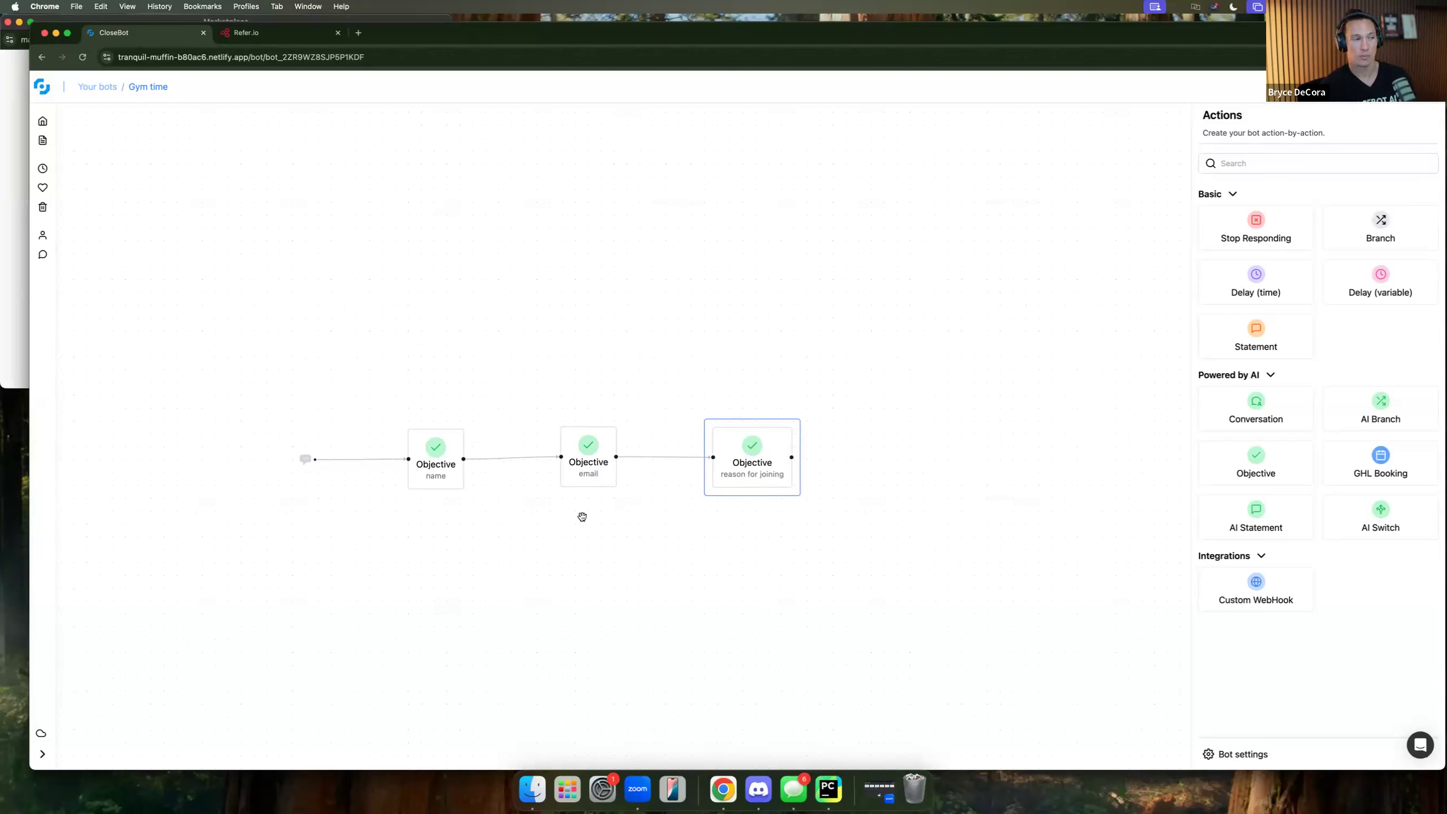
pyautogui.click(536, 458)
pyautogui.press('BackSpace')
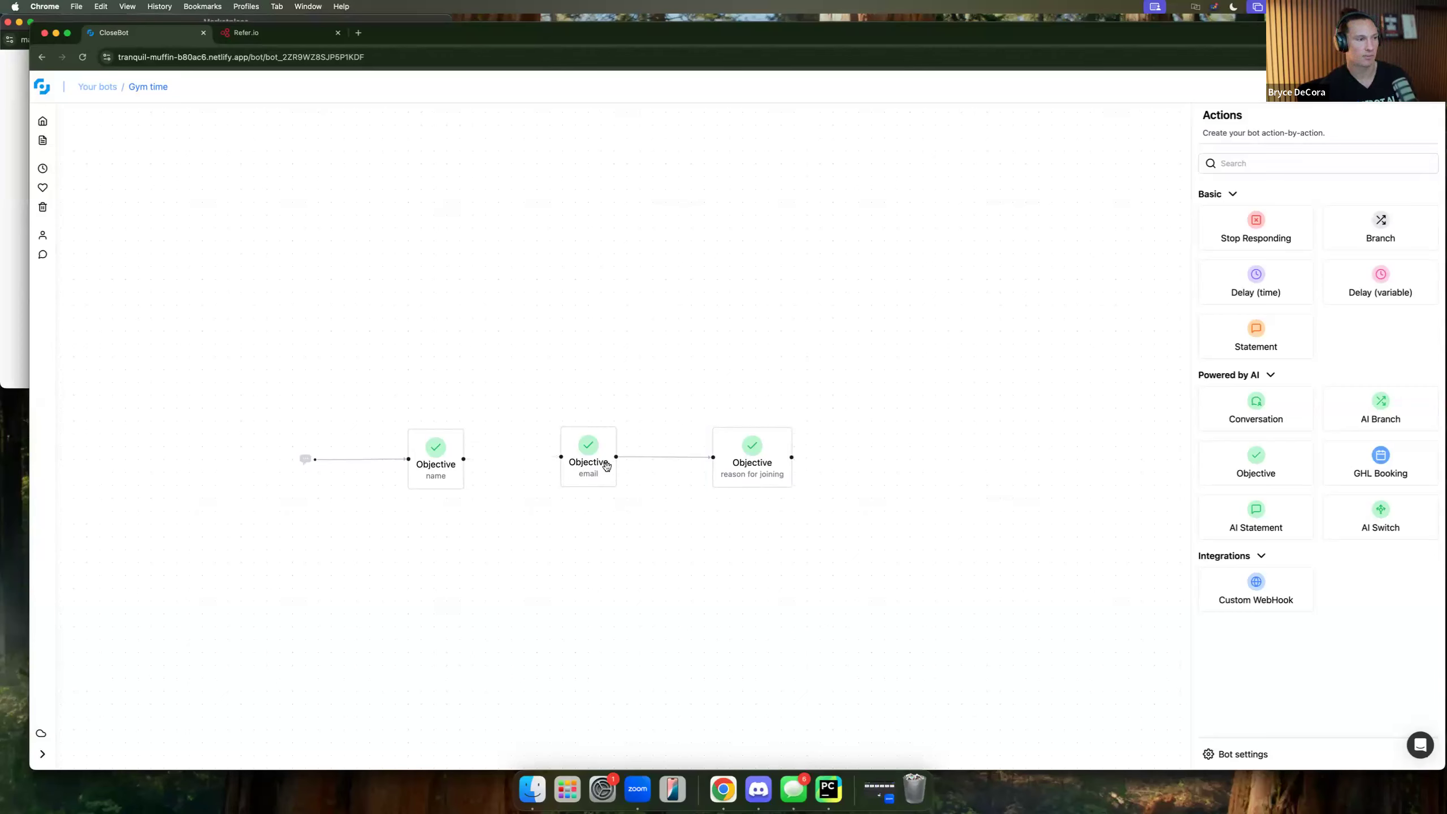
pyautogui.click(665, 463)
pyautogui.press('BackSpace')
# Place the email Objective above name and reason for joining directly below it.
pyautogui.moveTo(596, 473); pyautogui.dragTo(443, 417)
pyautogui.moveTo(767, 463); pyautogui.dragTo(608, 503)
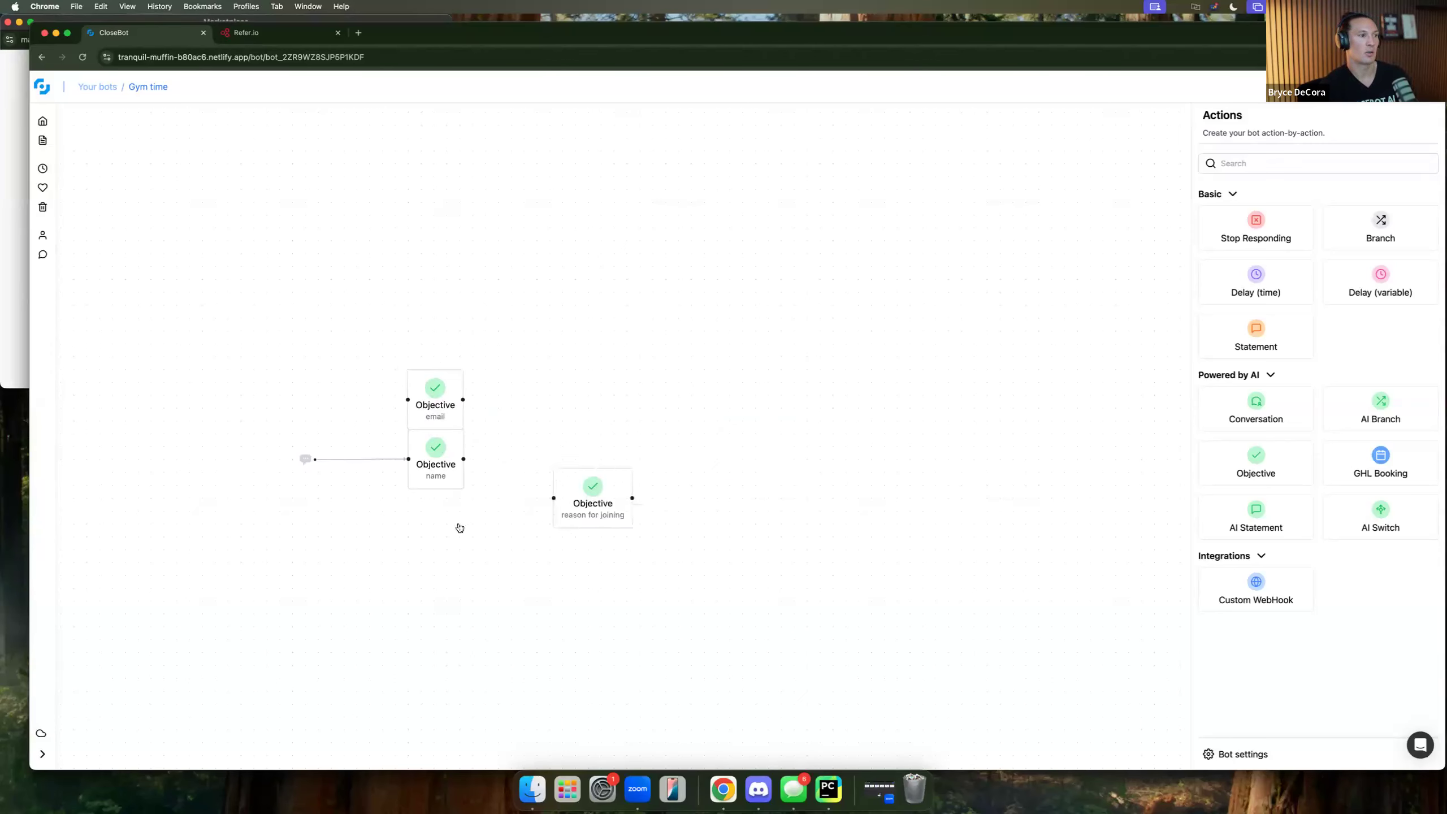
pyautogui.moveTo(459, 528); pyautogui.dragTo(450, 524)
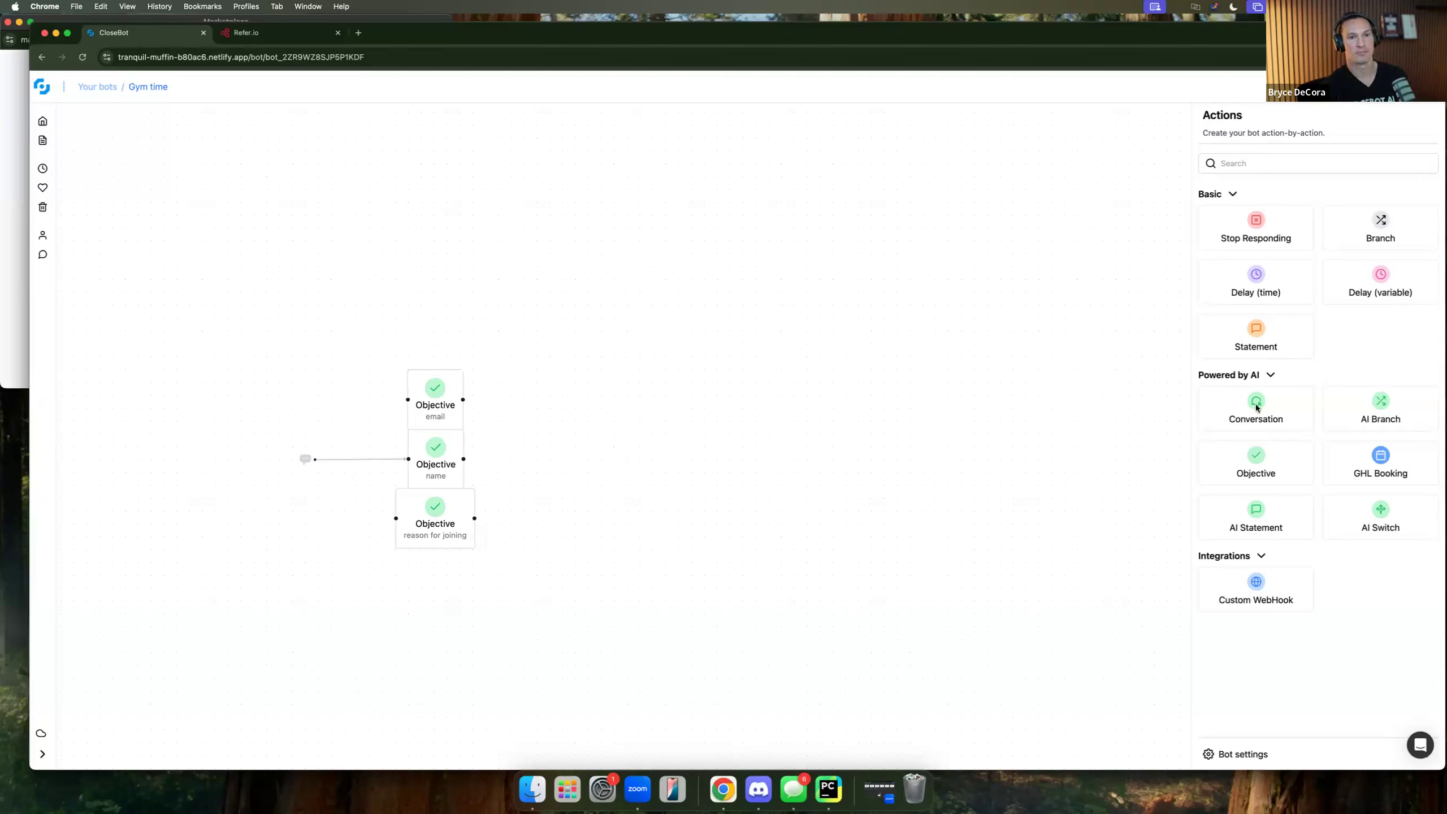
# Add and discard a blank Objective, then line up name, email and reason for joining.
pyautogui.moveTo(1283, 472); pyautogui.dragTo(624, 457)
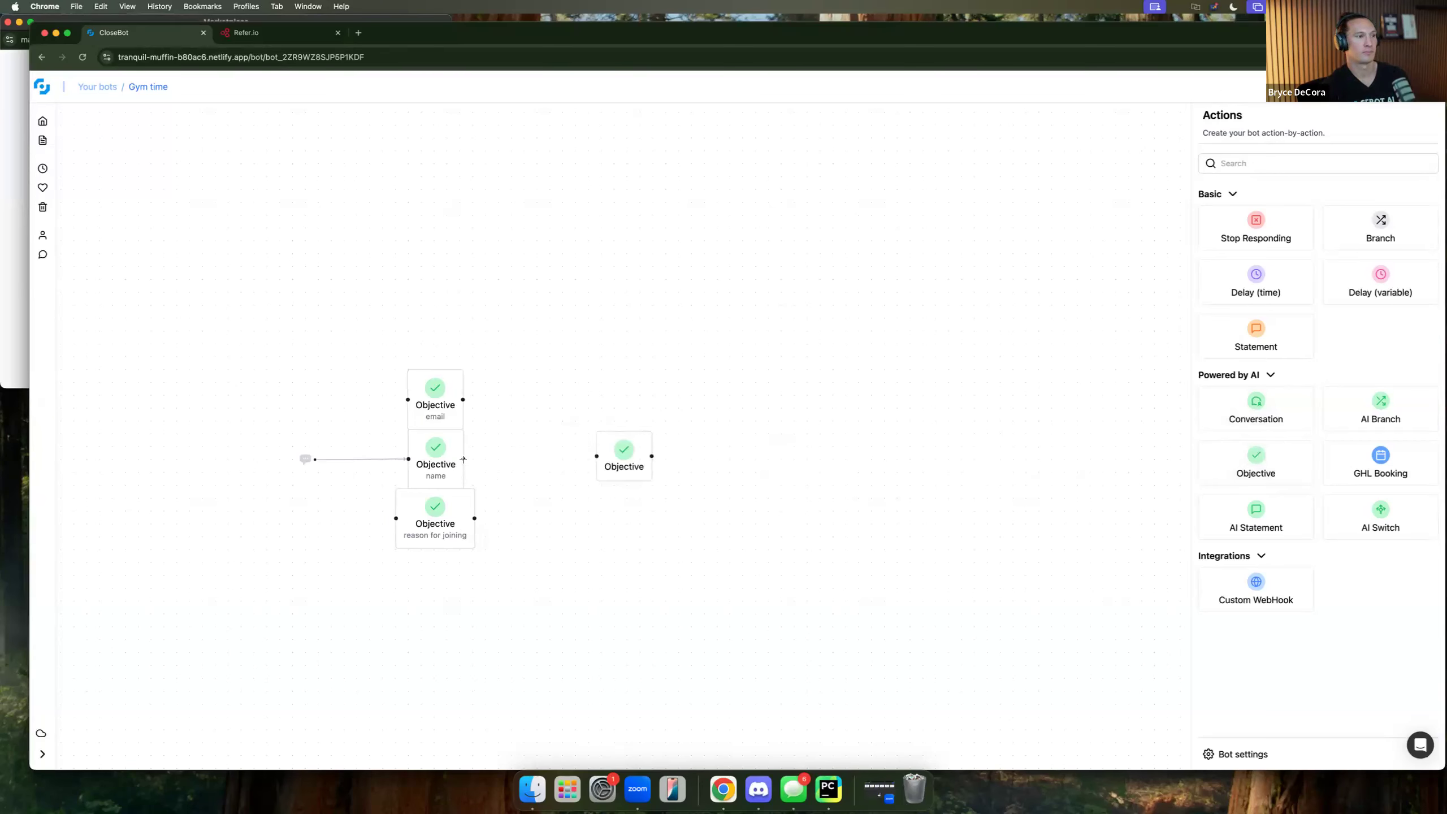
pyautogui.moveTo(463, 460); pyautogui.dragTo(598, 459)
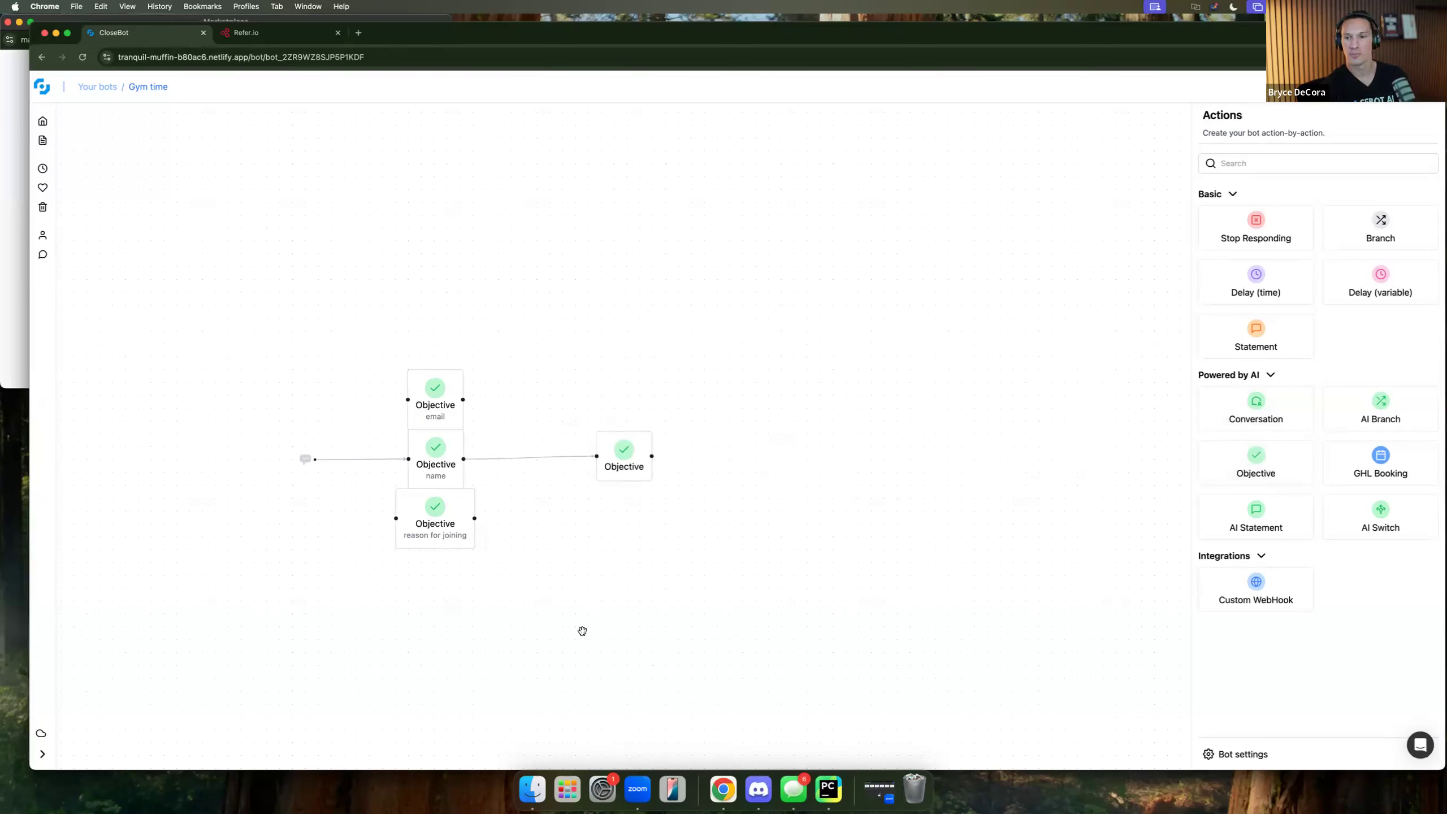
pyautogui.click(622, 461)
pyautogui.press('BackSpace')
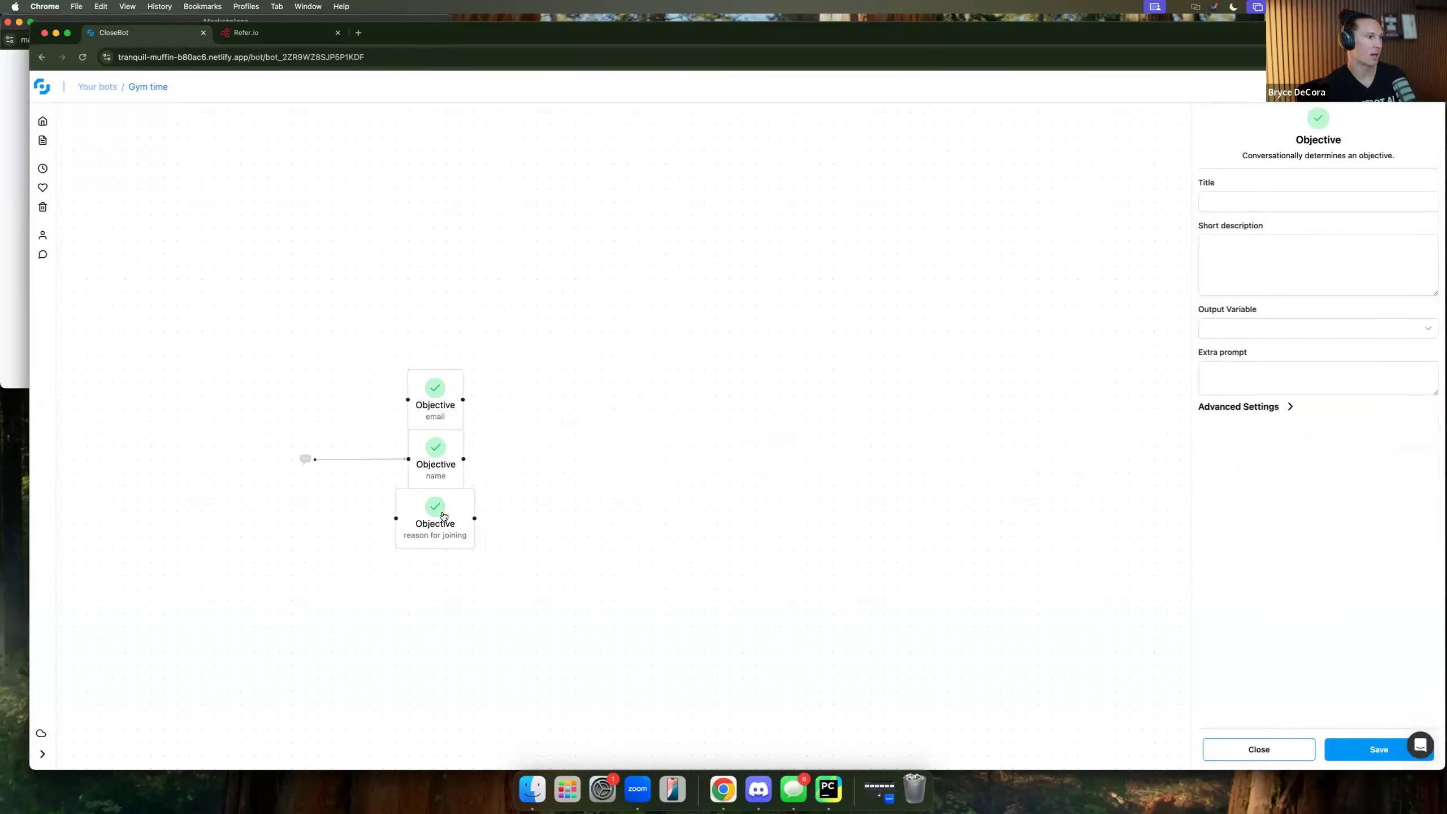
pyautogui.moveTo(444, 517); pyautogui.dragTo(678, 454)
pyautogui.moveTo(445, 403); pyautogui.dragTo(682, 466)
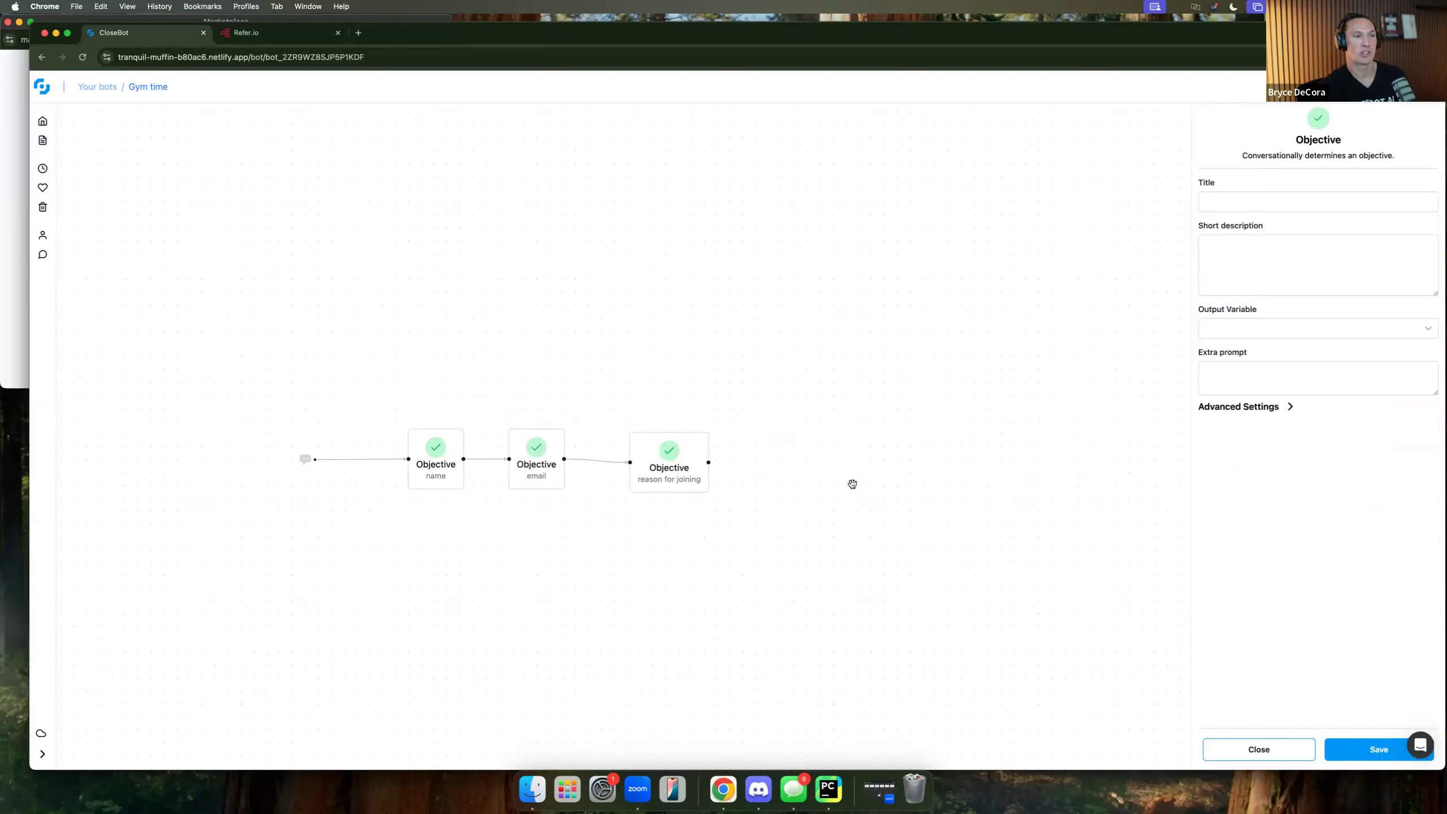
# Review the reason for joining objective's settings, then return to the Actions palette.
pyautogui.click(1258, 750)
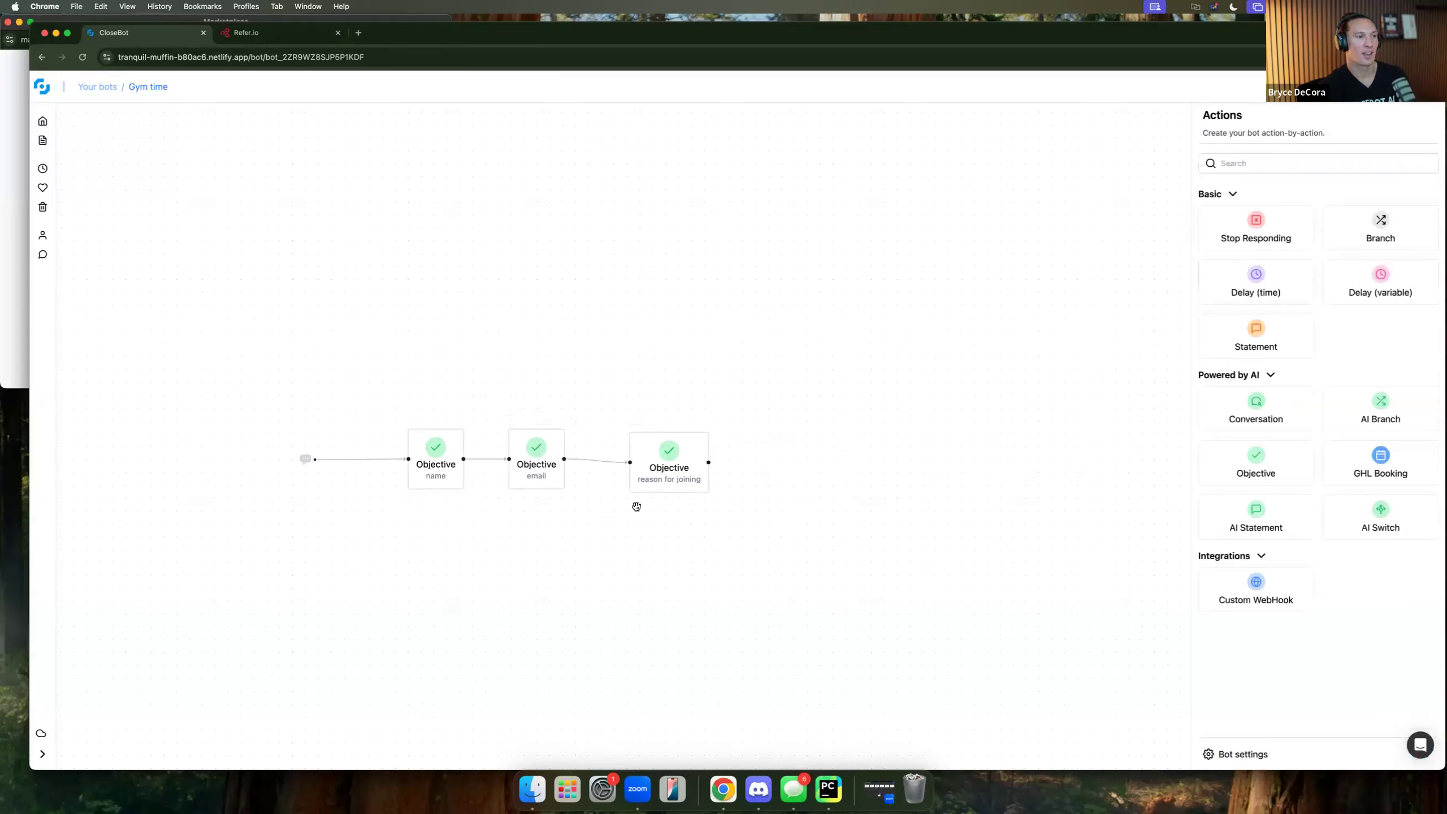
pyautogui.click(670, 473)
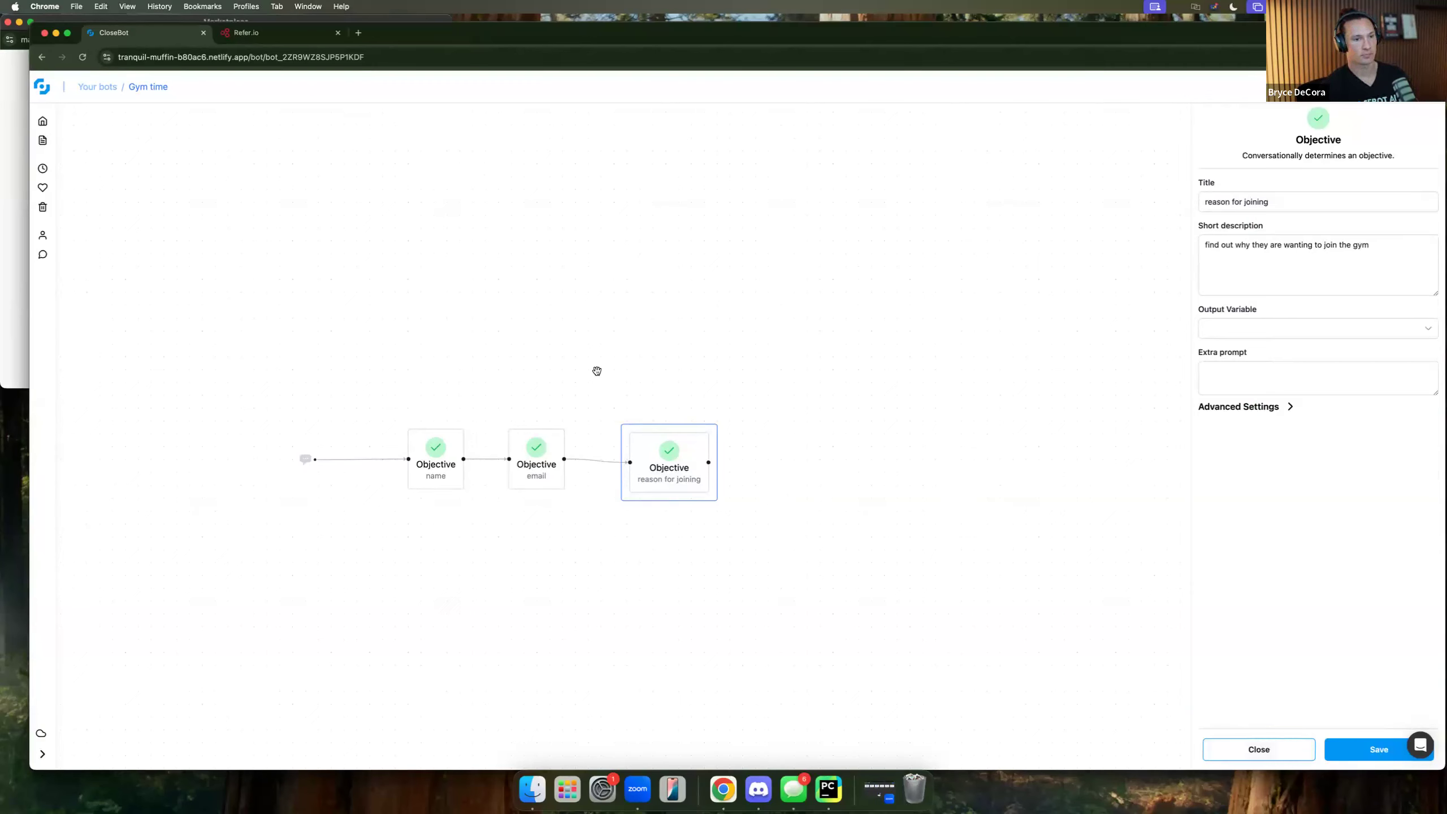
pyautogui.moveTo(674, 474); pyautogui.dragTo(673, 470)
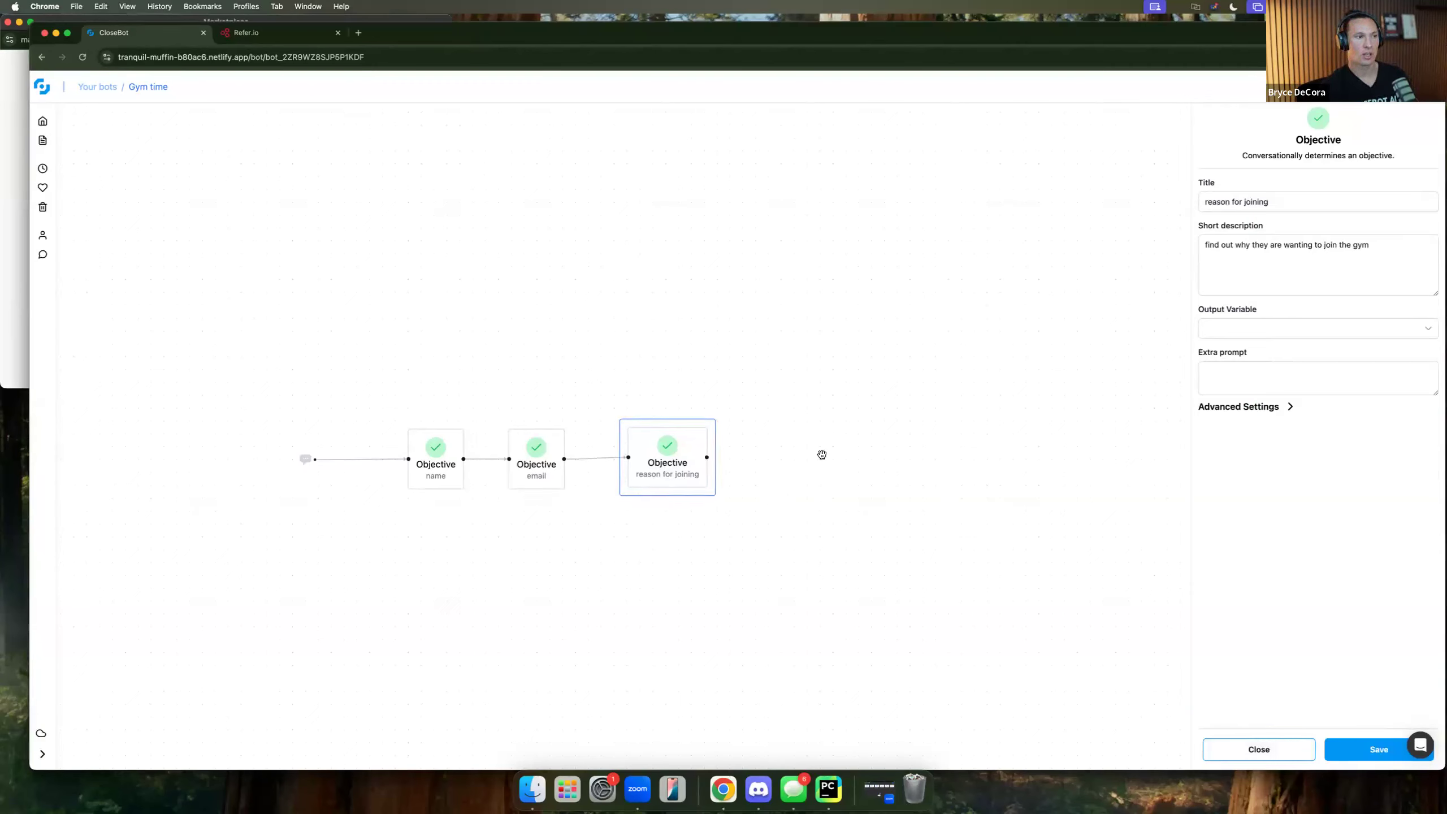
pyautogui.click(1243, 754)
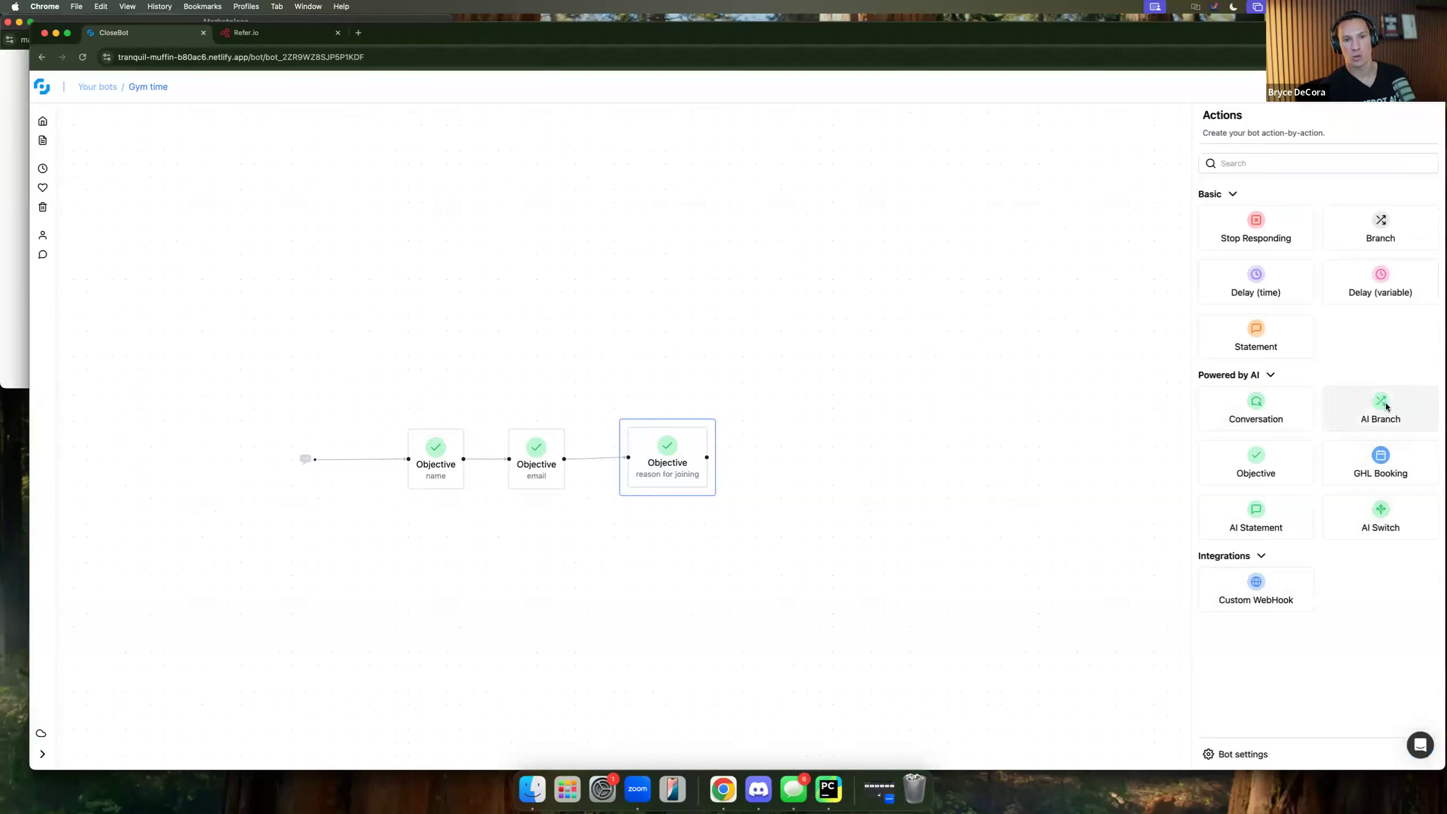
# Add an AI Branch 'weight loss' described 'the person is looking to lose weight', after reason for joining.
pyautogui.moveTo(1381, 411); pyautogui.dragTo(878, 495)
pyautogui.click(848, 456)
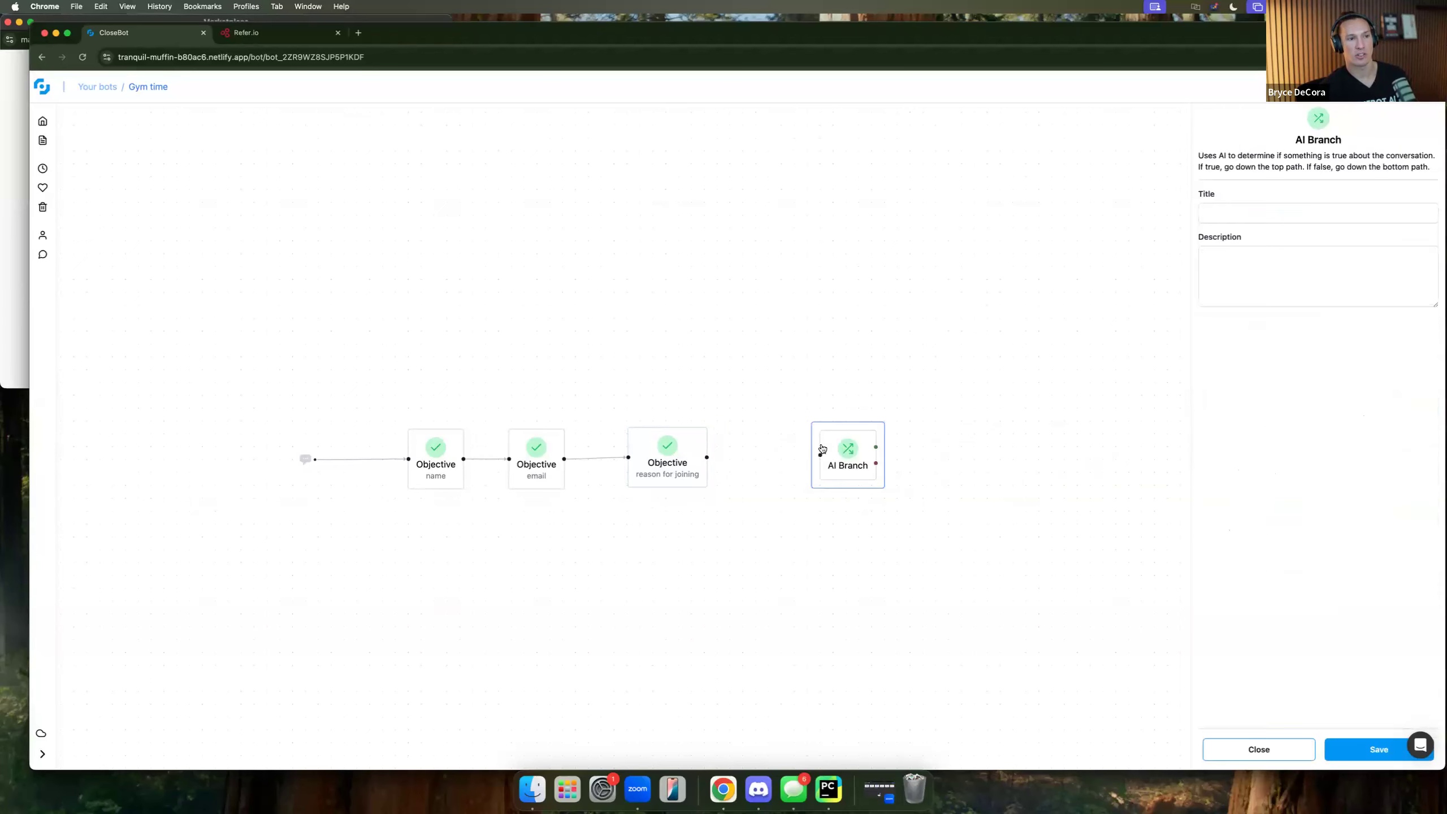
pyautogui.click(1256, 210)
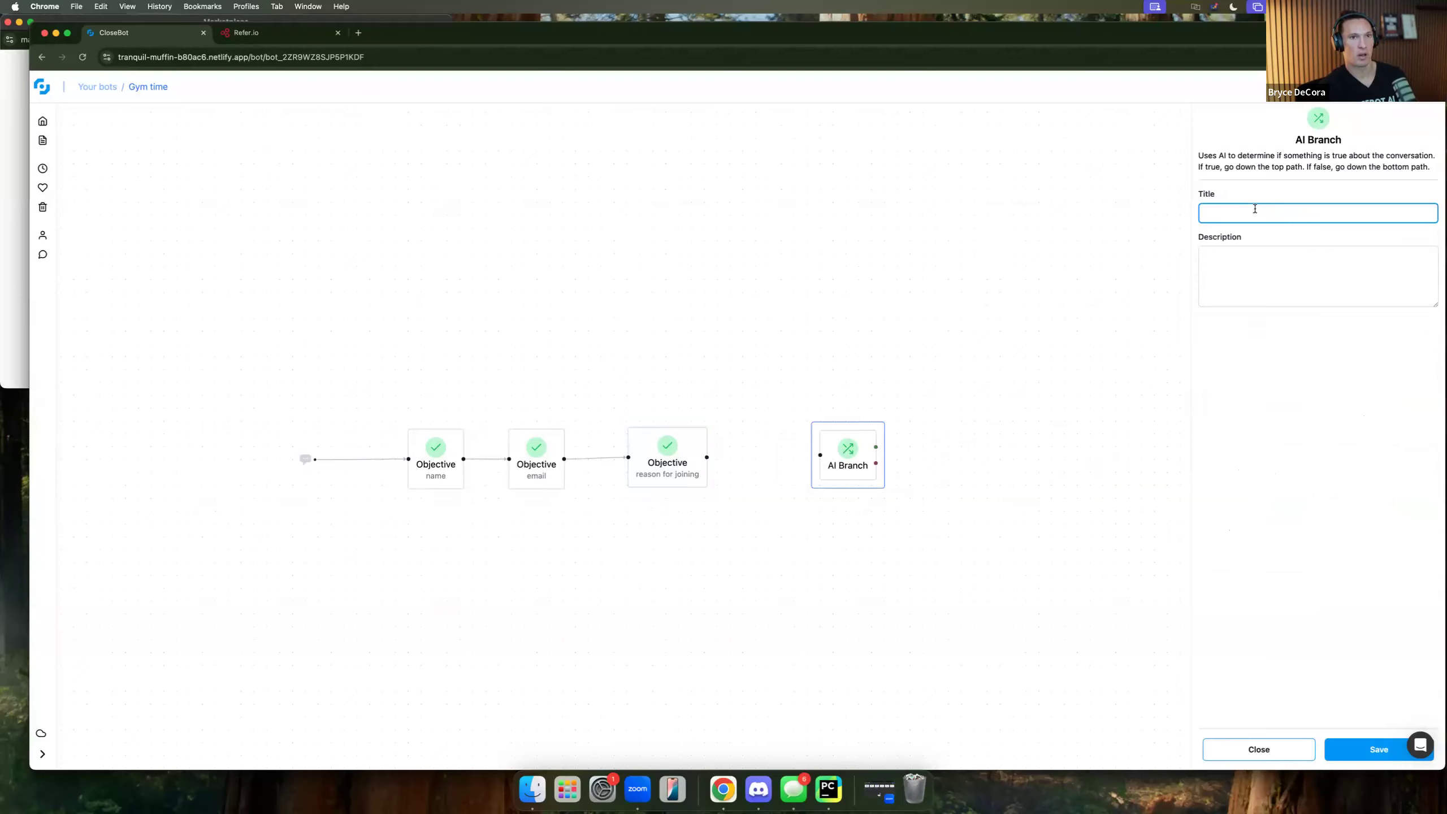
pyautogui.write('weight loss')
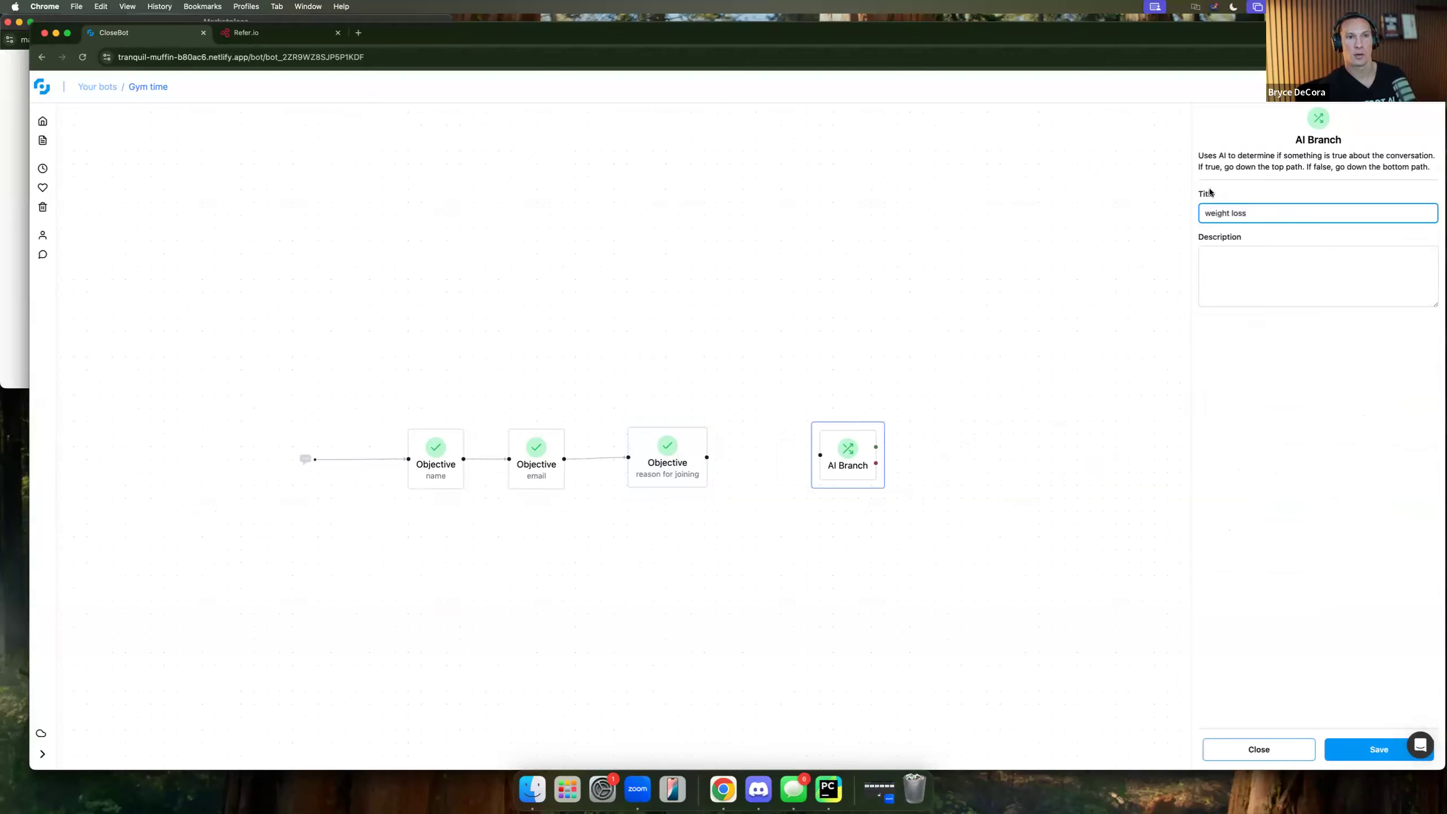
pyautogui.click(1243, 277)
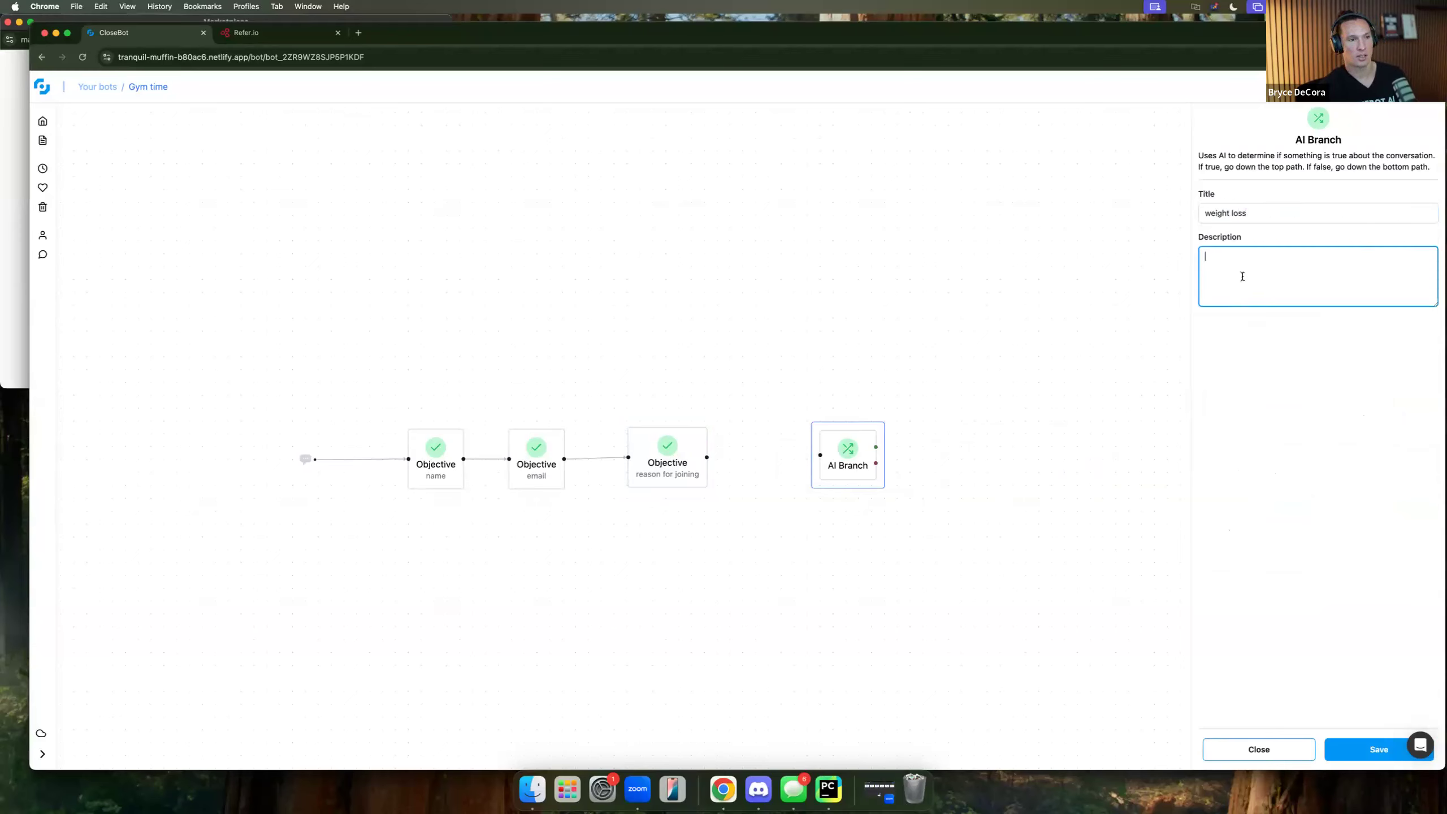
pyautogui.write('the p')
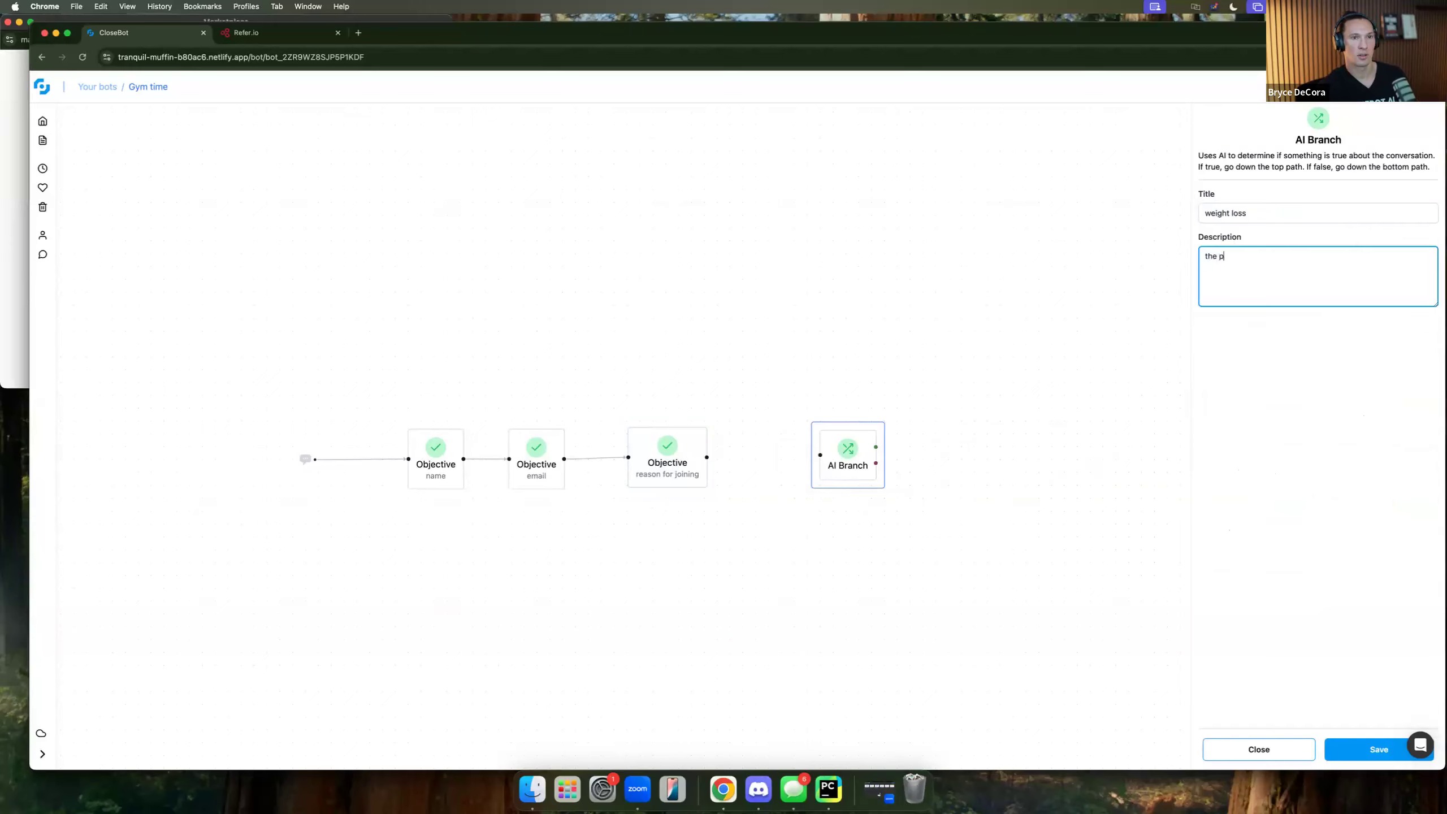
pyautogui.write('erson is looking to lose weight')
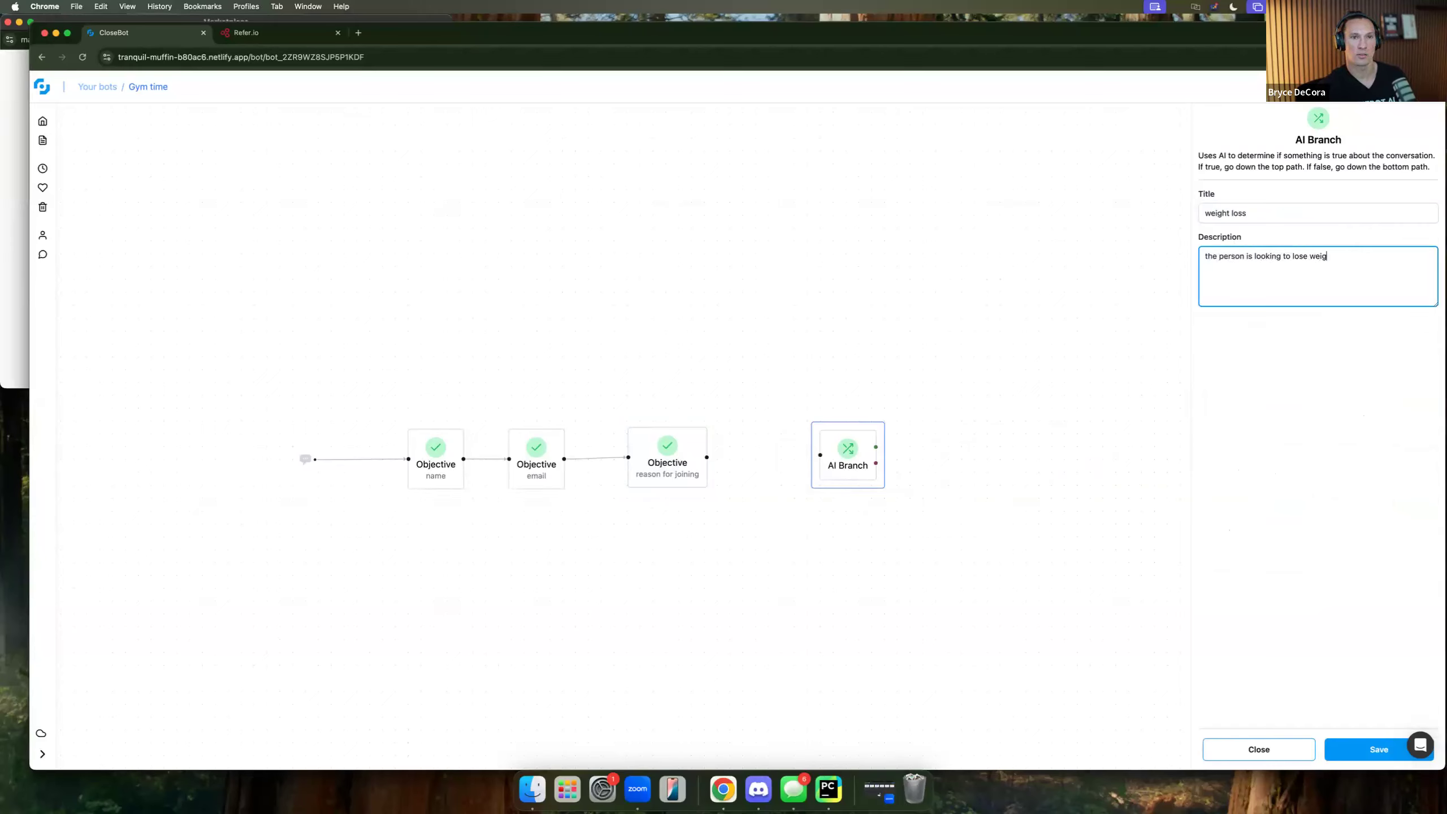
pyautogui.click(1337, 743)
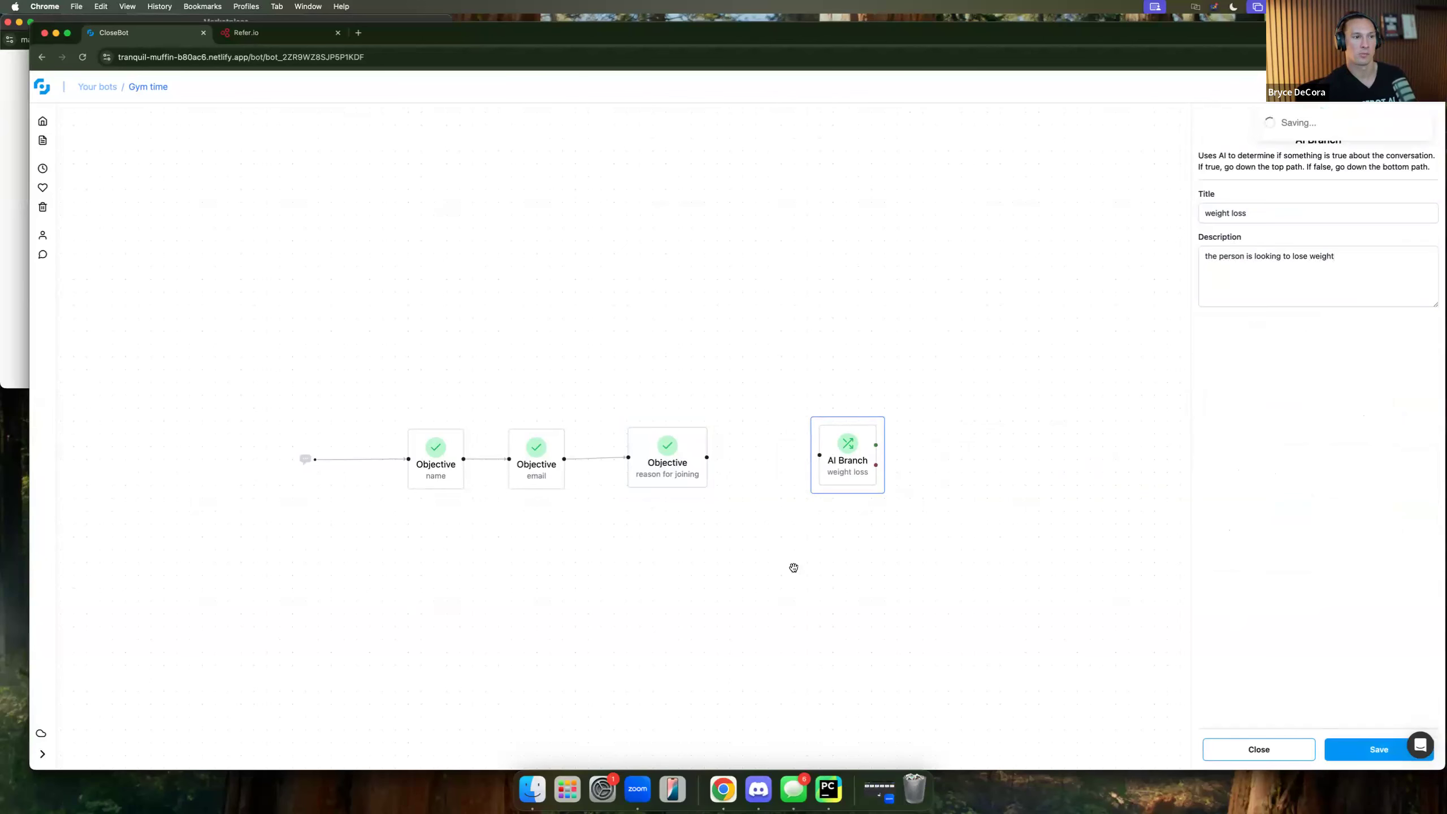
pyautogui.moveTo(708, 459); pyautogui.dragTo(806, 465)
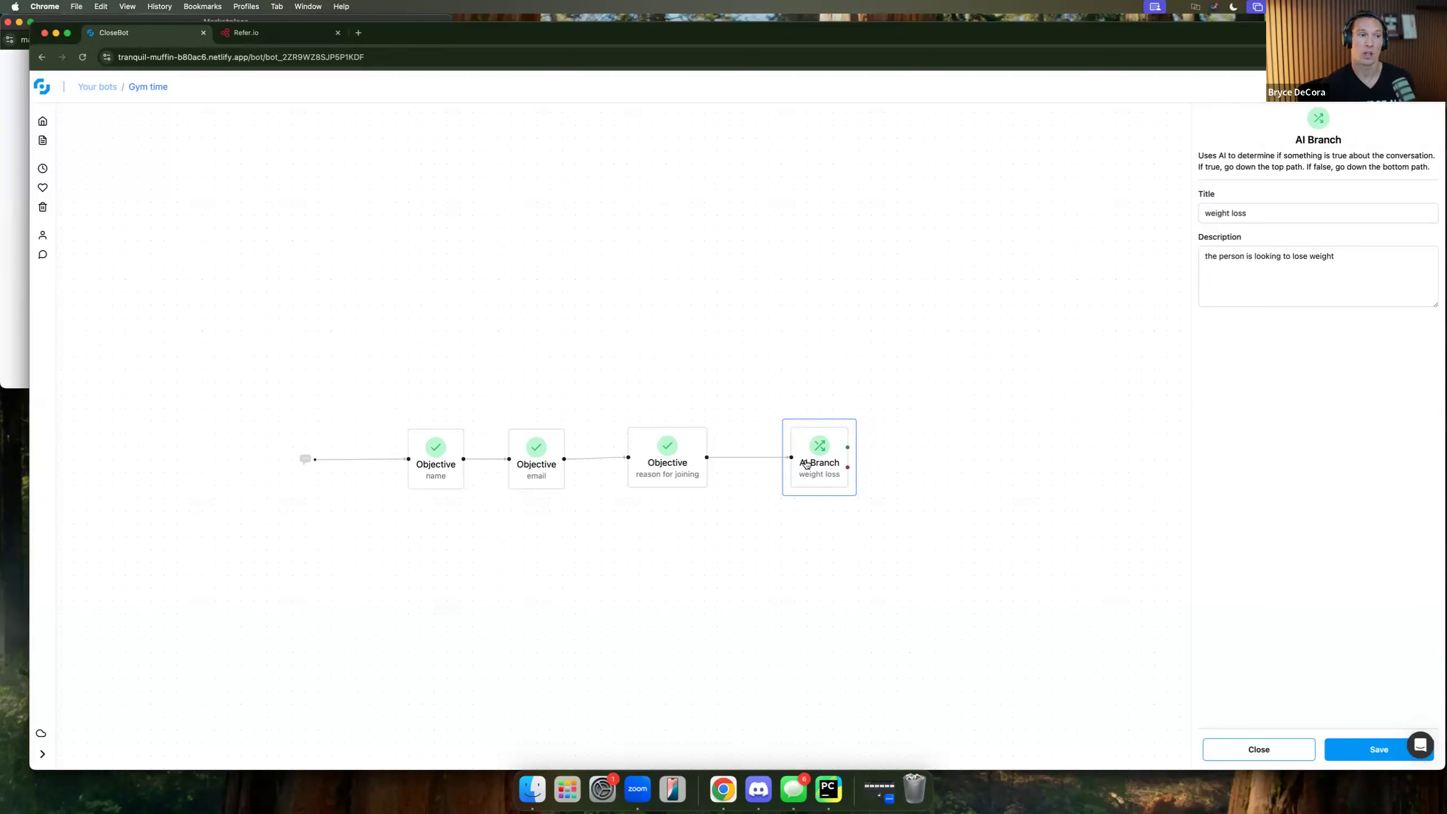
pyautogui.click(1280, 748)
# Add an Objective 'how much weight' described 'find out how much weight they want to lose'.
pyautogui.moveTo(1256, 465); pyautogui.dragTo(956, 423)
pyautogui.click(956, 423)
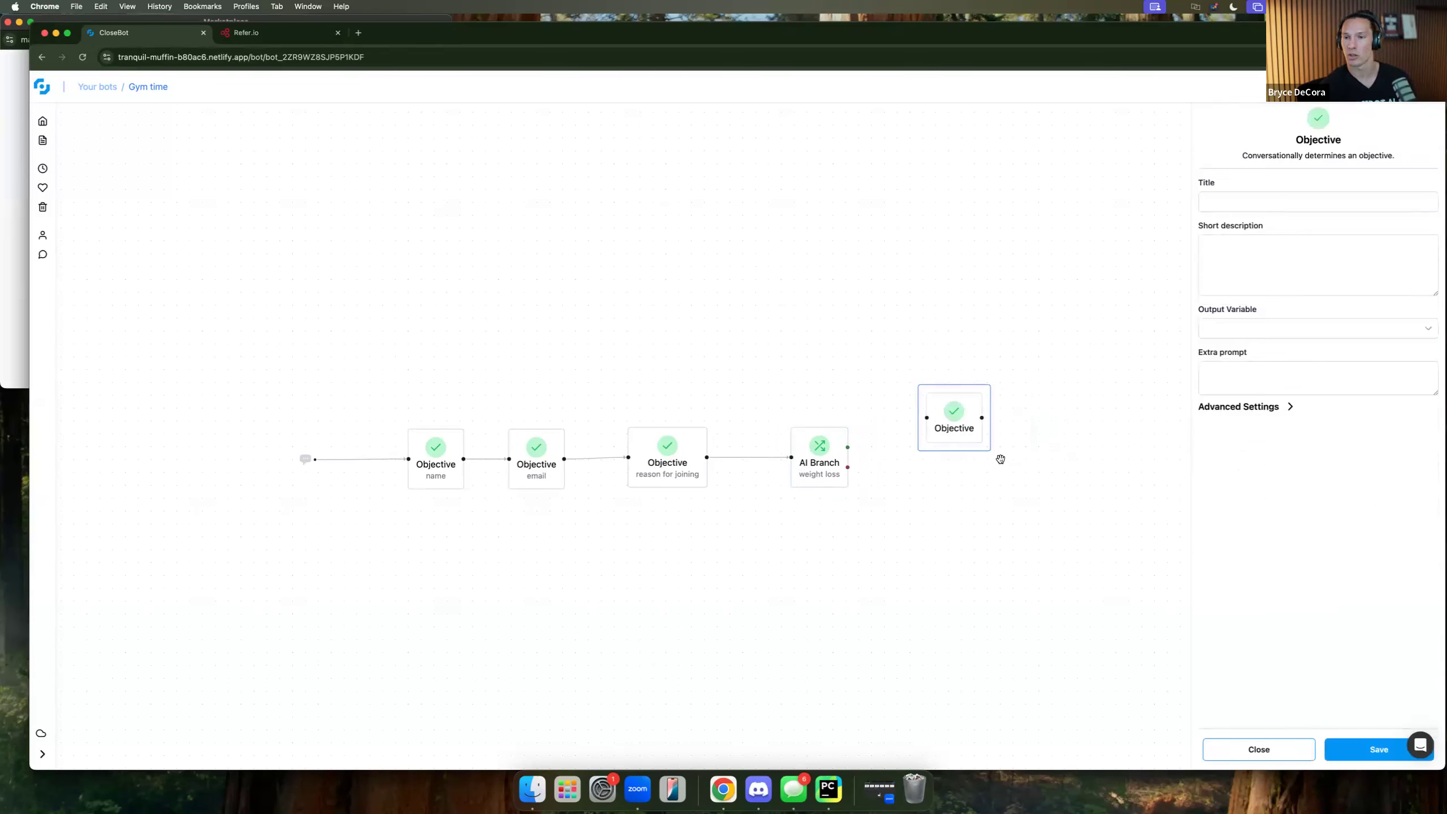
pyautogui.click(1243, 206)
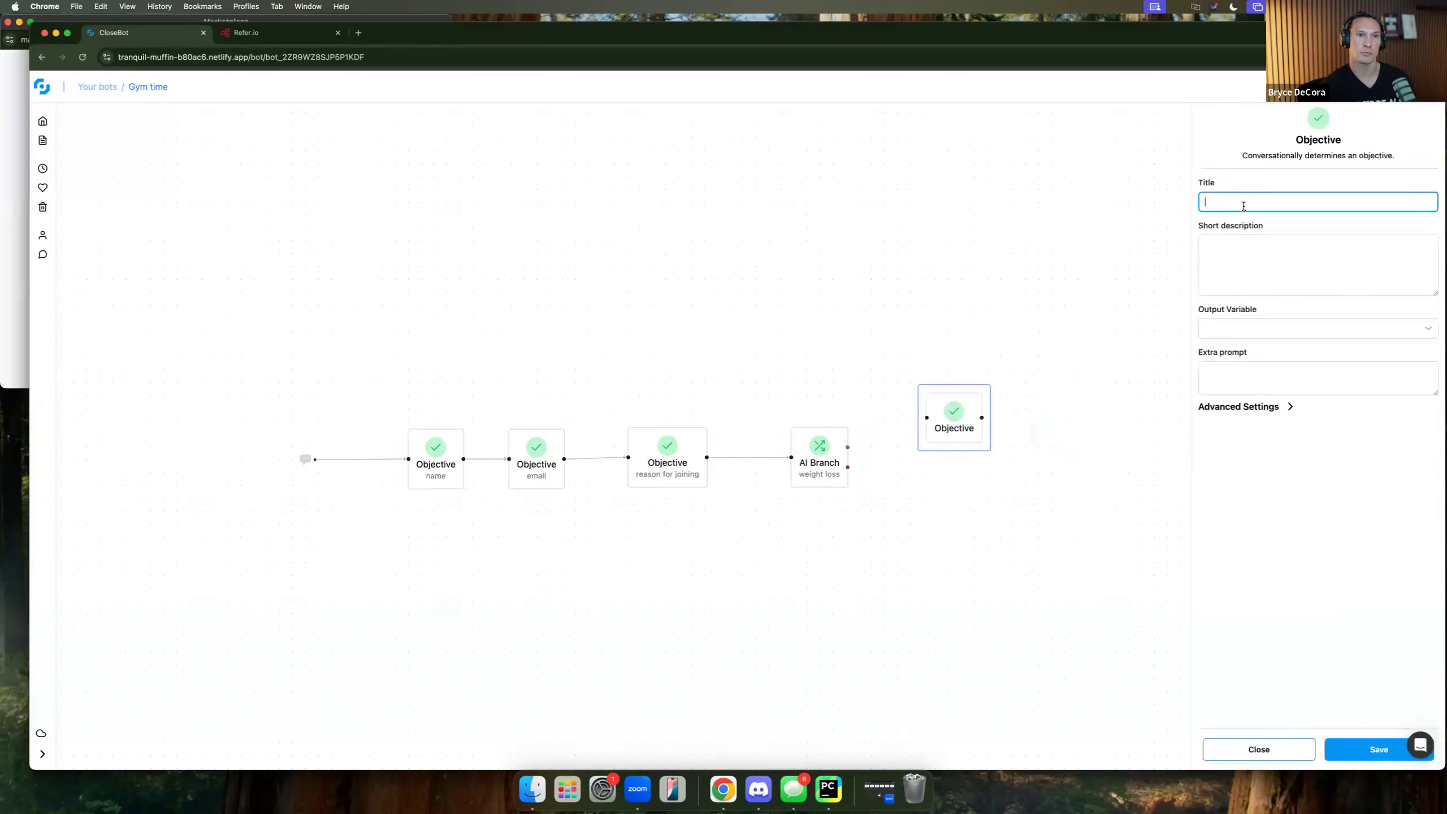
pyautogui.write('how much w')
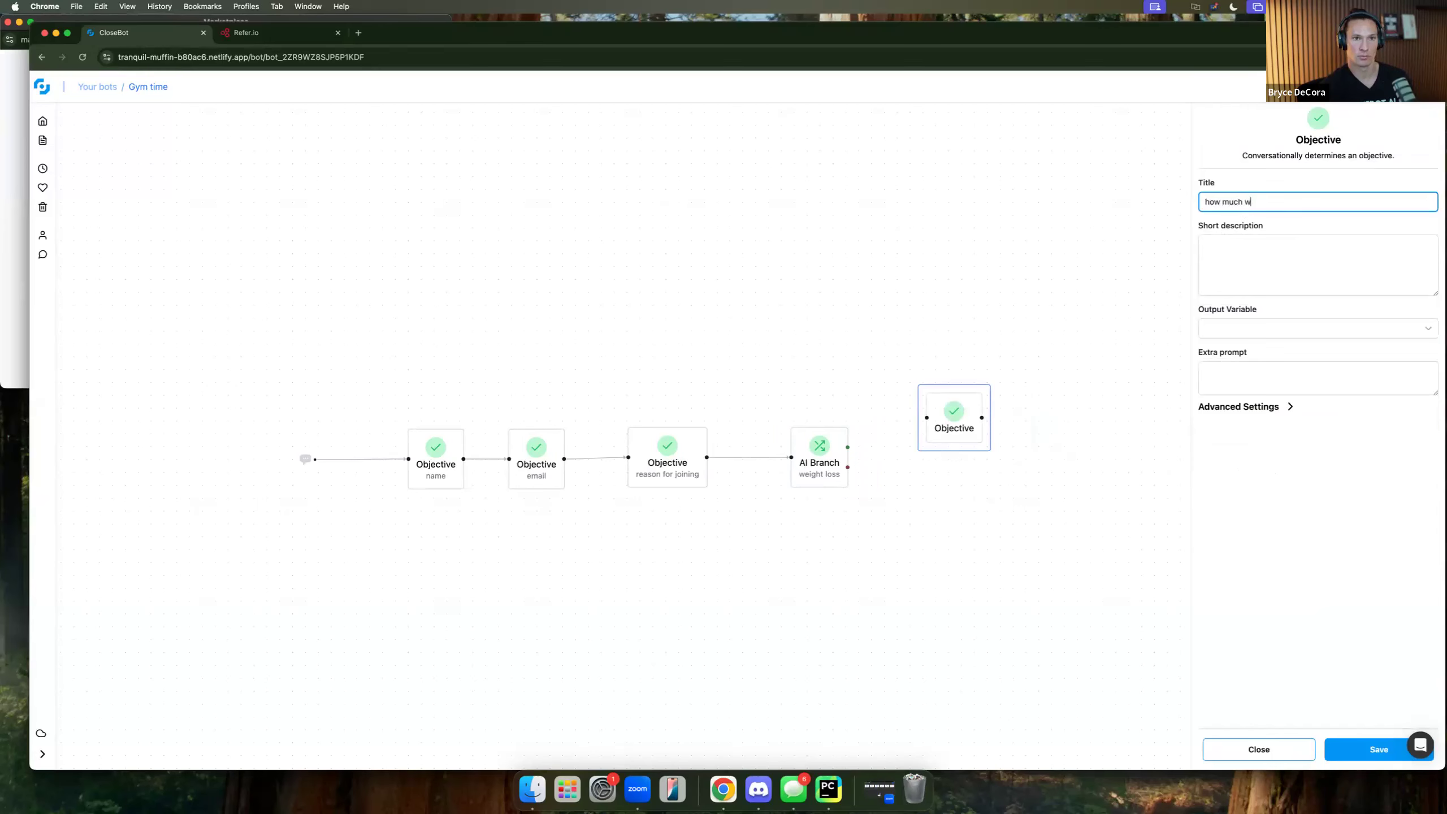
pyautogui.write('eight')
pyautogui.press('Tab')
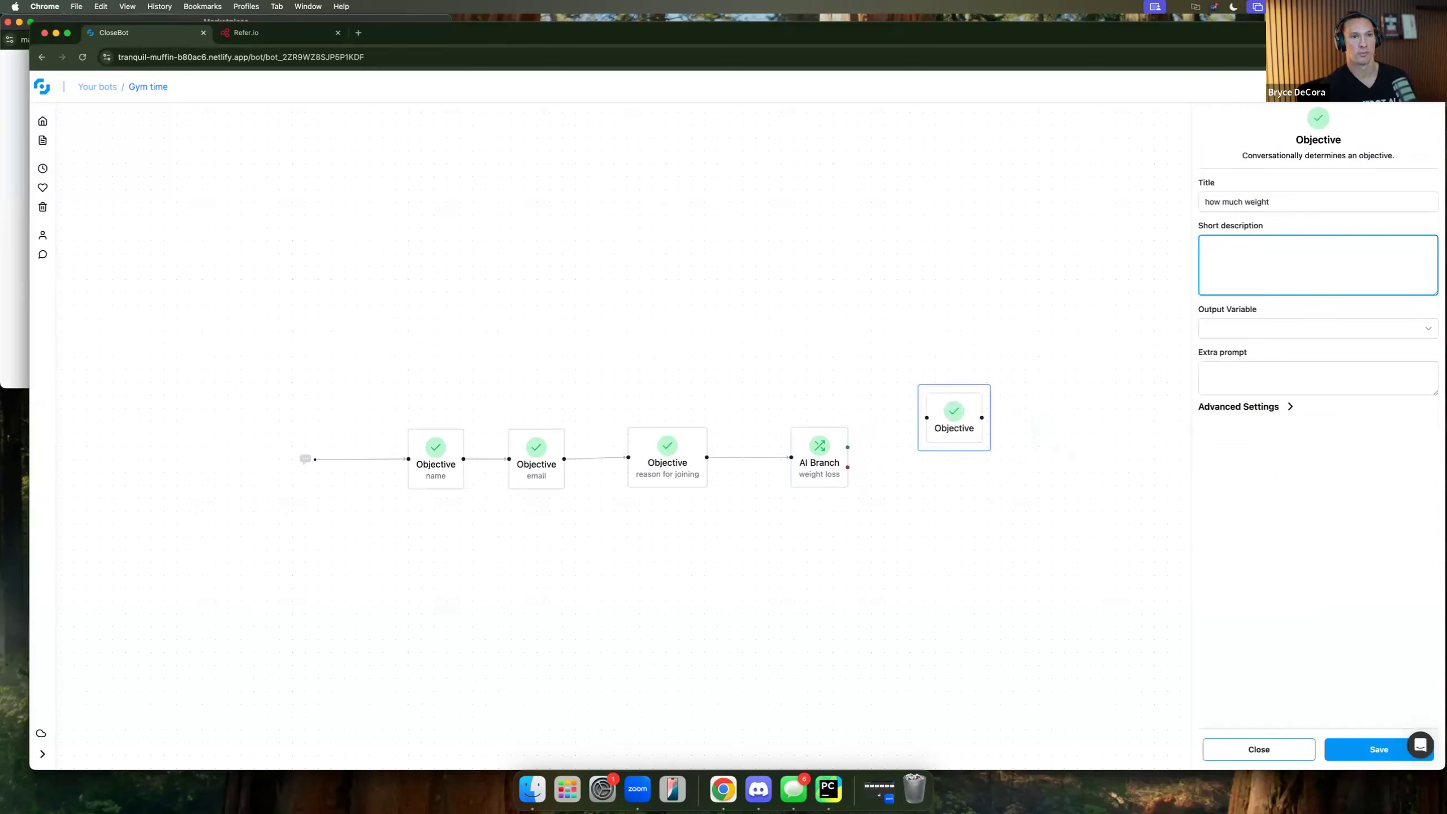
pyautogui.write('find out how much weight the')
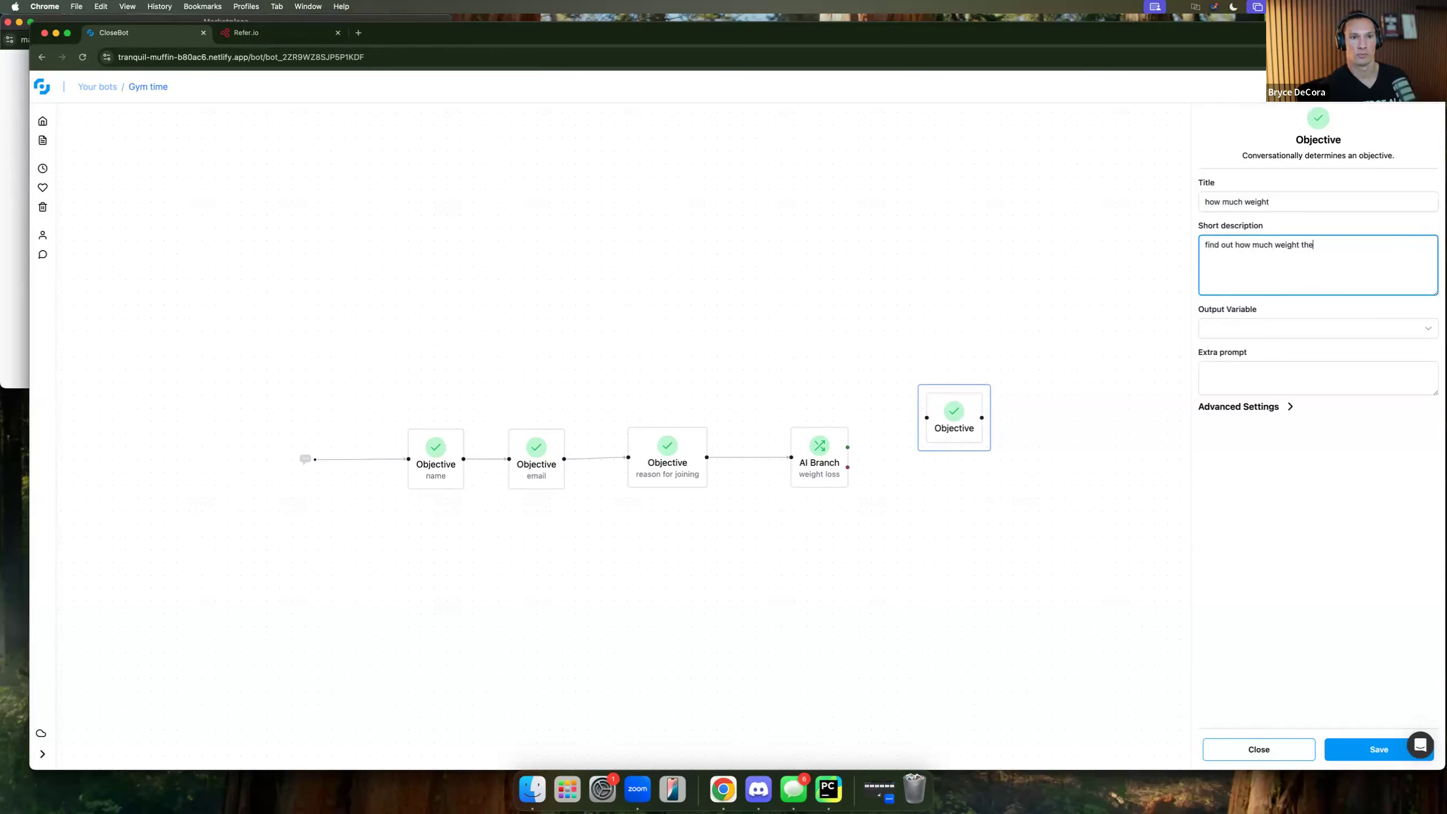
pyautogui.write('y want to lose')
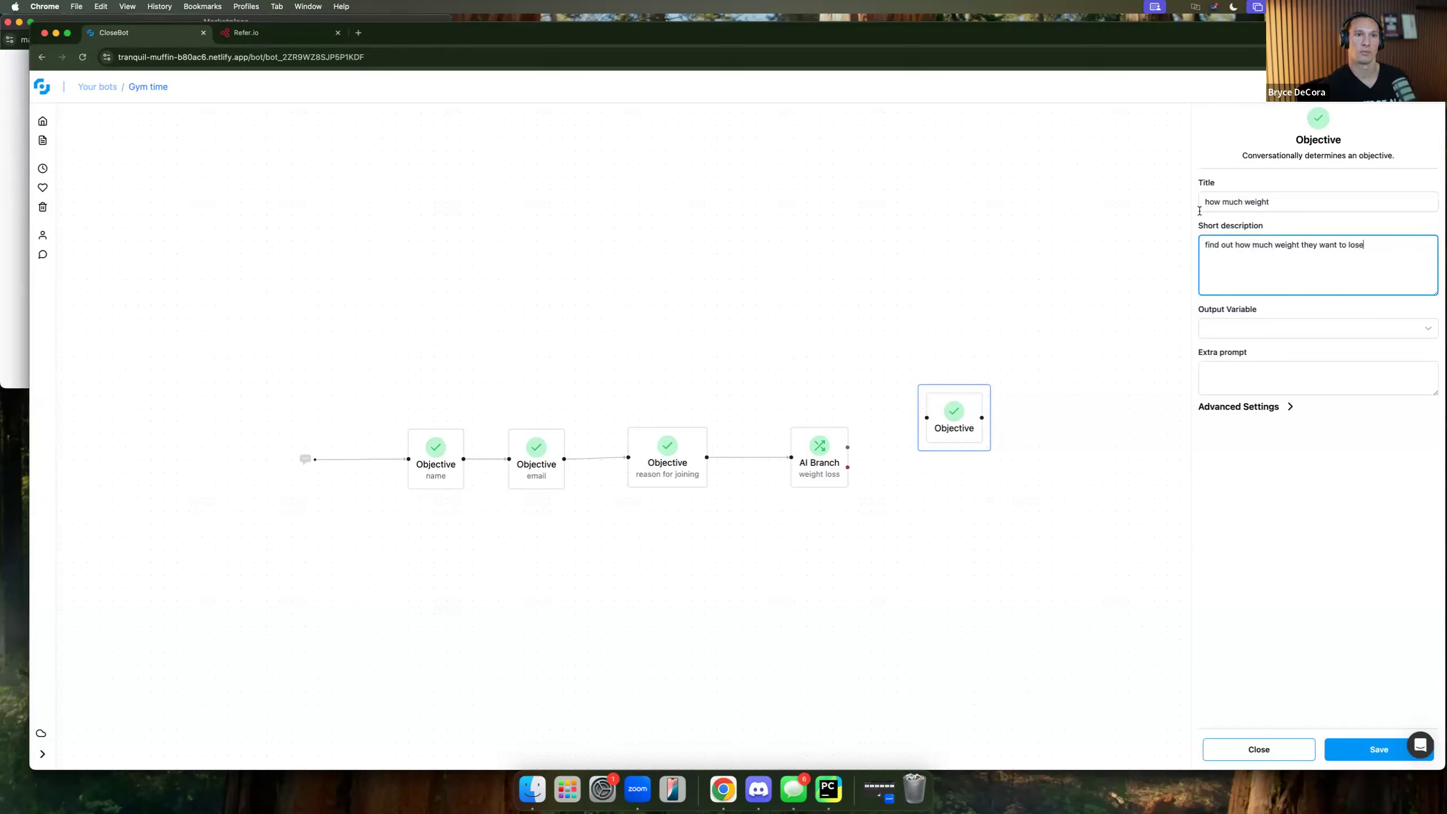
pyautogui.click(1374, 748)
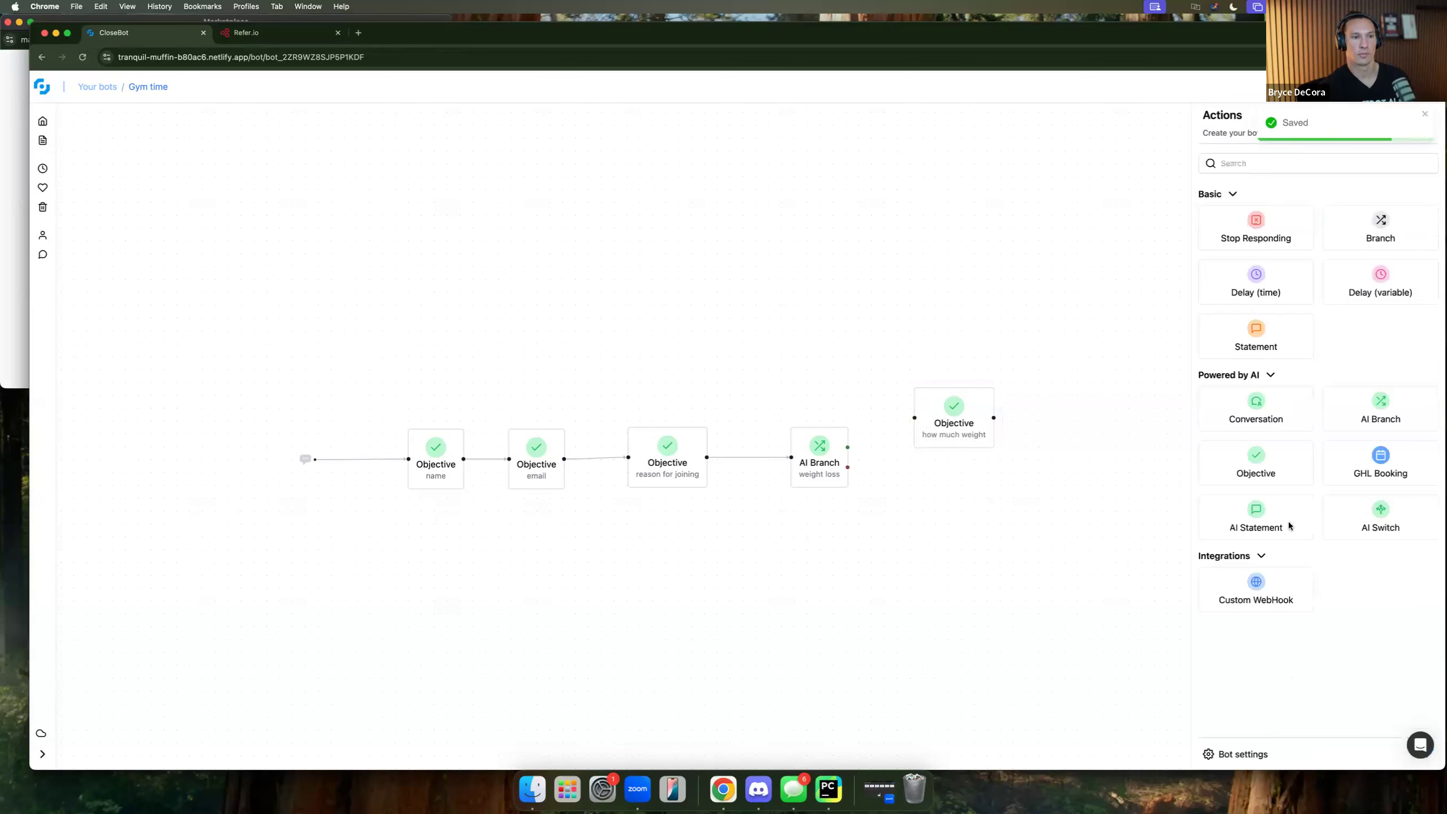
# Add GHL Booking, wire the branch's false path to it and true path via how much weight.
pyautogui.moveTo(1380, 456); pyautogui.dragTo(1090, 536)
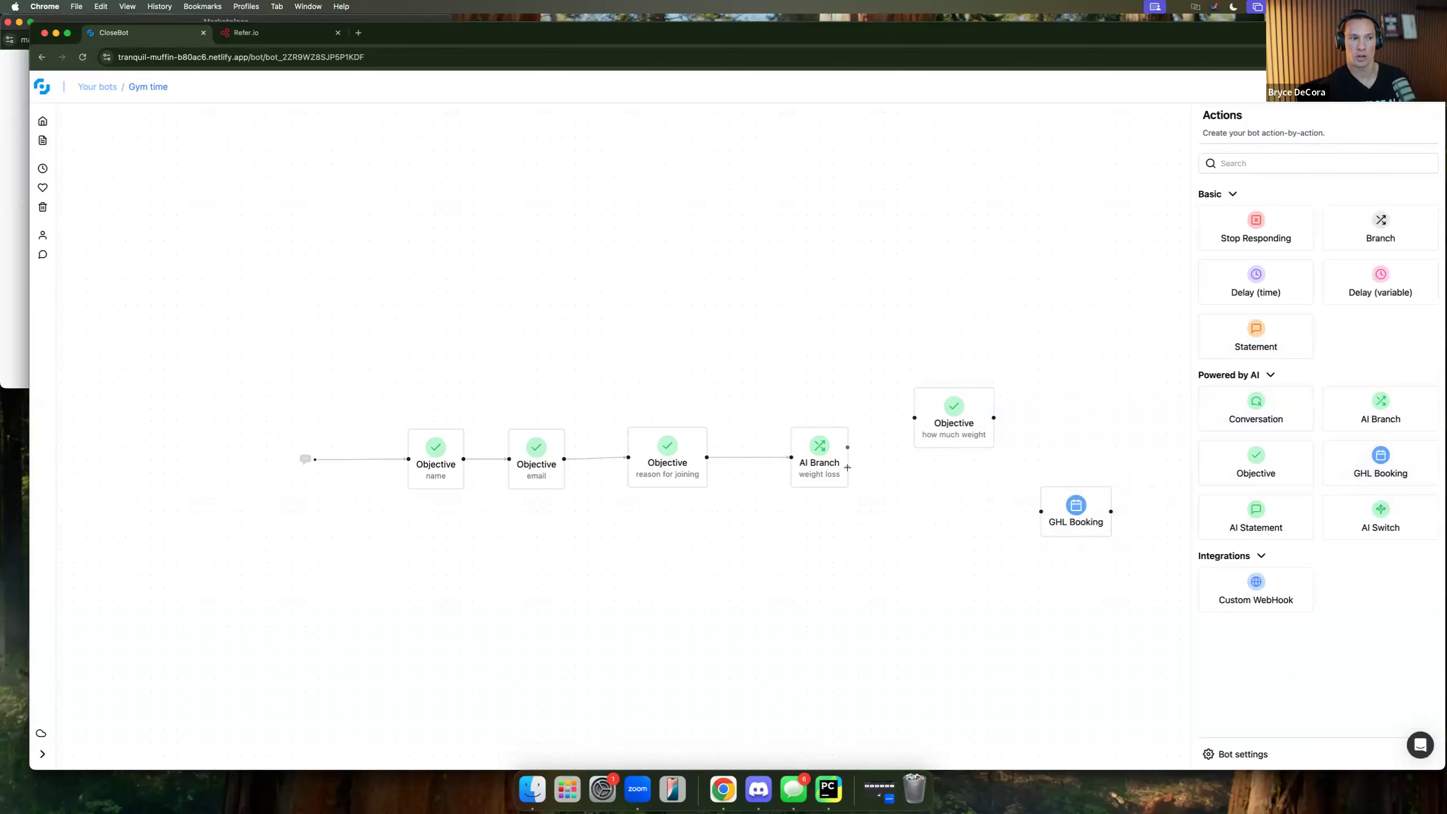
pyautogui.moveTo(848, 468); pyautogui.dragTo(1041, 512)
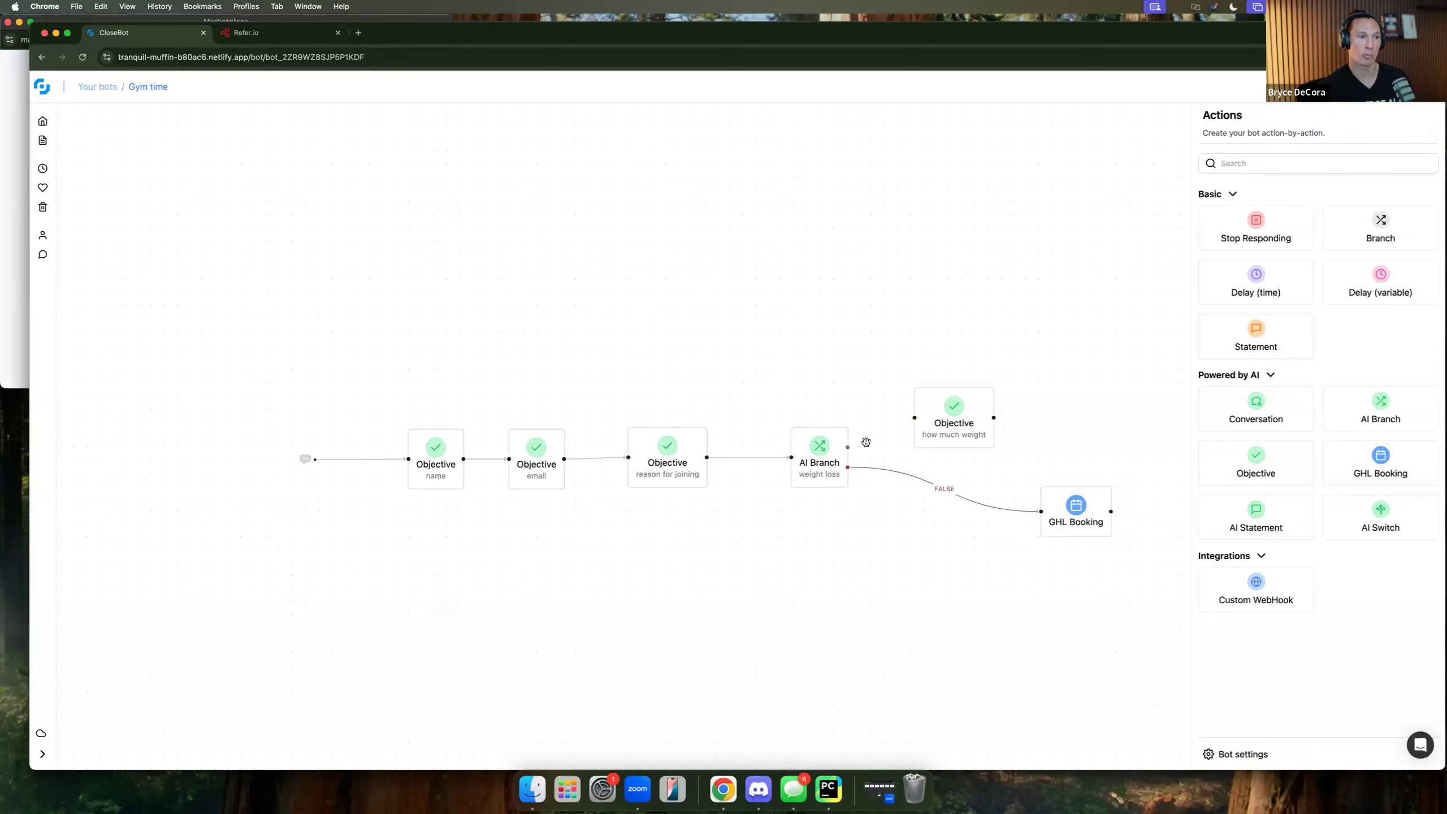
pyautogui.moveTo(847, 449); pyautogui.dragTo(1041, 512)
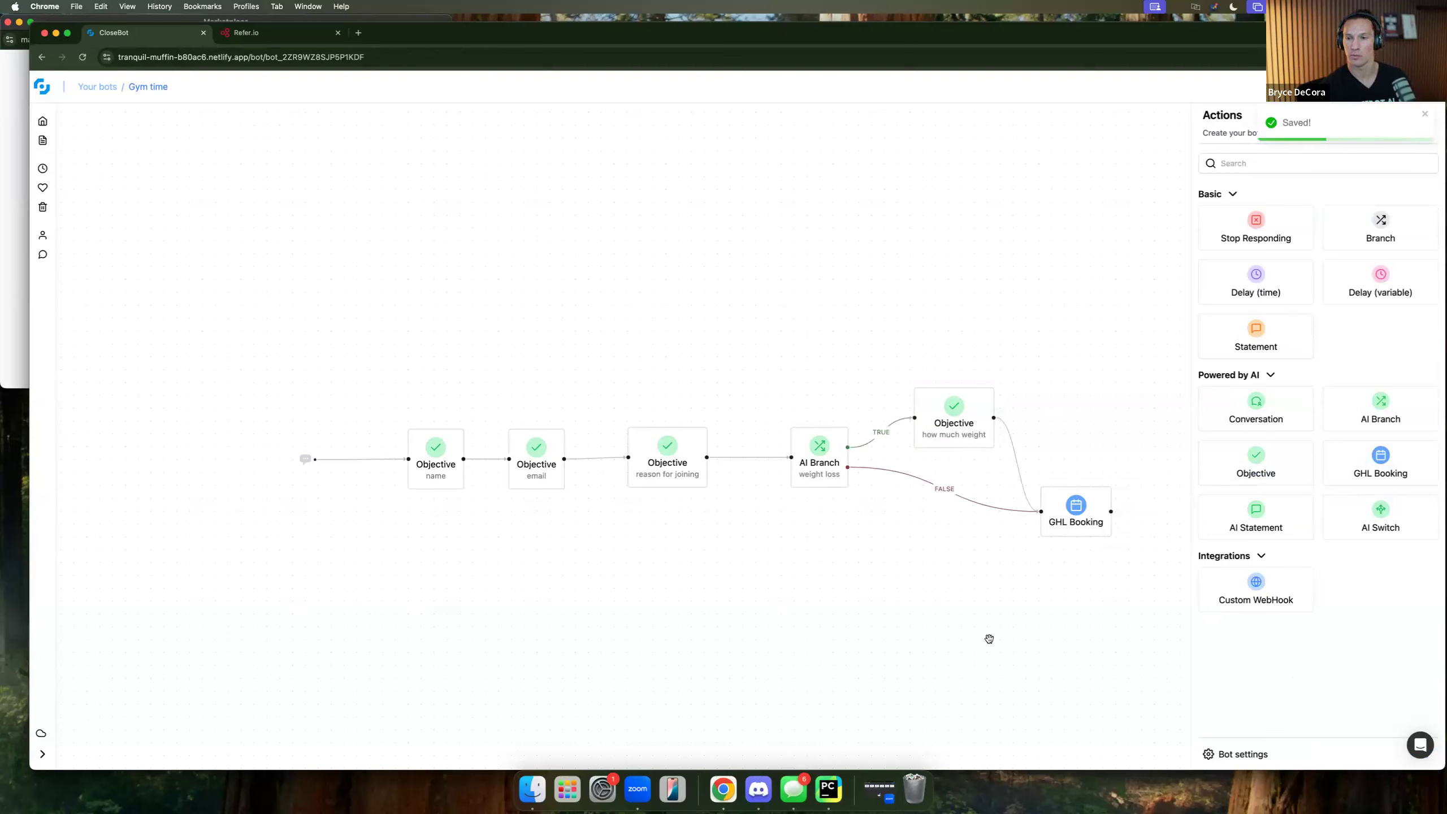
pyautogui.moveTo(965, 439); pyautogui.dragTo(958, 405)
pyautogui.moveTo(1086, 527); pyautogui.dragTo(1082, 481)
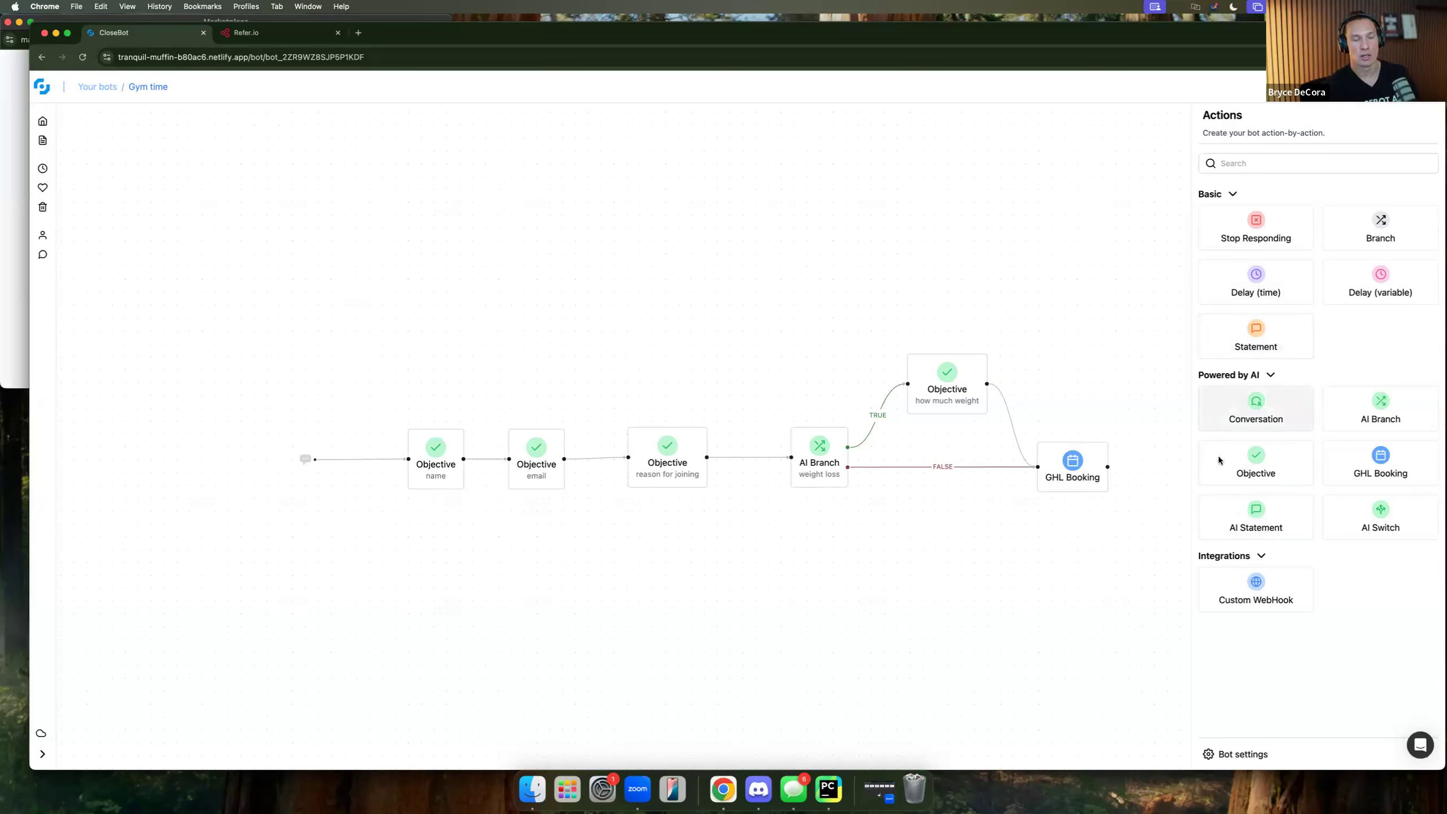
# Add a Conversation step, then delete it again.
pyautogui.hscroll(4, 941, 611)
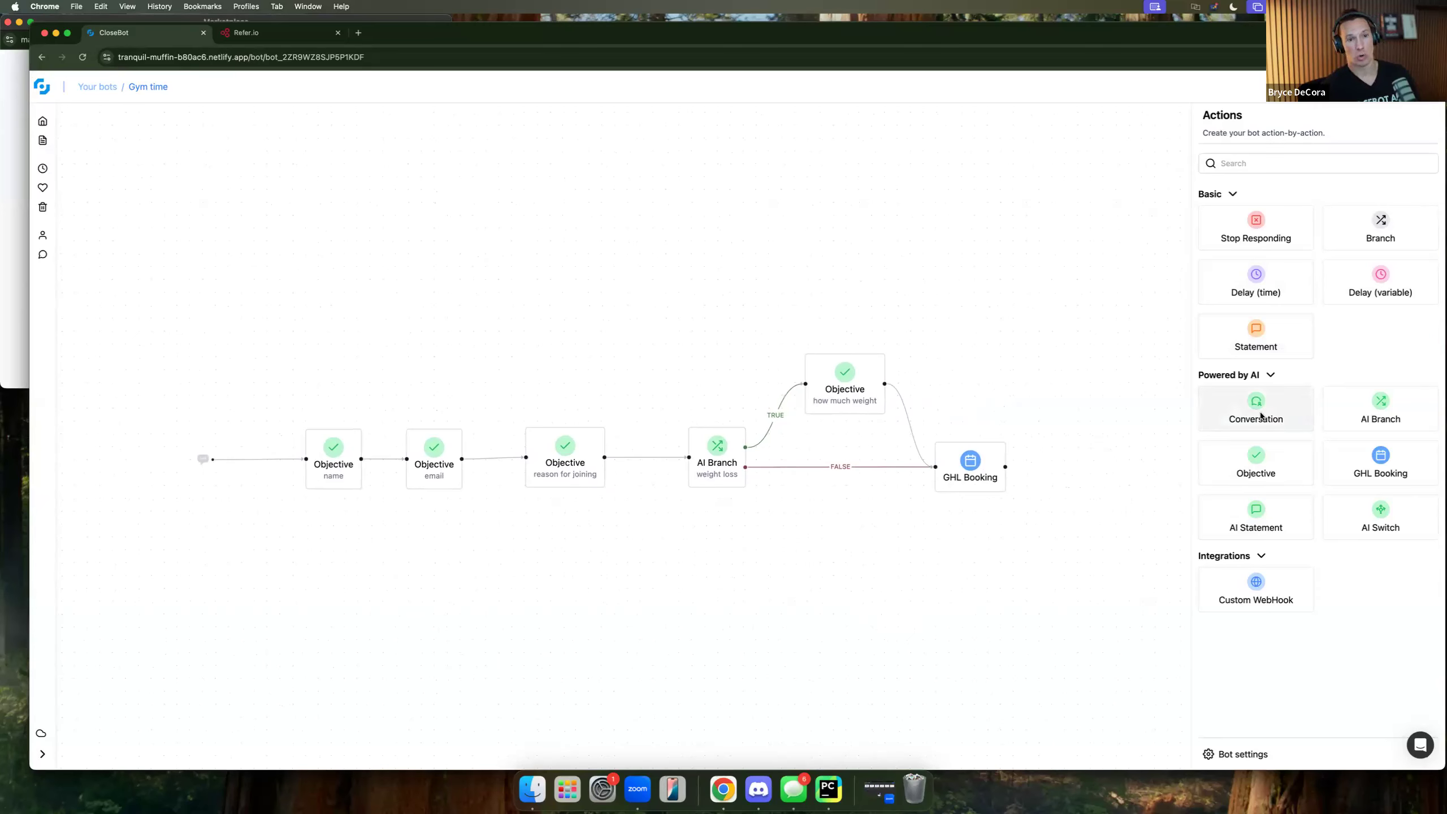
pyautogui.moveTo(1259, 415); pyautogui.dragTo(1086, 482)
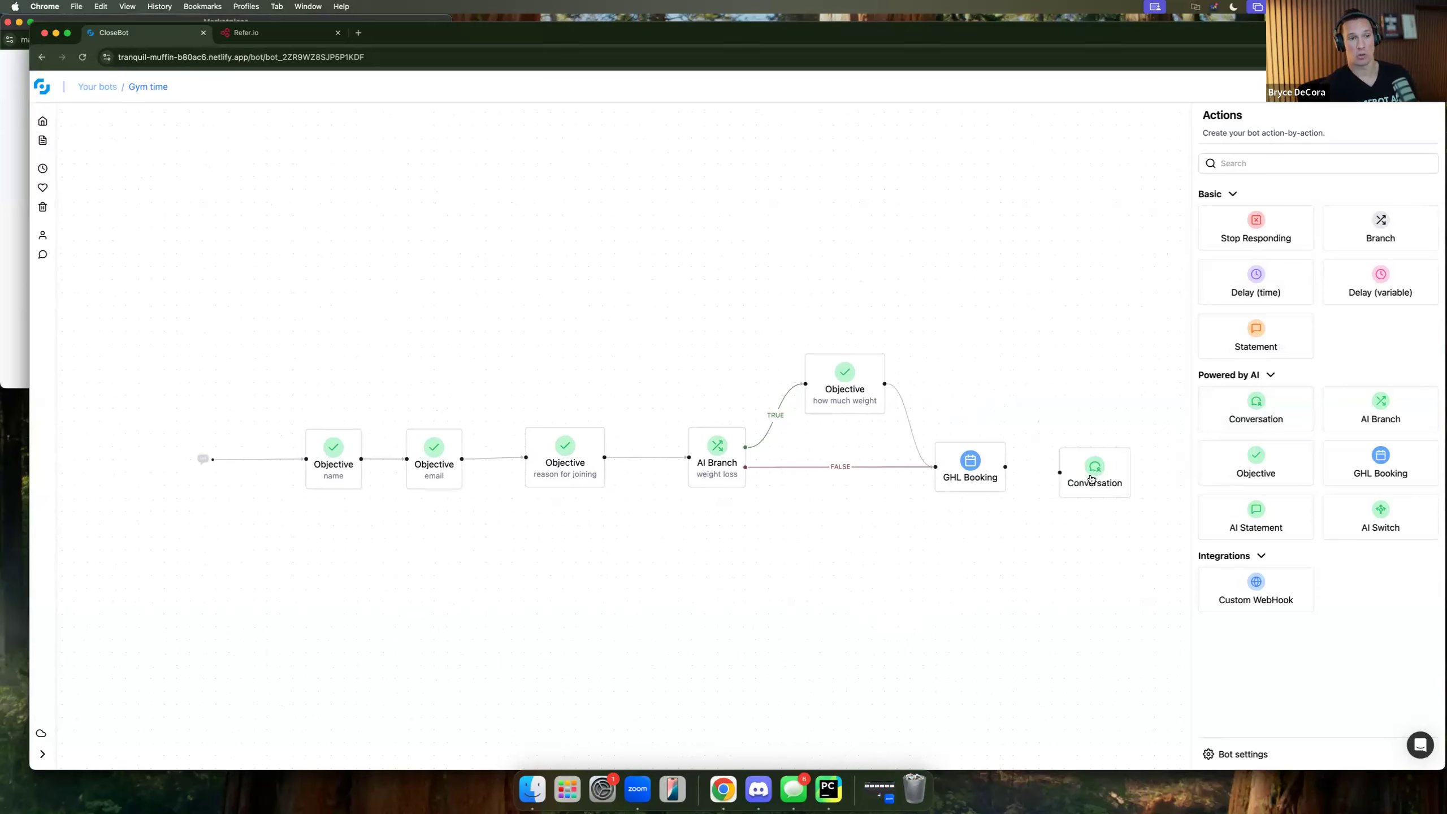
pyautogui.click(1086, 482)
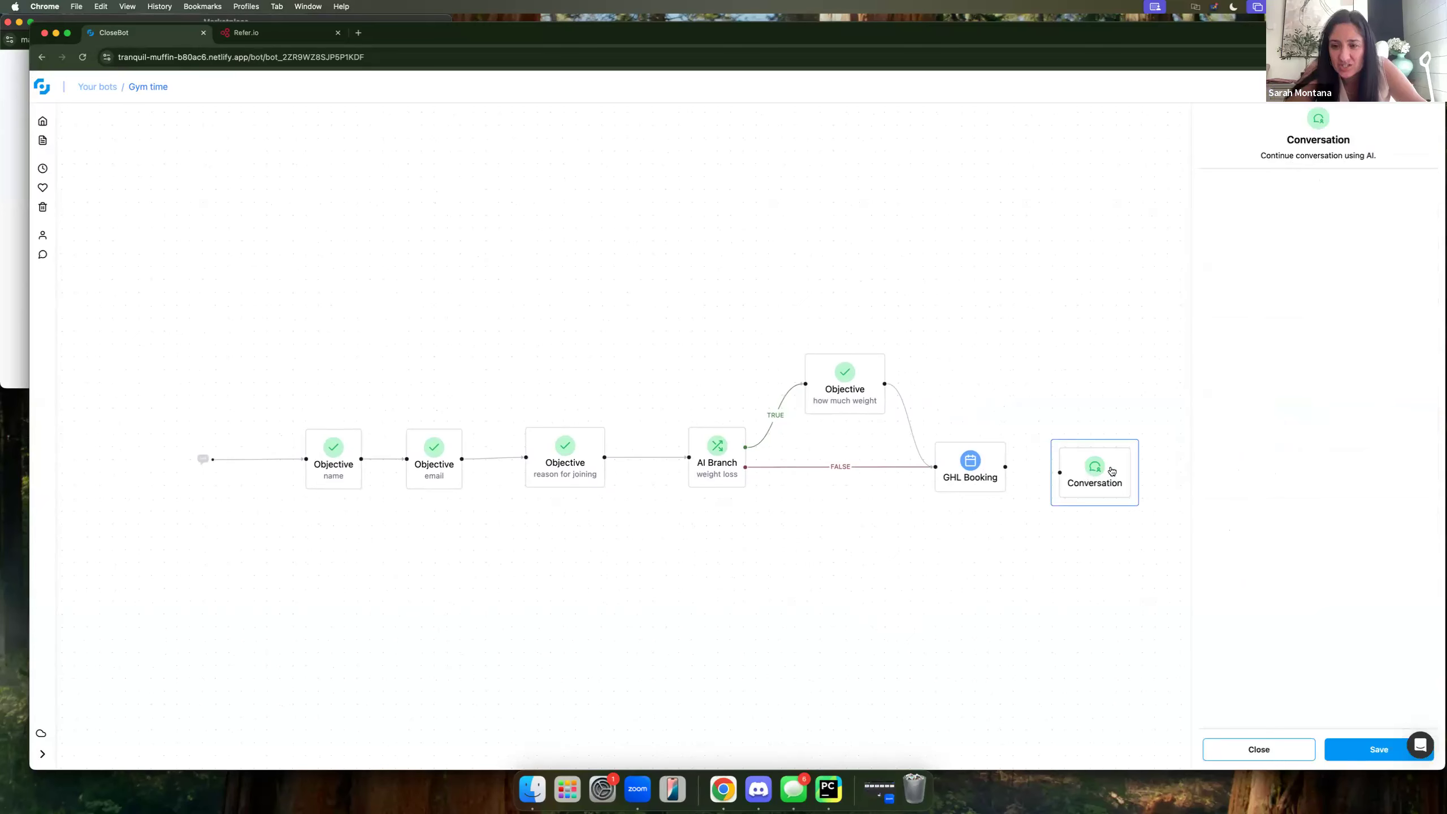
pyautogui.press('BackSpace')
pyautogui.click(1254, 749)
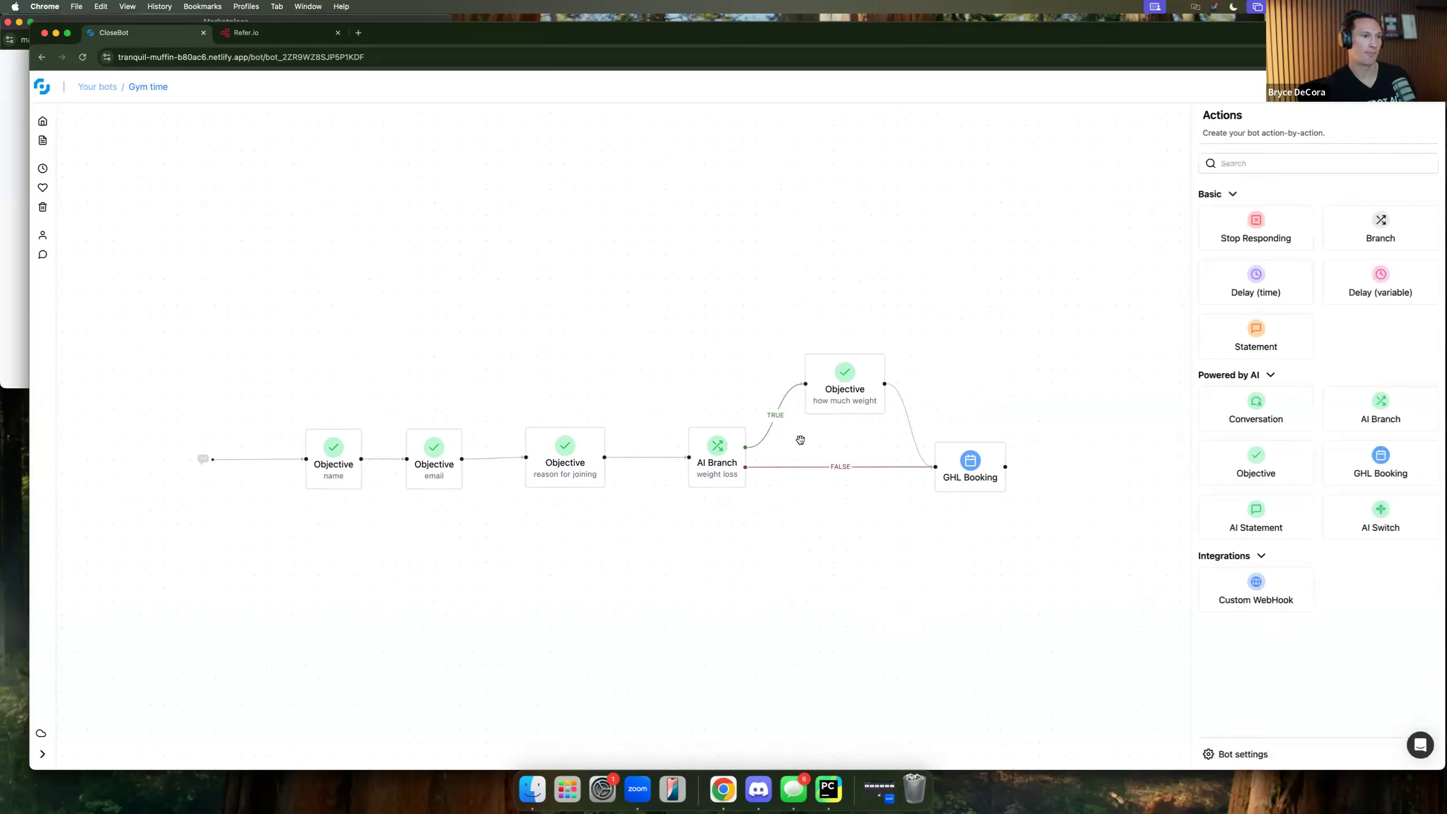
# Delete the weight loss AI Branch and drop an AI Switch in its place.
pyautogui.click(724, 460)
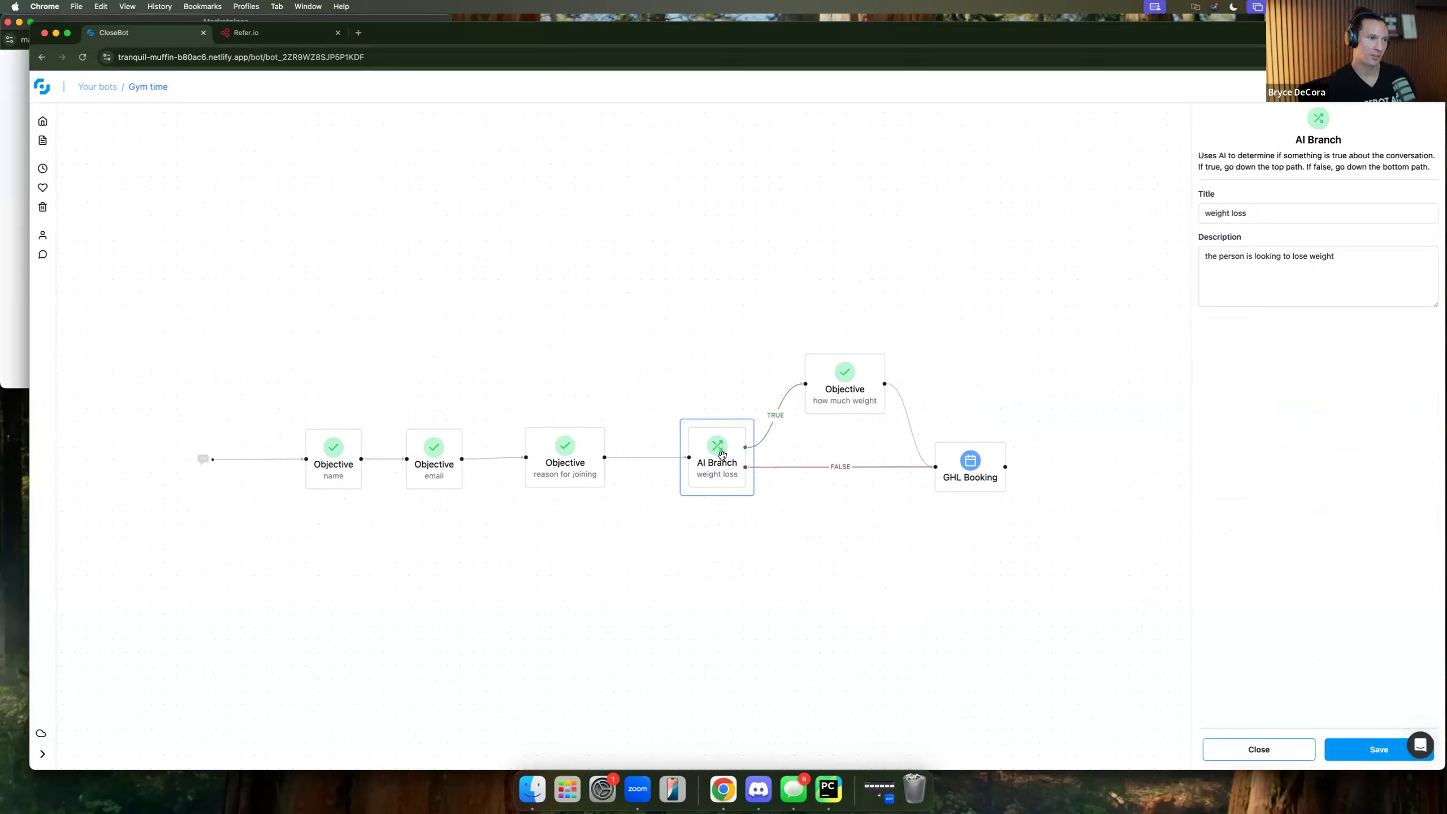
pyautogui.press('BackSpace')
pyautogui.click(1278, 748)
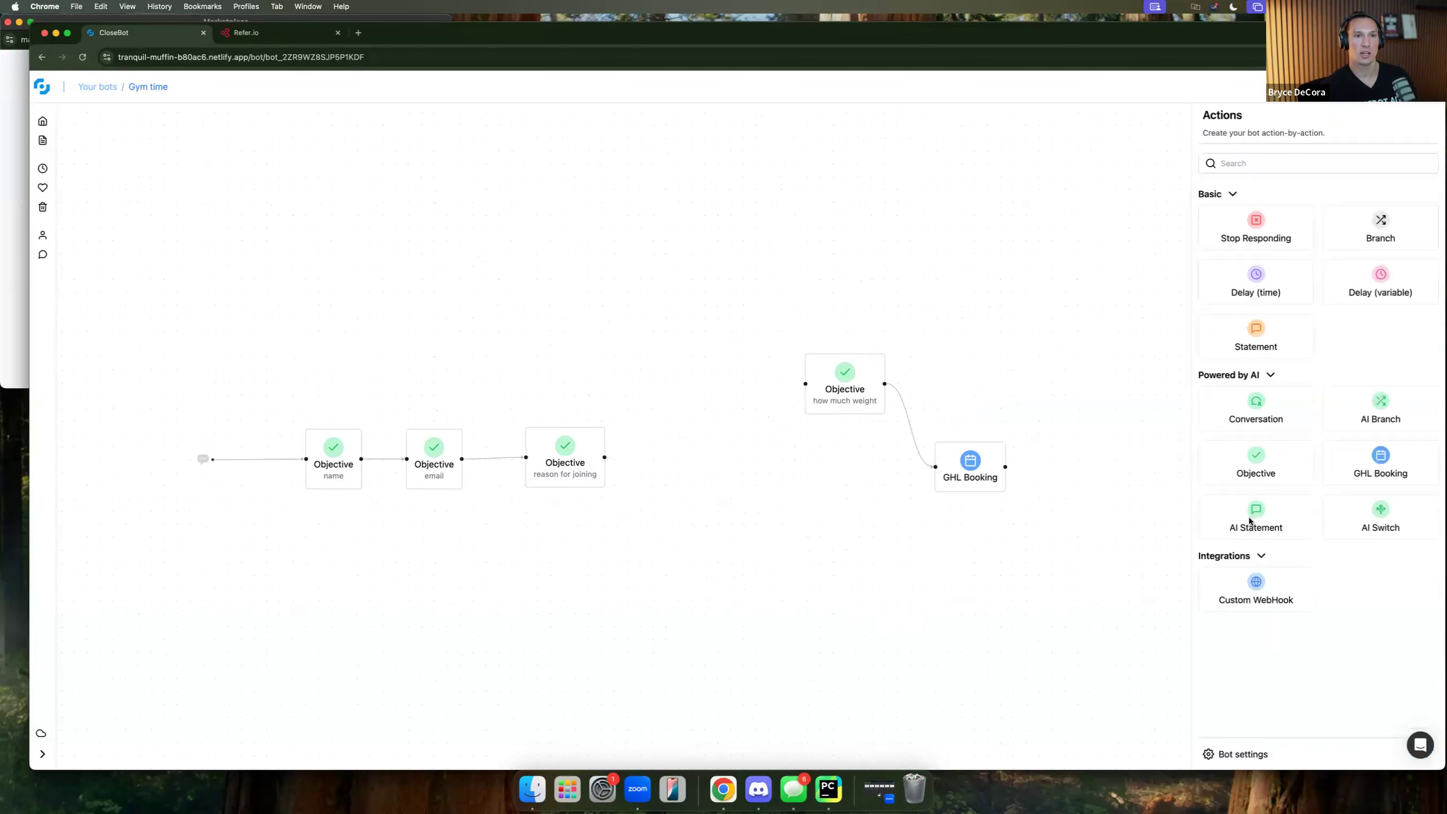
pyautogui.moveTo(800, 497); pyautogui.dragTo(730, 456)
# Link reason for joining into the AI Switch, titled 'reason for joining', with a gym-reason description.
pyautogui.moveTo(604, 458); pyautogui.dragTo(710, 462)
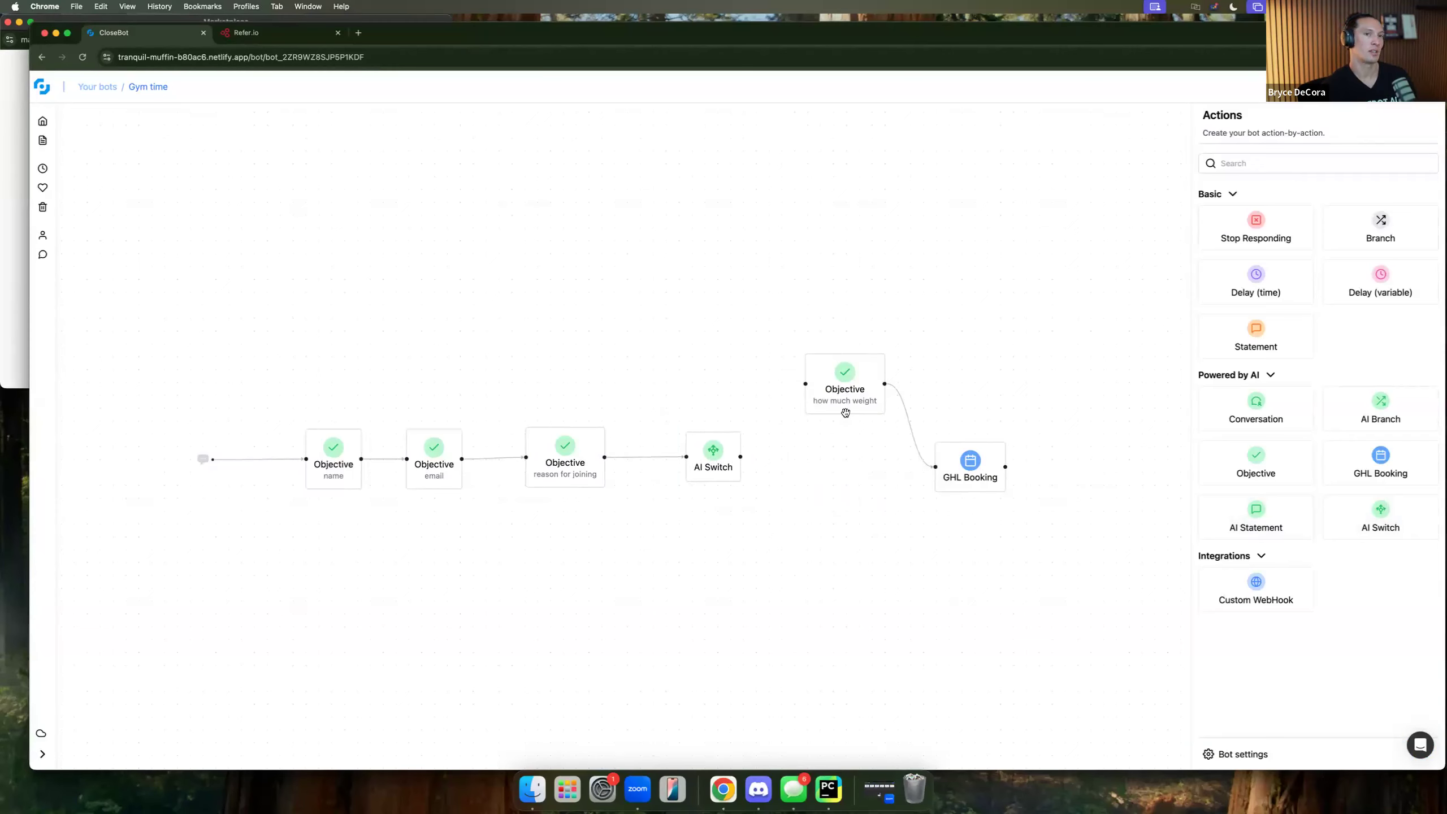
pyautogui.click(712, 459)
pyautogui.click(1259, 187)
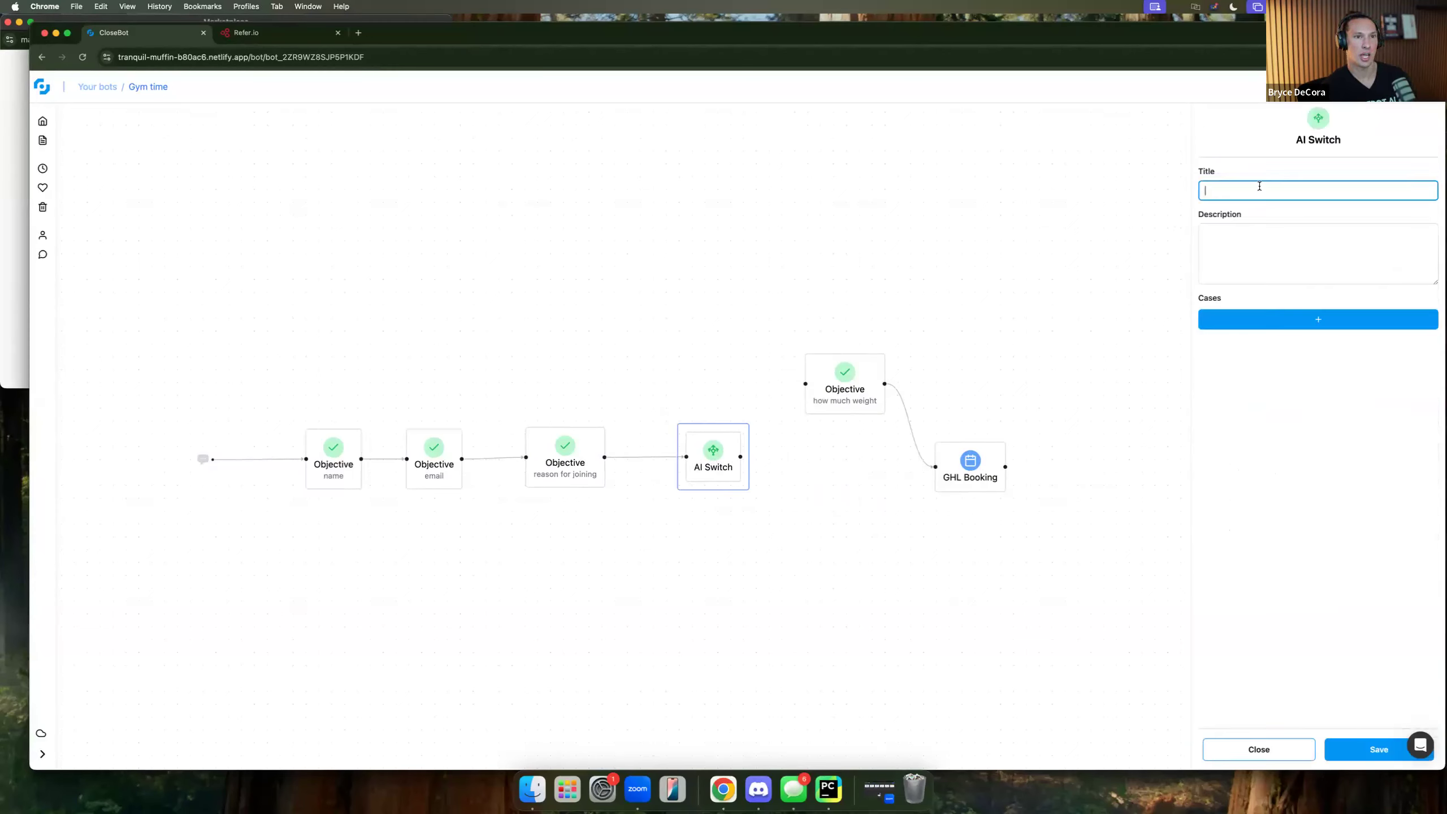
pyautogui.write('rea')
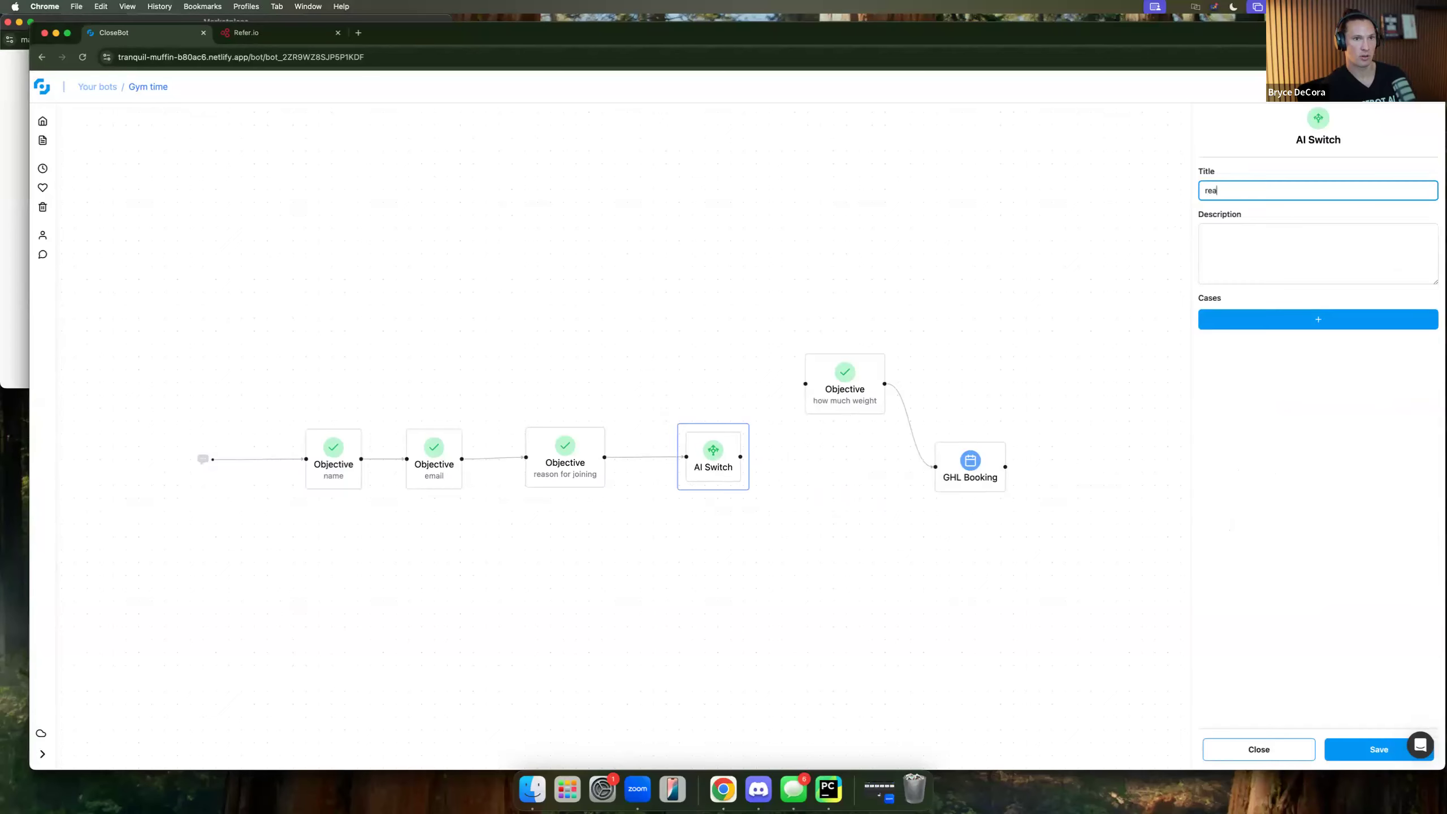
pyautogui.write('son for joining')
pyautogui.press('Tab')
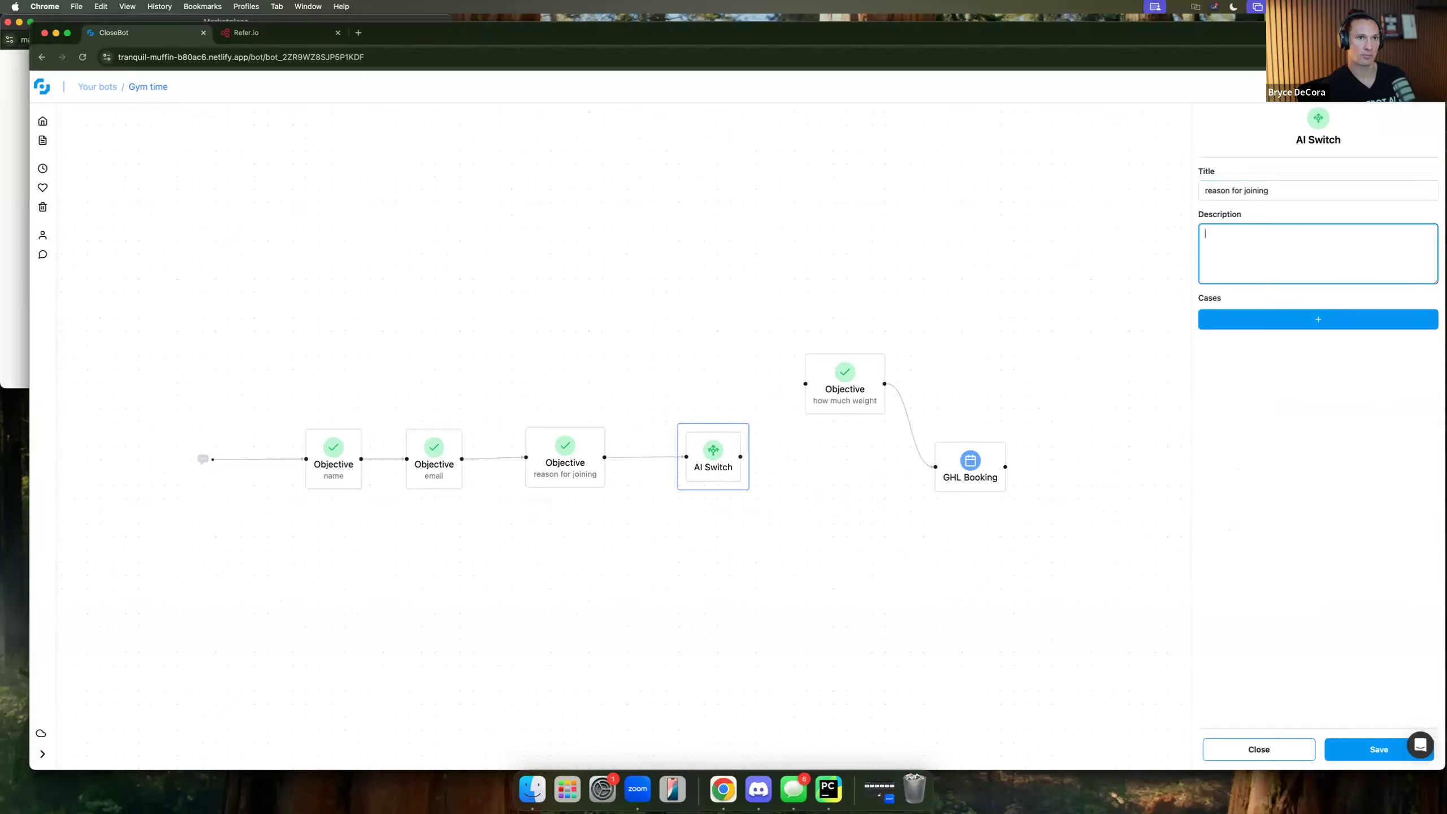
pyautogui.write('find out')
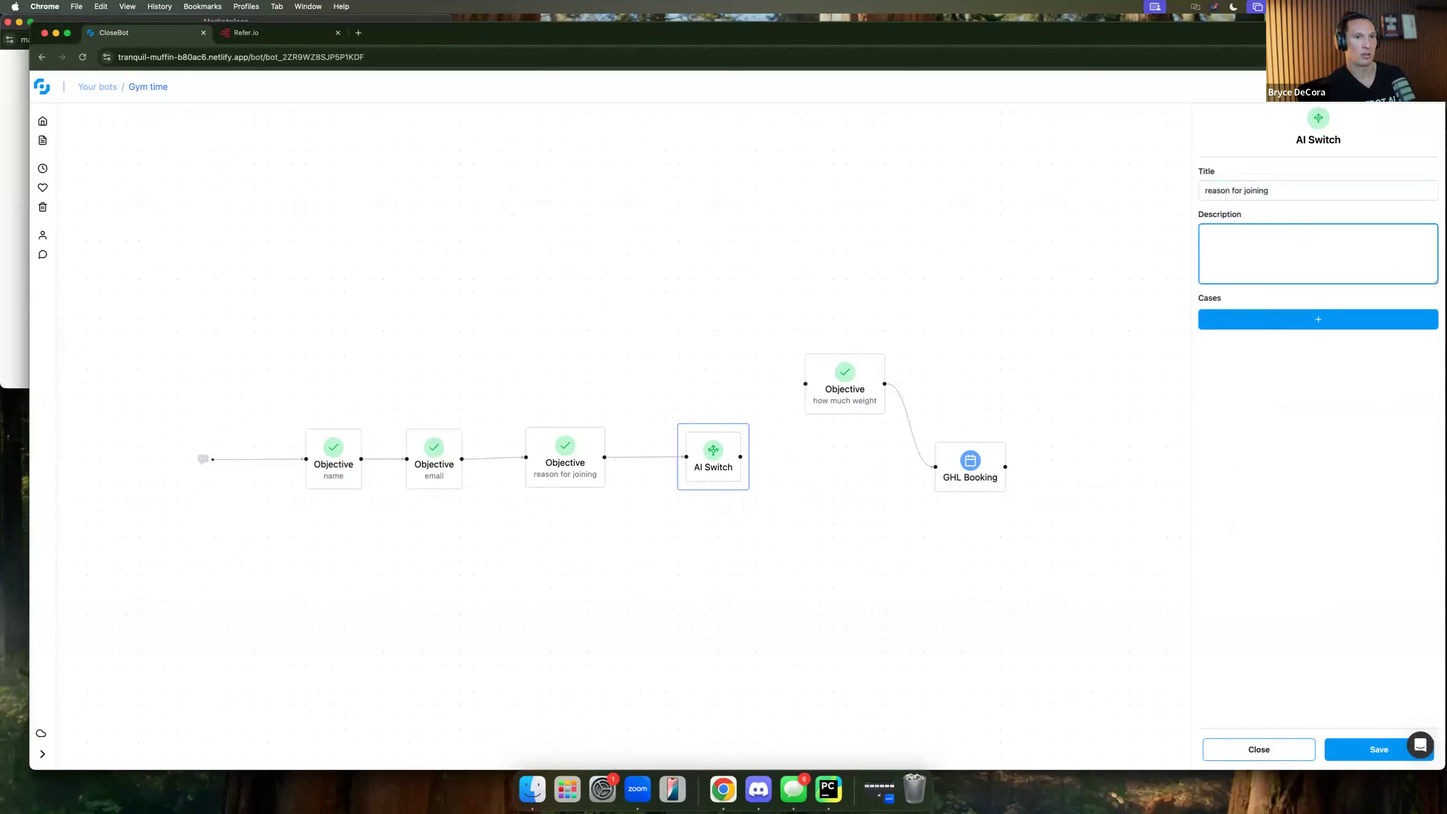
pyautogui.write('d')
pyautogui.write('reason for wa')
pyautogui.write('nting to ')
pyautogui.write('join the gym')
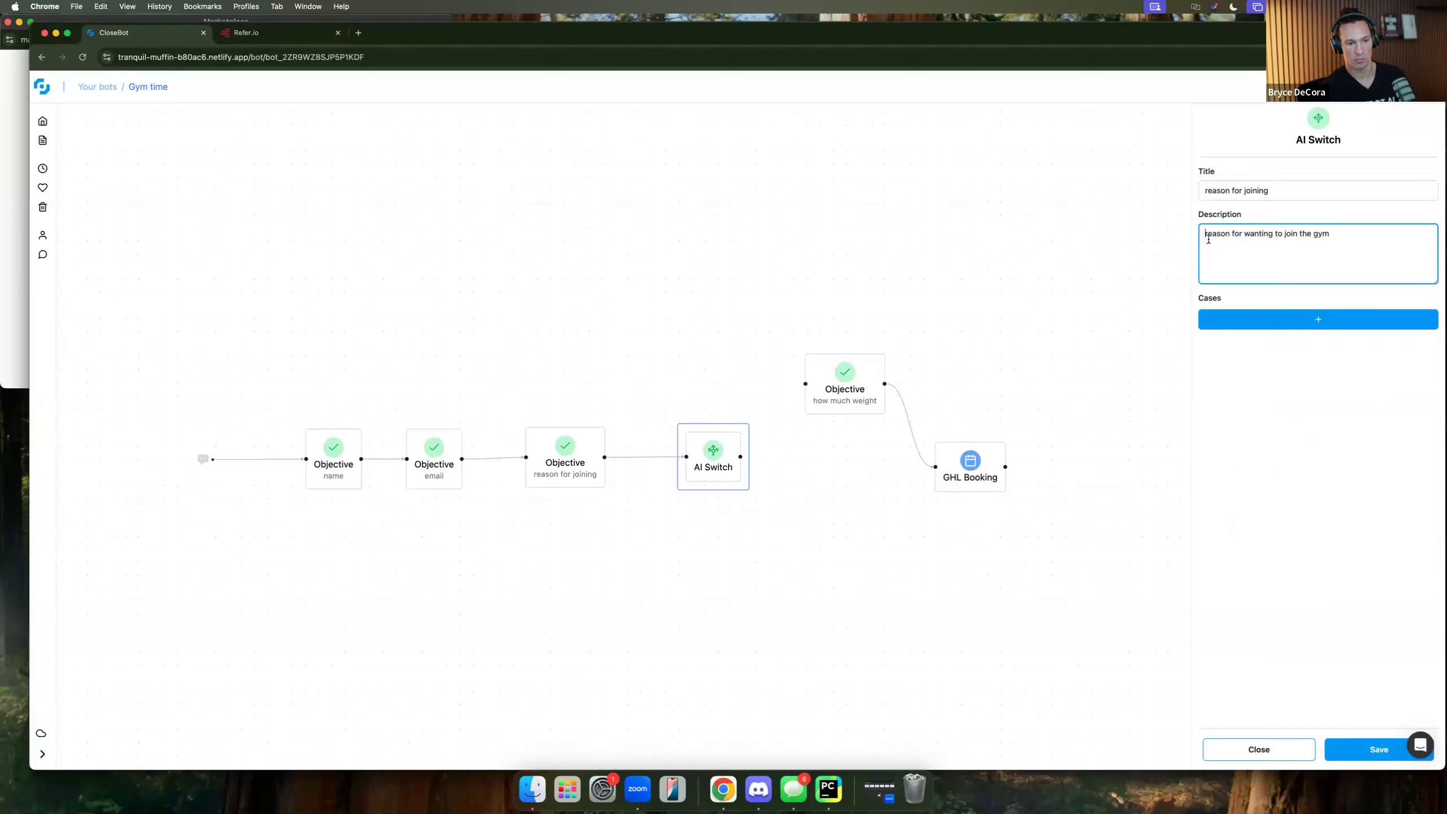
pyautogui.write('examine the')
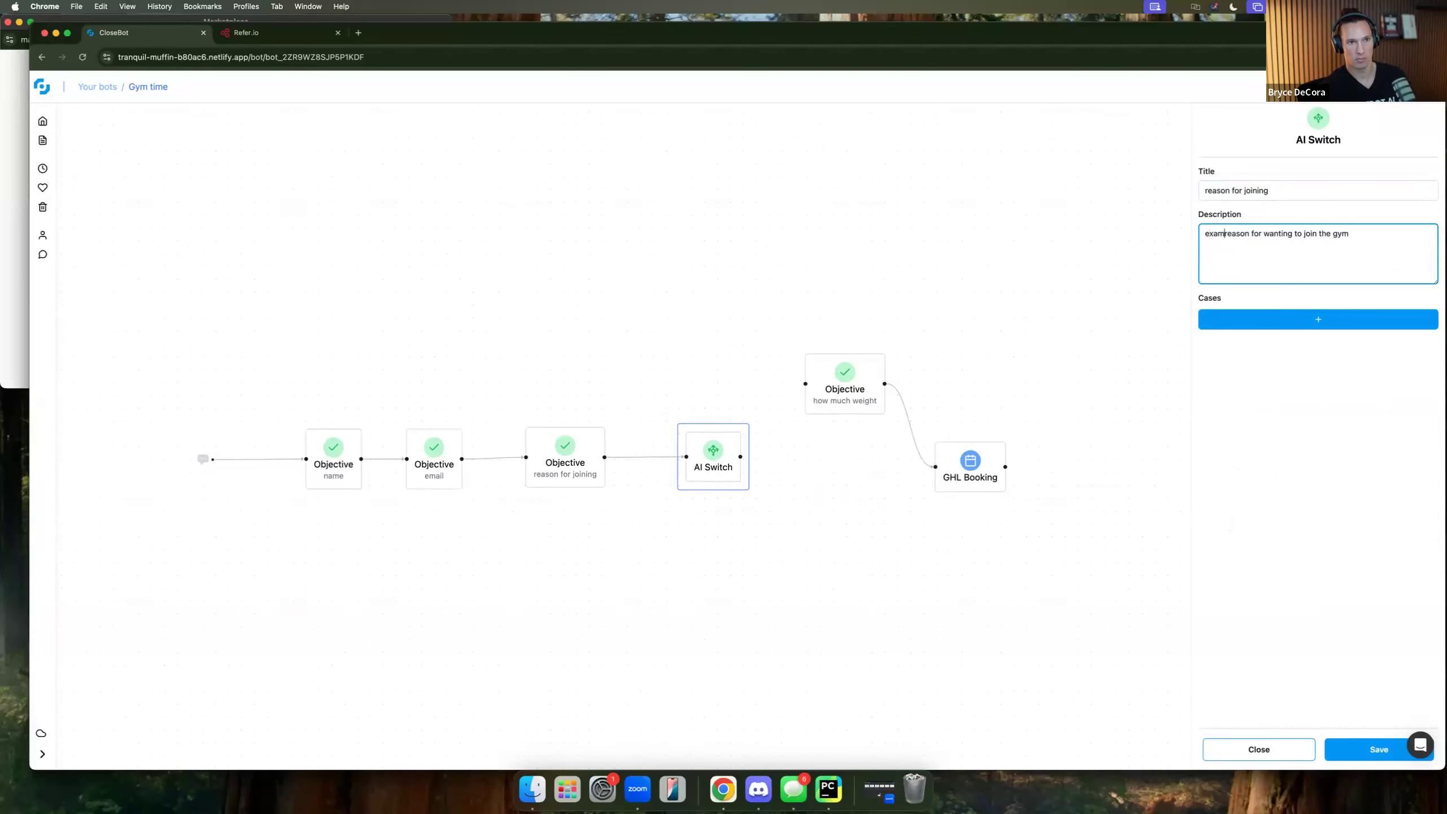
pyautogui.write('ir')
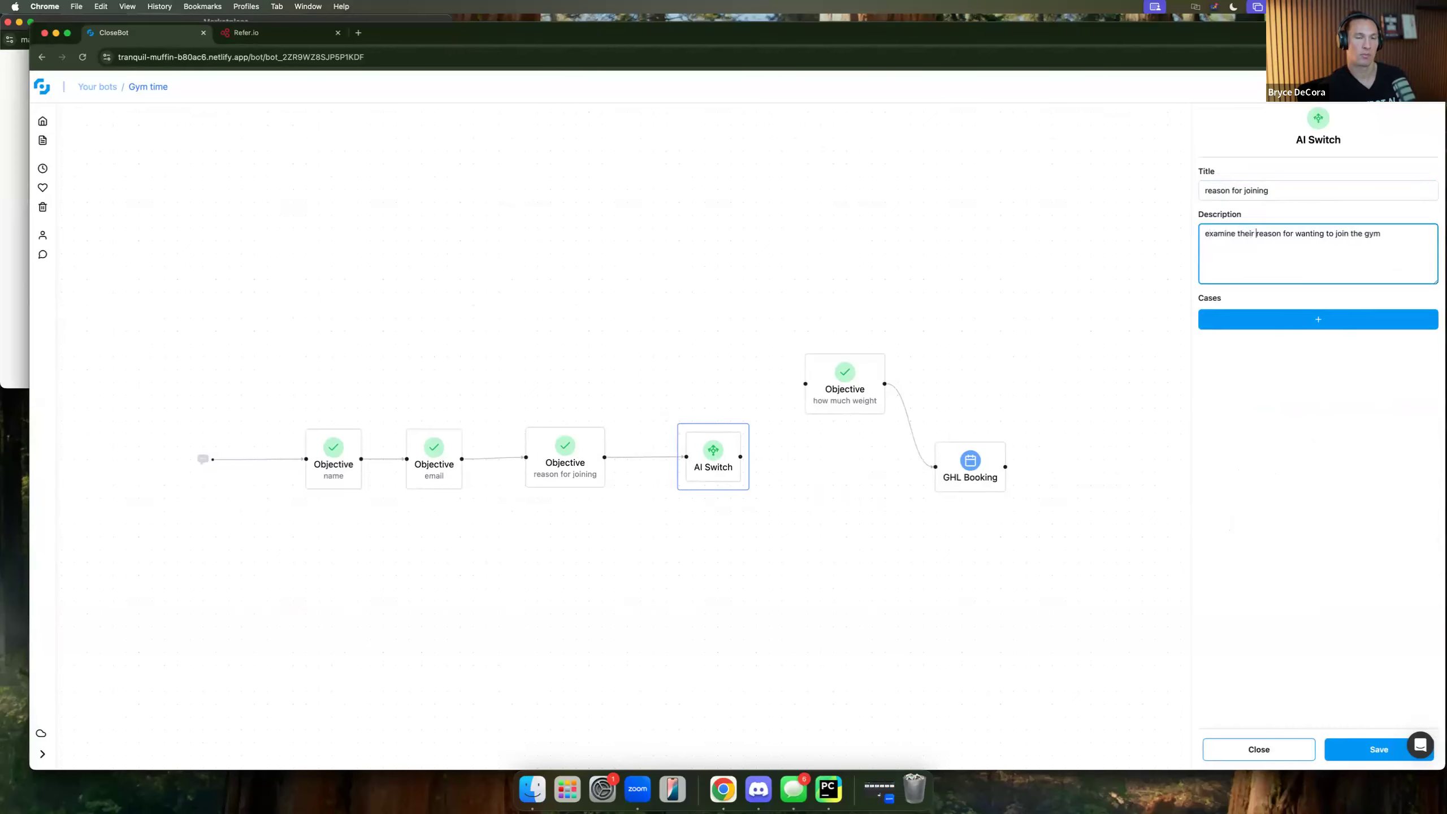
# Add the switch cases weight loss, muscle gain and cardio, and save.
pyautogui.click(1264, 319)
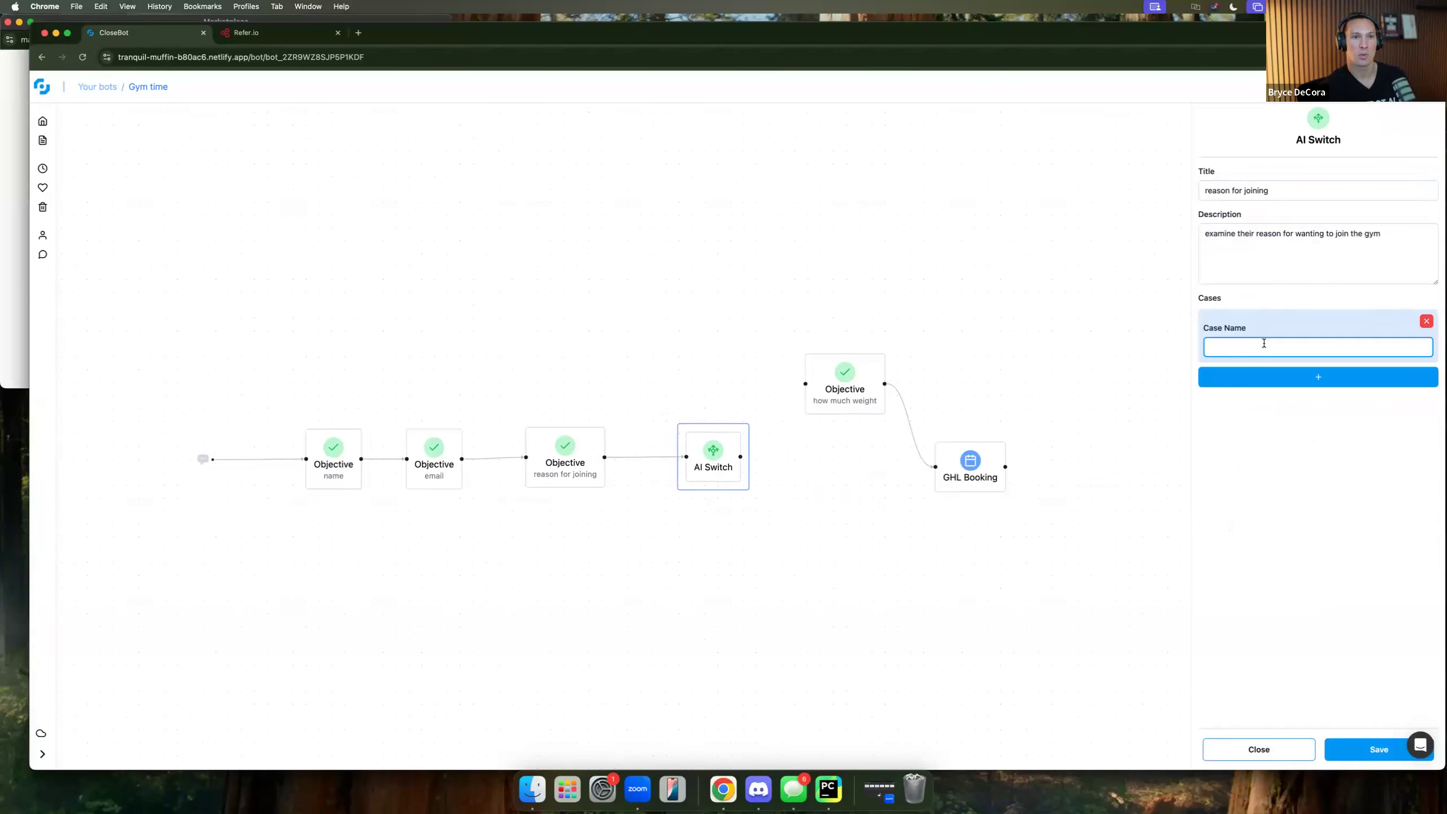
pyautogui.write('weight ')
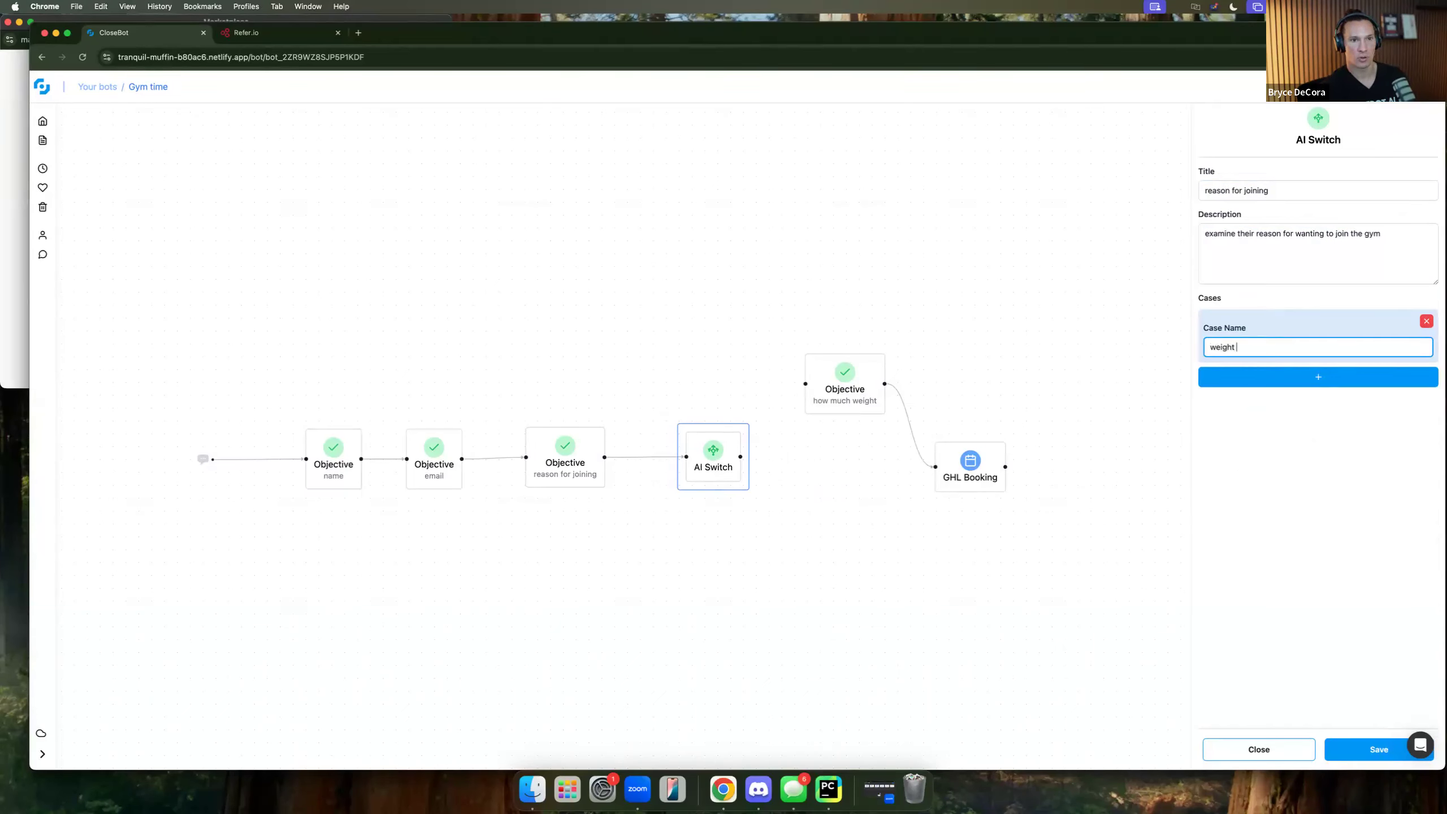
pyautogui.write('loss')
pyautogui.click(1294, 381)
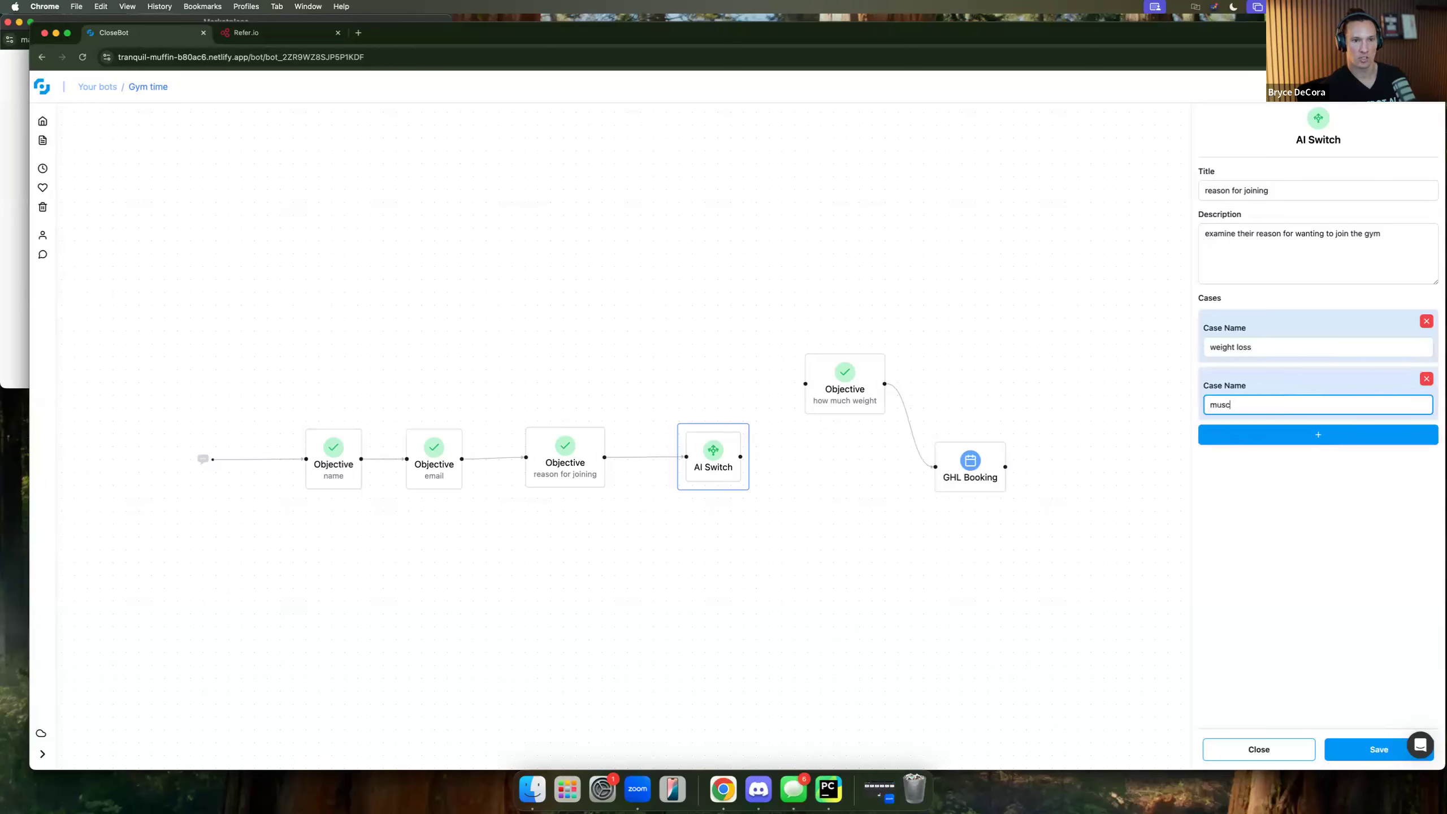
pyautogui.click(1348, 435)
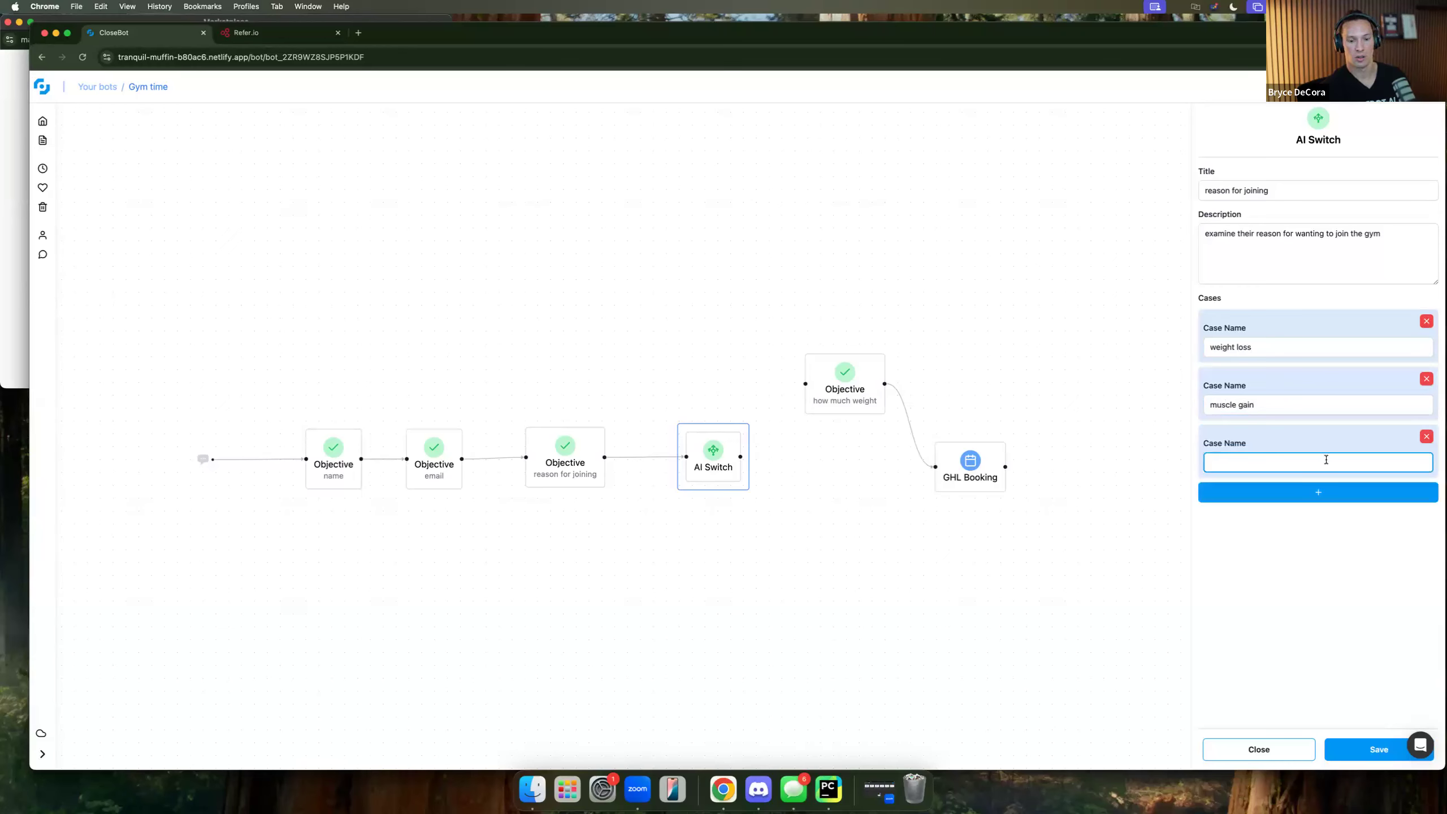
pyautogui.write('cardi')
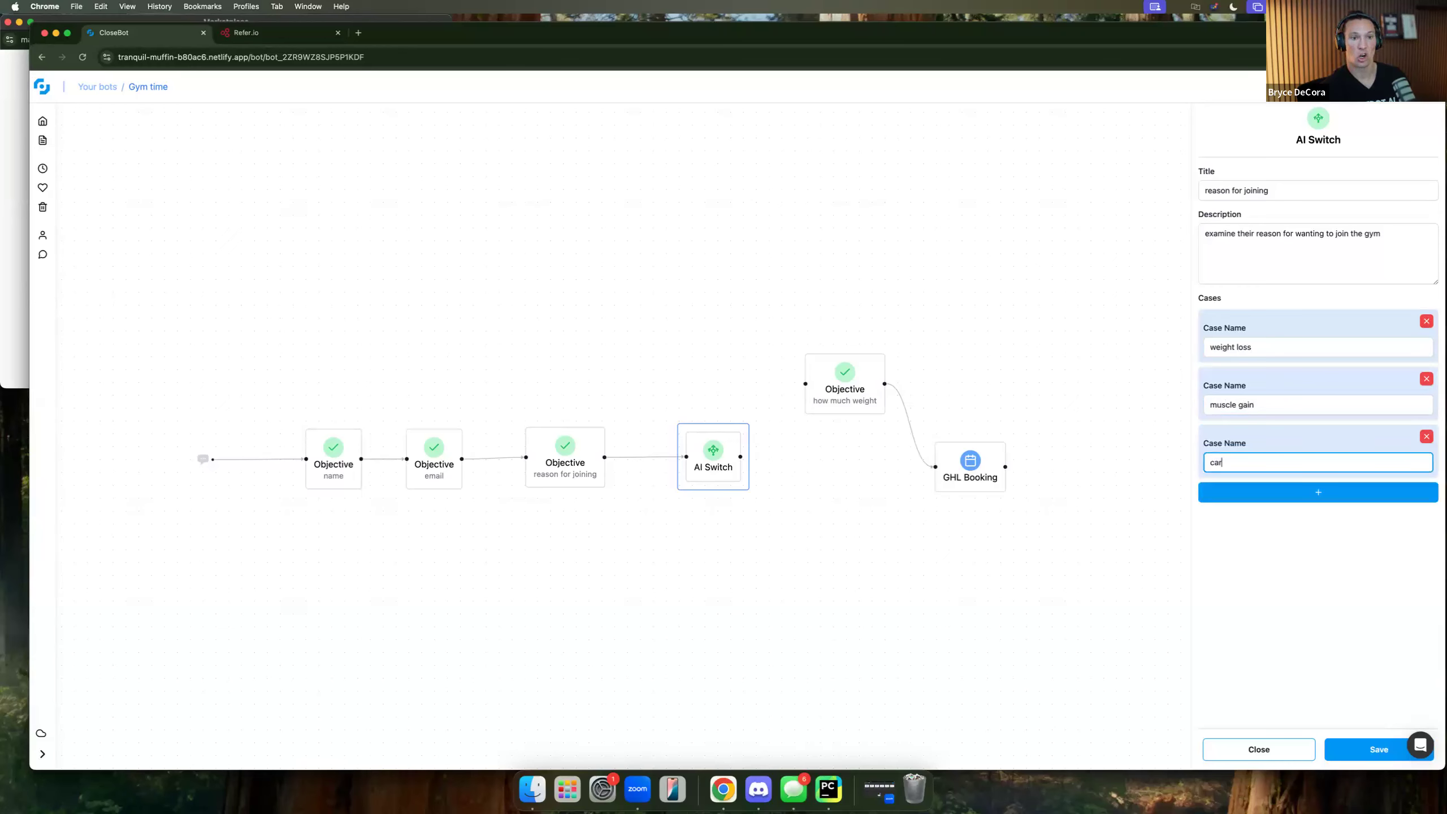
pyautogui.press('BackSpace')
pyautogui.press('BackSpace')
pyautogui.press('BackSpace')
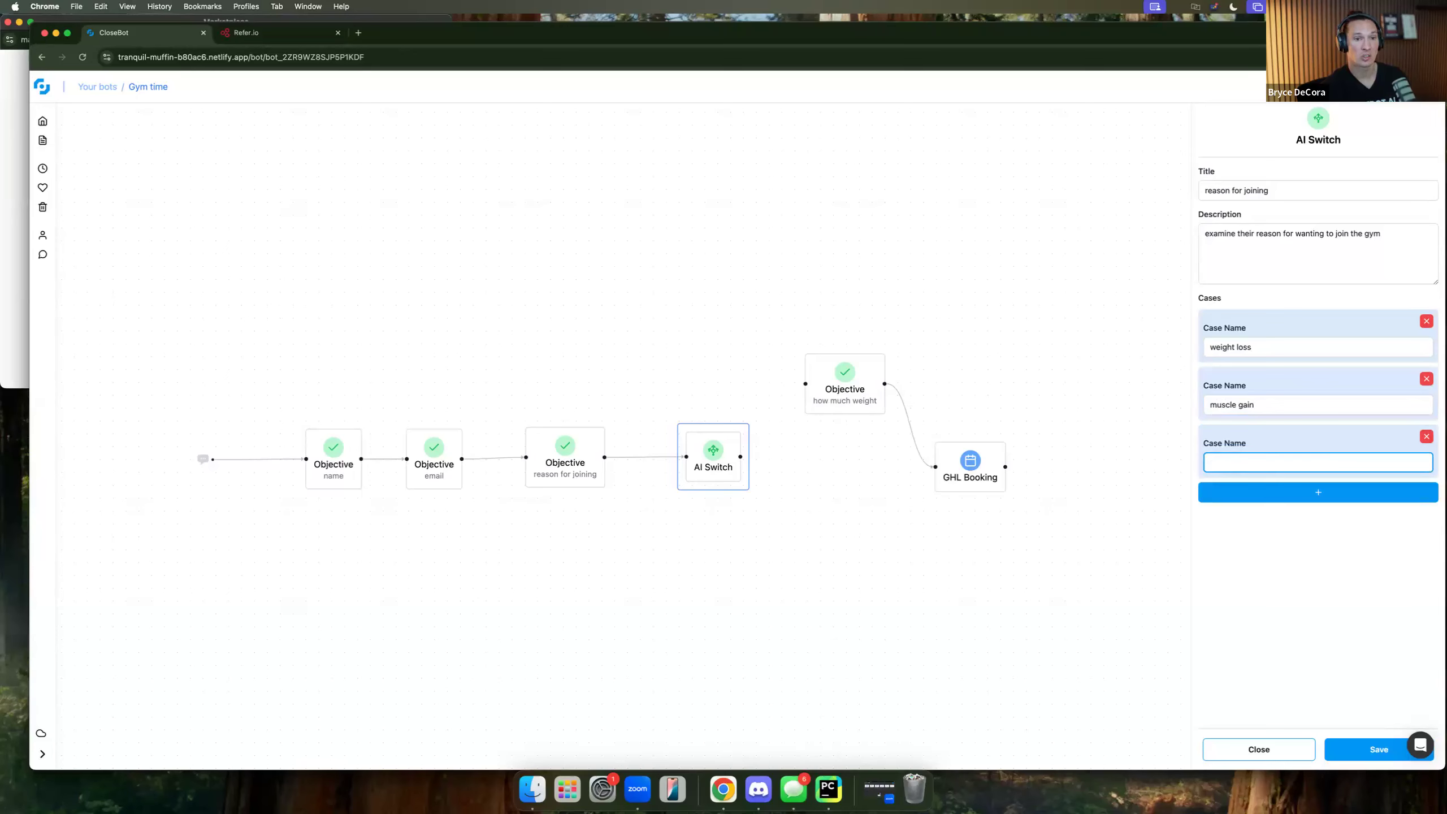
pyautogui.write('cardio')
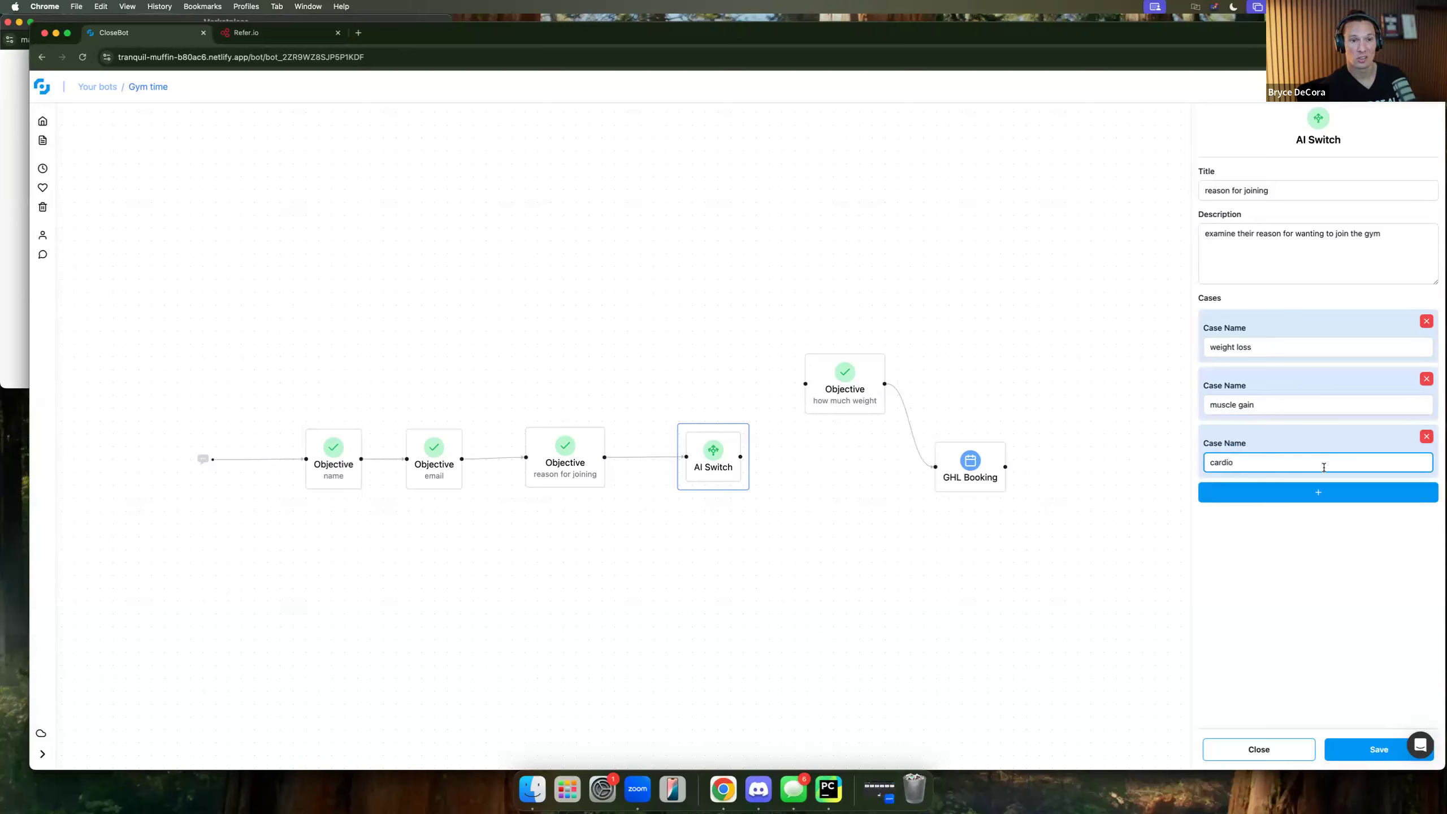
pyautogui.click(1357, 748)
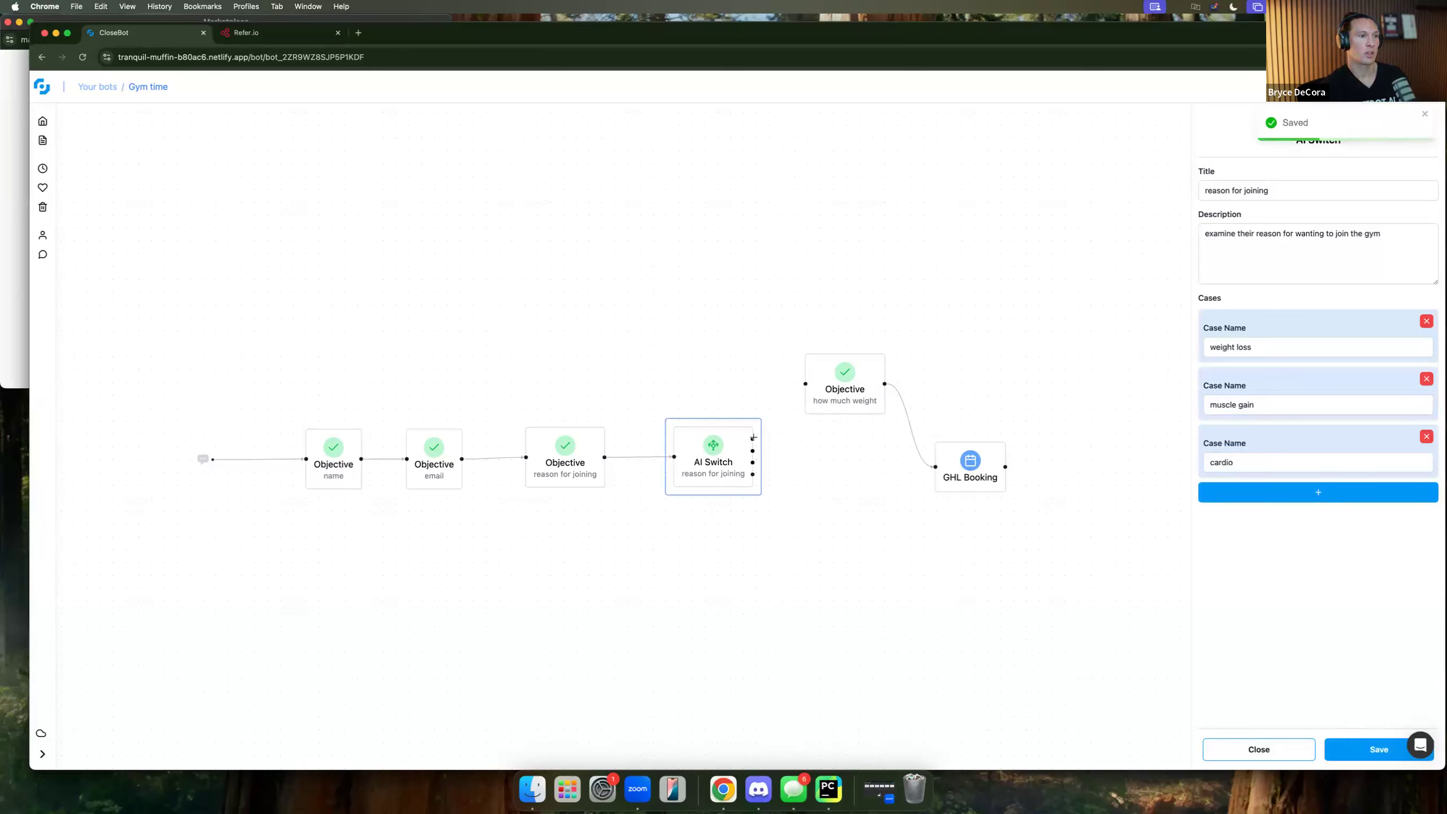
# Route the weight loss case to how much weight and move GHL Booking up-right.
pyautogui.moveTo(752, 438); pyautogui.dragTo(870, 362)
pyautogui.click(859, 428)
pyautogui.moveTo(985, 481); pyautogui.dragTo(1089, 455)
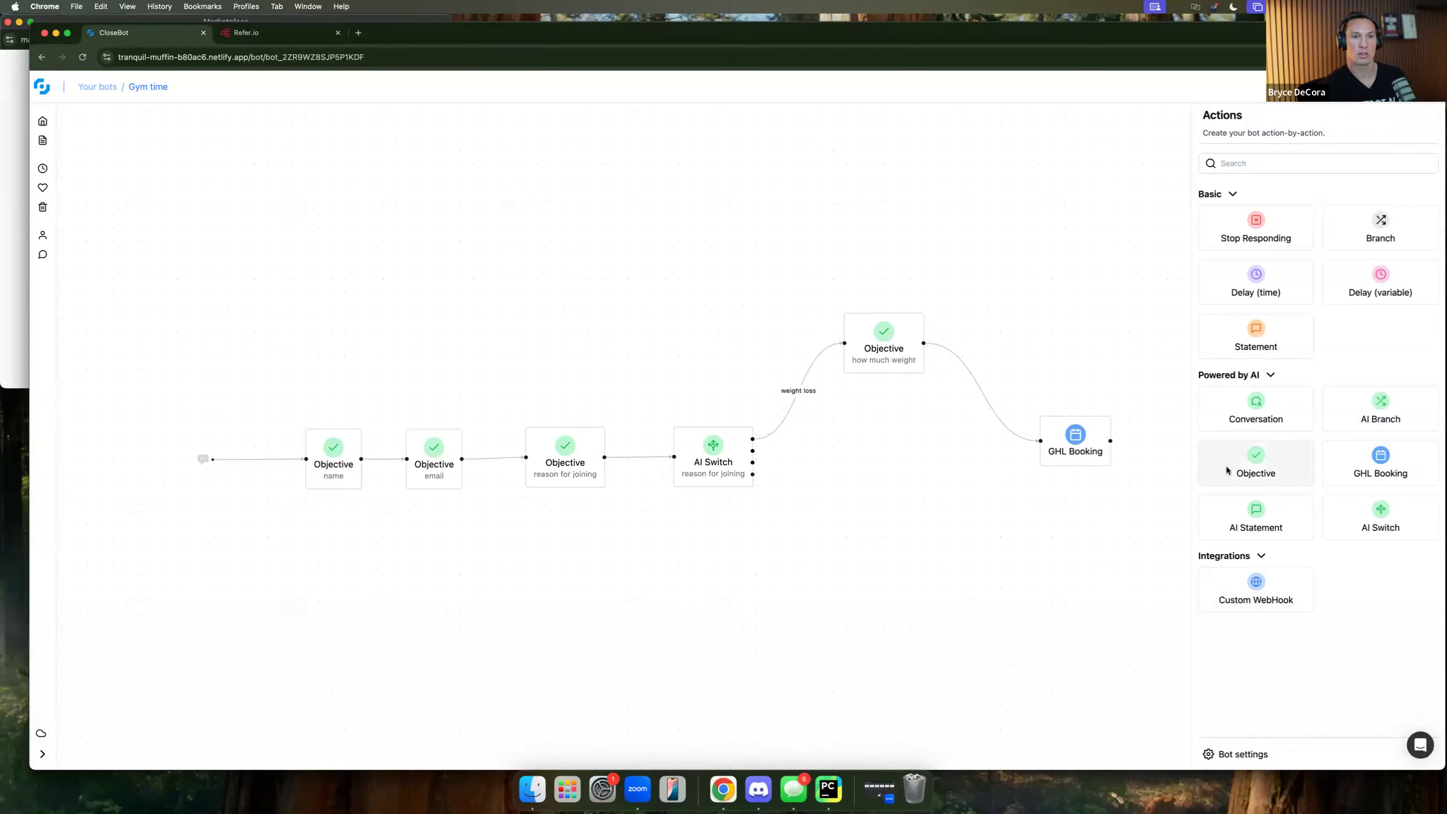
# Add an Objective 'how much muscle' described 'find out how much muscle they want to gain'.
pyautogui.moveTo(1225, 467); pyautogui.dragTo(900, 451)
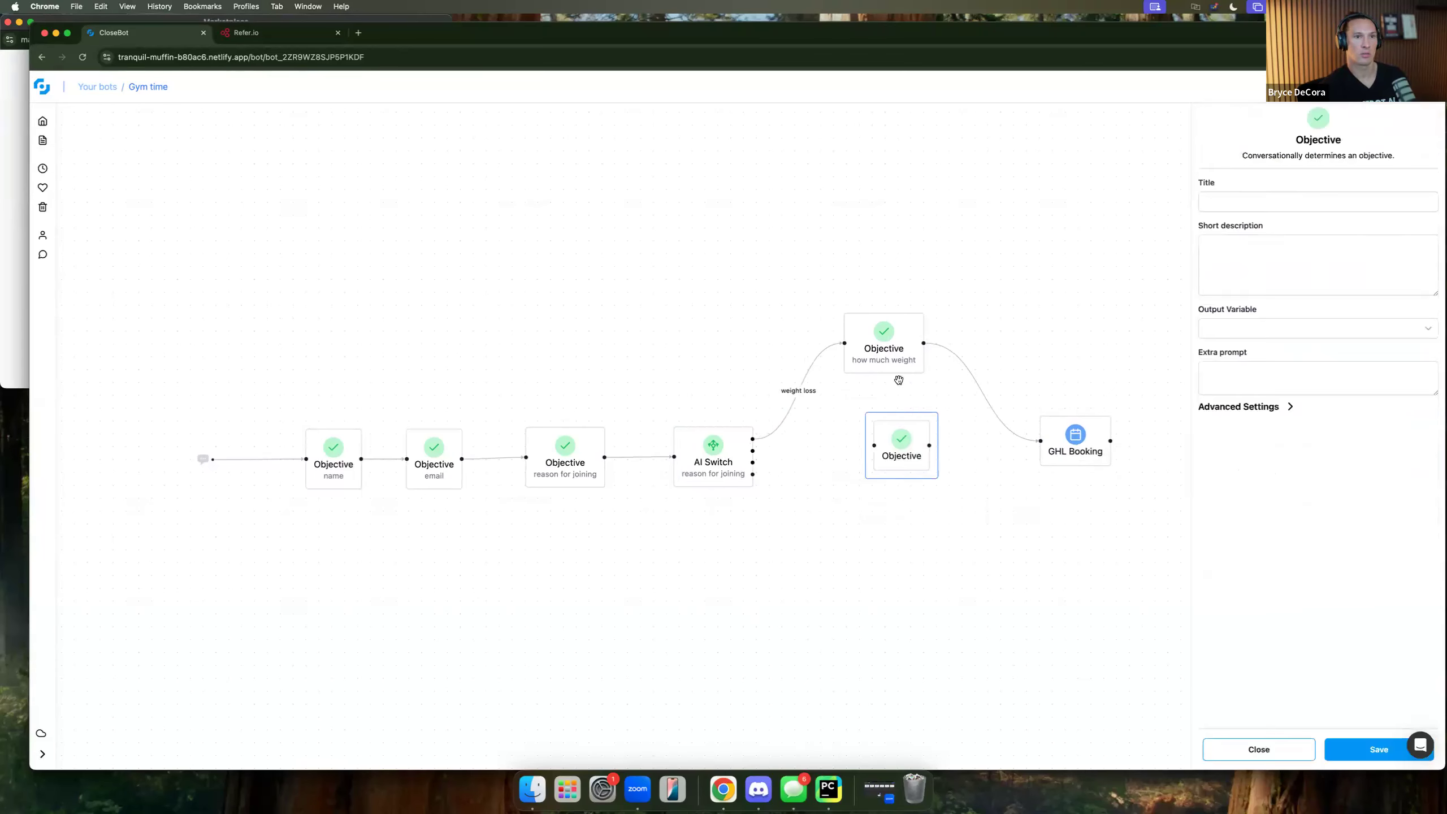
pyautogui.click(1220, 202)
pyautogui.write('muscle')
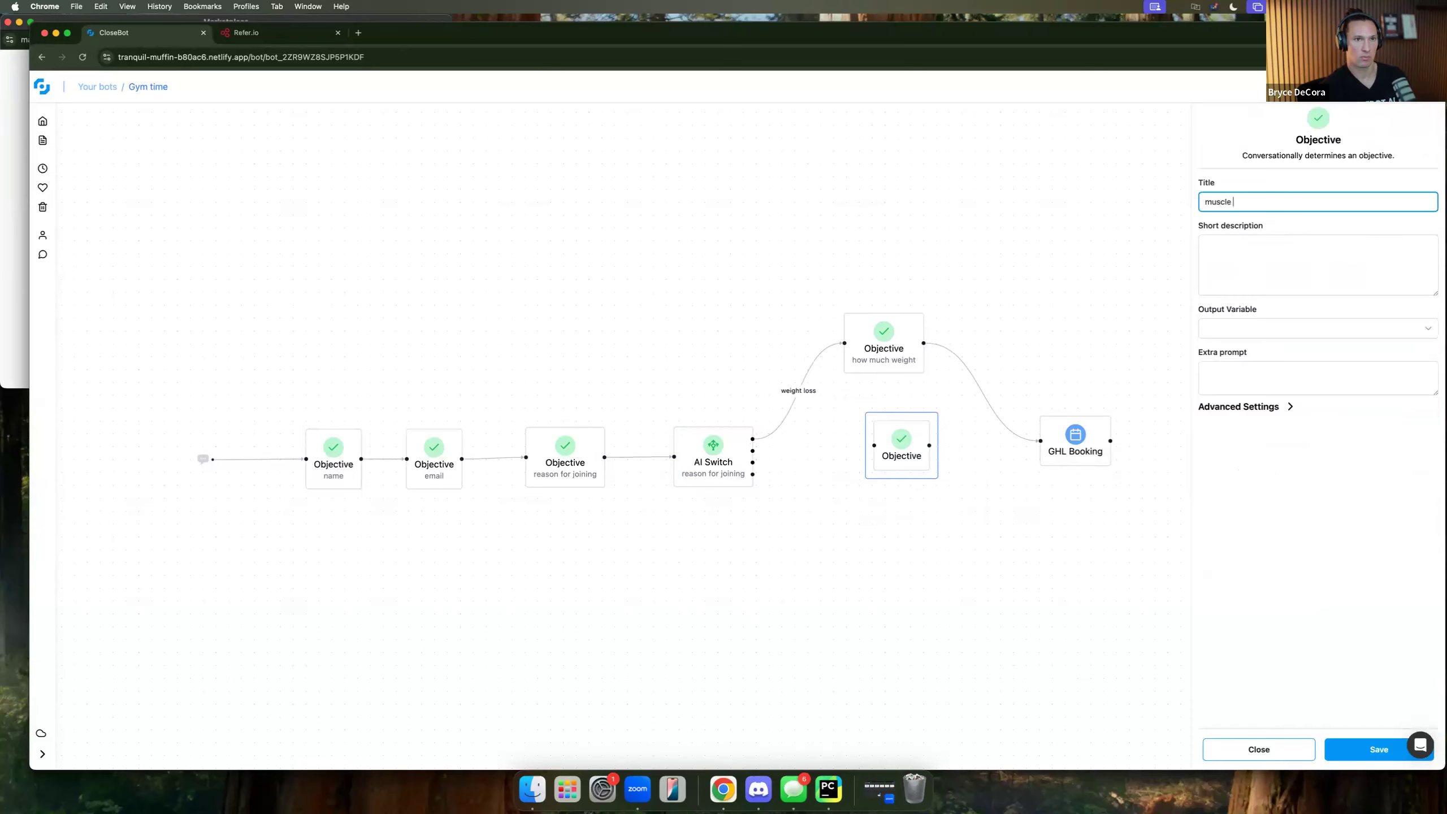
pyautogui.press('BackSpace')
pyautogui.press('BackSpace')
pyautogui.press('BackSpace')
pyautogui.write('how much mu')
pyautogui.press('Tab')
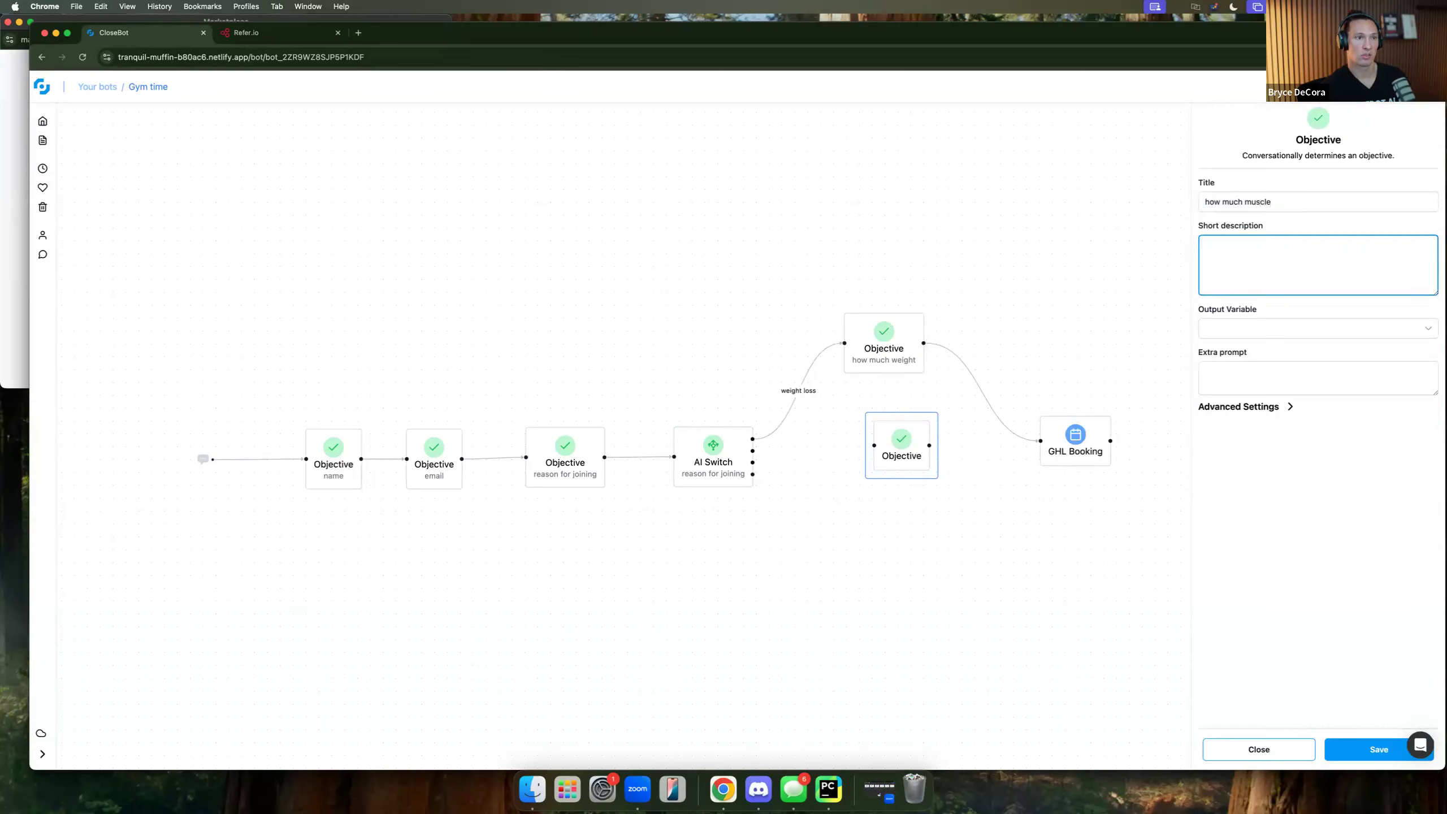
pyautogui.write('find out how much muscle they want to ')
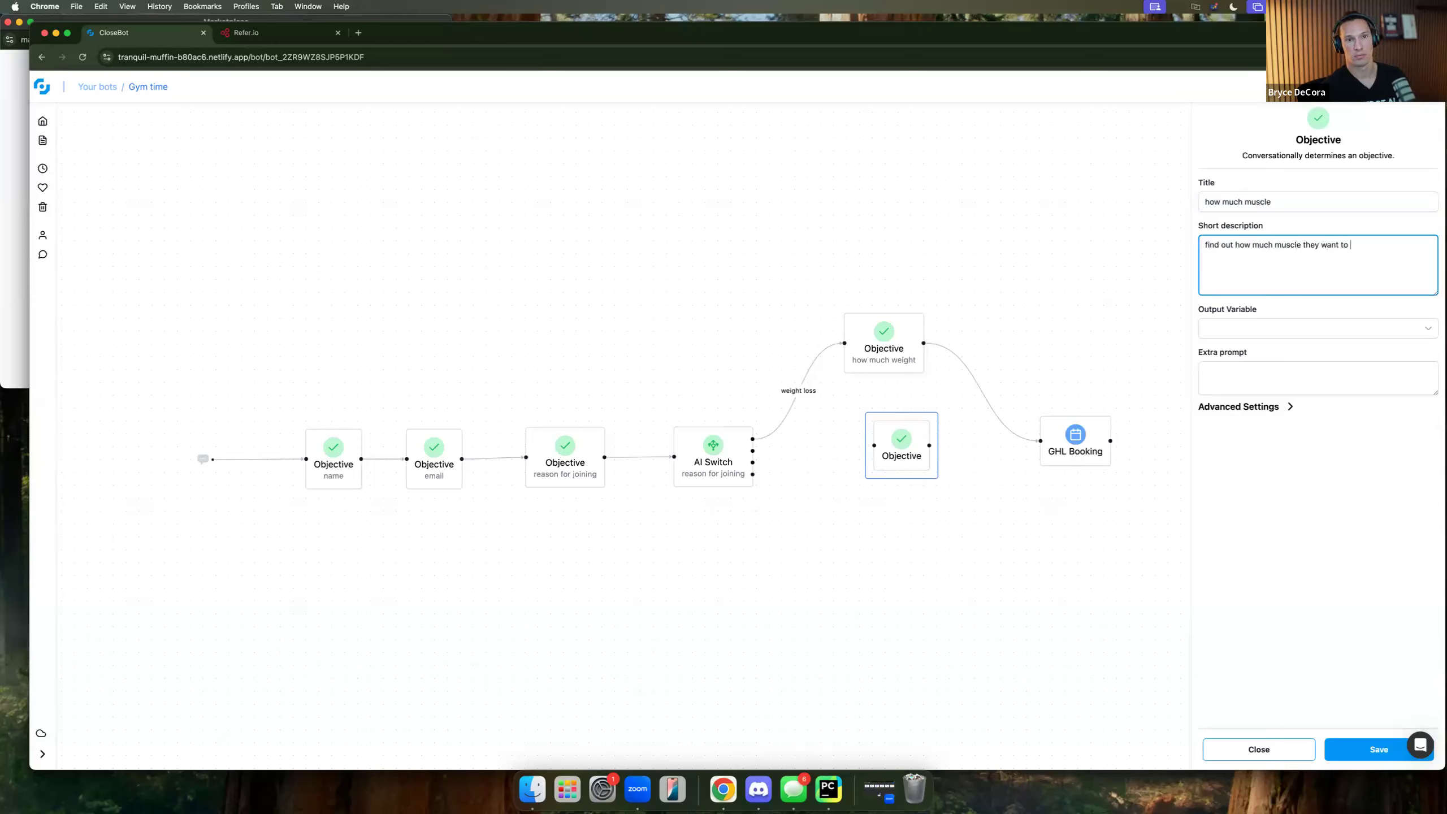
pyautogui.write('gain')
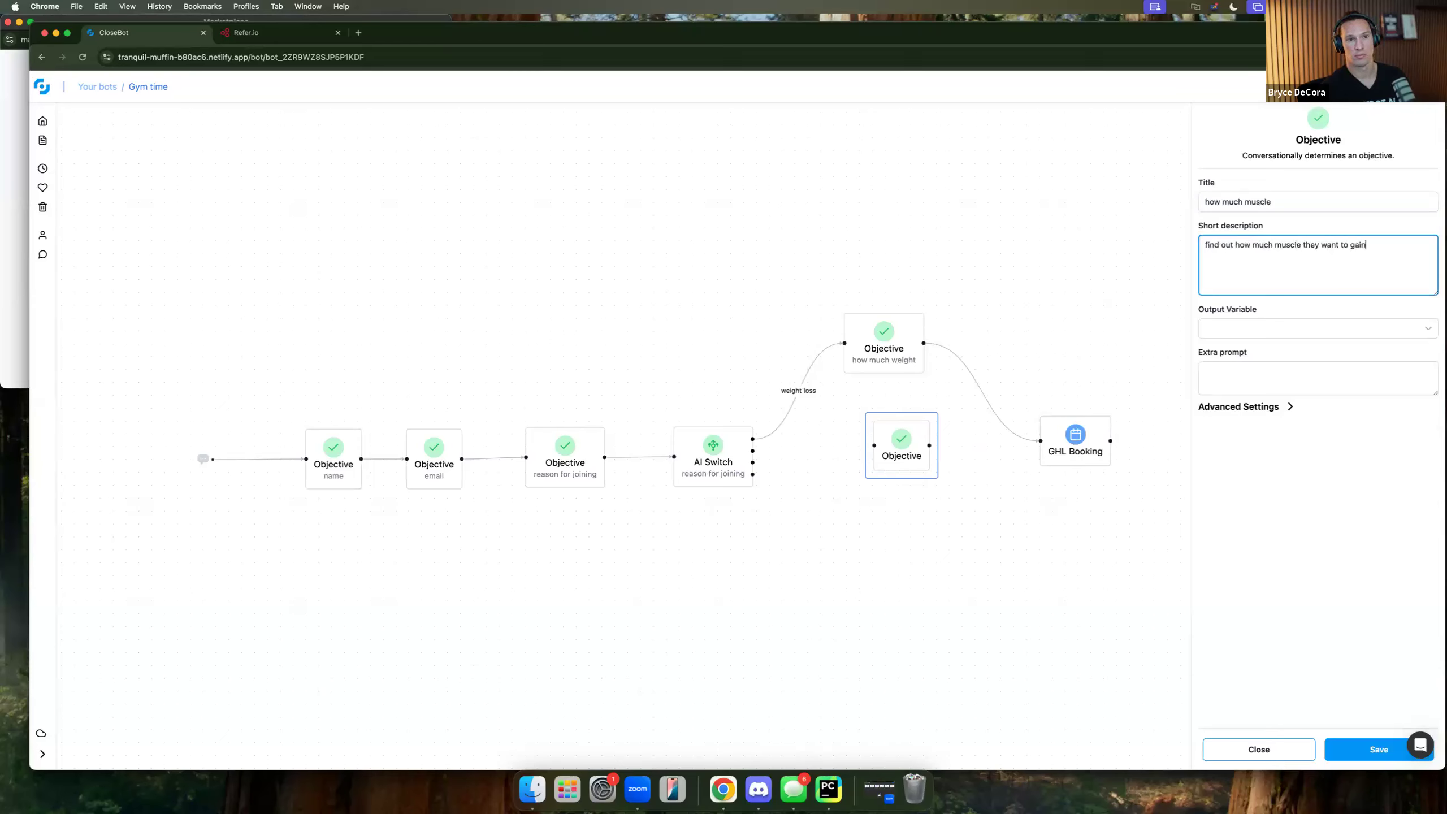
pyautogui.click(1361, 742)
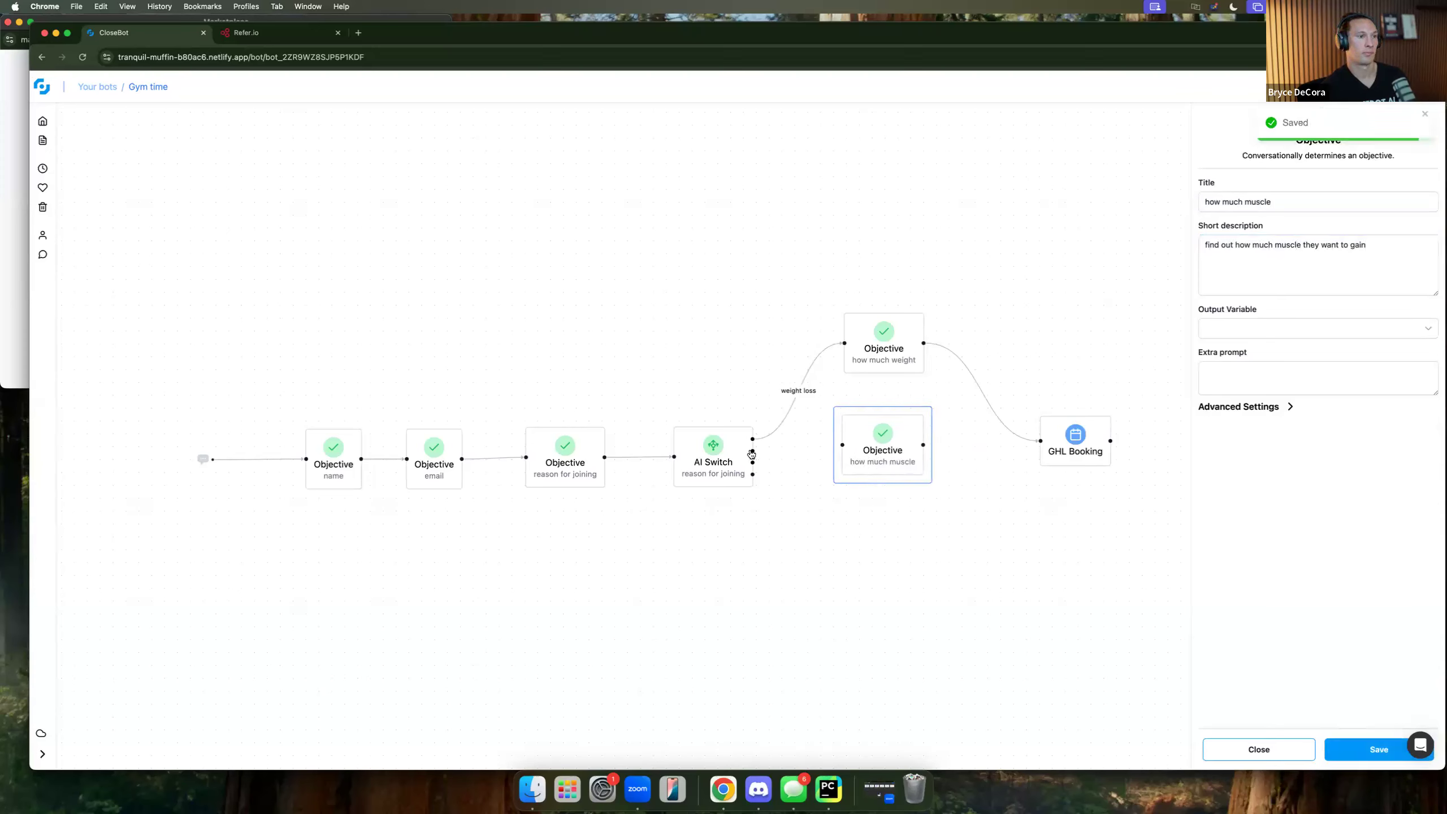
# Wire muscle gain to how much muscle, cardio and the last case to GHL Booking, and tidy nodes.
pyautogui.moveTo(752, 452); pyautogui.dragTo(1040, 440)
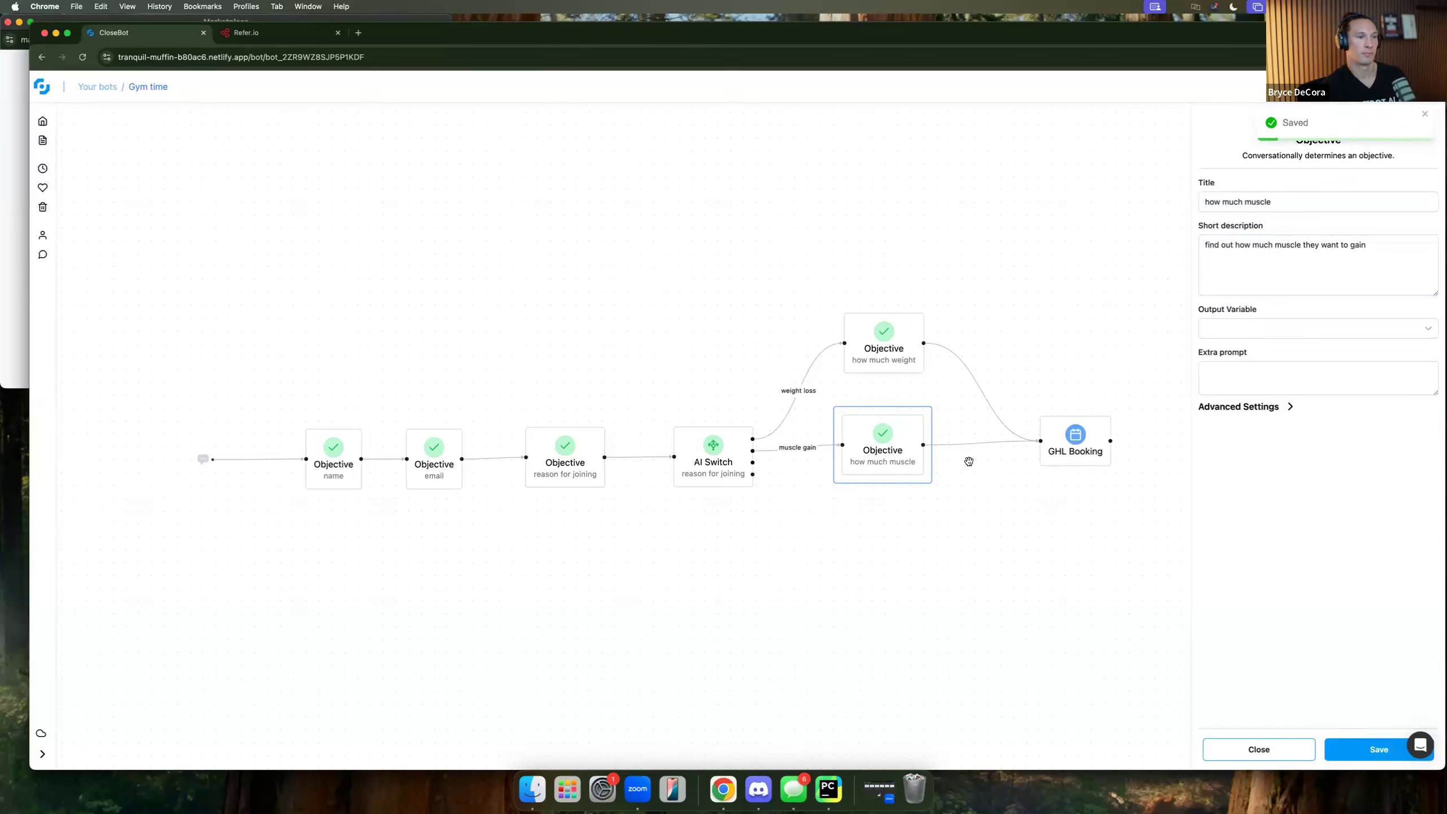
pyautogui.moveTo(892, 469); pyautogui.dragTo(900, 479)
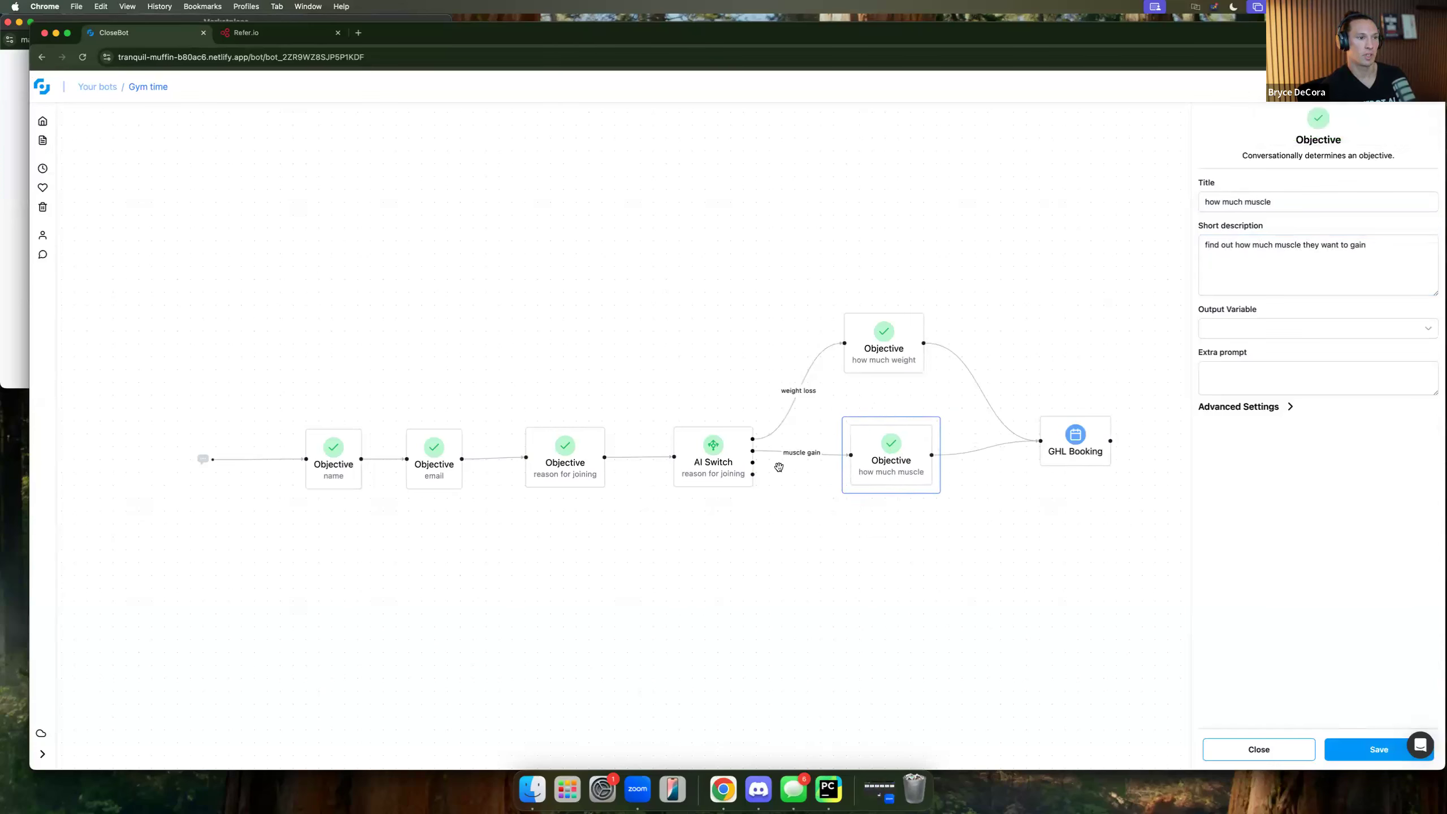
pyautogui.moveTo(752, 462); pyautogui.dragTo(1038, 442)
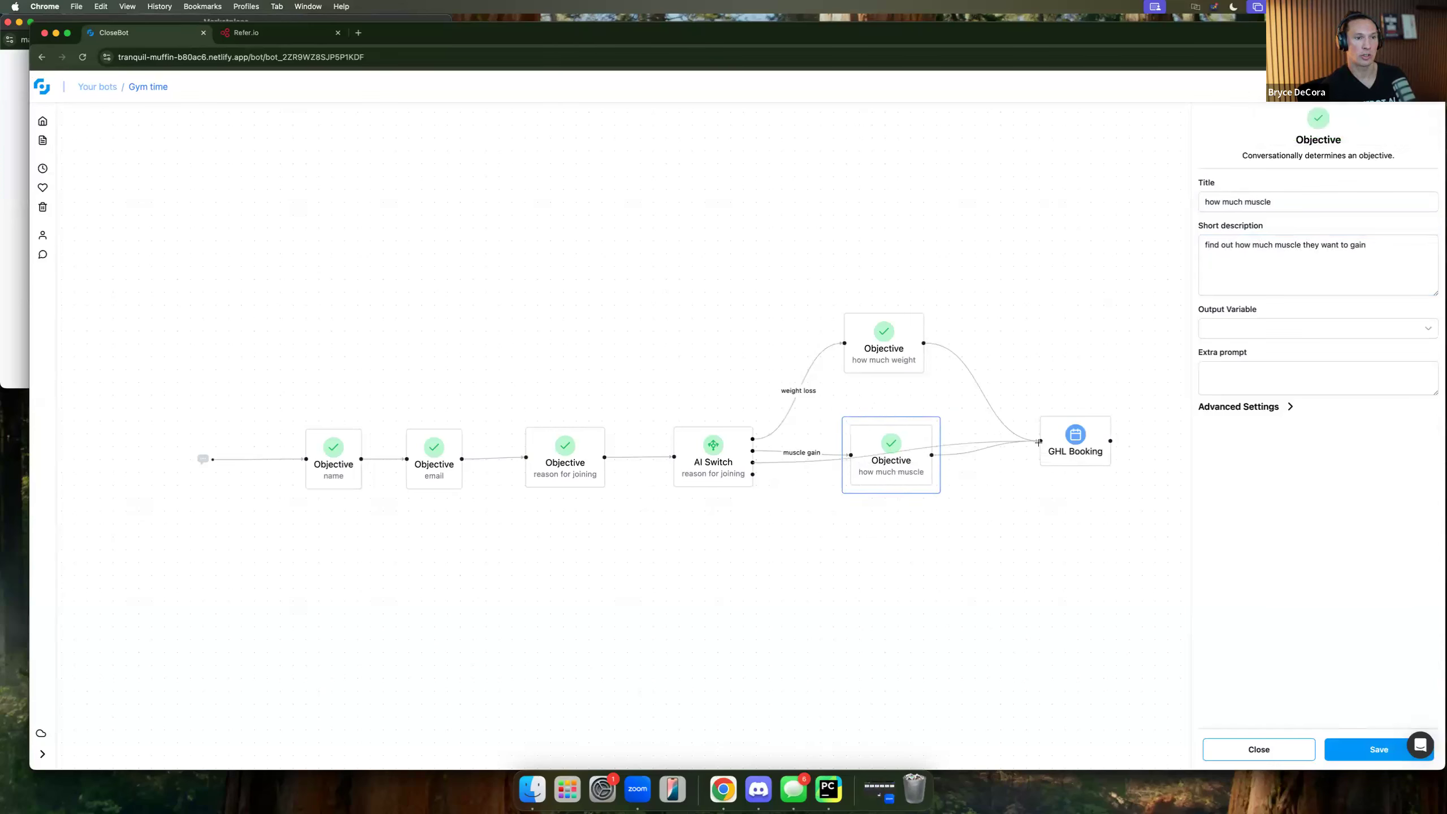
pyautogui.moveTo(906, 482); pyautogui.dragTo(911, 446)
pyautogui.moveTo(887, 361); pyautogui.dragTo(860, 266)
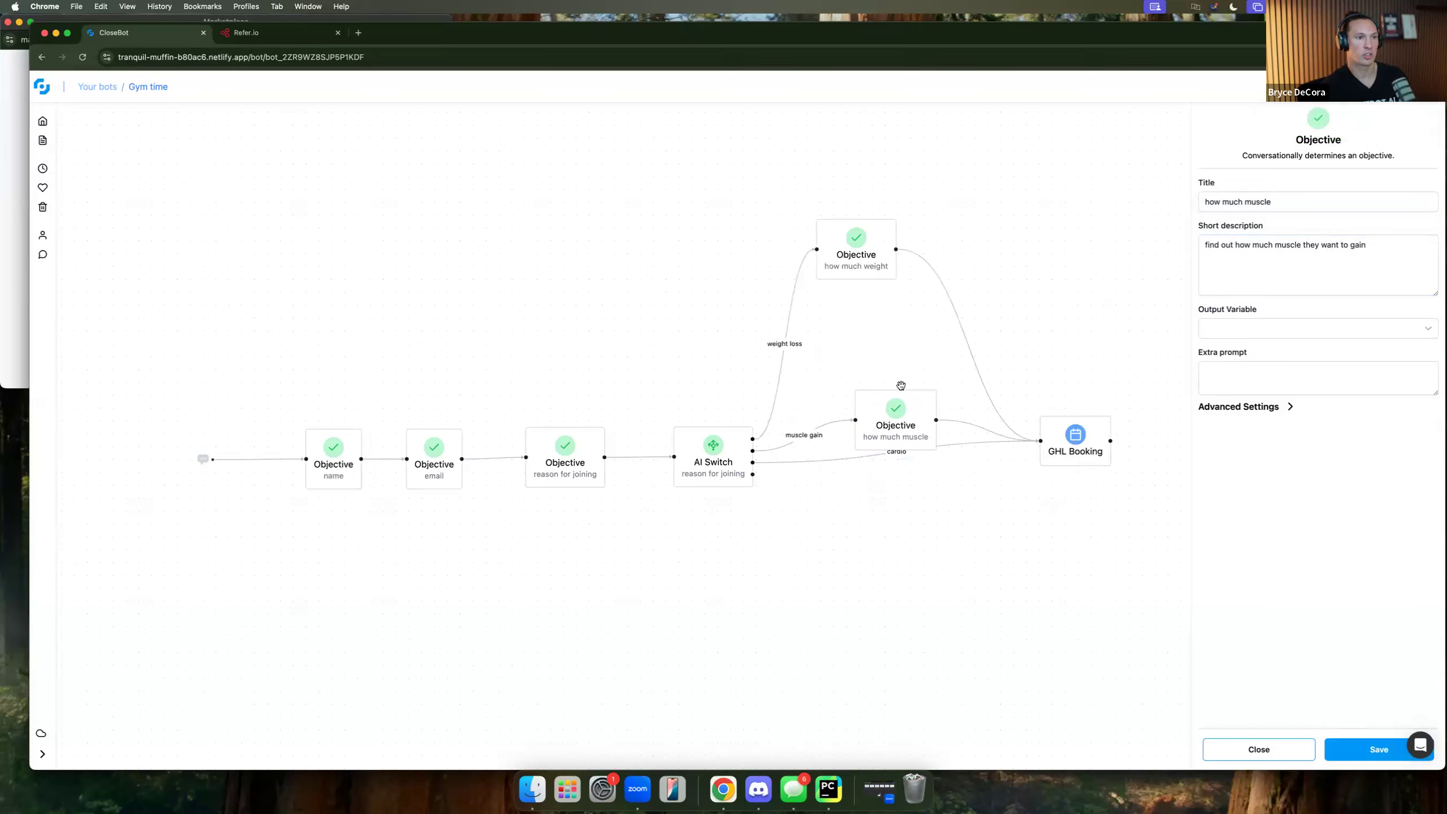
pyautogui.moveTo(906, 422); pyautogui.dragTo(888, 381)
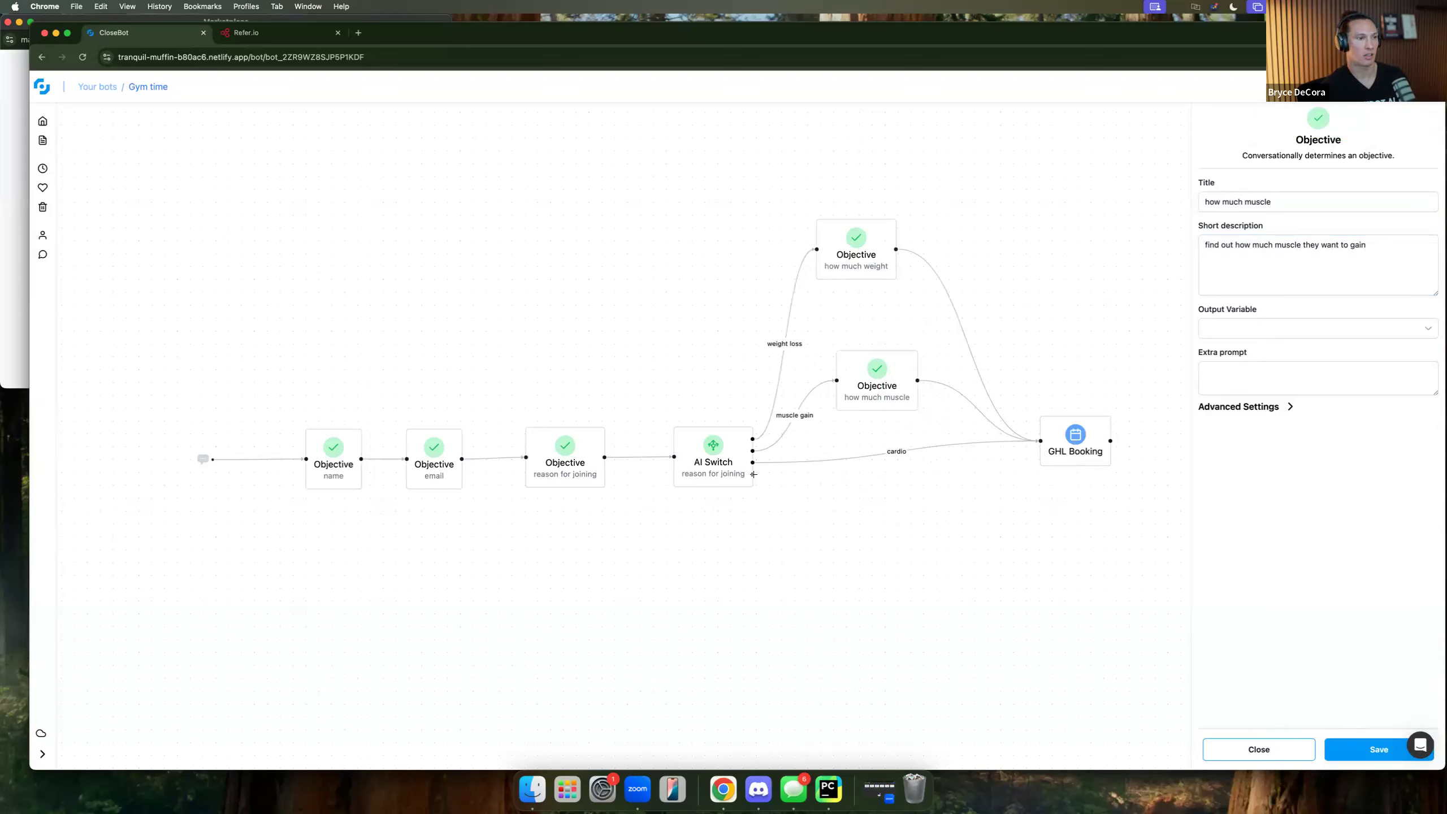
pyautogui.moveTo(753, 475); pyautogui.dragTo(1040, 441)
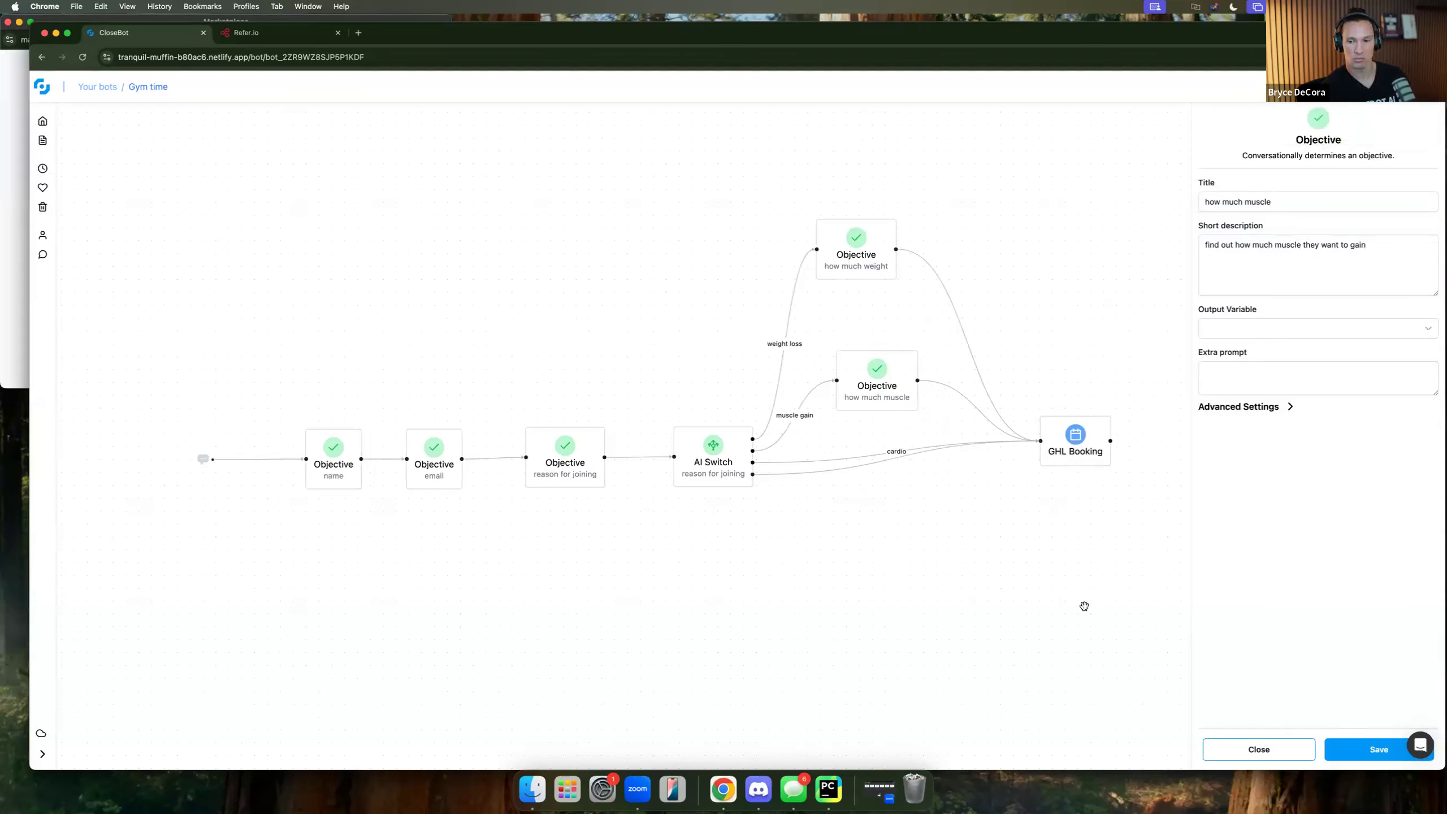
# Check reason for joining's Output Variable choices without changing them, then return to the actions list.
pyautogui.click(1282, 750)
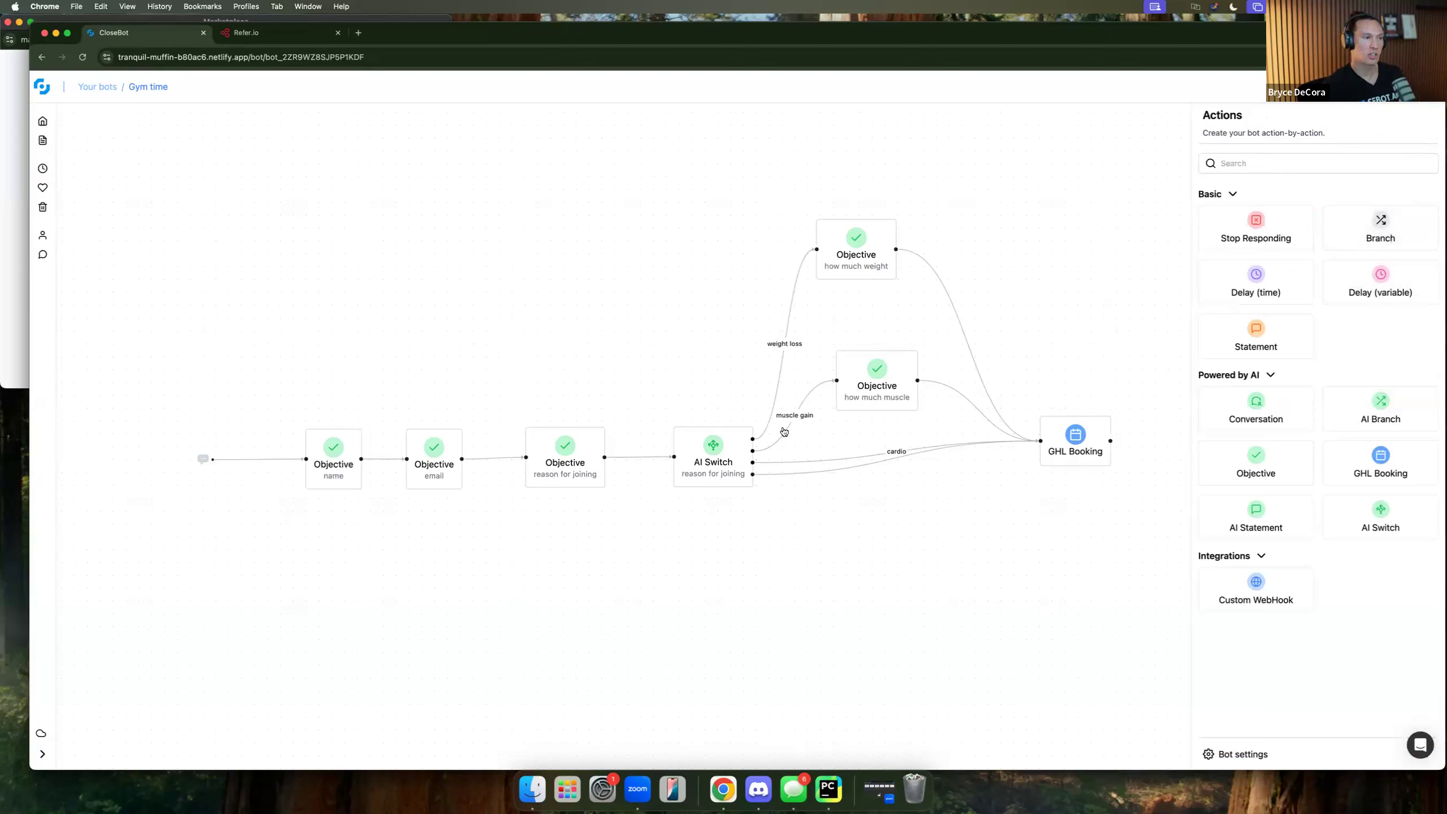
pyautogui.click(564, 471)
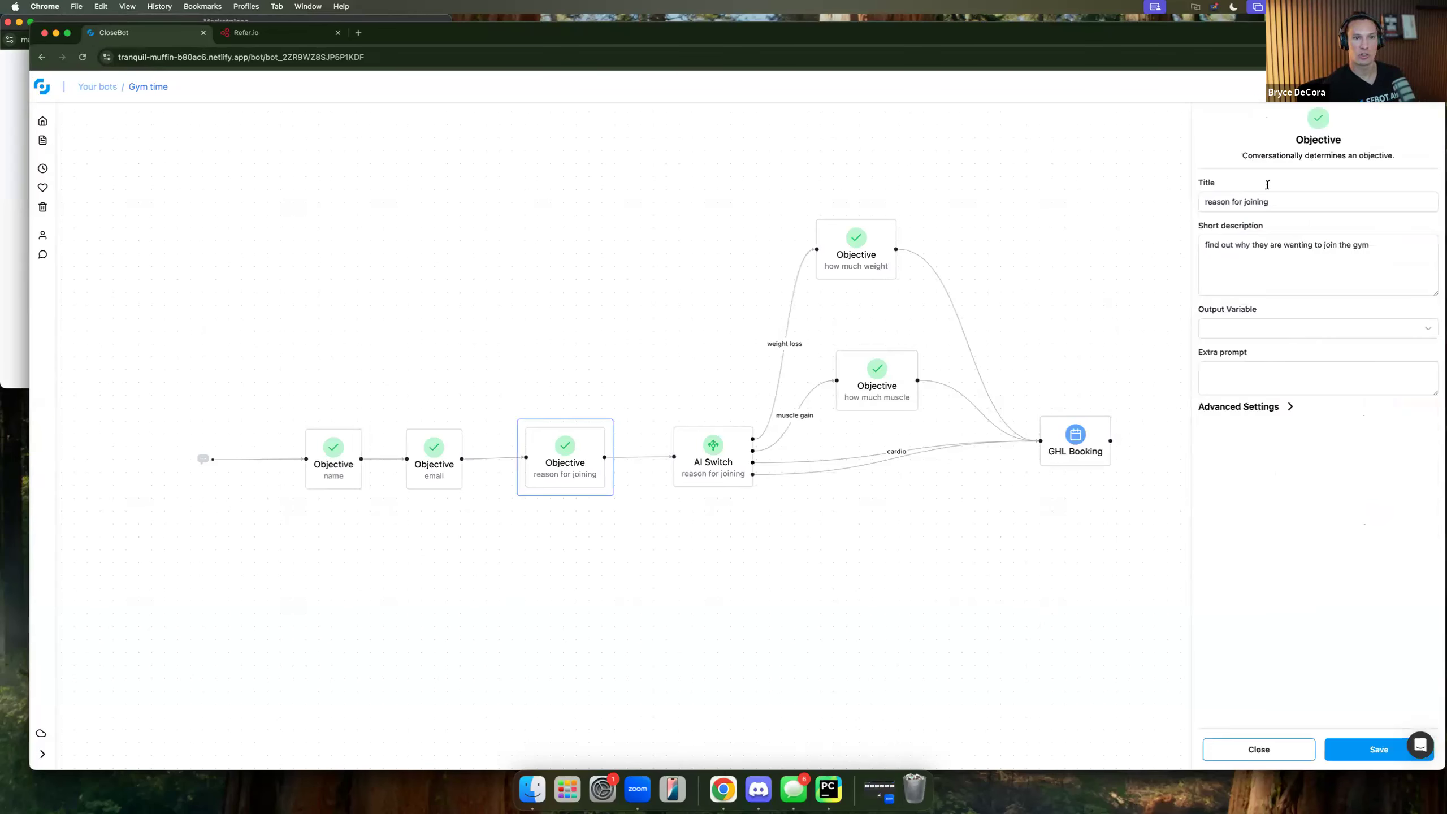
pyautogui.click(1282, 329)
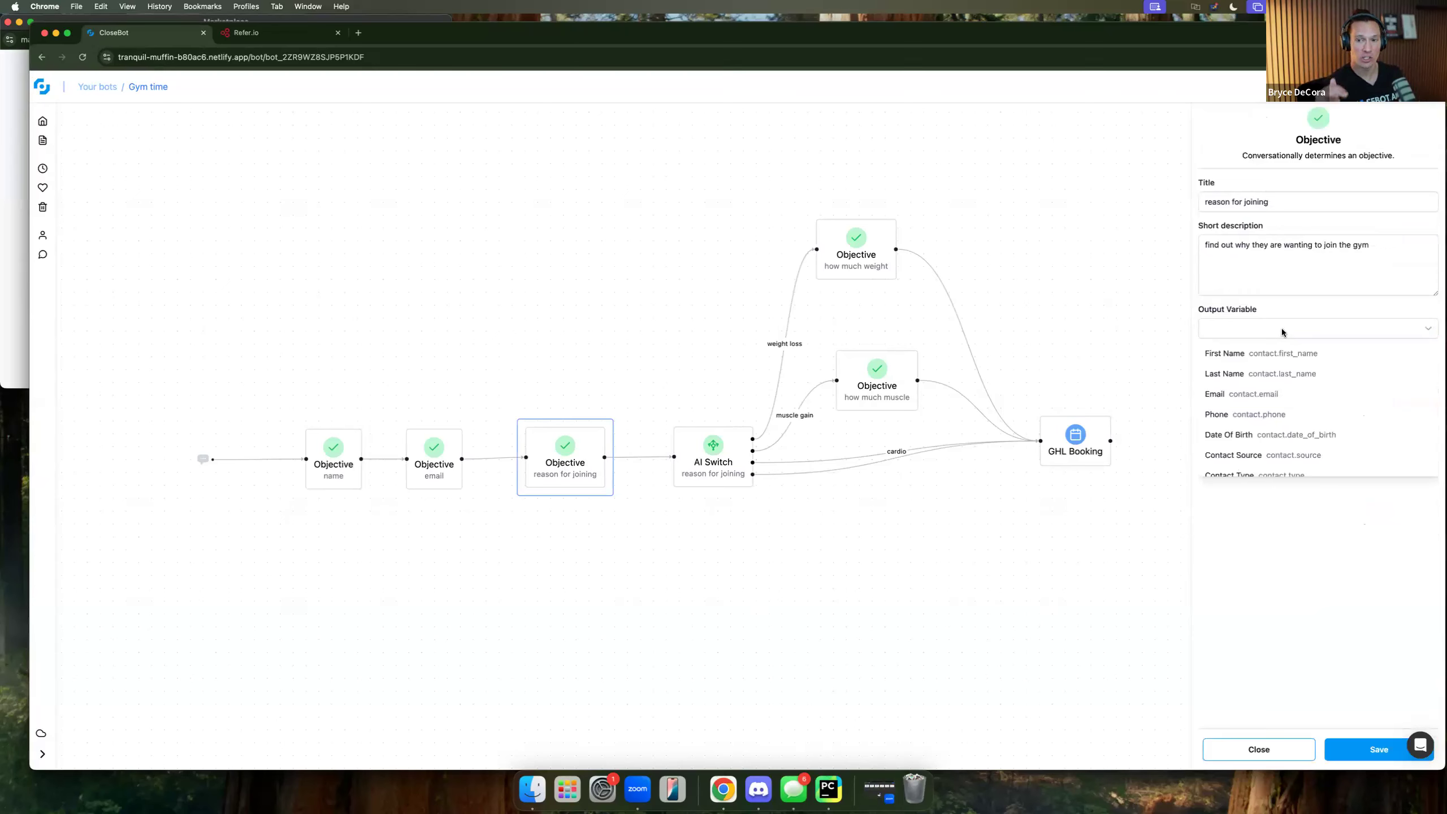
pyautogui.click(1222, 556)
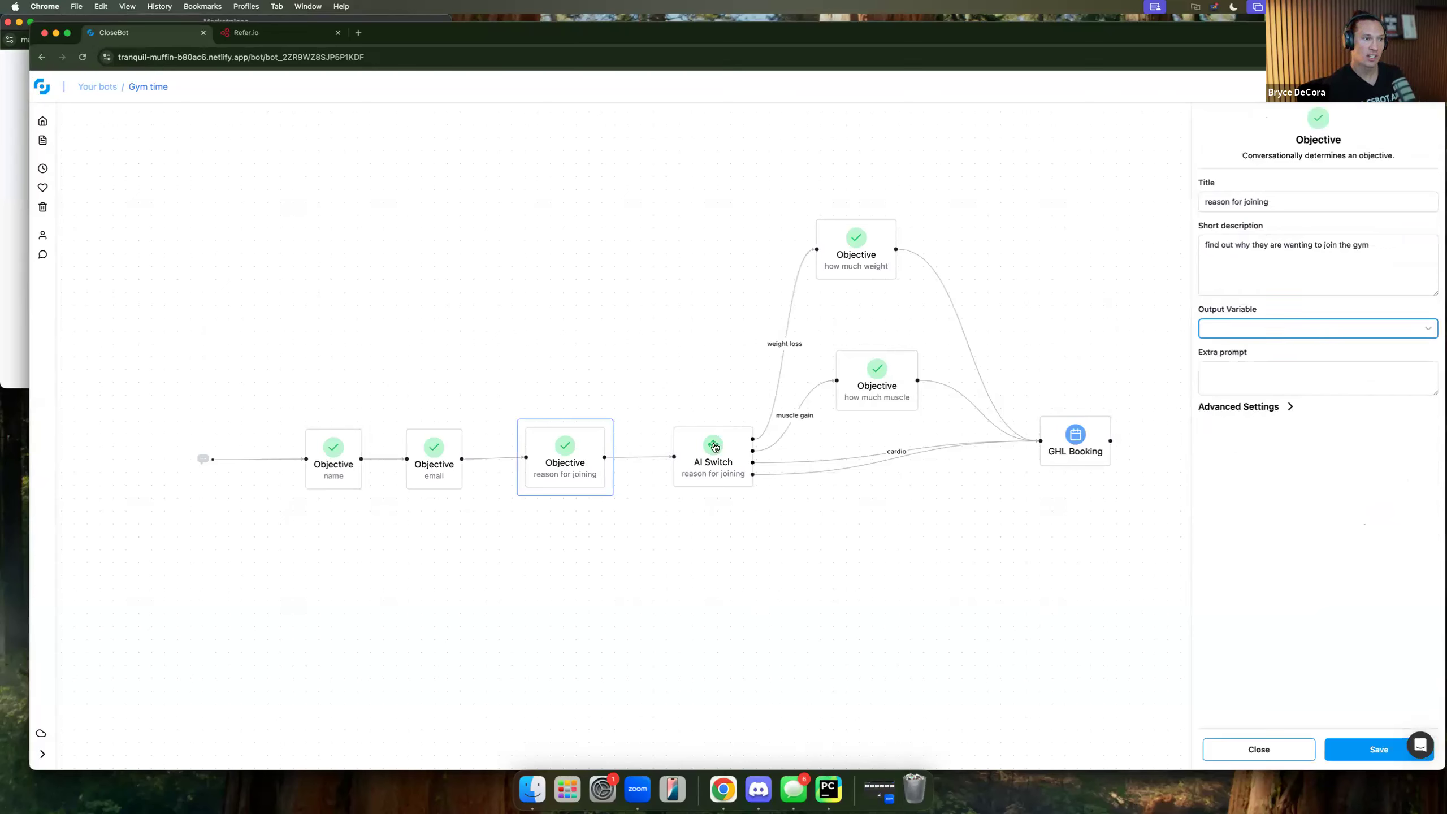
pyautogui.click(1226, 747)
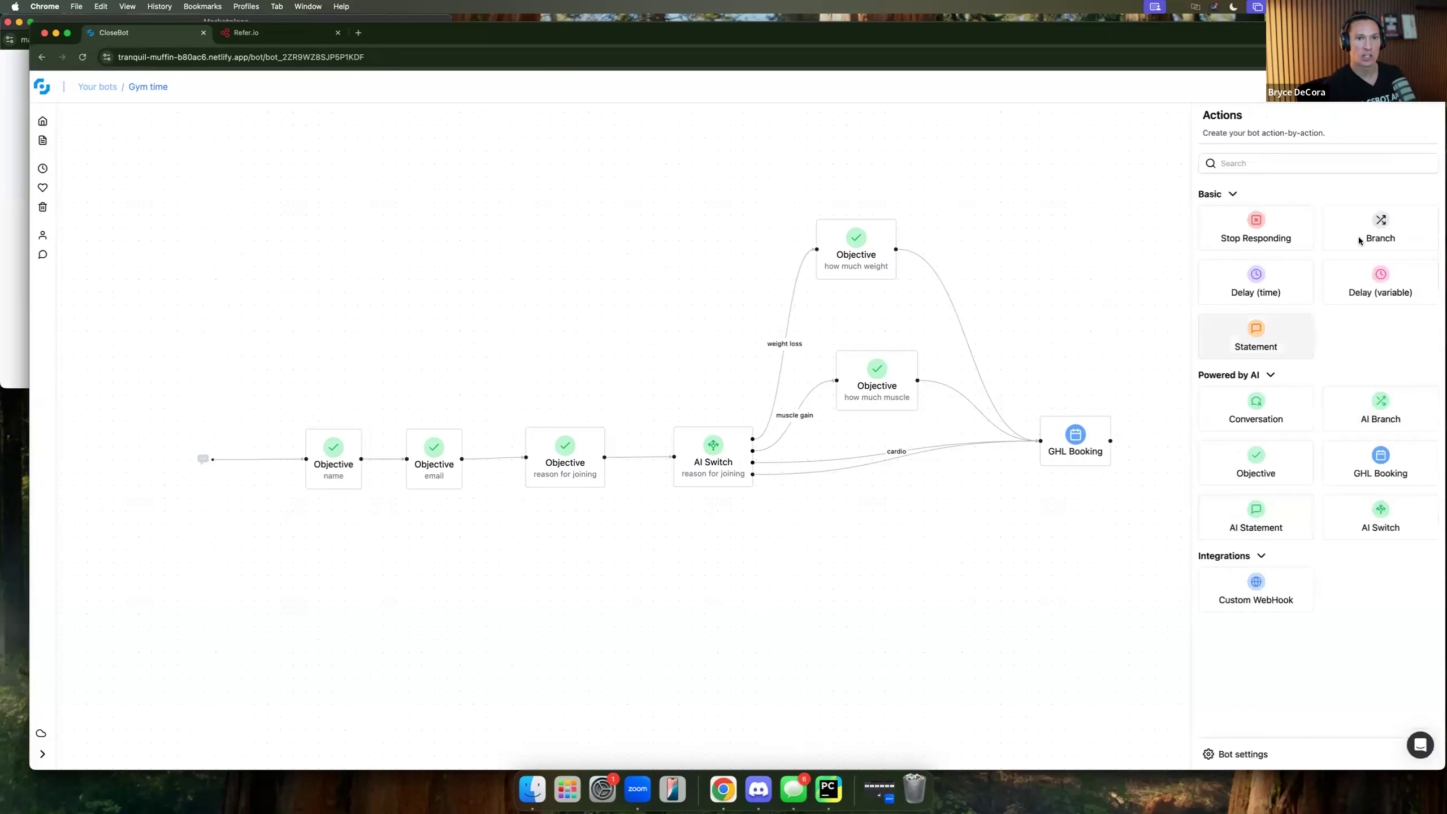
pyautogui.moveTo(1373, 240); pyautogui.dragTo(720, 625)
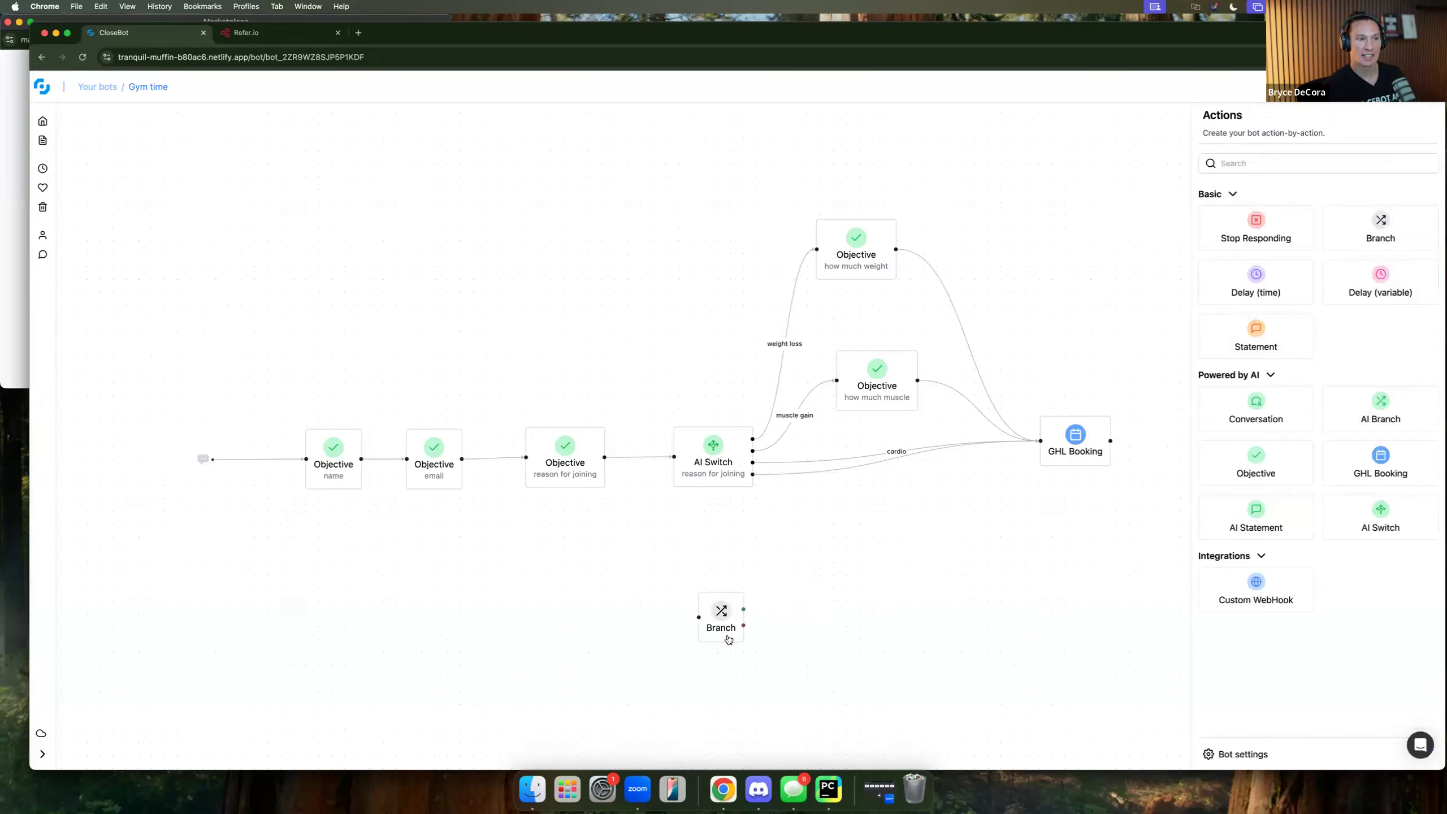
pyautogui.click(725, 621)
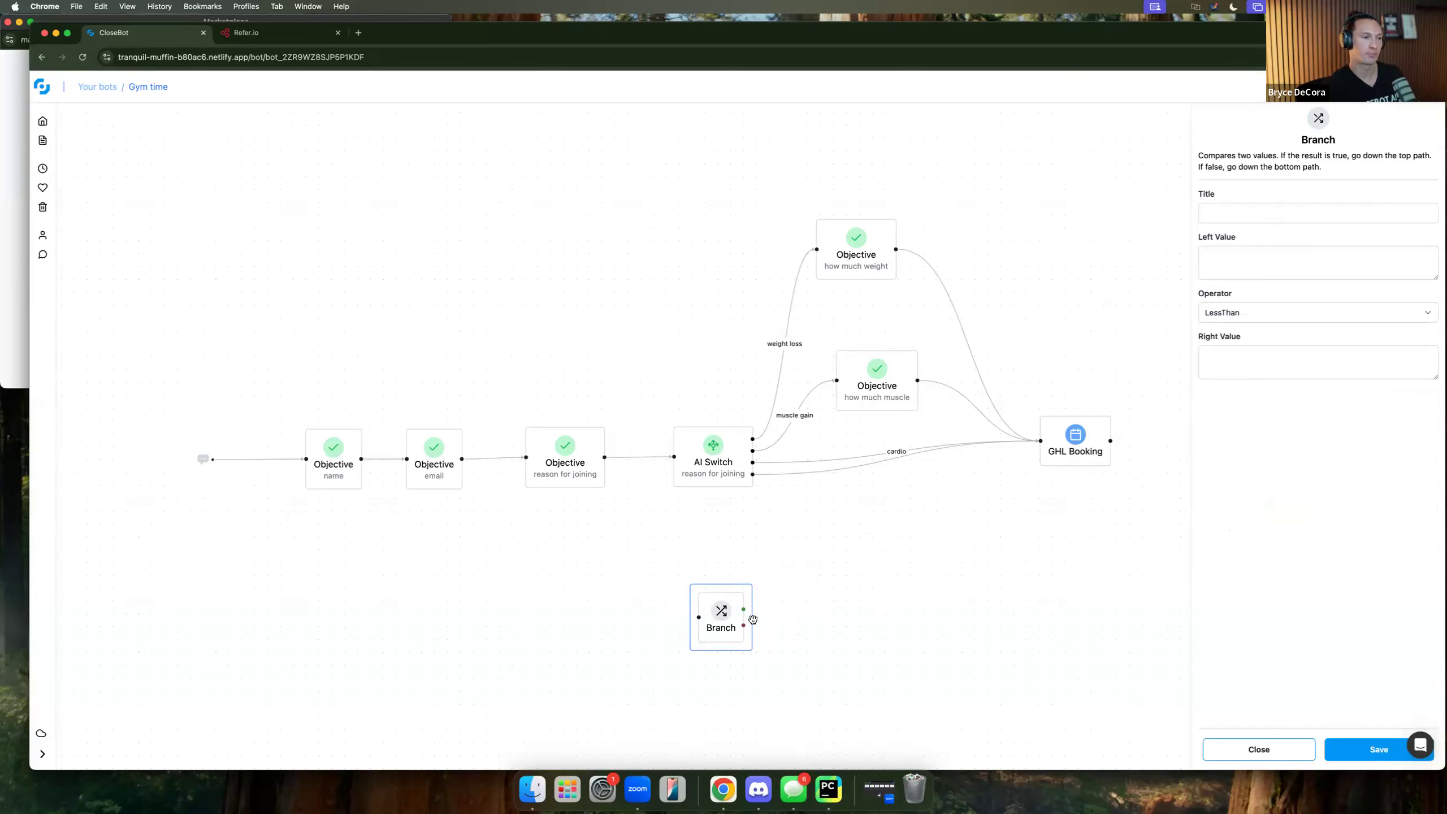
pyautogui.press('BackSpace')
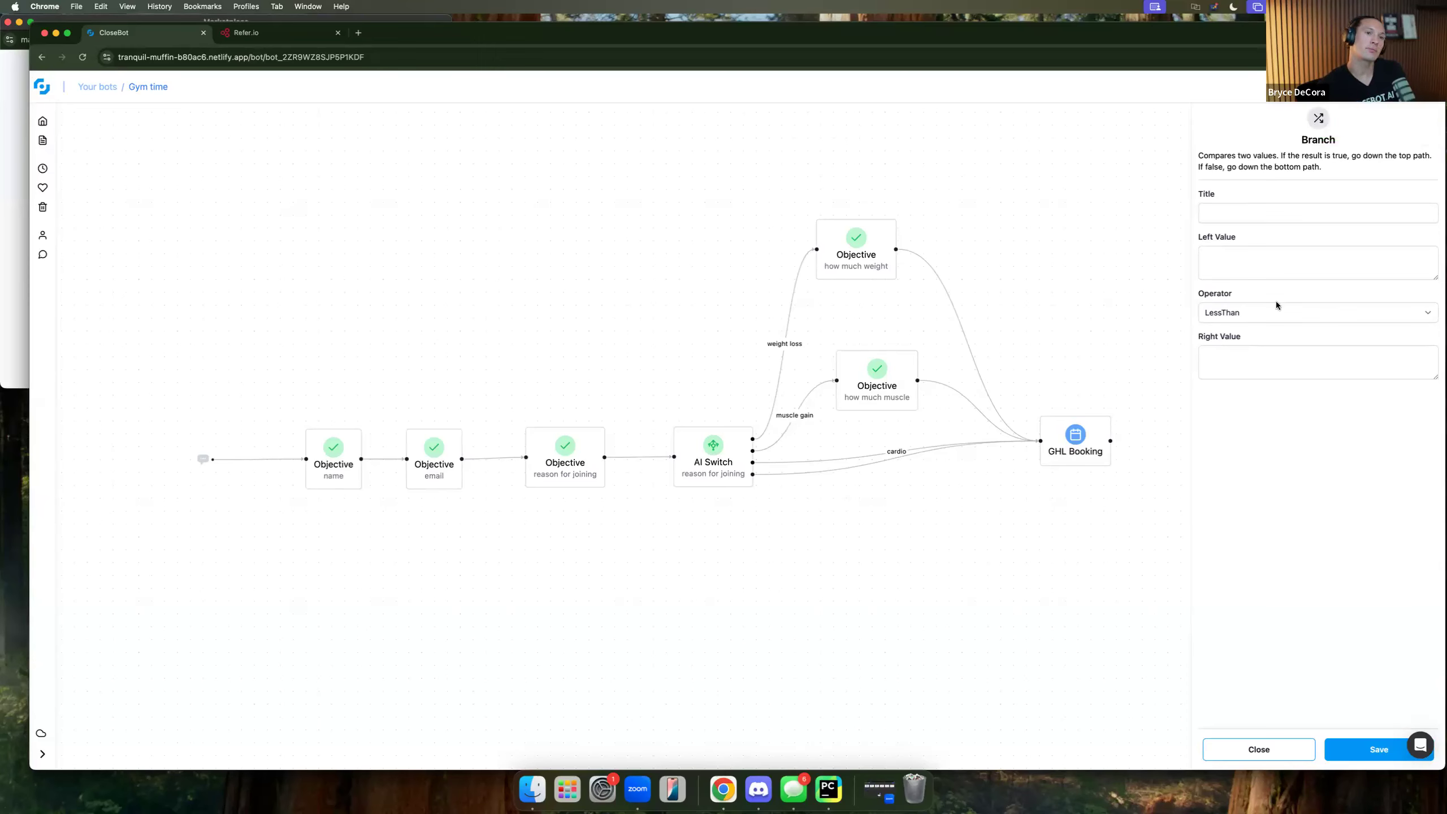
pyautogui.click(1282, 751)
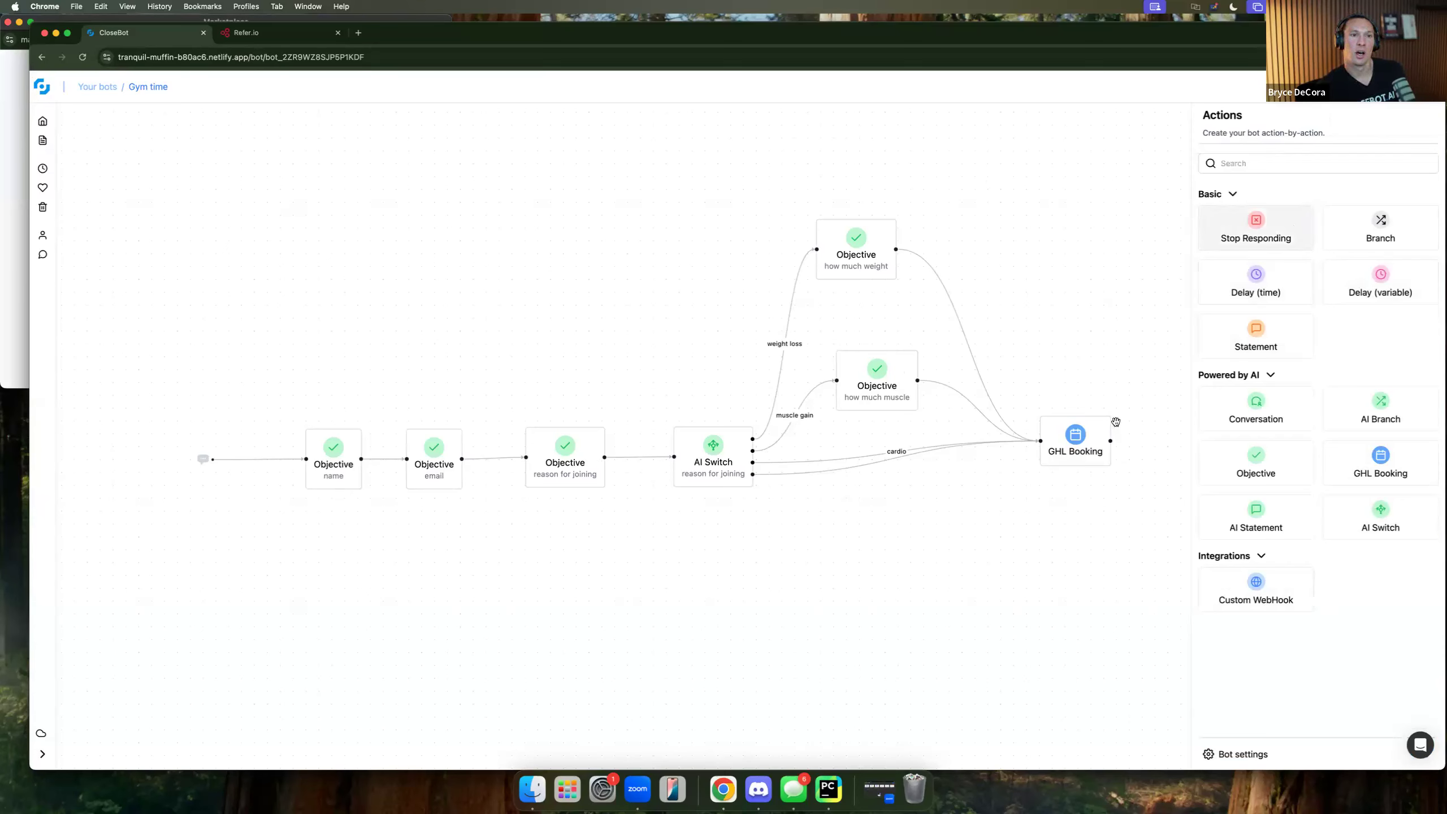
pyautogui.moveTo(1111, 543); pyautogui.dragTo(843, 534)
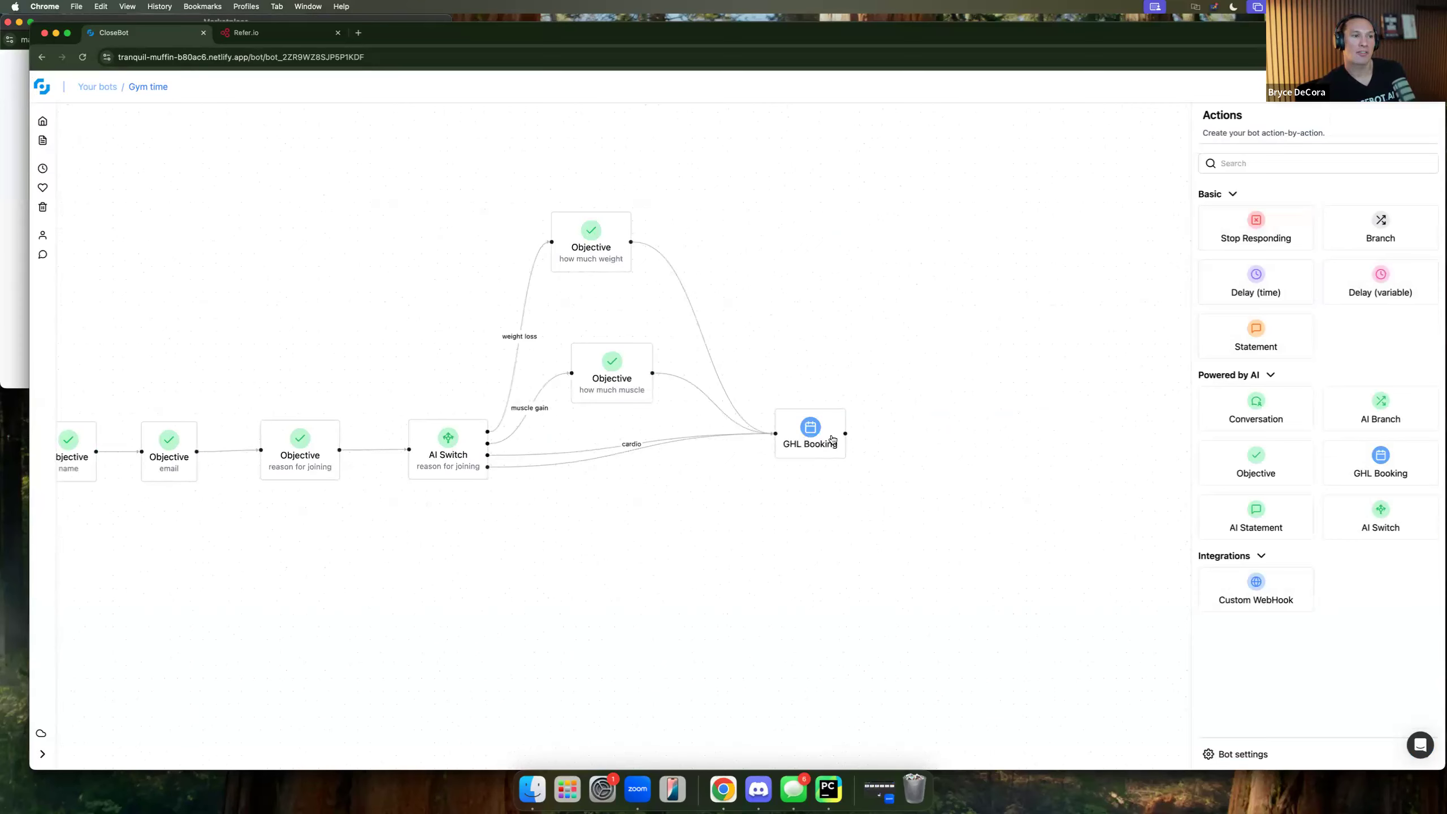
pyautogui.moveTo(1269, 412); pyautogui.dragTo(981, 447)
pyautogui.moveTo(845, 433); pyautogui.dragTo(963, 442)
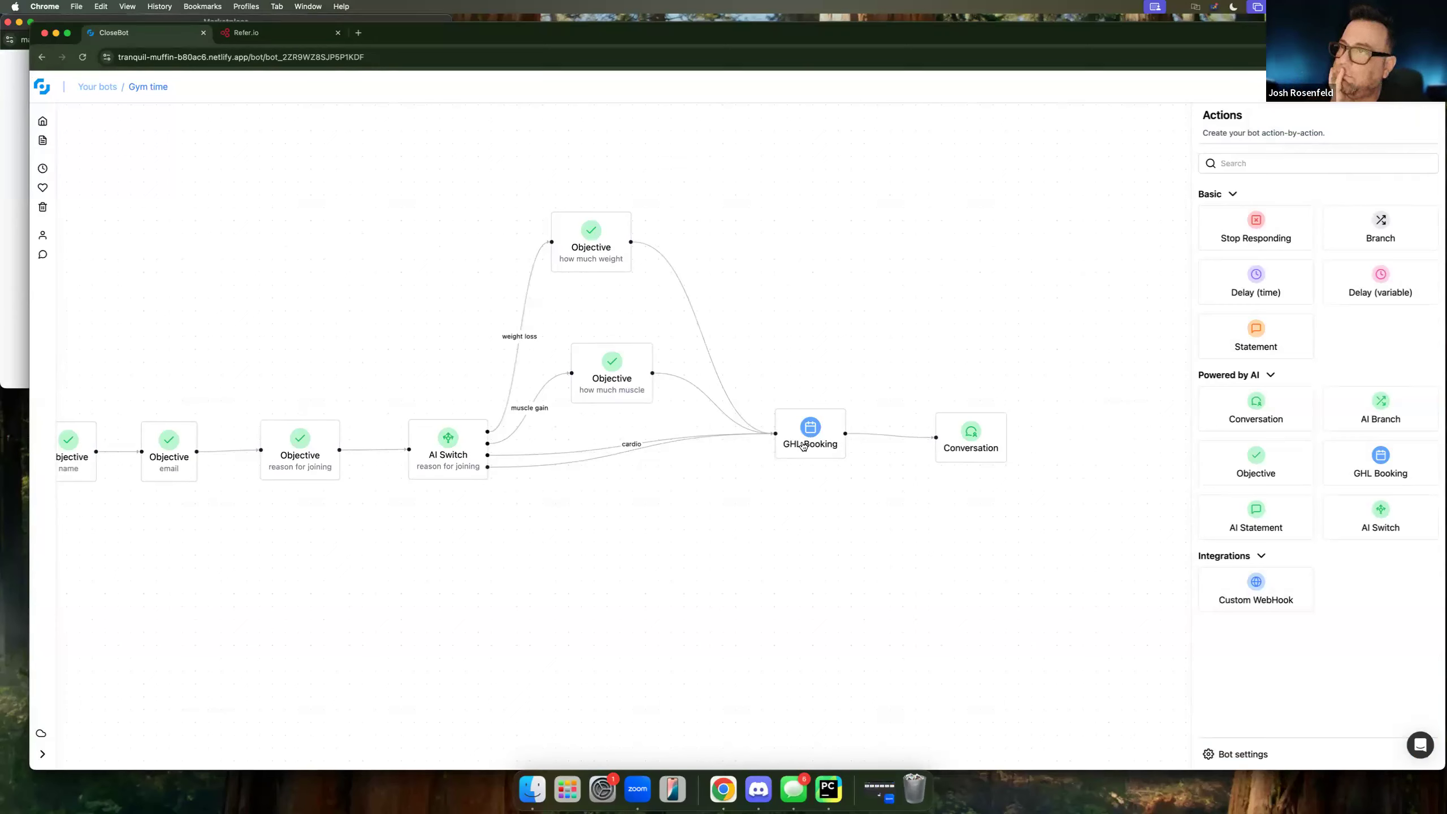
pyautogui.click(982, 448)
pyautogui.press('BackSpace')
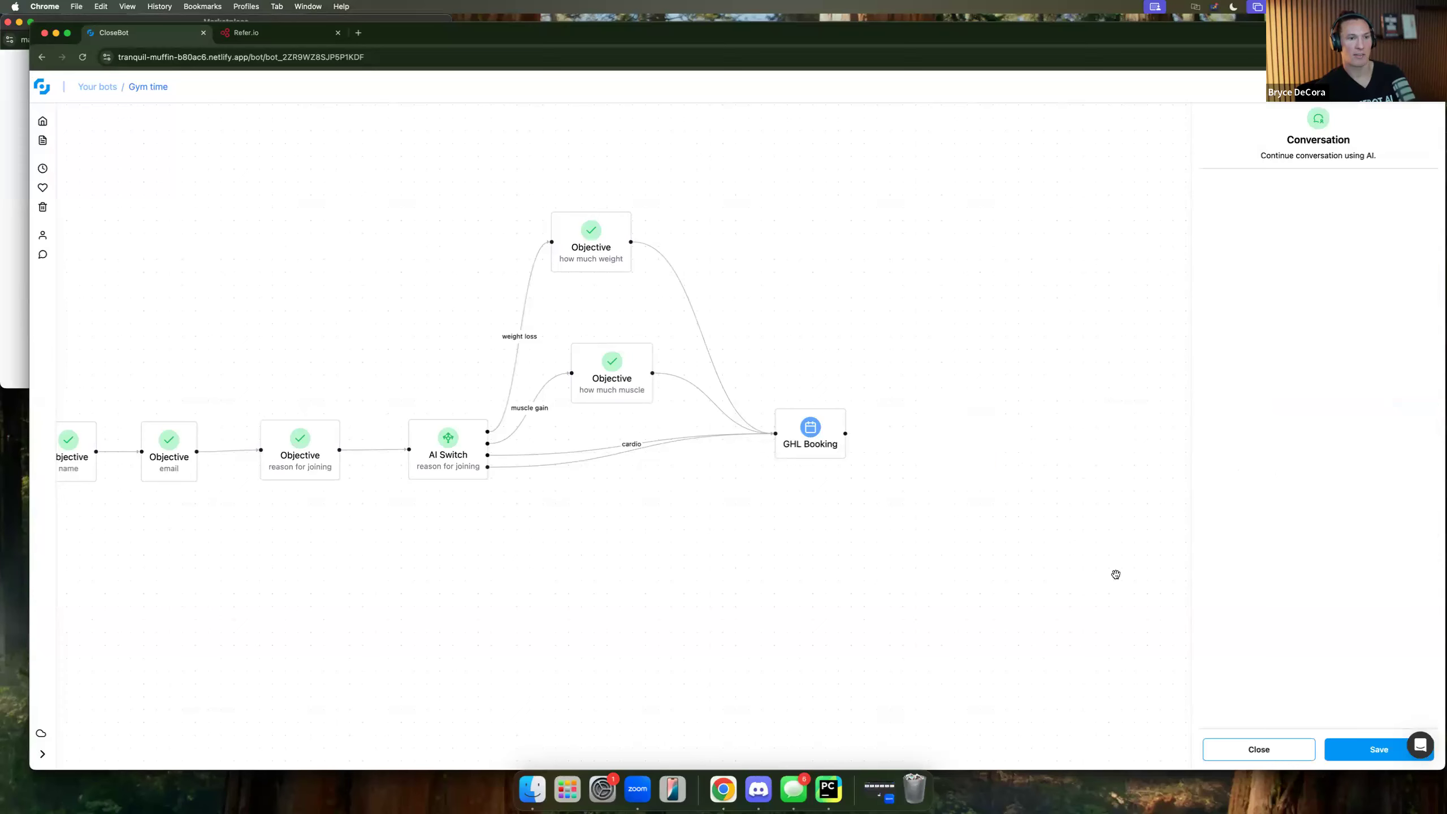
pyautogui.click(1271, 749)
pyautogui.moveTo(1251, 577); pyautogui.dragTo(652, 503)
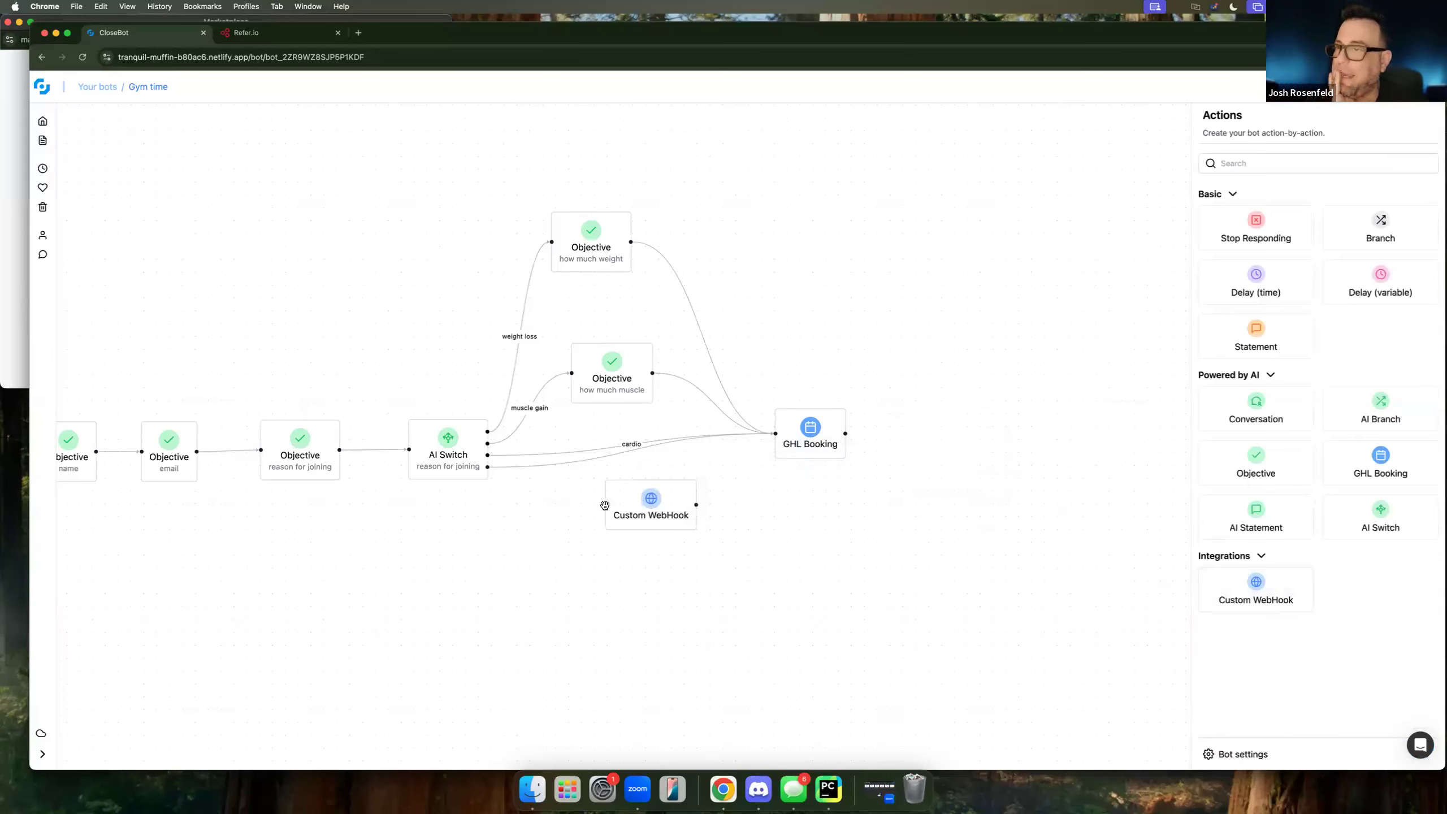
# Delete the muscle gain and weight loss links, then shift both how-much Objectives right.
pyautogui.click(541, 394)
pyautogui.press('BackSpace')
pyautogui.click(515, 380)
pyautogui.press('BackSpace')
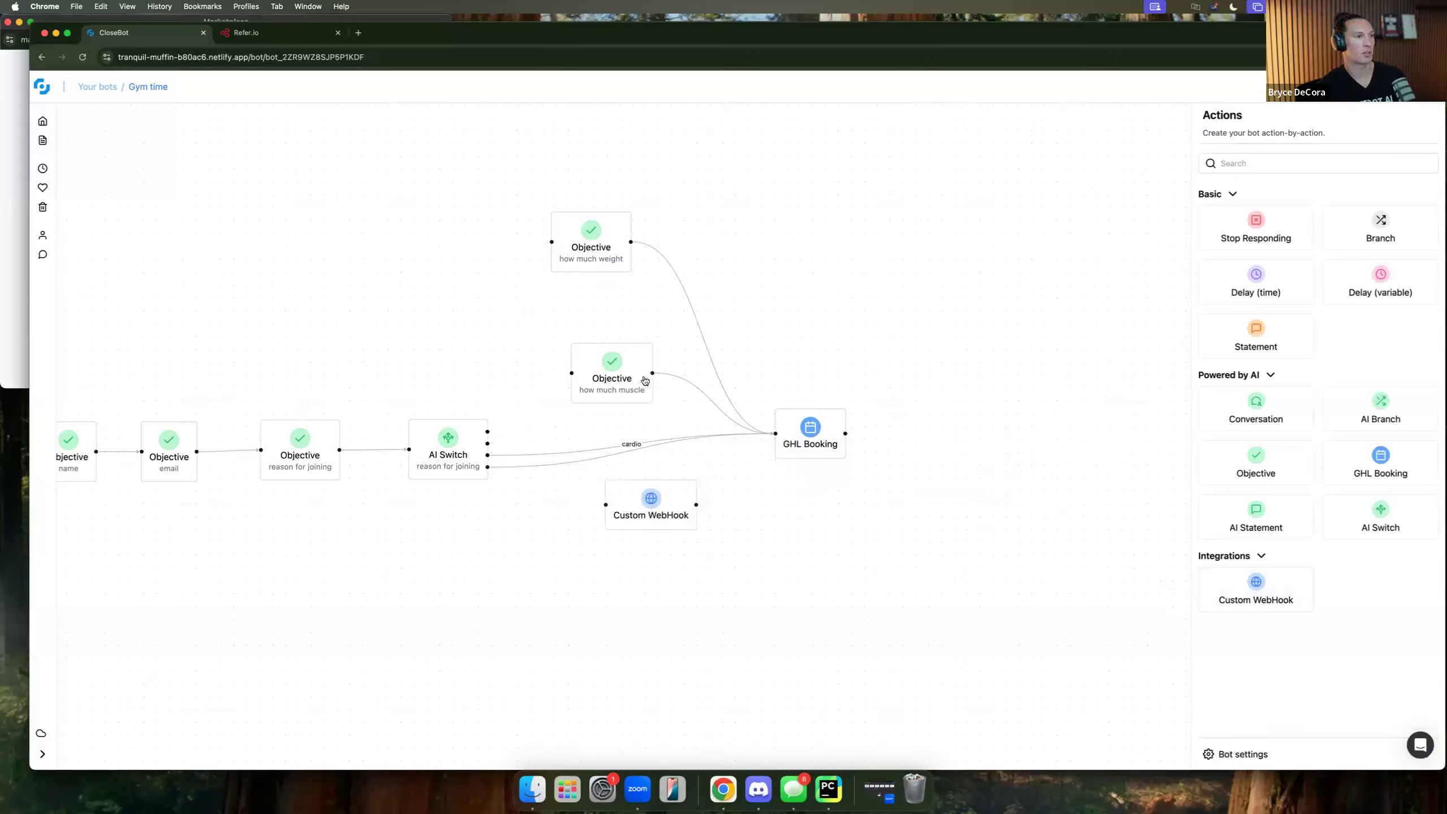
pyautogui.moveTo(642, 381); pyautogui.dragTo(674, 376)
pyautogui.moveTo(650, 249); pyautogui.dragTo(709, 250)
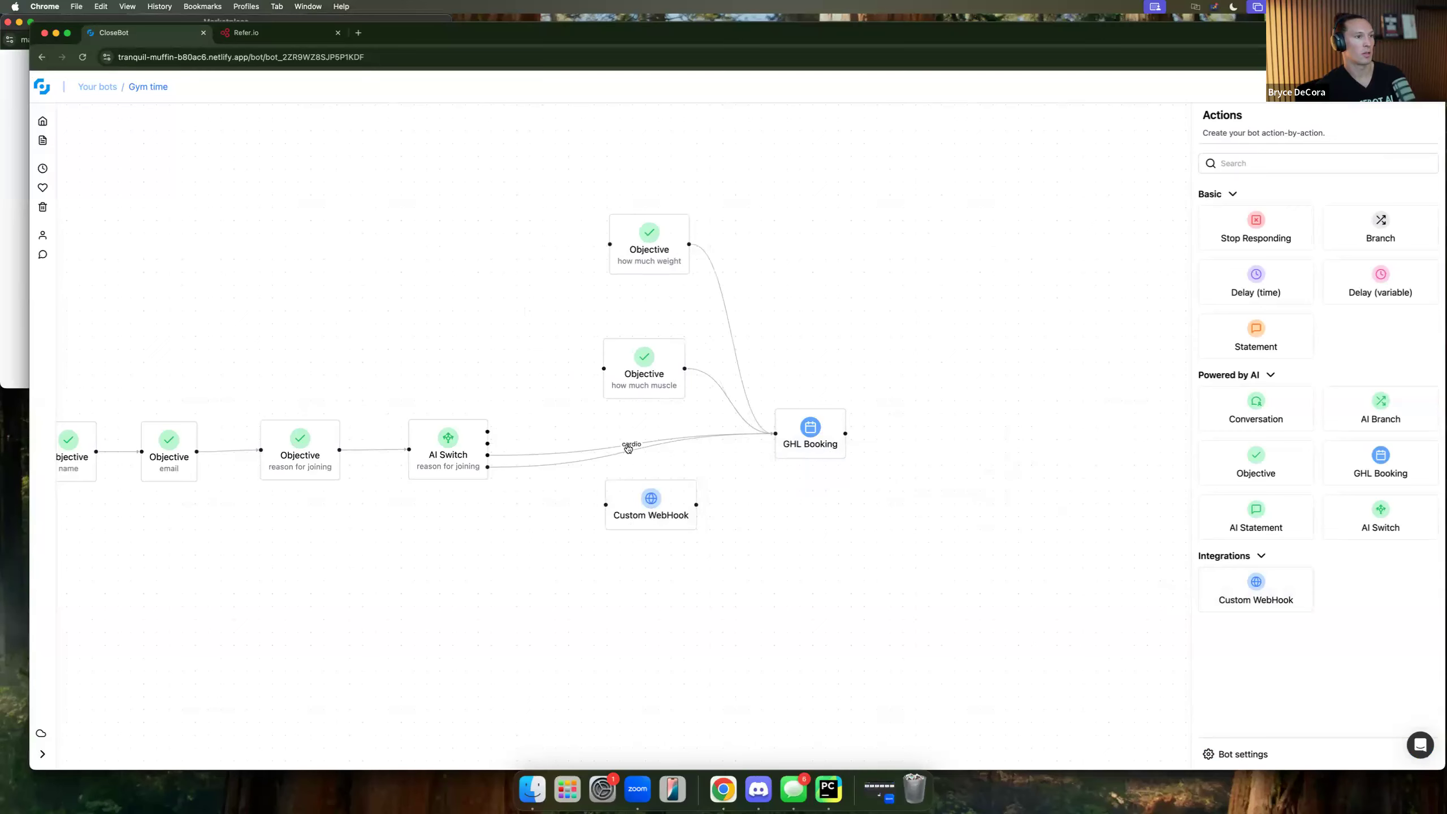
# Remove the cardio link to GHL Booking and delete the stray Custom WebHook step.
pyautogui.click(629, 450)
pyautogui.press('BackSpace')
pyautogui.press('BackSpace')
pyautogui.moveTo(658, 501); pyautogui.dragTo(866, 547)
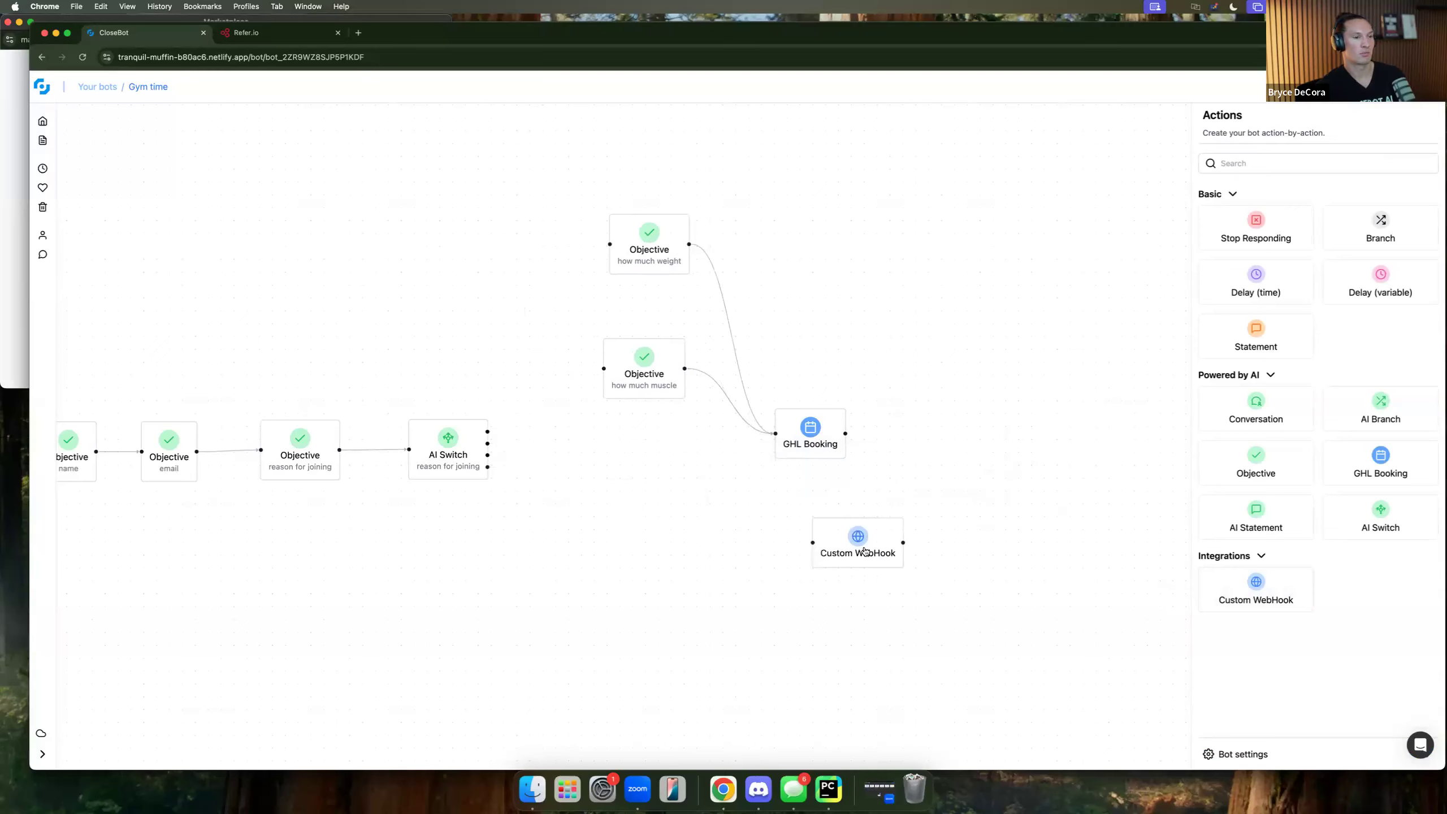
pyautogui.click(866, 551)
pyautogui.press('BackSpace')
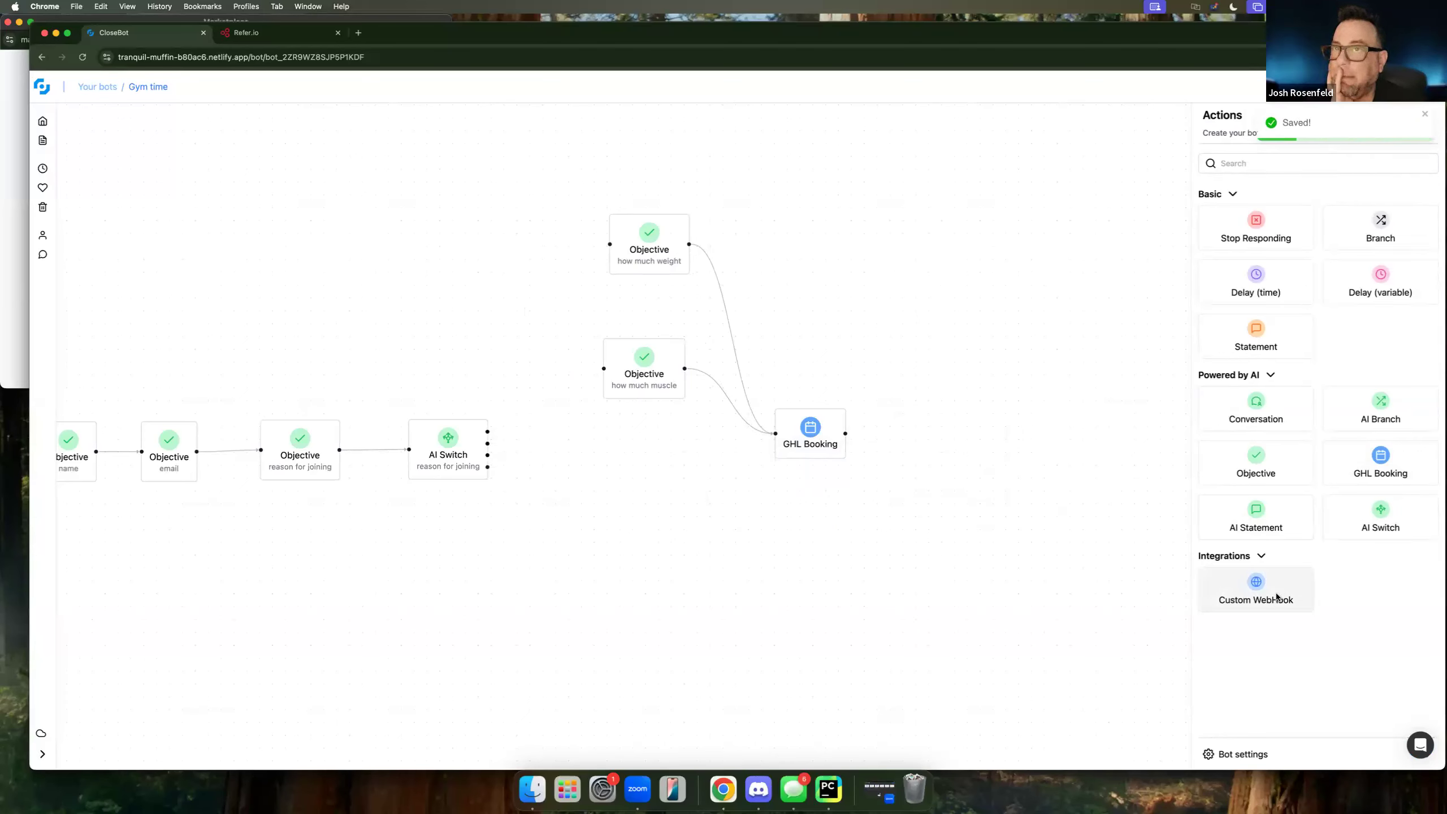
# Add two Custom WebHook steps after moving GHL Booking and both how-much Objectives right.
pyautogui.moveTo(1270, 592); pyautogui.dragTo(635, 488)
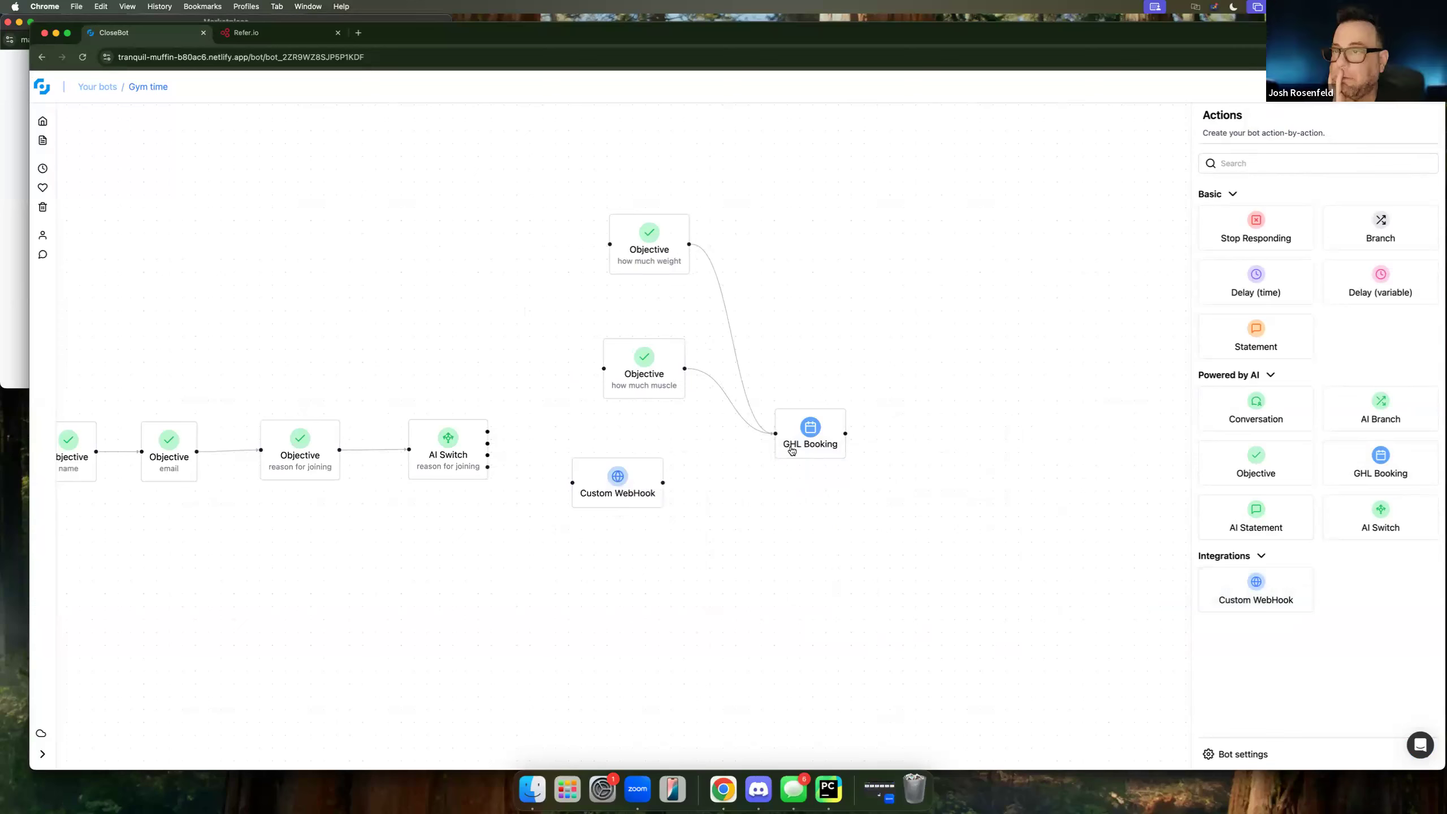
pyautogui.moveTo(813, 440); pyautogui.dragTo(925, 433)
pyautogui.moveTo(680, 391); pyautogui.dragTo(761, 411)
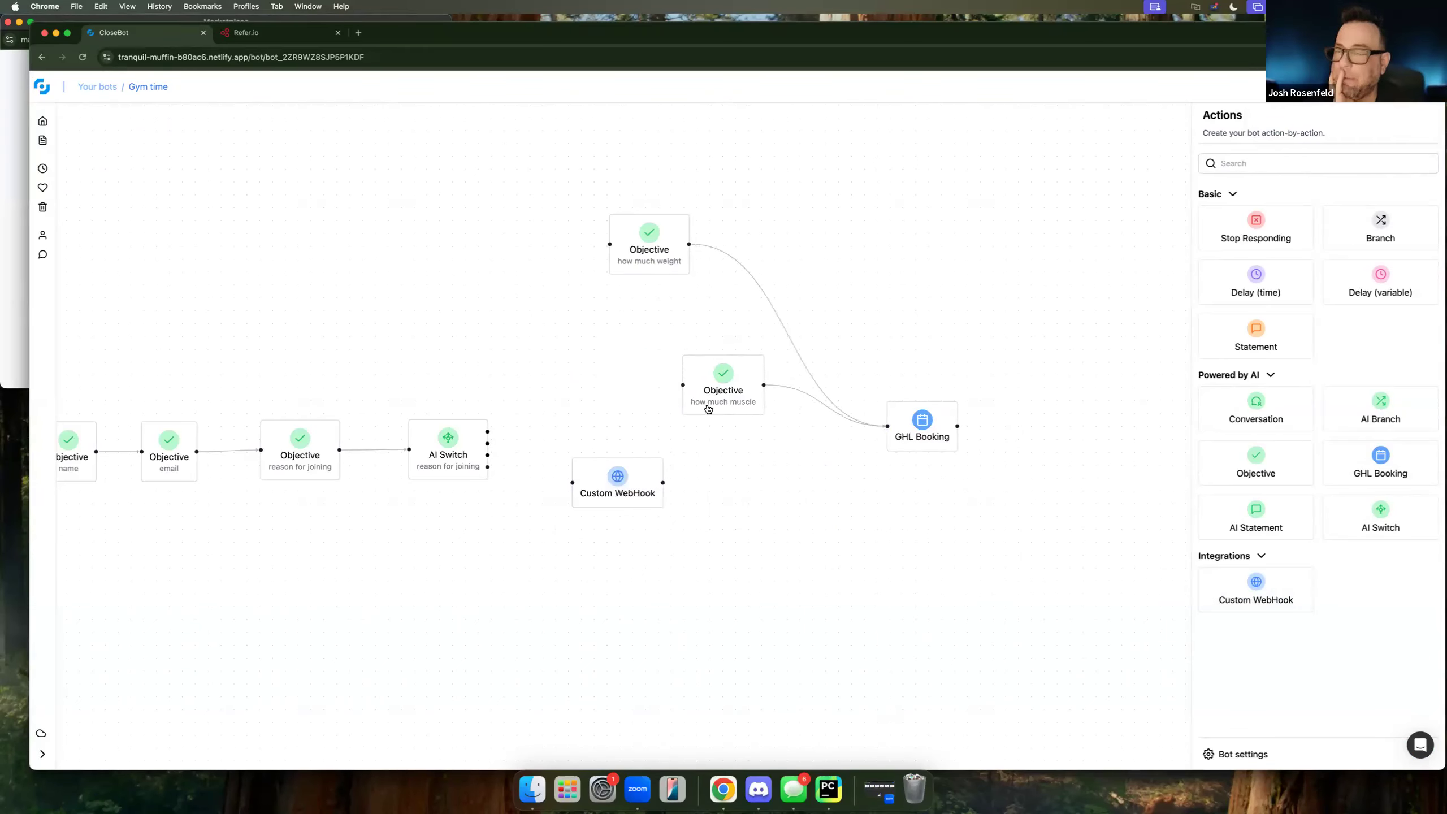
pyautogui.moveTo(637, 244); pyautogui.dragTo(716, 273)
pyautogui.moveTo(620, 483); pyautogui.dragTo(587, 281)
pyautogui.moveTo(1255, 591); pyautogui.dragTo(581, 378)
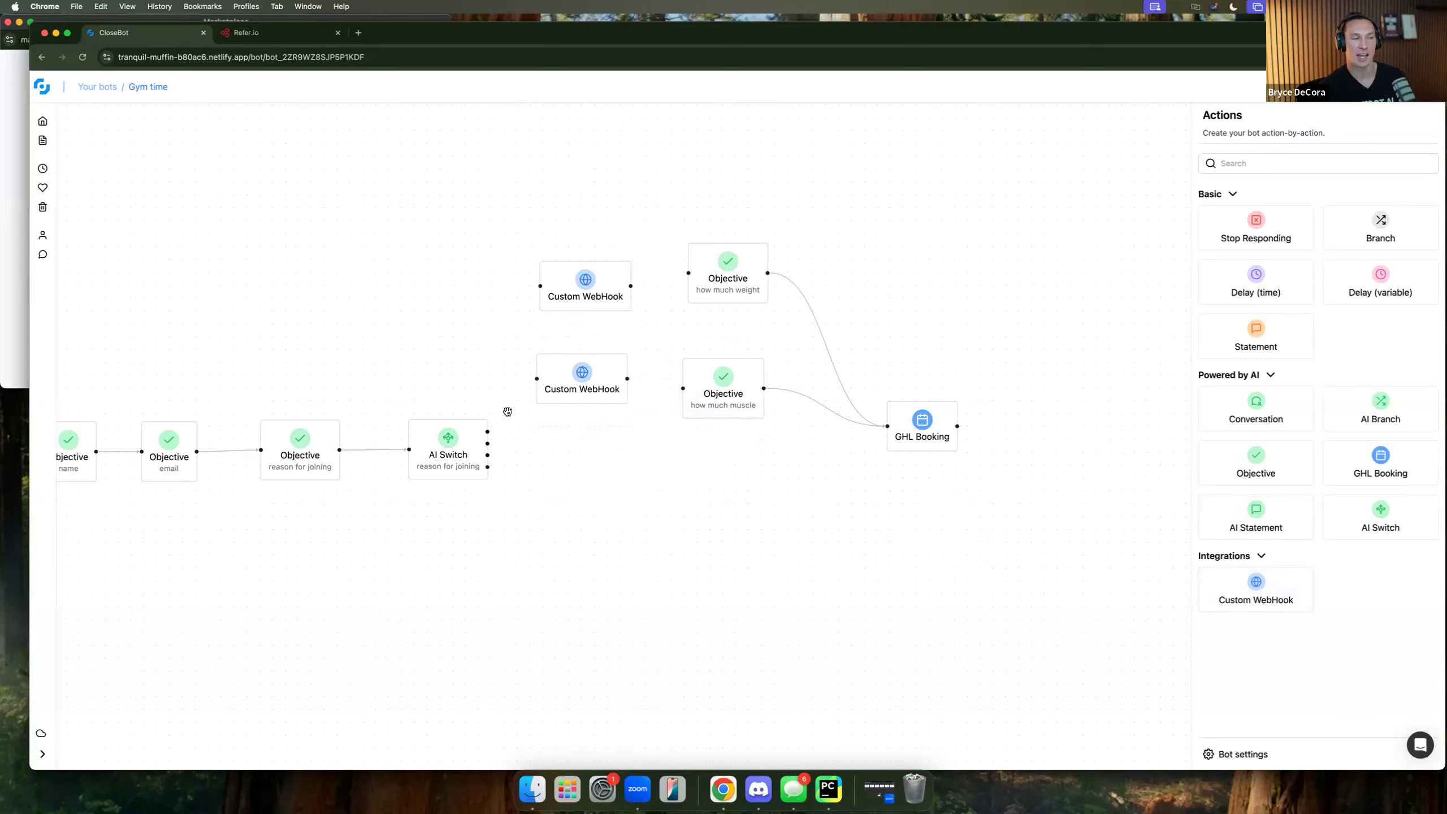
# Route weight loss and muscle gain through the webhooks into how much weight and how much muscle.
pyautogui.moveTo(488, 431); pyautogui.dragTo(540, 285)
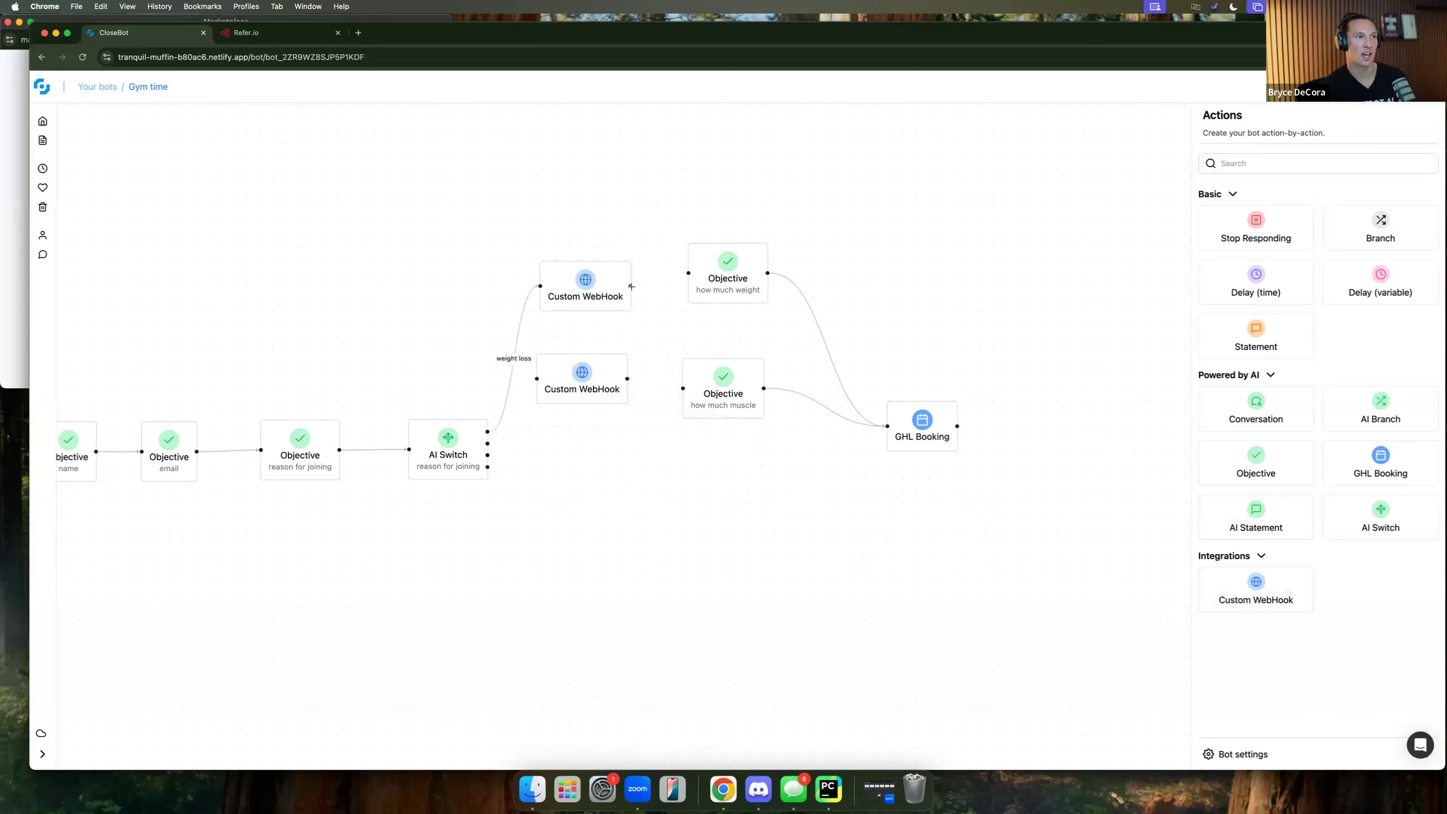
pyautogui.moveTo(632, 286); pyautogui.dragTo(689, 273)
pyautogui.moveTo(537, 396); pyautogui.dragTo(537, 379)
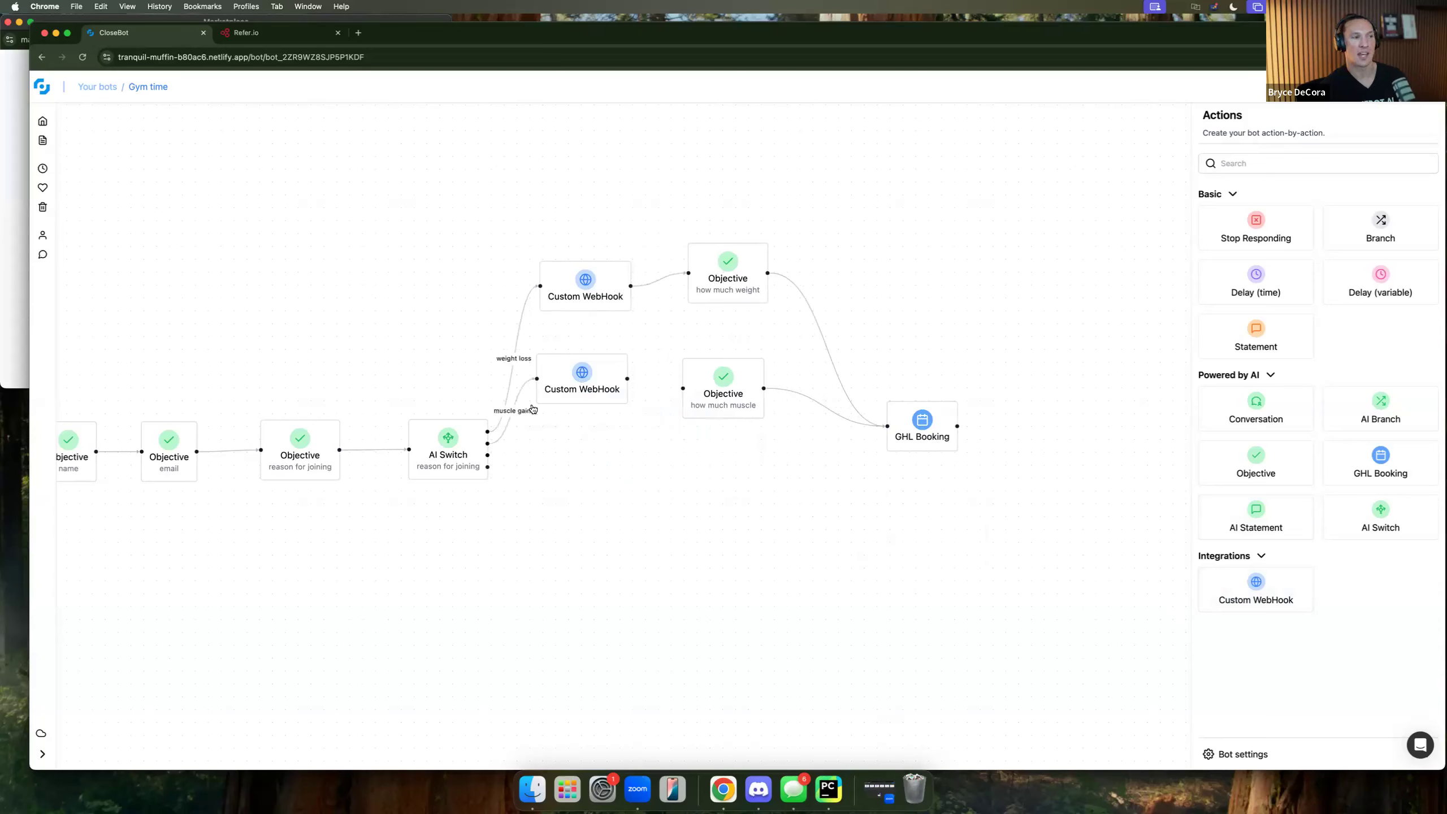
pyautogui.moveTo(628, 377); pyautogui.dragTo(682, 388)
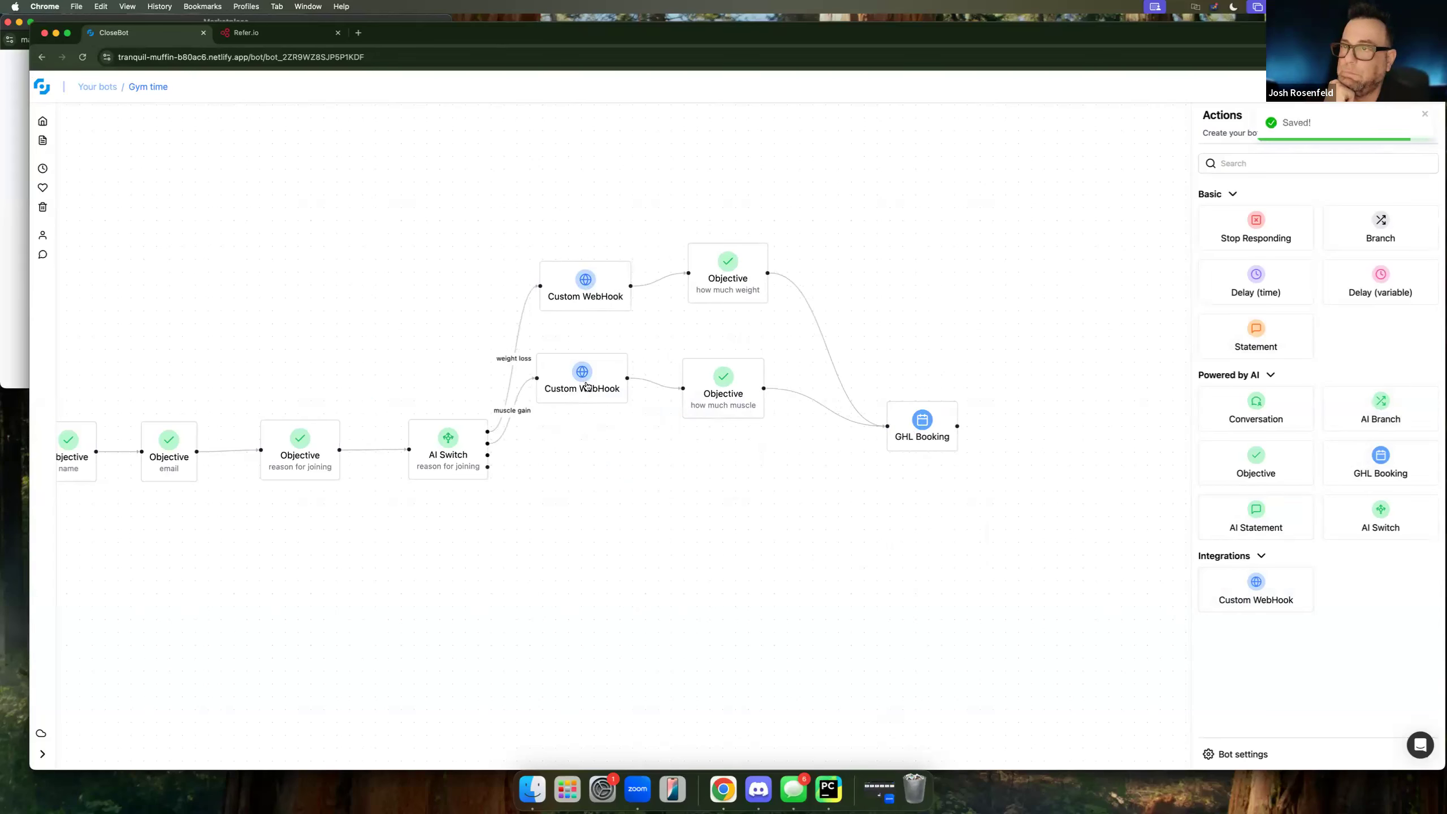
# Delete both the upper and lower Custom WebHook steps.
pyautogui.click(574, 294)
pyautogui.press('BackSpace')
pyautogui.click(588, 398)
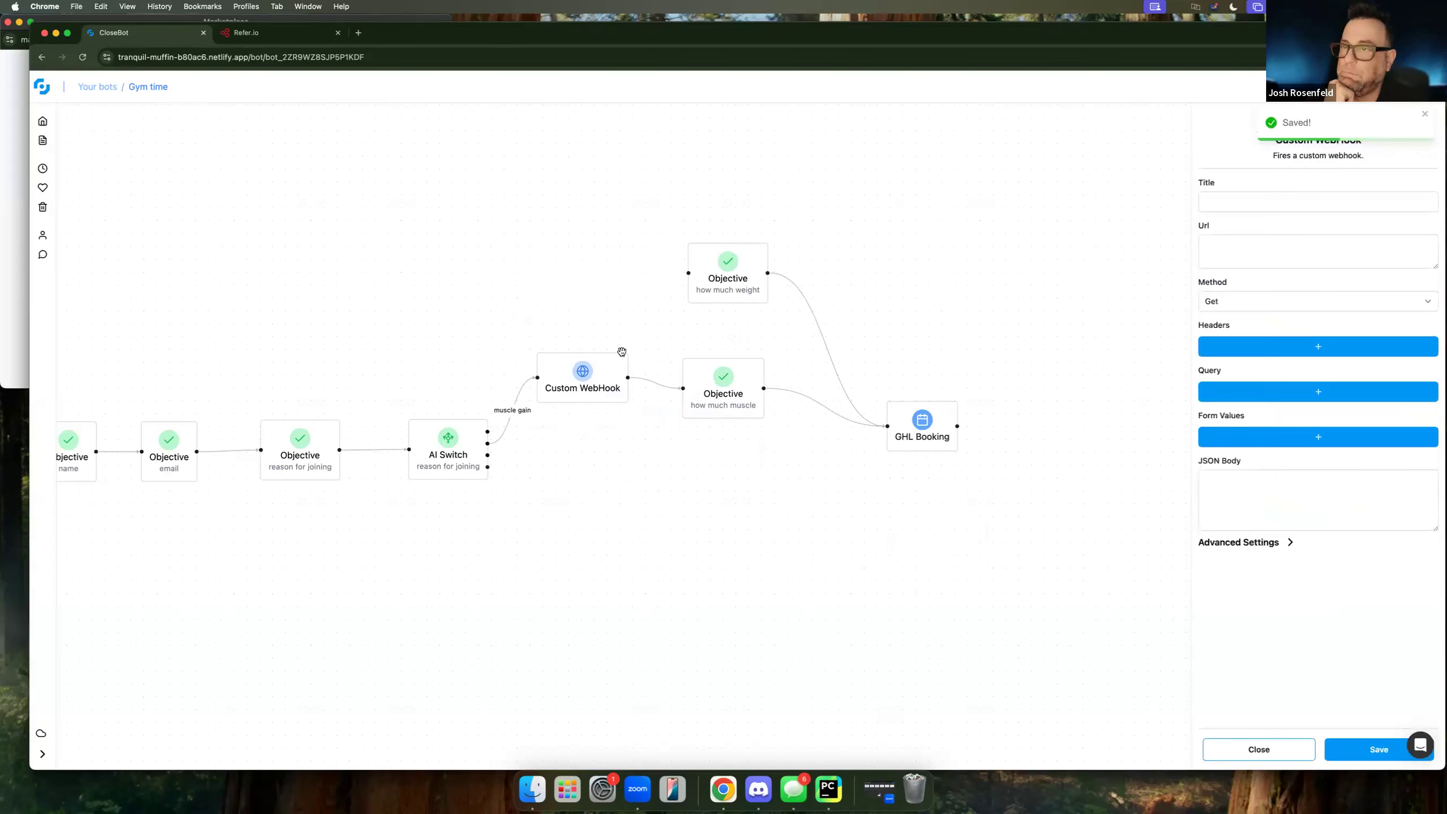
pyautogui.press('BackSpace')
# Link weight loss and muscle gain to their how-much Objectives, and cardio and the fourth case to GHL Booking.
pyautogui.moveTo(488, 431); pyautogui.dragTo(623, 333)
pyautogui.moveTo(488, 431); pyautogui.dragTo(689, 273)
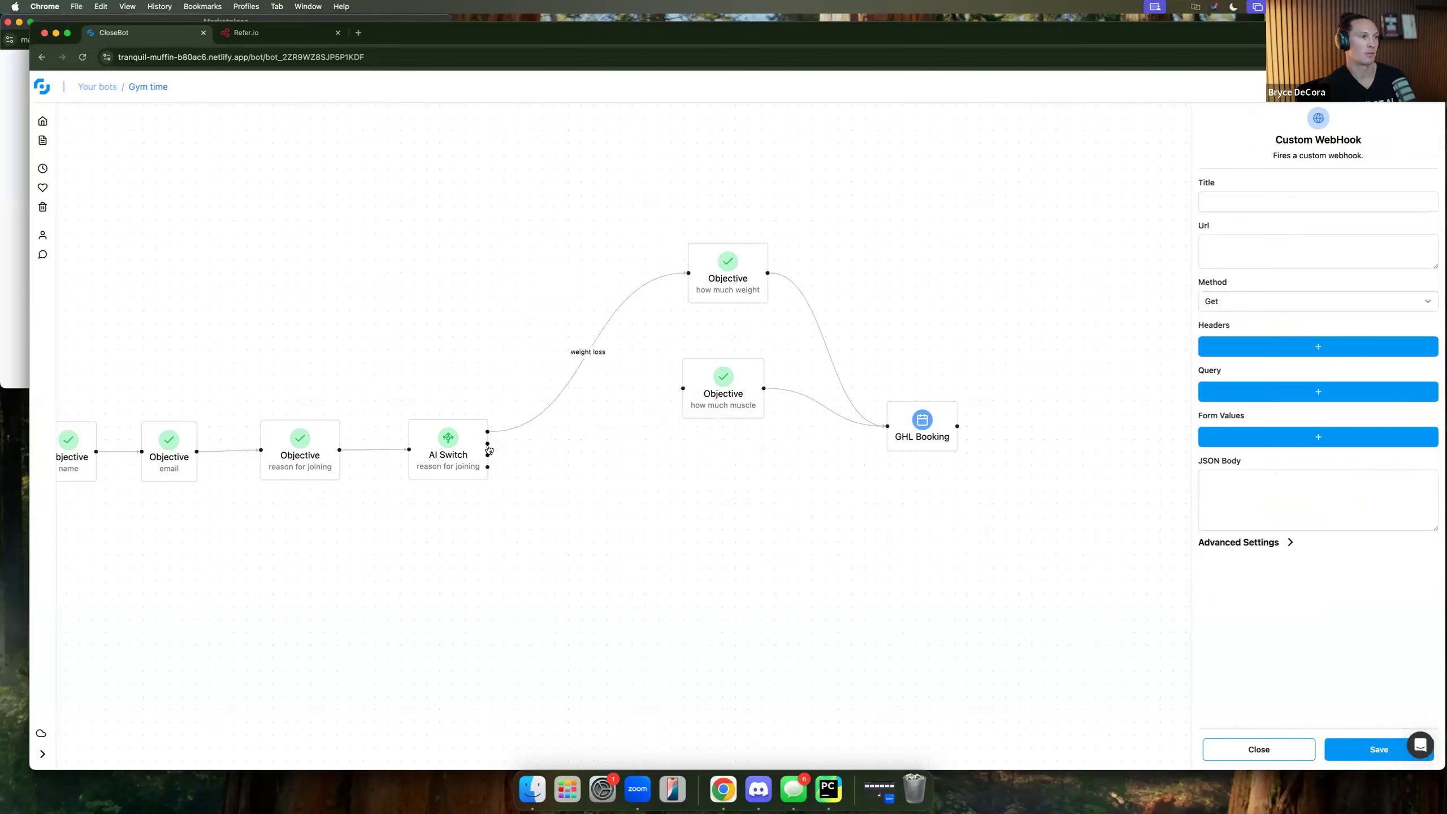
pyautogui.moveTo(488, 443); pyautogui.dragTo(683, 388)
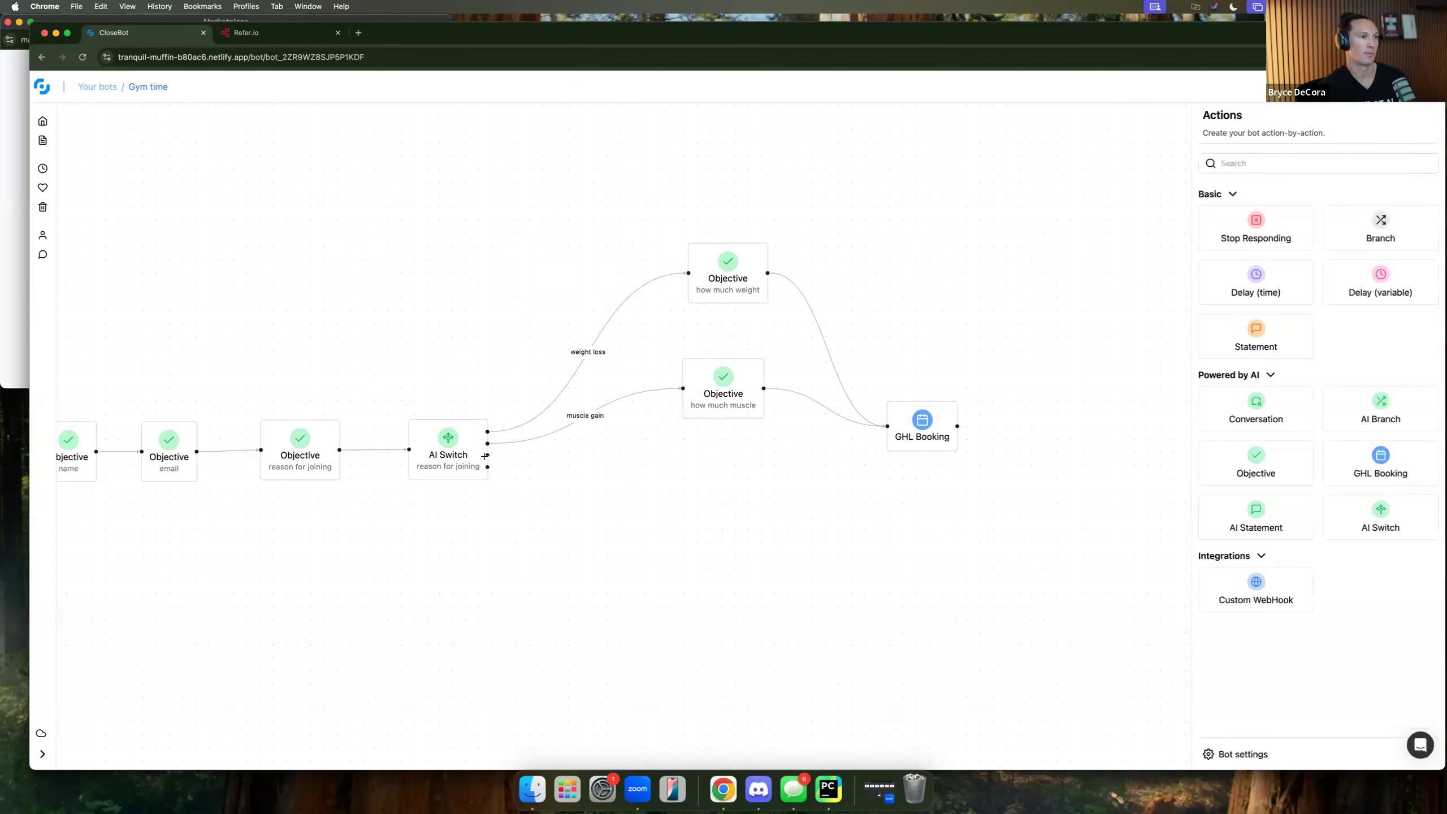
pyautogui.moveTo(488, 455); pyautogui.dragTo(887, 426)
pyautogui.moveTo(488, 467); pyautogui.dragTo(826, 468)
pyautogui.moveTo(742, 406); pyautogui.dragTo(682, 424)
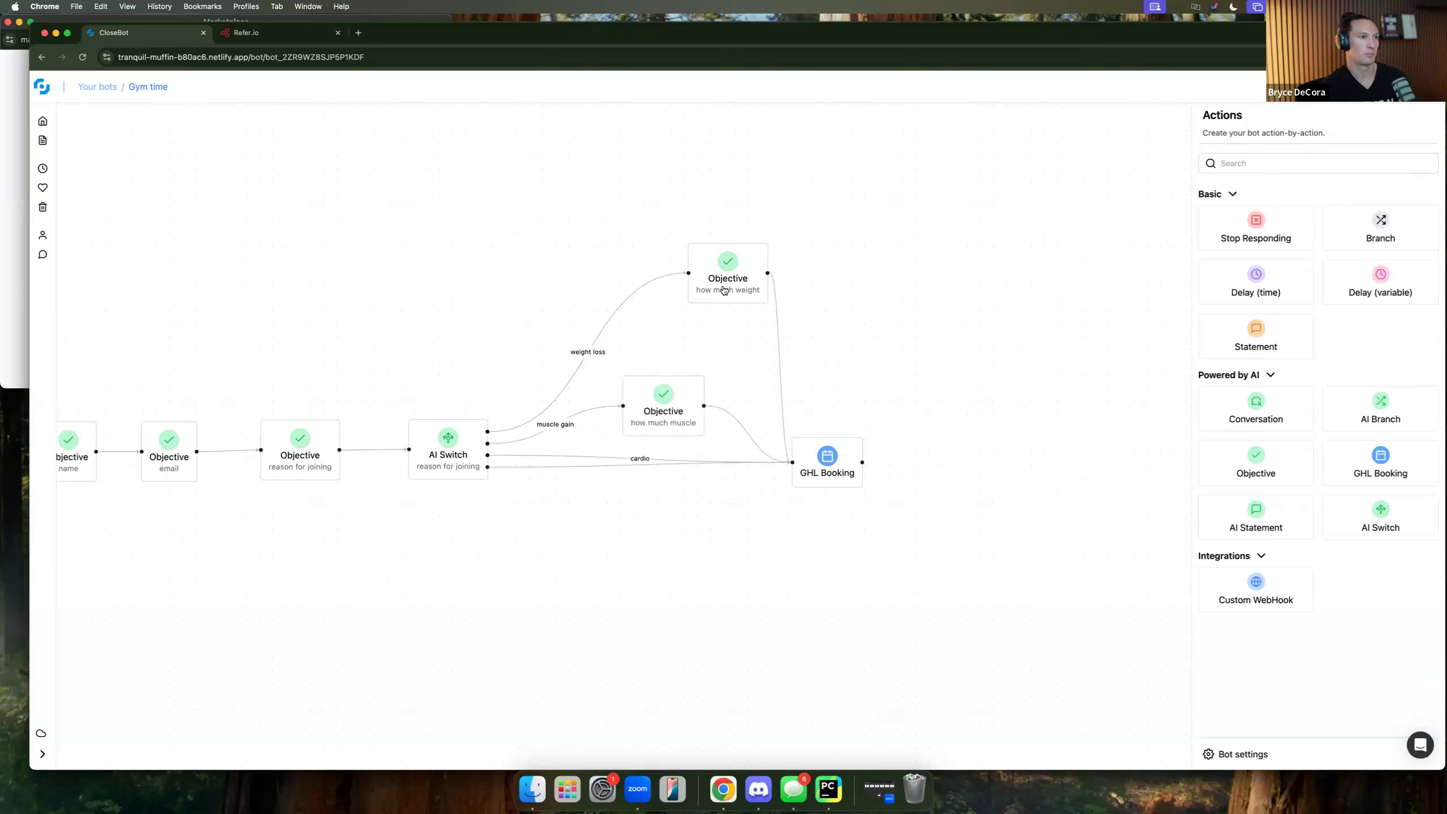
pyautogui.moveTo(725, 291); pyautogui.dragTo(656, 339)
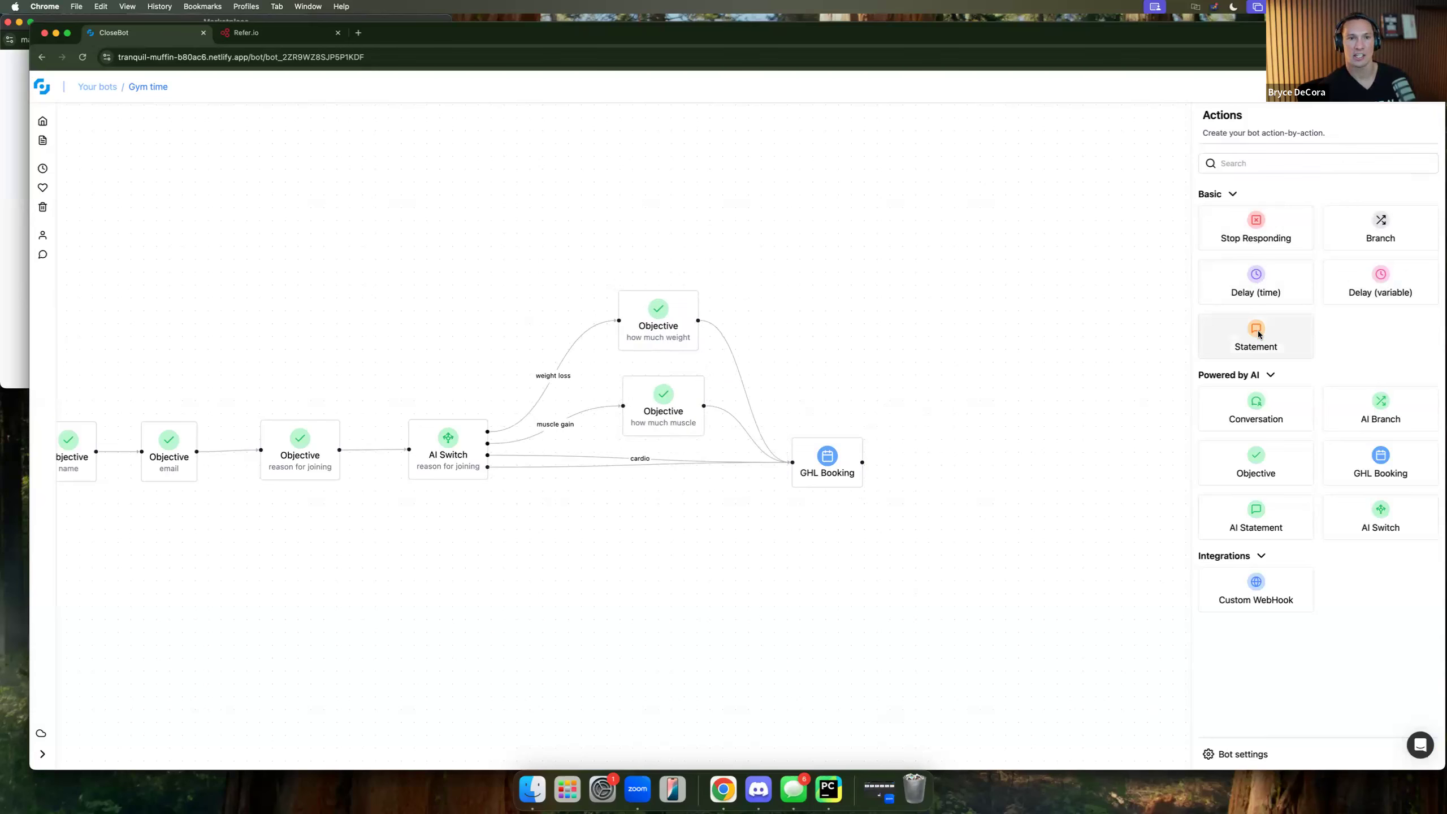
# Add a Statement step, then delete it again and close its settings.
pyautogui.moveTo(1259, 334); pyautogui.dragTo(907, 572)
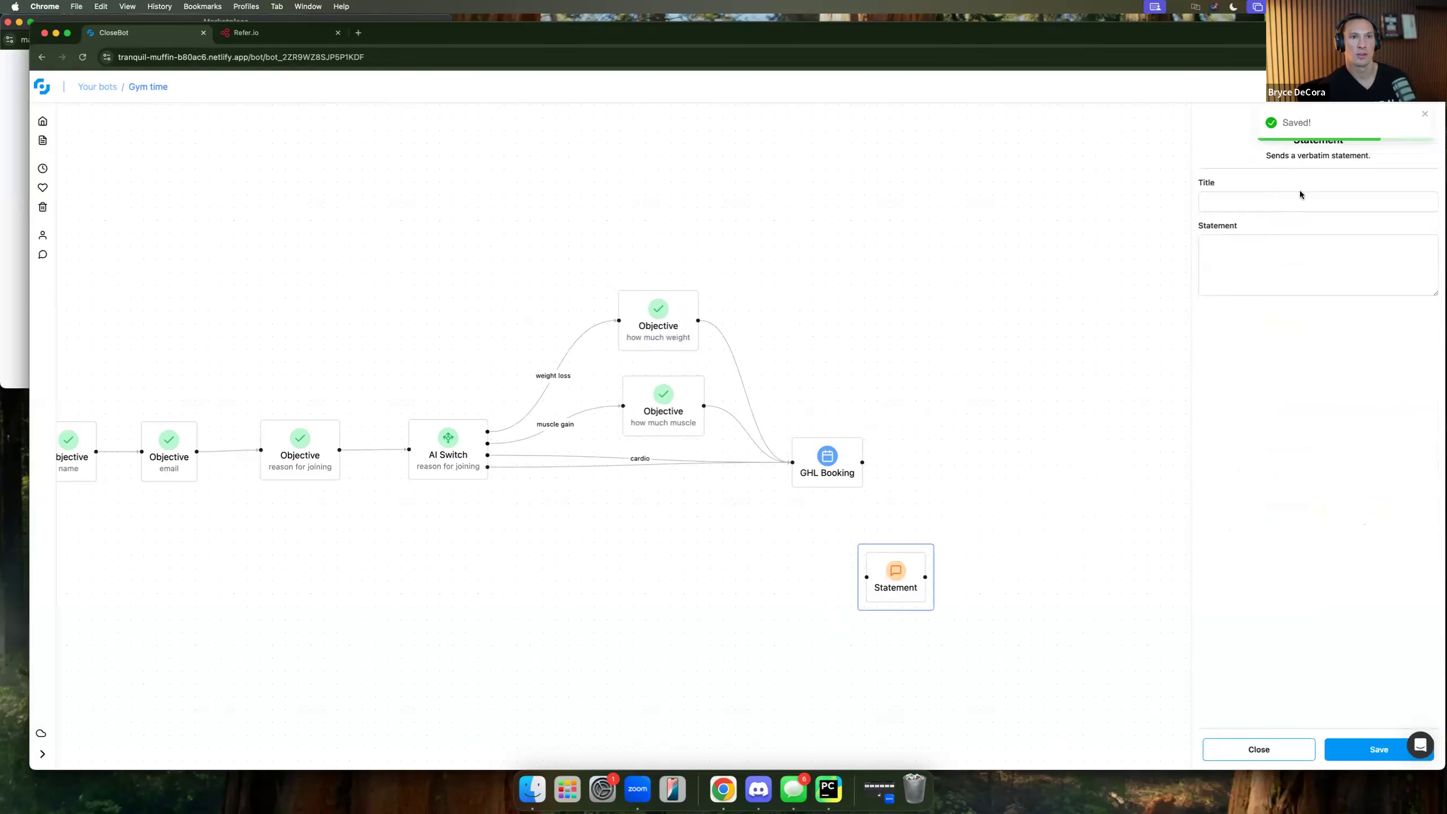
pyautogui.tripleClick(1287, 156)
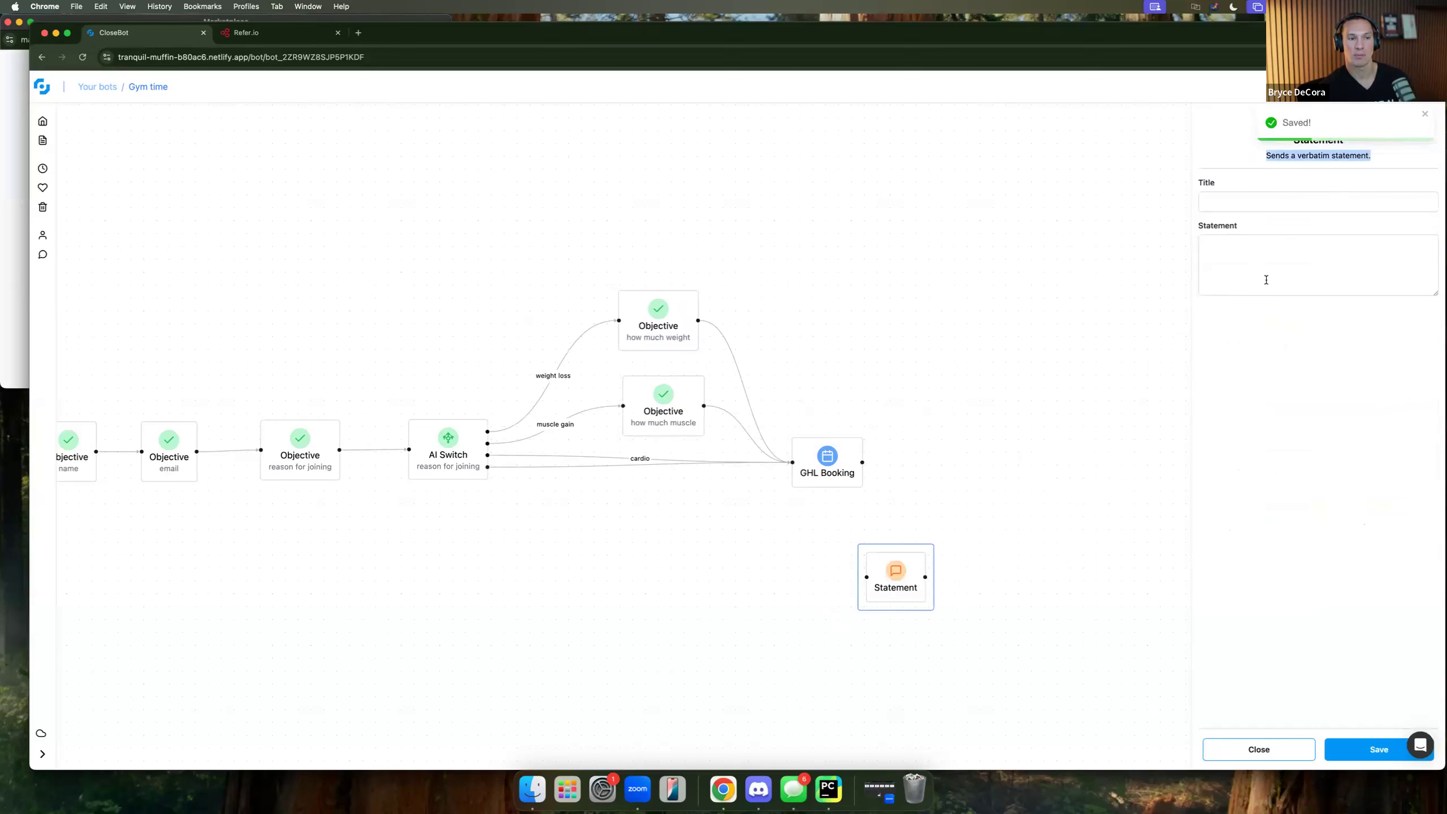
pyautogui.click(908, 587)
pyautogui.press('BackSpace')
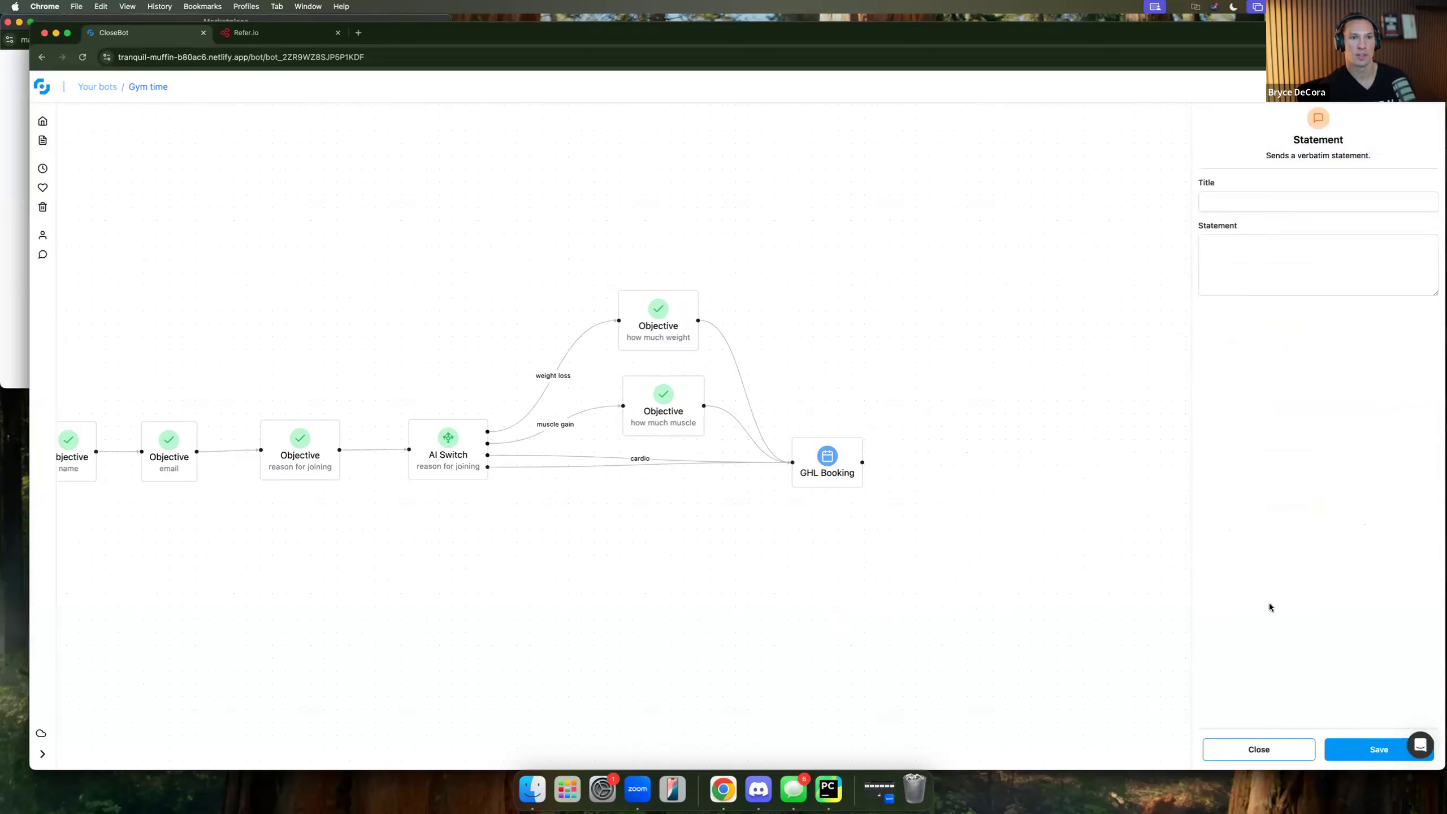
pyautogui.click(1272, 751)
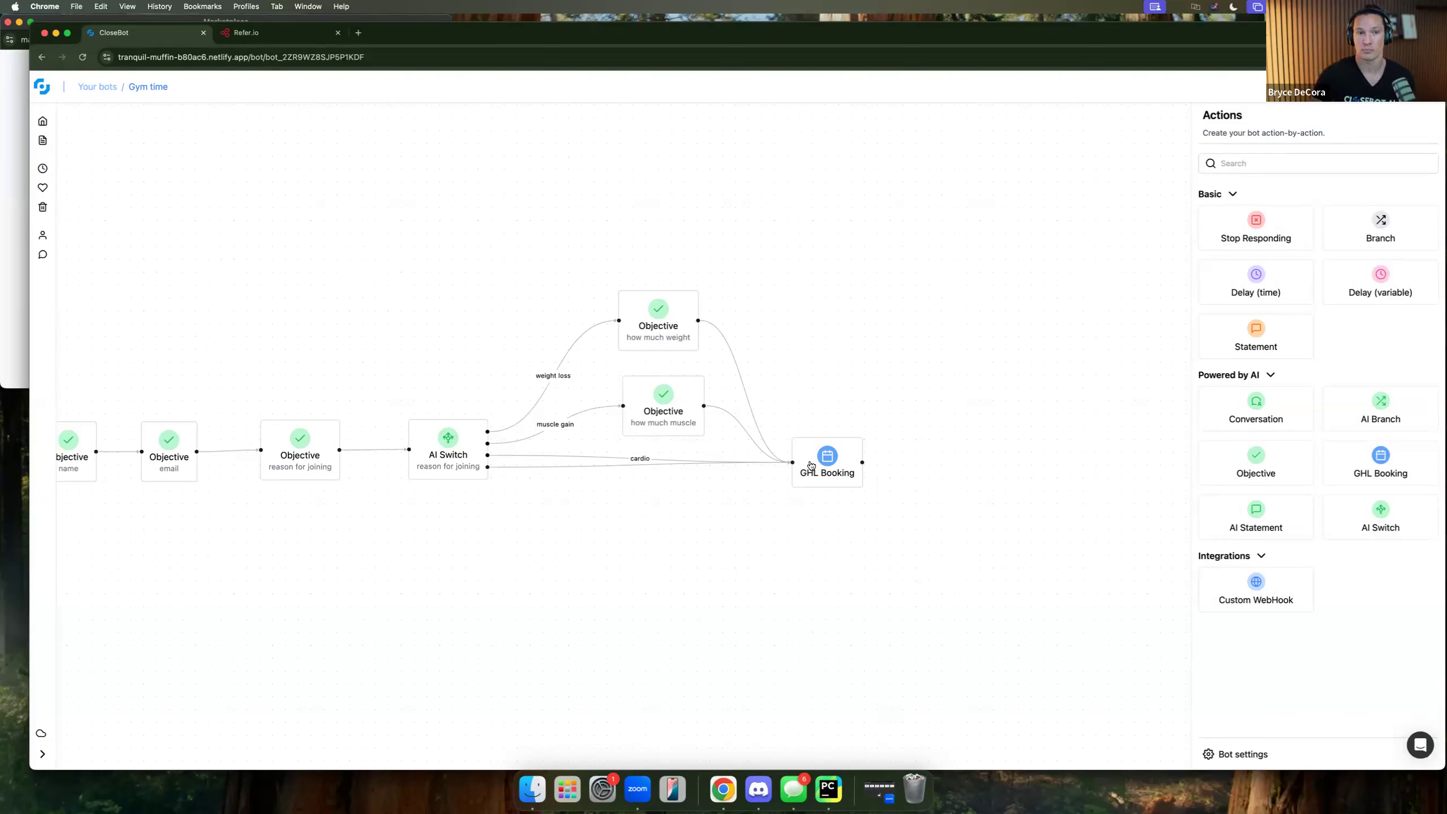
# Add a Delay (variable) step waiting on Contact Source, titled 'x-ray', and save it.
pyautogui.moveTo(1108, 495); pyautogui.dragTo(593, 602)
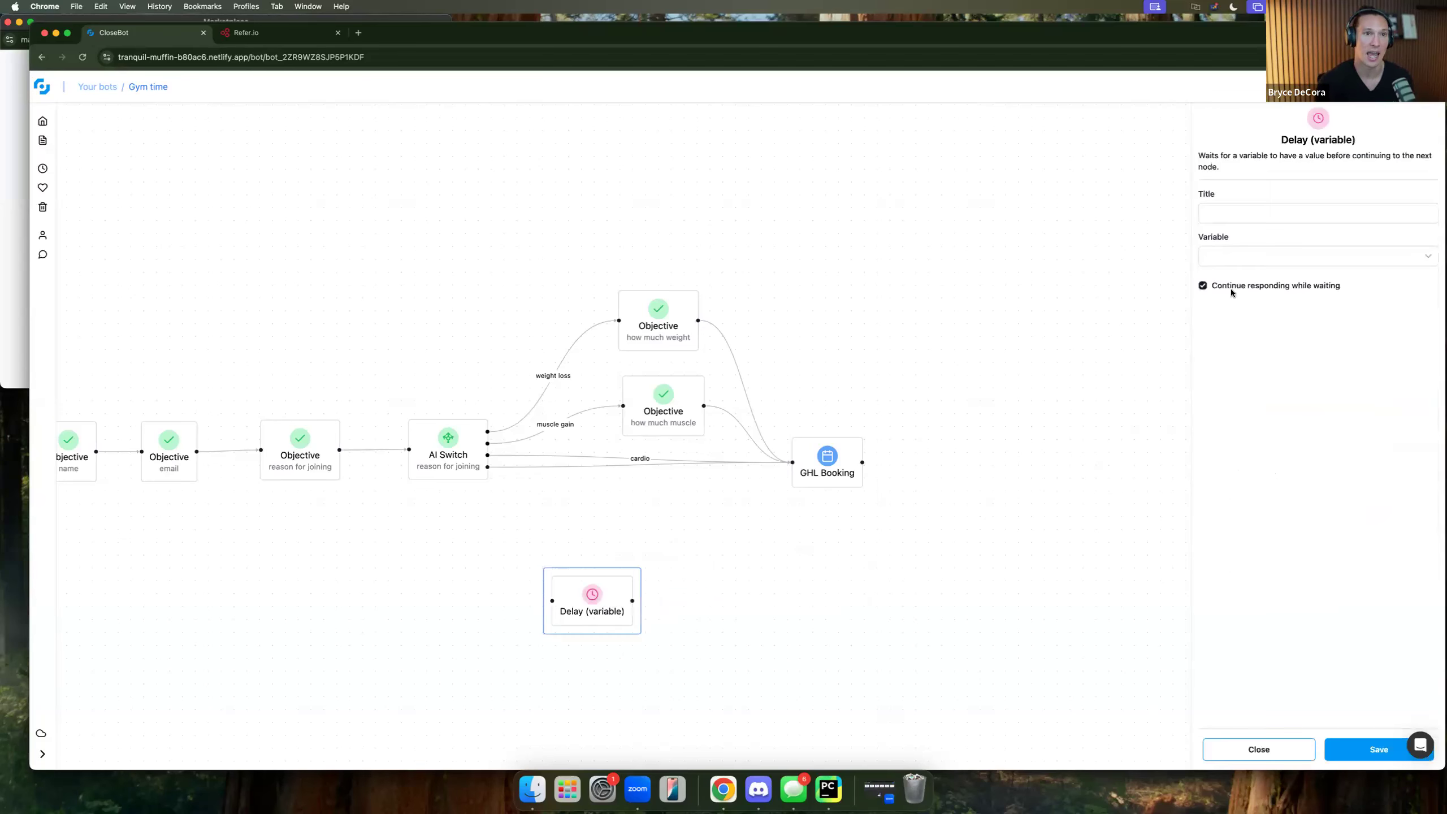
pyautogui.click(1256, 257)
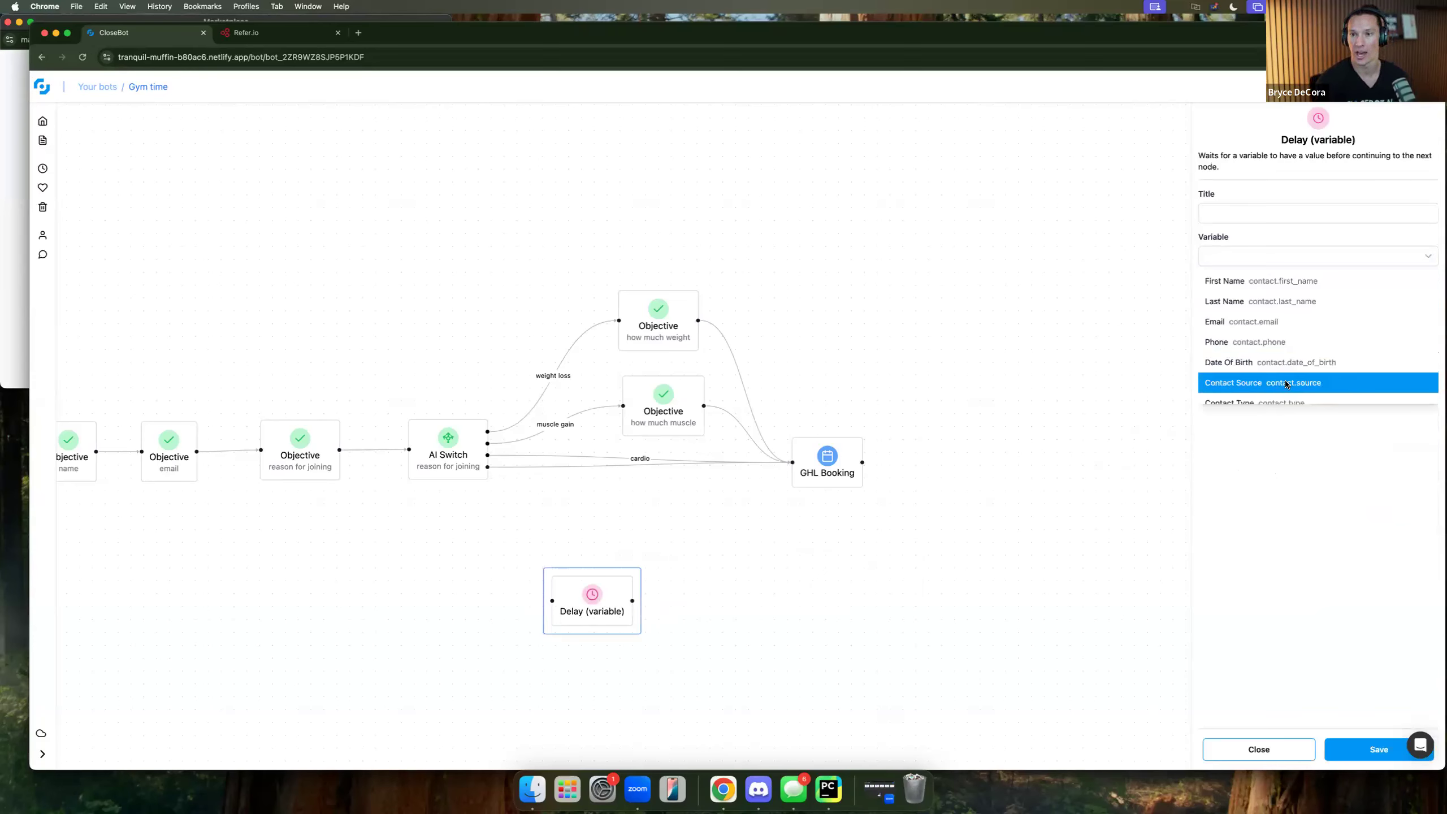
pyautogui.click(1251, 387)
pyautogui.click(1225, 212)
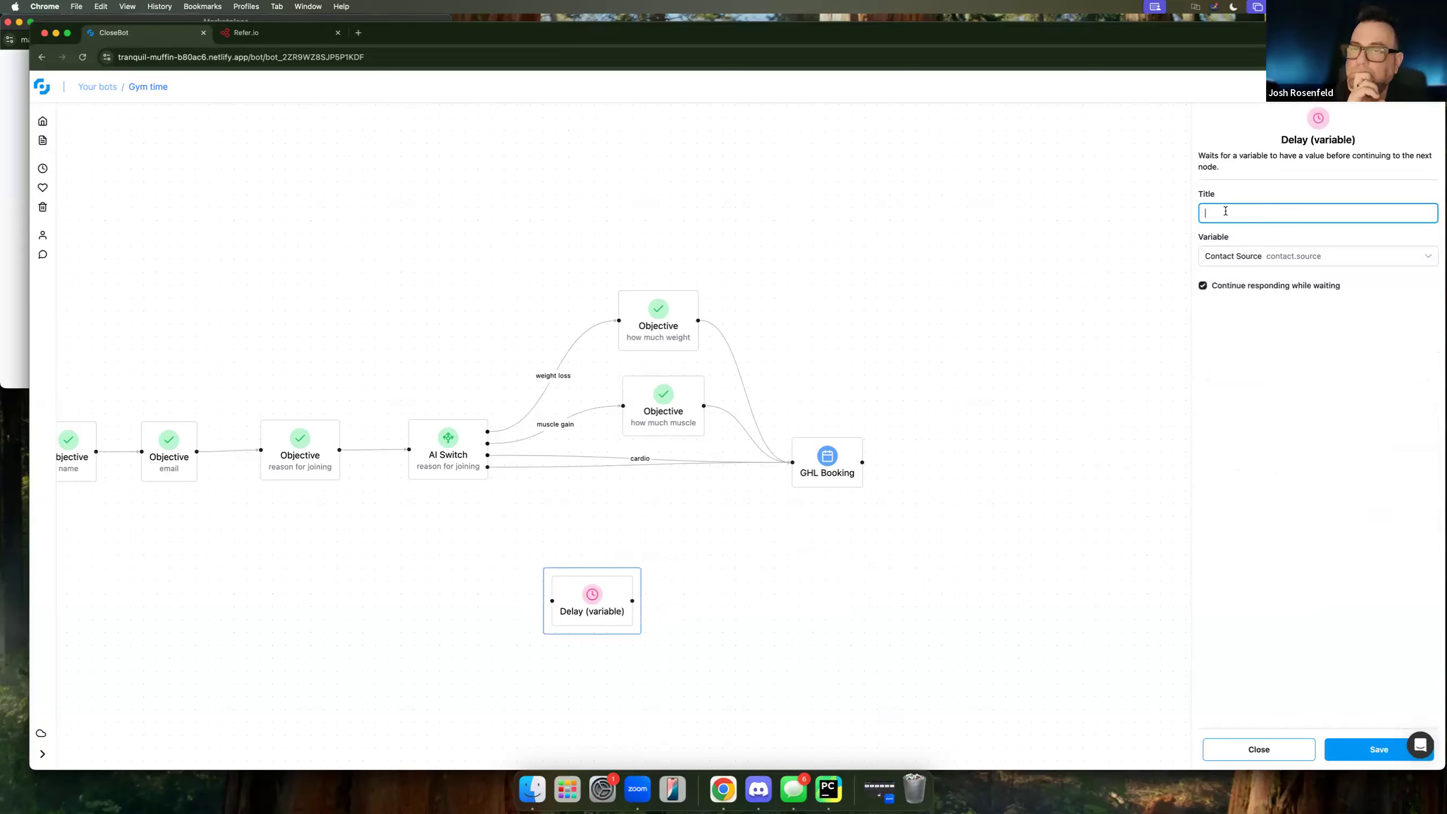
pyautogui.write('x-ray')
pyautogui.click(1355, 747)
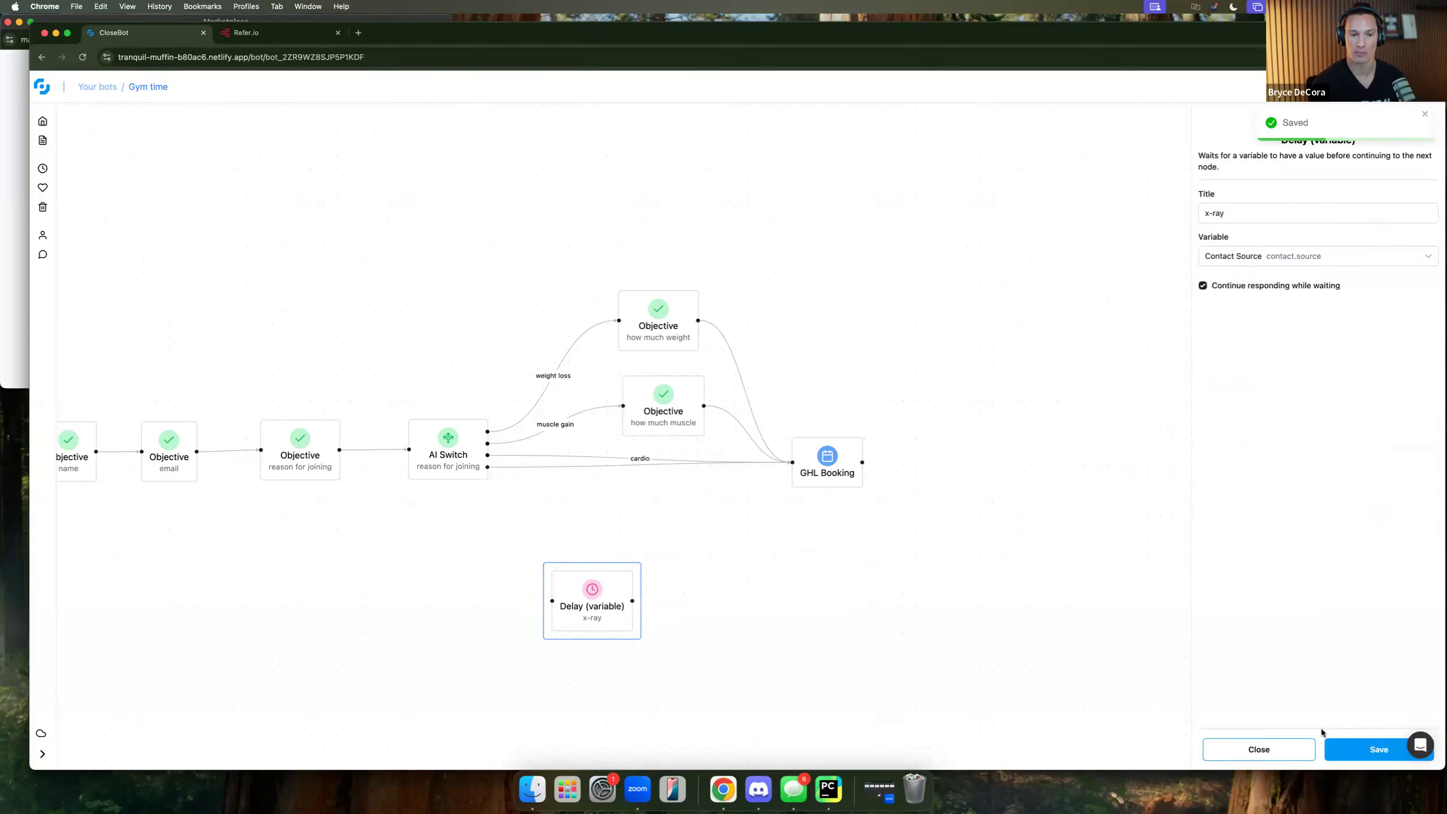
pyautogui.click(1289, 750)
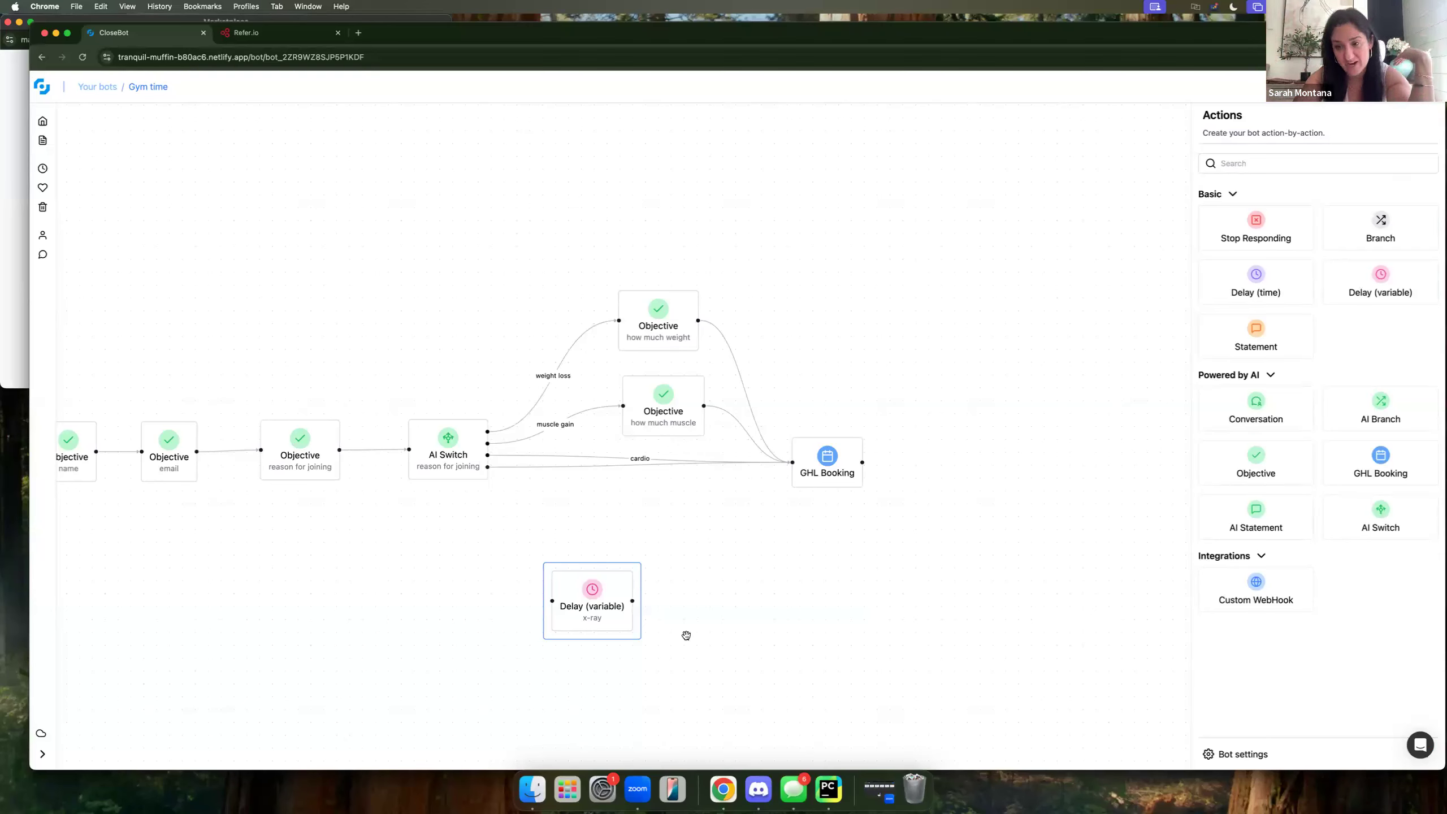
# Switch the delay step's variable to Contact Type and retitle it from 'x-ray' to 'has paid'.
pyautogui.click(593, 603)
pyautogui.click(1229, 256)
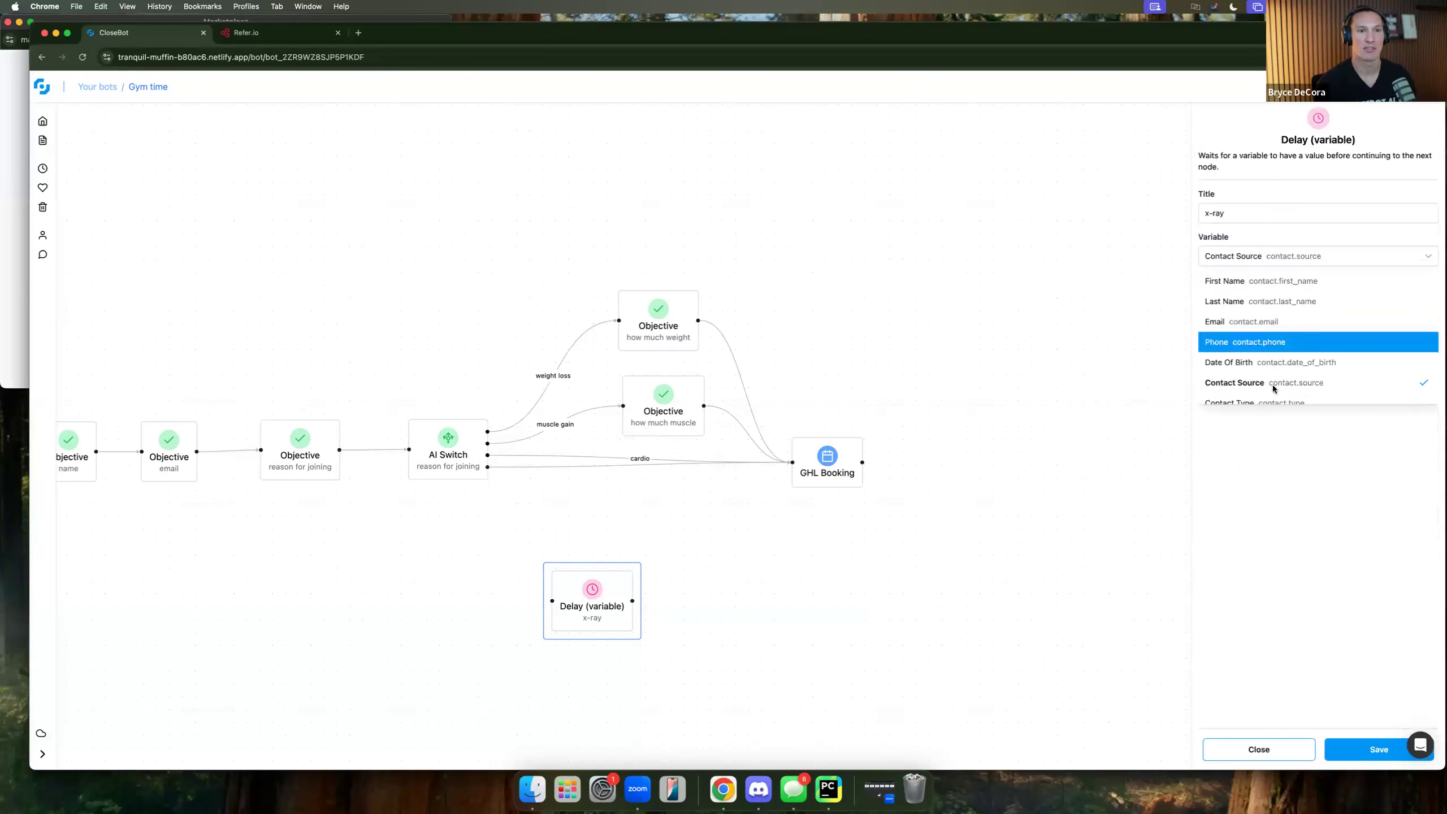
pyautogui.scroll(-3, 1277, 370)
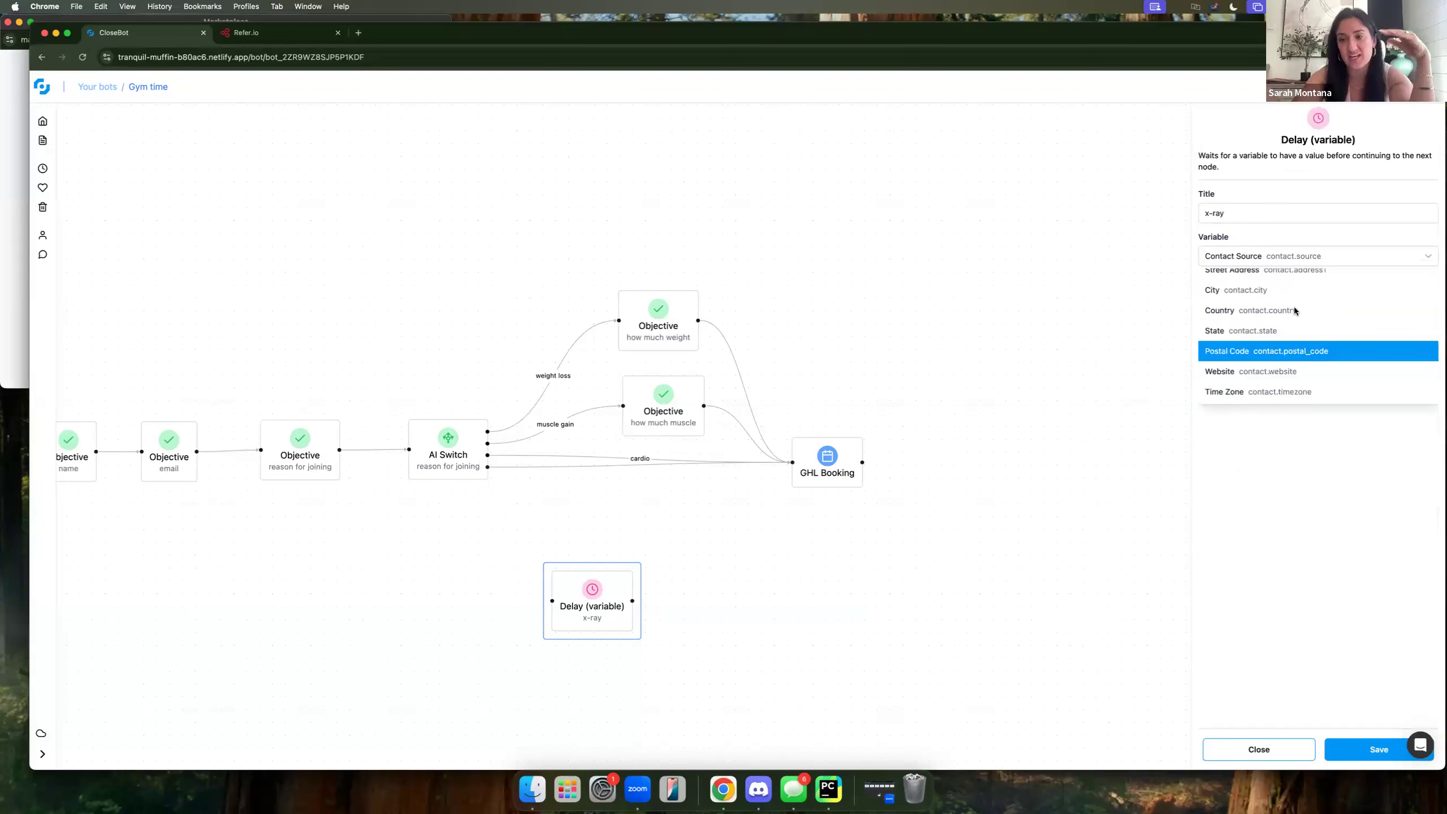
pyautogui.scroll(3, 1299, 311)
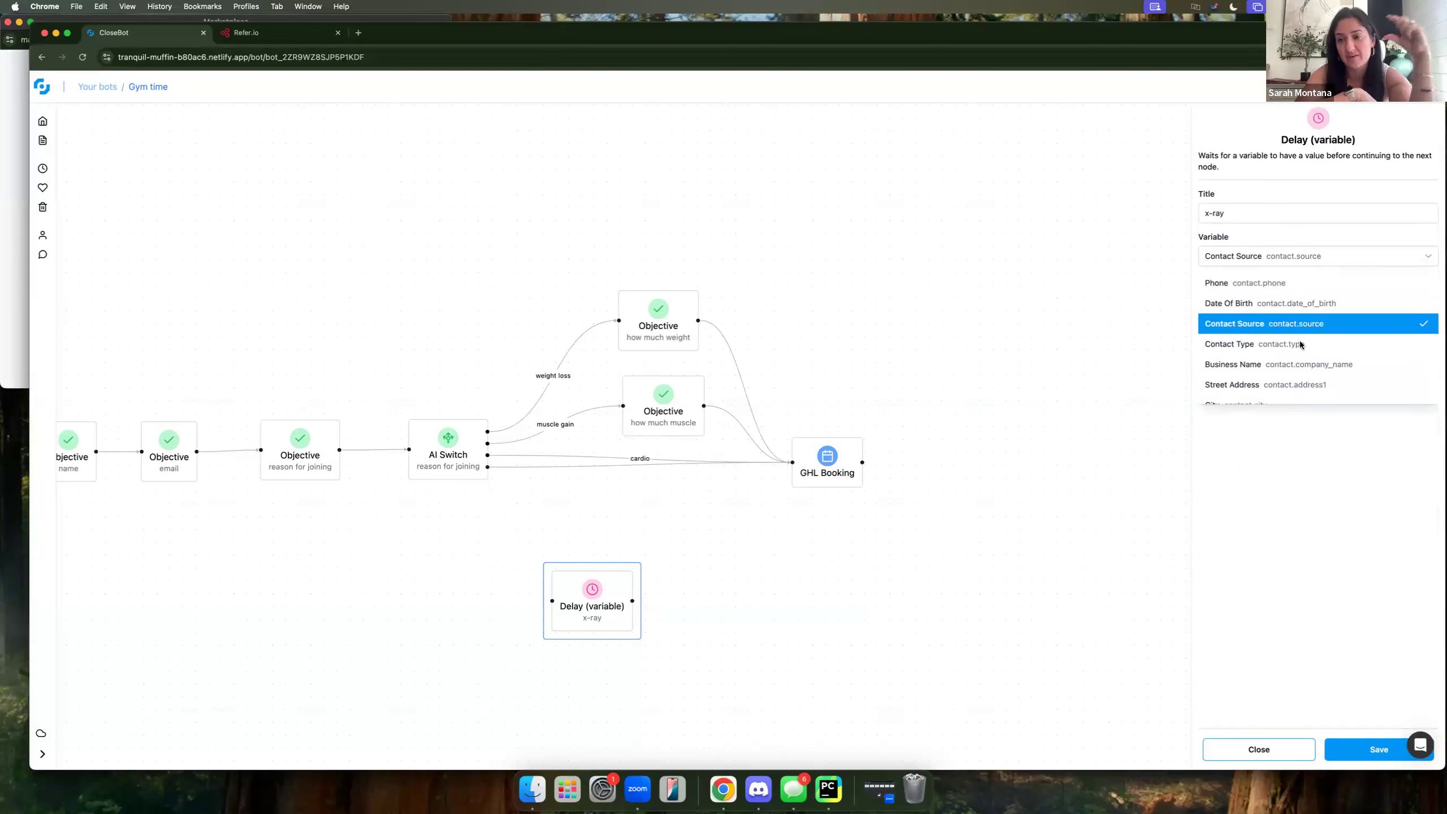
pyautogui.click(1265, 350)
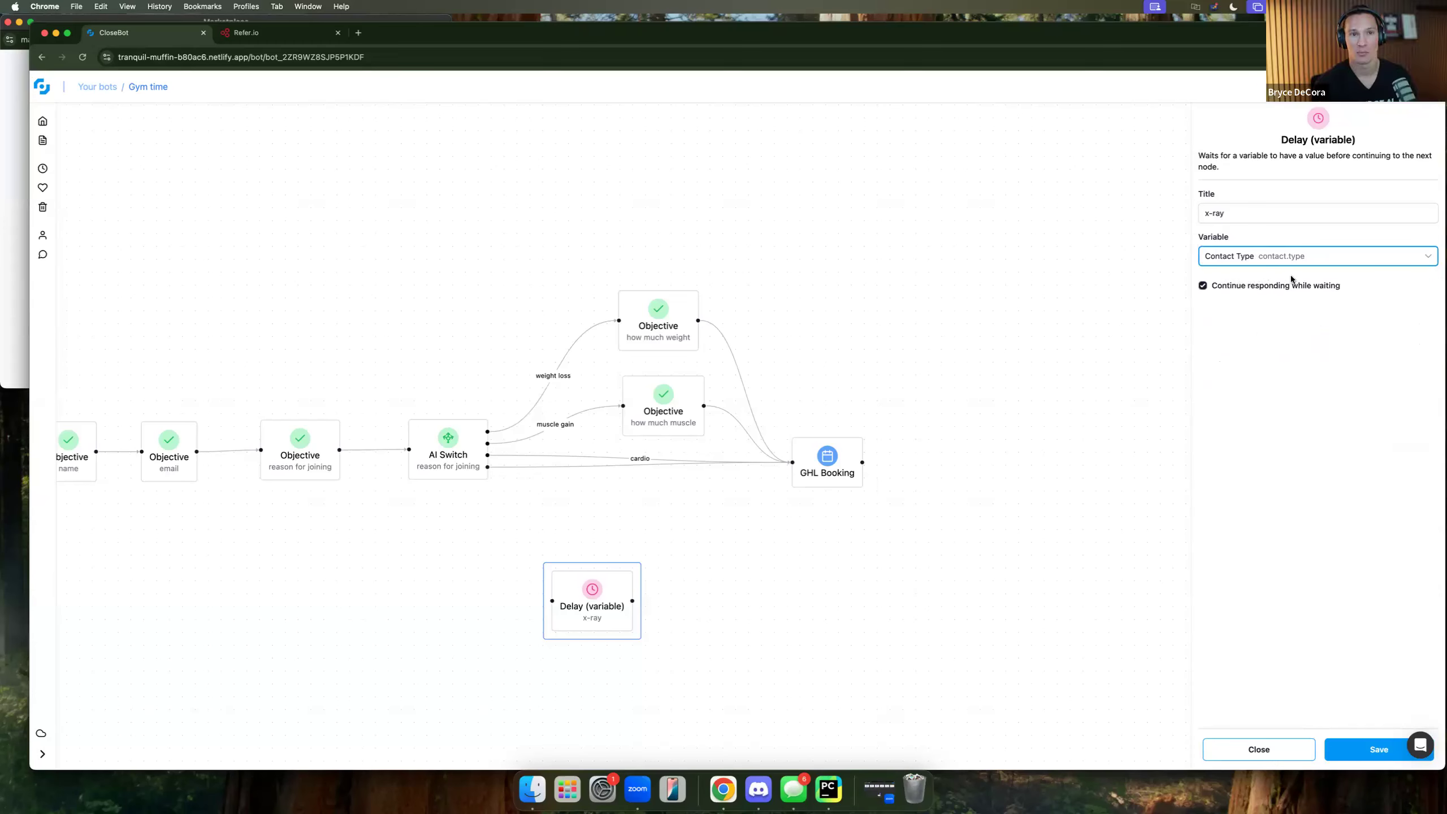
pyautogui.doubleClick(1228, 215)
pyautogui.tripleClick(1228, 215)
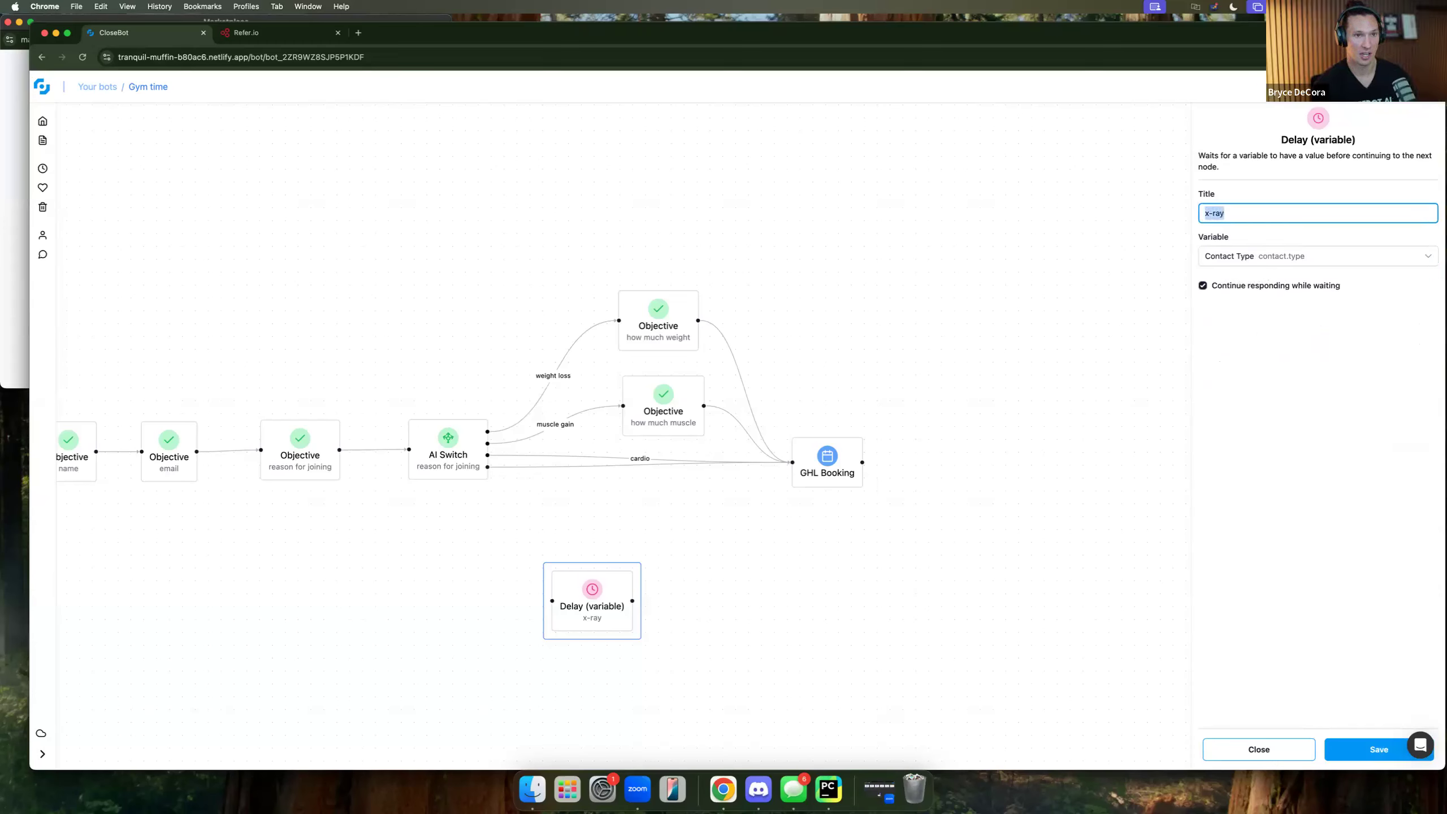
pyautogui.write('has paid')
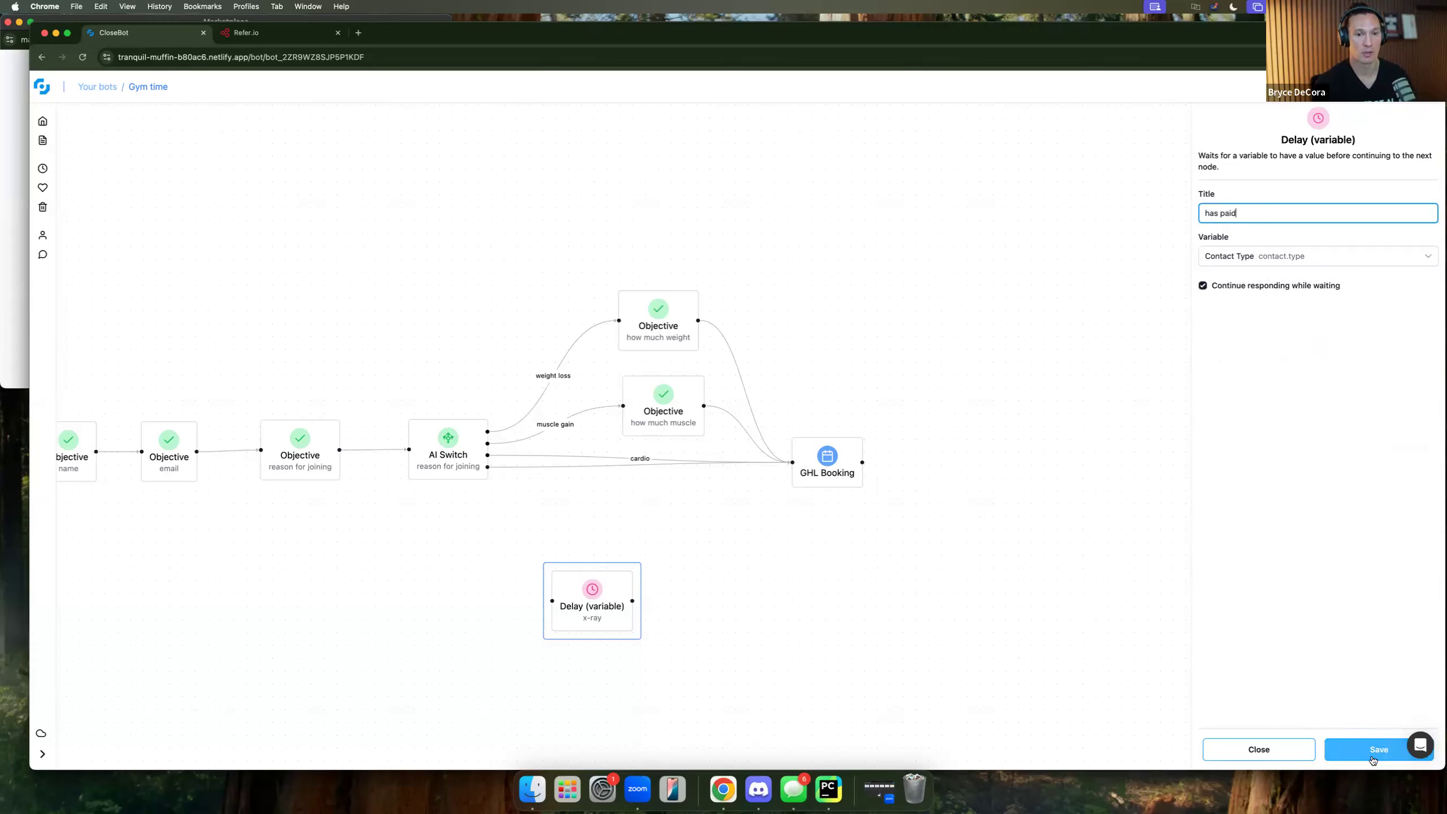
pyautogui.click(1373, 759)
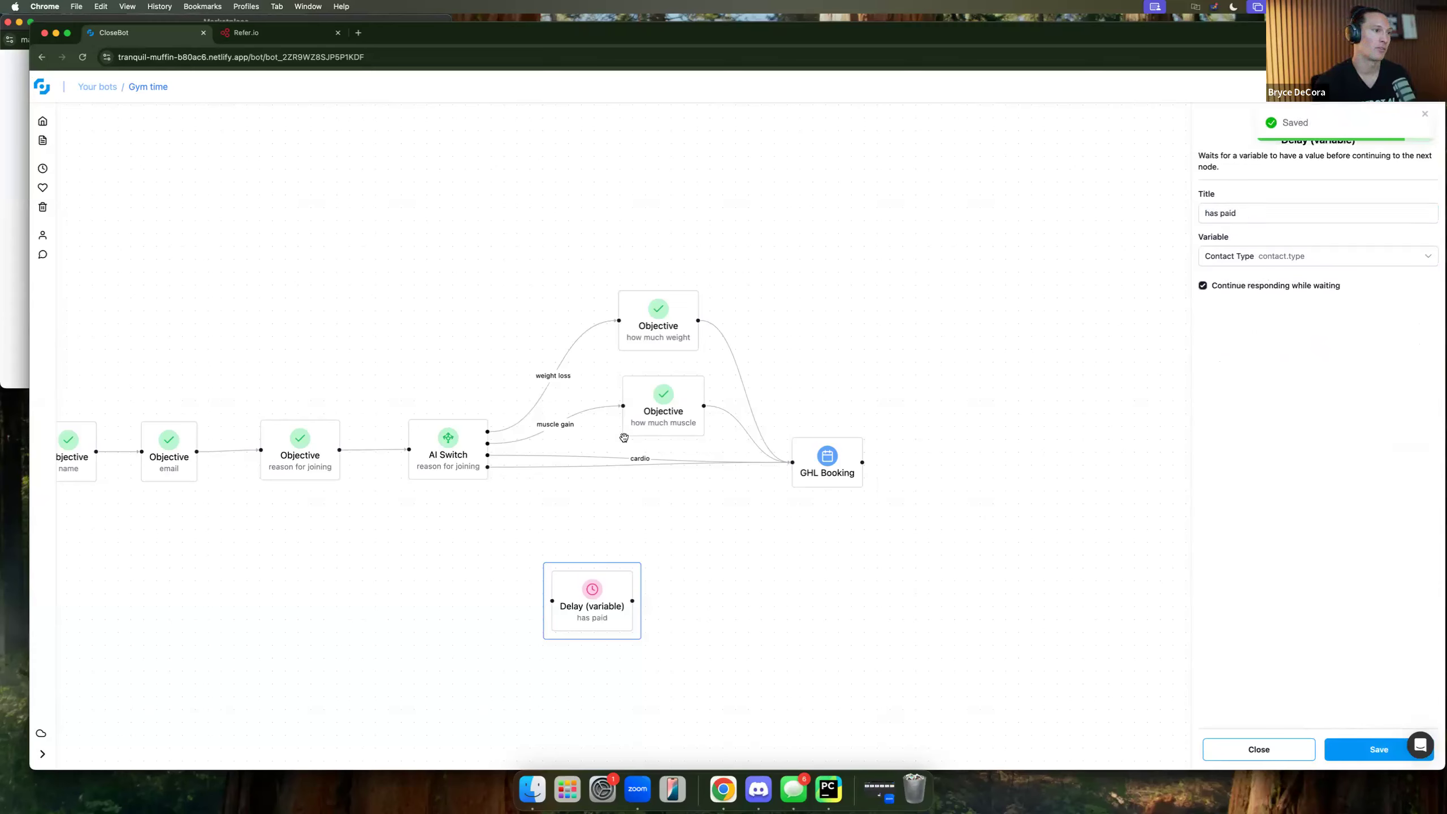
# Remove the how much muscle → GHL Booking link and place the has paid delay between them.
pyautogui.click(965, 485)
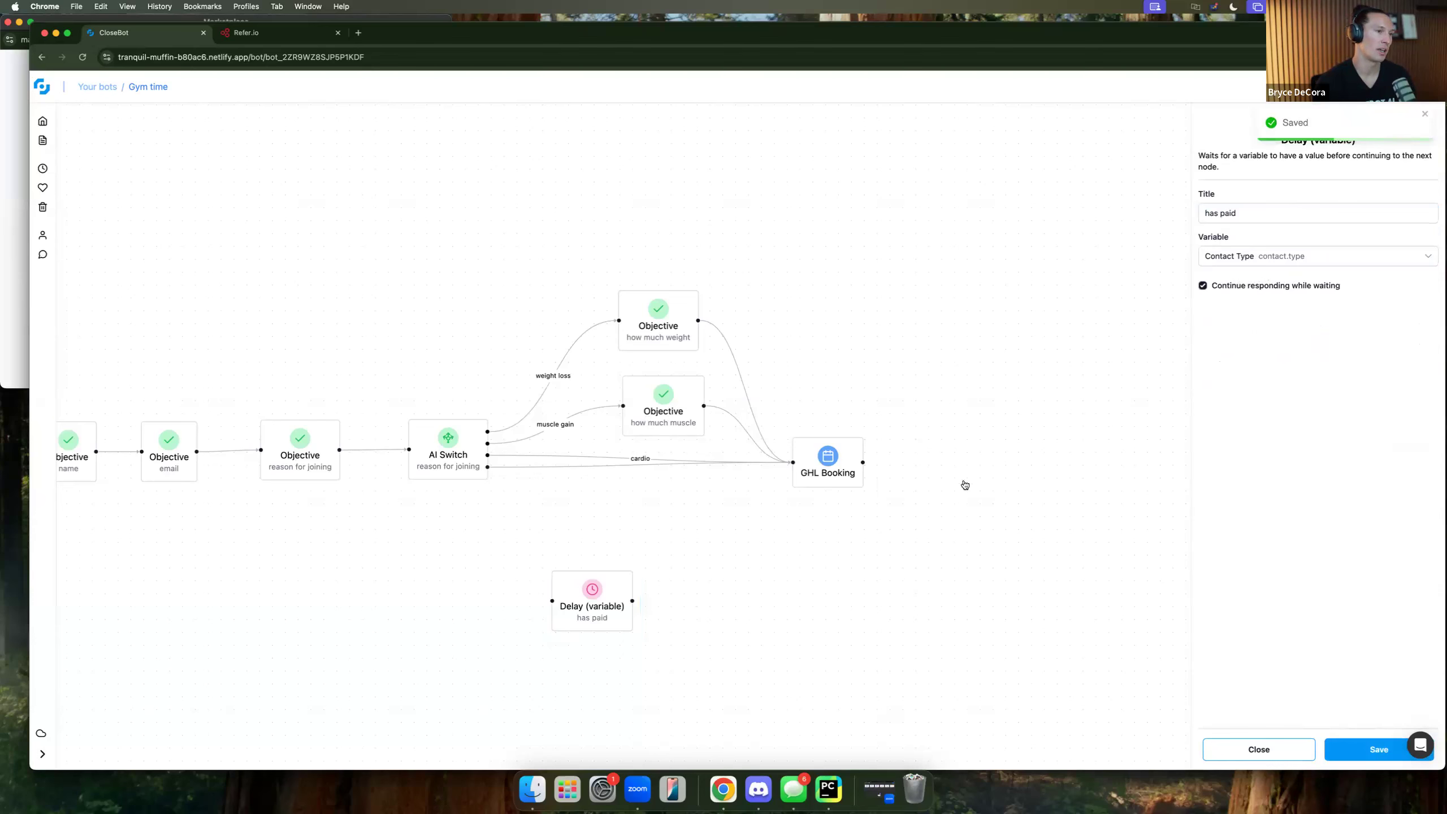
pyautogui.moveTo(806, 461); pyautogui.dragTo(964, 484)
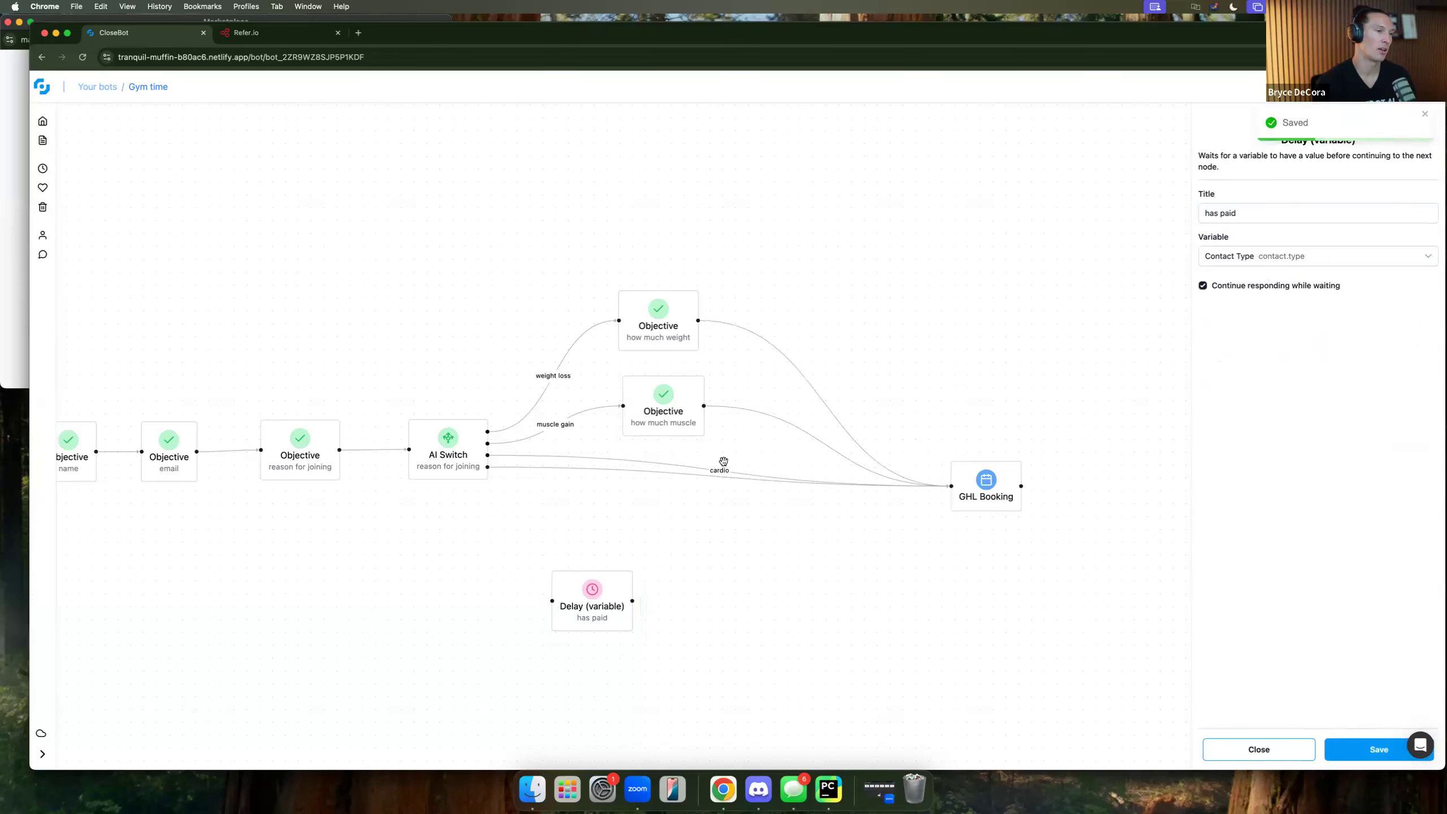
pyautogui.click(750, 414)
pyautogui.press('BackSpace')
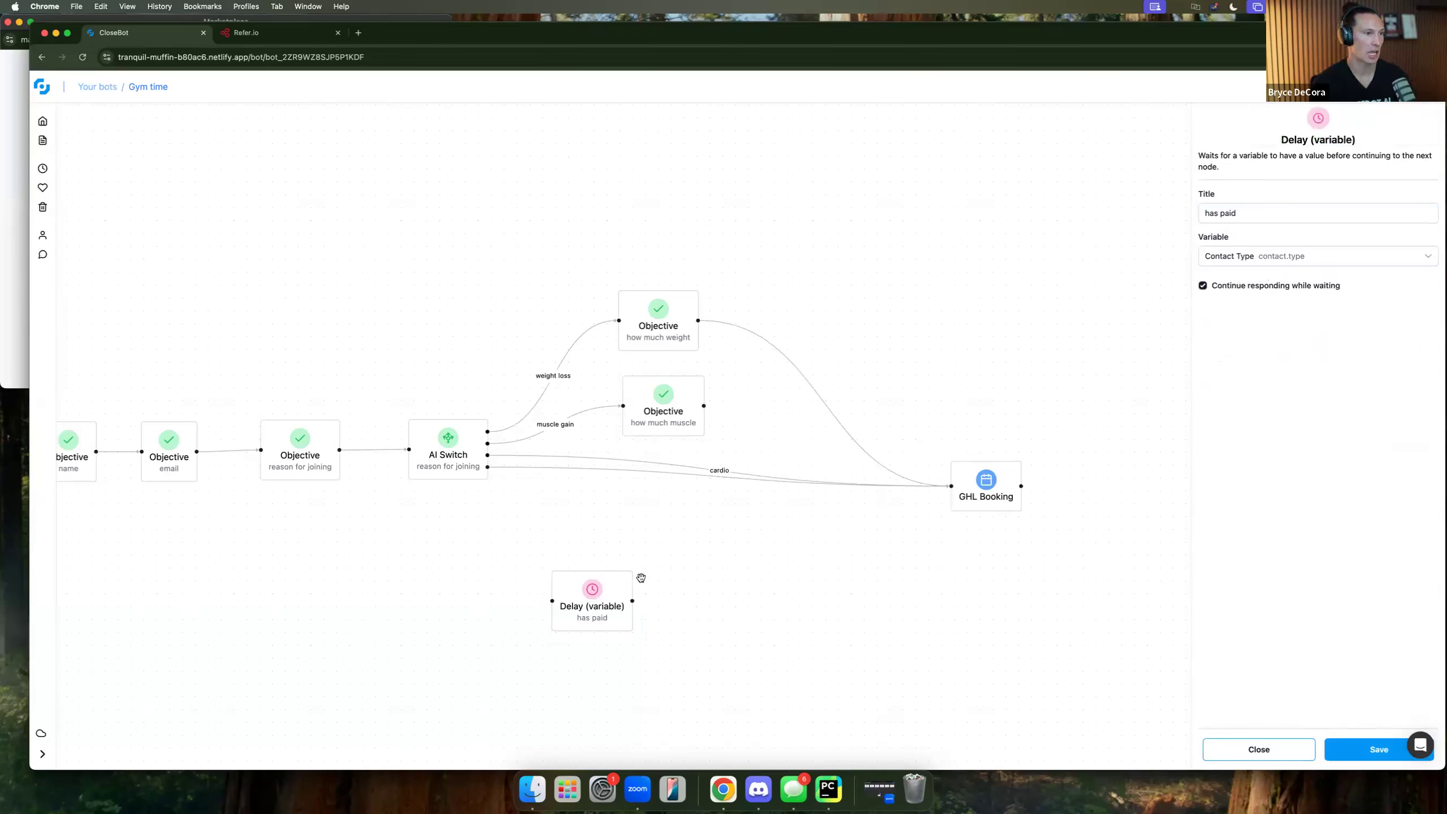
pyautogui.moveTo(563, 586); pyautogui.dragTo(934, 488)
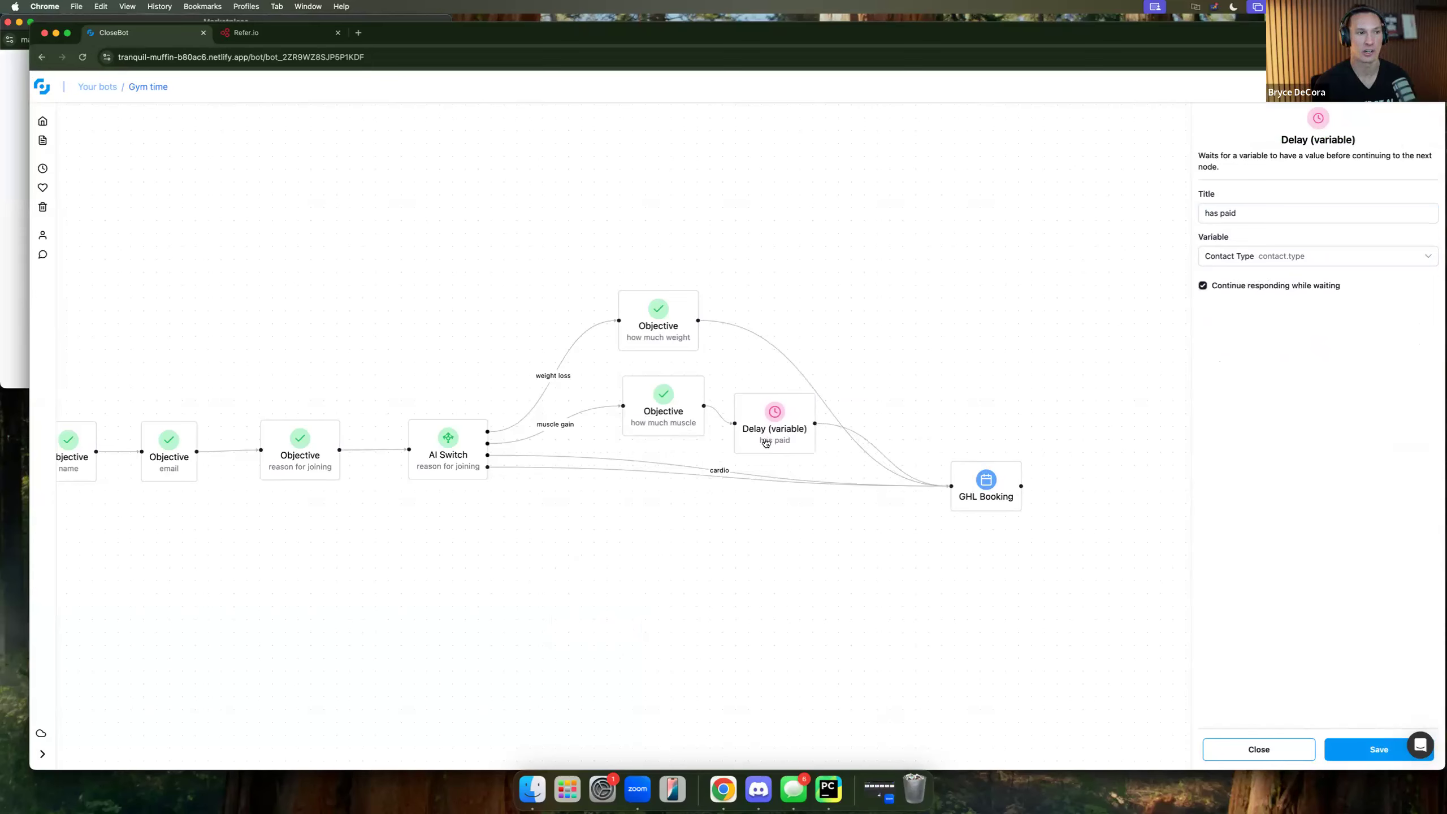
# Add an unconnected Custom WebHook step below the flow and expand its Advanced Settings.
pyautogui.moveTo(770, 437)
pyautogui.mouseDown()
pyautogui.moveTo(755, 452)
pyautogui.moveTo(758, 440)
pyautogui.mouseUp()
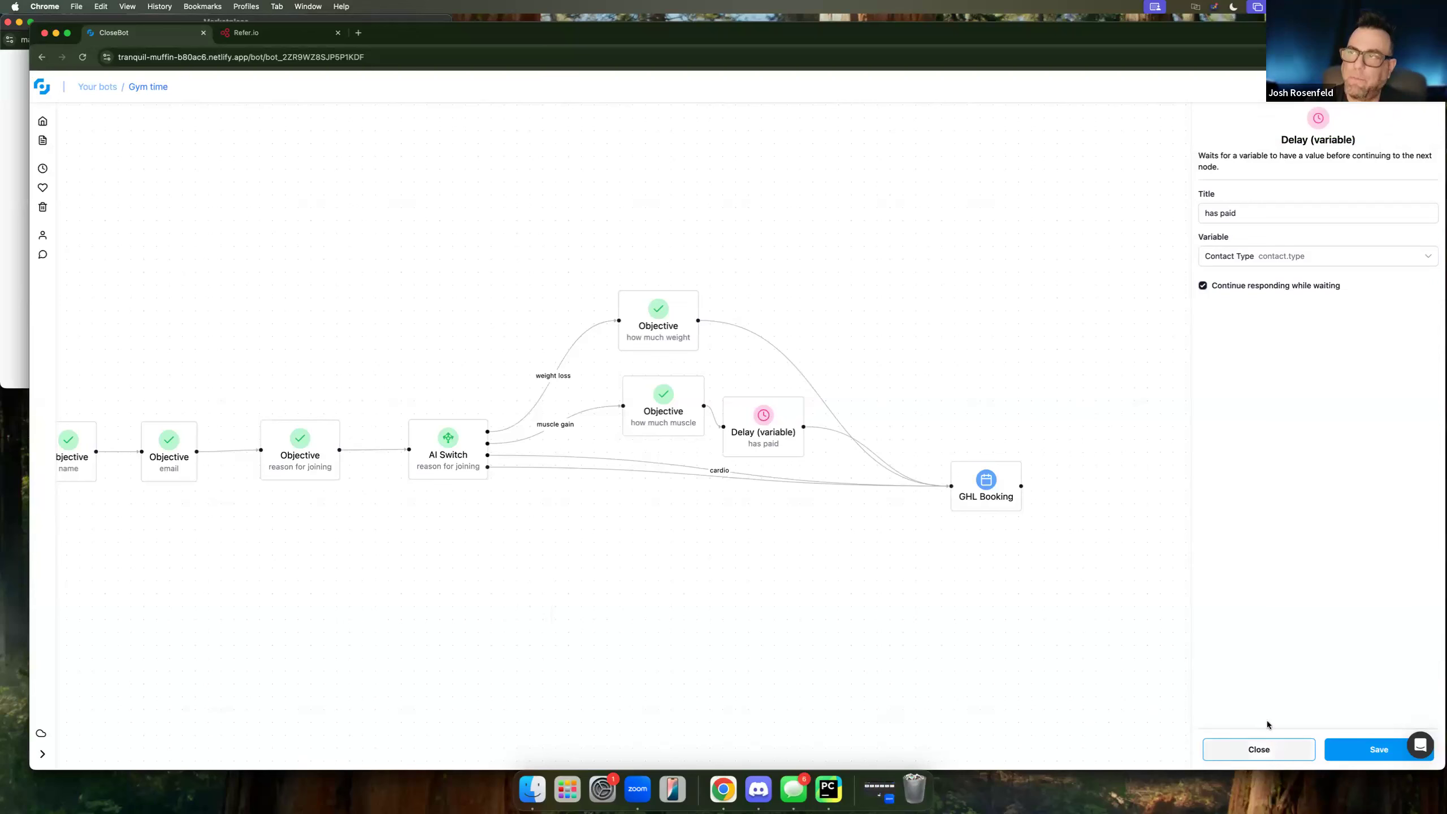
pyautogui.click(1262, 748)
pyautogui.moveTo(1245, 584); pyautogui.dragTo(732, 615)
pyautogui.click(1260, 549)
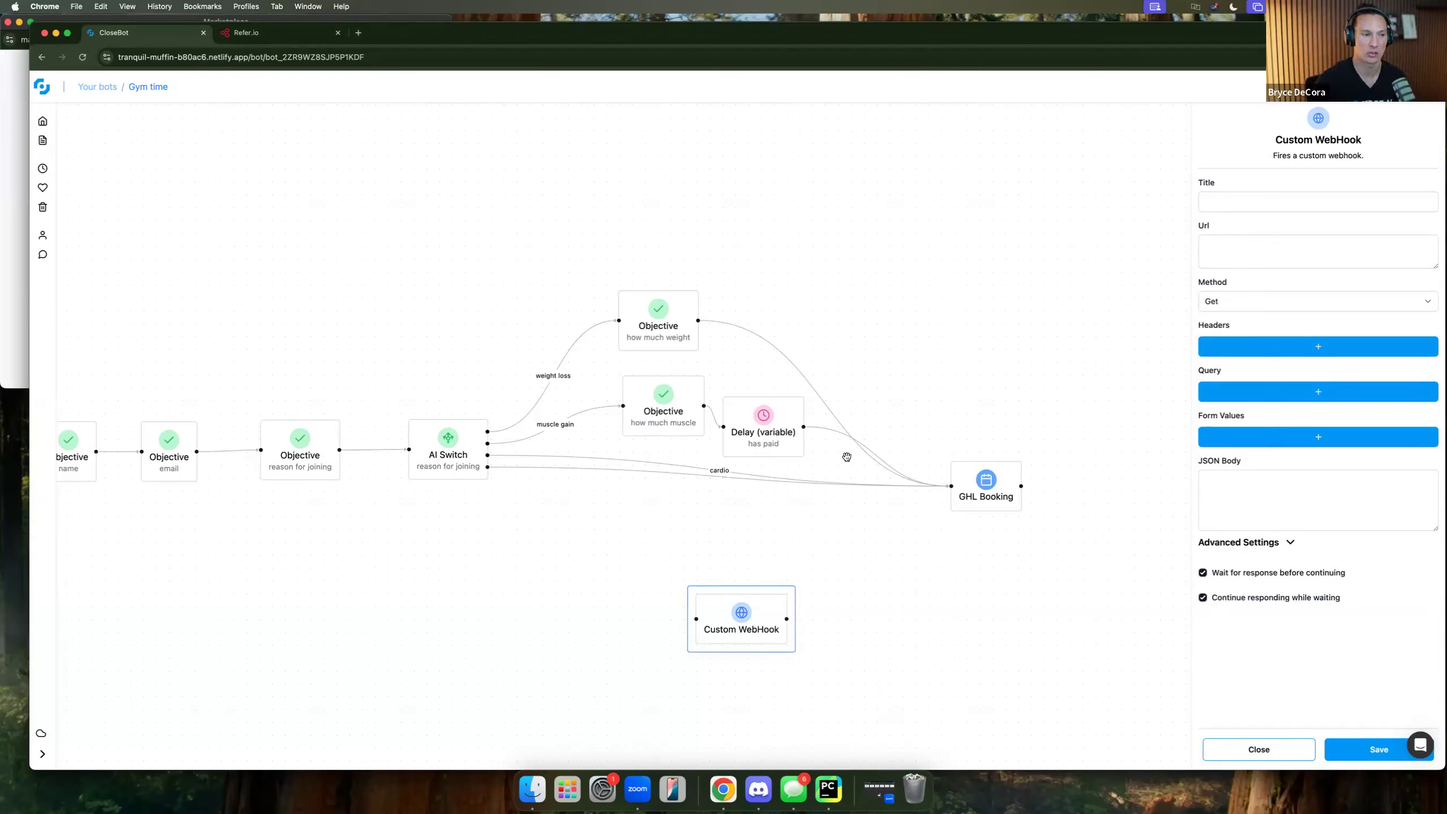
# Delete the unconnected Custom WebHook step and close its leftover settings panel.
pyautogui.click(742, 620)
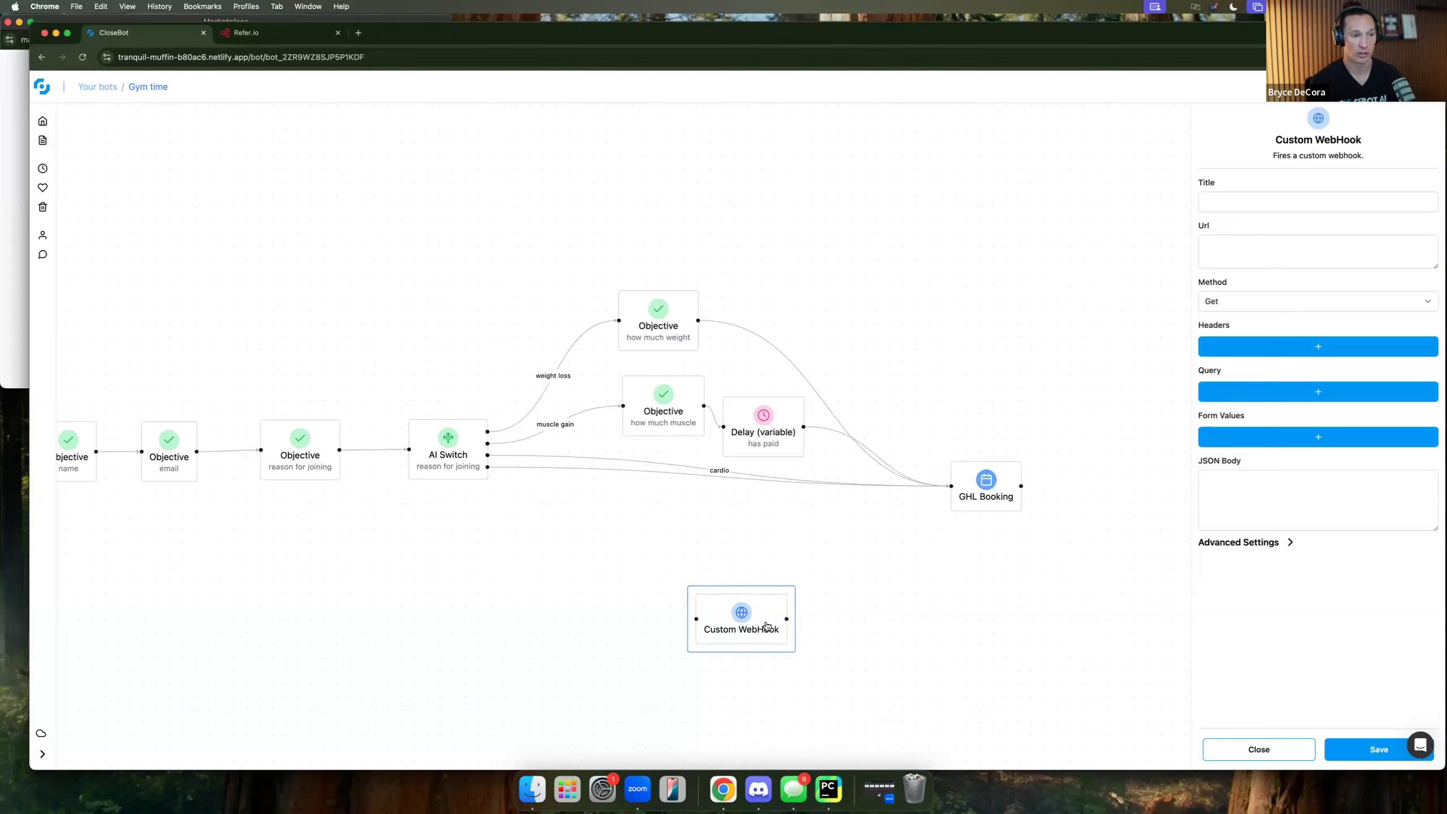
pyautogui.click(1268, 543)
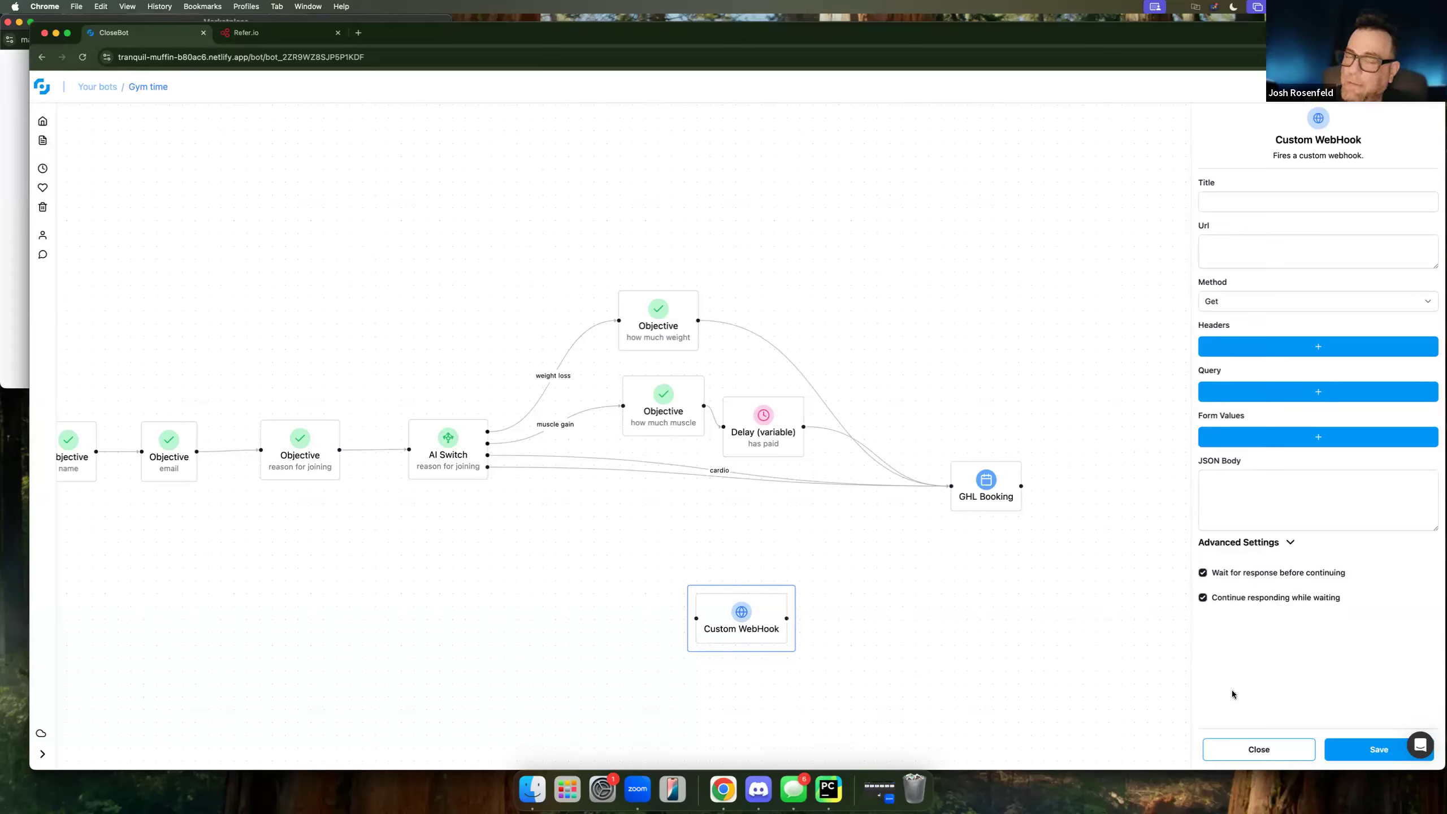
pyautogui.click(1259, 749)
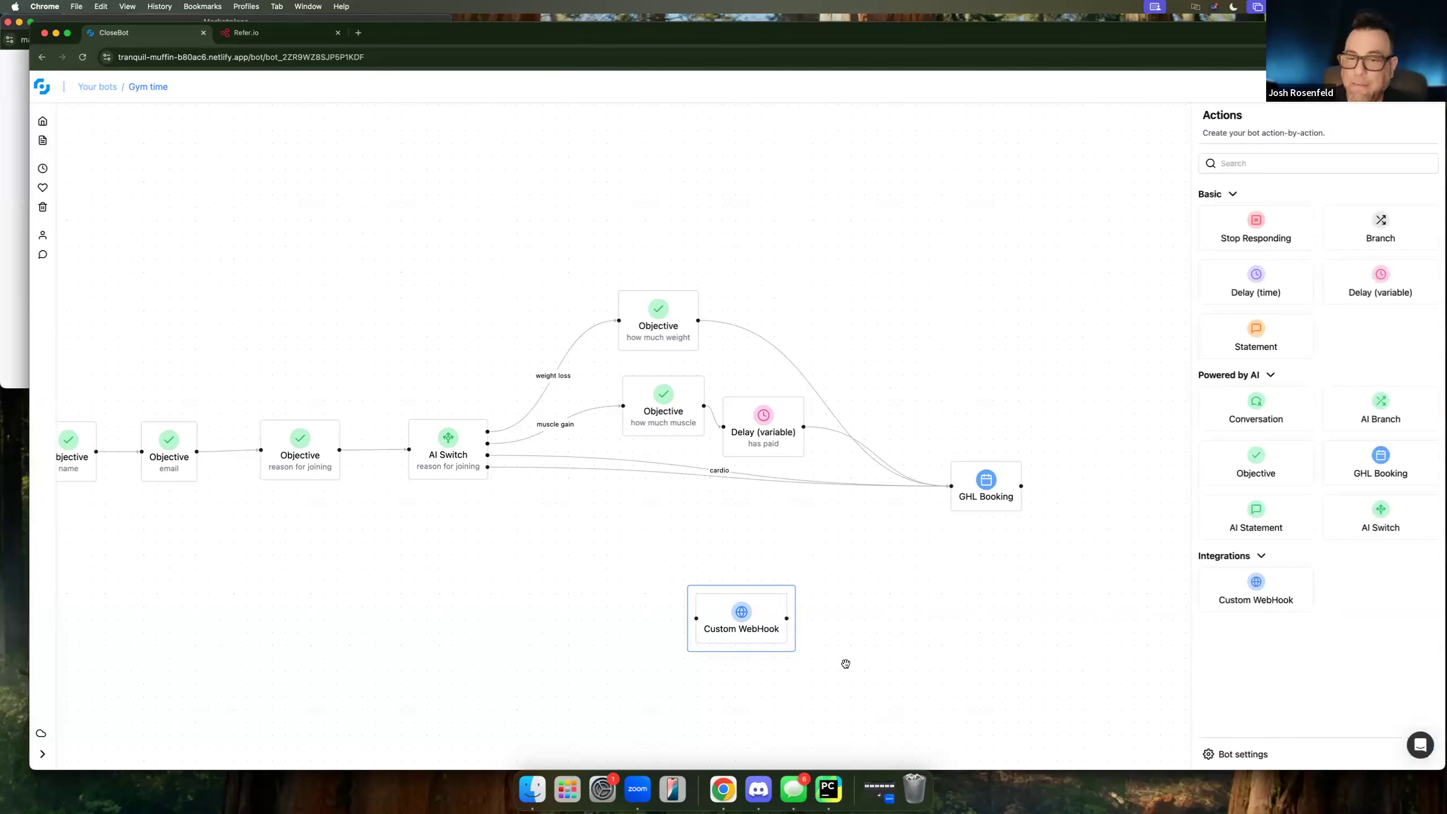
pyautogui.click(746, 624)
pyautogui.press('BackSpace')
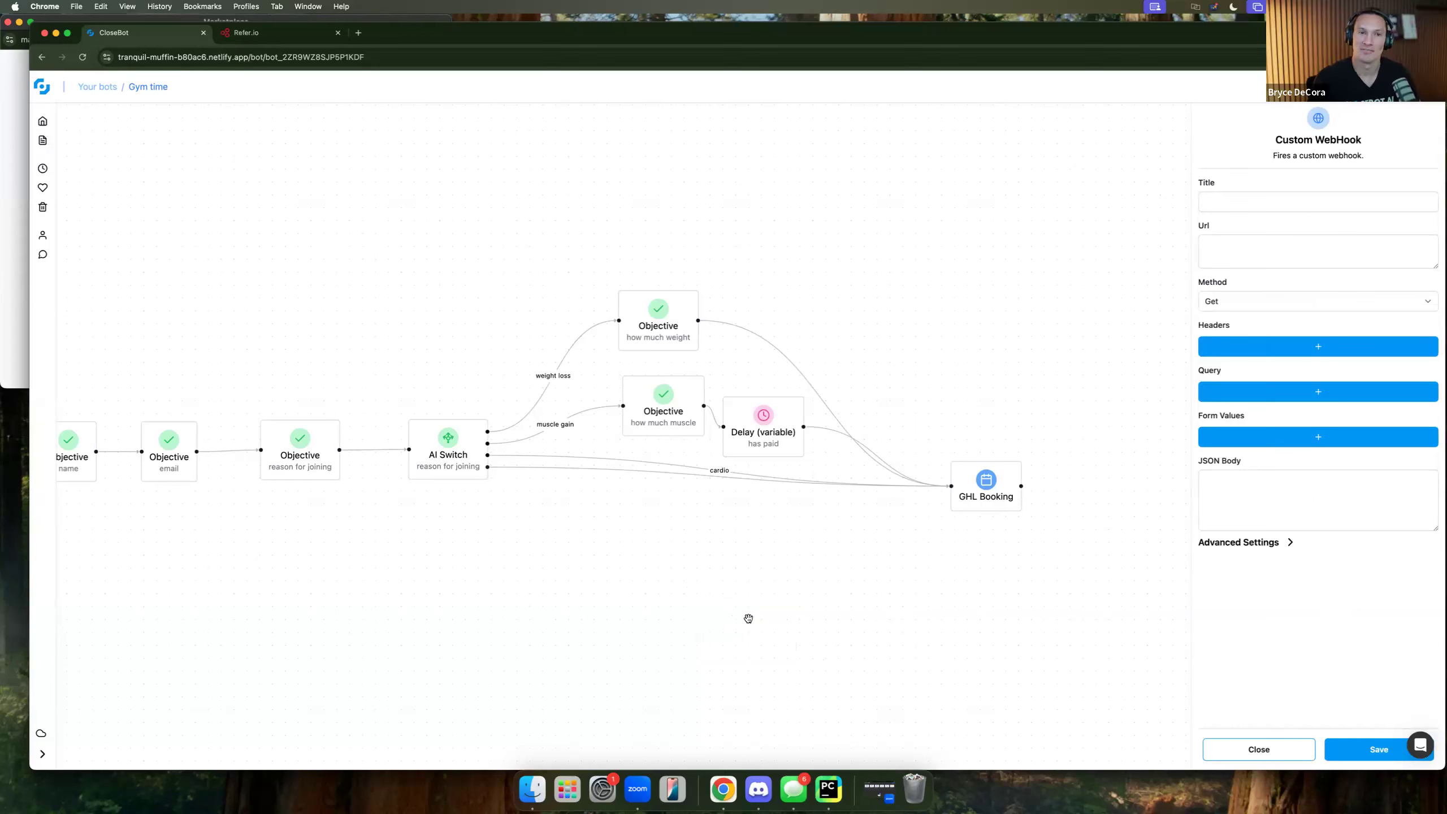
pyautogui.click(1277, 752)
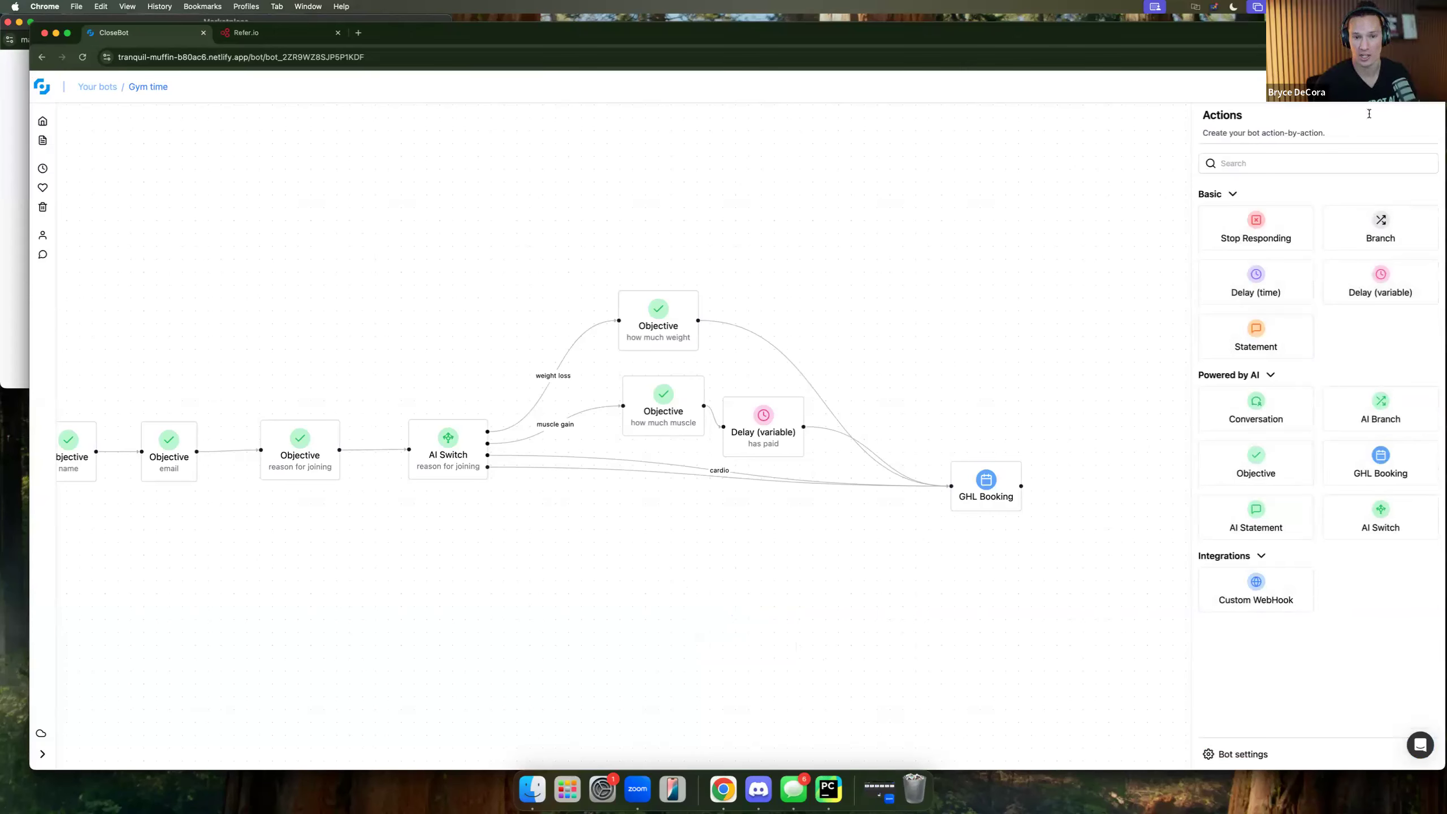
pyautogui.moveTo(847, 559); pyautogui.dragTo(944, 474)
# Open Bot settings showing Persona, Business Information, Variables and Default Settings.
pyautogui.click(1237, 754)
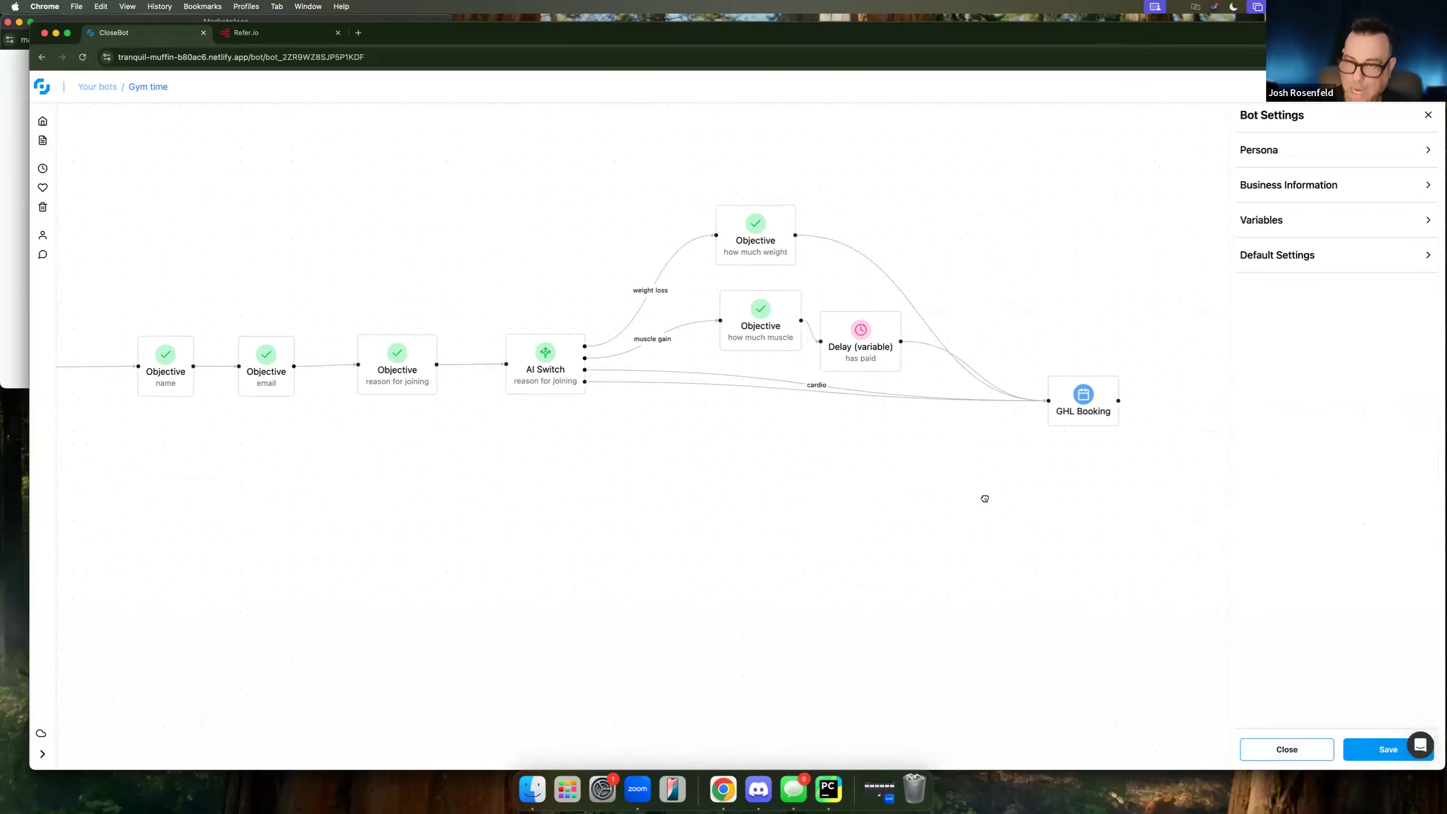
pyautogui.moveTo(899, 530); pyautogui.dragTo(985, 505)
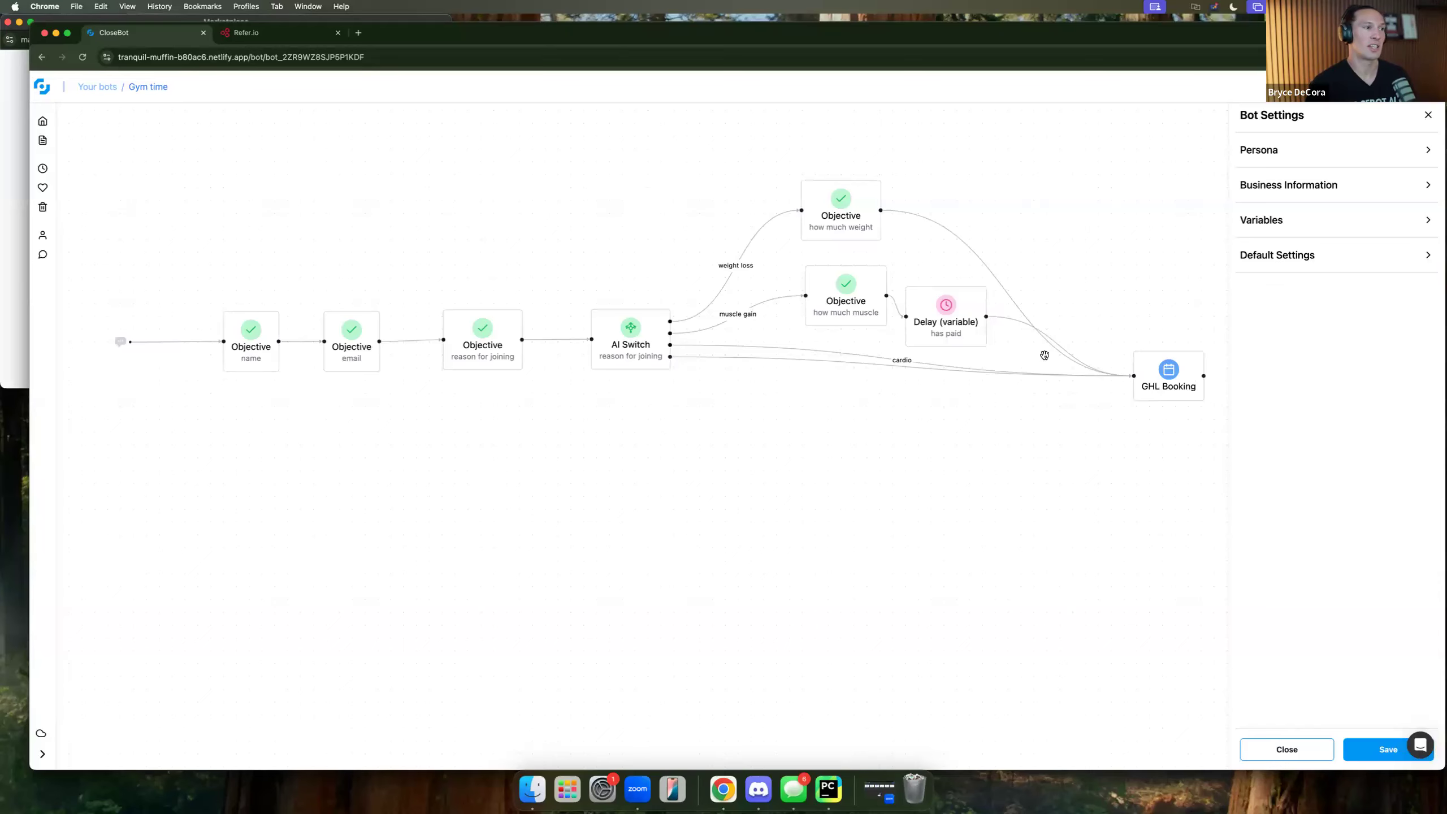
pyautogui.hscroll(-2, 493, 431)
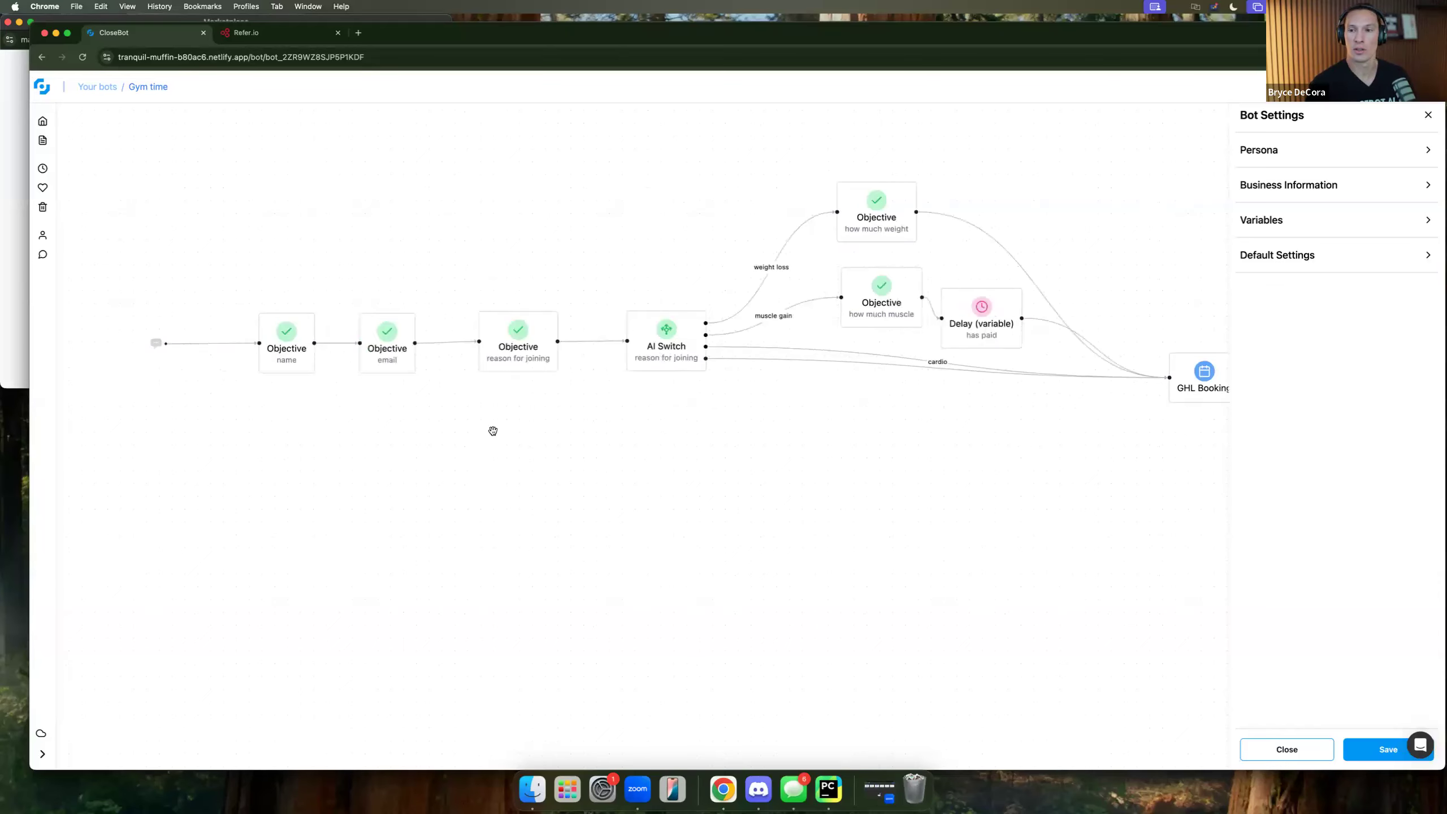
pyautogui.hscroll(-5, 493, 431)
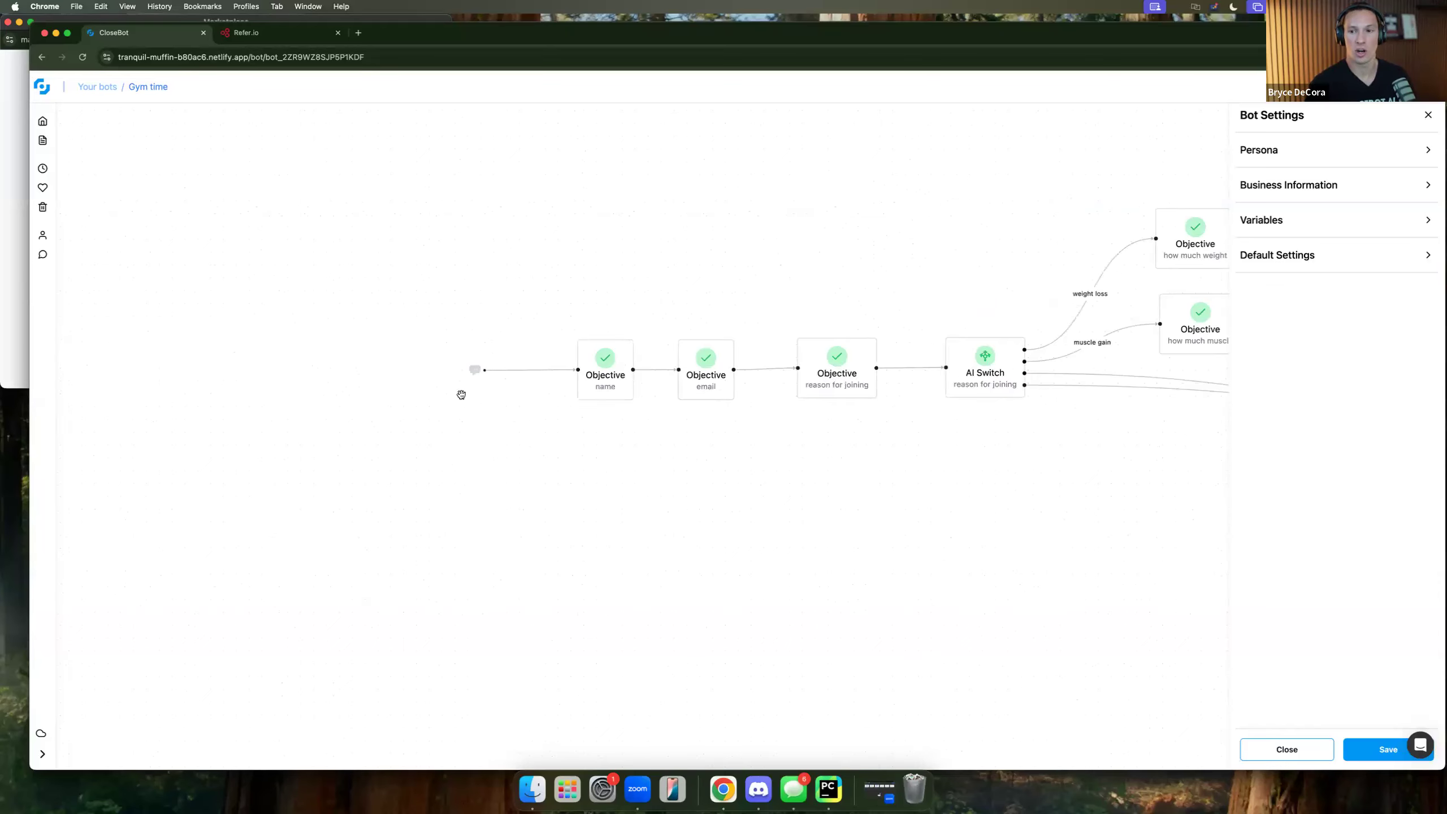
pyautogui.scroll(1, 461, 375)
pyautogui.scroll(2, 473, 372)
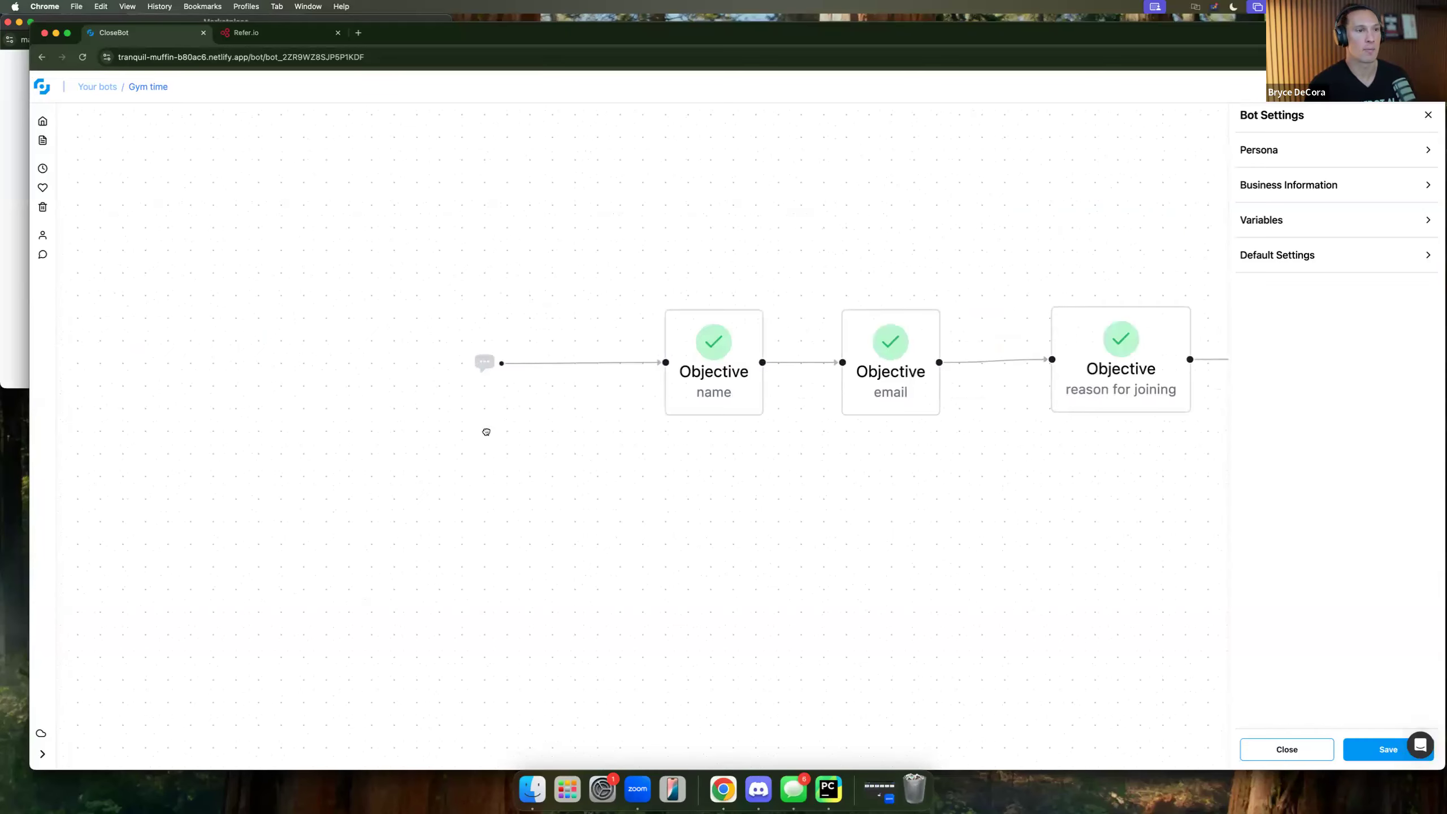
pyautogui.hscroll(-3, 485, 430)
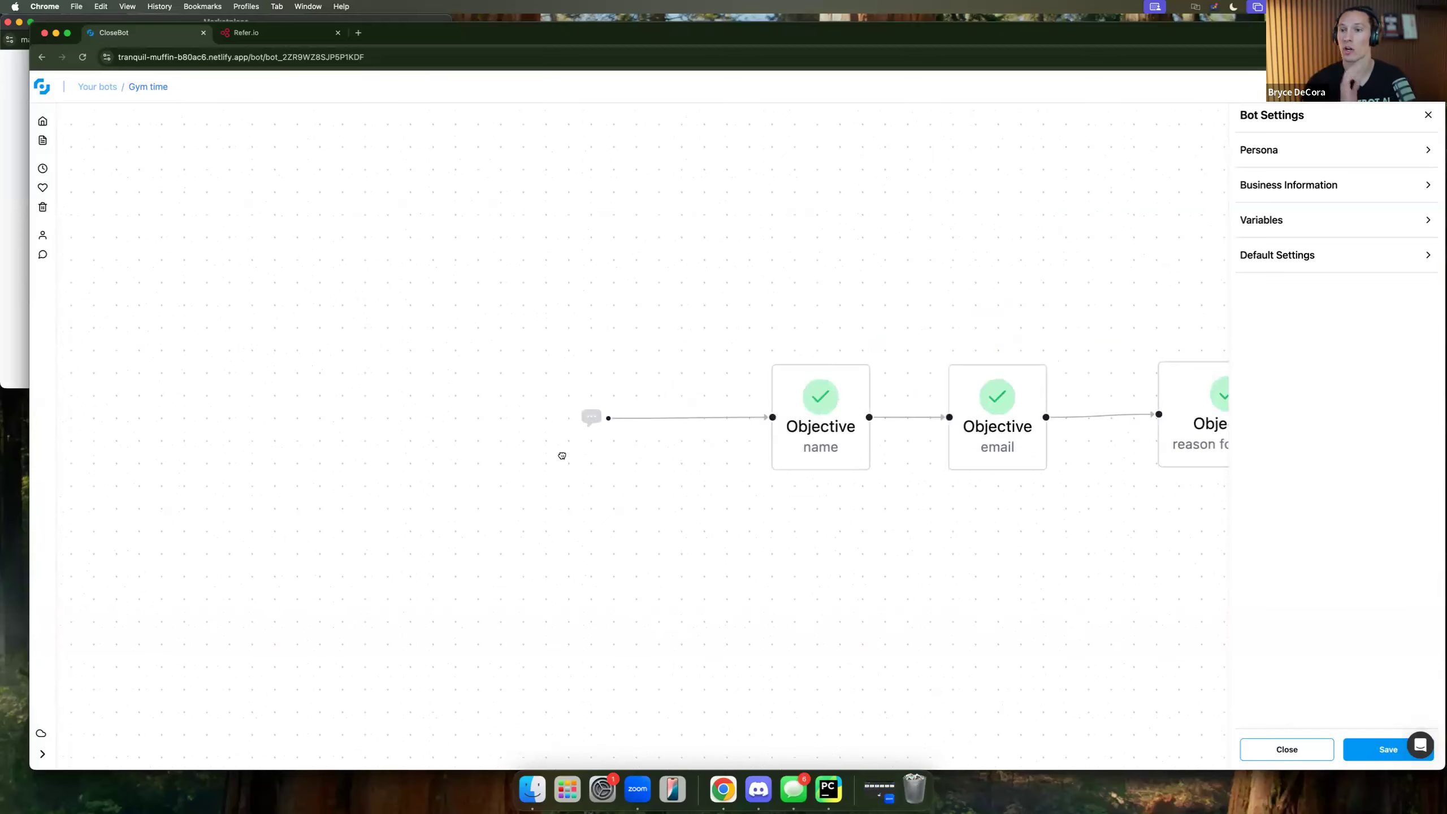
pyautogui.scroll(-2, 562, 456)
pyautogui.scroll(-2, 562, 455)
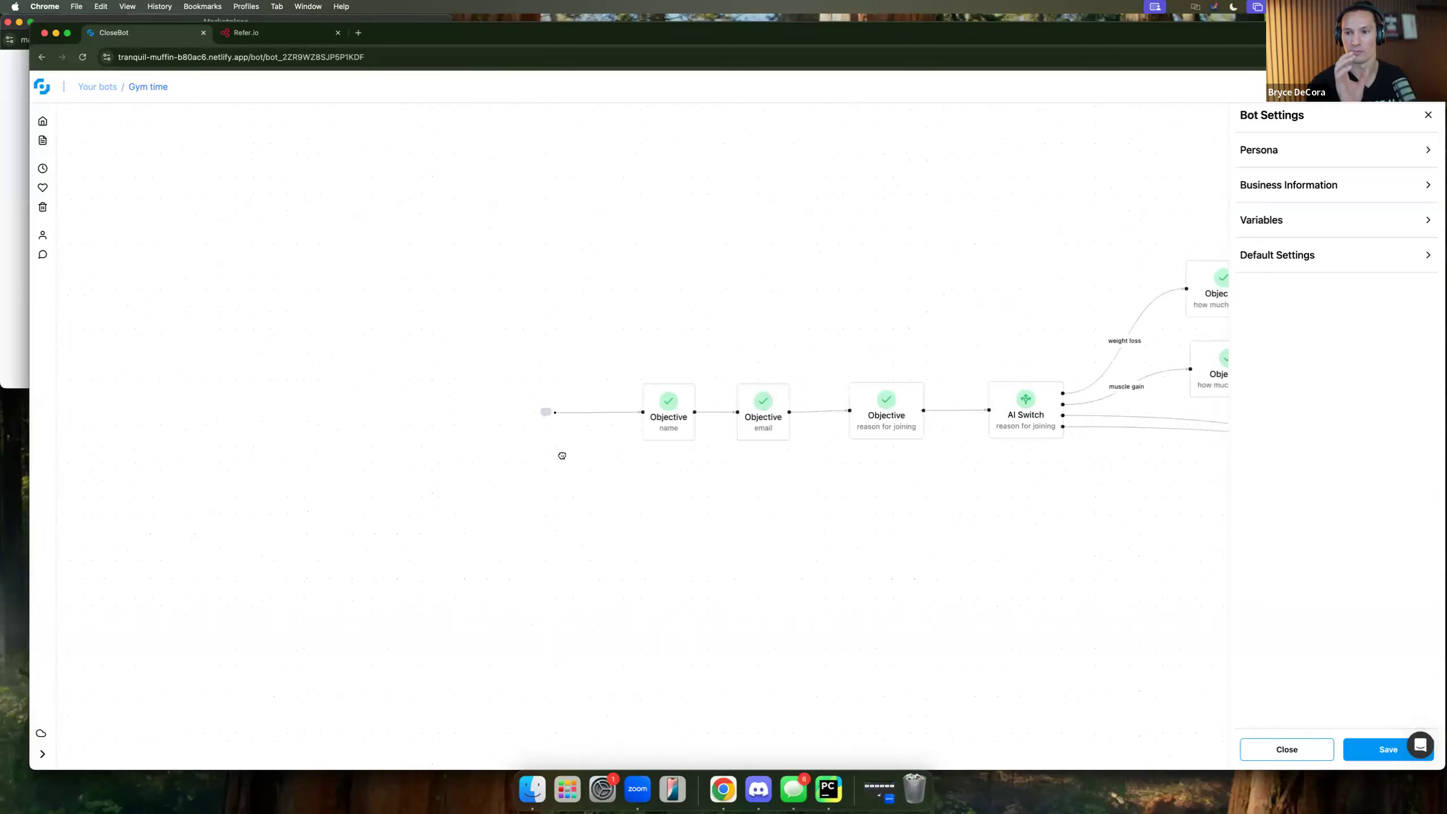
pyautogui.scroll(-2, 562, 456)
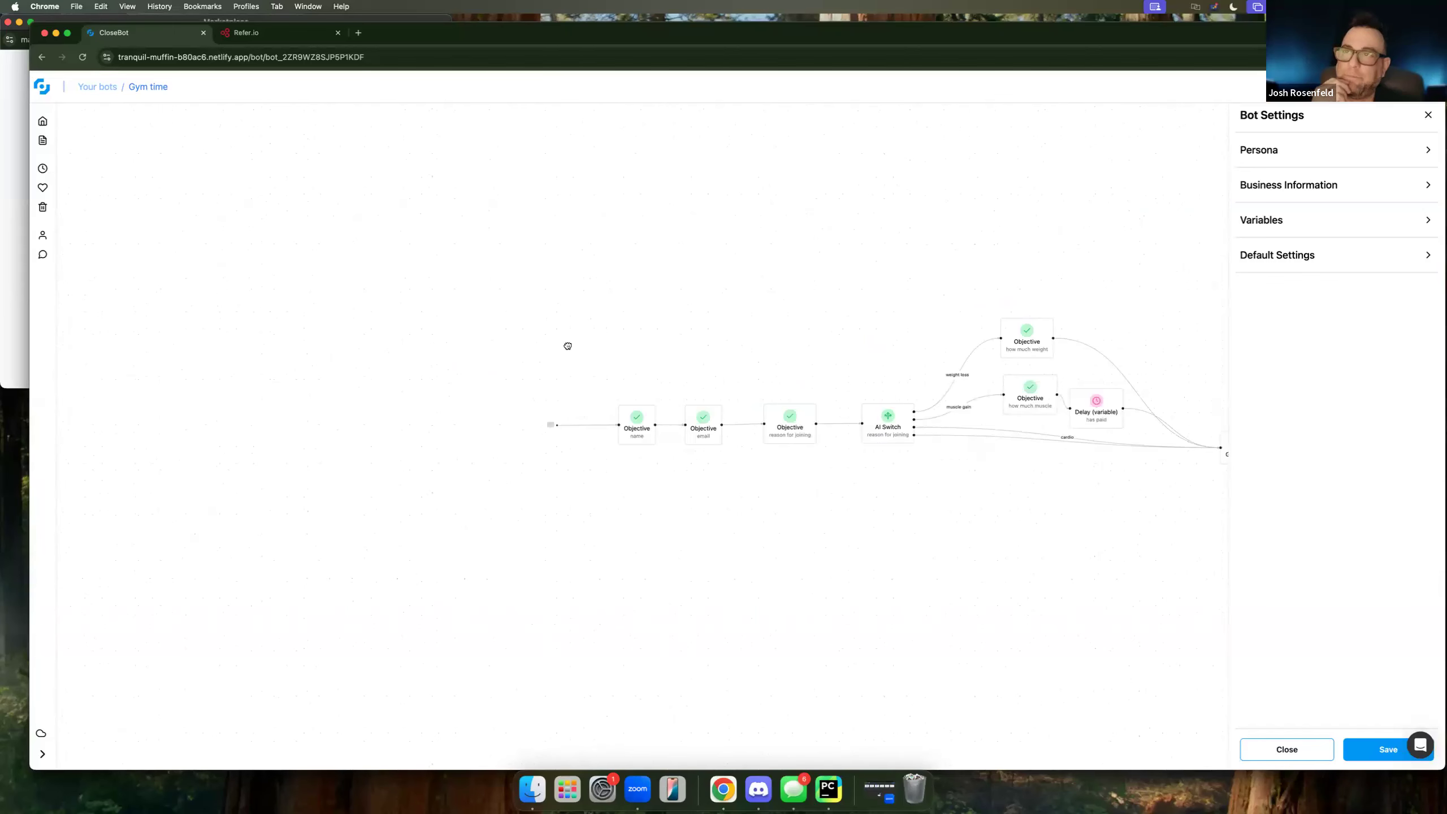
pyautogui.scroll(5, 567, 346)
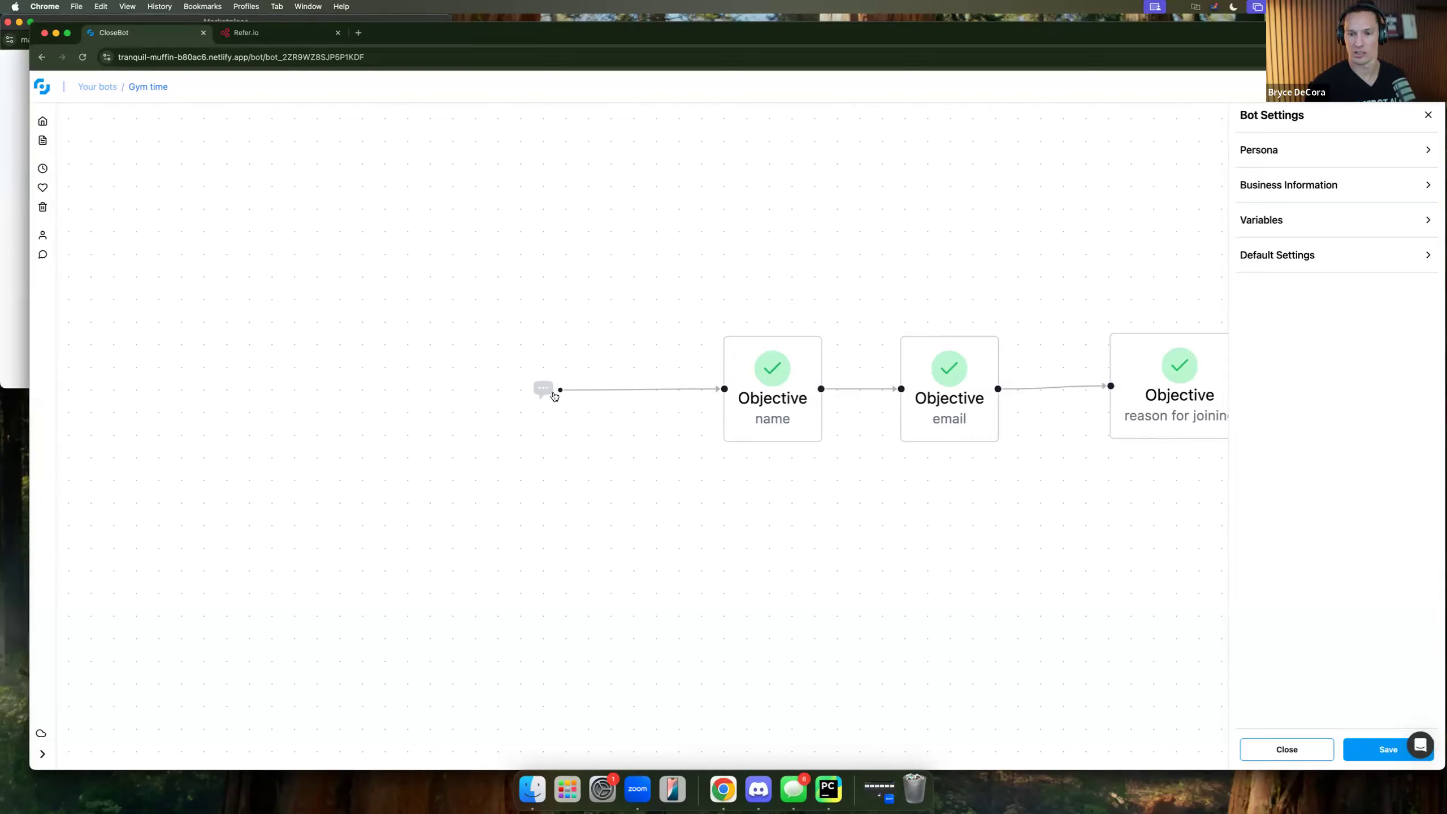
# Add a Custom WebHook step titled 'reschedule/ cancel scenario' below the flow and save it.
pyautogui.click(1295, 753)
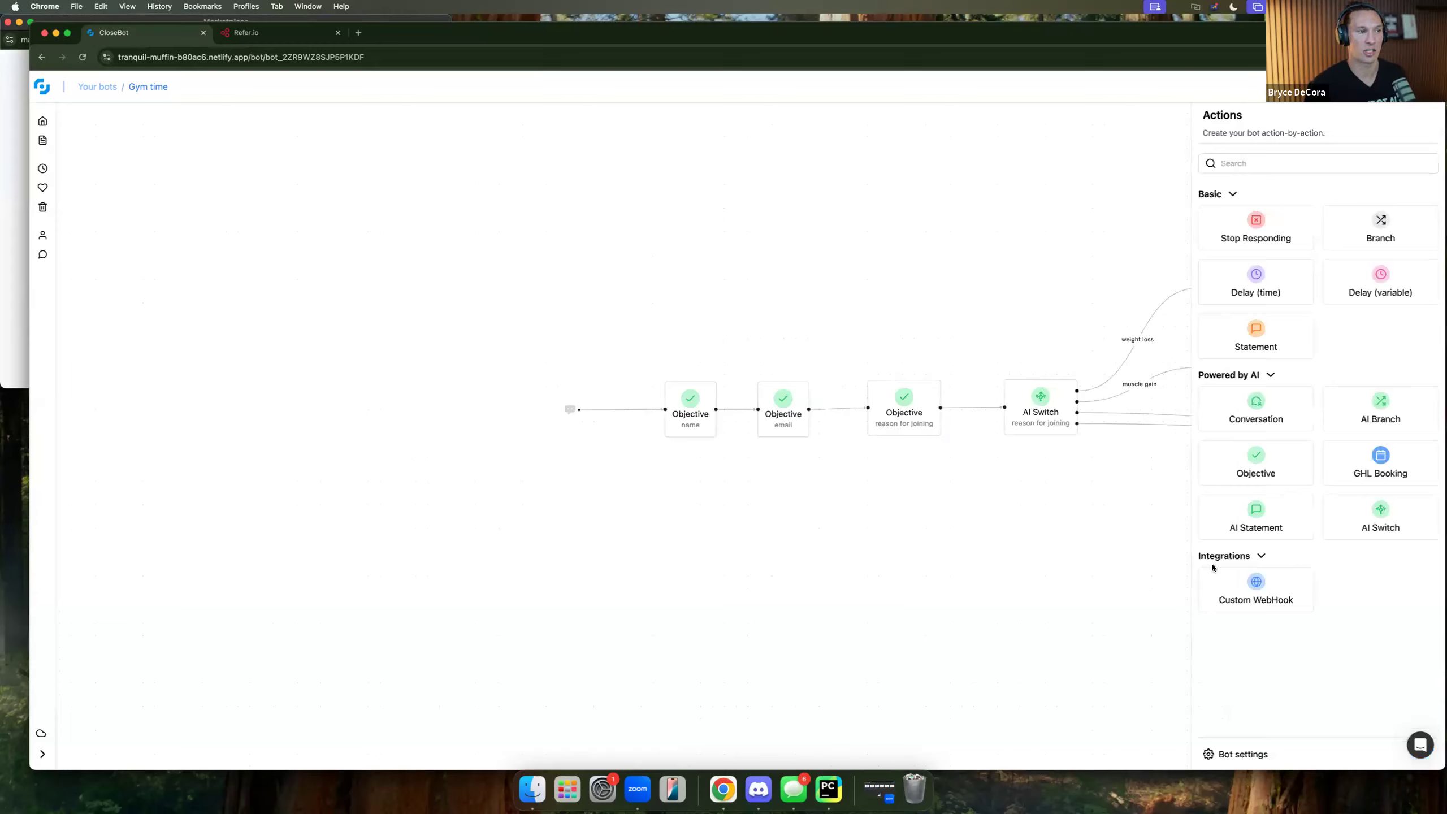
pyautogui.moveTo(1225, 582); pyautogui.dragTo(567, 542)
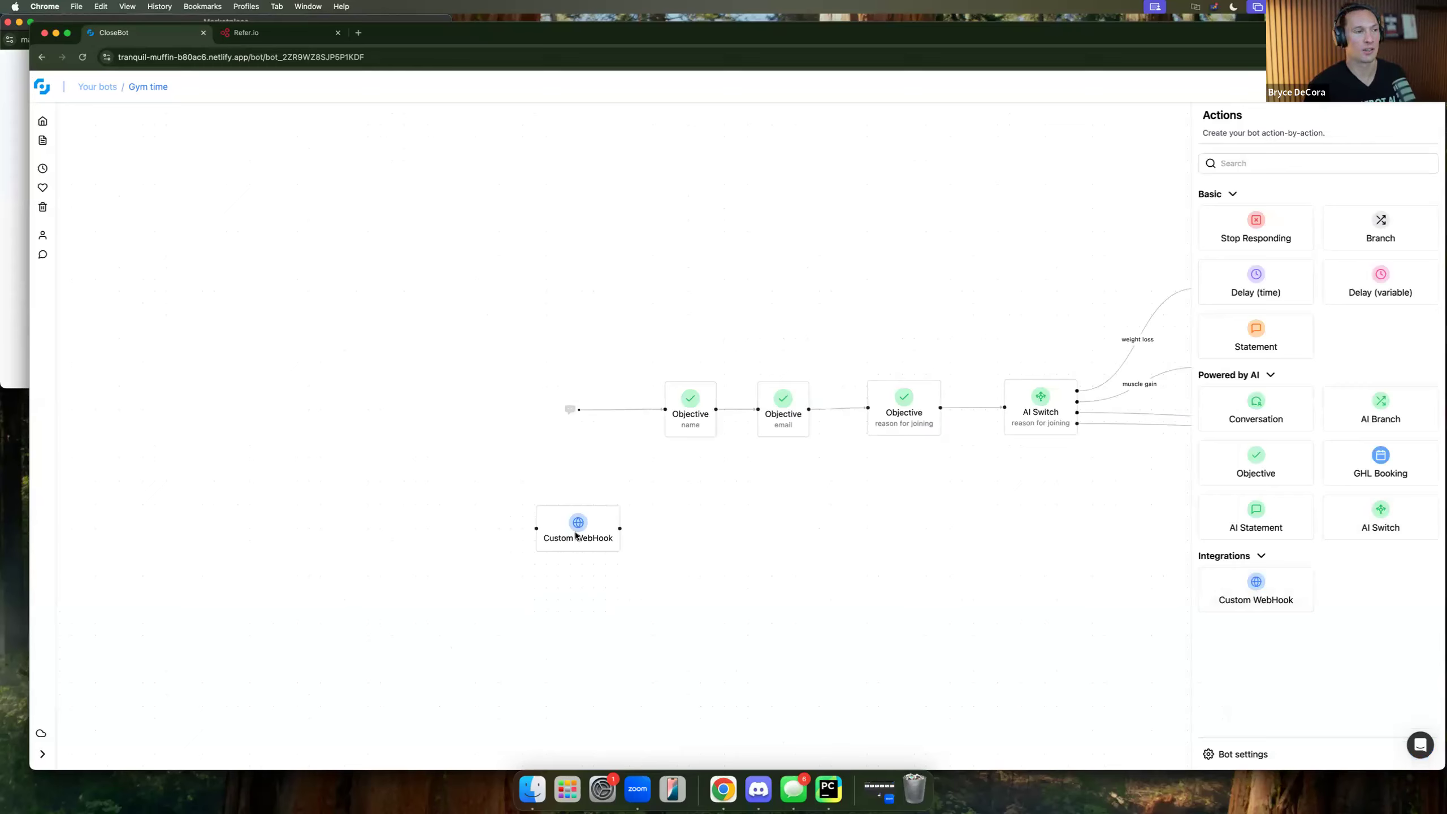
pyautogui.click(588, 537)
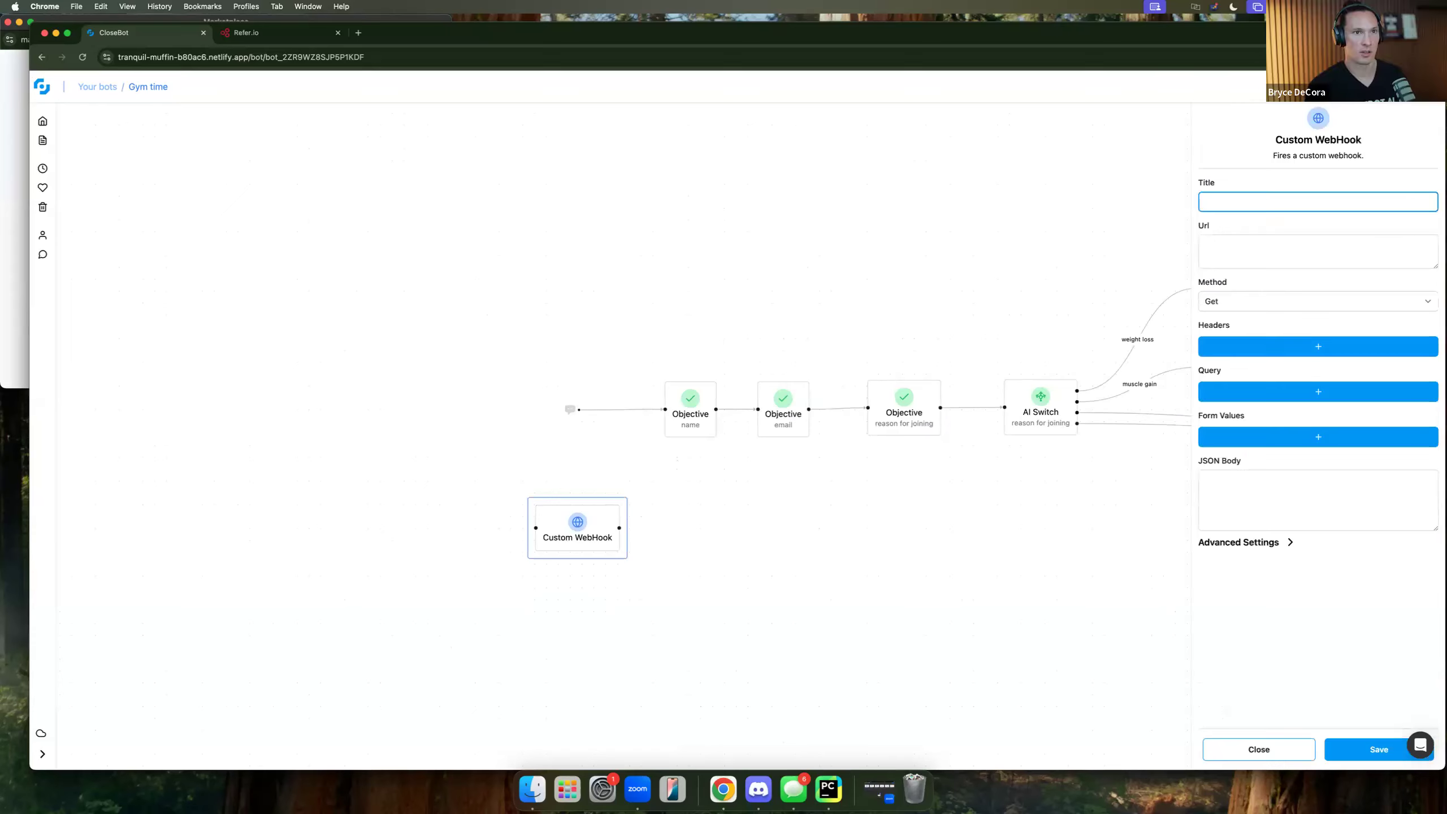
pyautogui.write('resche')
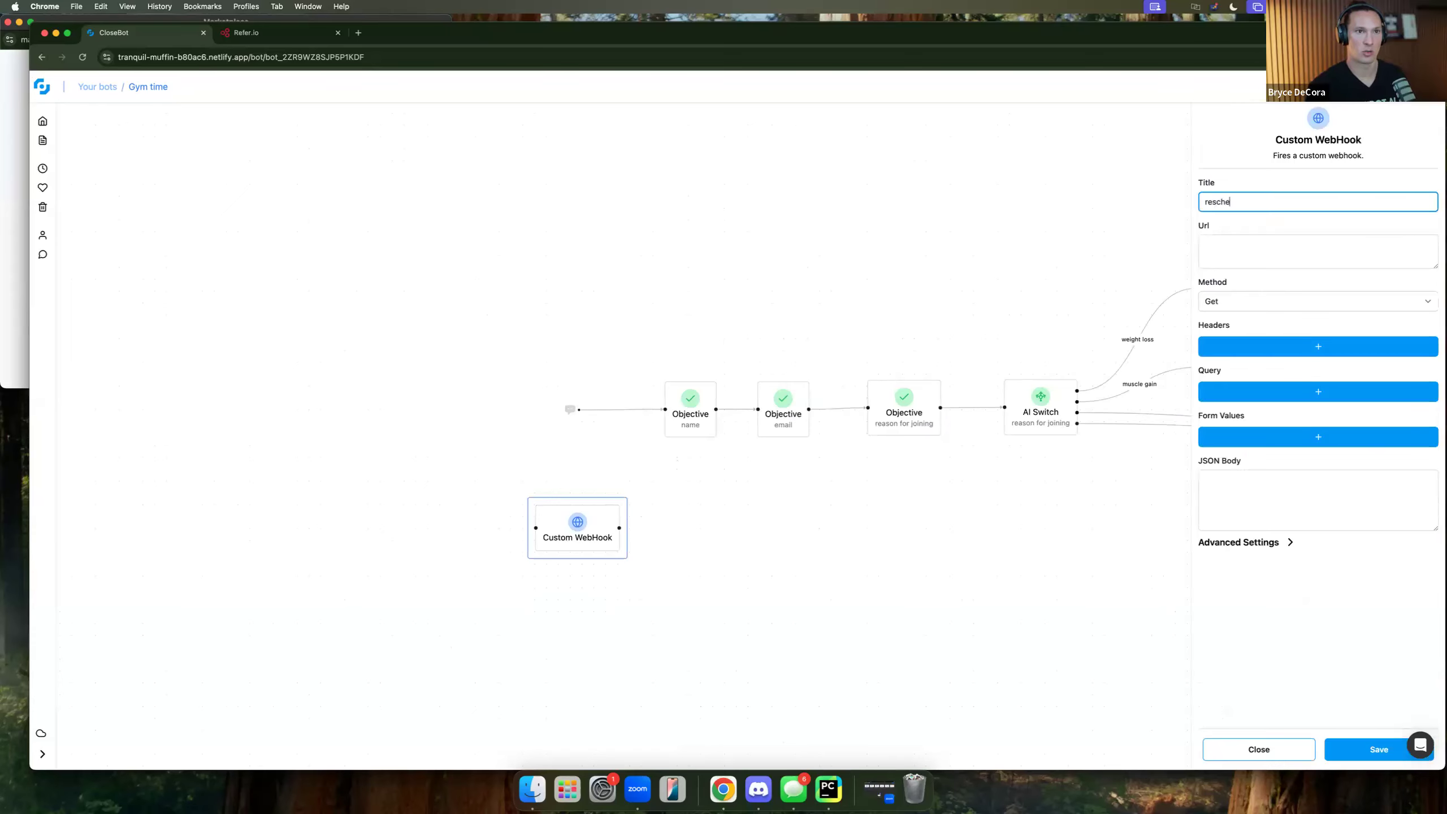
pyautogui.write('dule/ cancel s')
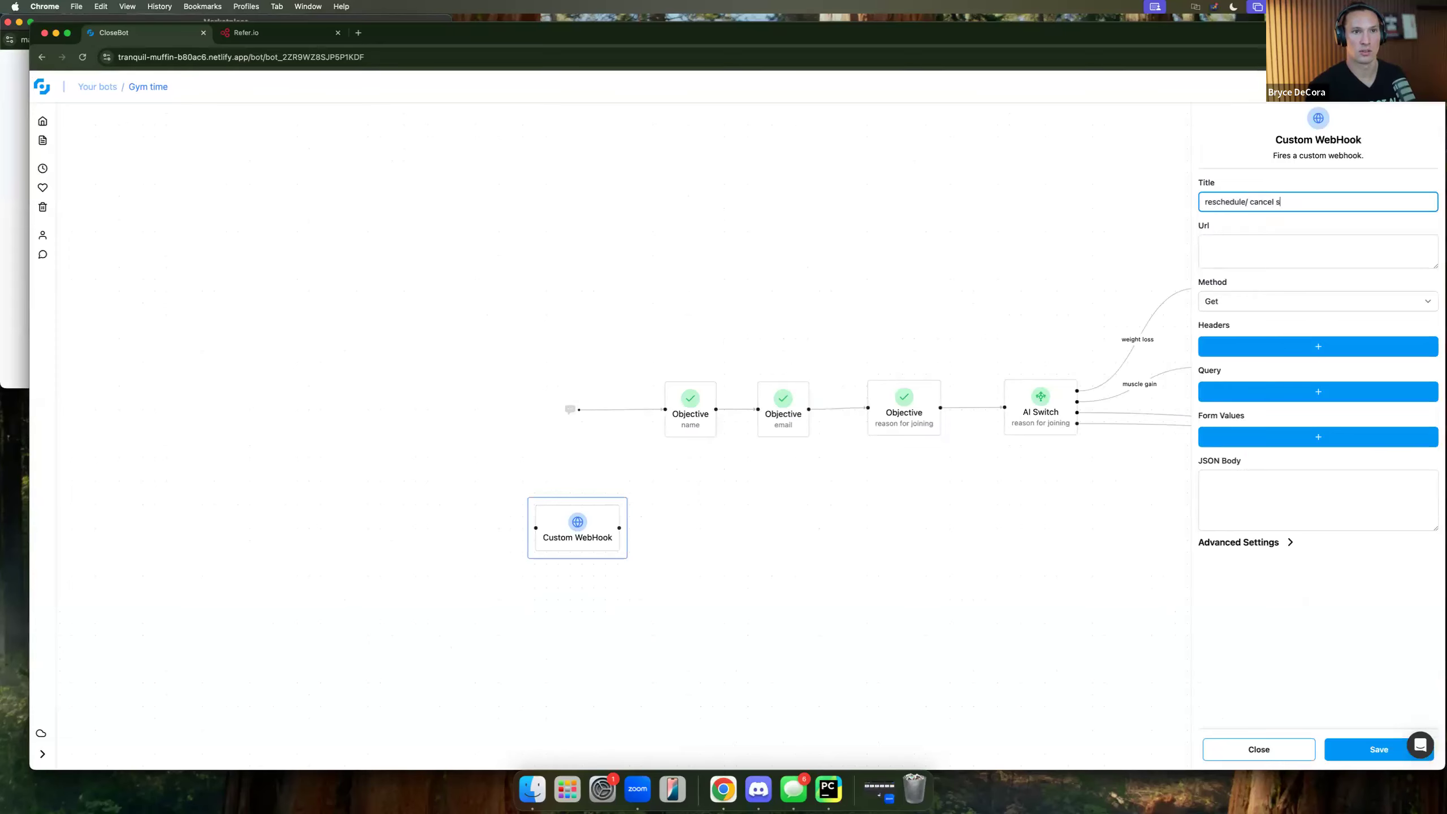
pyautogui.write('cenario')
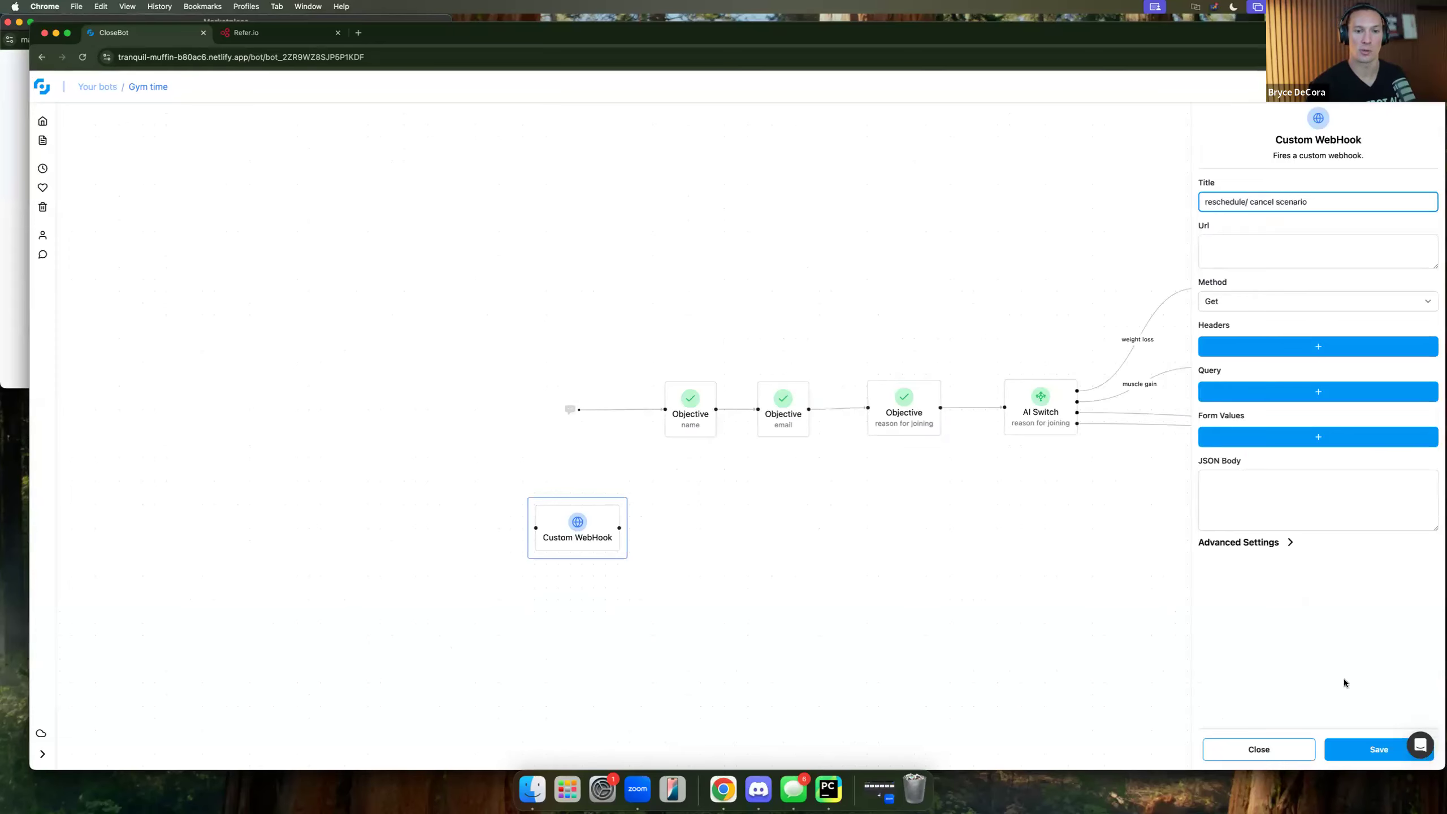
pyautogui.click(1360, 753)
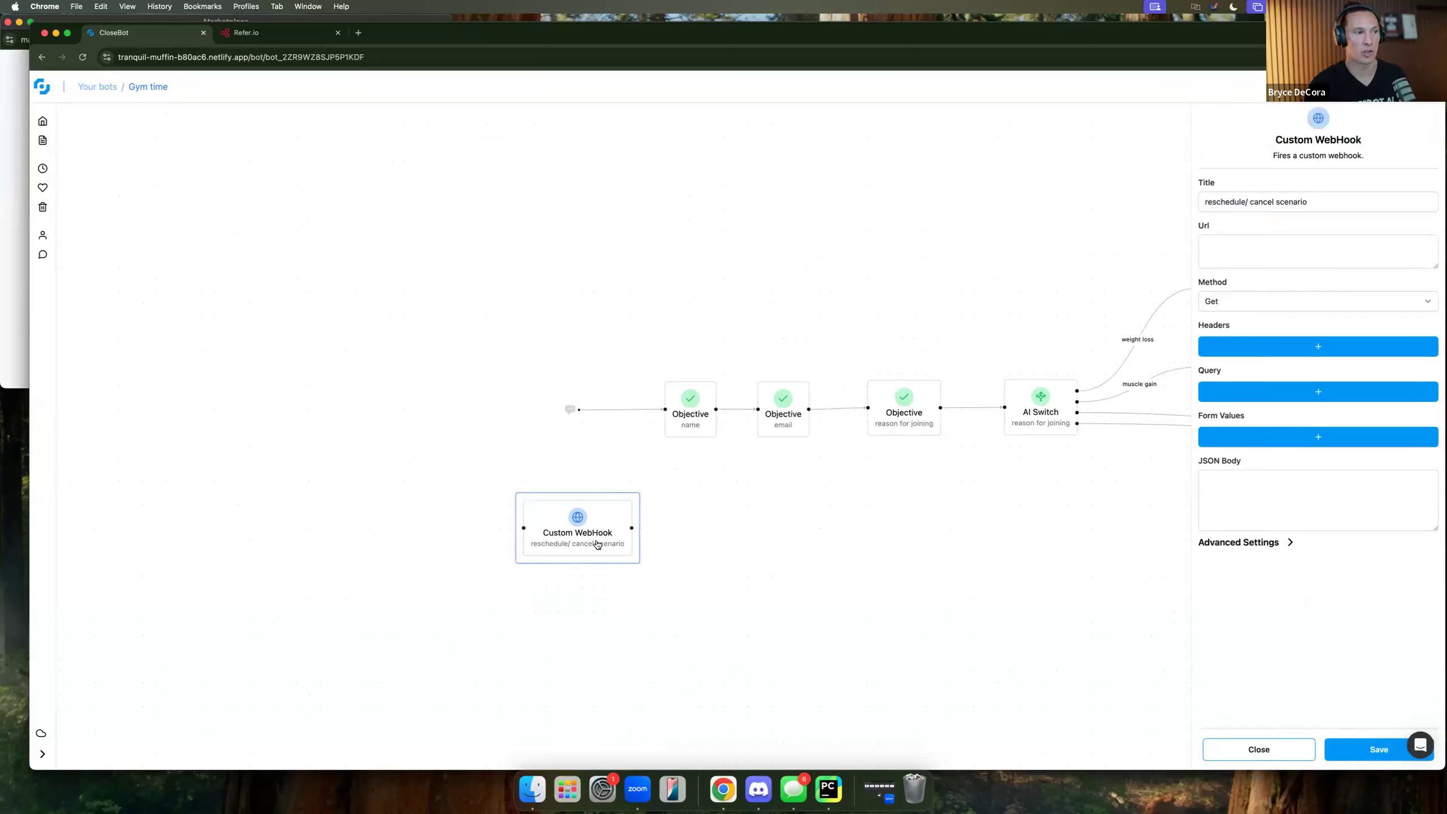
# Move the reschedule/ cancel scenario webhook lower and bring back the Actions palette.
pyautogui.moveTo(598, 546); pyautogui.dragTo(616, 609)
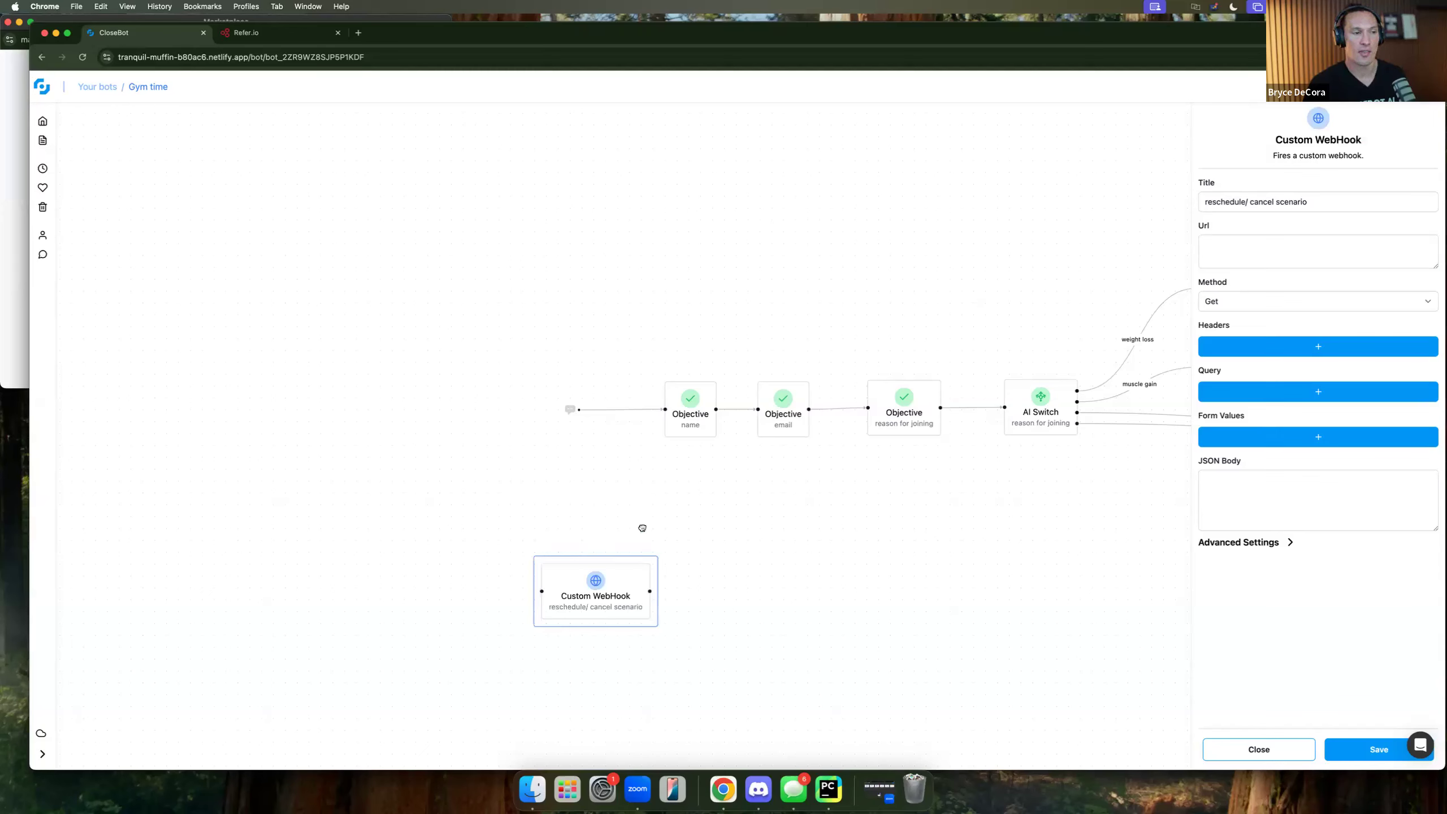
pyautogui.hscroll(3, 456, 520)
pyautogui.scroll(-1, 456, 520)
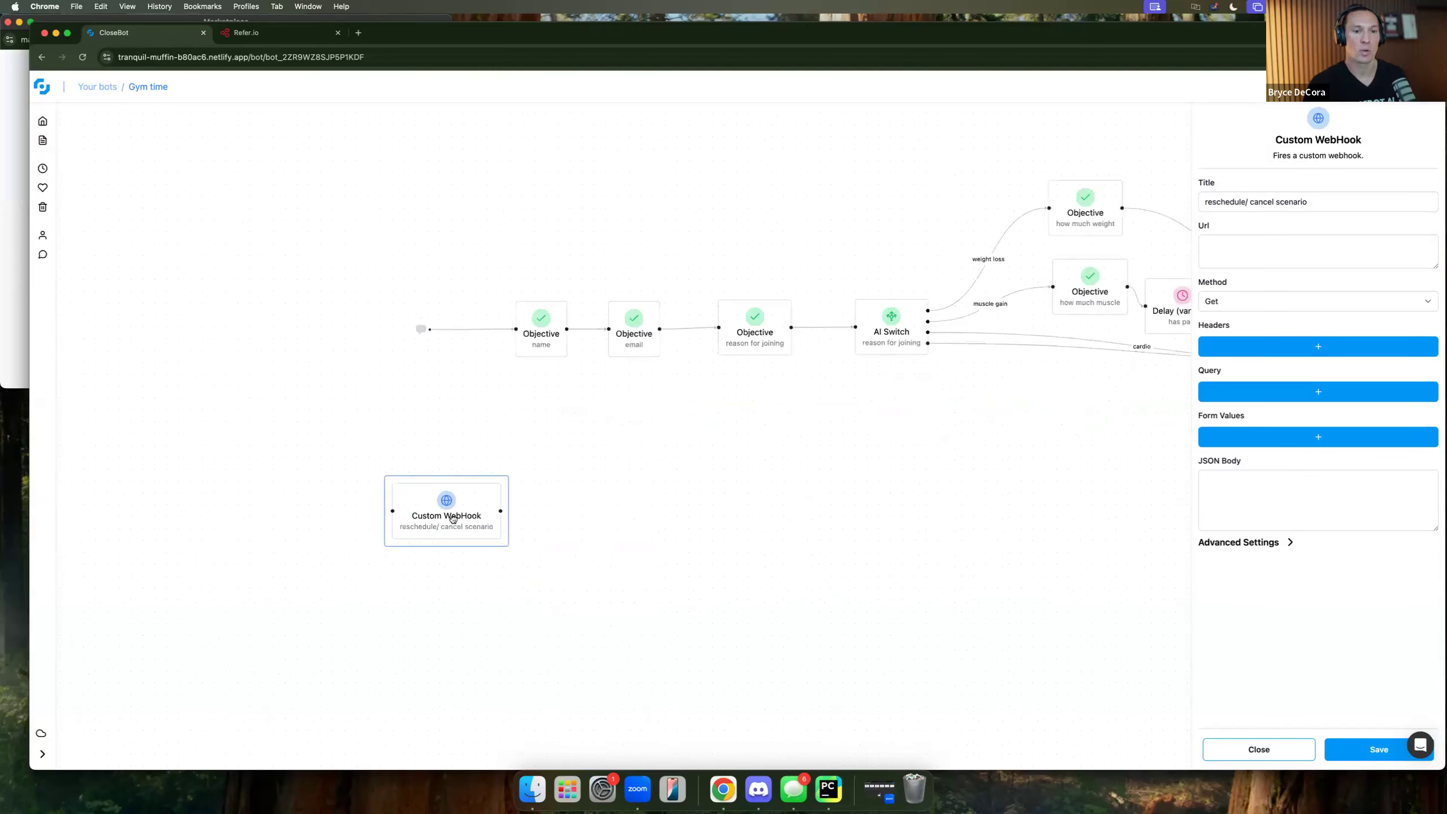
pyautogui.hscroll(2, 597, 493)
pyautogui.scroll(-1, 597, 494)
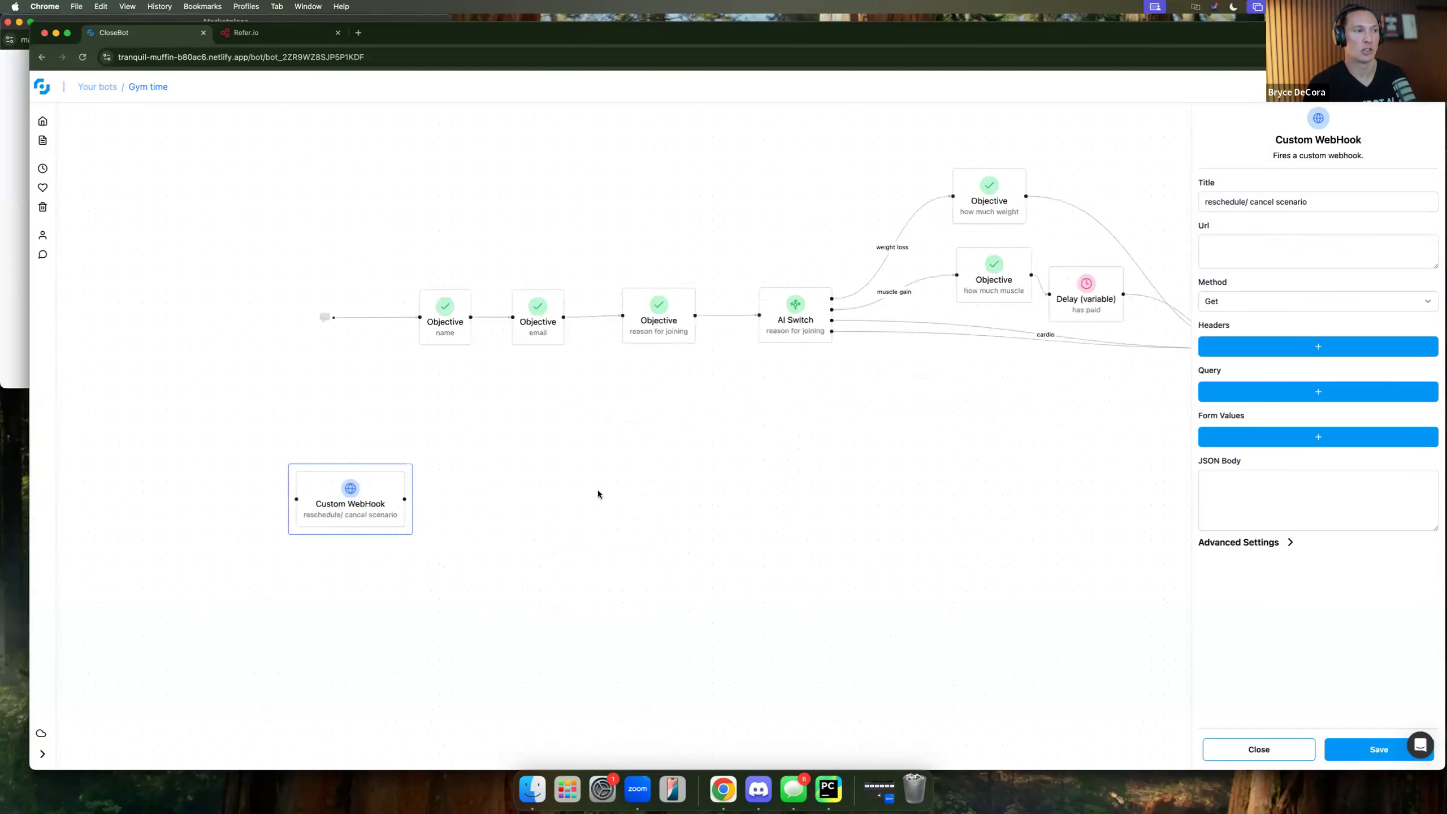
pyautogui.click(570, 493)
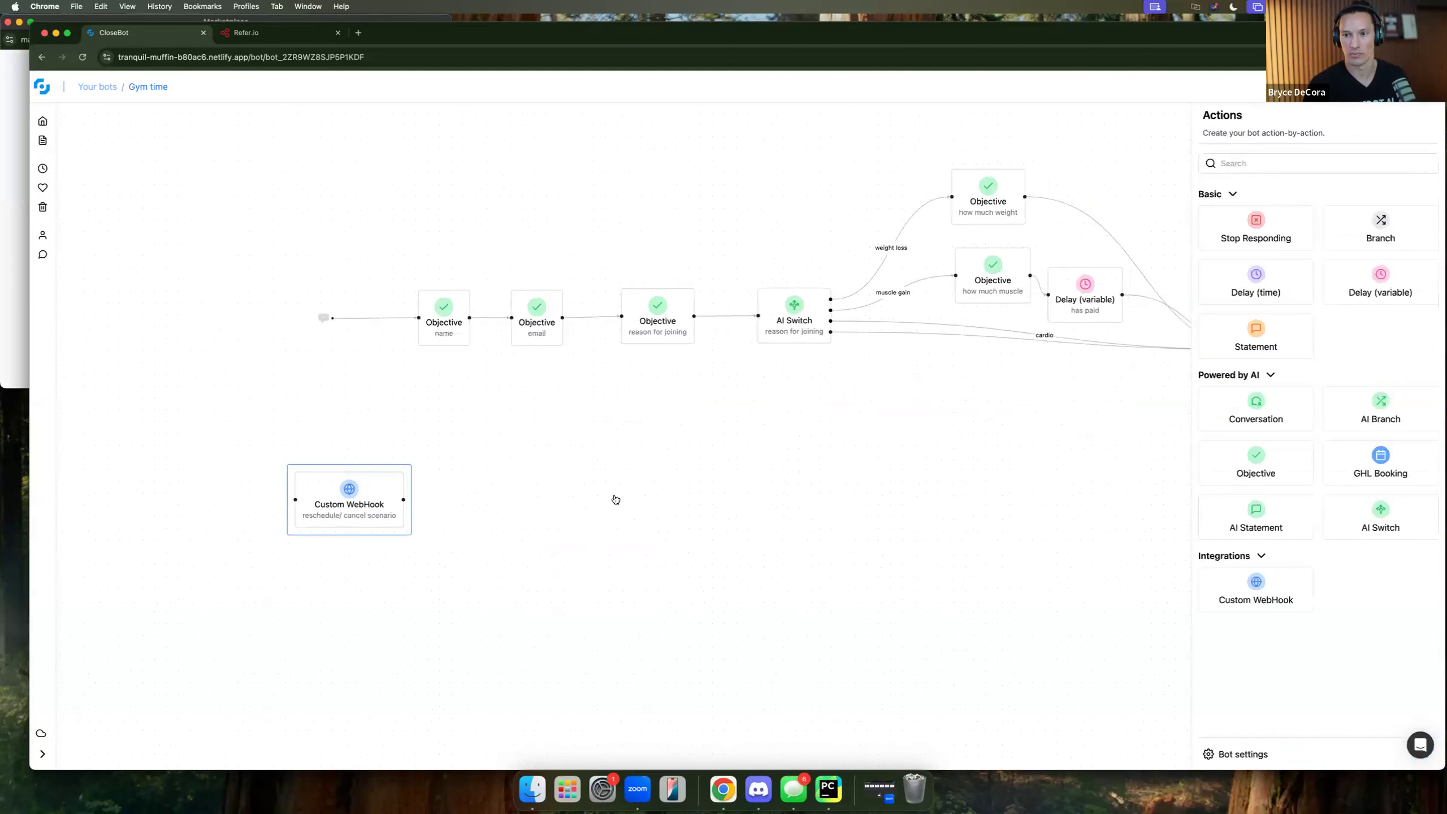
# Add a GHL Booking step beside the webhook and a Conversation step after the main GHL Booking.
pyautogui.moveTo(1381, 463); pyautogui.dragTo(515, 507)
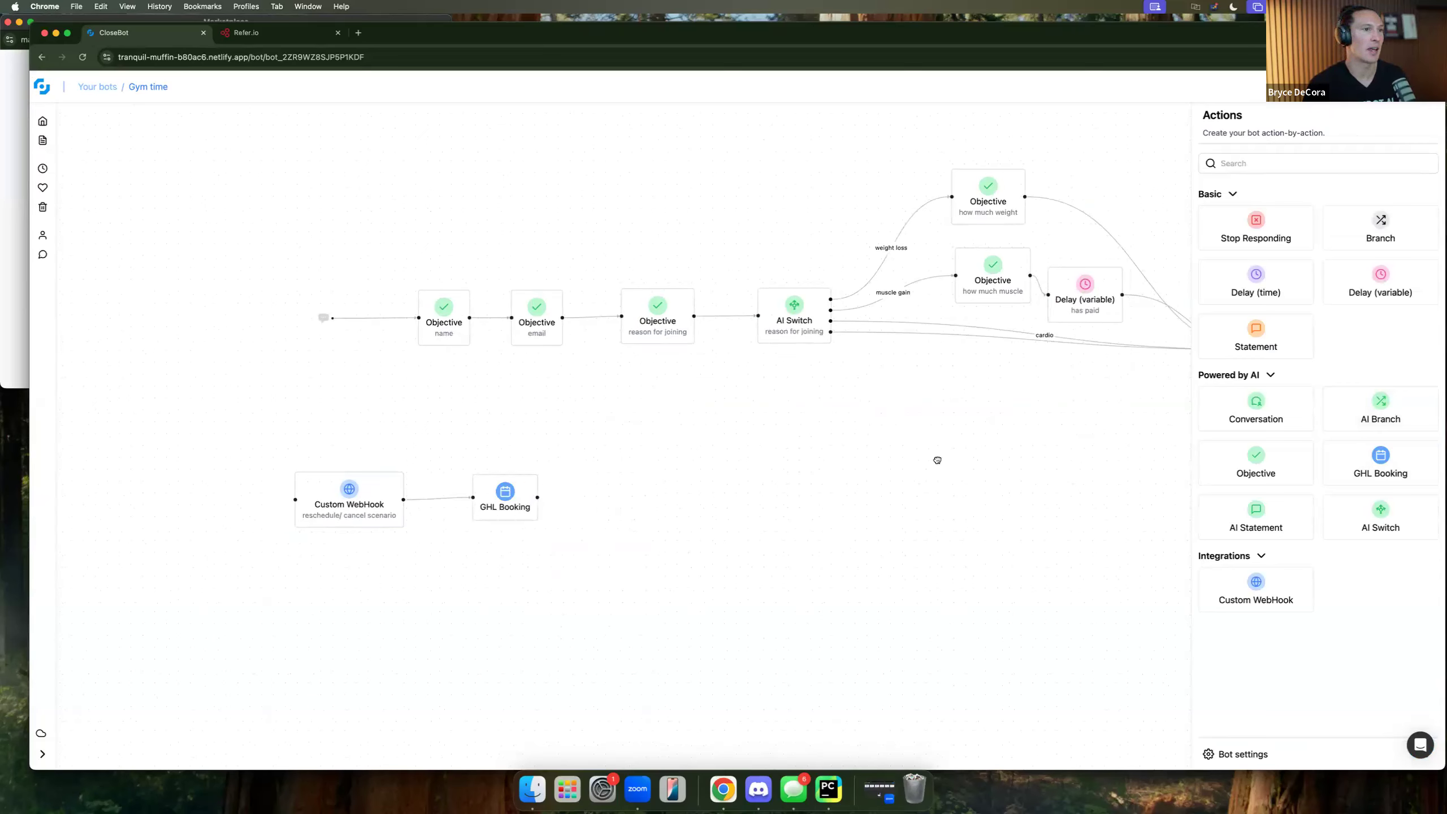
pyautogui.hscroll(1, 620, 471)
pyautogui.hscroll(5, 1003, 405)
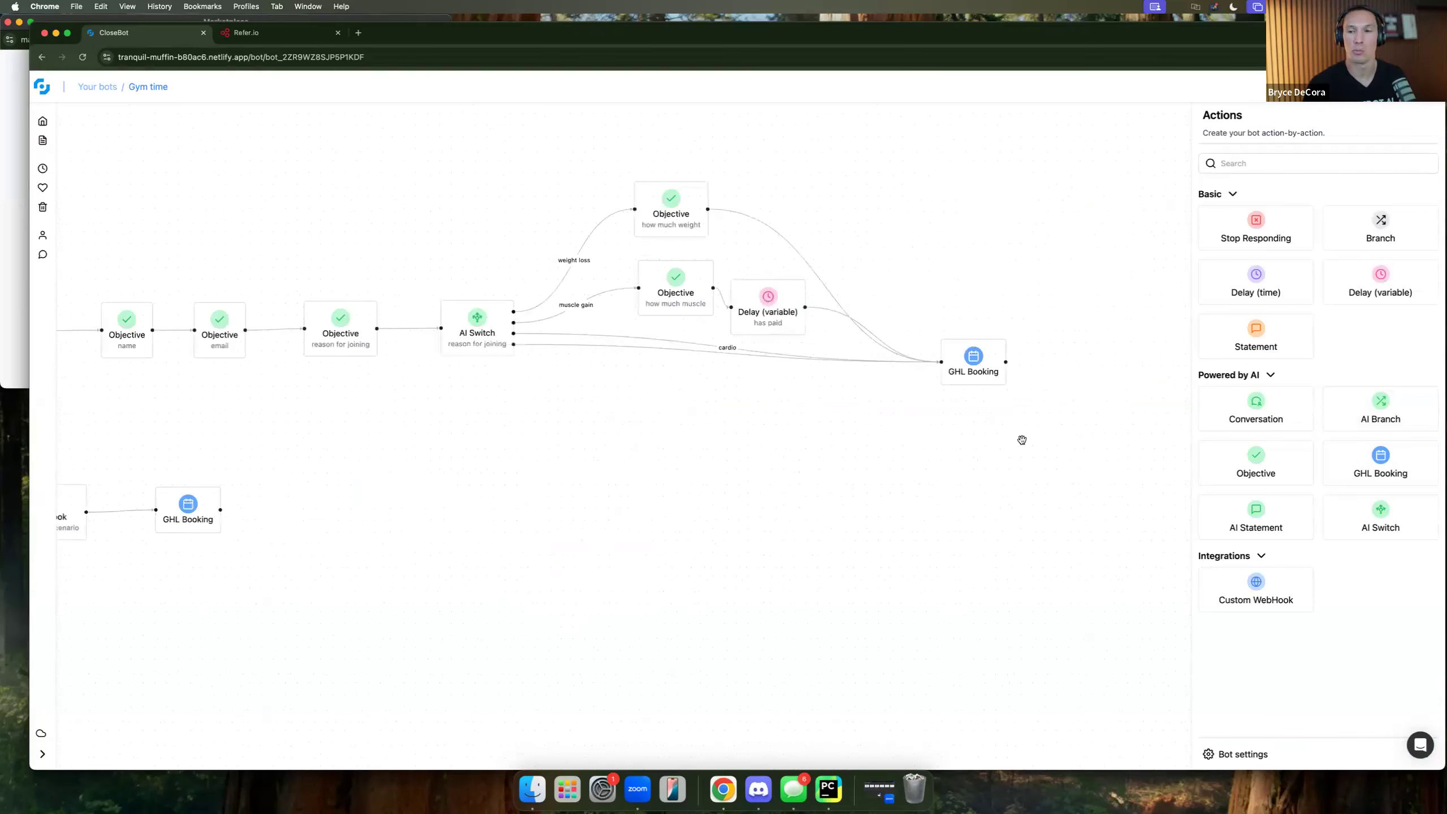
pyautogui.moveTo(1279, 393); pyautogui.dragTo(1099, 379)
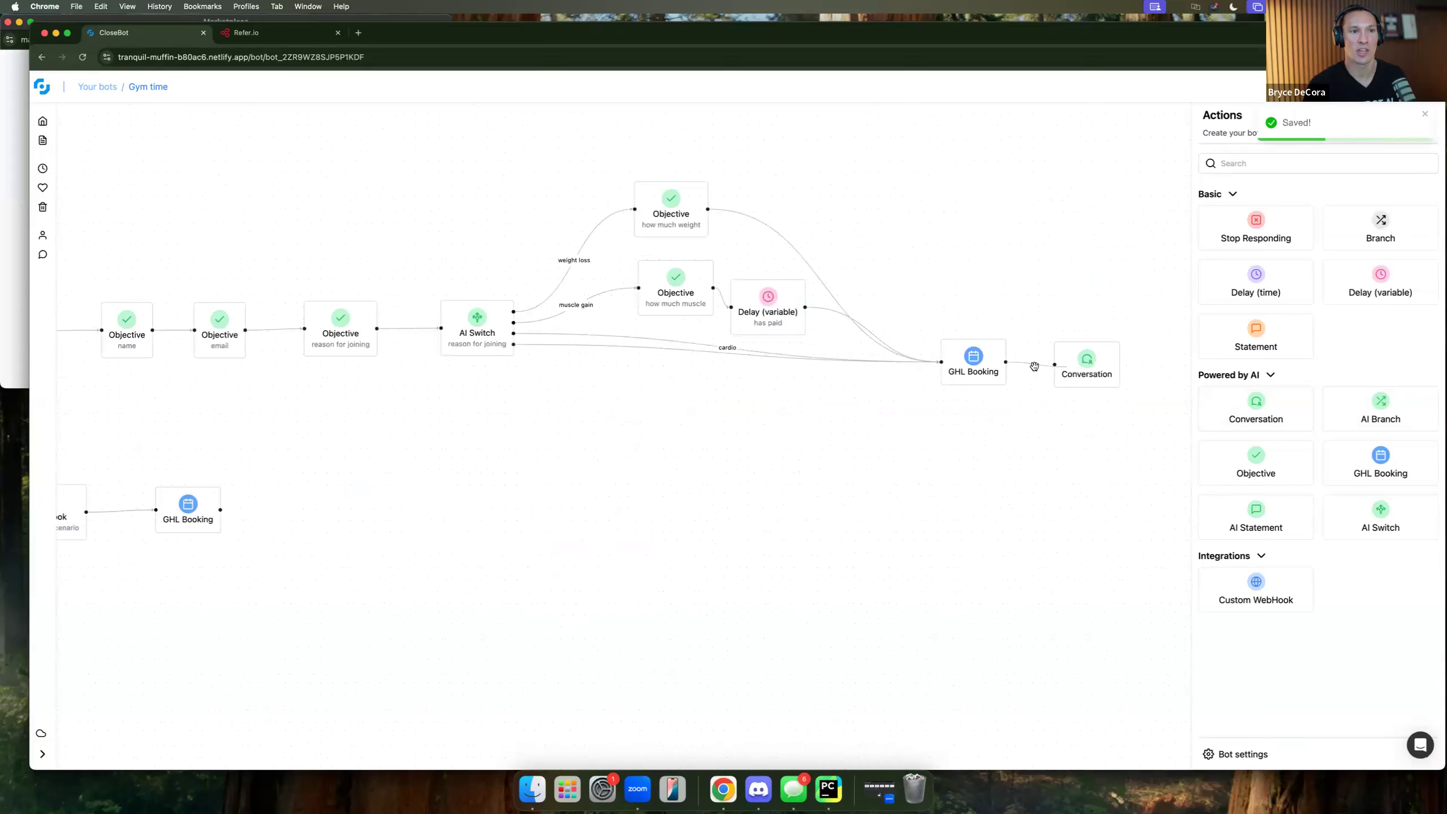
pyautogui.moveTo(1007, 362); pyautogui.dragTo(1054, 364)
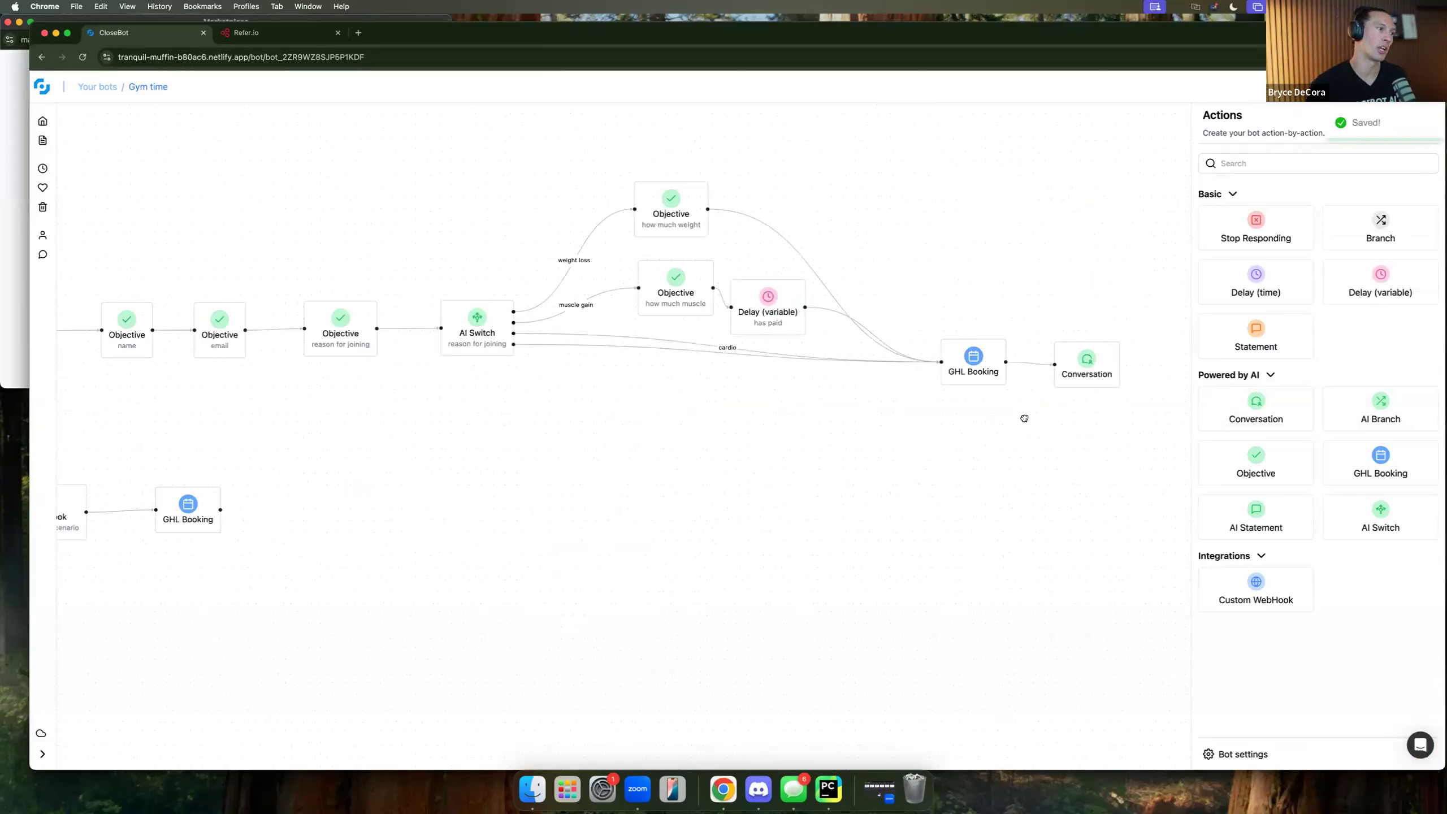
pyautogui.hscroll(-5, 459, 479)
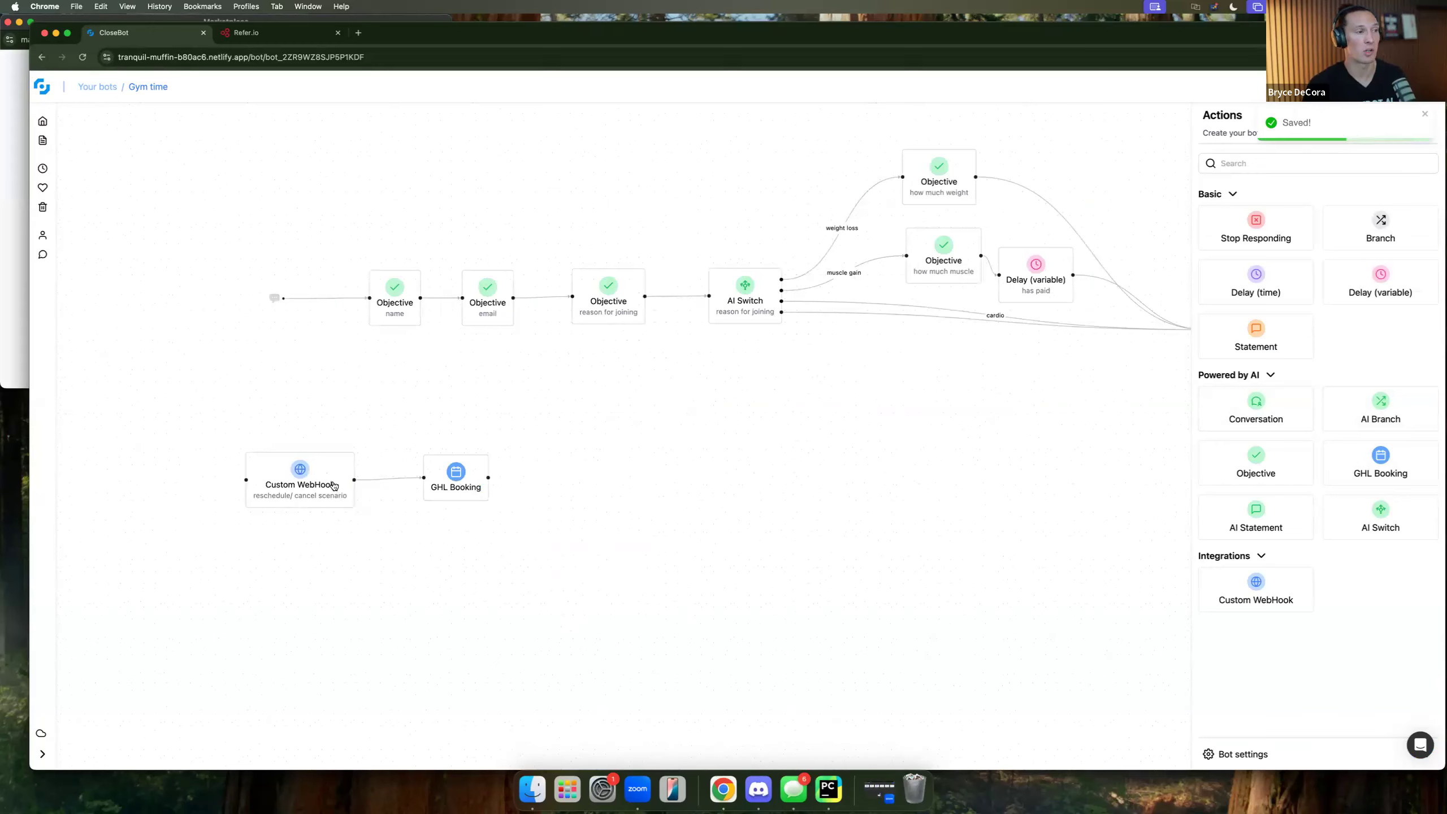
# Rename the webhook's title to 'wants to book now' and save it.
pyautogui.click(295, 474)
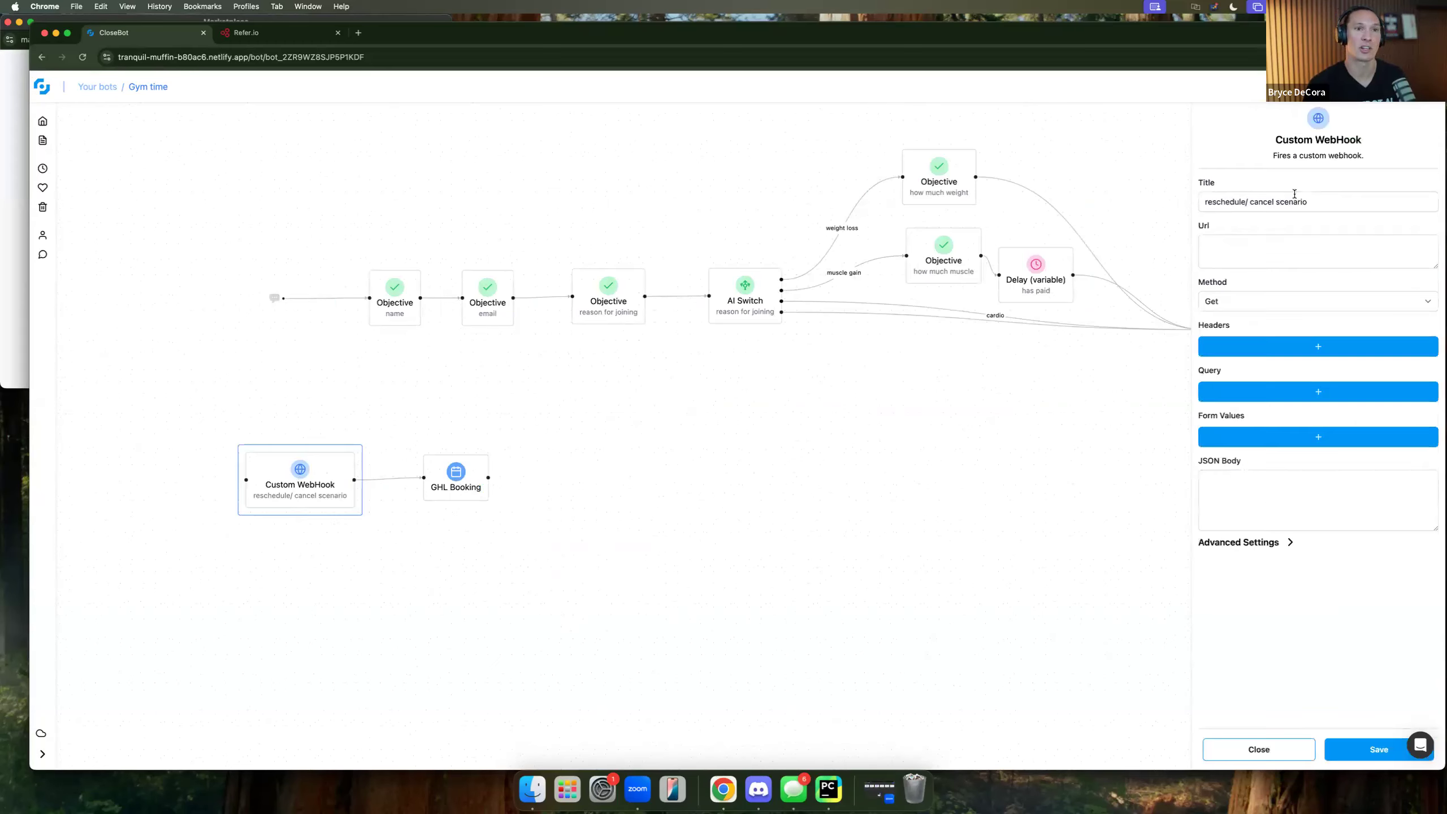
pyautogui.click(1244, 203)
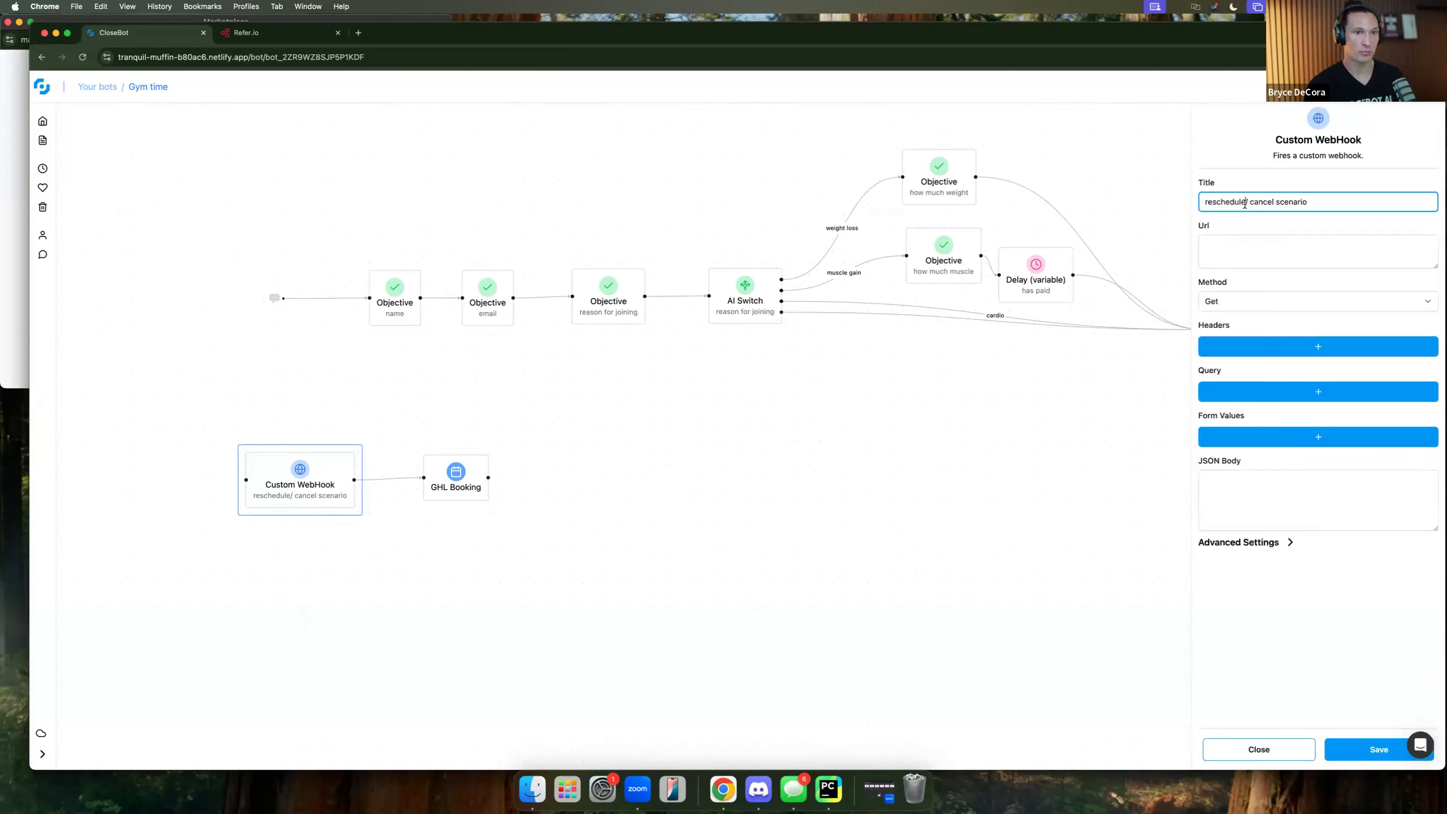
pyautogui.press('super+a')
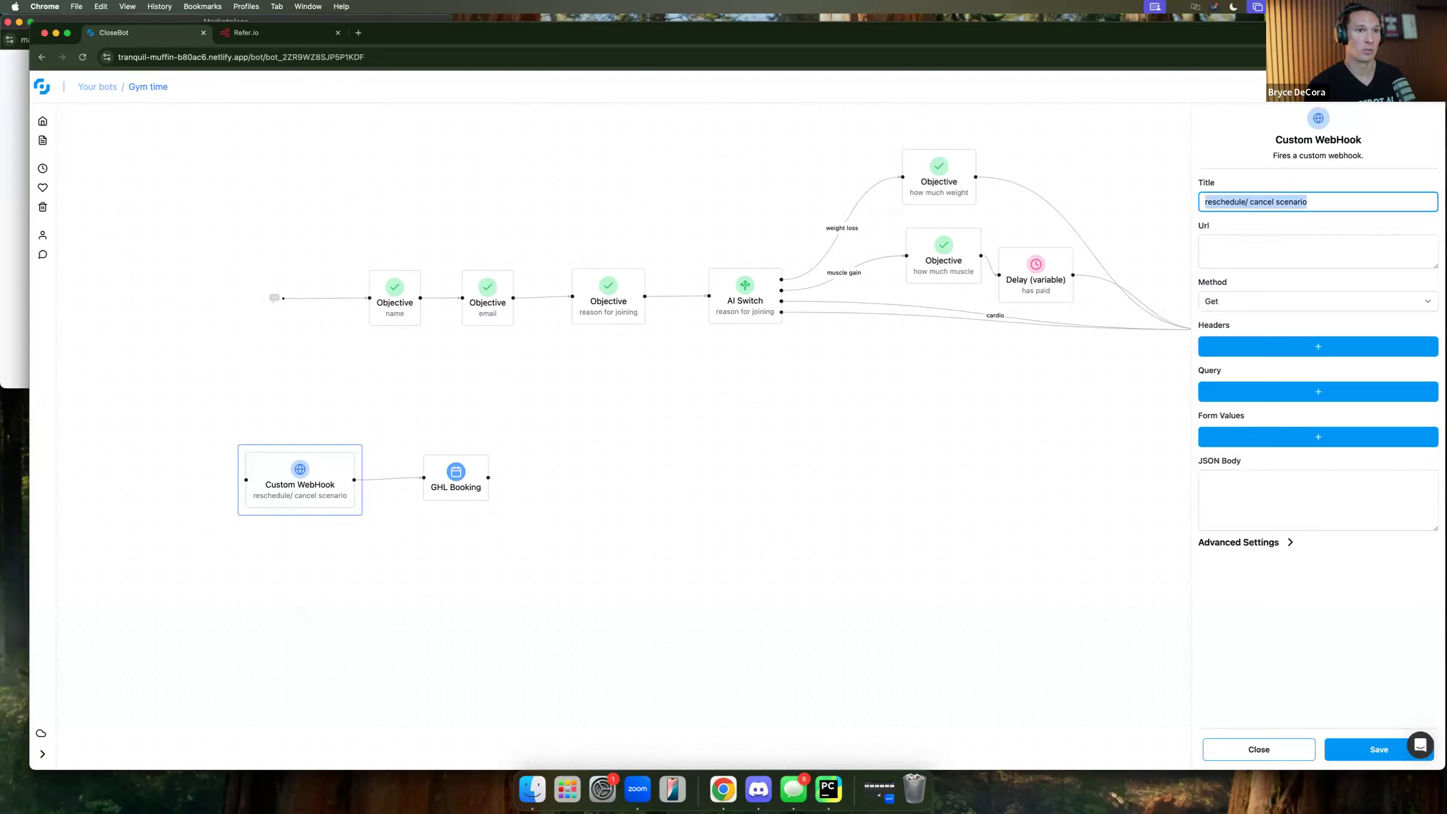
pyautogui.write('wants to book now')
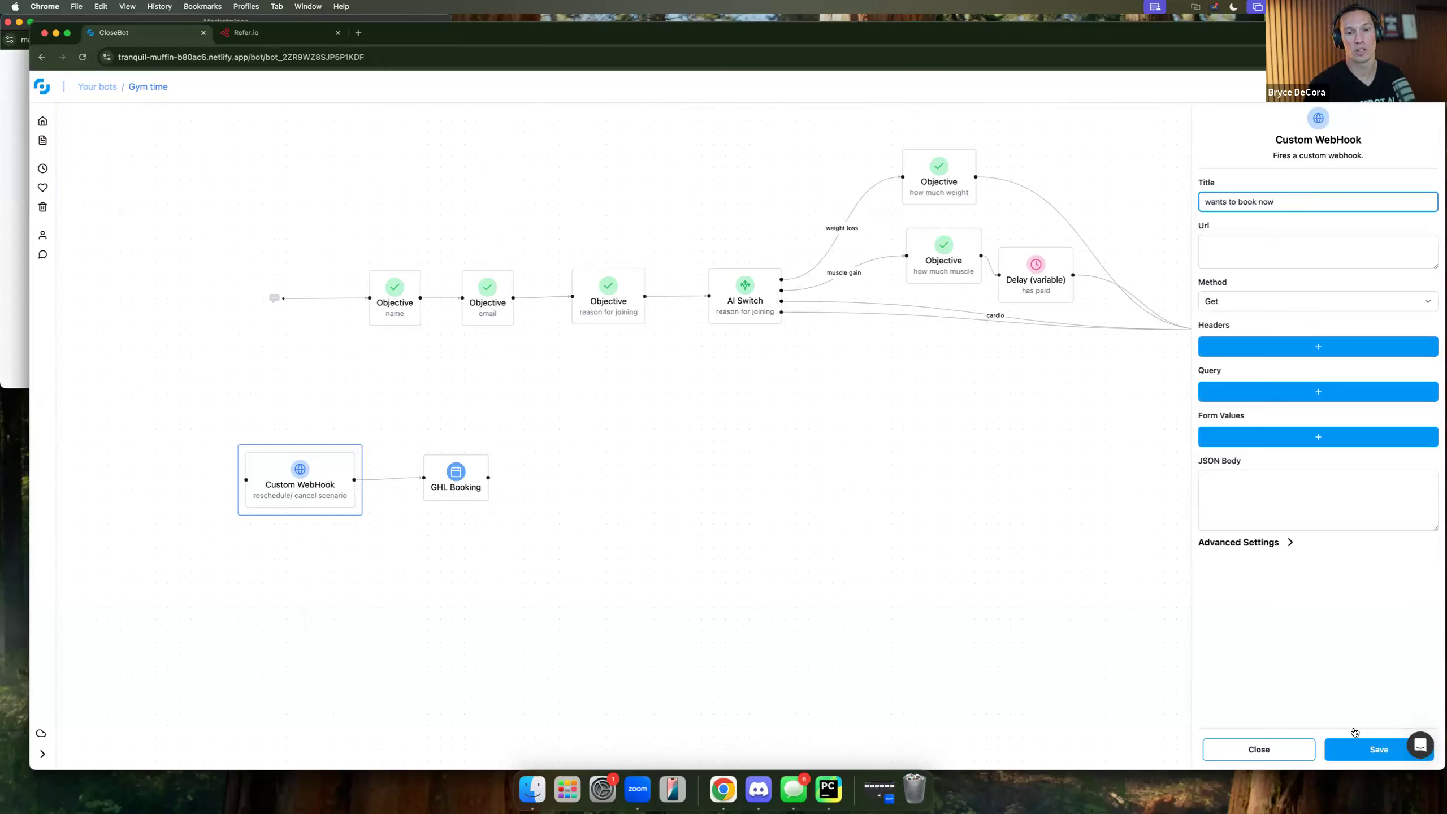
pyautogui.click(1366, 752)
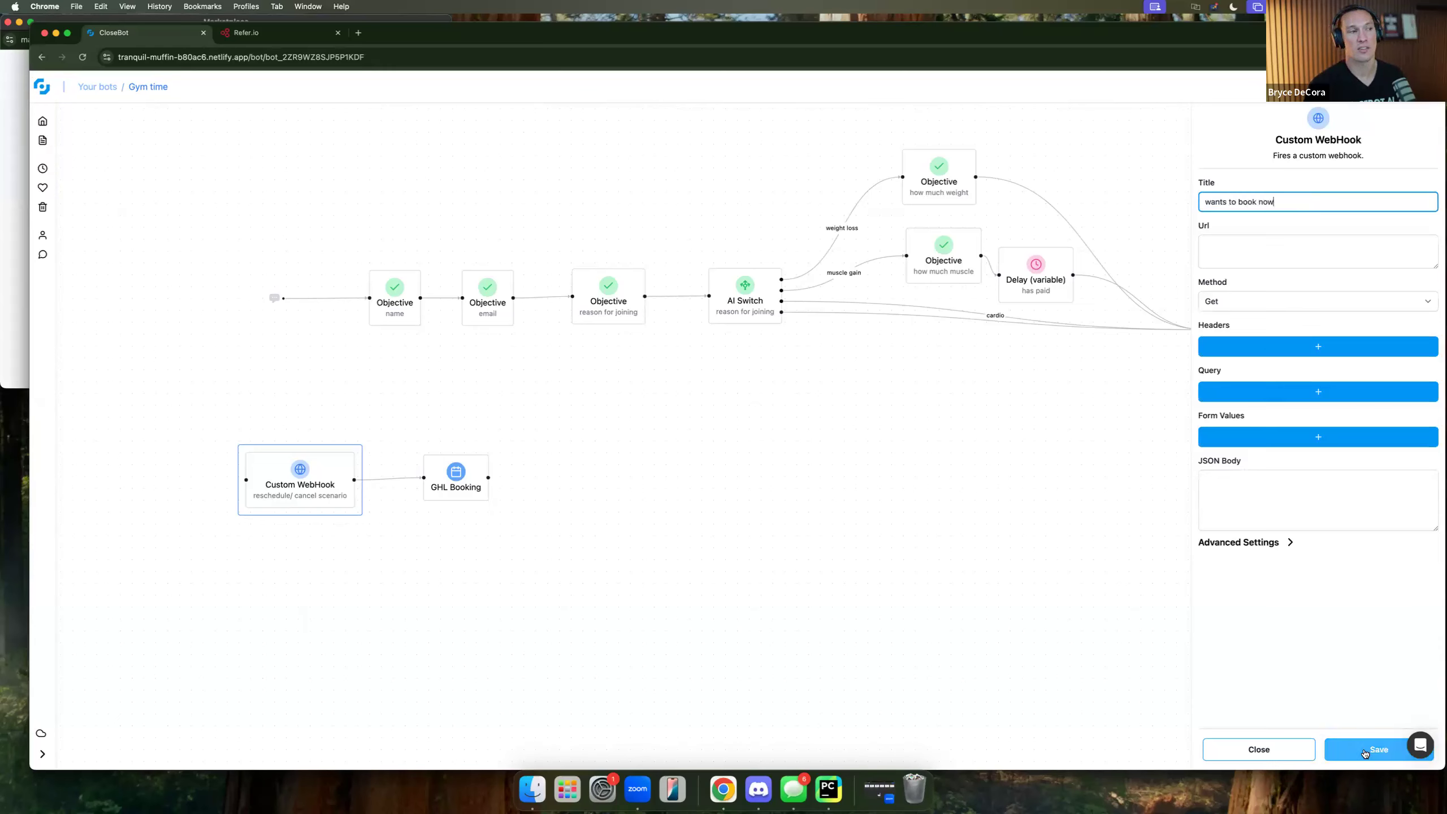
pyautogui.click(1245, 750)
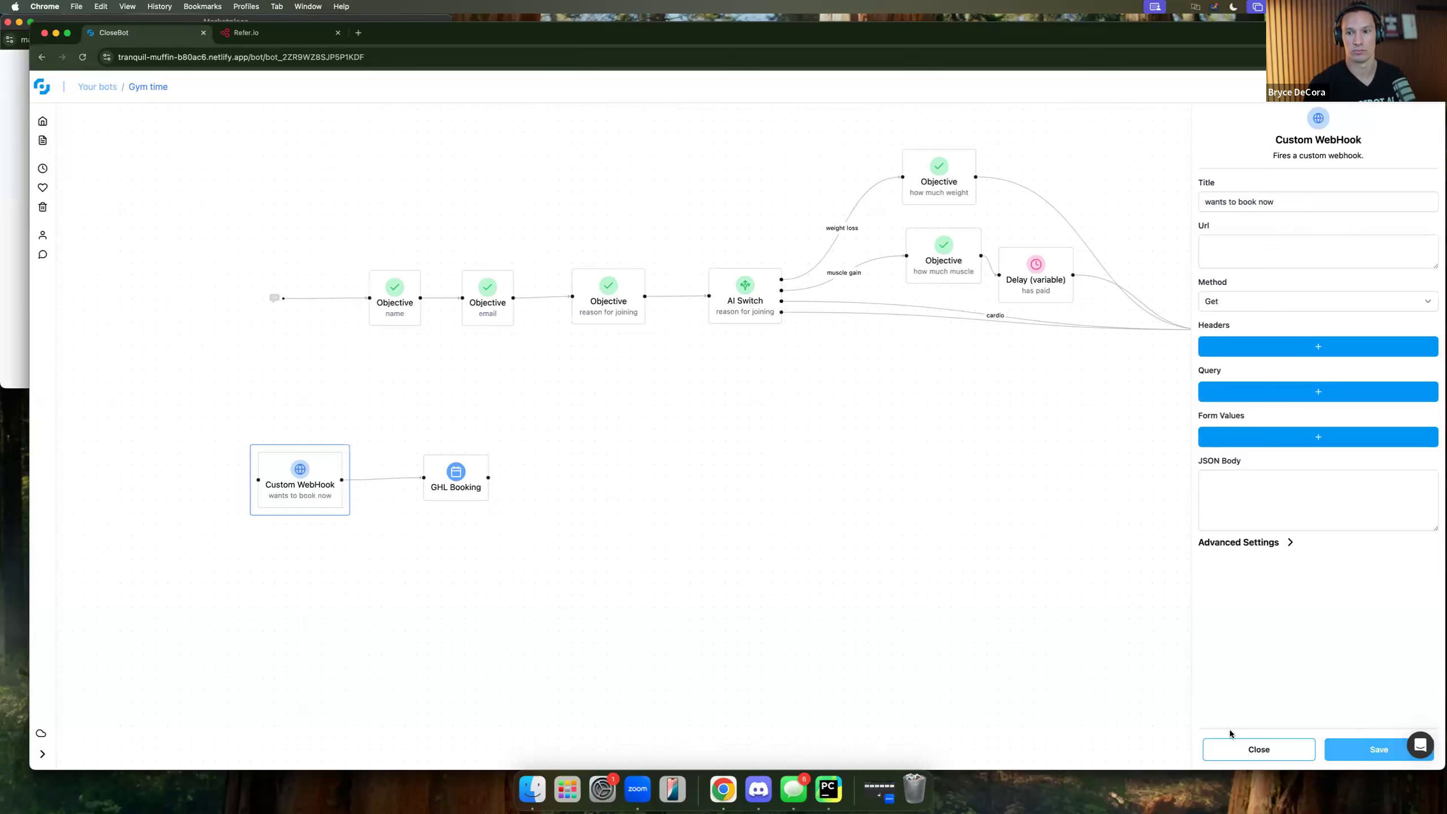
# Delete the extra GHL Booking step and connect the webhook to the main GHL Booking step.
pyautogui.click(467, 490)
pyautogui.press('BackSpace')
pyautogui.moveTo(306, 475); pyautogui.dragTo(834, 499)
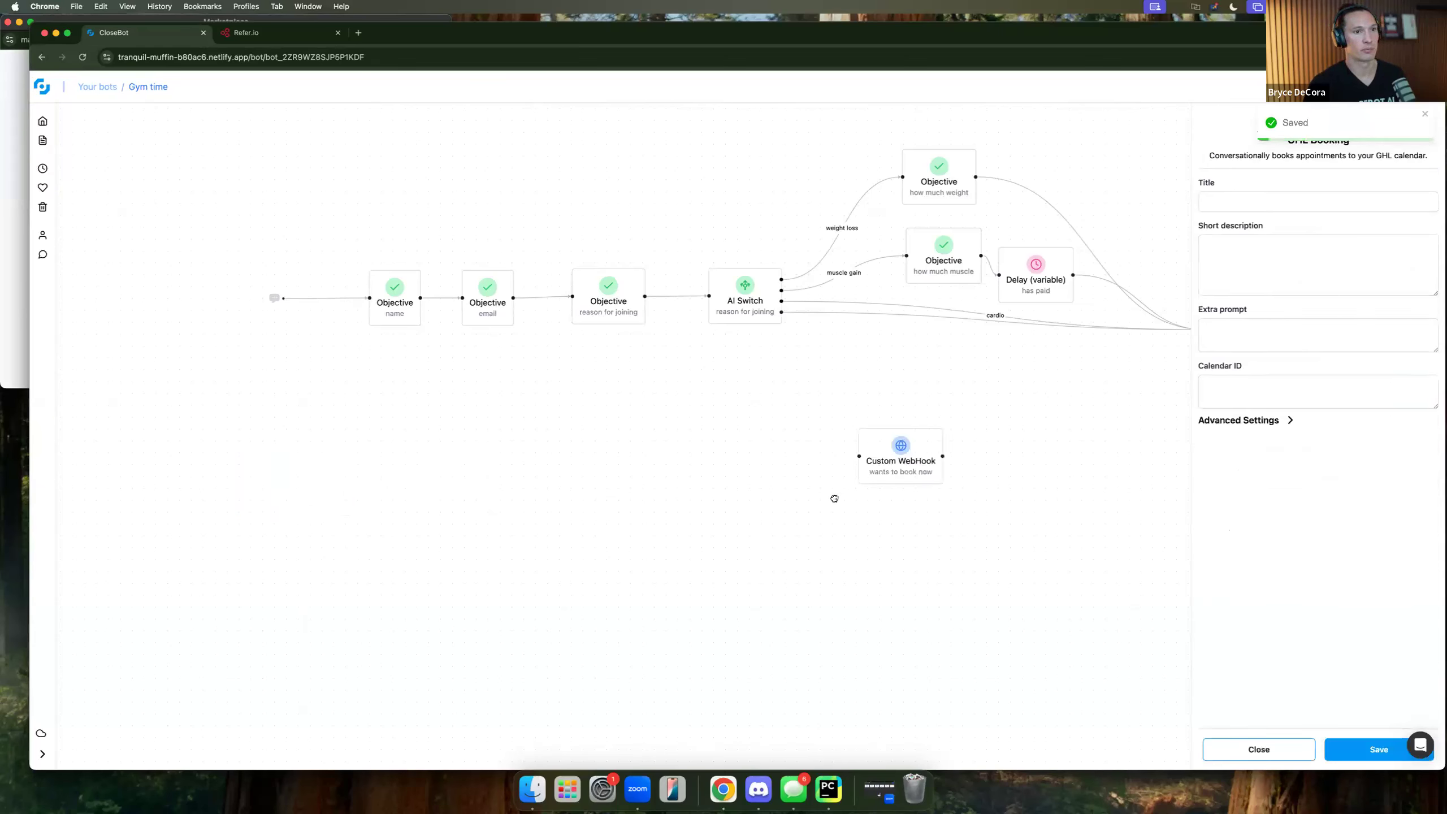
pyautogui.hscroll(5, 688, 482)
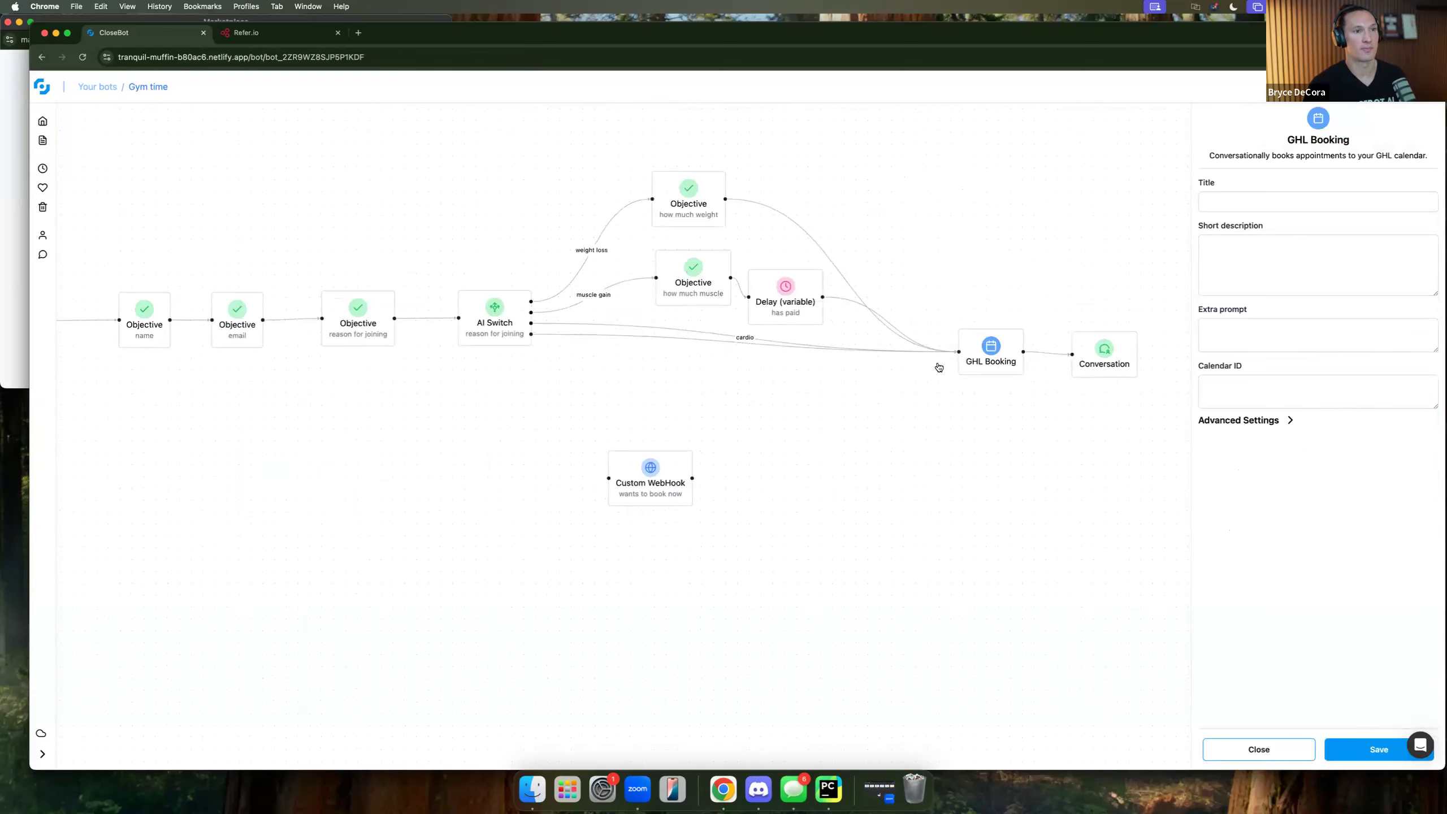
pyautogui.moveTo(693, 478); pyautogui.dragTo(959, 352)
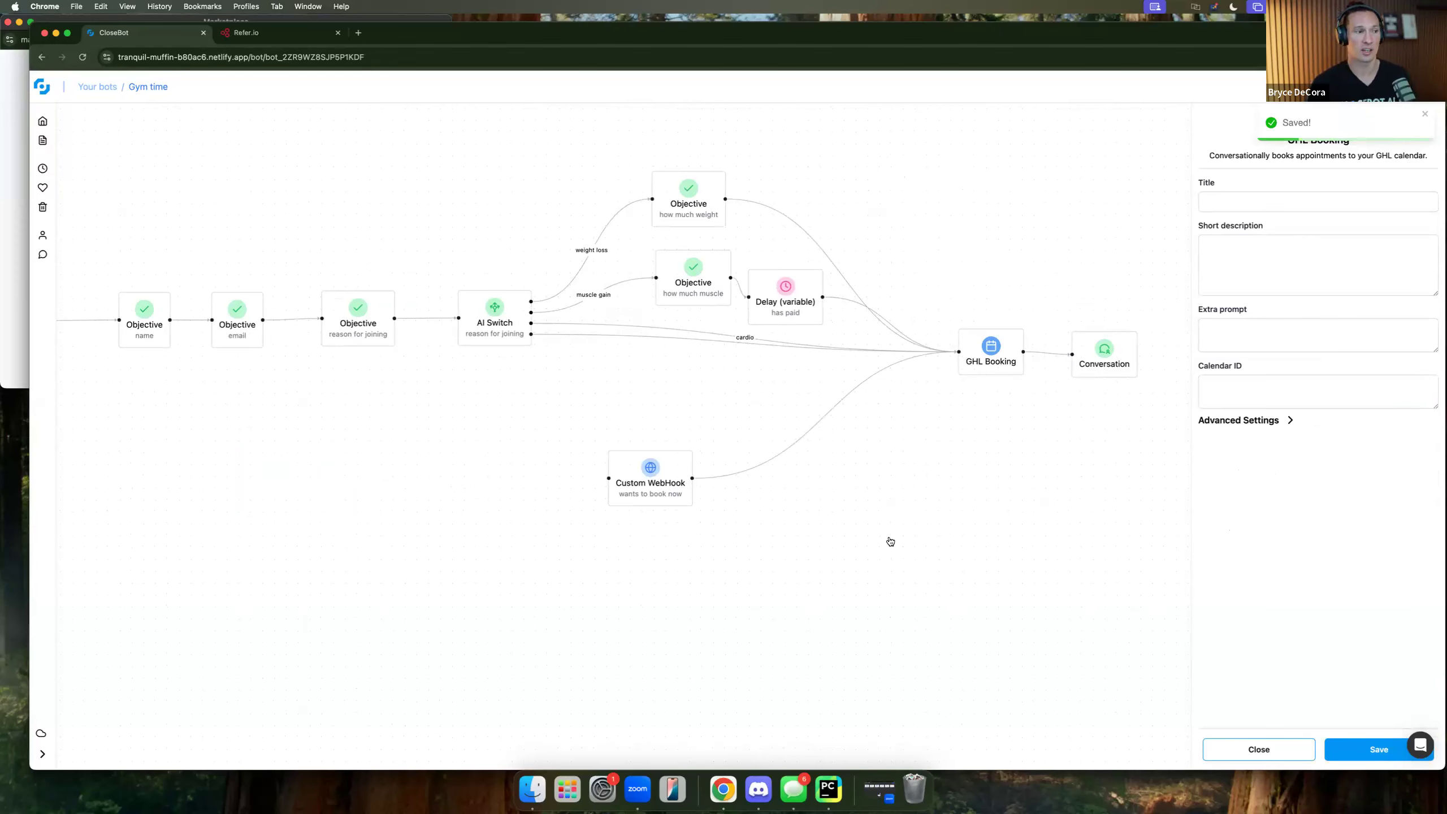
pyautogui.hscroll(-5, 667, 478)
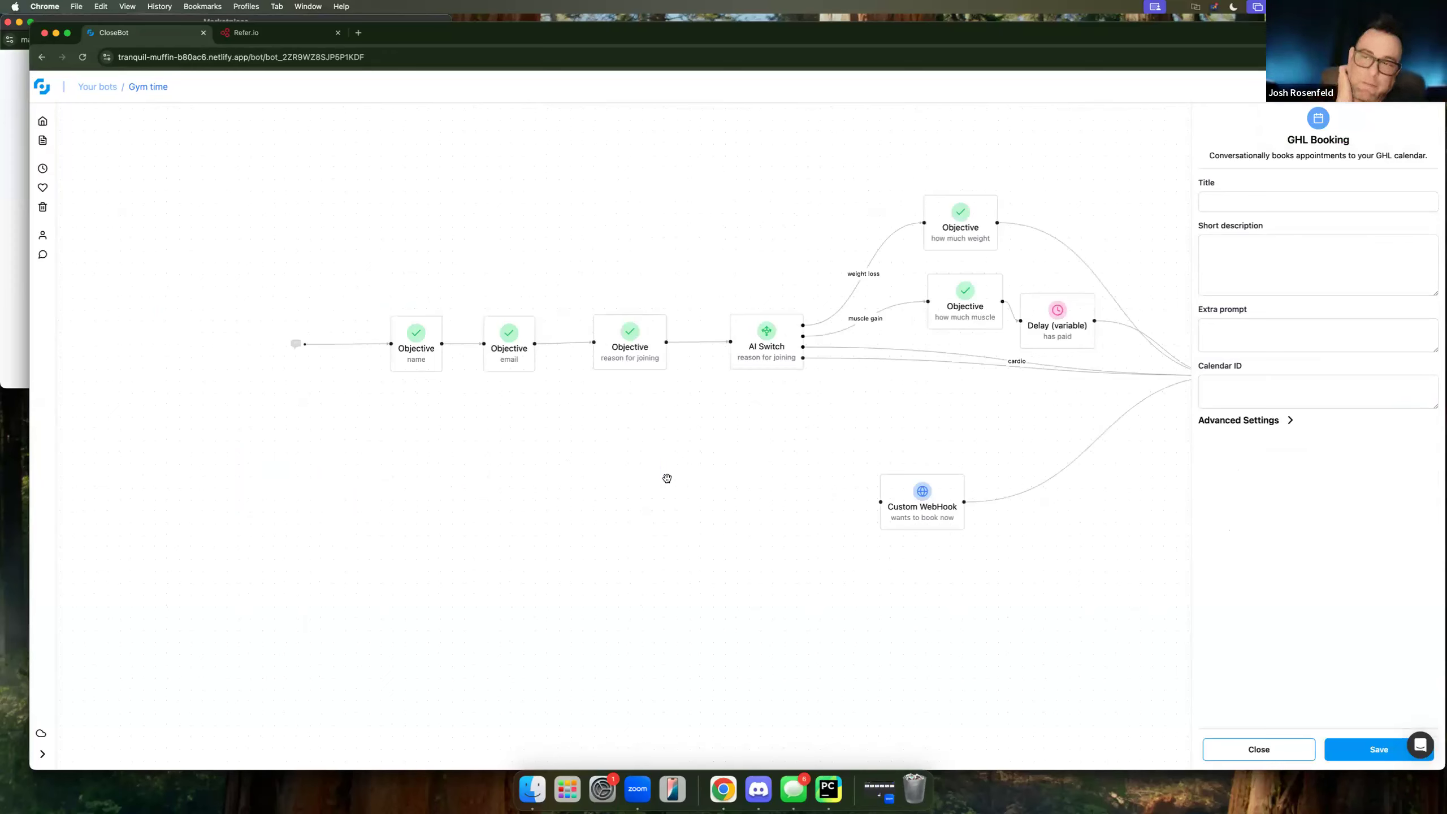
# Close the GHL Booking settings panel so the actions list shows.
pyautogui.hscroll(4, 493, 240)
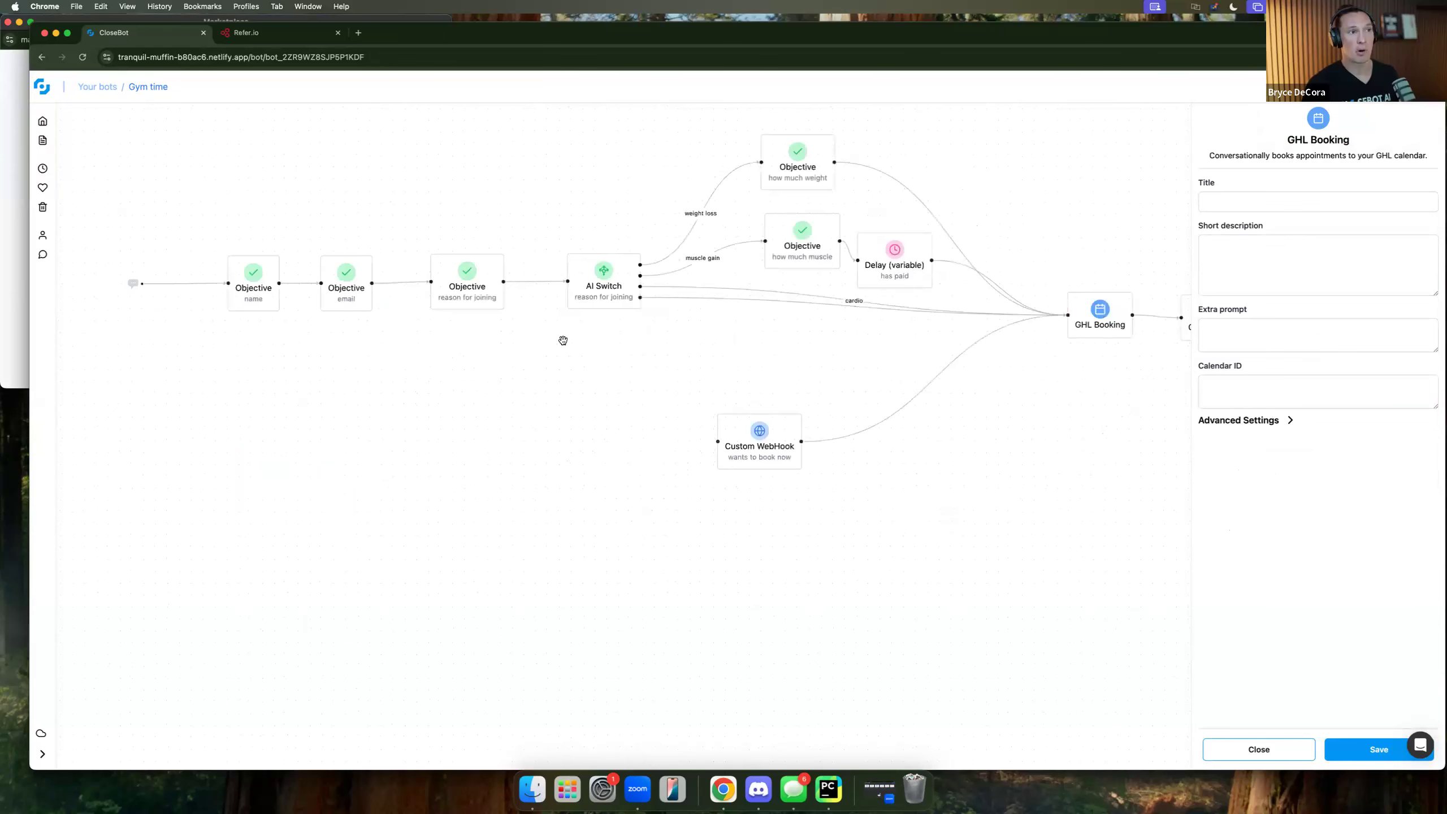
pyautogui.hscroll(2, 644, 159)
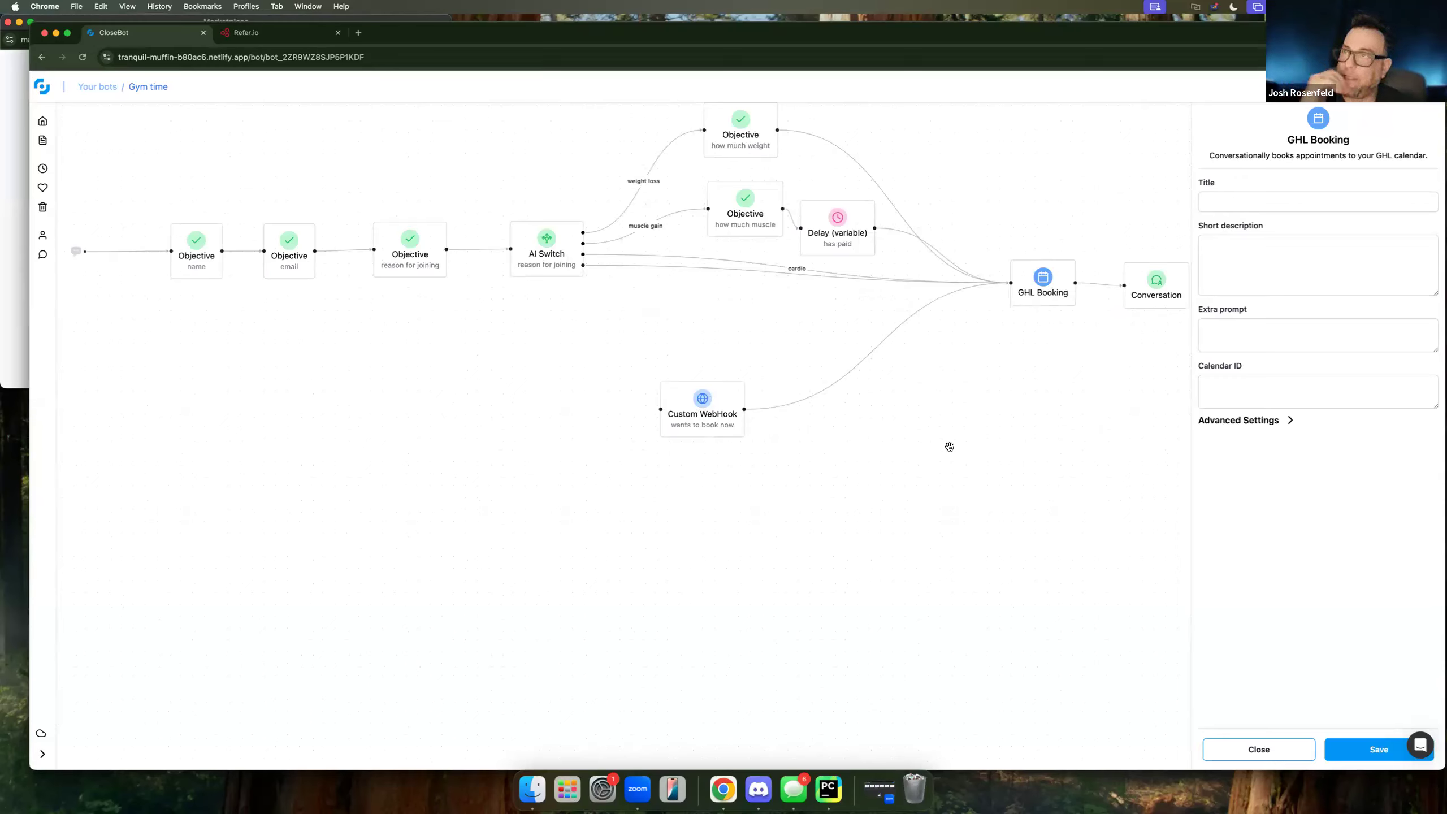
pyautogui.click(1255, 748)
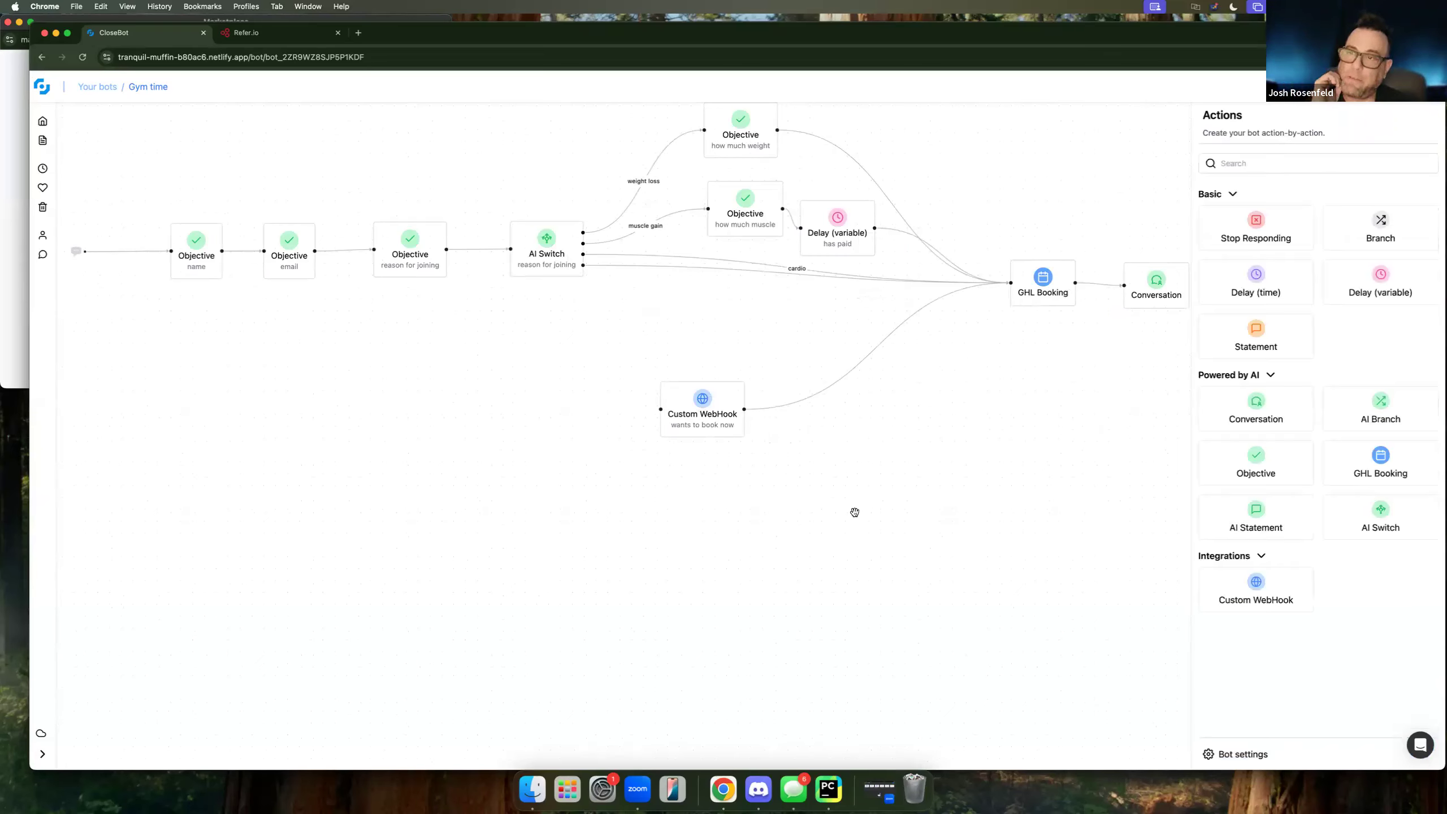
pyautogui.scroll(3, 846, 611)
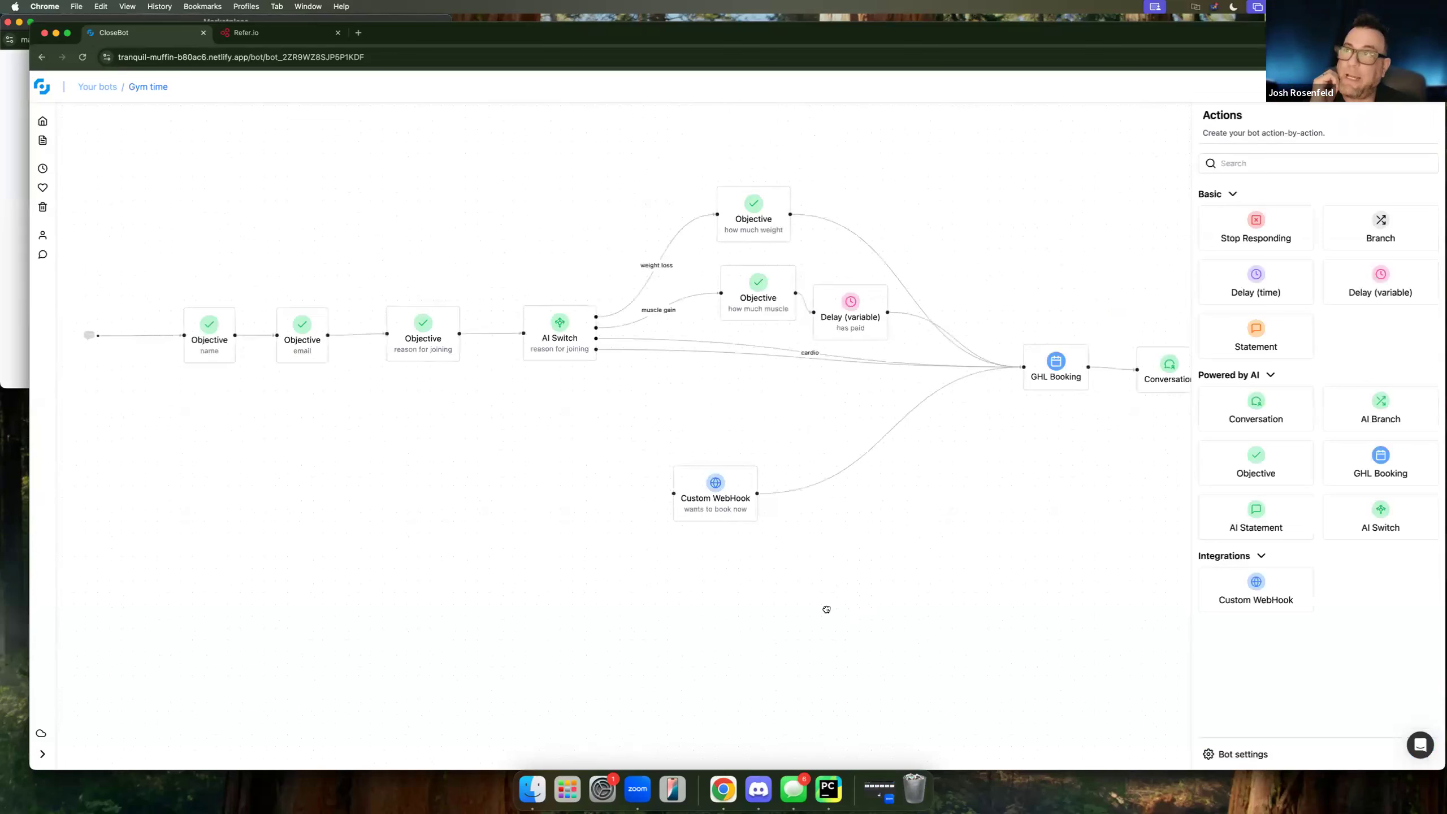
pyautogui.scroll(2, 826, 620)
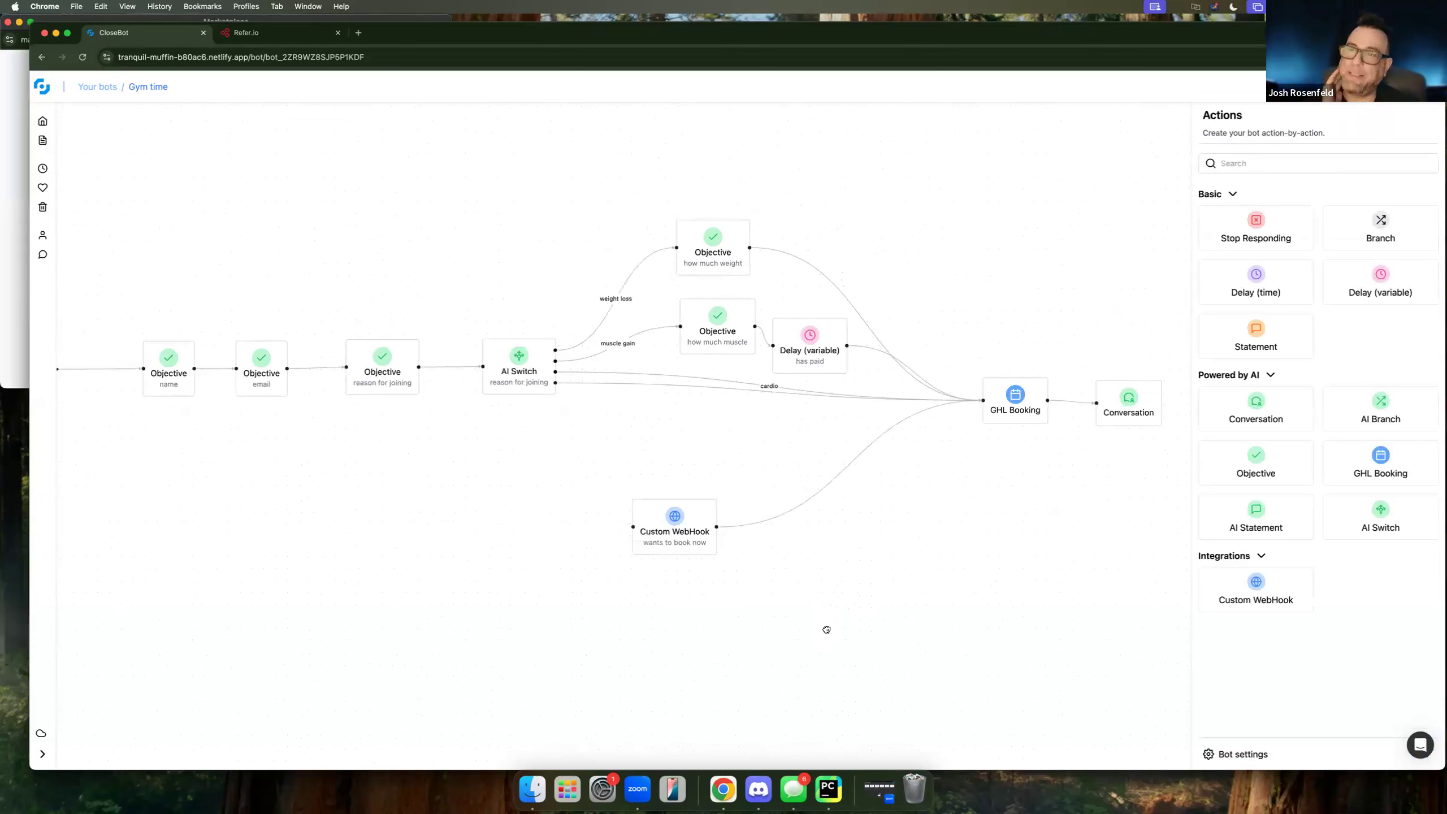
pyautogui.scroll(-1, 827, 627)
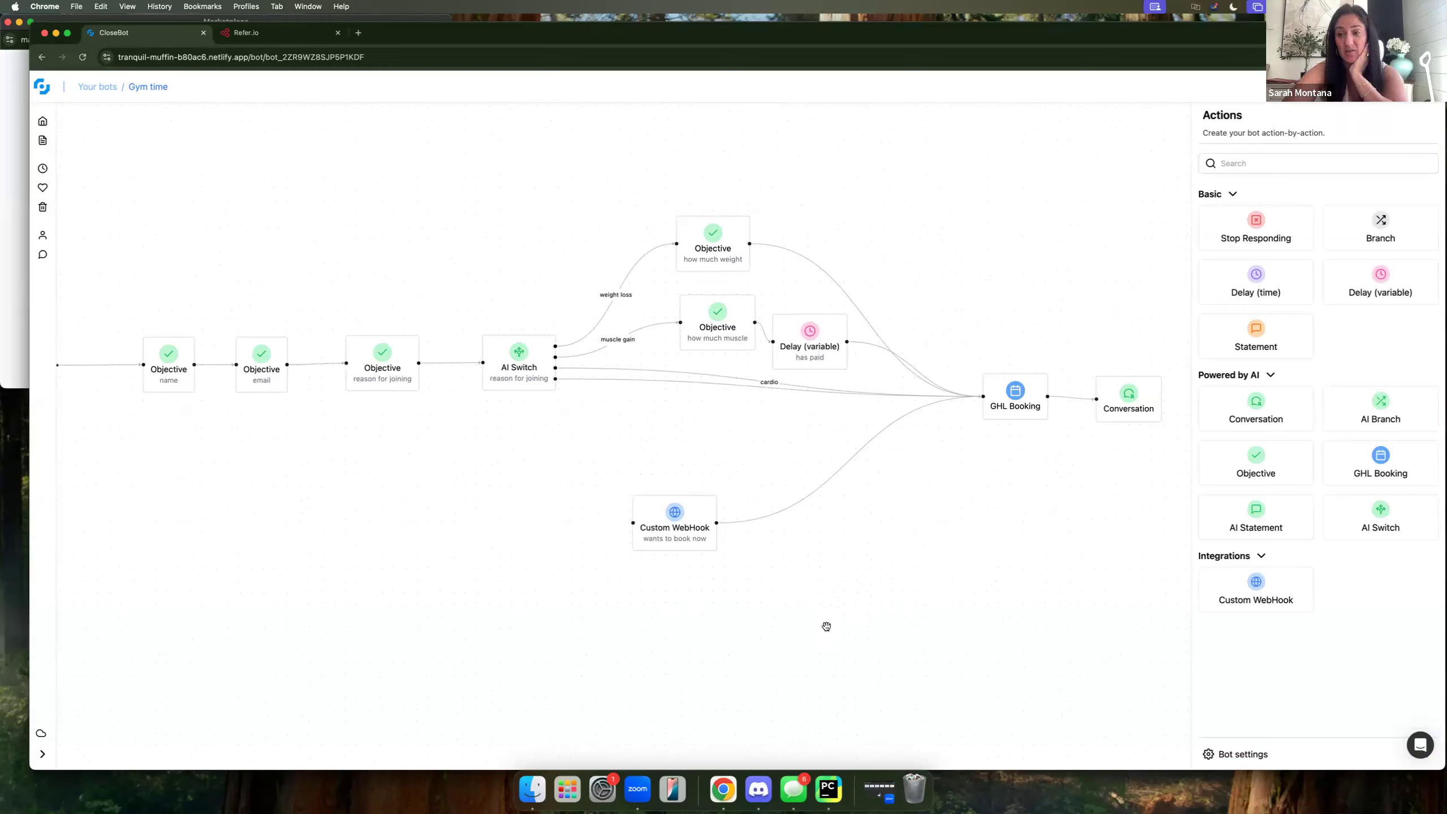
# Delete the webhook-to-GHL Booking connection and move the webhook node off to the left.
pyautogui.click(836, 473)
pyautogui.press('BackSpace')
pyautogui.moveTo(700, 529); pyautogui.dragTo(527, 580)
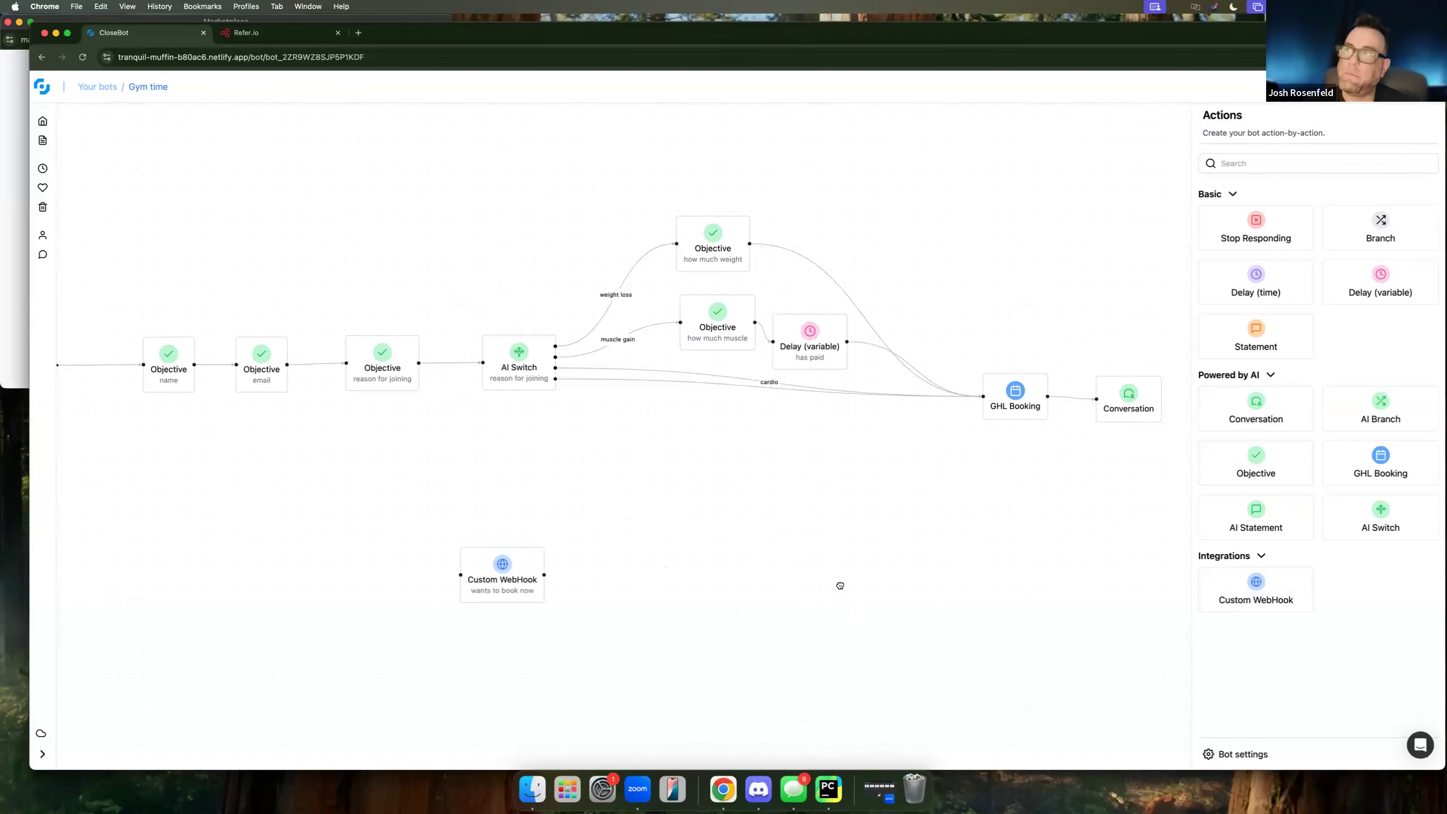
pyautogui.moveTo(879, 575); pyautogui.dragTo(1016, 537)
pyautogui.moveTo(662, 543); pyautogui.dragTo(249, 543)
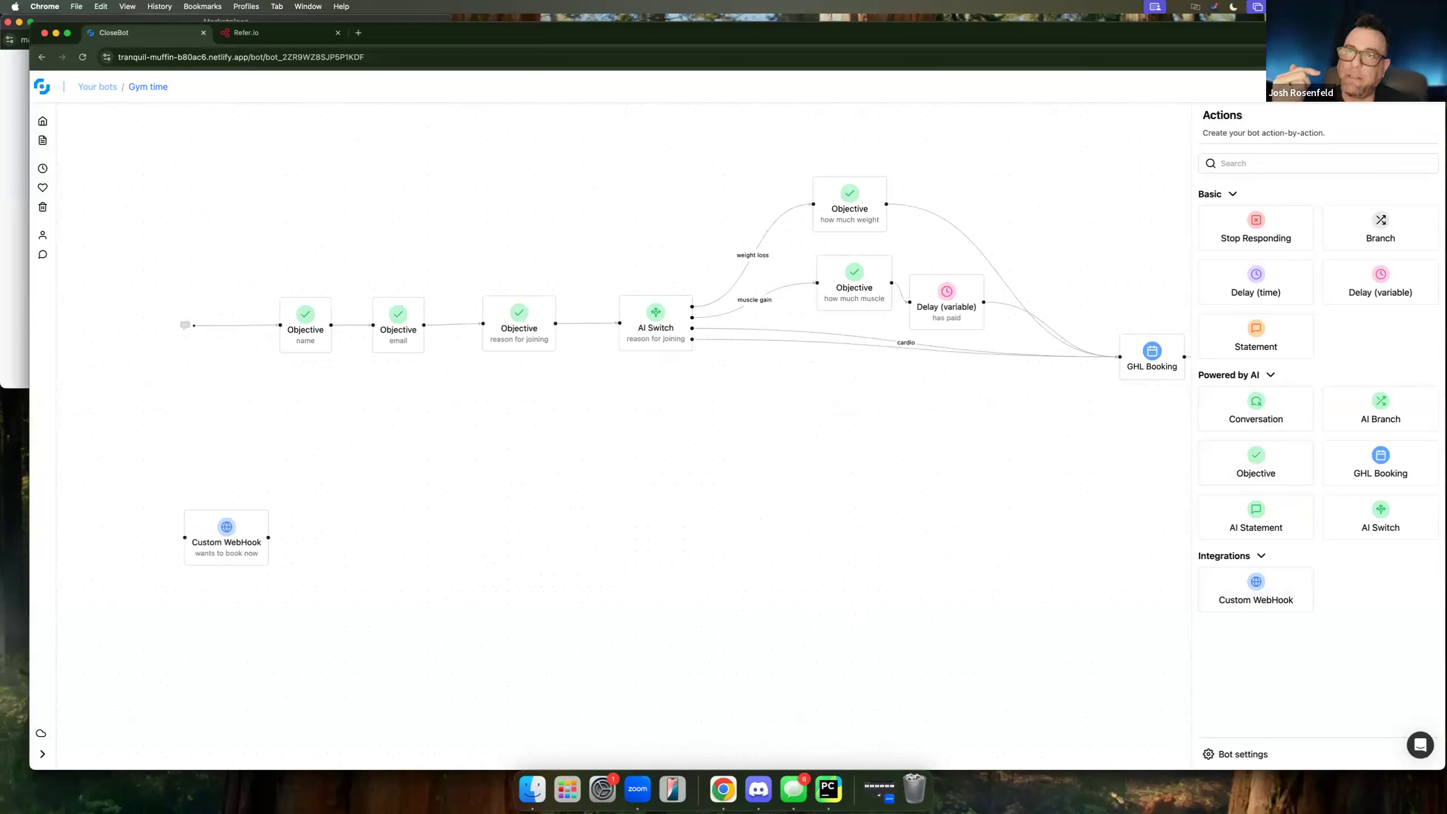
# Delete the 'wants to book now' webhook, the 'has paid' delay and the GHL Booking step.
pyautogui.click(272, 533)
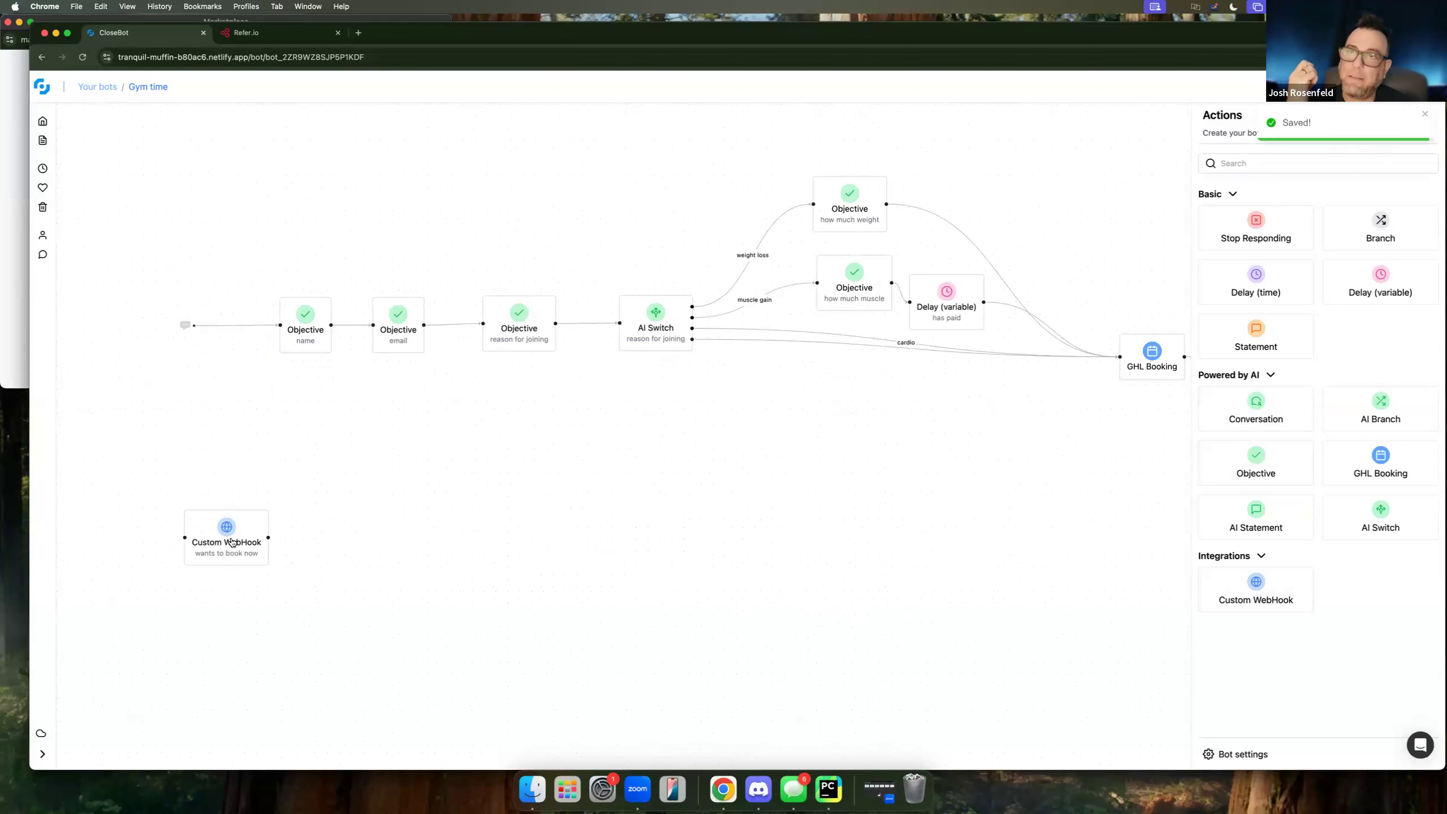
pyautogui.press('BackSpace')
pyautogui.hscroll(2, 758, 372)
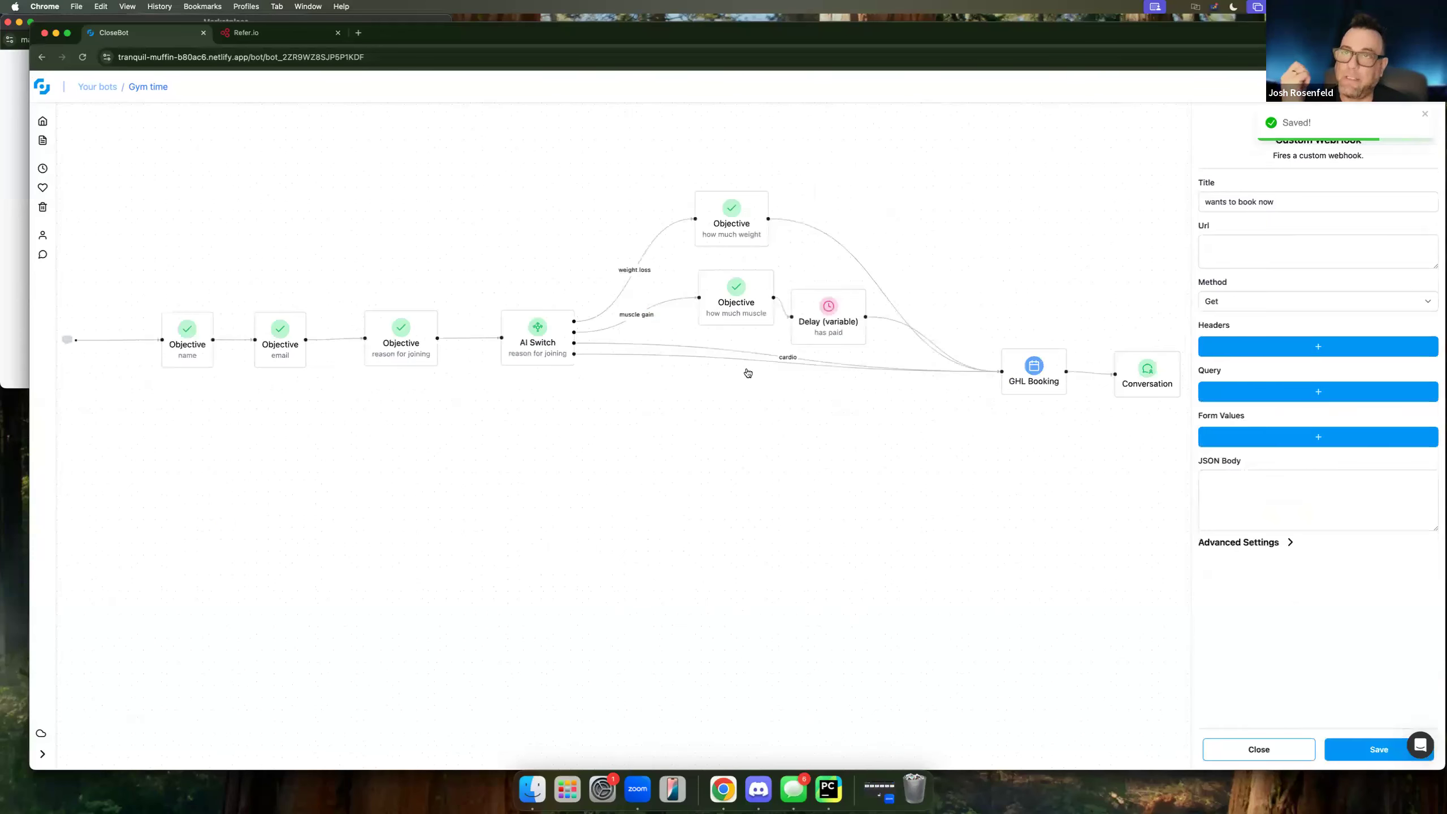
pyautogui.hscroll(2, 752, 377)
pyautogui.scroll(1, 752, 377)
pyautogui.click(746, 374)
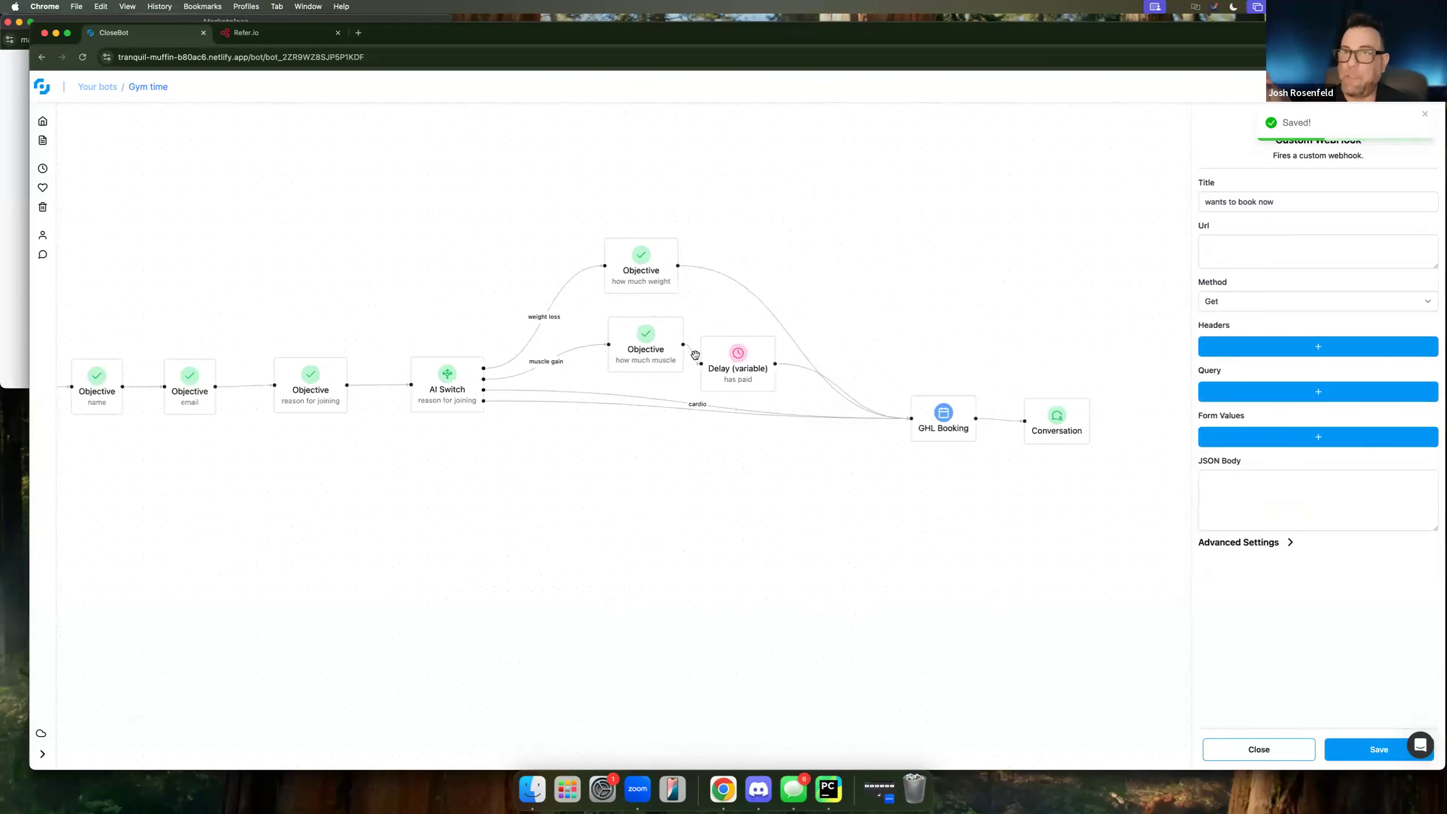
pyautogui.press('BackSpace')
pyautogui.moveTo(685, 346); pyautogui.dragTo(912, 418)
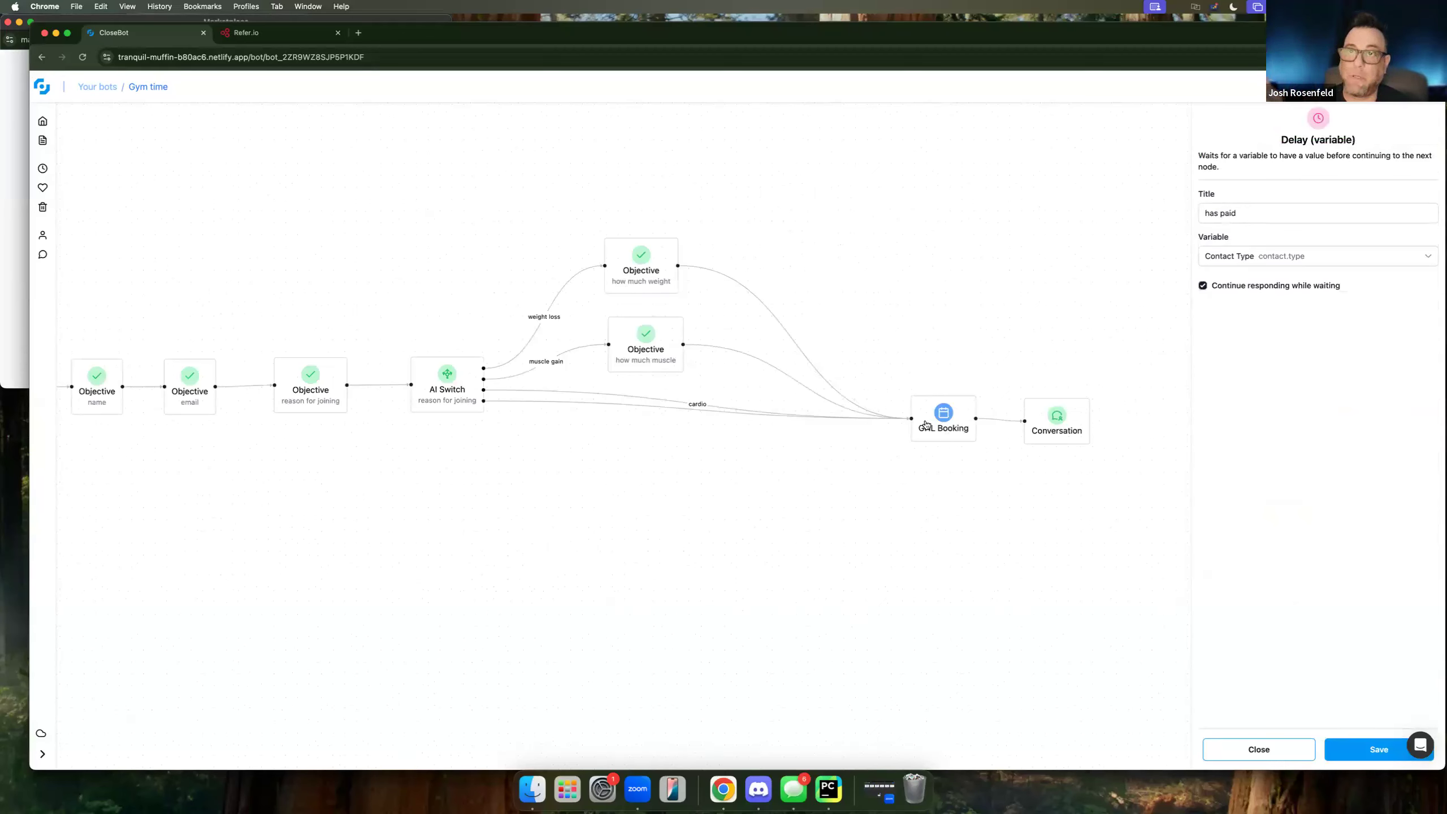
pyautogui.click(934, 425)
pyautogui.press('BackSpace')
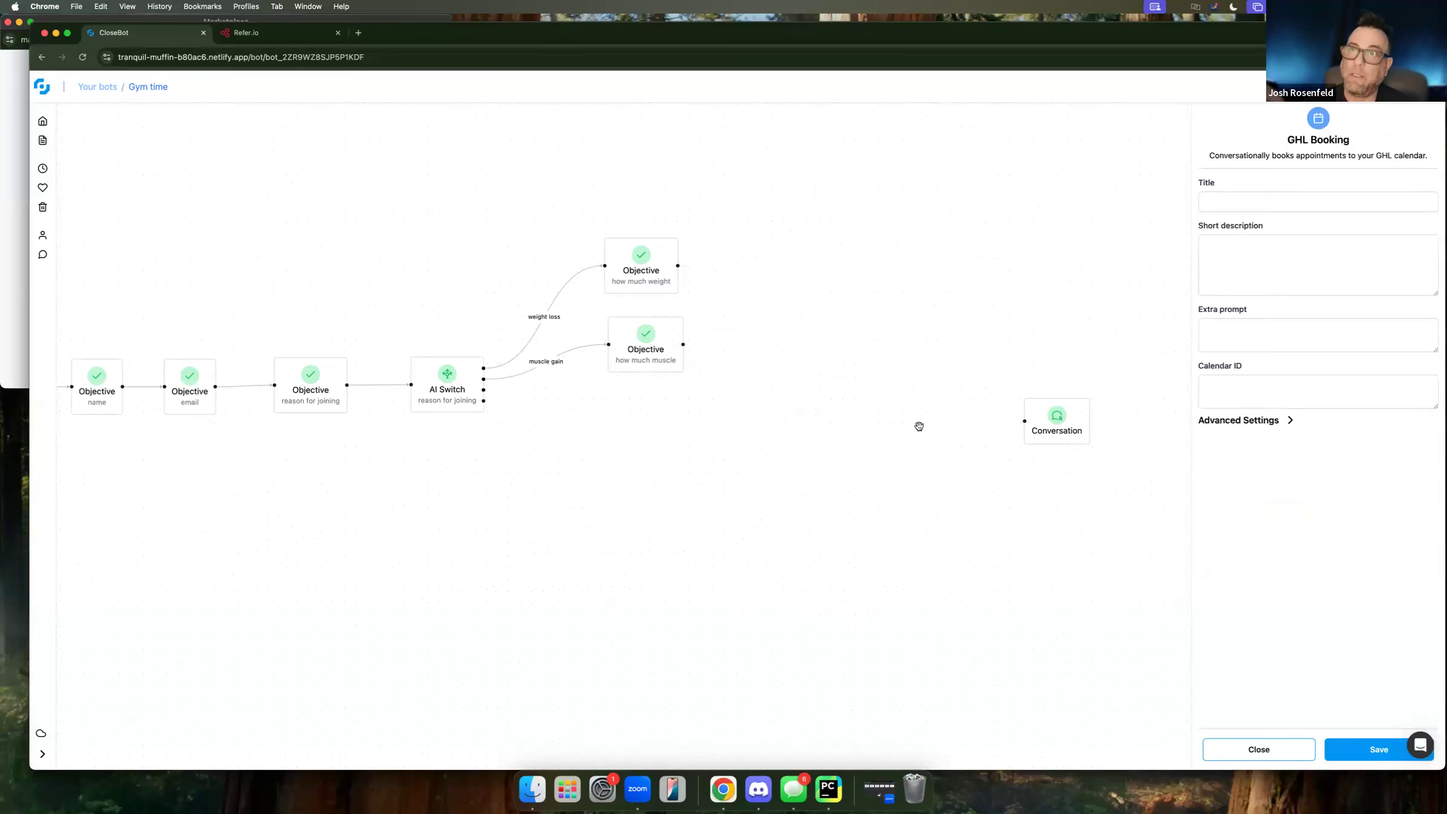
pyautogui.click(1300, 750)
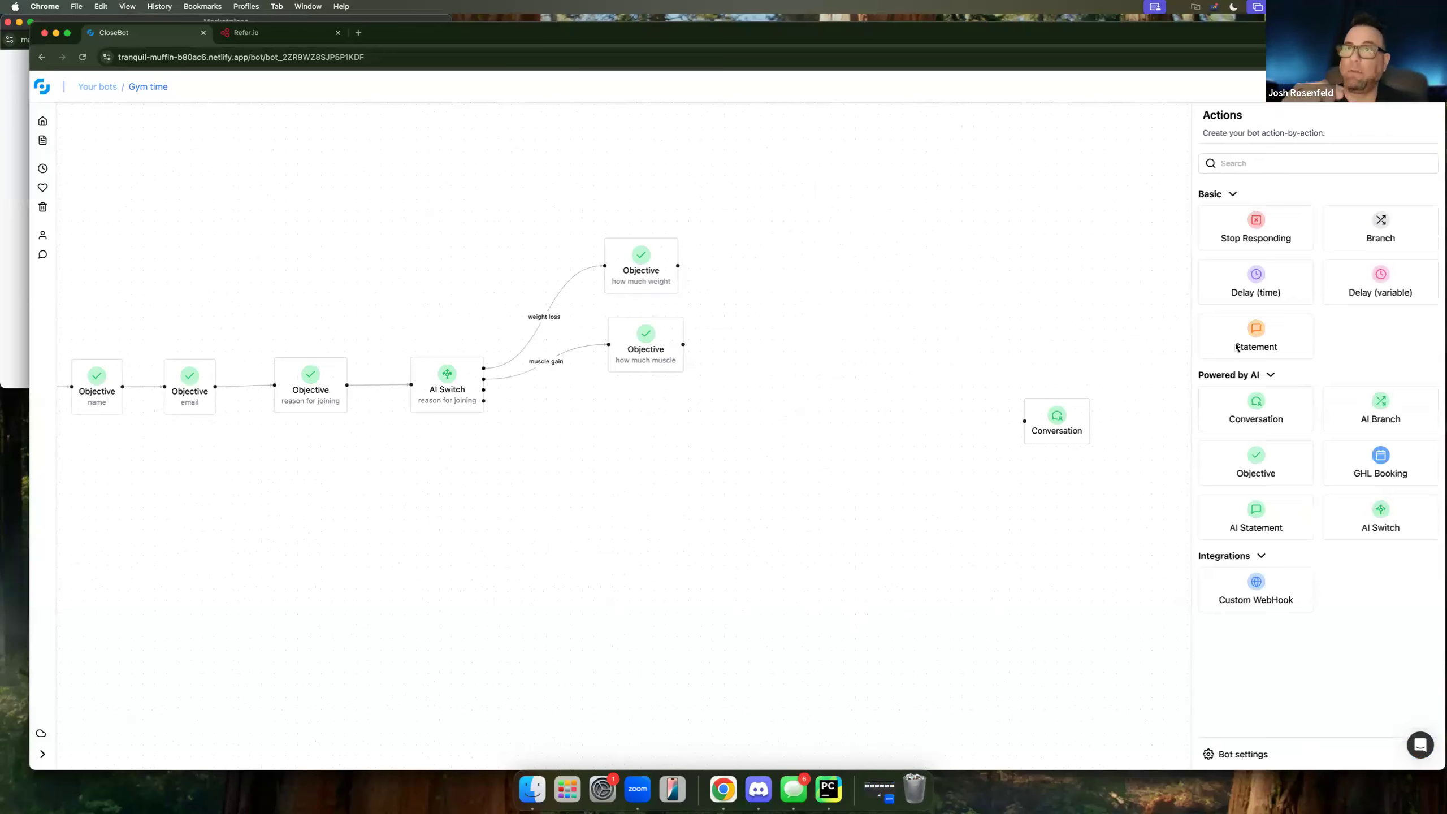
# Add a Statement titled 'booking' with text 'here is the booking link: link here' and save it.
pyautogui.moveTo(1257, 339); pyautogui.dragTo(789, 421)
pyautogui.write('booking')
pyautogui.press('Tab')
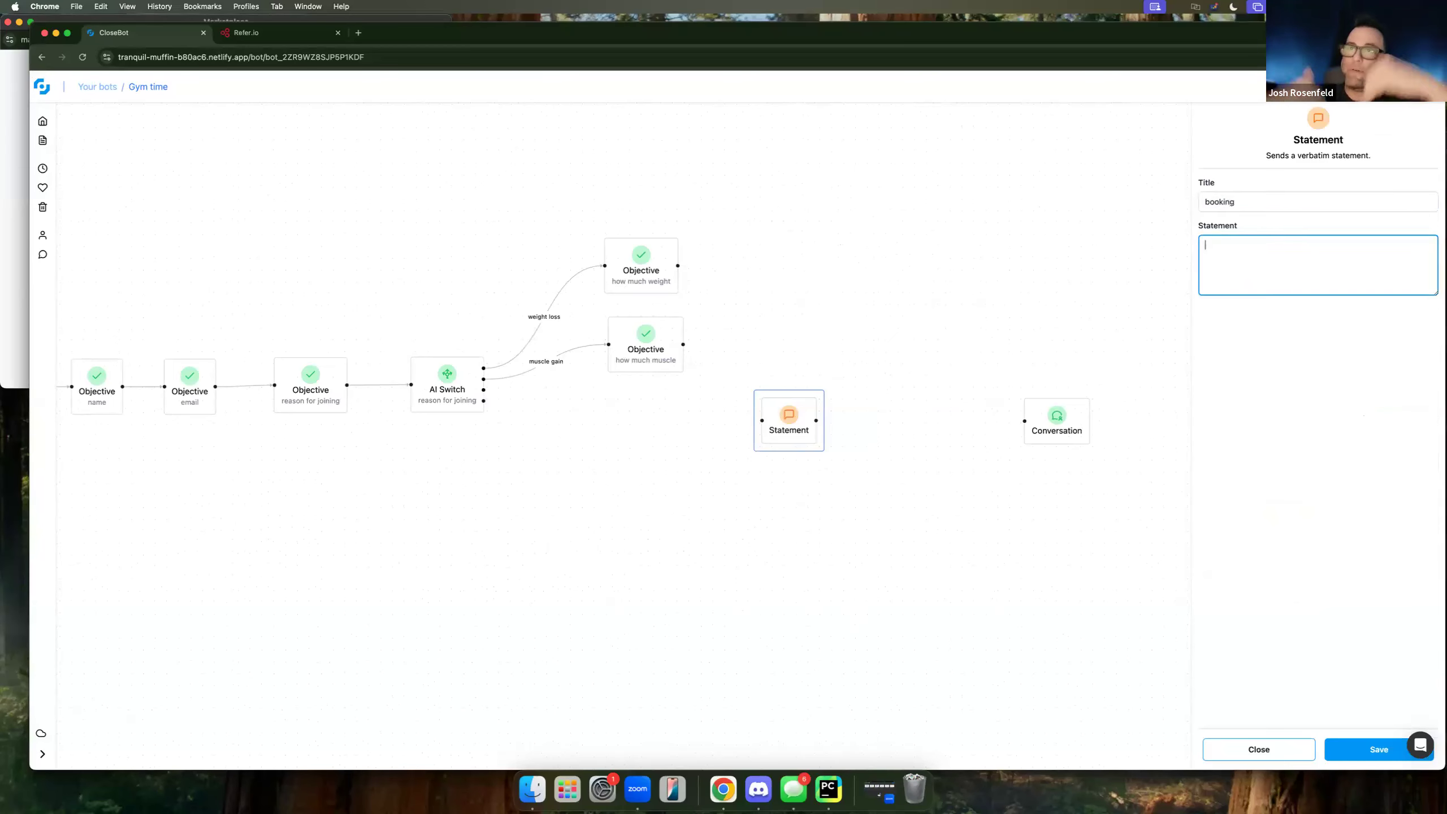
pyautogui.write('here is the booking link:')
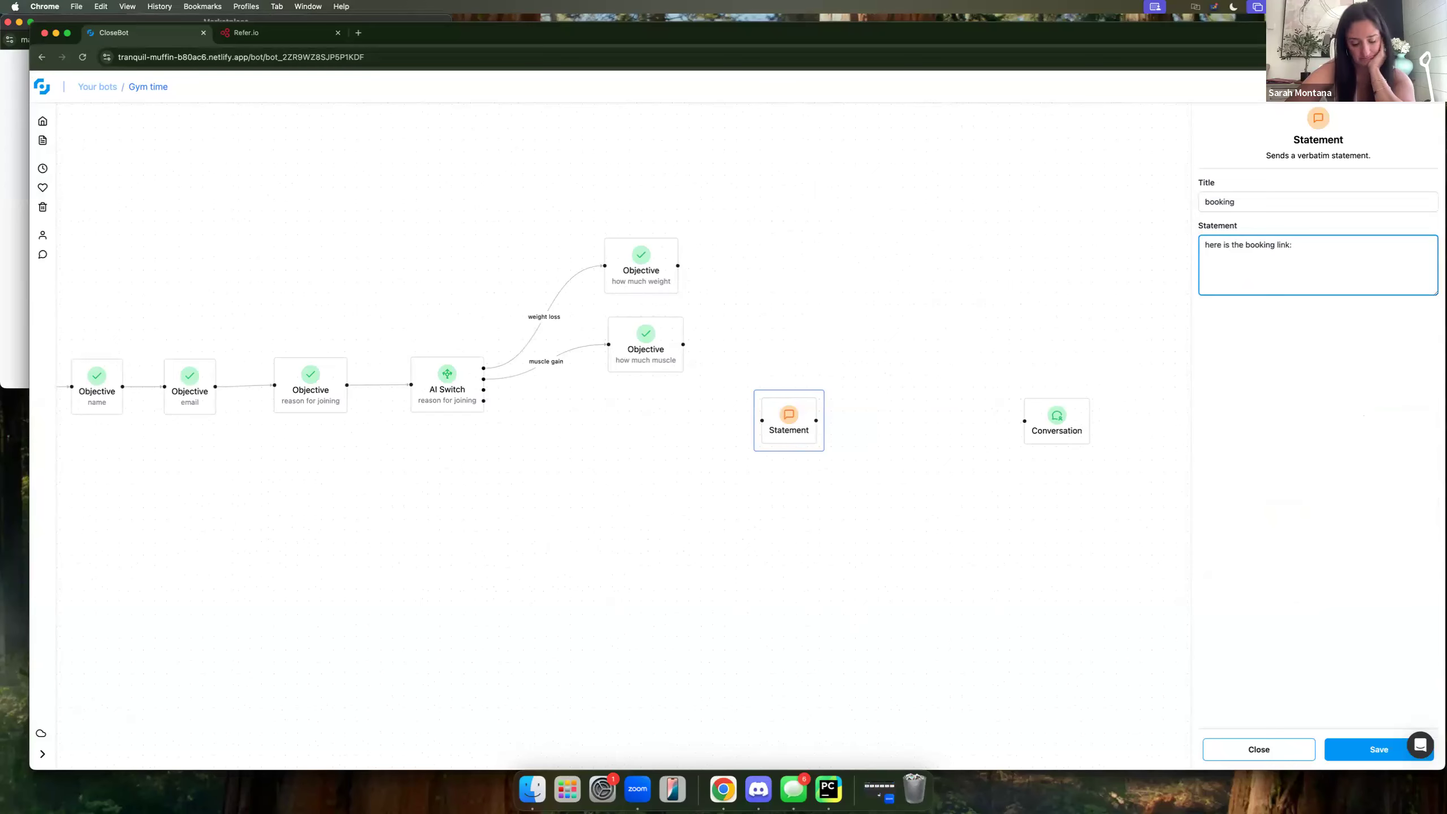
pyautogui.write('  link here')
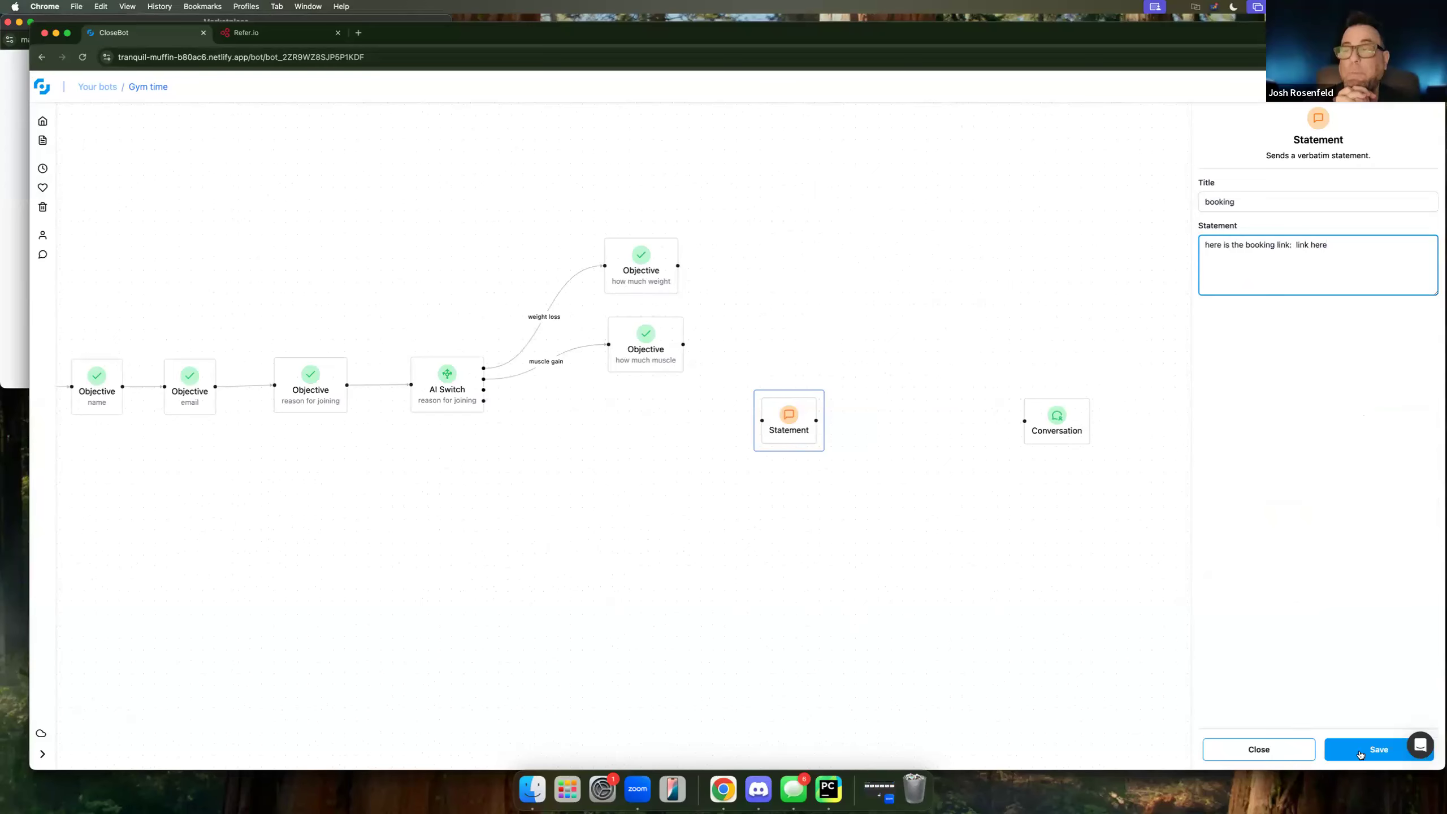
pyautogui.click(1375, 750)
# Route the muscle objective, cardio branch and last AI Switch branch into 'booking', then save.
pyautogui.moveTo(679, 274); pyautogui.dragTo(763, 421)
pyautogui.moveTo(684, 345); pyautogui.dragTo(762, 421)
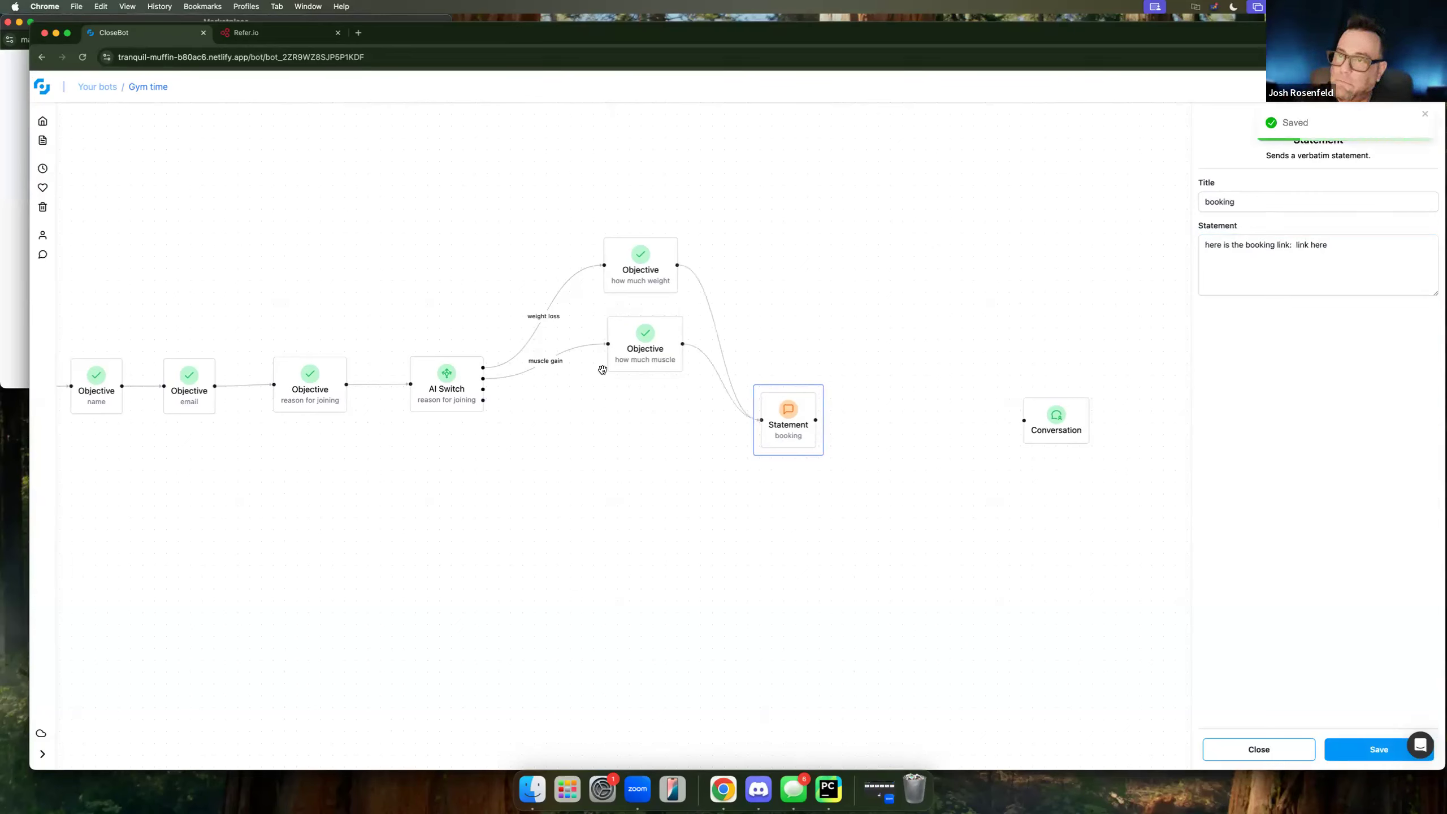
pyautogui.moveTo(483, 390); pyautogui.dragTo(762, 420)
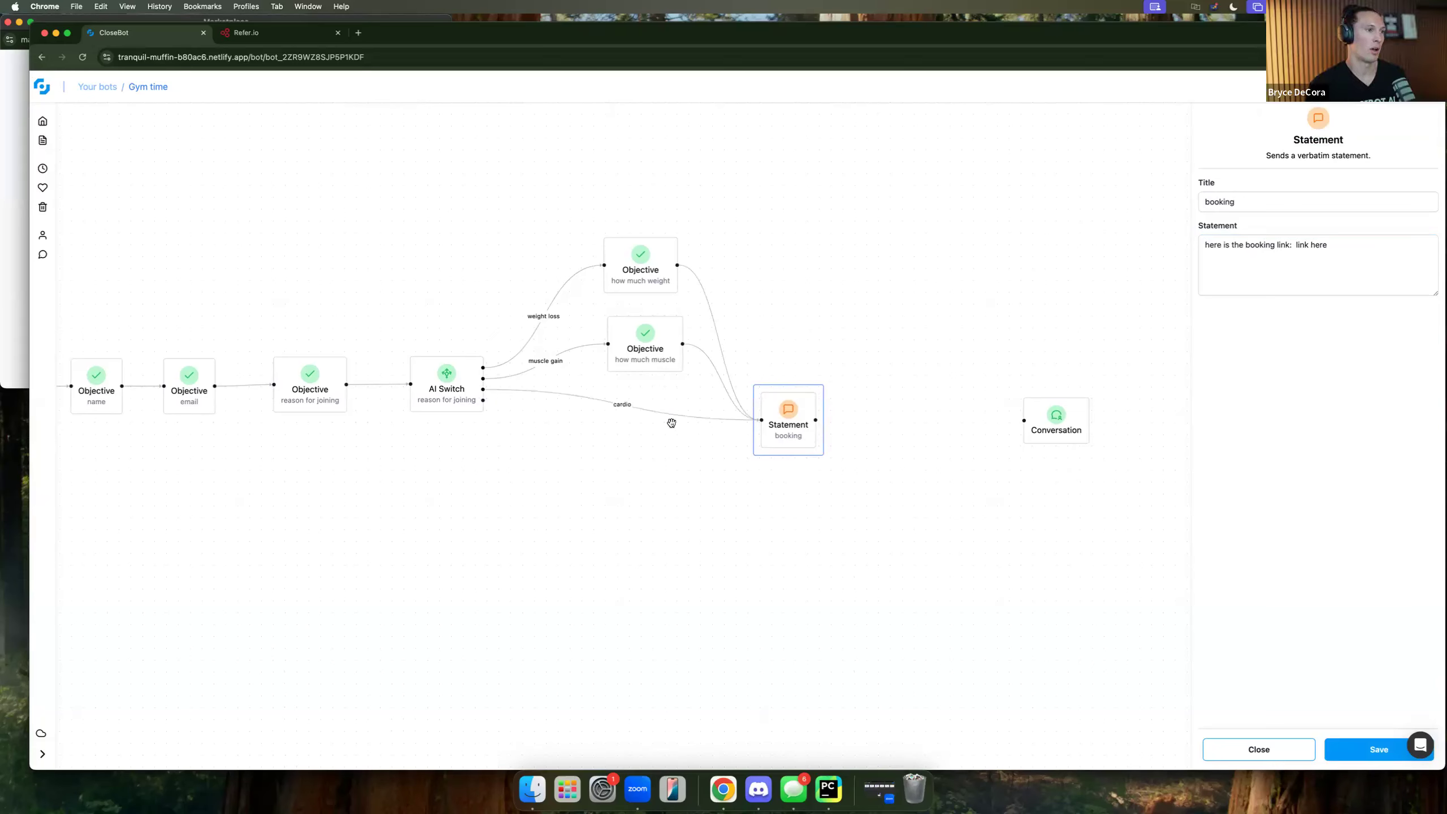
pyautogui.moveTo(672, 422); pyautogui.dragTo(931, 400)
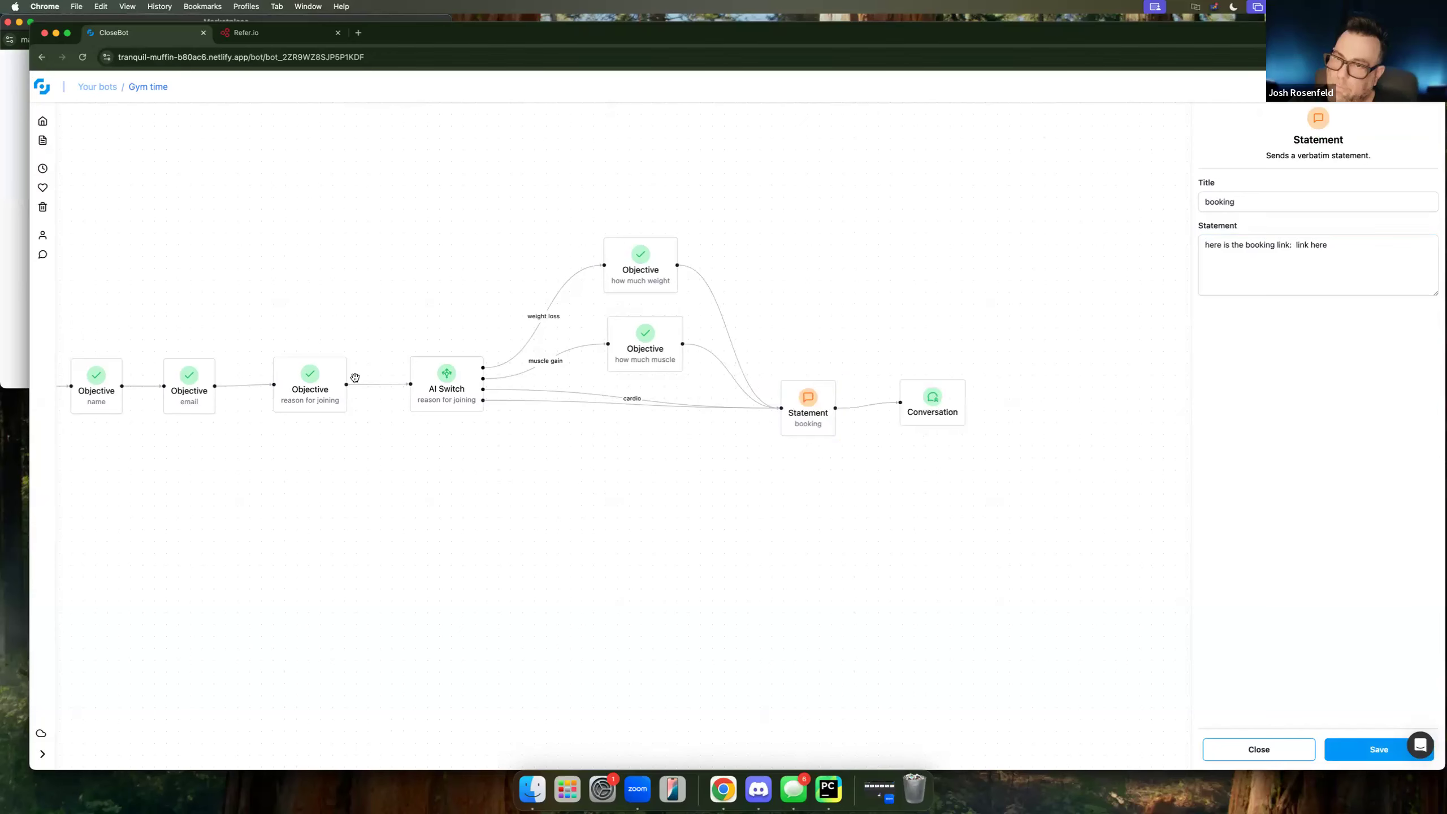
pyautogui.moveTo(516, 540); pyautogui.dragTo(658, 494)
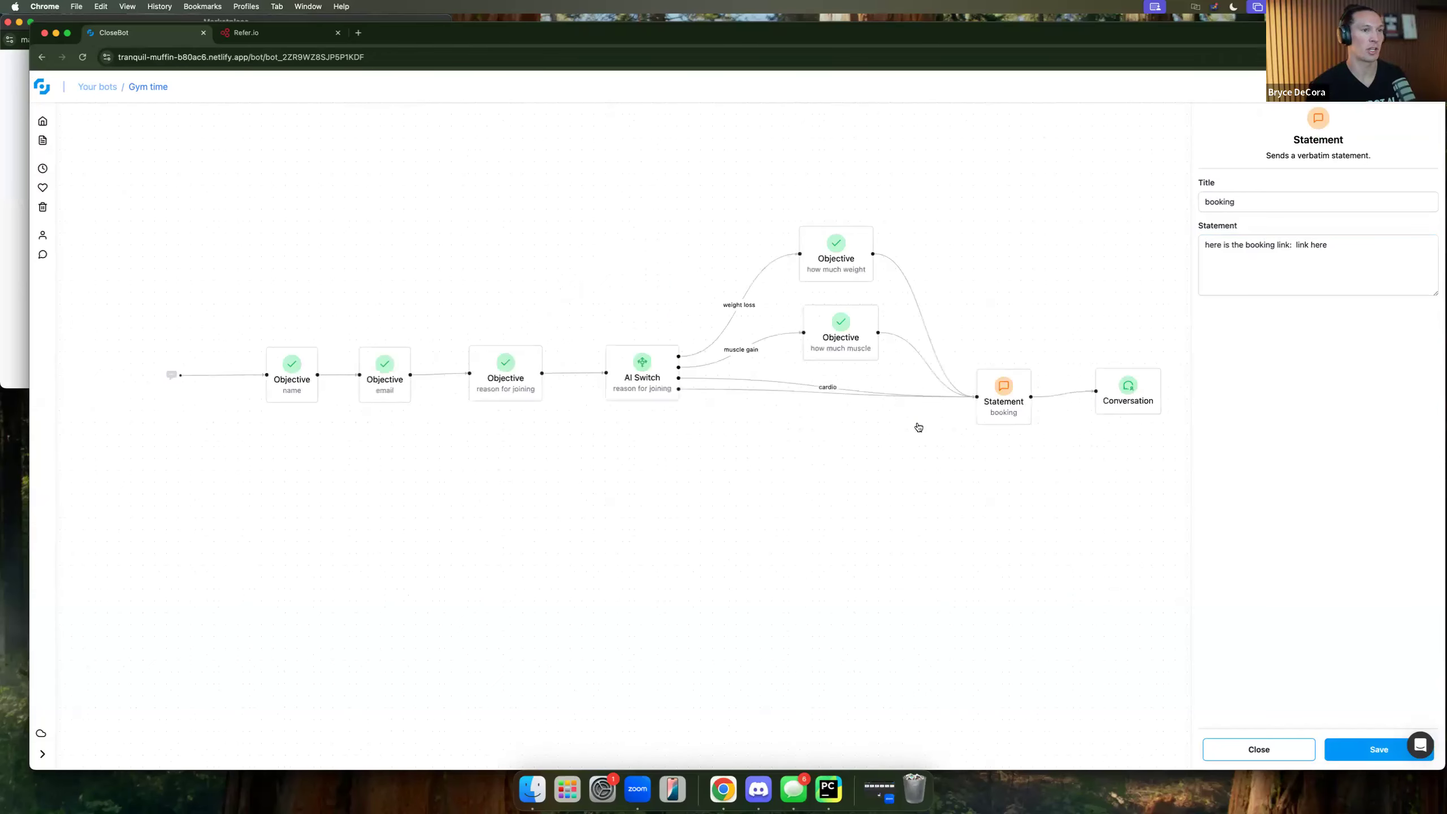
pyautogui.click(942, 410)
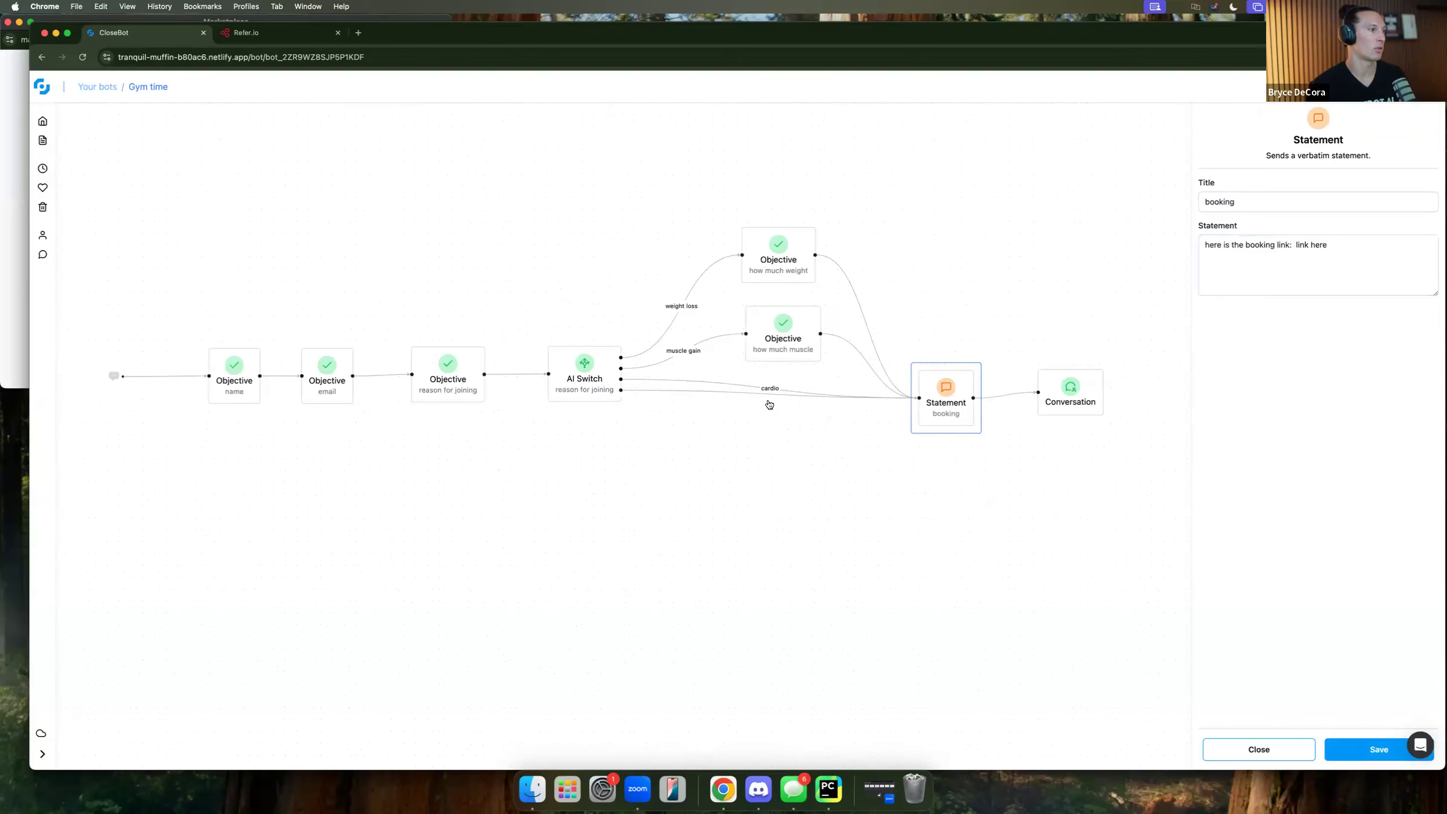
pyautogui.click(1368, 749)
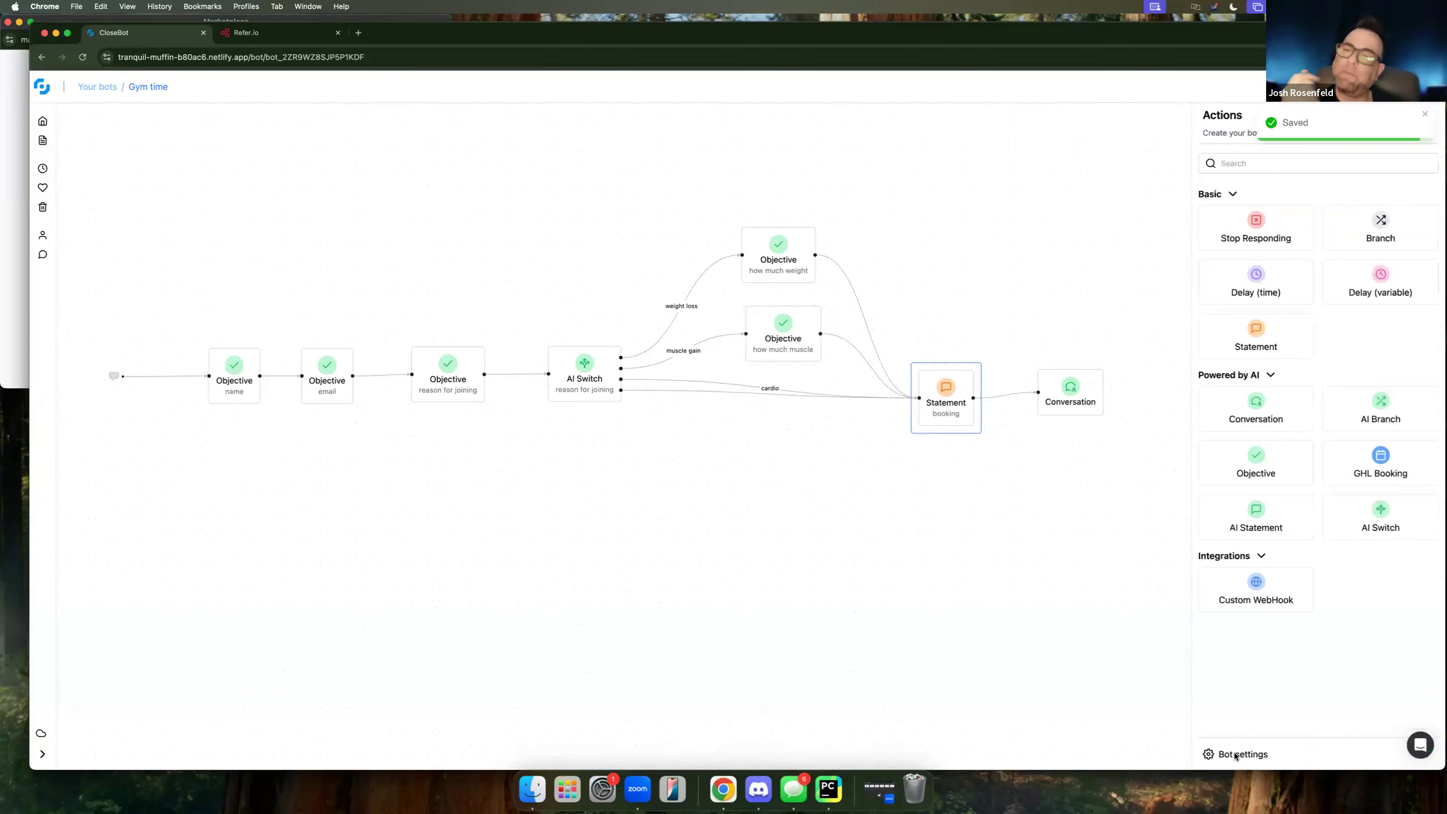
# Connect the available persona to the bot, leaving automatic bot shut off disabled.
pyautogui.click(1234, 755)
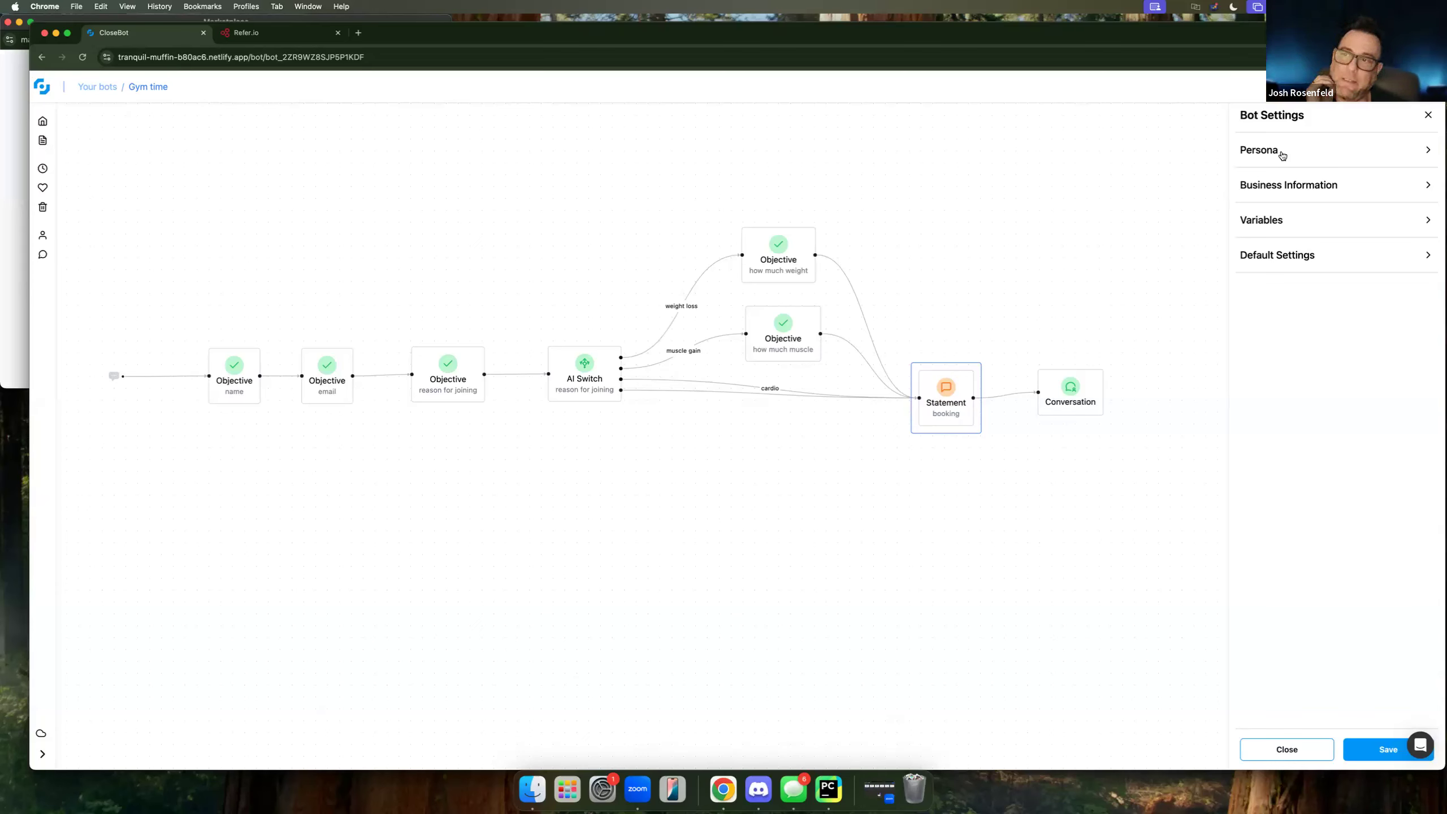
pyautogui.click(1281, 150)
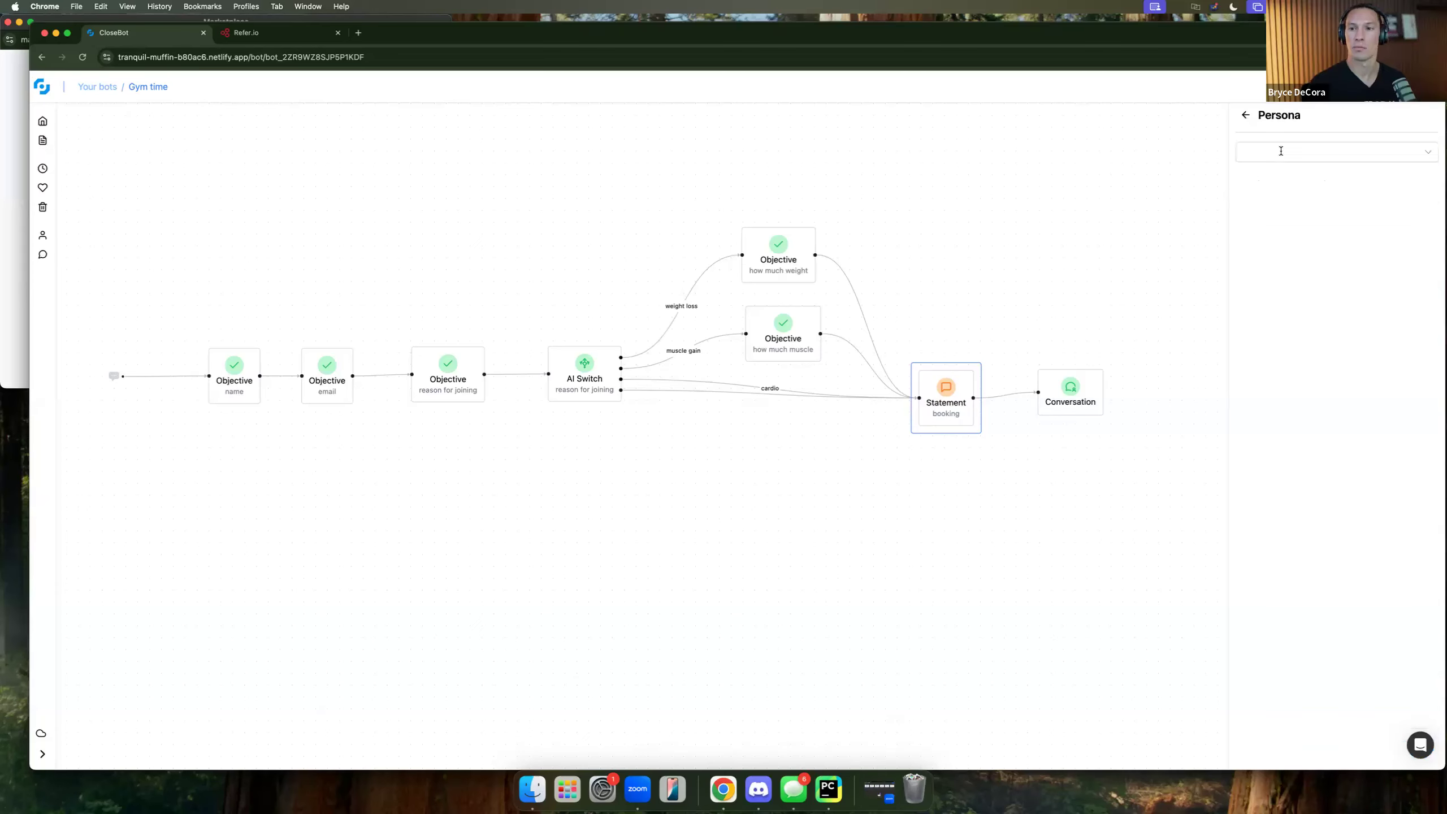
pyautogui.click(1426, 155)
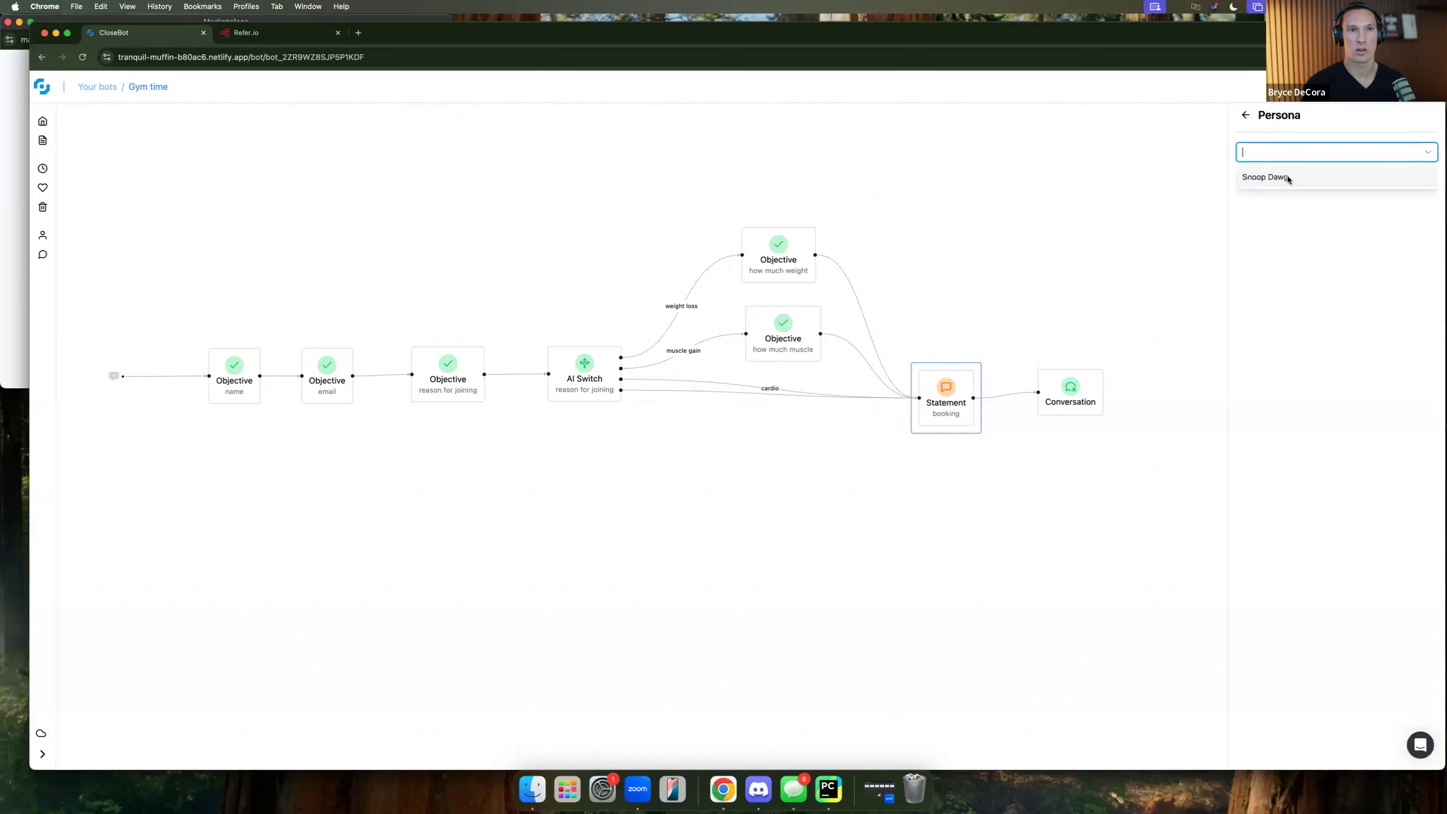
pyautogui.click(1277, 178)
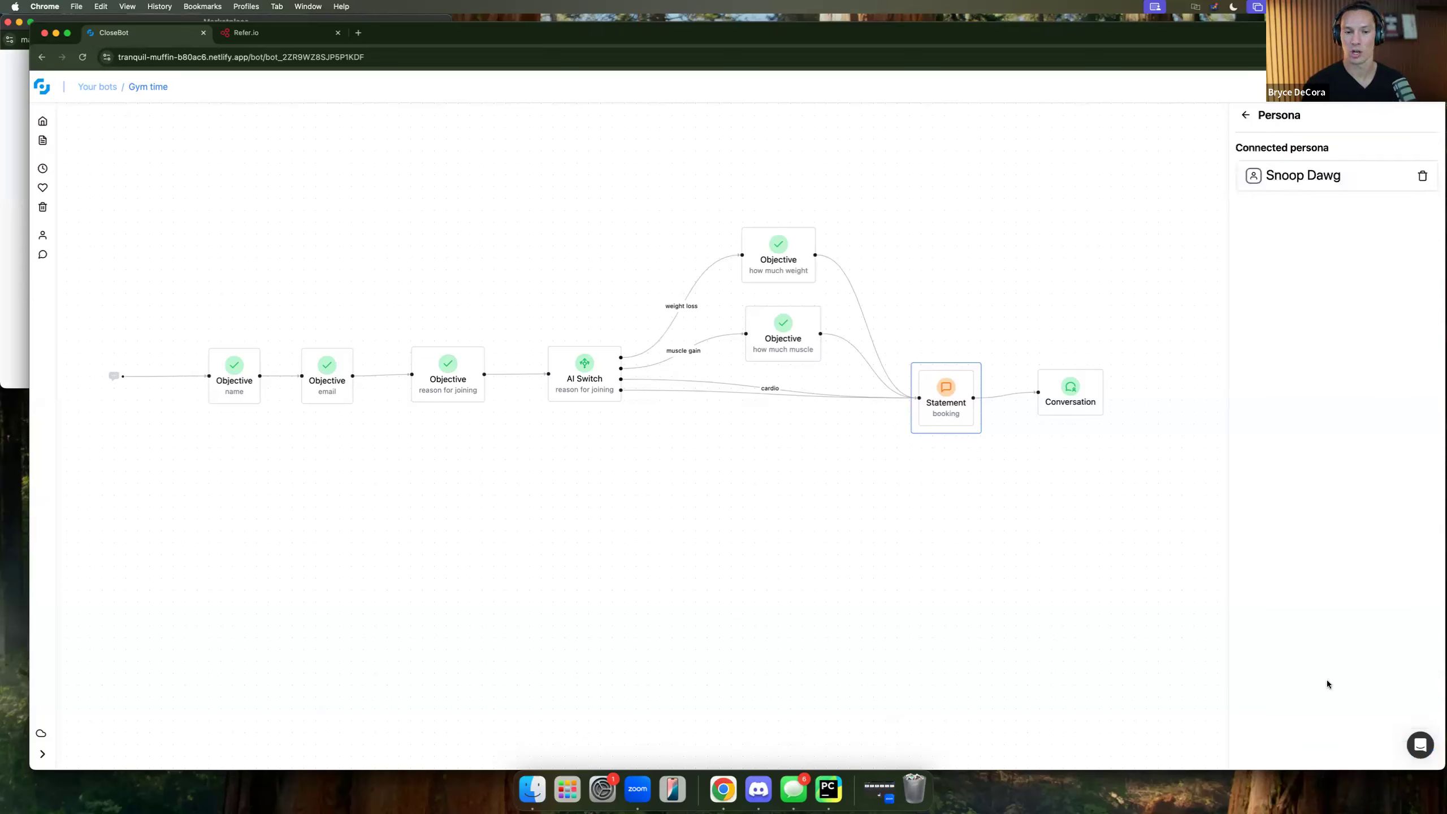
pyautogui.click(1246, 116)
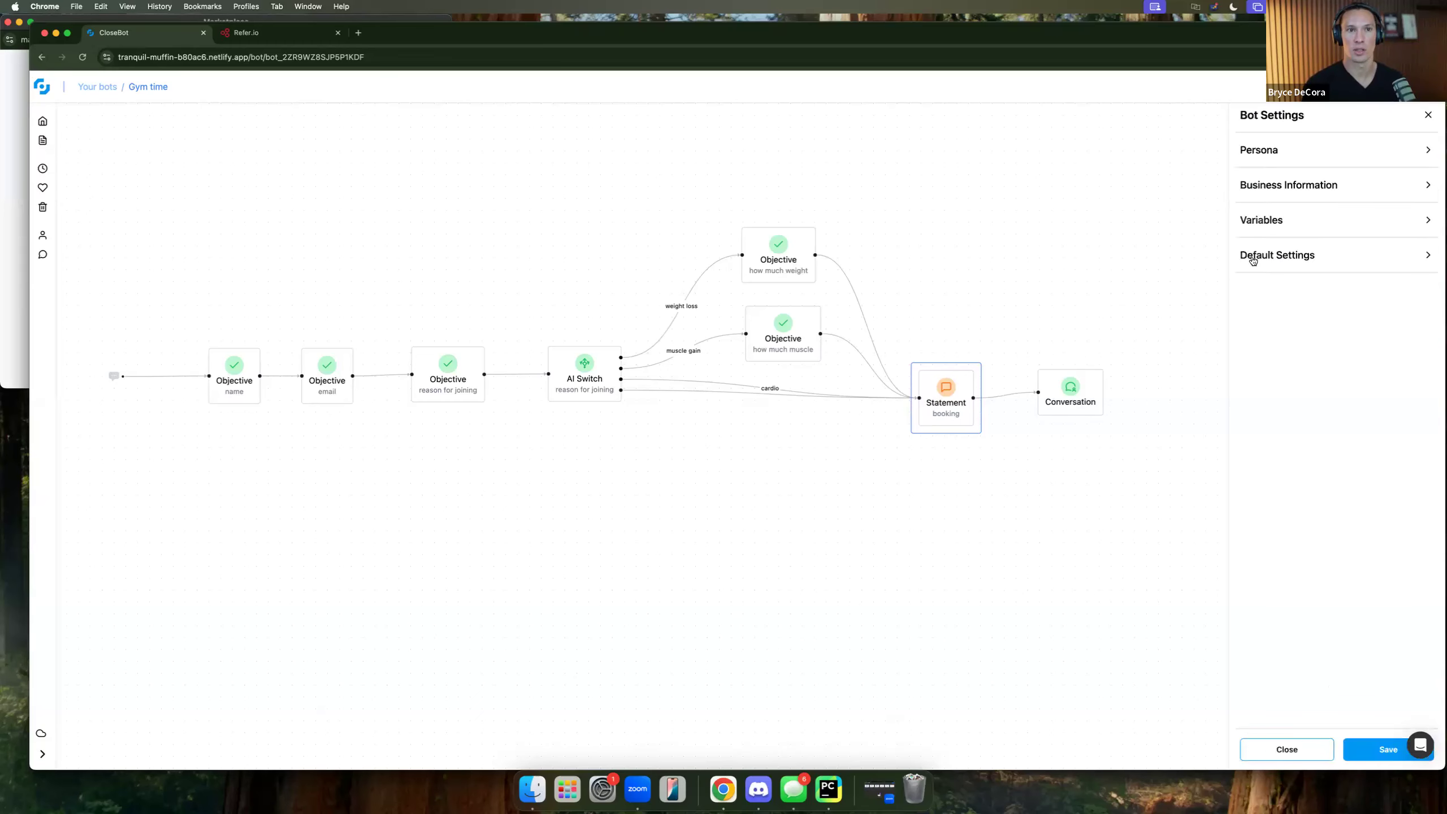
pyautogui.click(1304, 257)
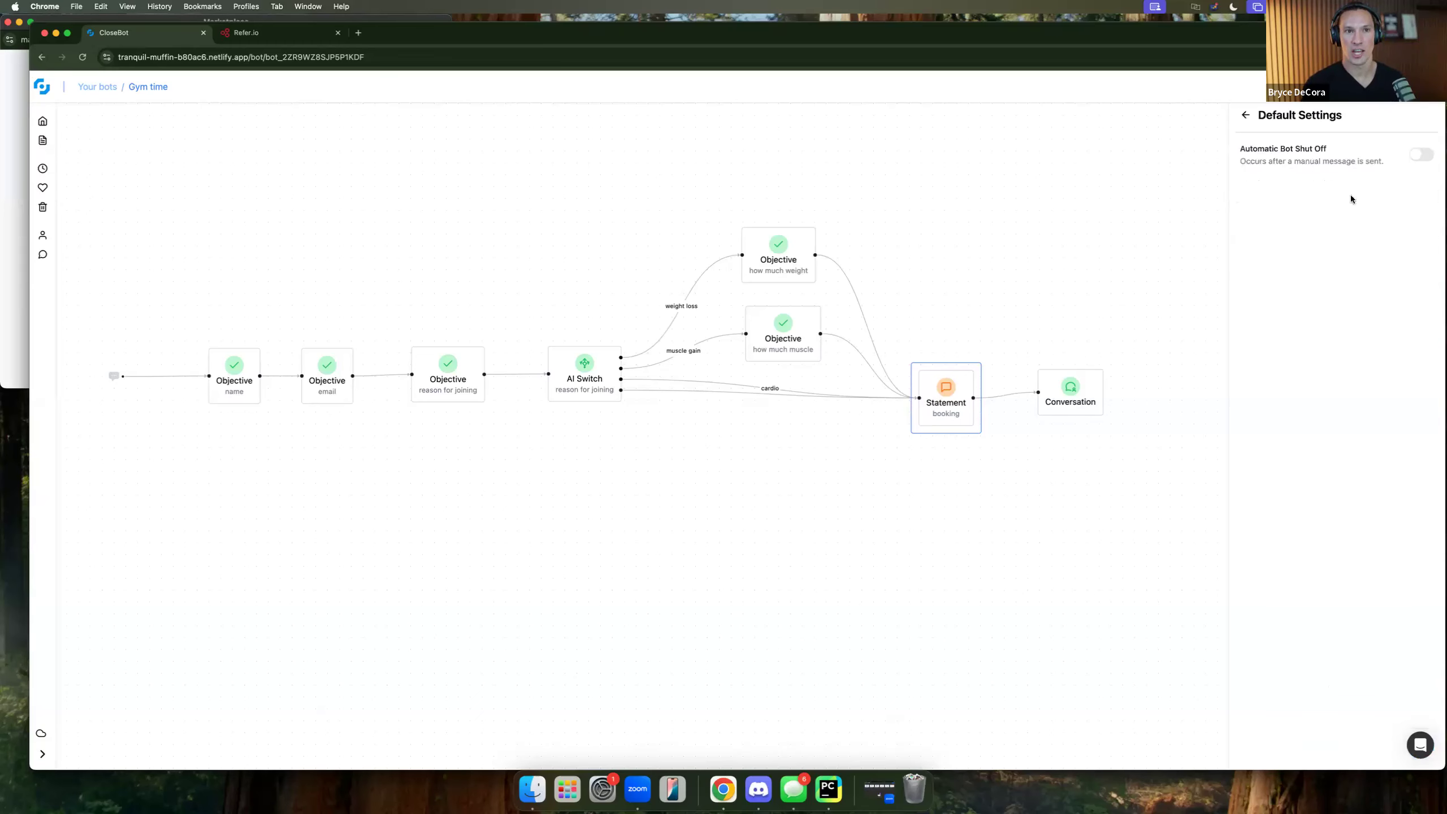
pyautogui.click(1419, 159)
pyautogui.click(1419, 158)
pyautogui.click(1246, 116)
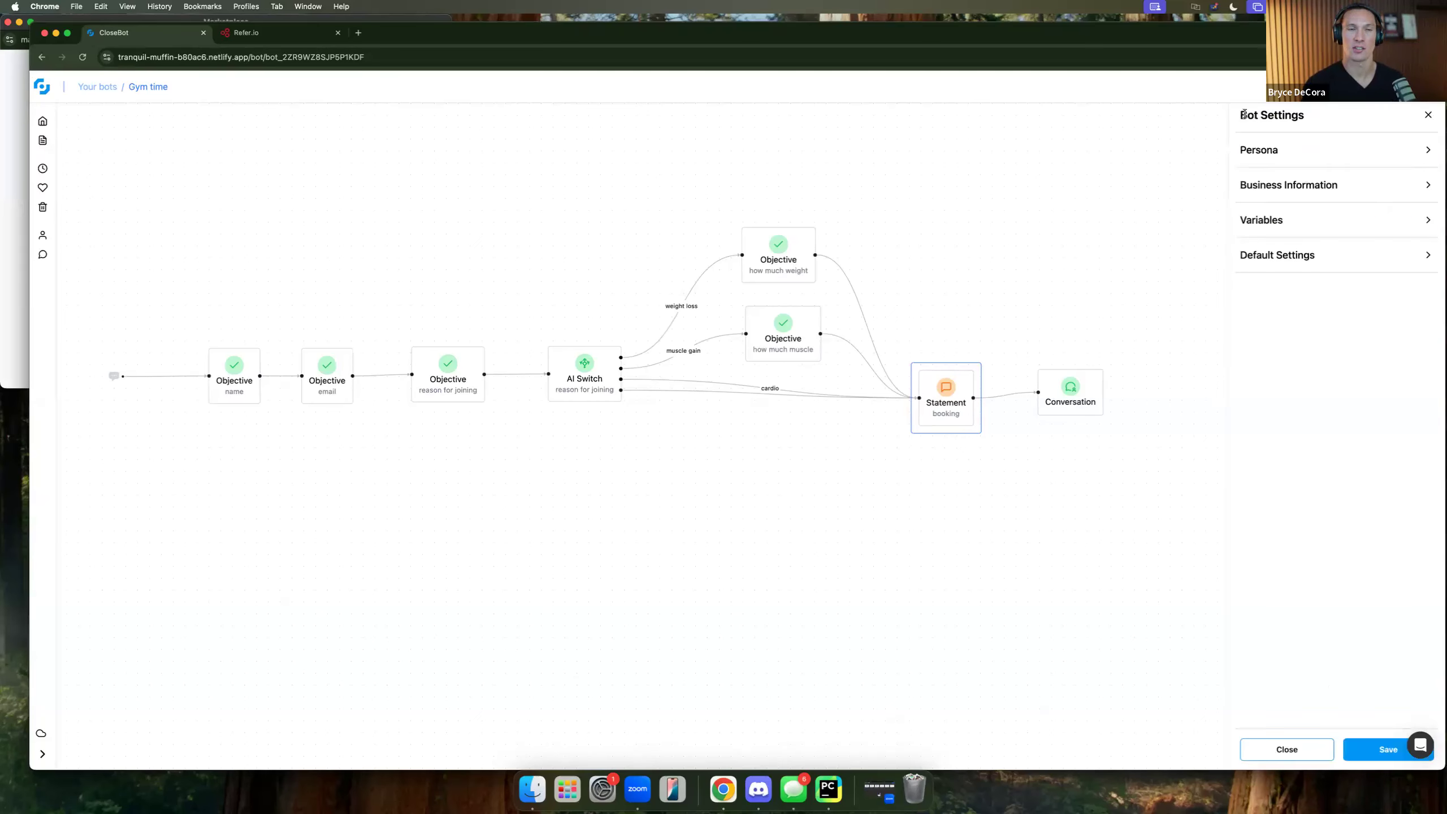
# Note in Business Information that leads come from the website chat for Big Muscles Gym, save, and publish.
pyautogui.click(1310, 179)
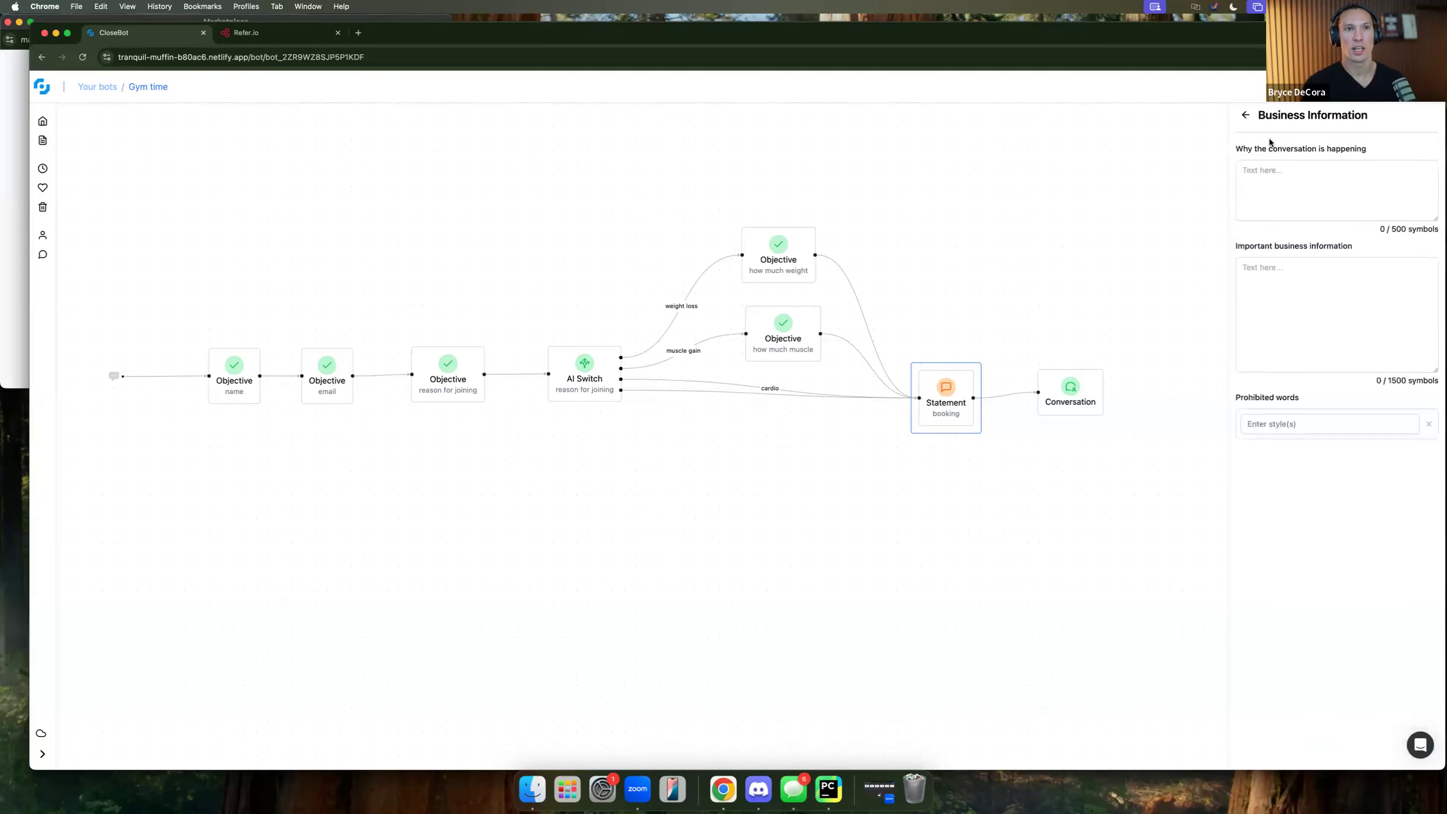
pyautogui.click(1307, 173)
pyautogui.write('Person came in from our webs')
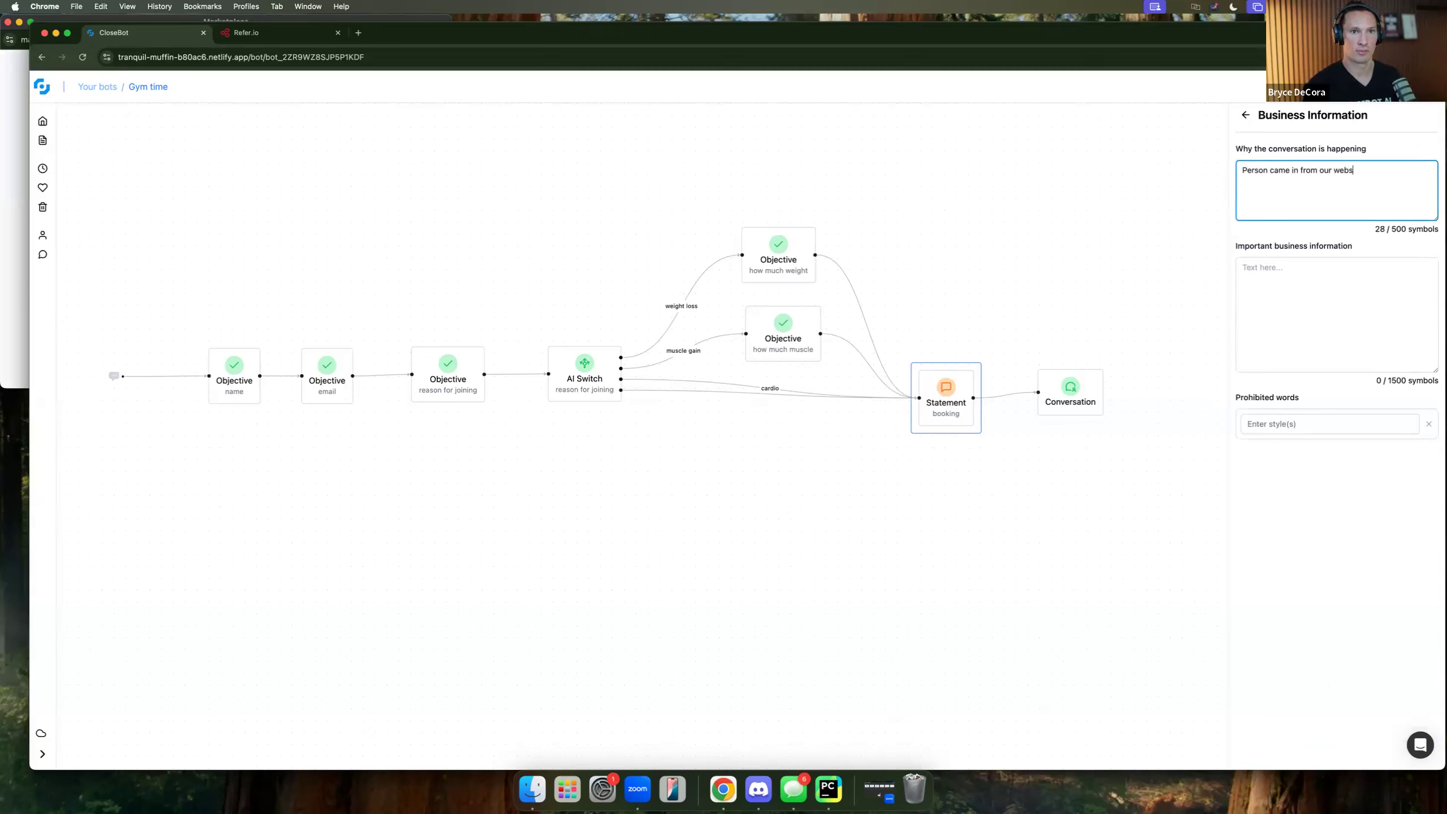
pyautogui.write('ite chat')
pyautogui.press('Tab')
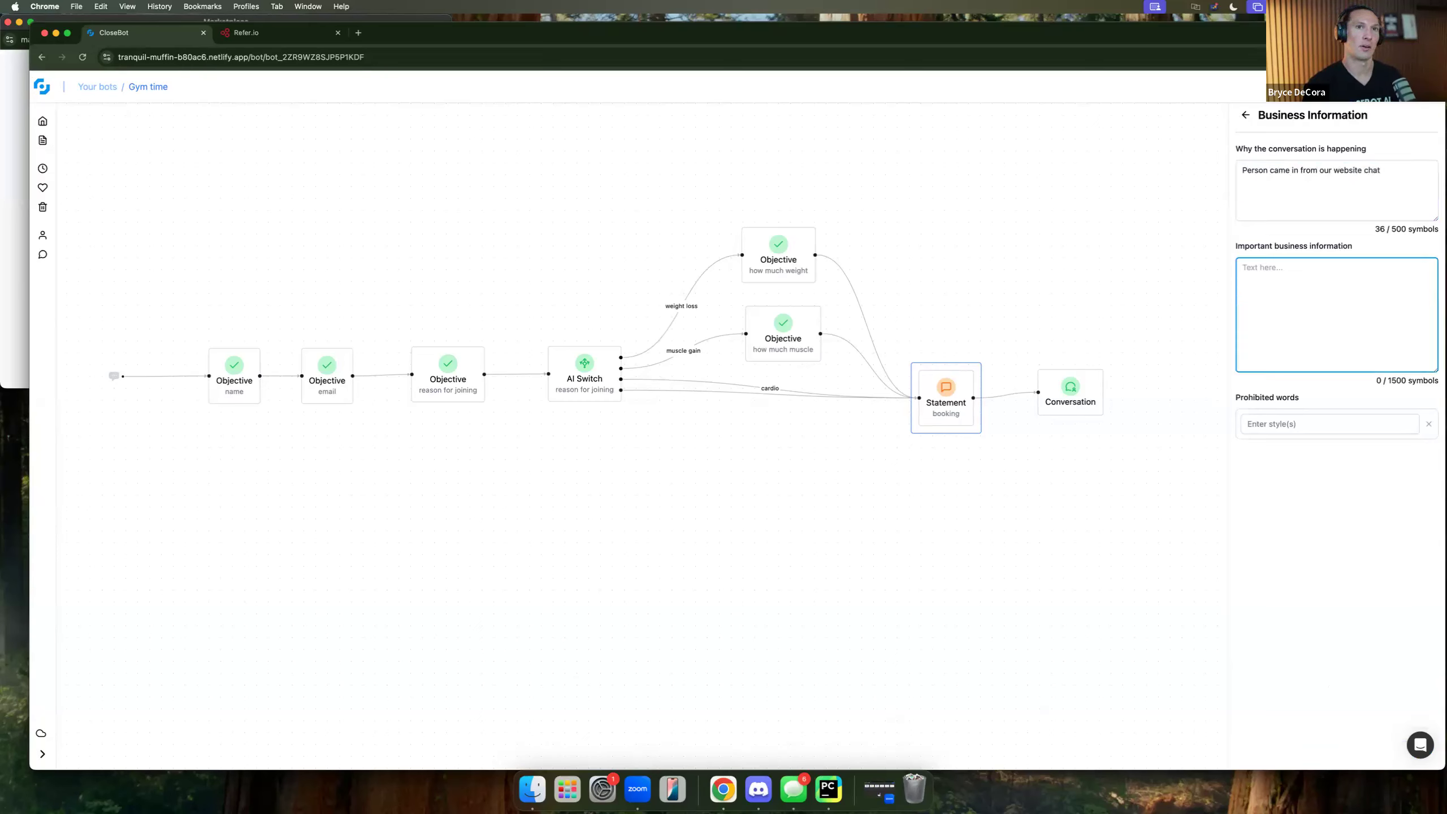
pyautogui.write('This is for Big Musc')
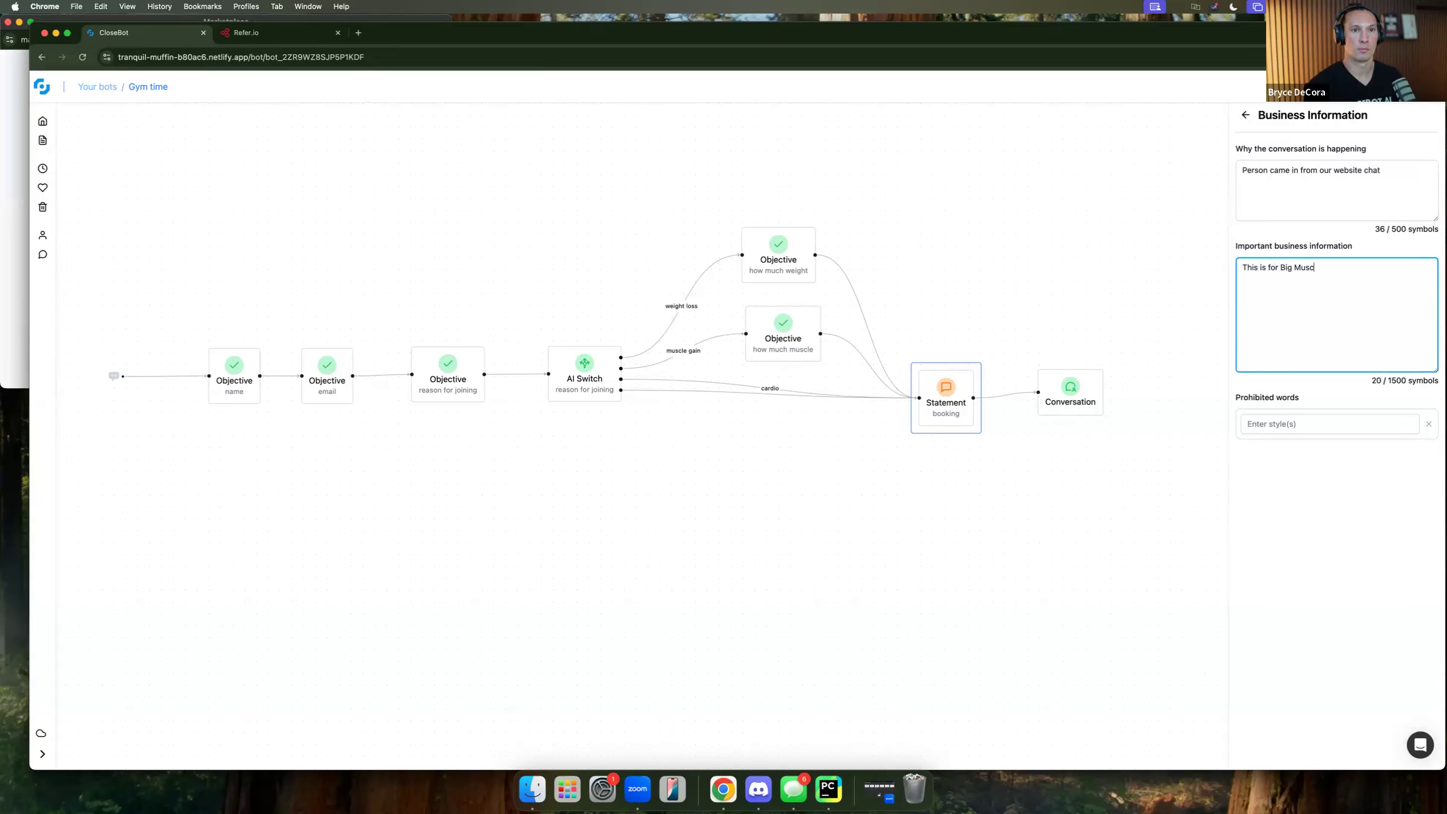
pyautogui.write('ym')
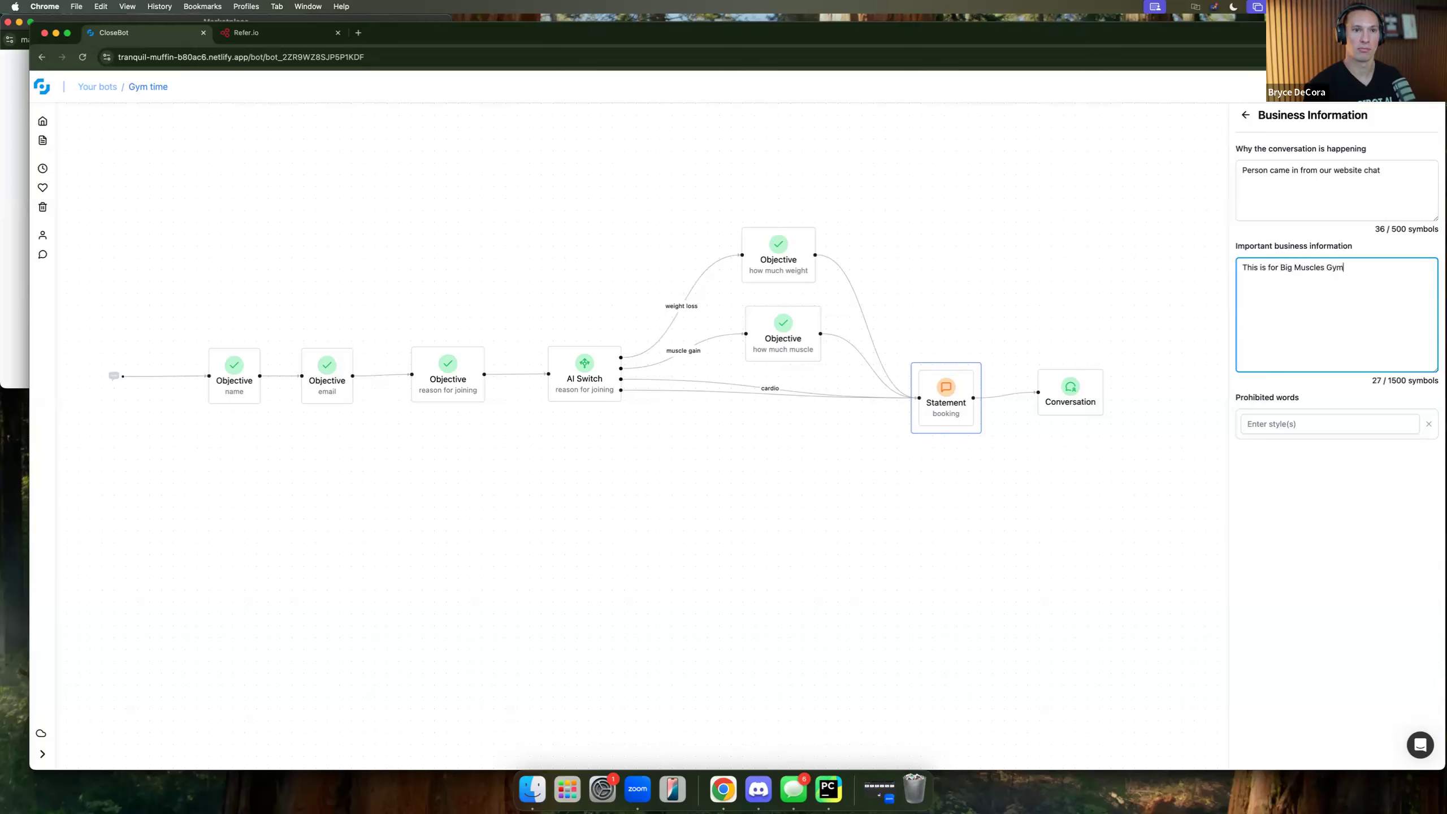
pyautogui.click(1415, 670)
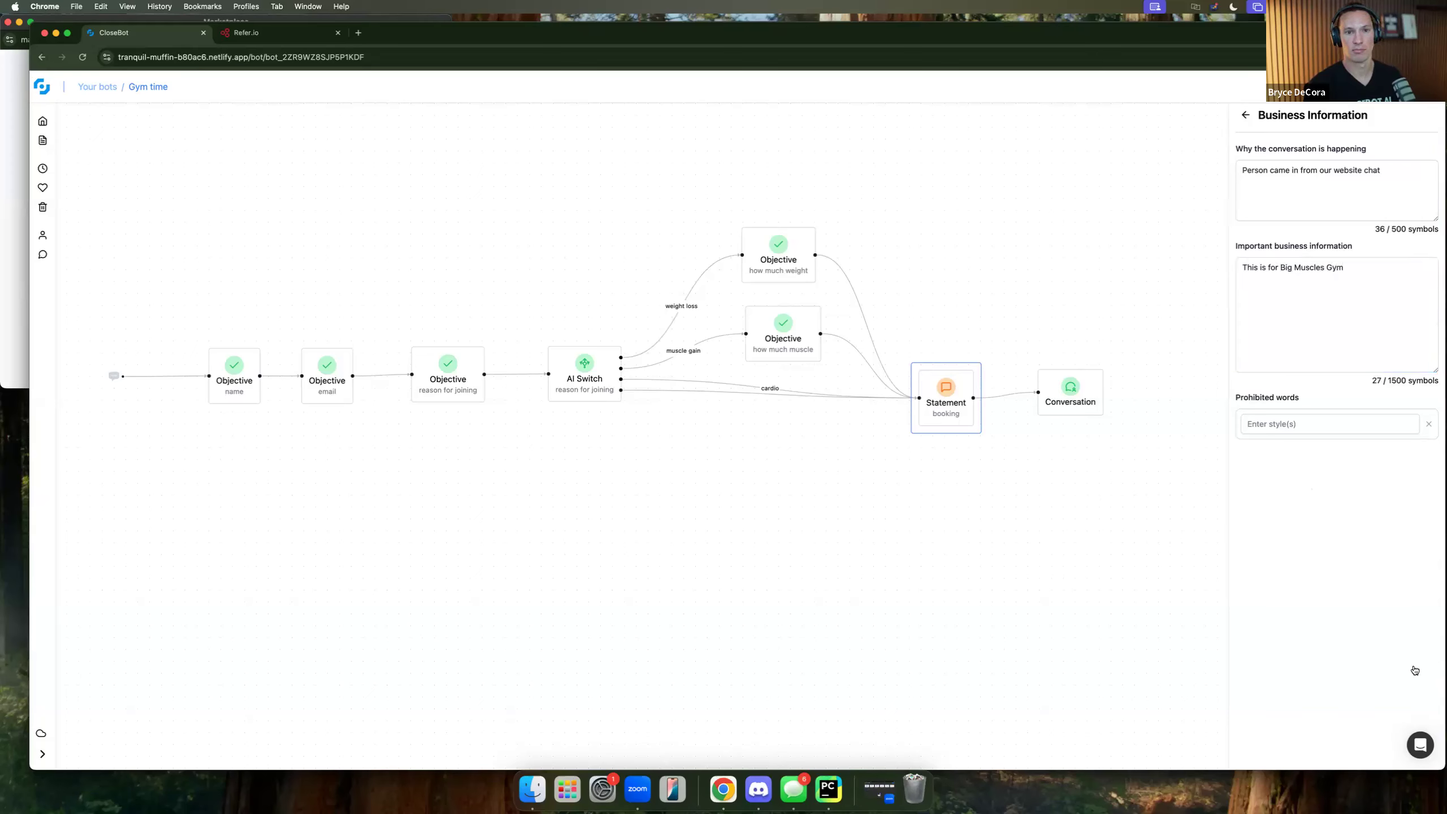
pyautogui.click(1246, 114)
pyautogui.click(1370, 749)
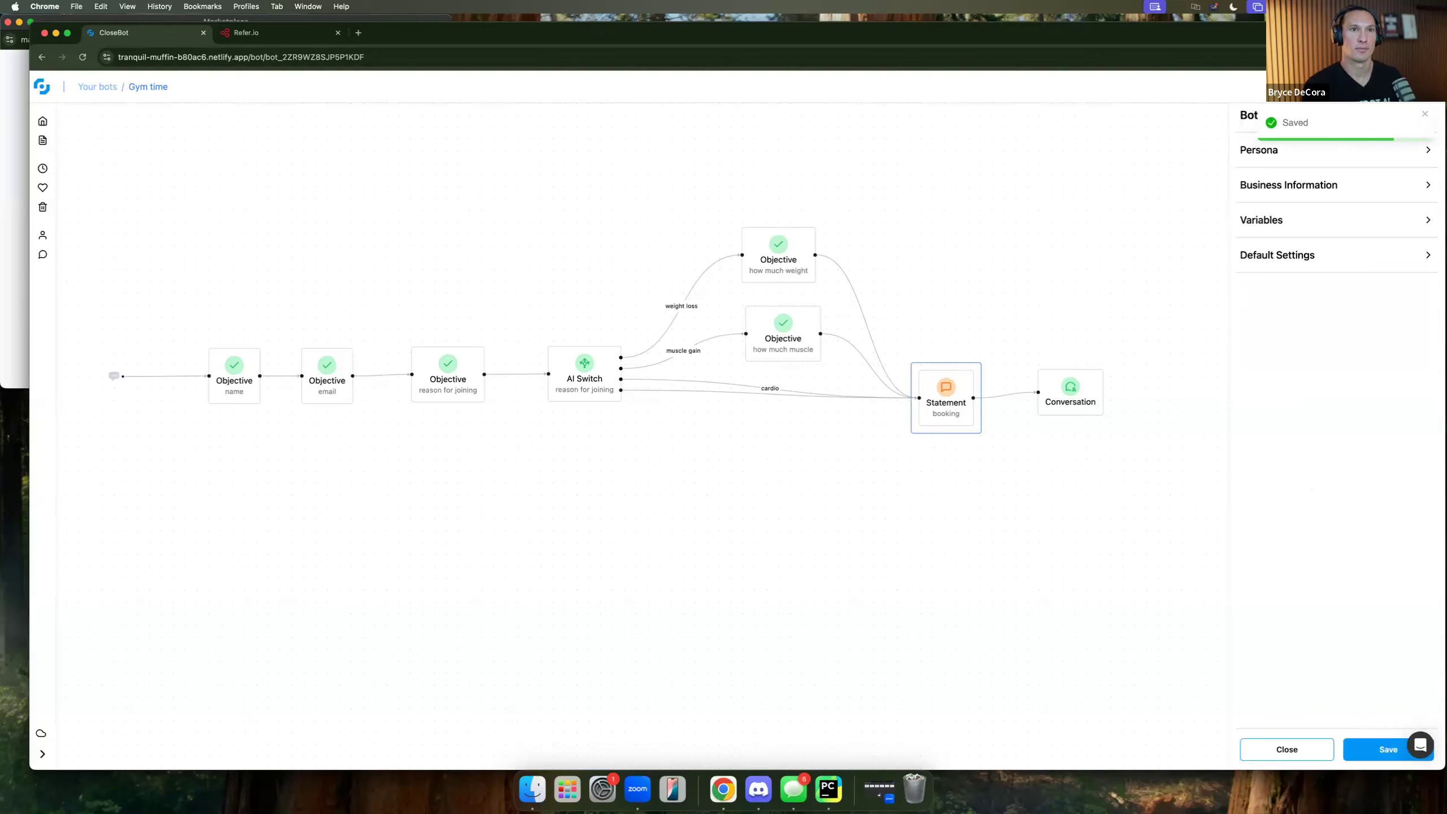
pyautogui.click(1262, 94)
# Confirm publishing Gym time, start a new test session, and send 'hey' to the bot.
pyautogui.click(830, 140)
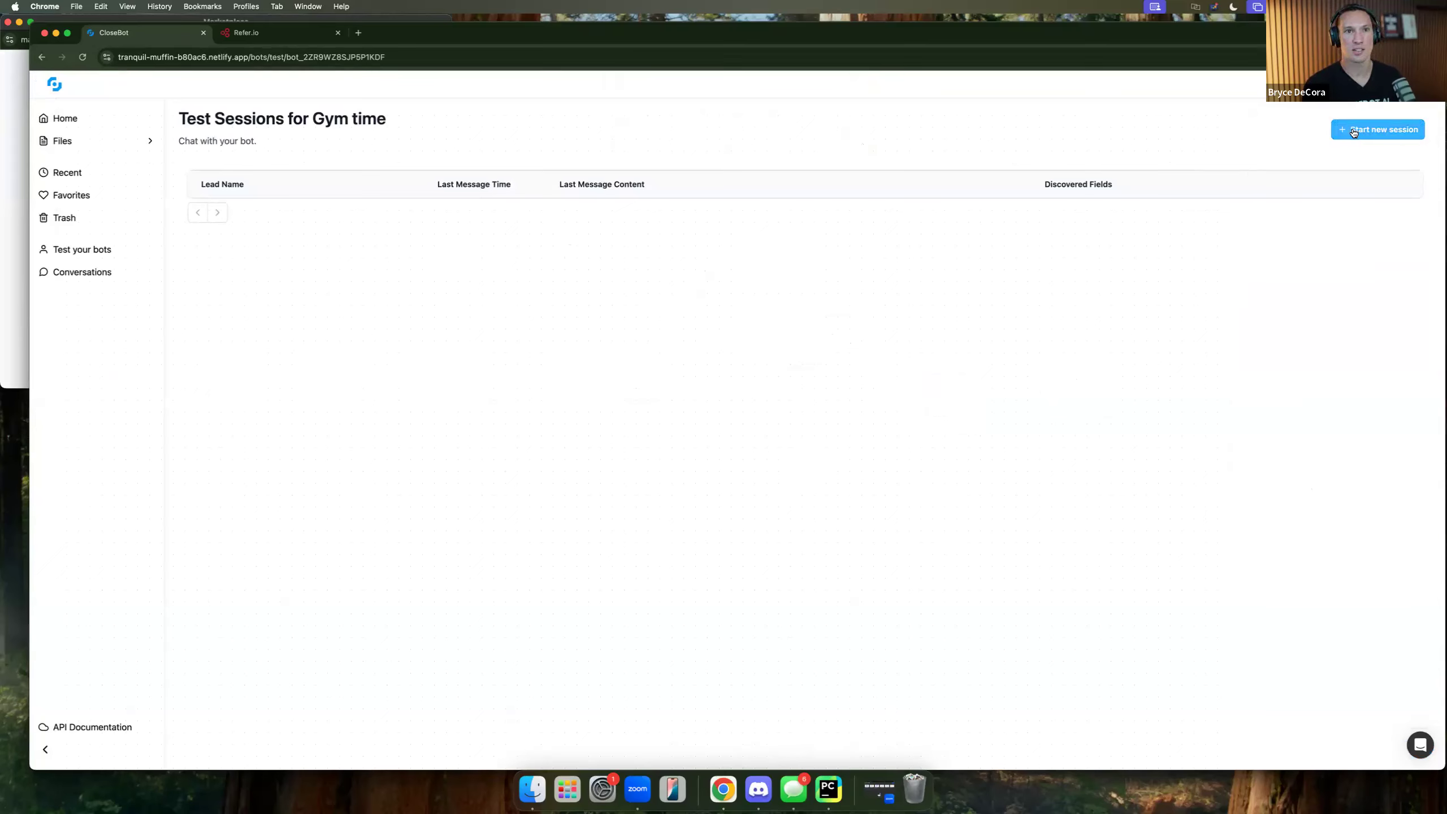
pyautogui.click(1352, 132)
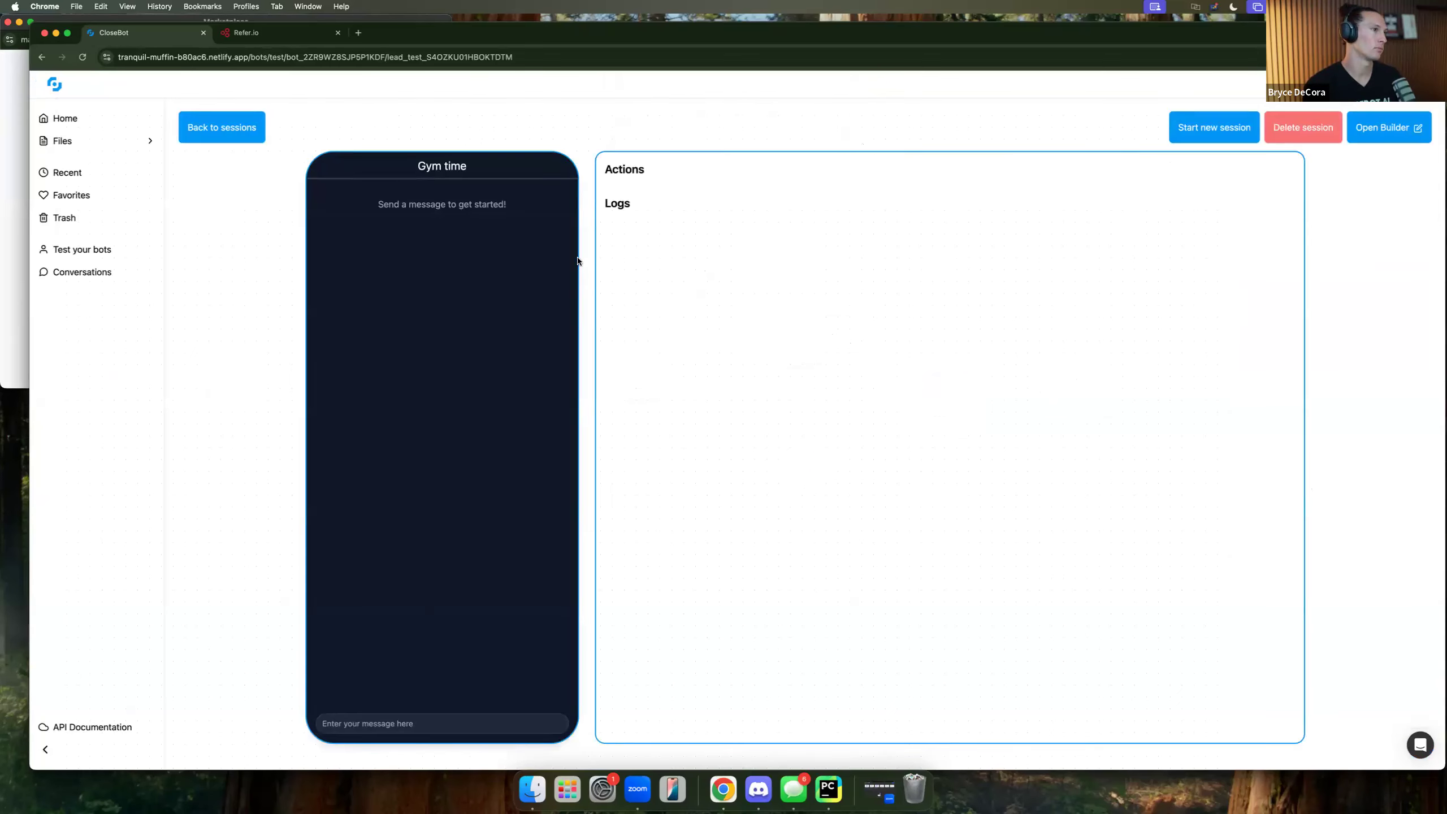
pyautogui.click(400, 722)
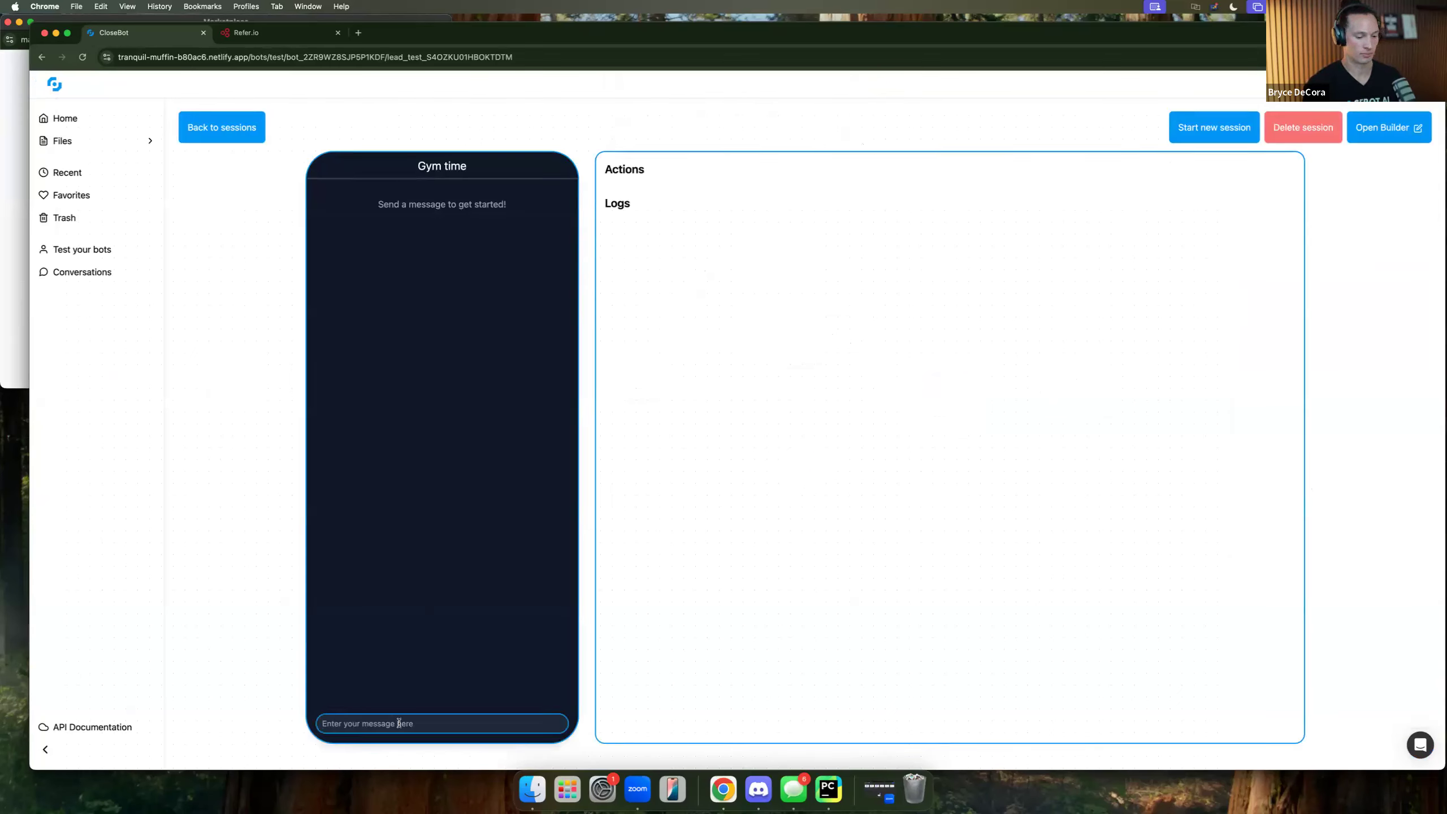
pyautogui.write('hey')
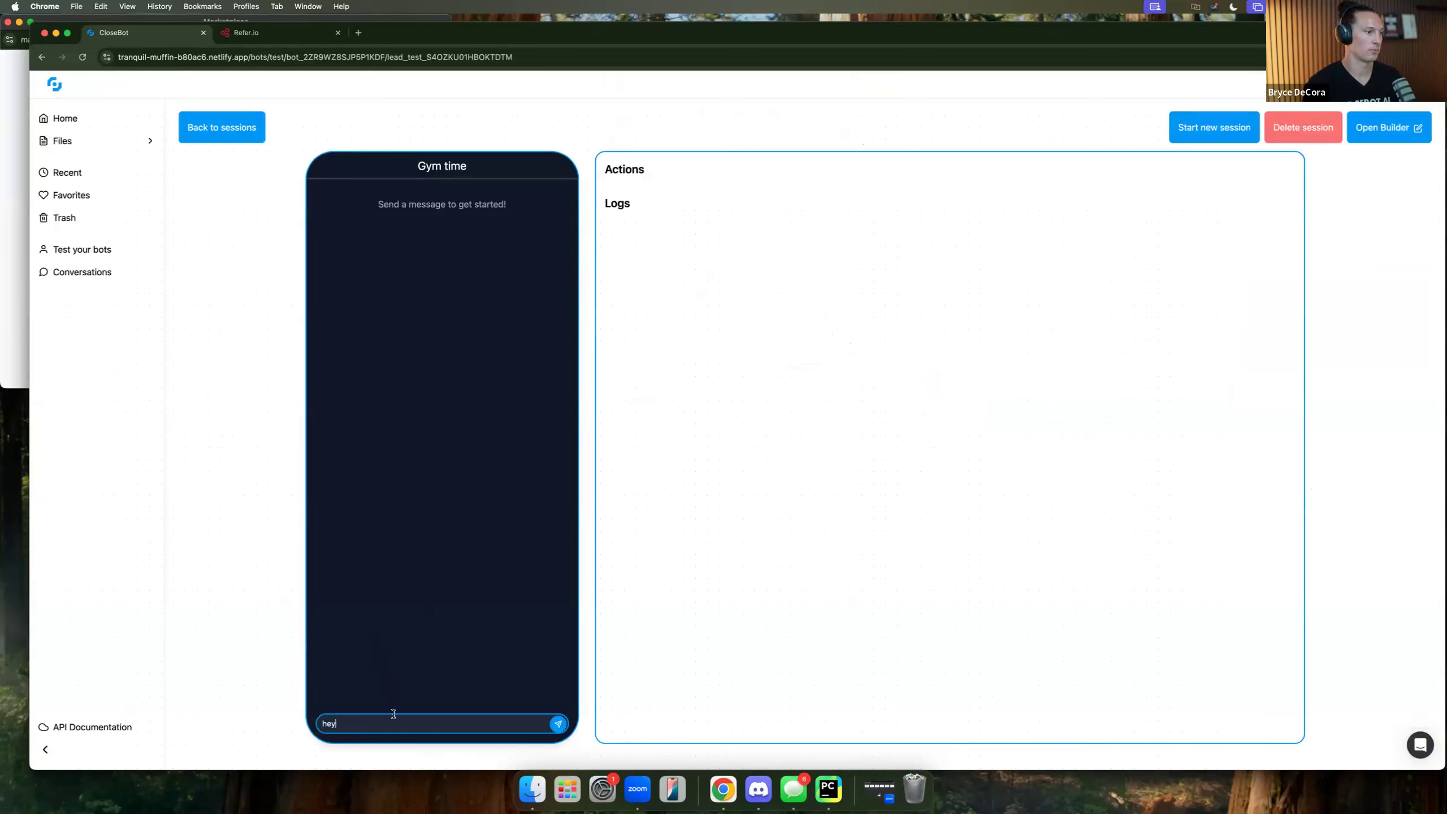
pyautogui.click(559, 724)
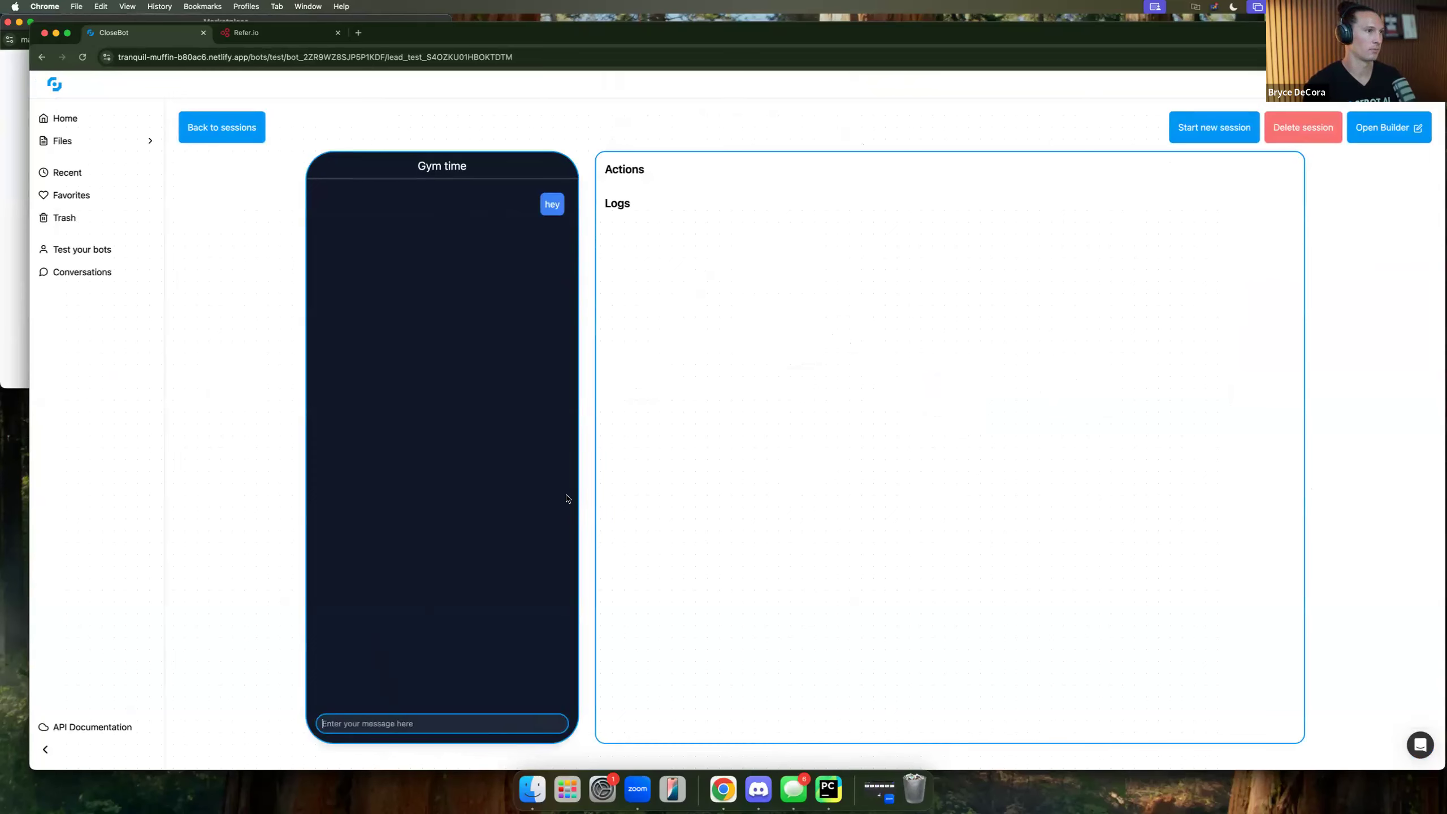
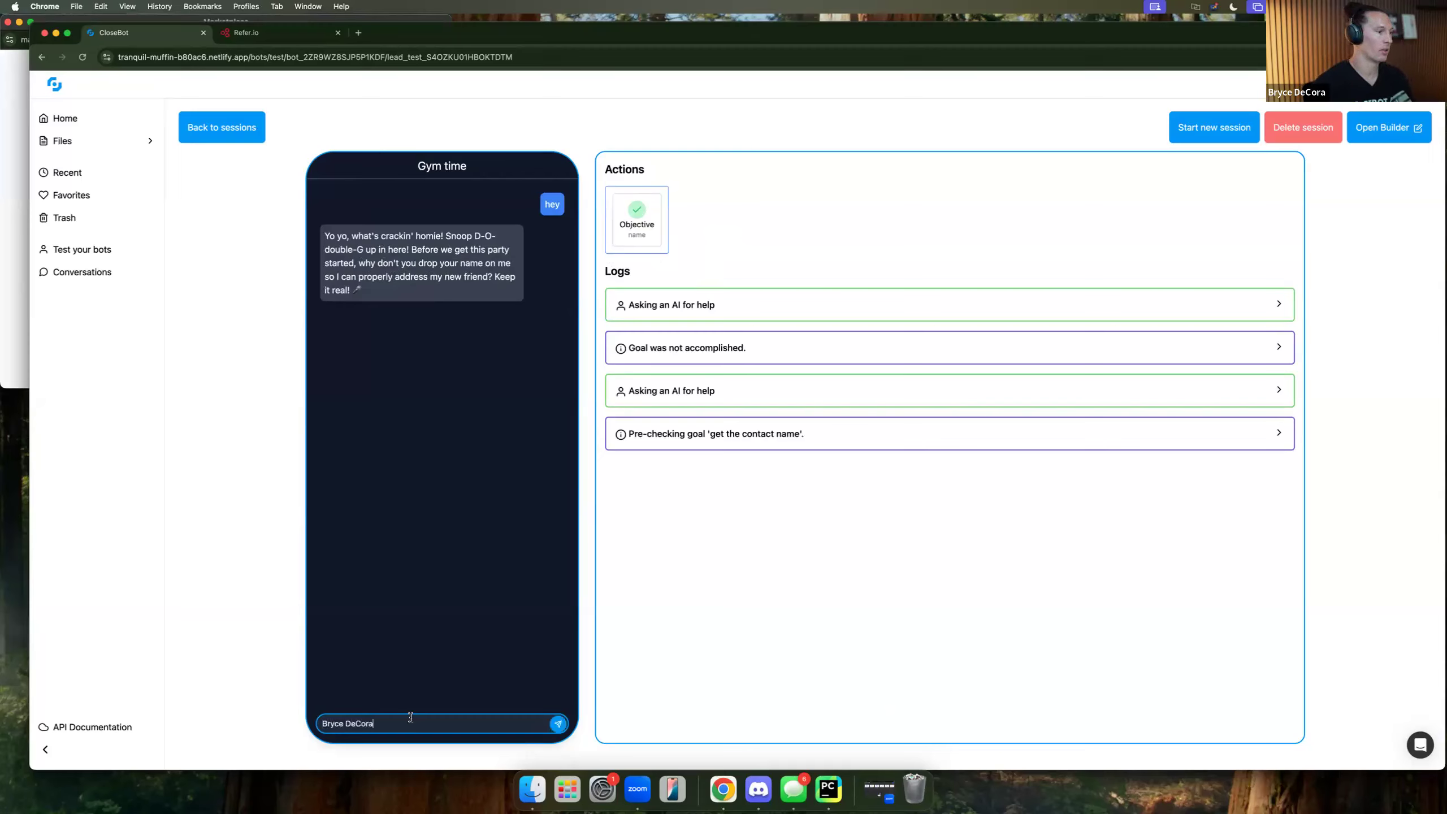
# Reply to the bot with the lead's full name and expand the AI help log.
pyautogui.click(560, 726)
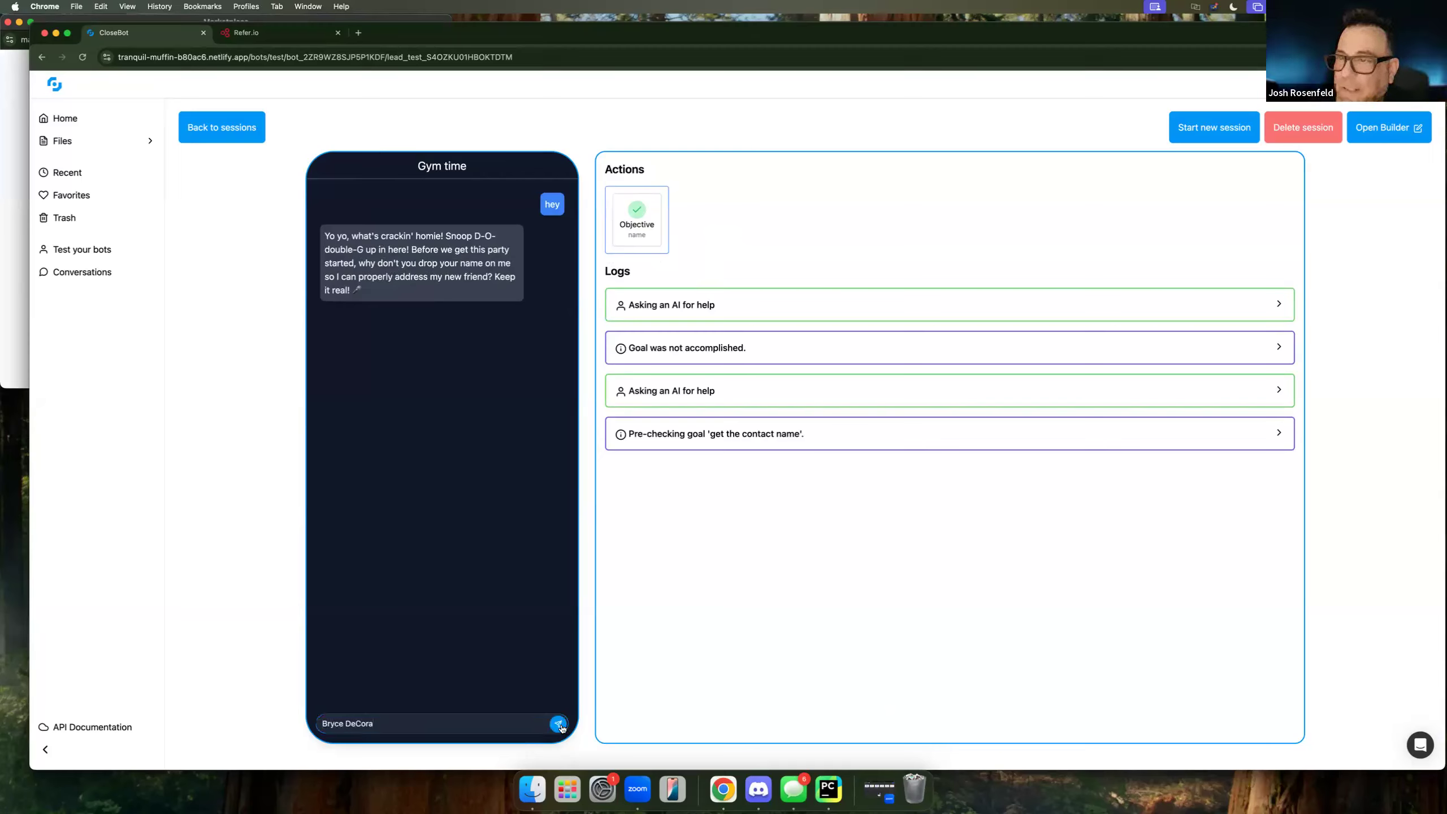
pyautogui.click(696, 314)
pyautogui.scroll(-5, 816, 569)
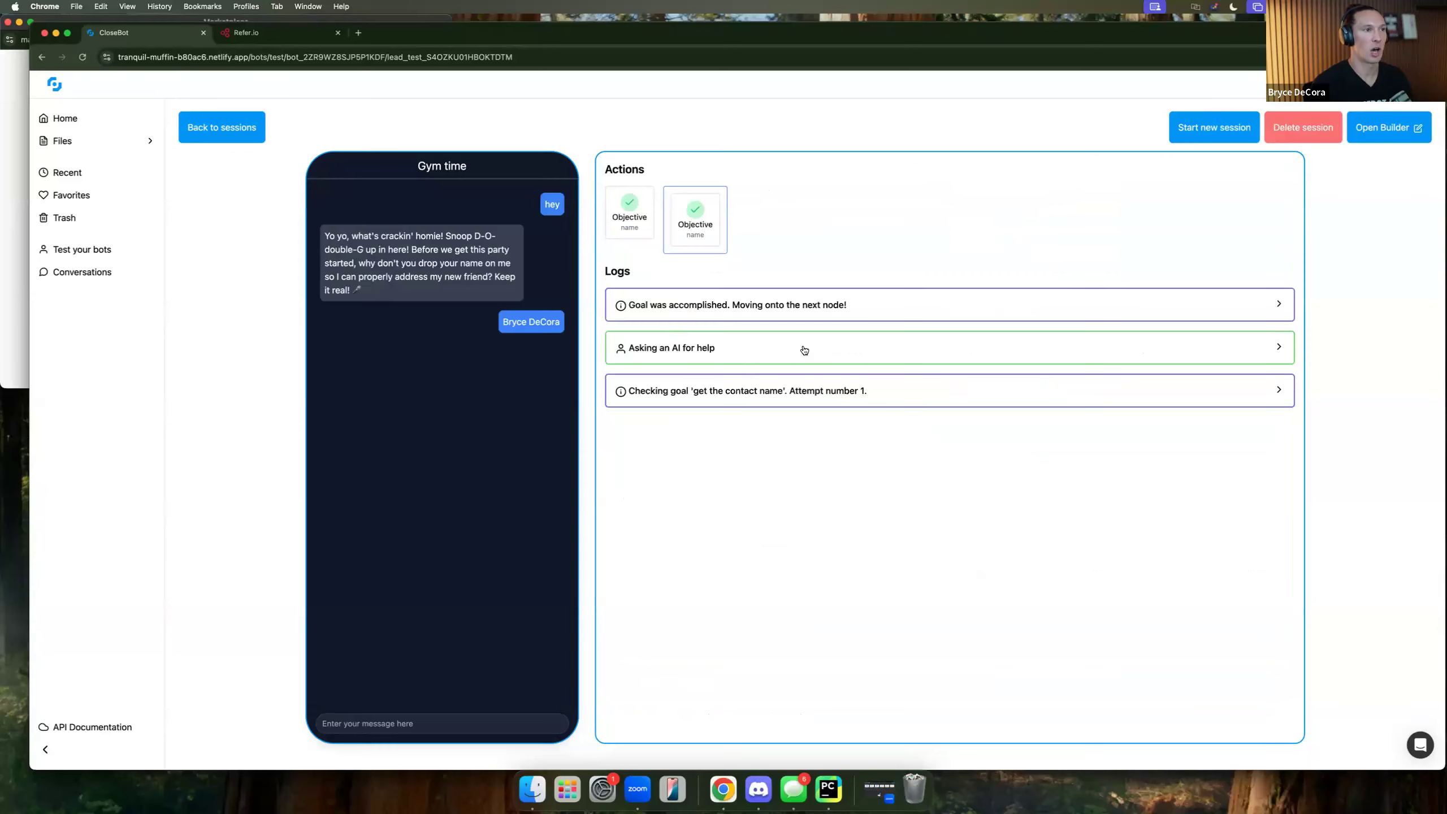
# Compare logs across the name and email objective cards, expanding the AI help details.
pyautogui.click(621, 225)
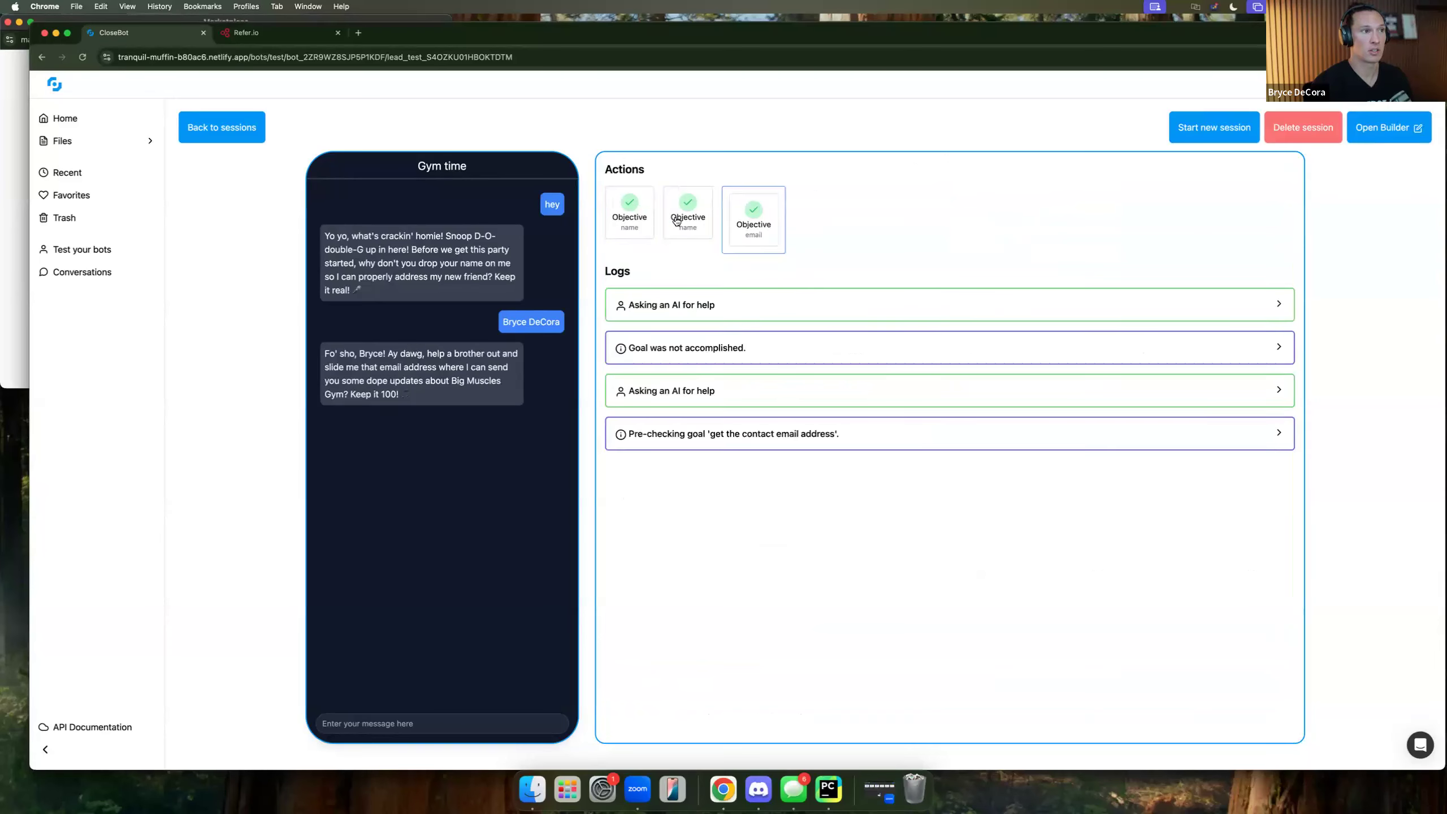
pyautogui.click(704, 218)
pyautogui.click(753, 218)
pyautogui.click(651, 219)
pyautogui.click(685, 220)
pyautogui.click(759, 221)
pyautogui.click(701, 221)
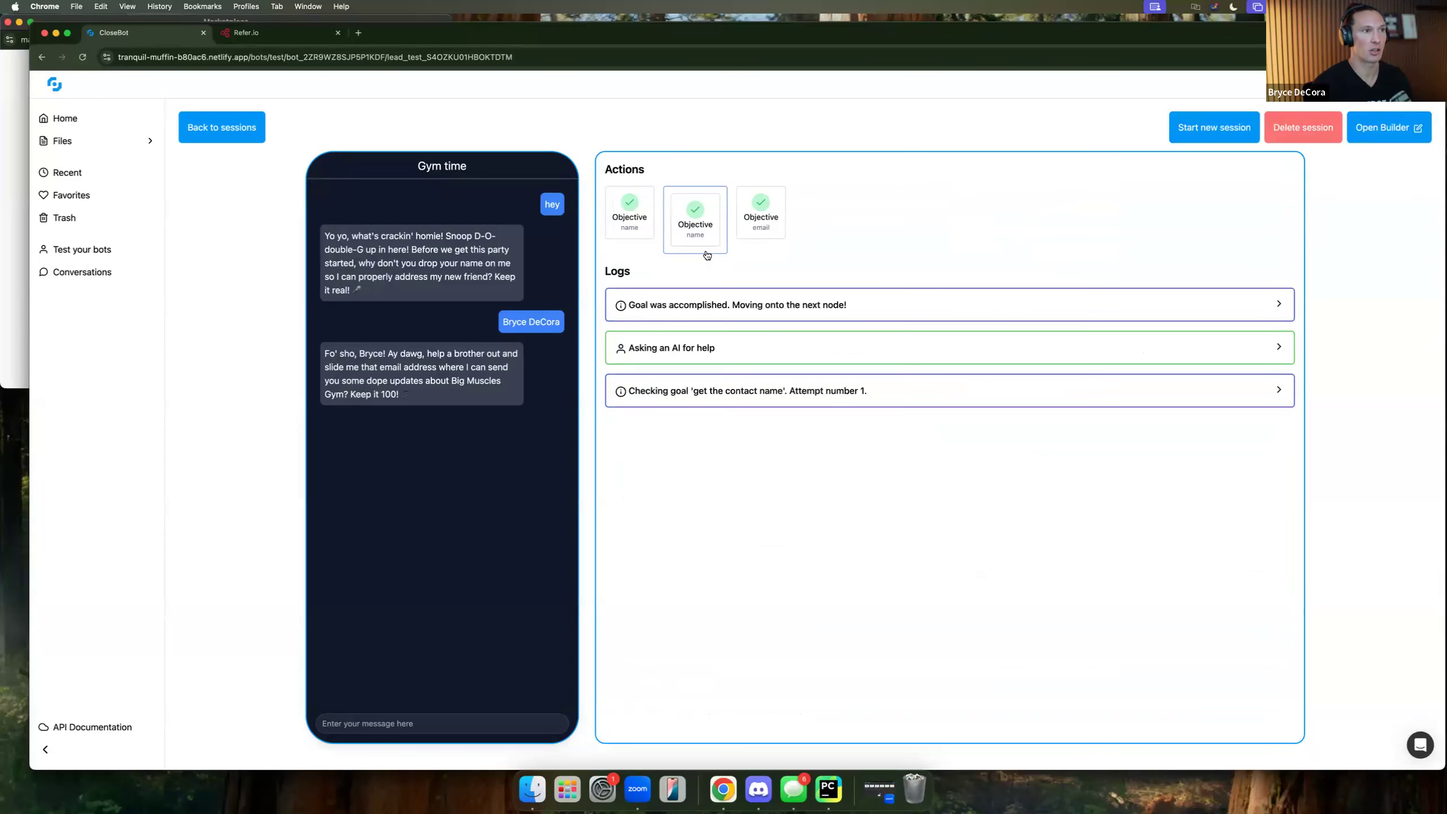
pyautogui.click(714, 354)
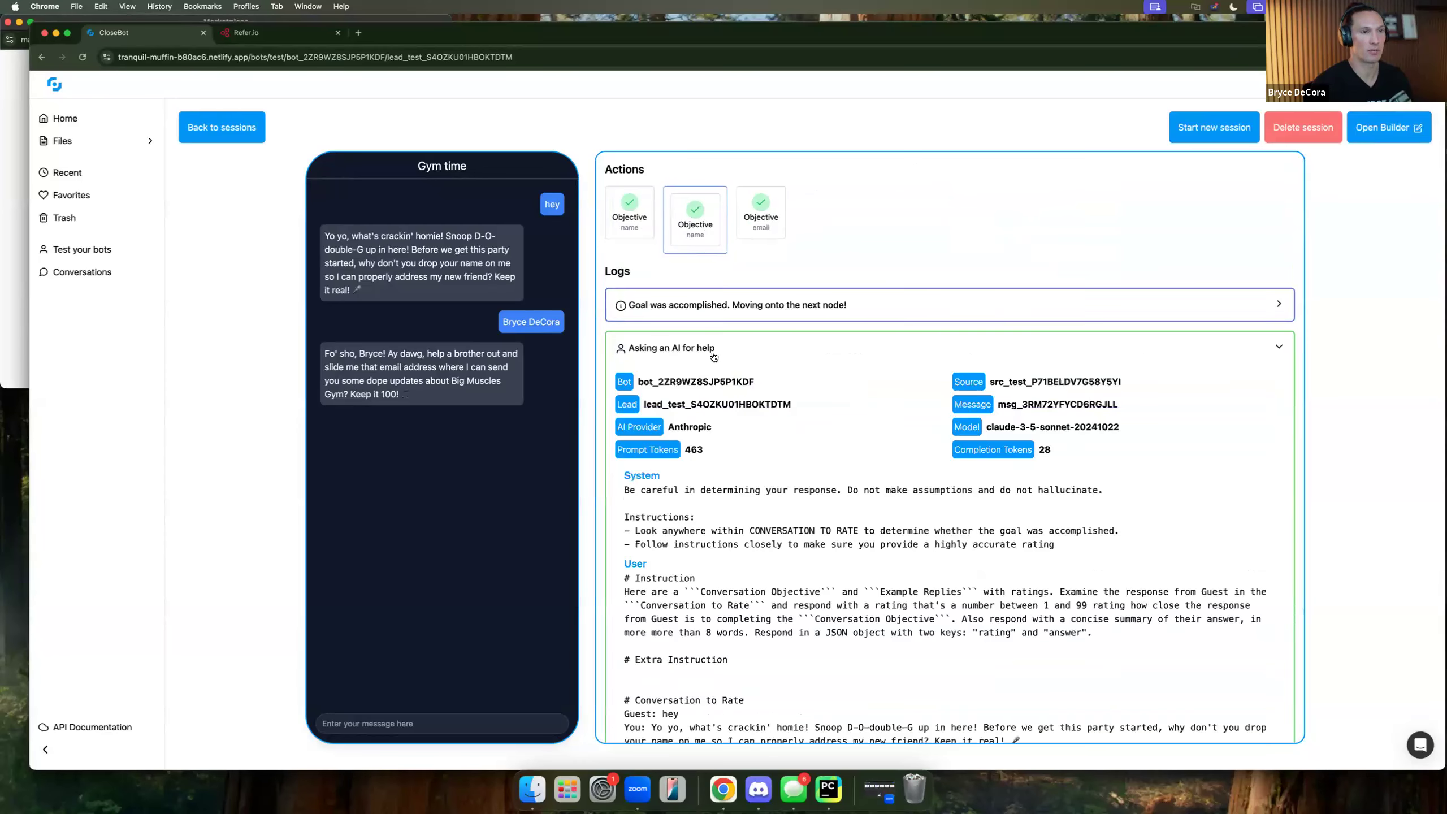
# Scroll through the AI help log, show the email objective's logs, and focus the reply box.
pyautogui.scroll(-10, 769, 449)
pyautogui.scroll(12, 655, 226)
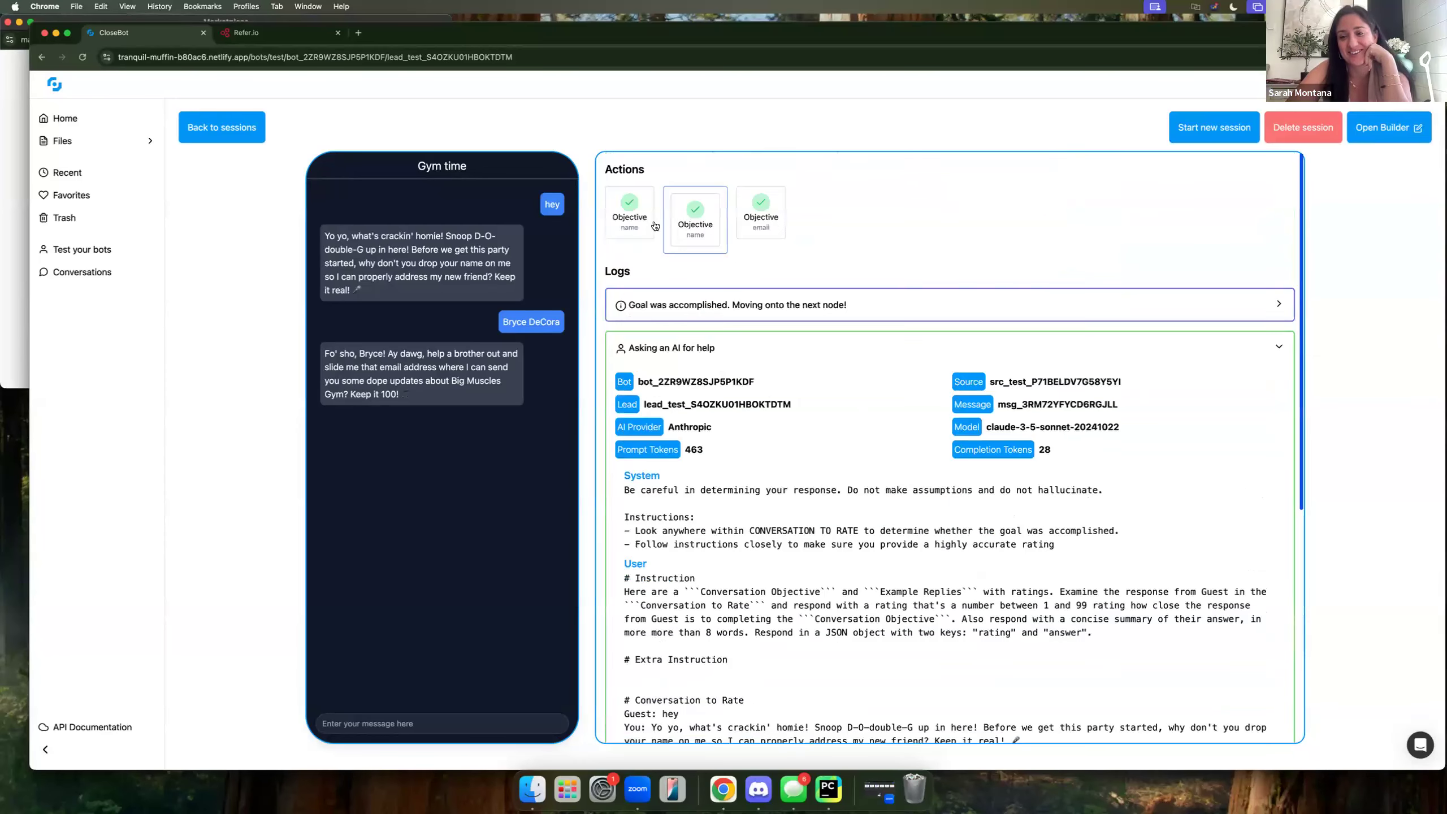
pyautogui.click(755, 221)
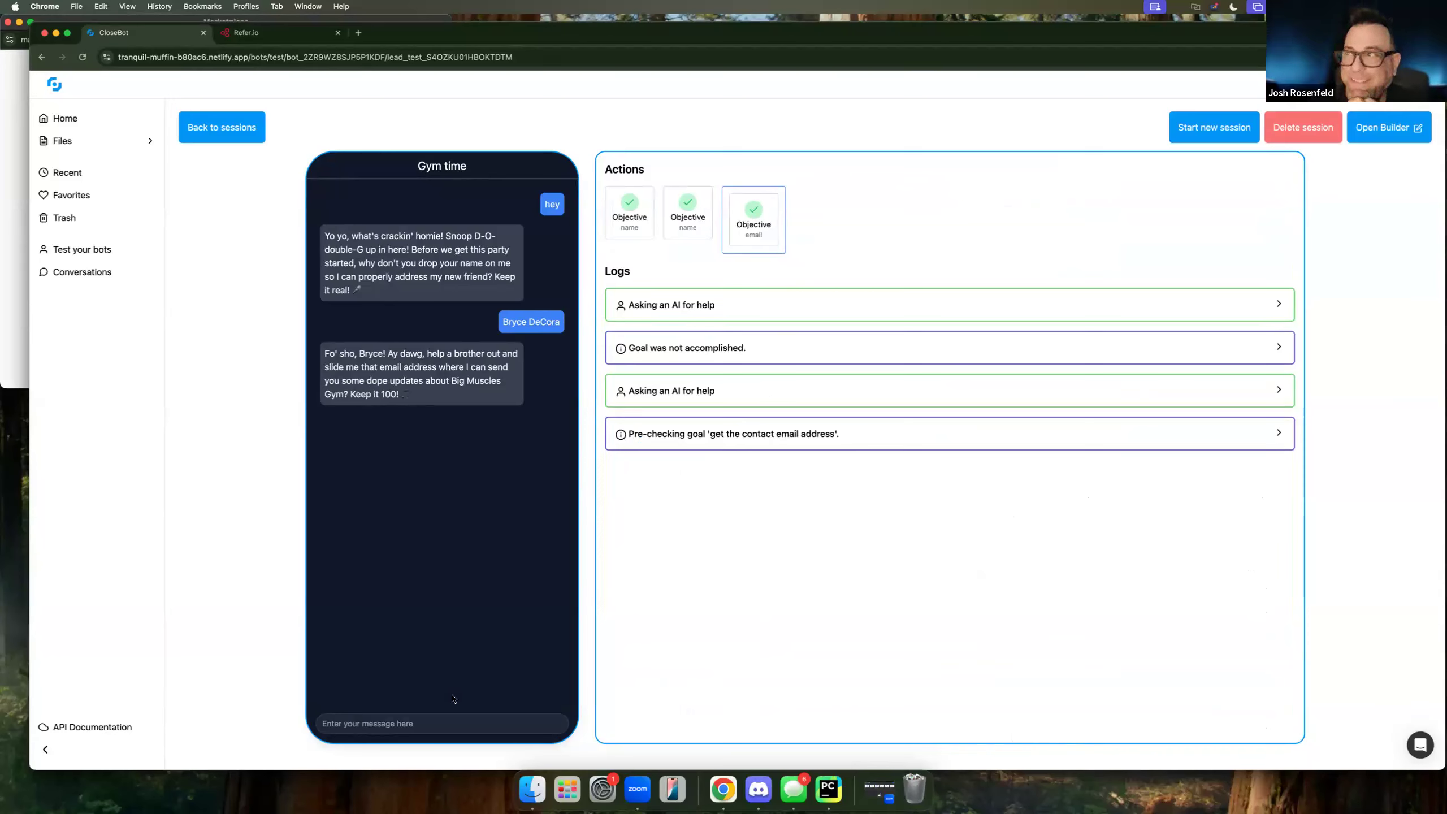
pyautogui.click(403, 725)
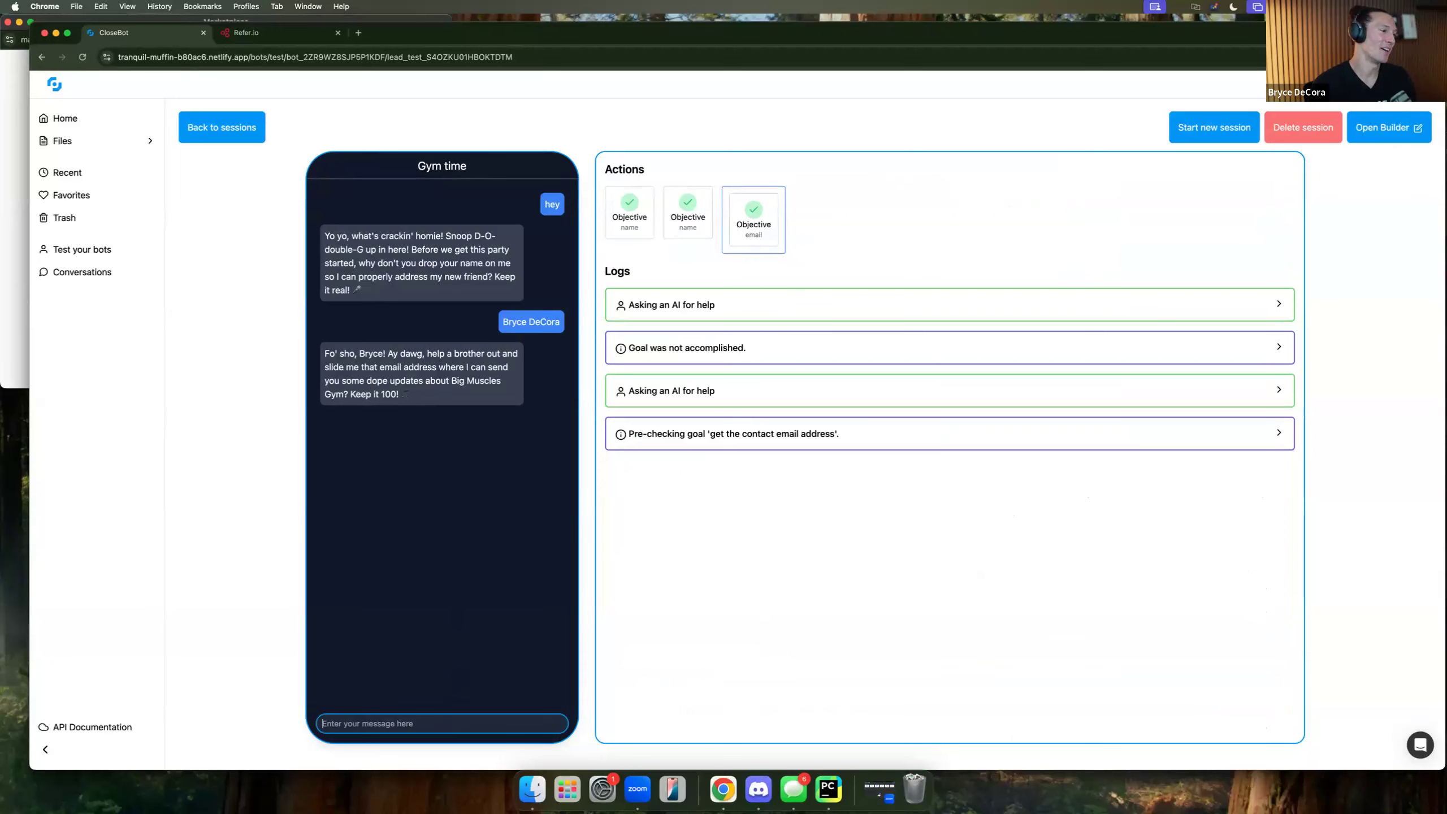
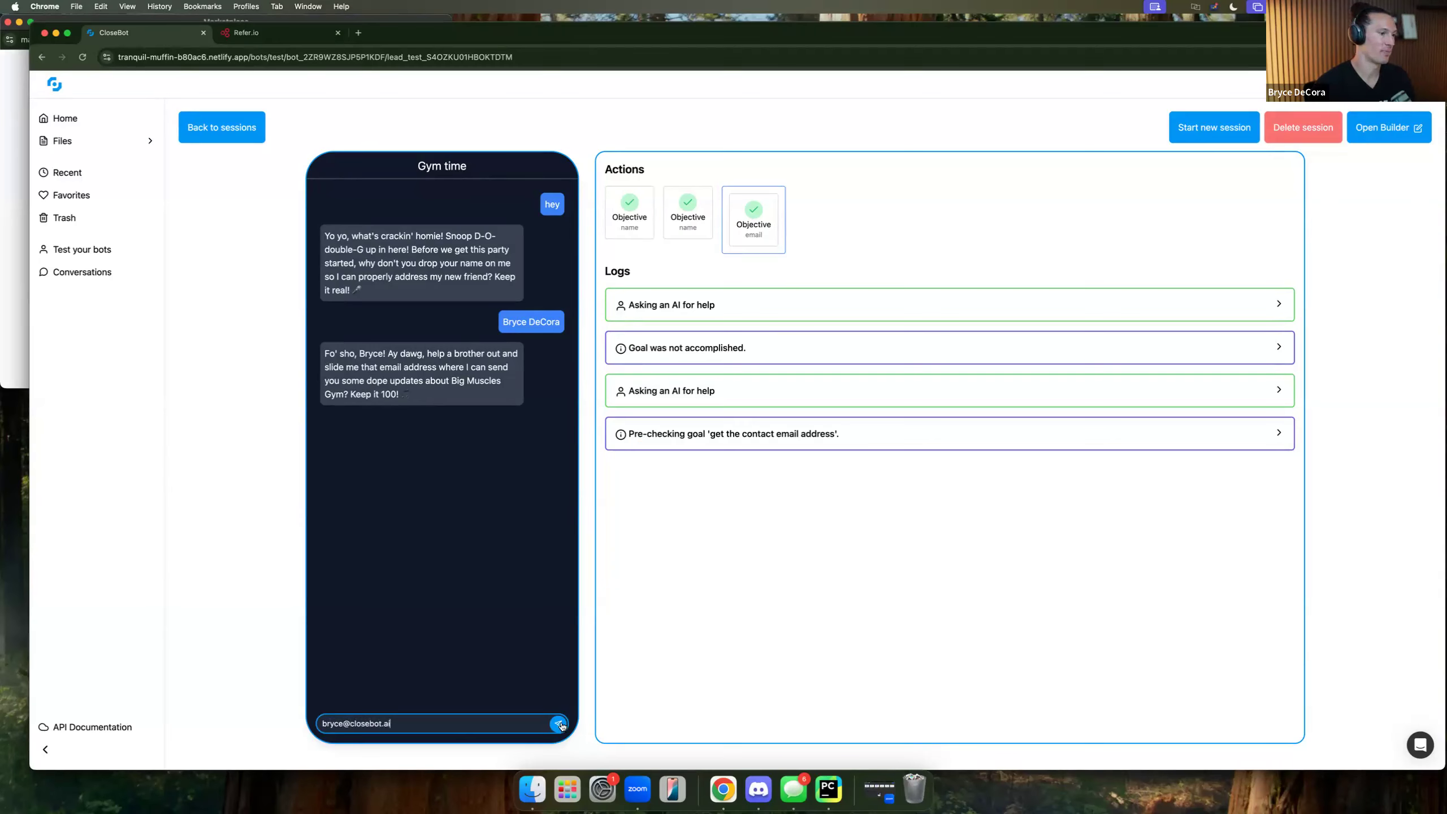
# Send the lead's email address, then compare the earlier and latest email objective logs.
pyautogui.click(841, 634)
pyautogui.press('Return')
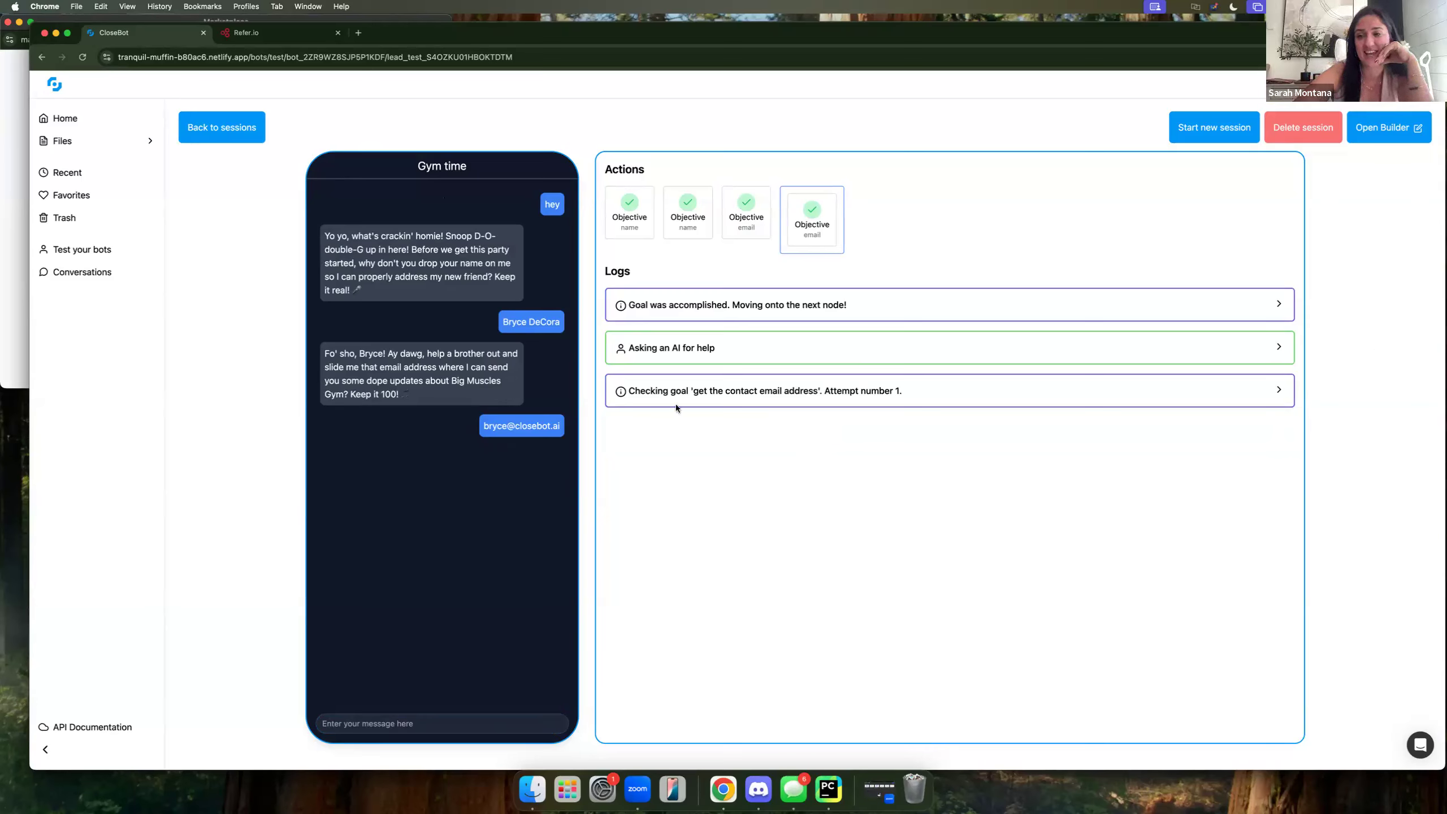
pyautogui.click(729, 233)
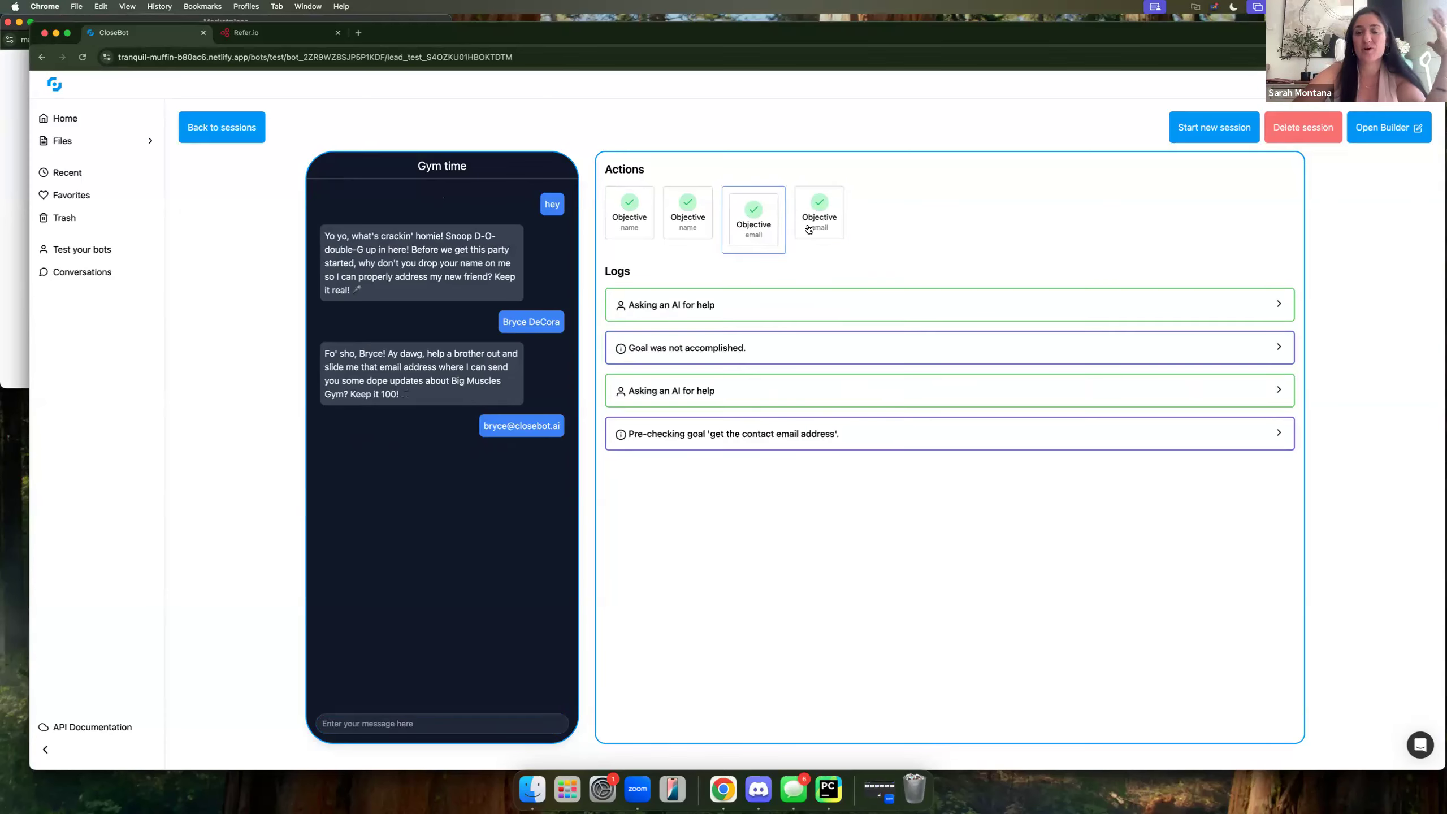
pyautogui.click(809, 229)
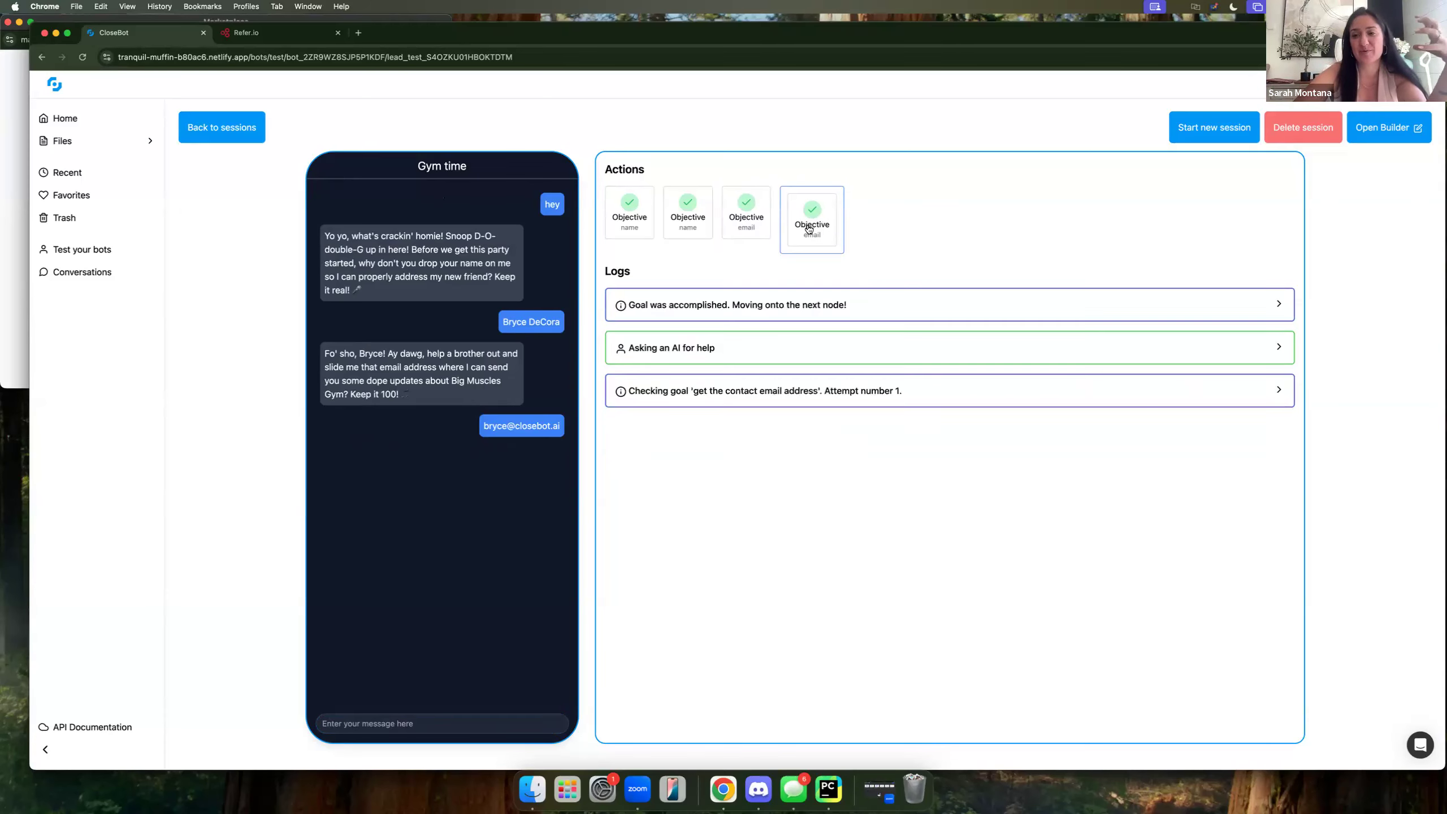
pyautogui.click(439, 731)
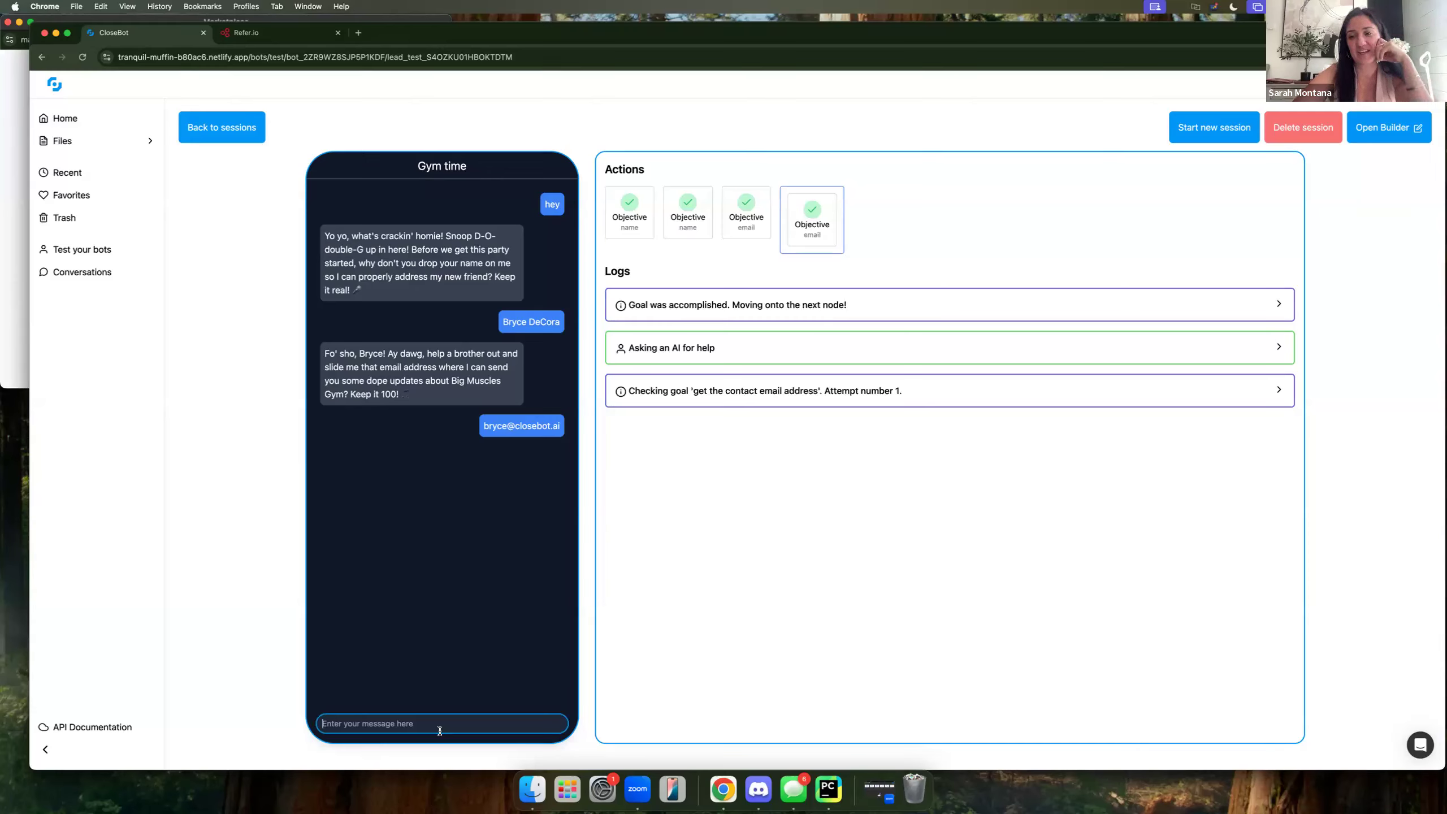
# Send 'Broken?' as a follow-up message and select the last two chat messages.
pyautogui.write('Broken?')
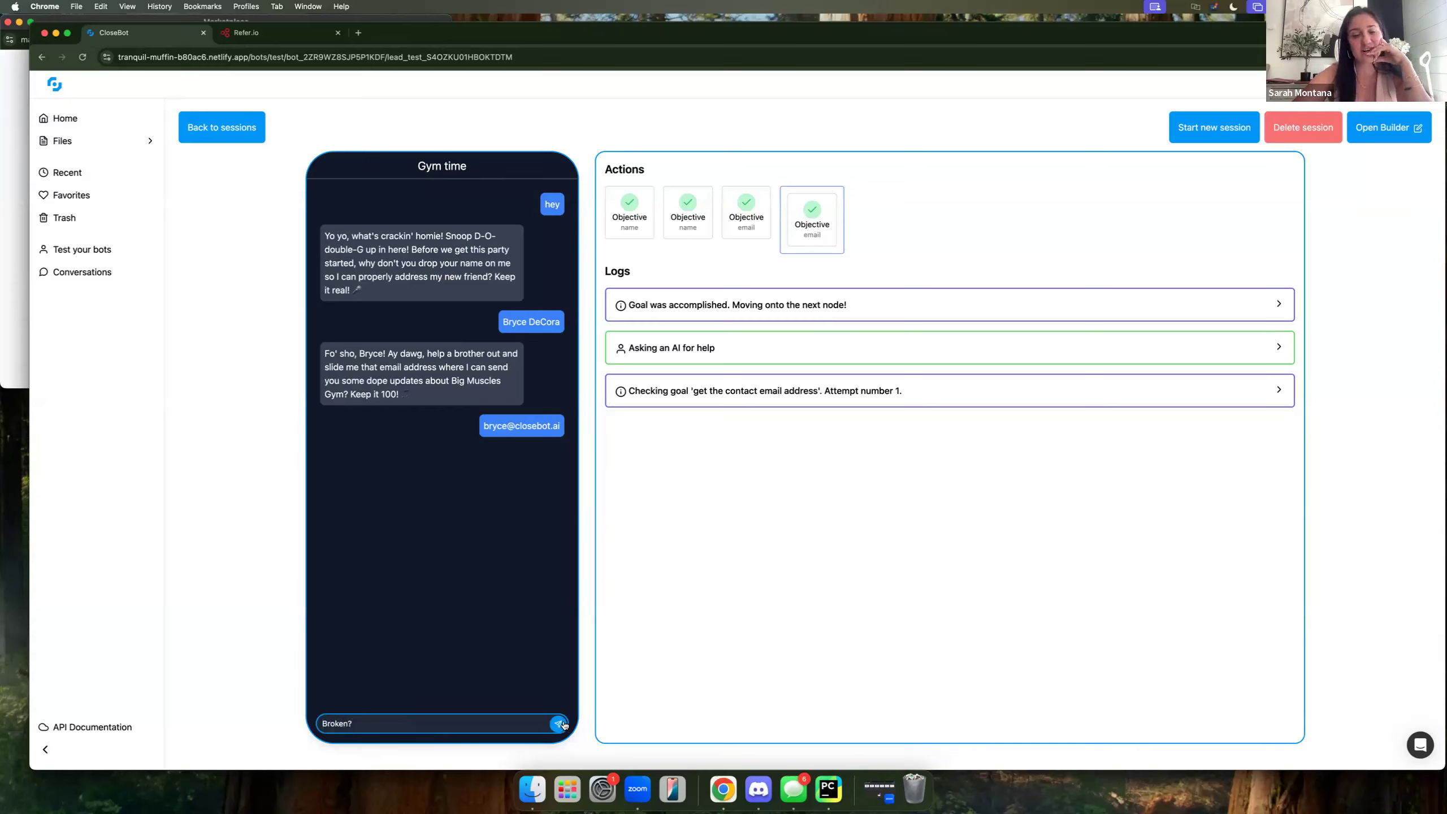
pyautogui.click(564, 724)
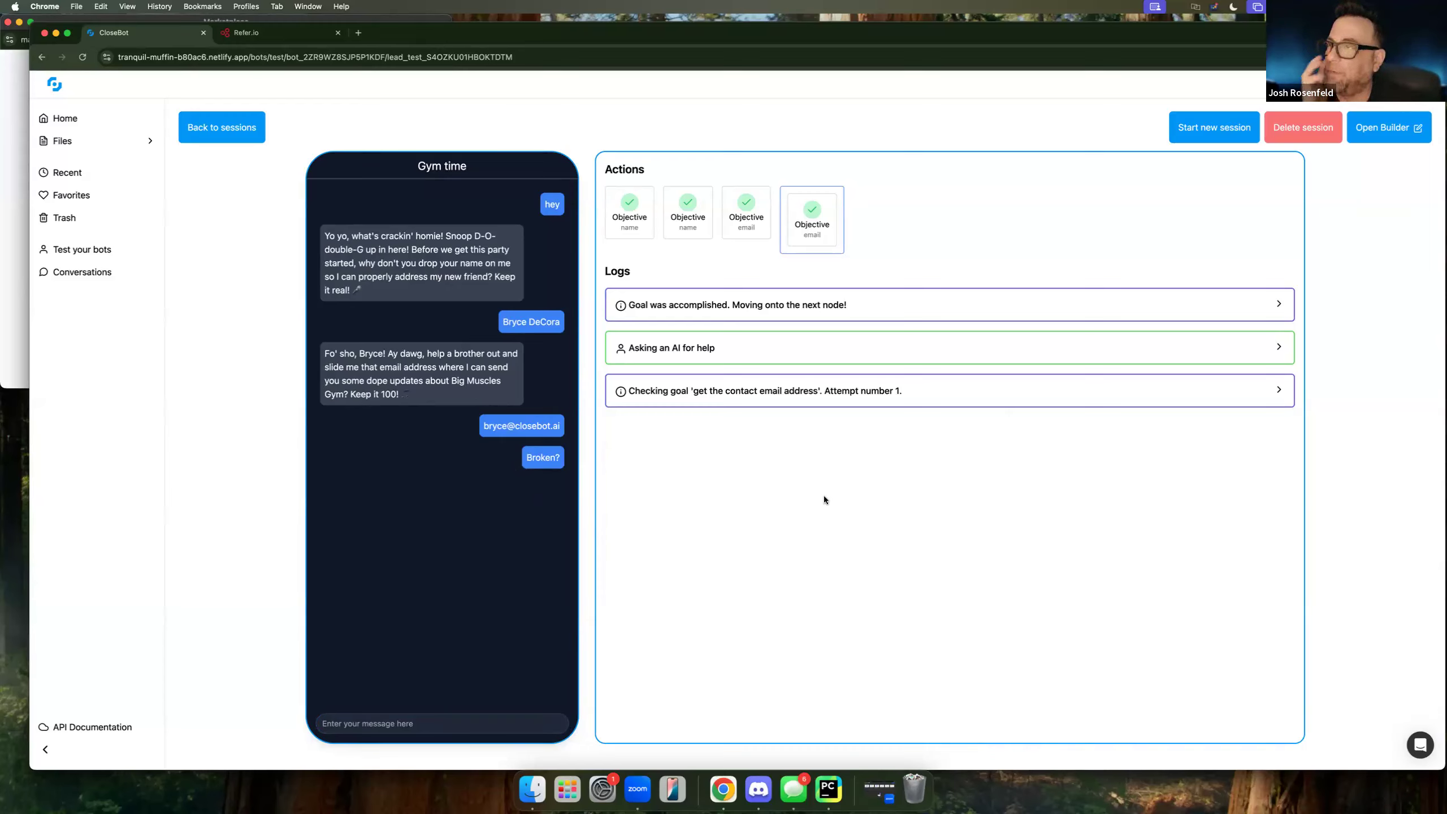
pyautogui.click(455, 719)
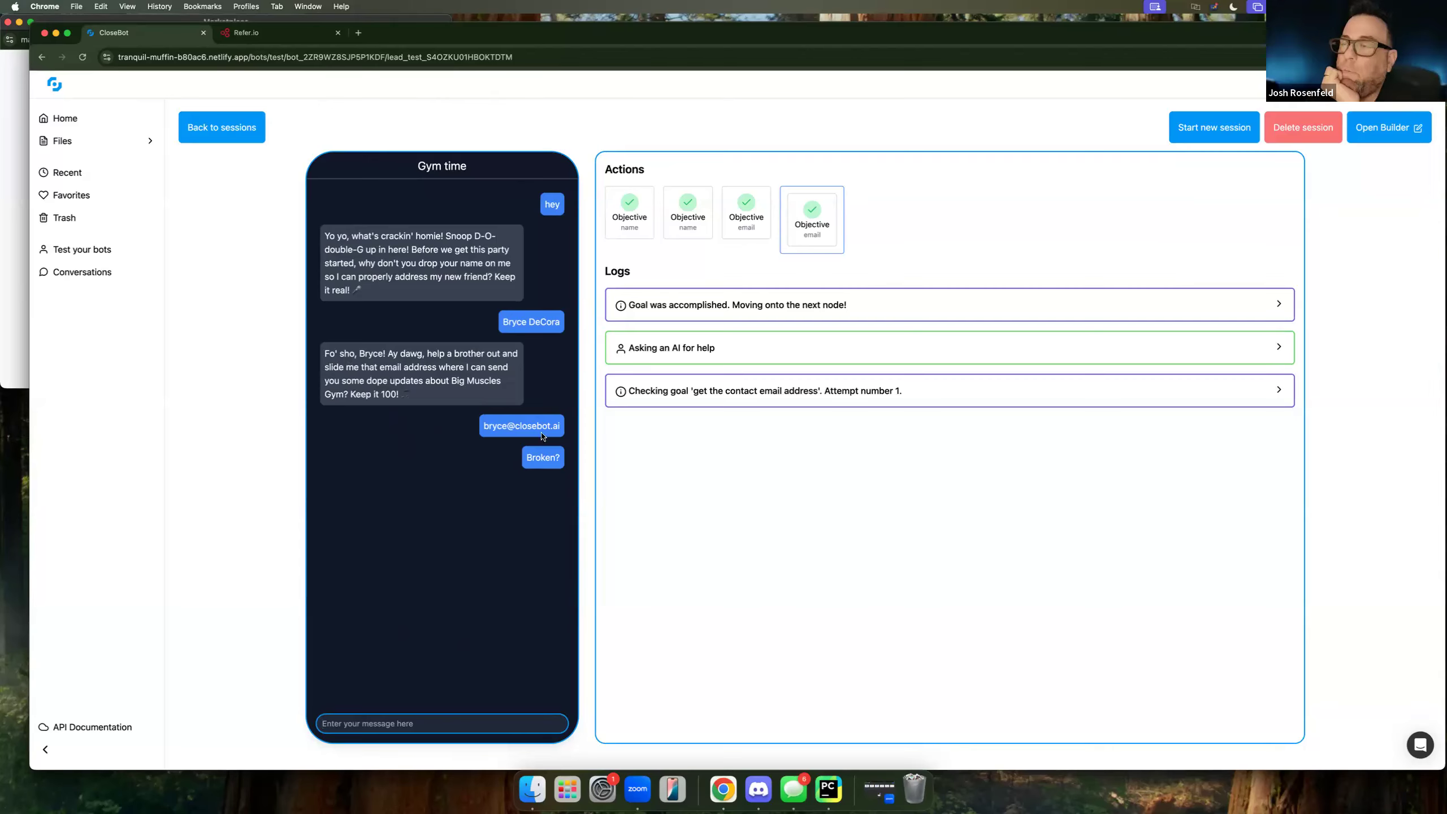
pyautogui.moveTo(562, 460); pyautogui.dragTo(476, 426)
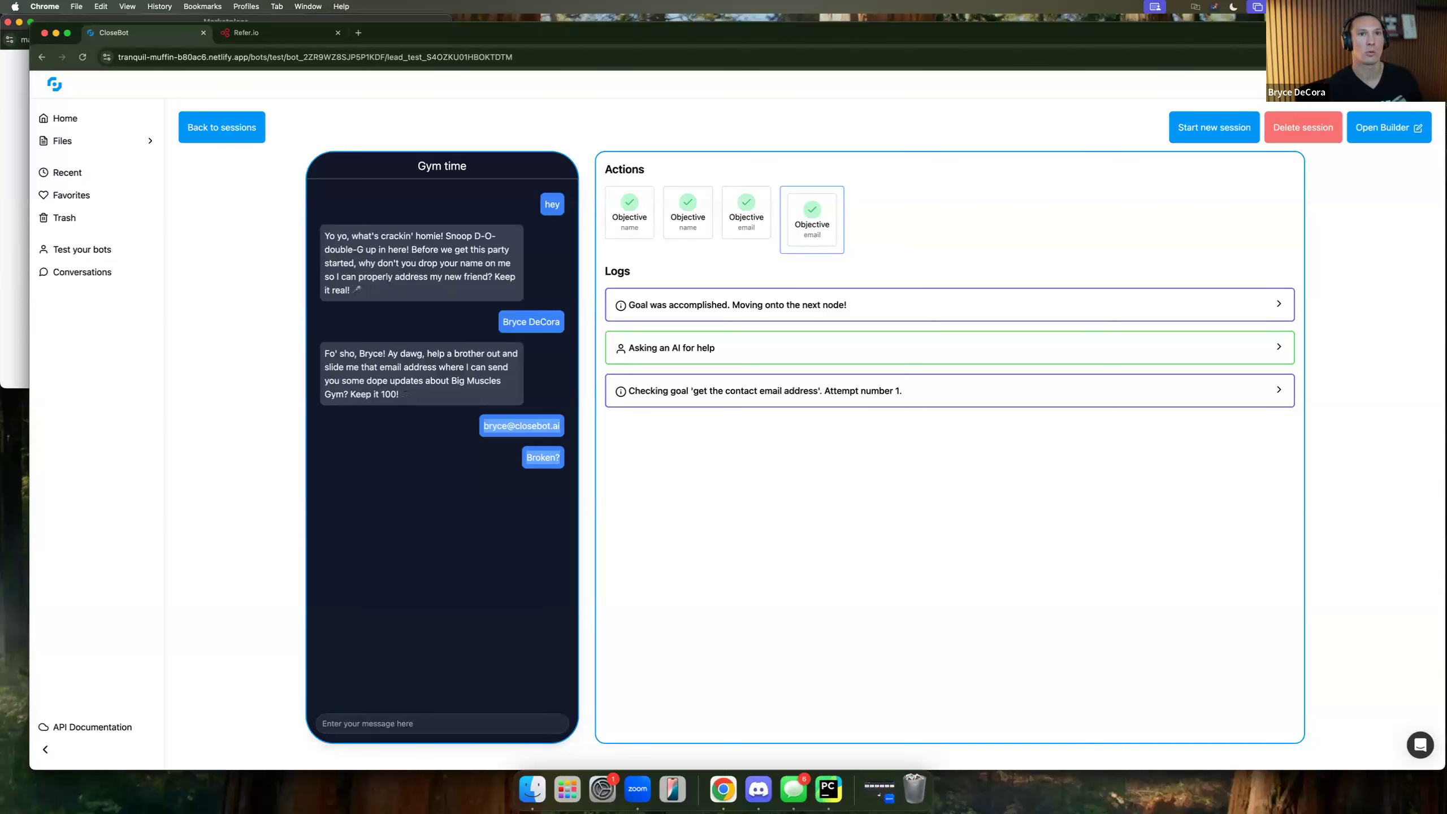
# Start a new GoHighLevel Sub-Account source from the account's Sources settings.
pyautogui.click(1390, 84)
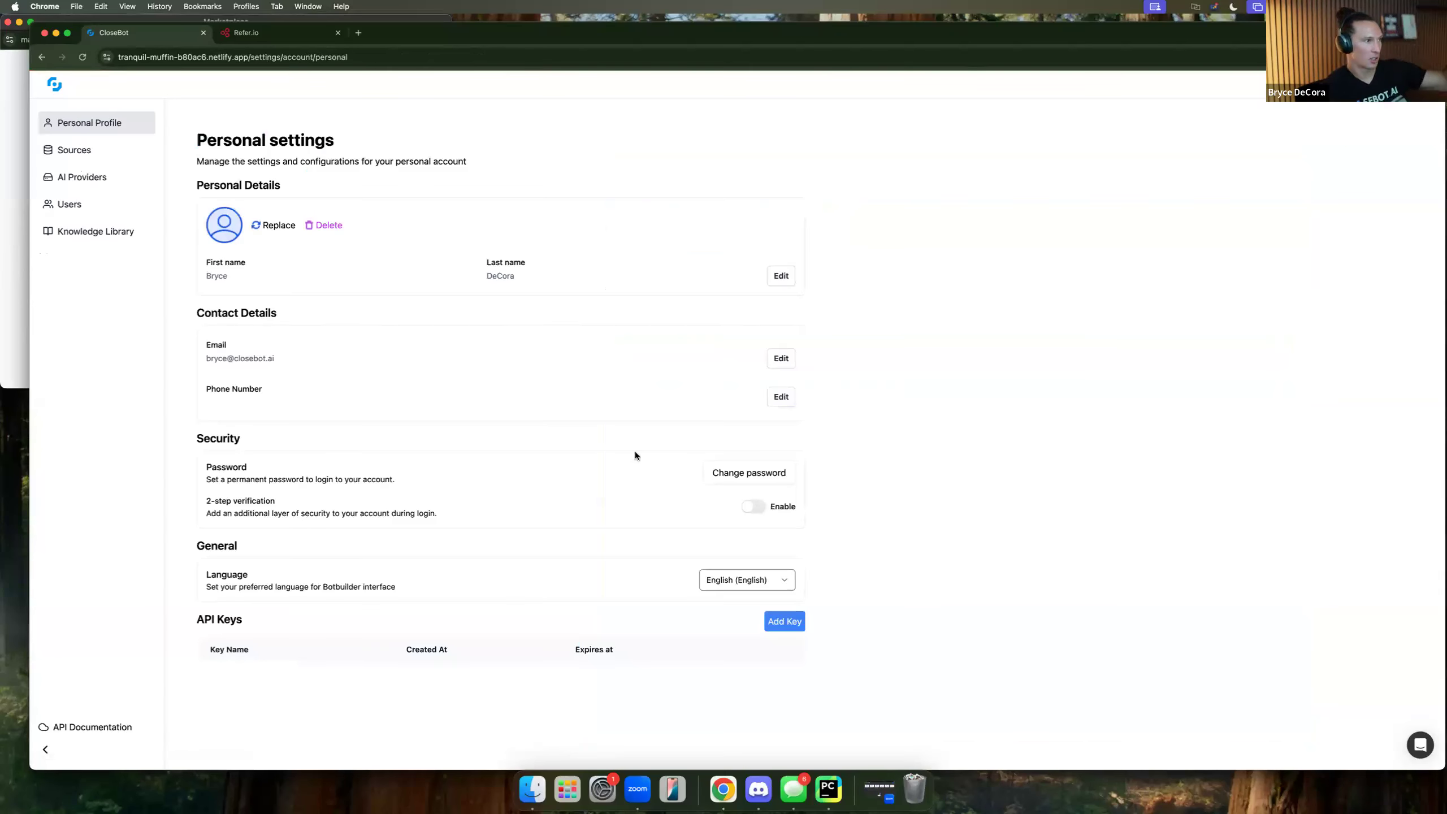
pyautogui.click(77, 149)
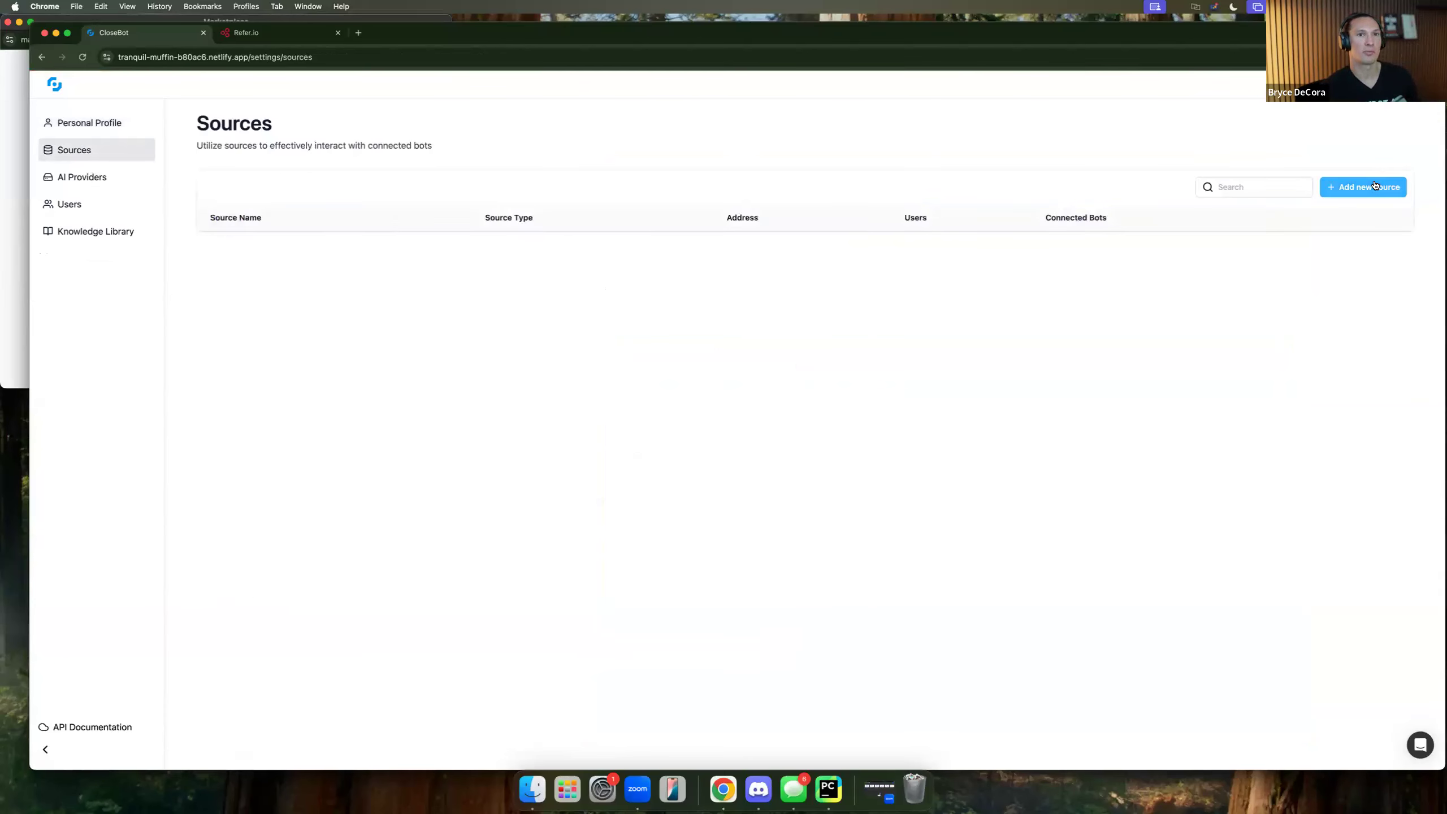
pyautogui.click(1373, 187)
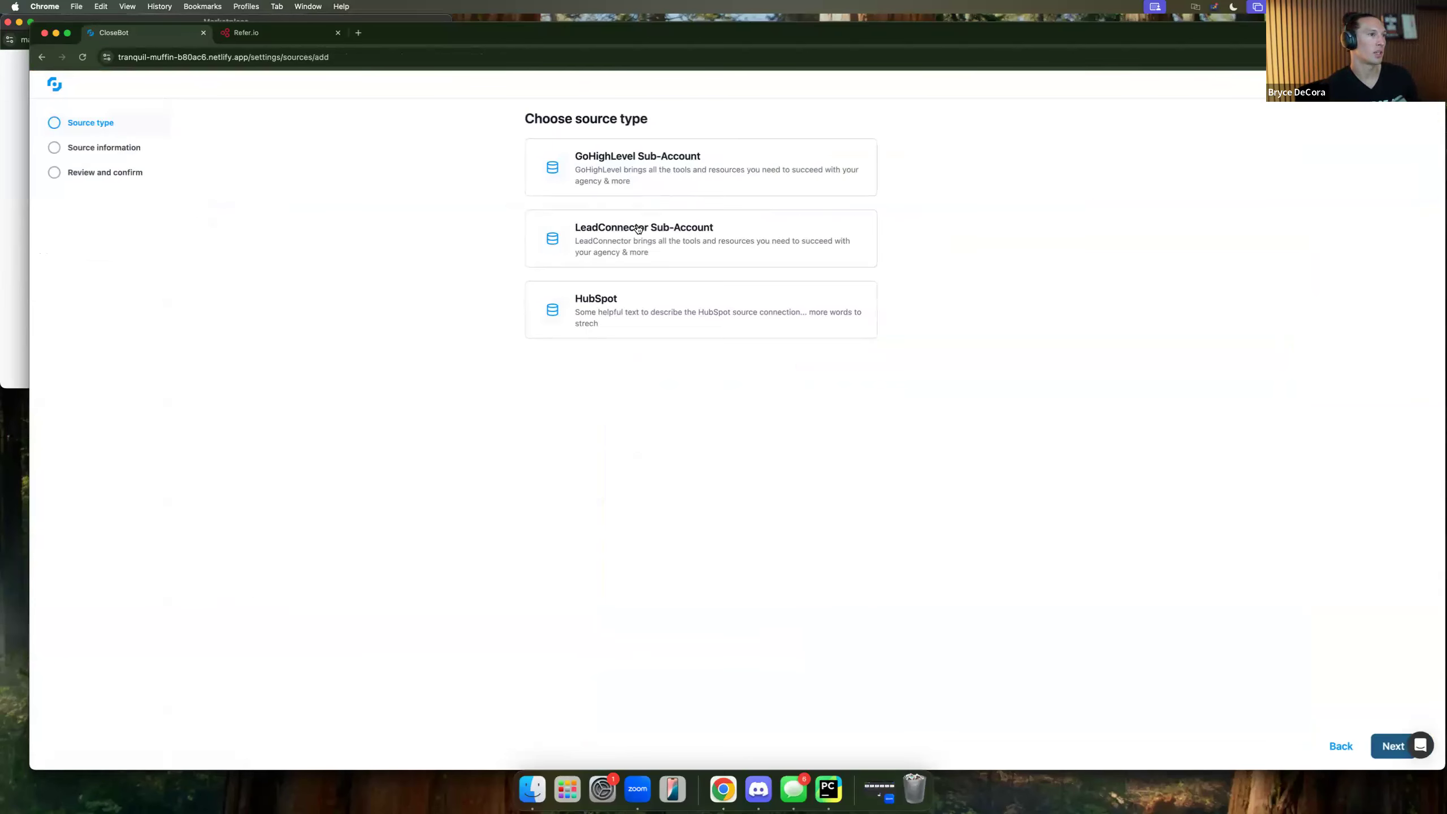
pyautogui.click(650, 173)
pyautogui.click(1393, 746)
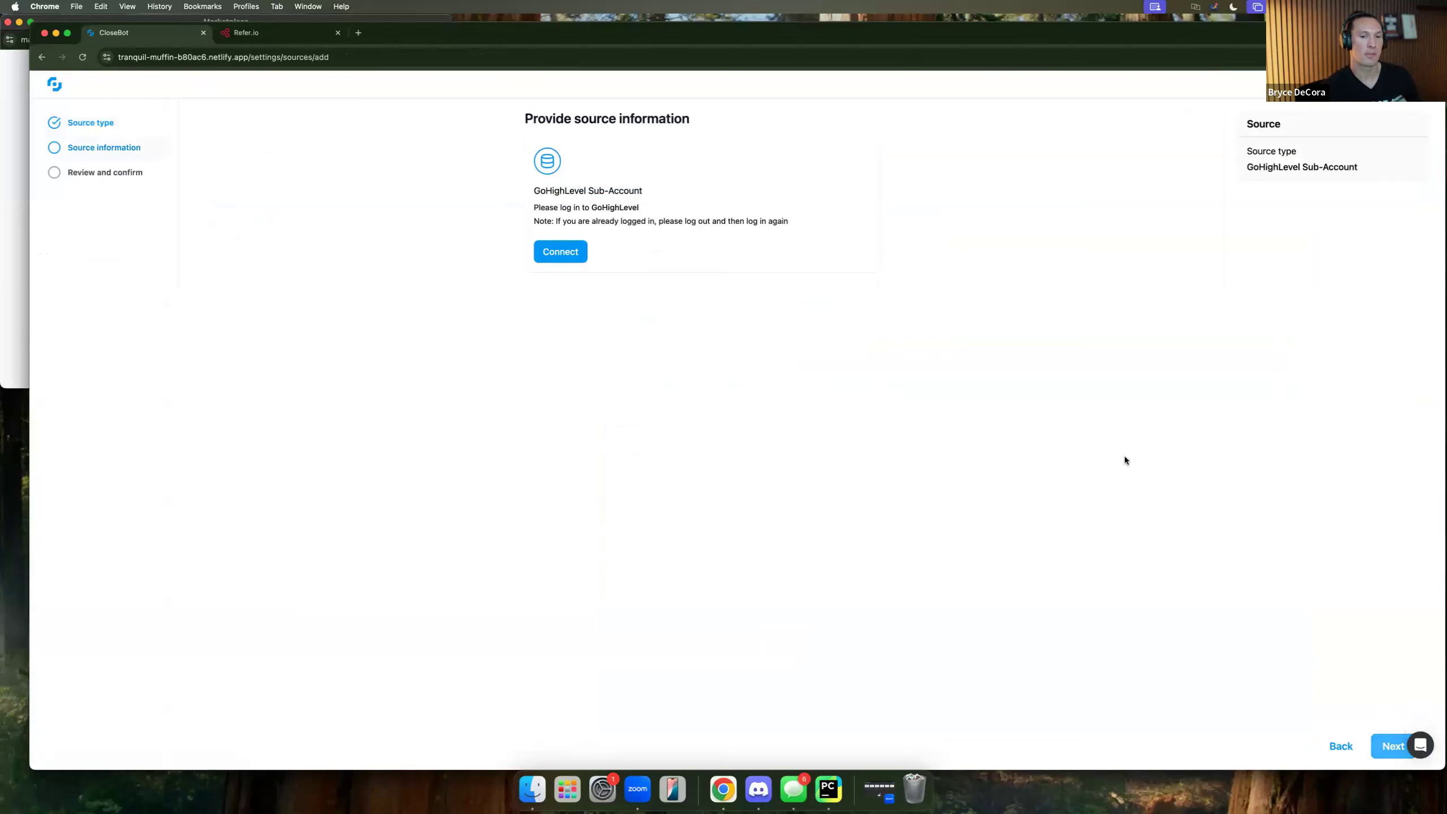
# Log in, pick the 123 Main St sub-account, accept field modification, and confirm.
pyautogui.click(570, 249)
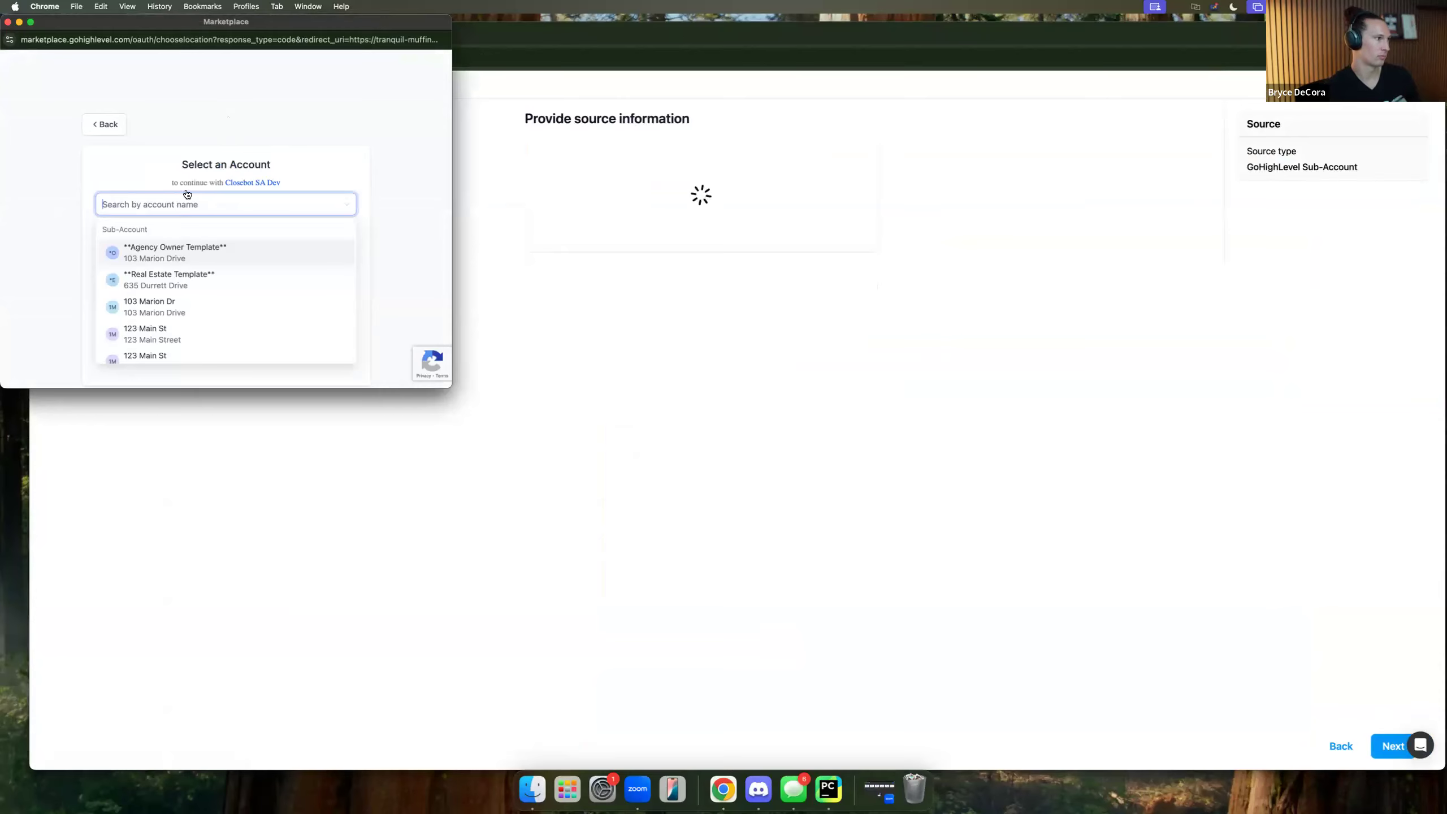
pyautogui.click(209, 331)
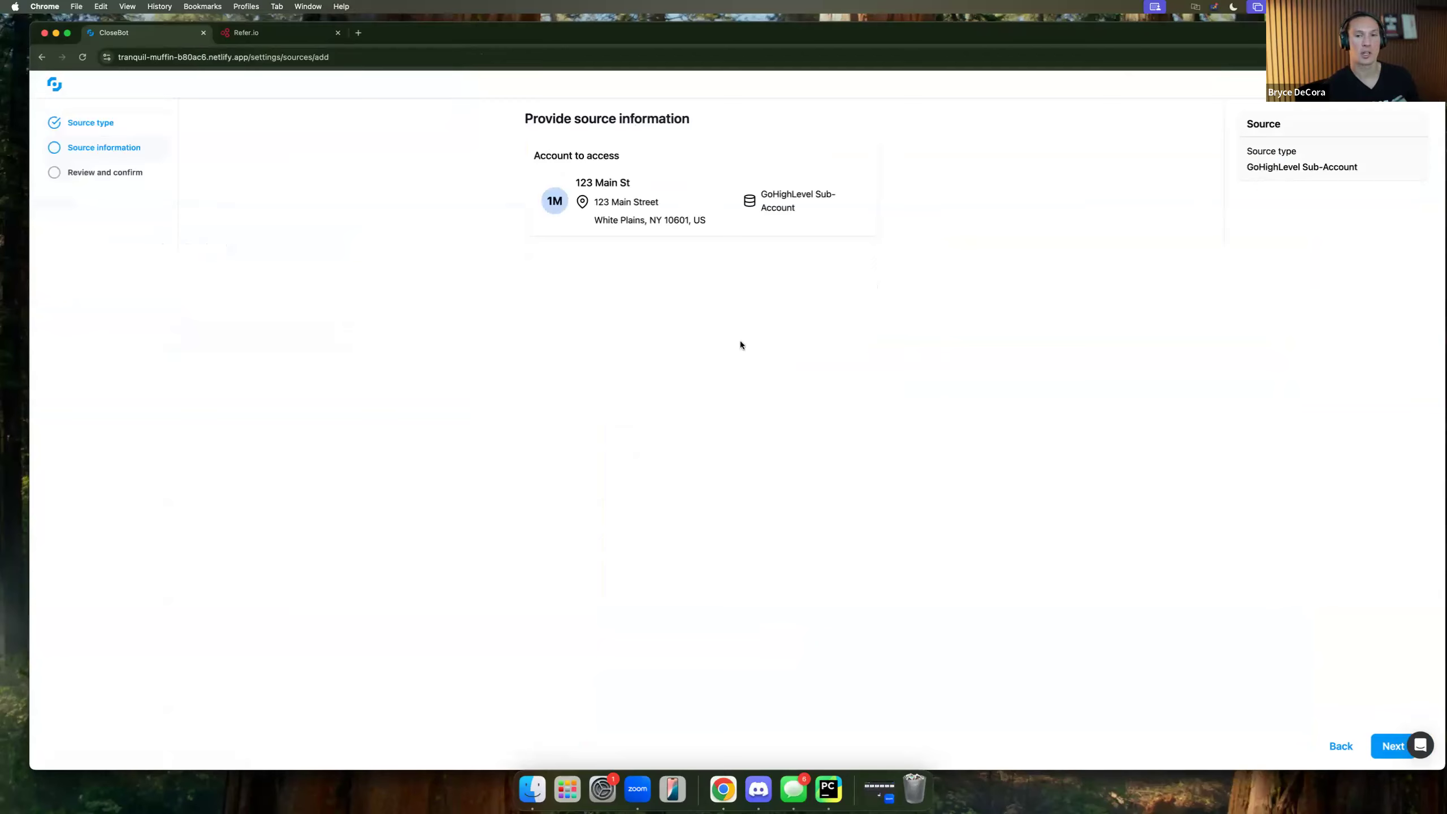
pyautogui.click(1391, 750)
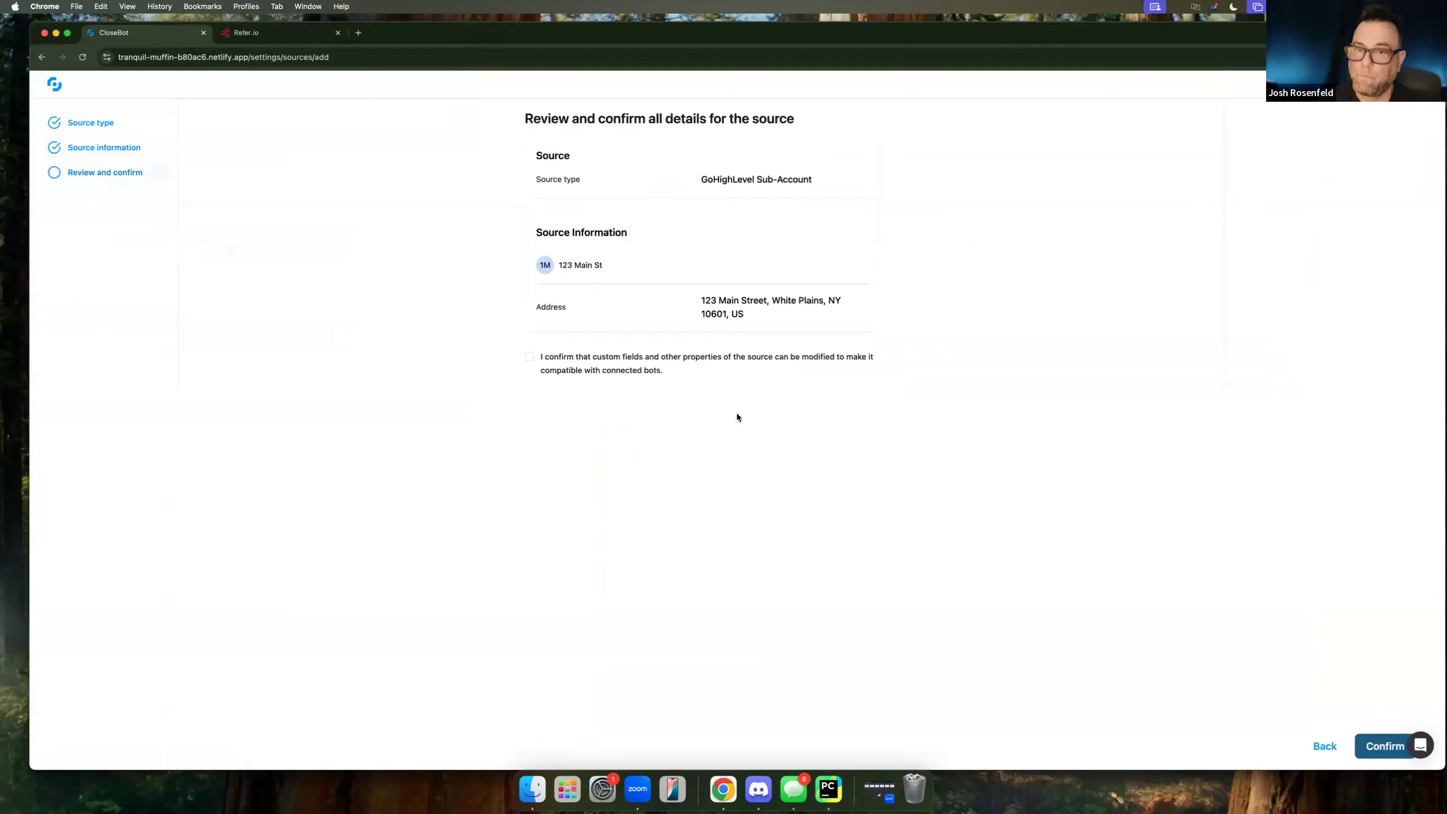
pyautogui.click(528, 357)
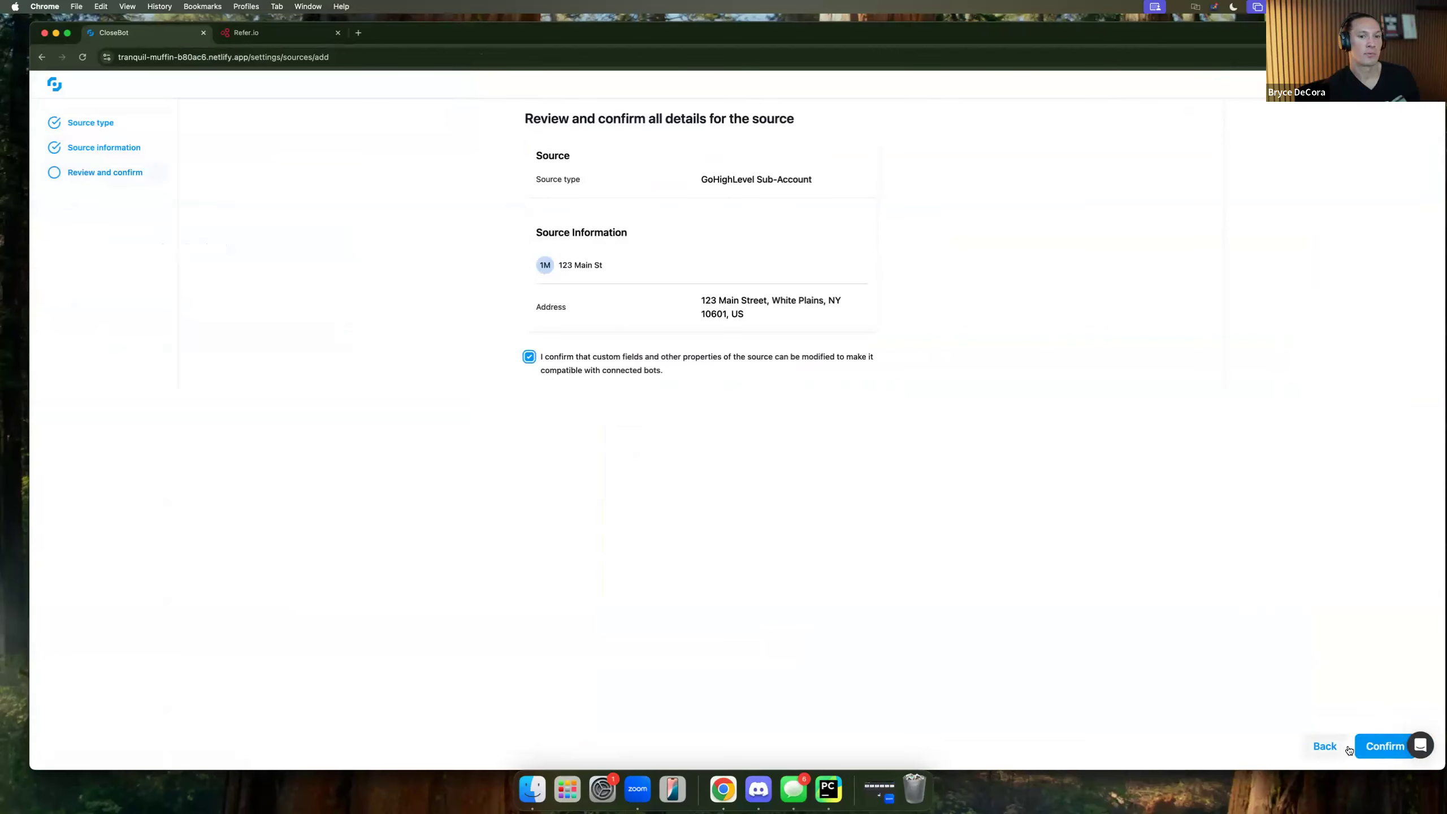
pyautogui.click(1375, 743)
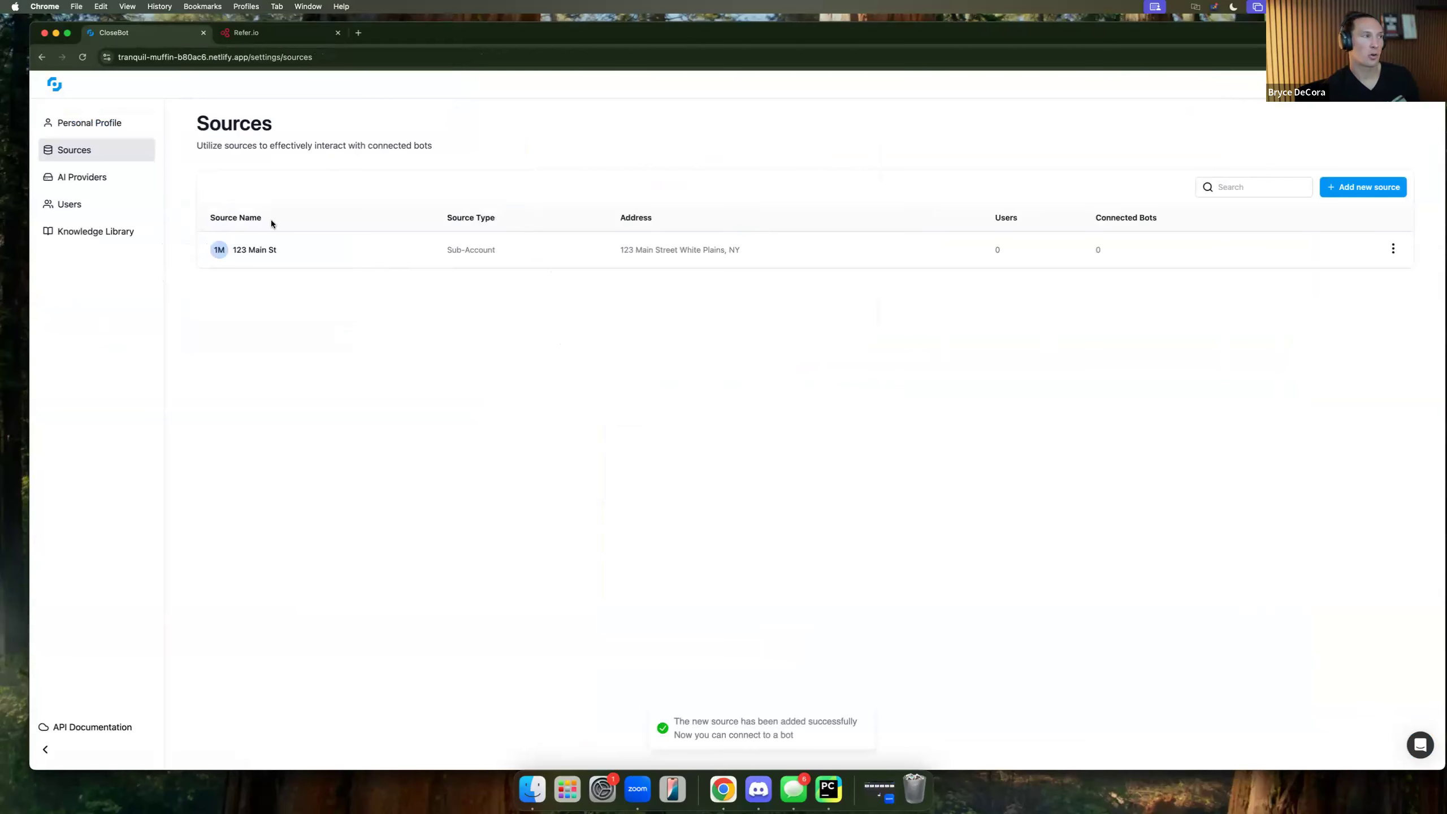
# Open Gym time's source editor in the Gyms folder and attach the 123 Main St source.
pyautogui.click(61, 93)
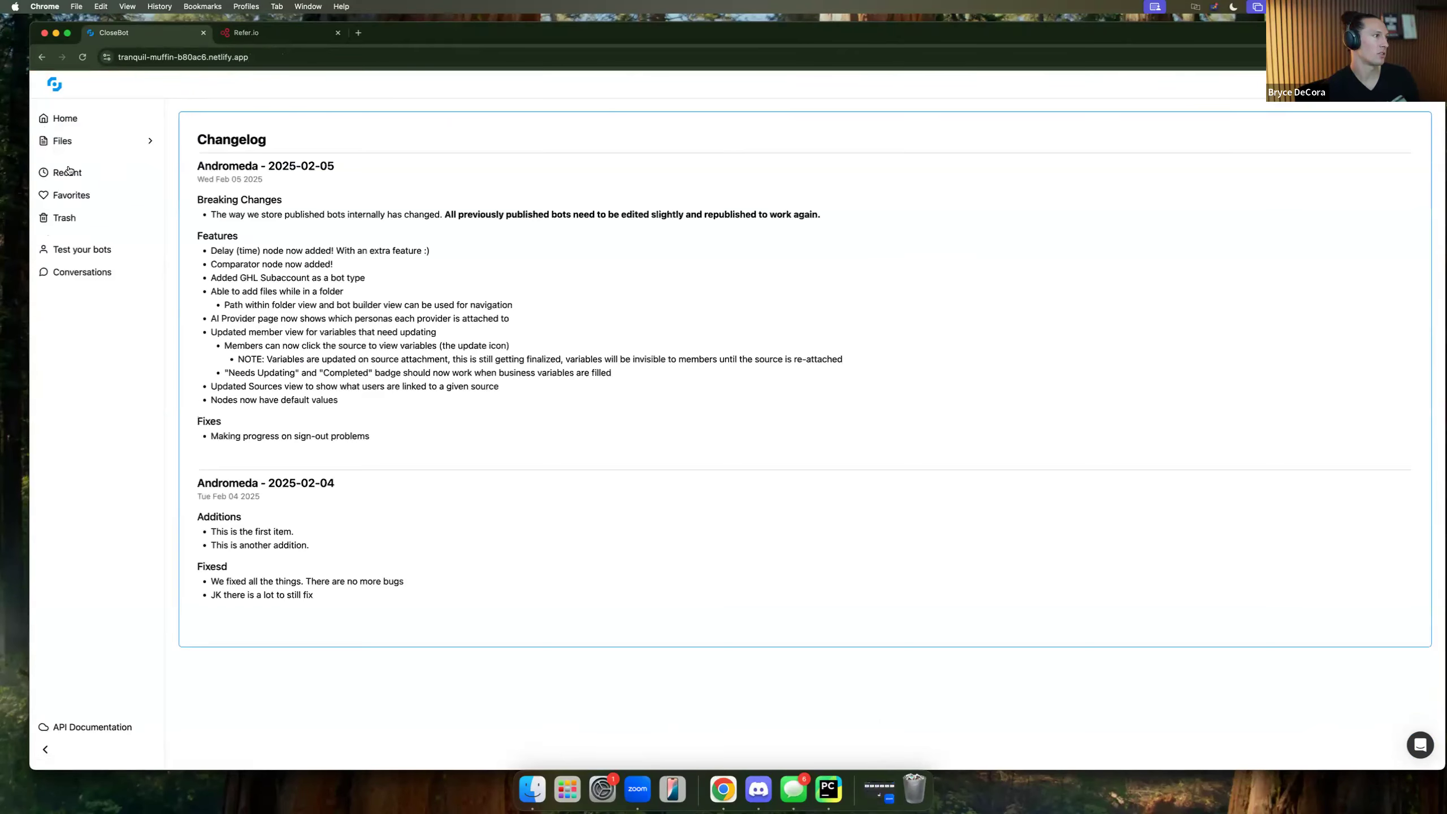
pyautogui.click(63, 140)
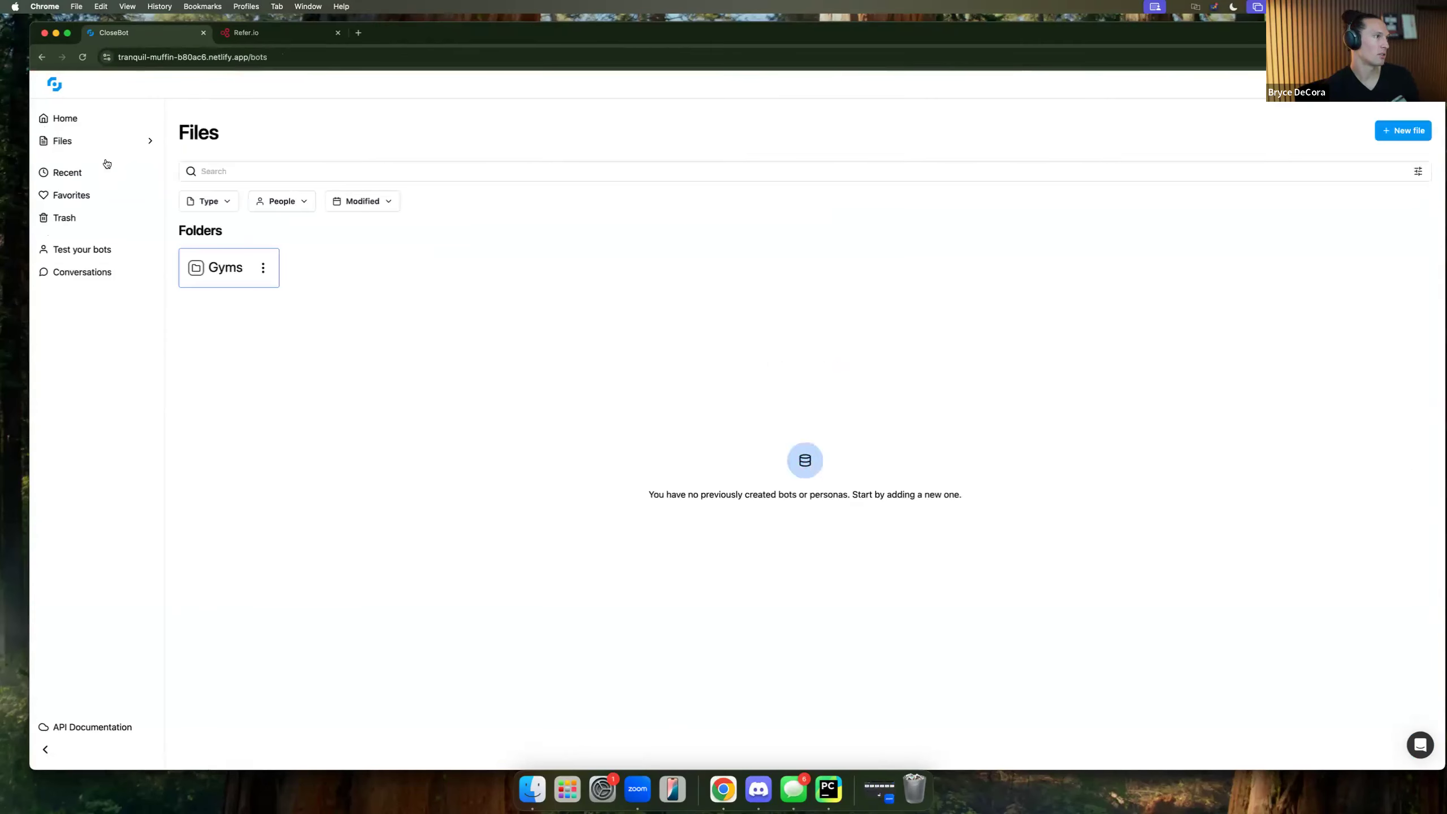
pyautogui.click(233, 272)
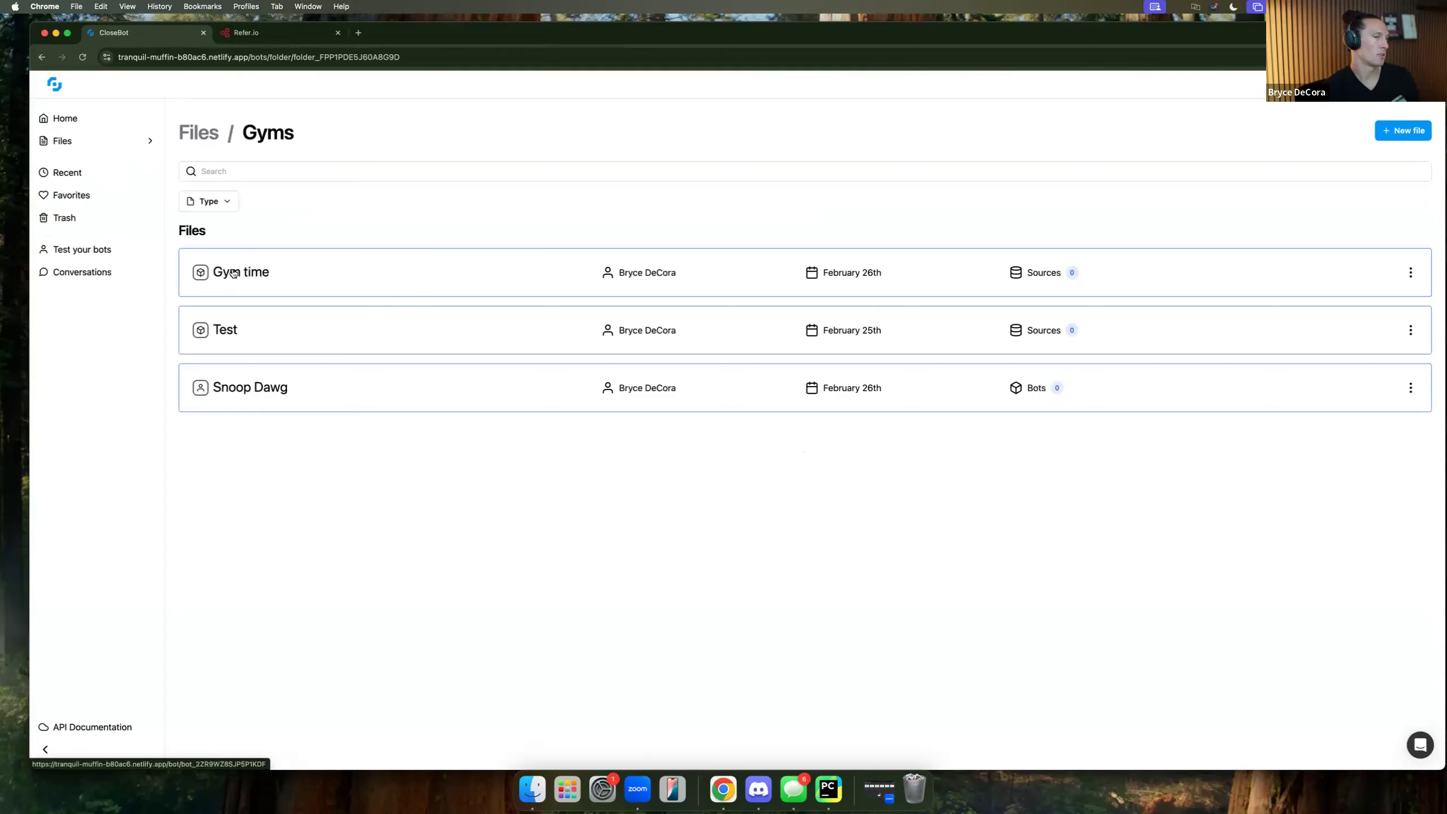
pyautogui.click(1410, 275)
pyautogui.click(1391, 318)
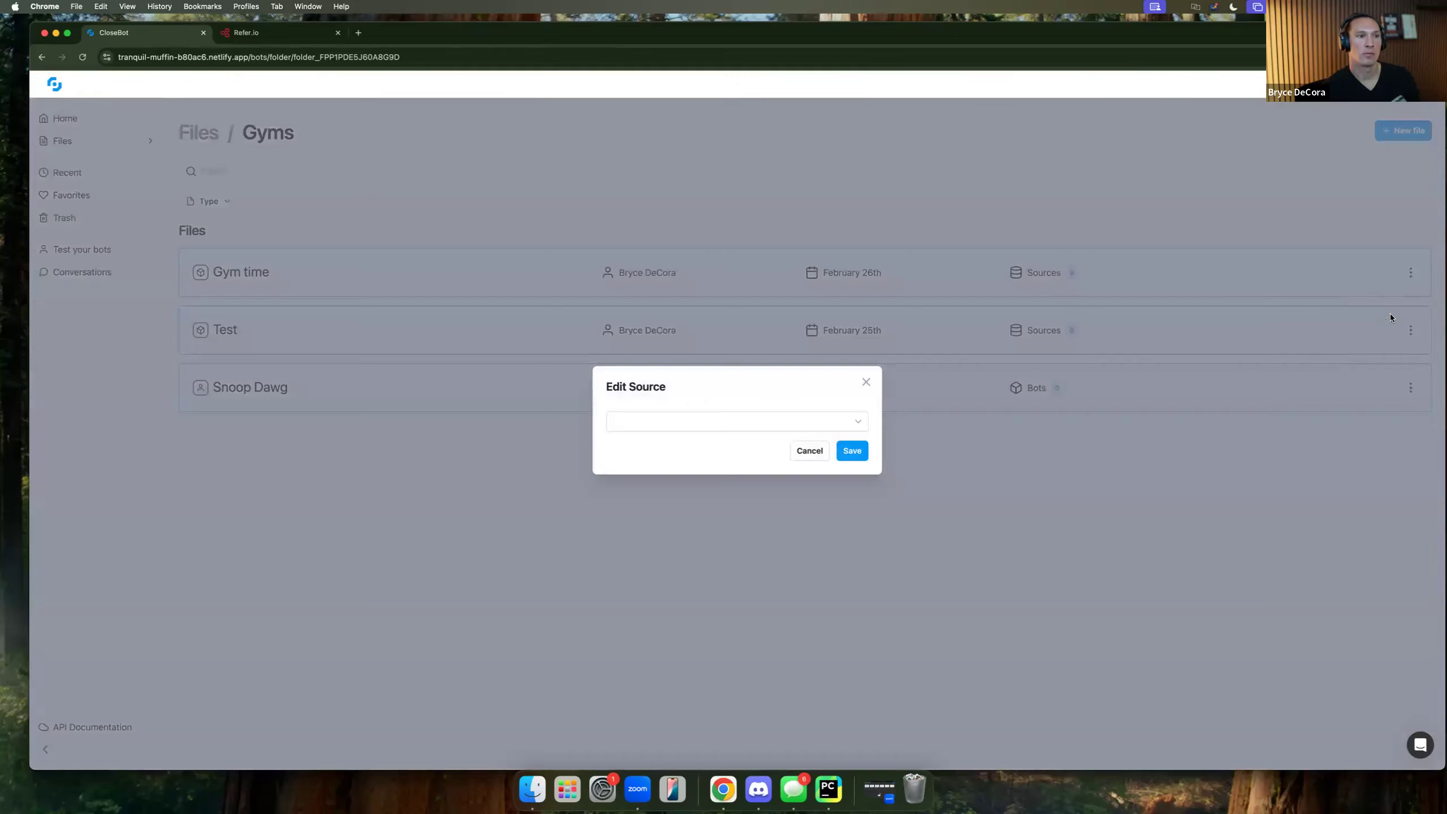
pyautogui.click(855, 422)
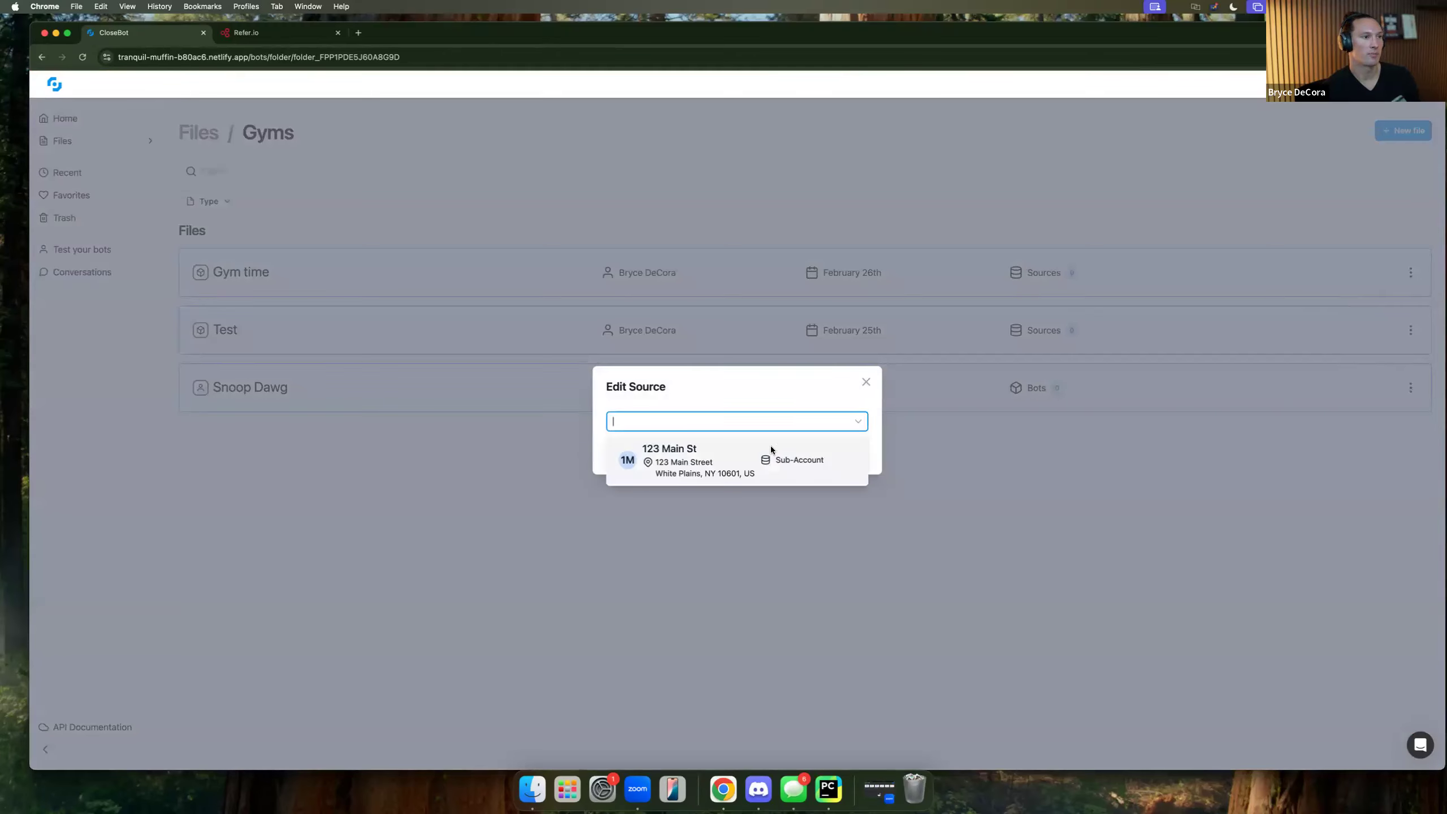
pyautogui.click(717, 463)
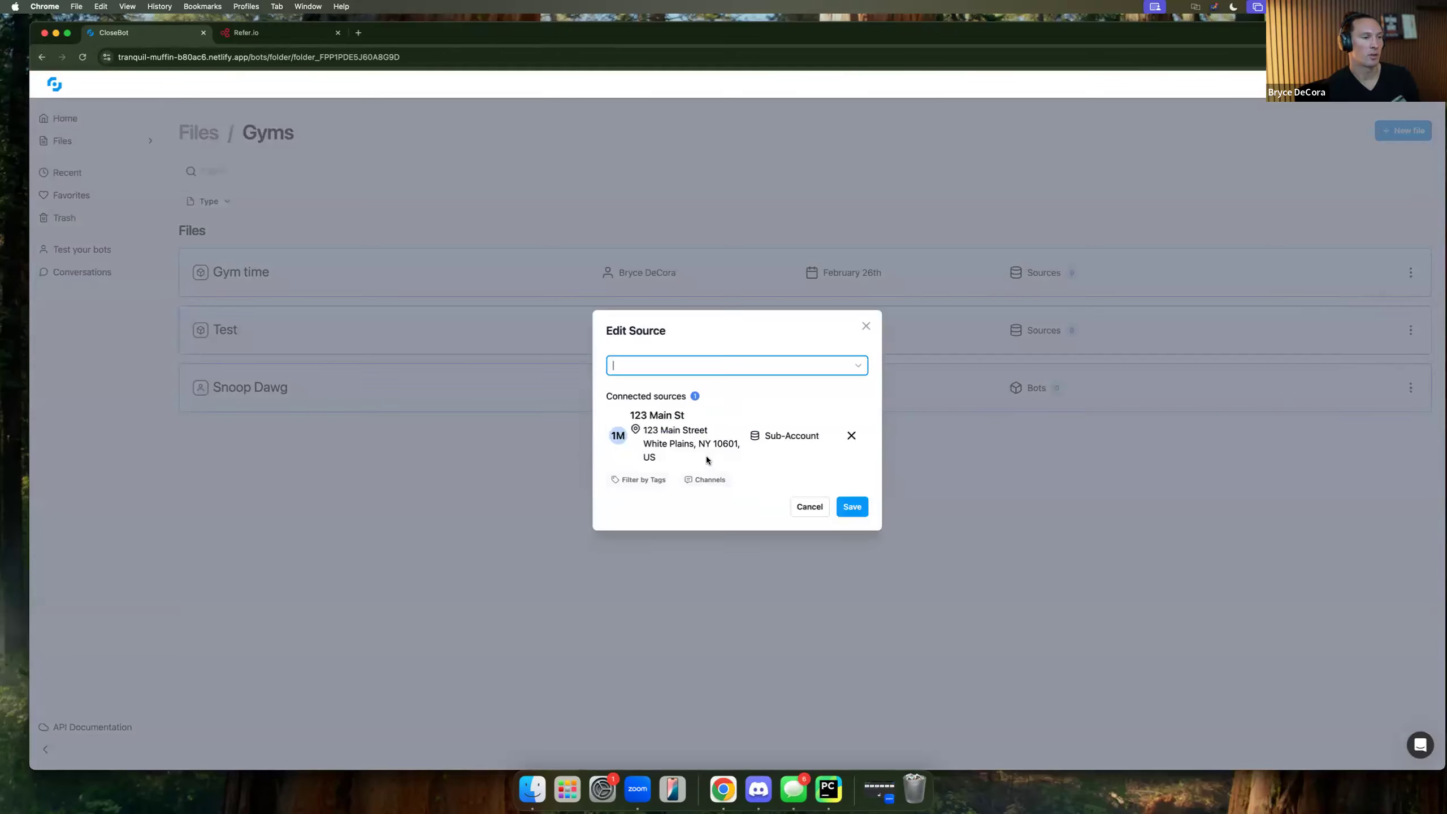
pyautogui.click(644, 482)
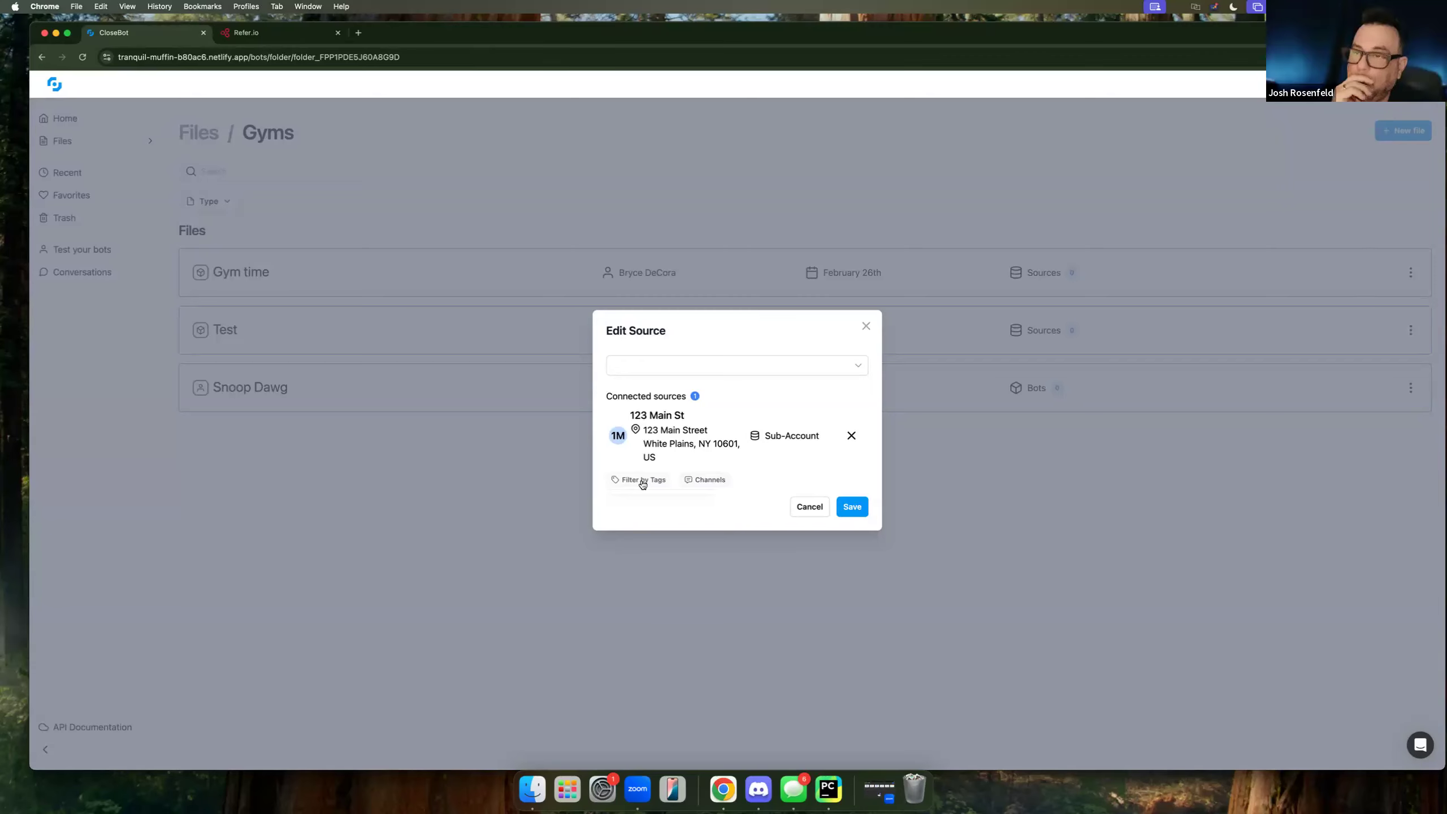
# Enable WhatsApp, GMB, Live_Chat, SMS, FB and IG channels, leaving Email unchecked.
pyautogui.click(697, 482)
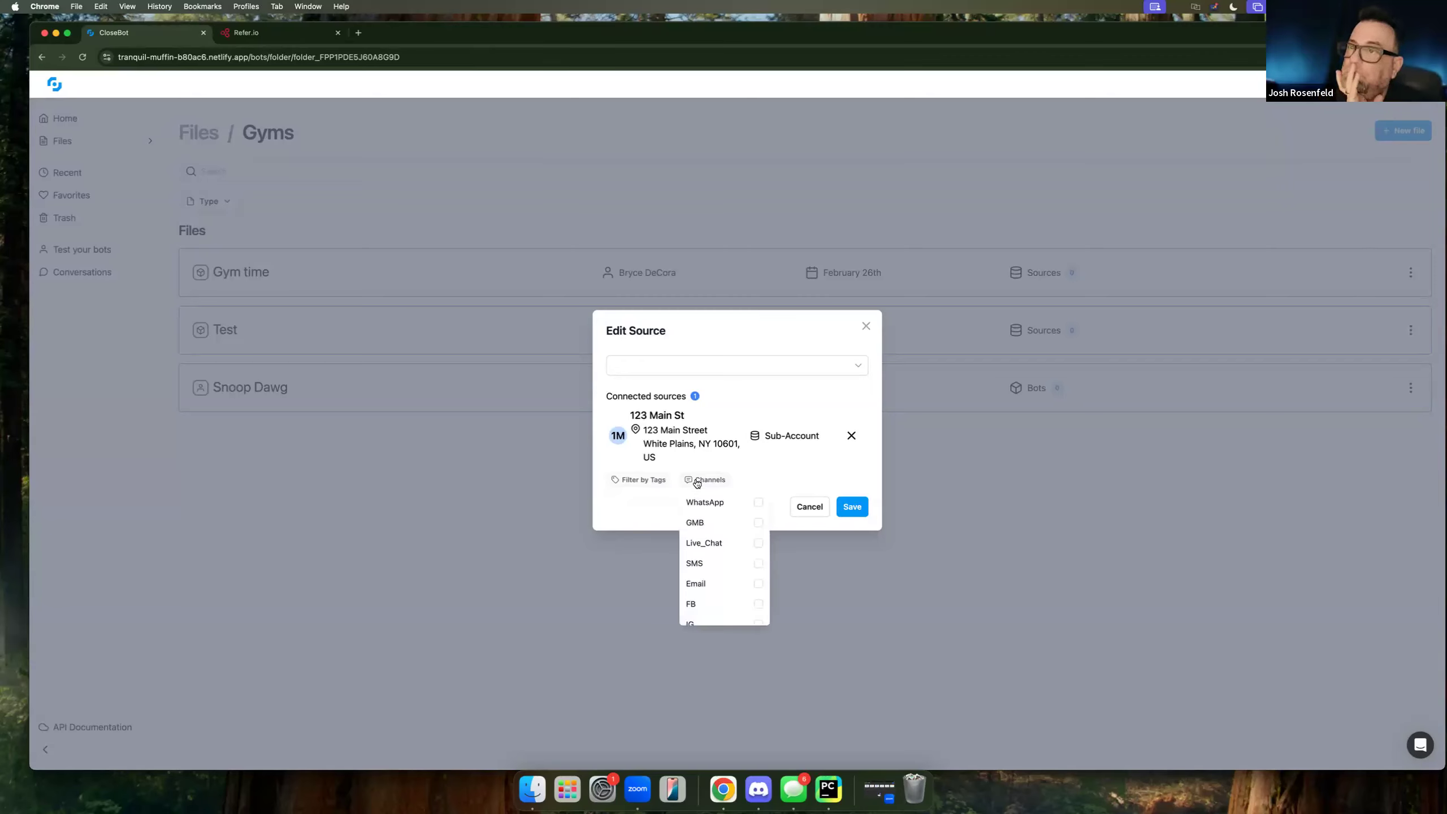
pyautogui.click(758, 502)
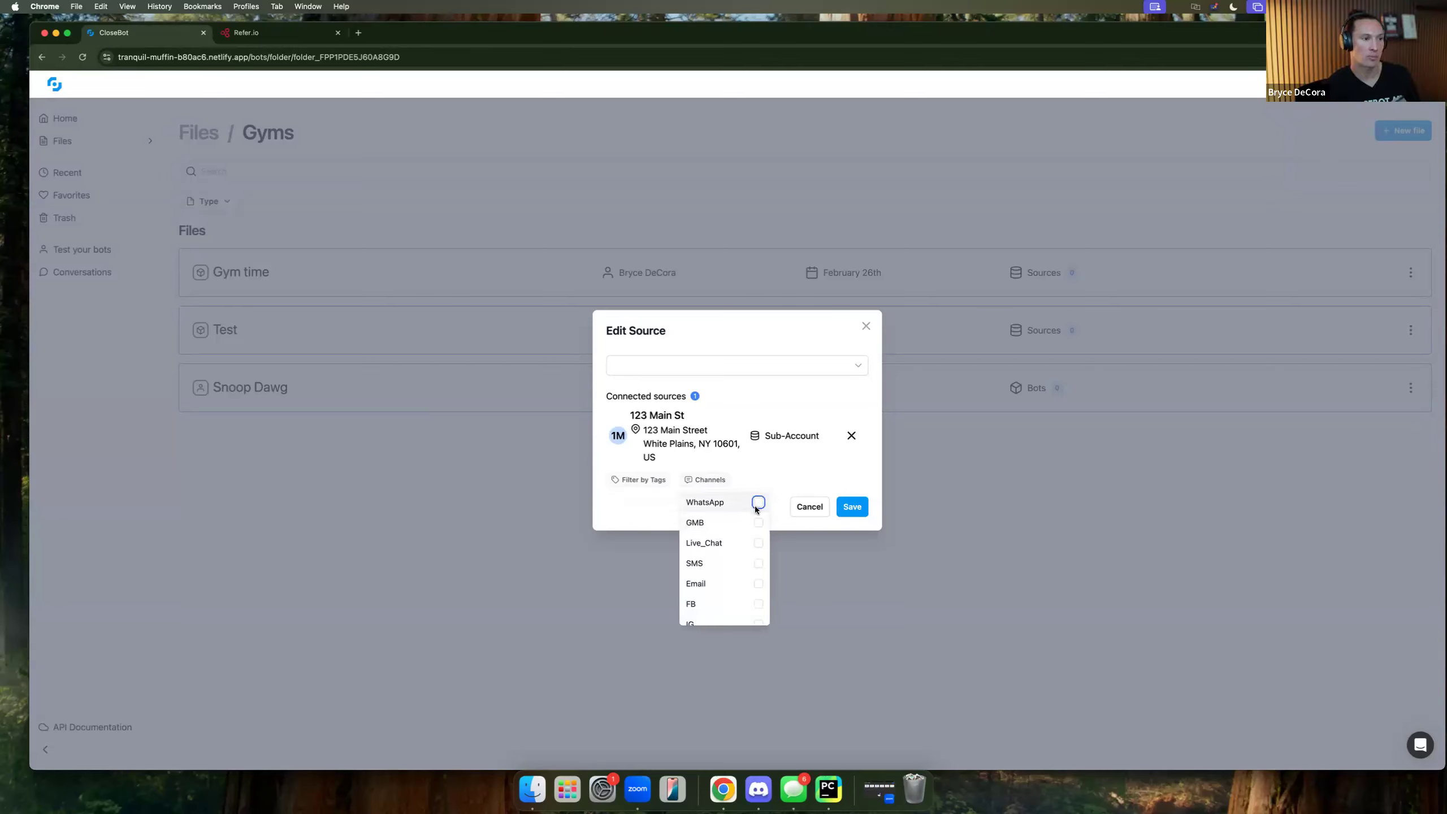
pyautogui.click(759, 522)
pyautogui.click(758, 543)
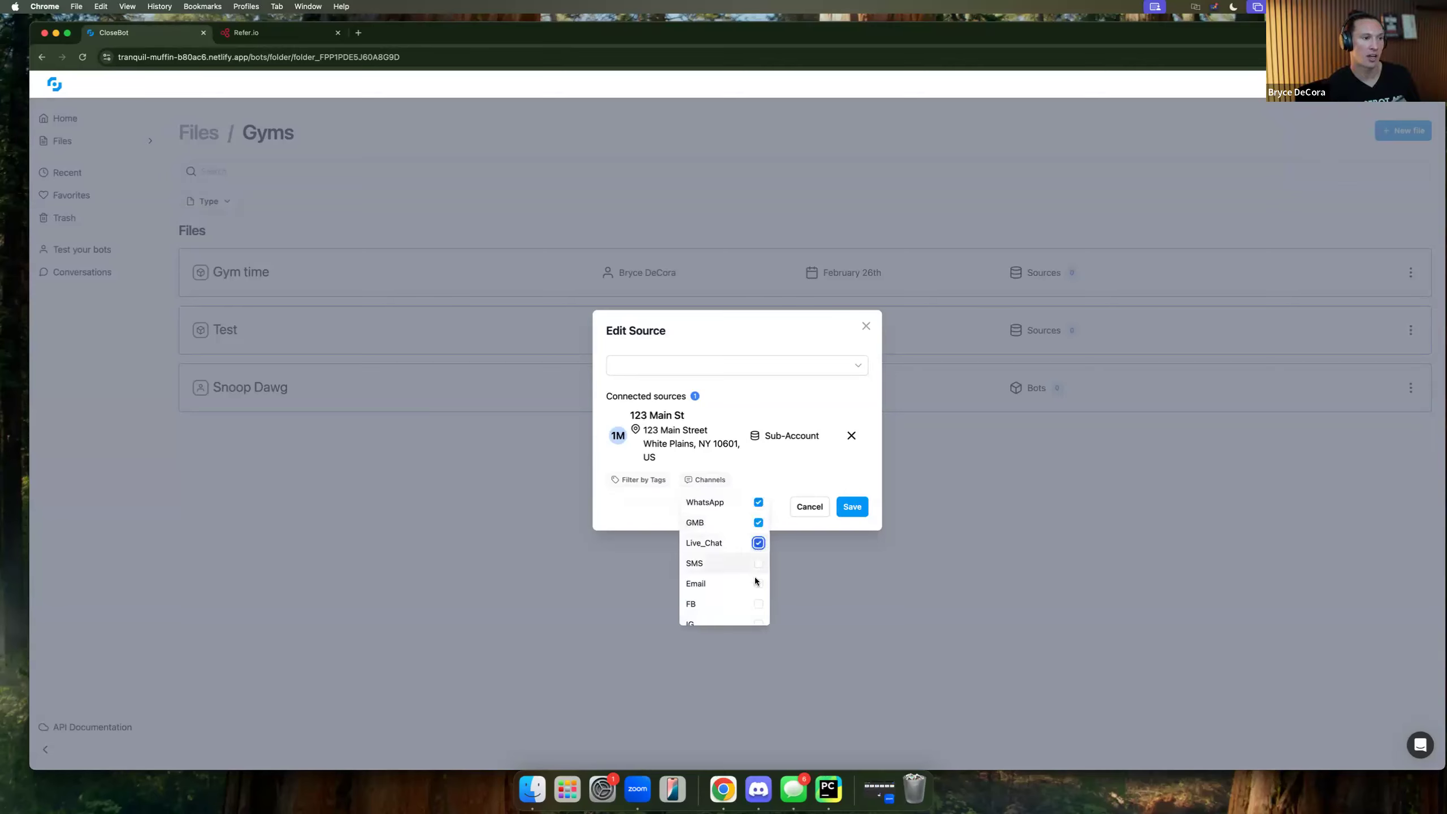
pyautogui.click(758, 563)
pyautogui.click(758, 604)
pyautogui.scroll(-1, 758, 607)
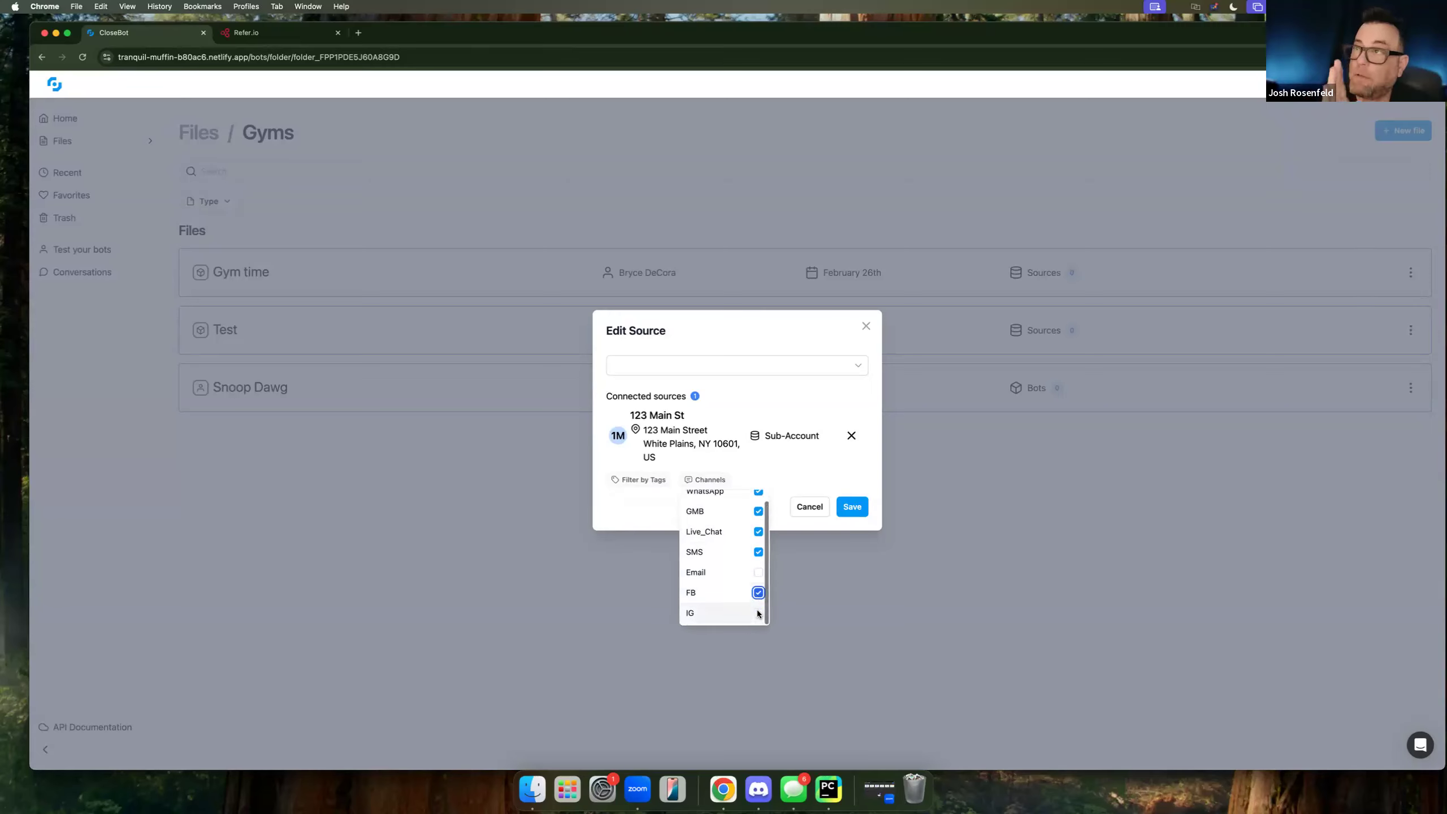
pyautogui.click(758, 612)
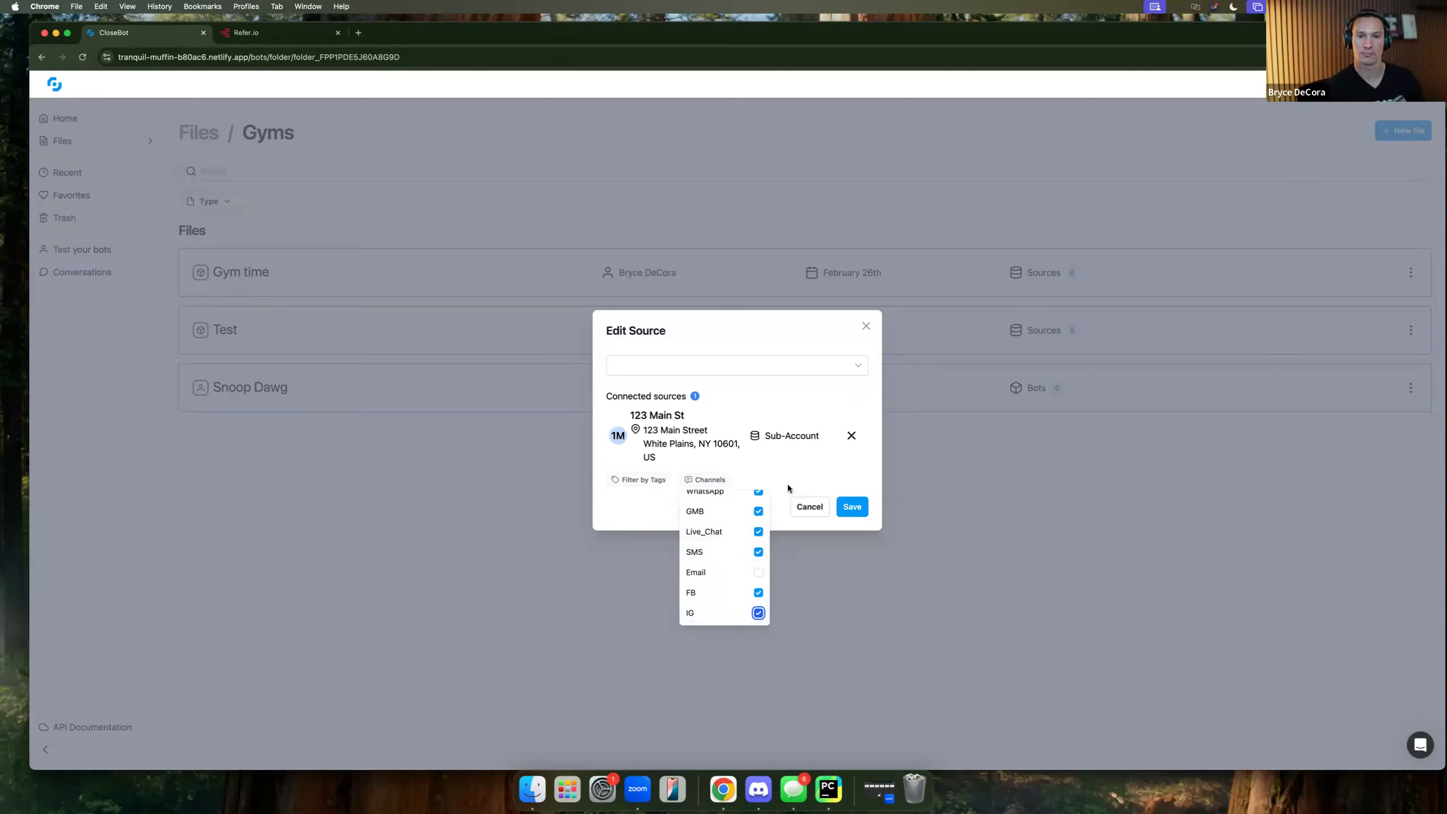
pyautogui.click(823, 483)
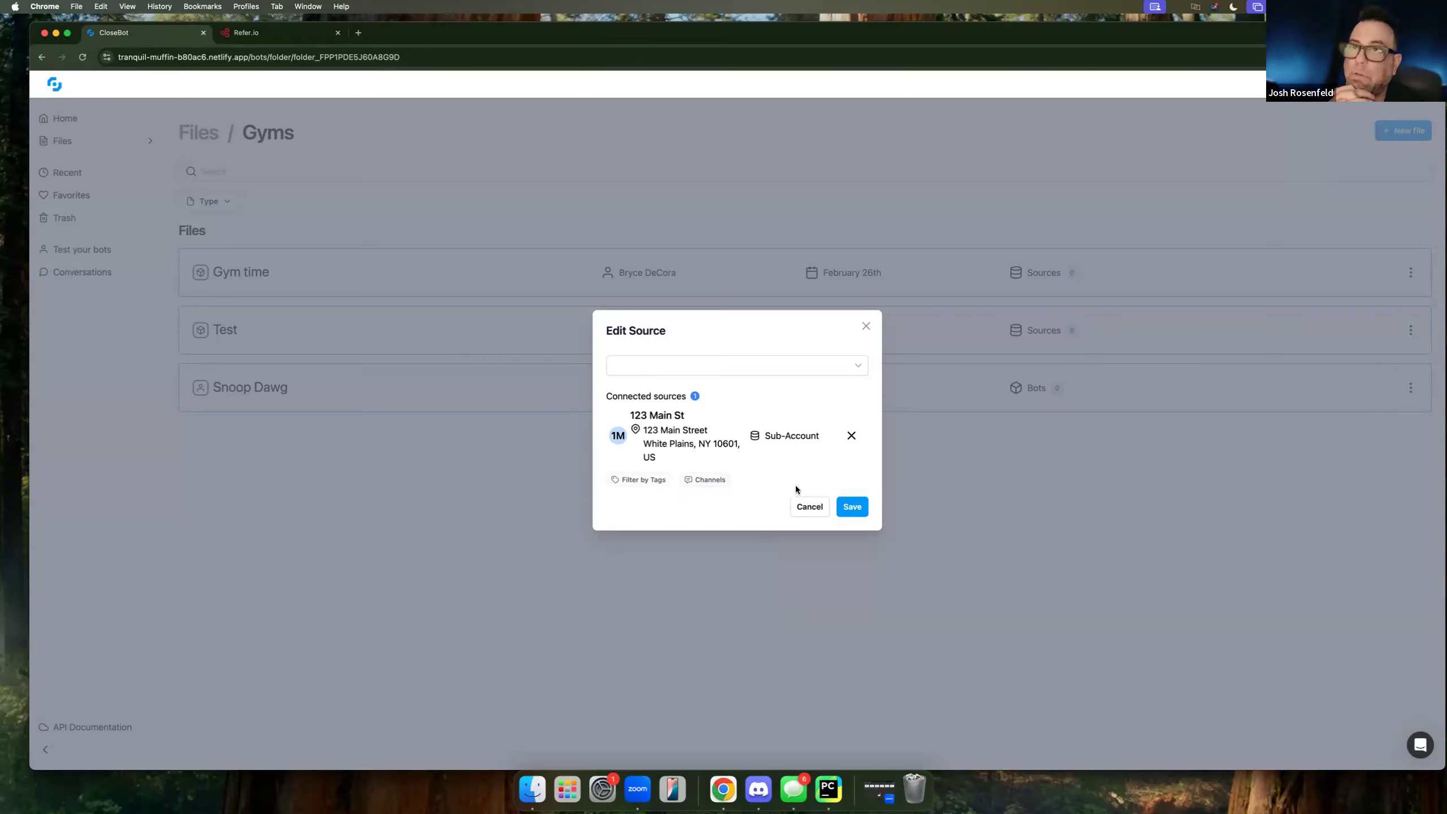
pyautogui.click(707, 480)
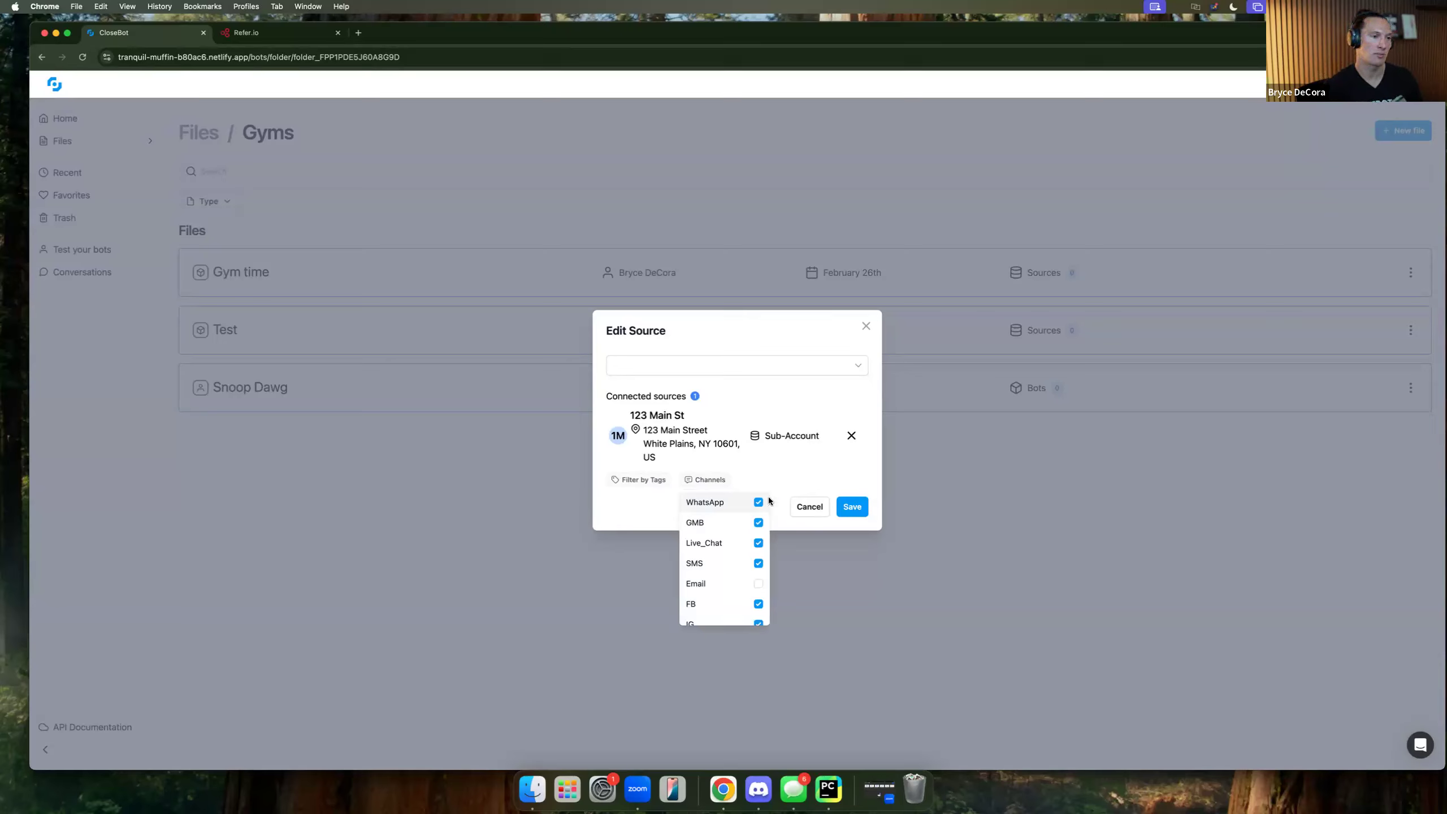
pyautogui.click(851, 510)
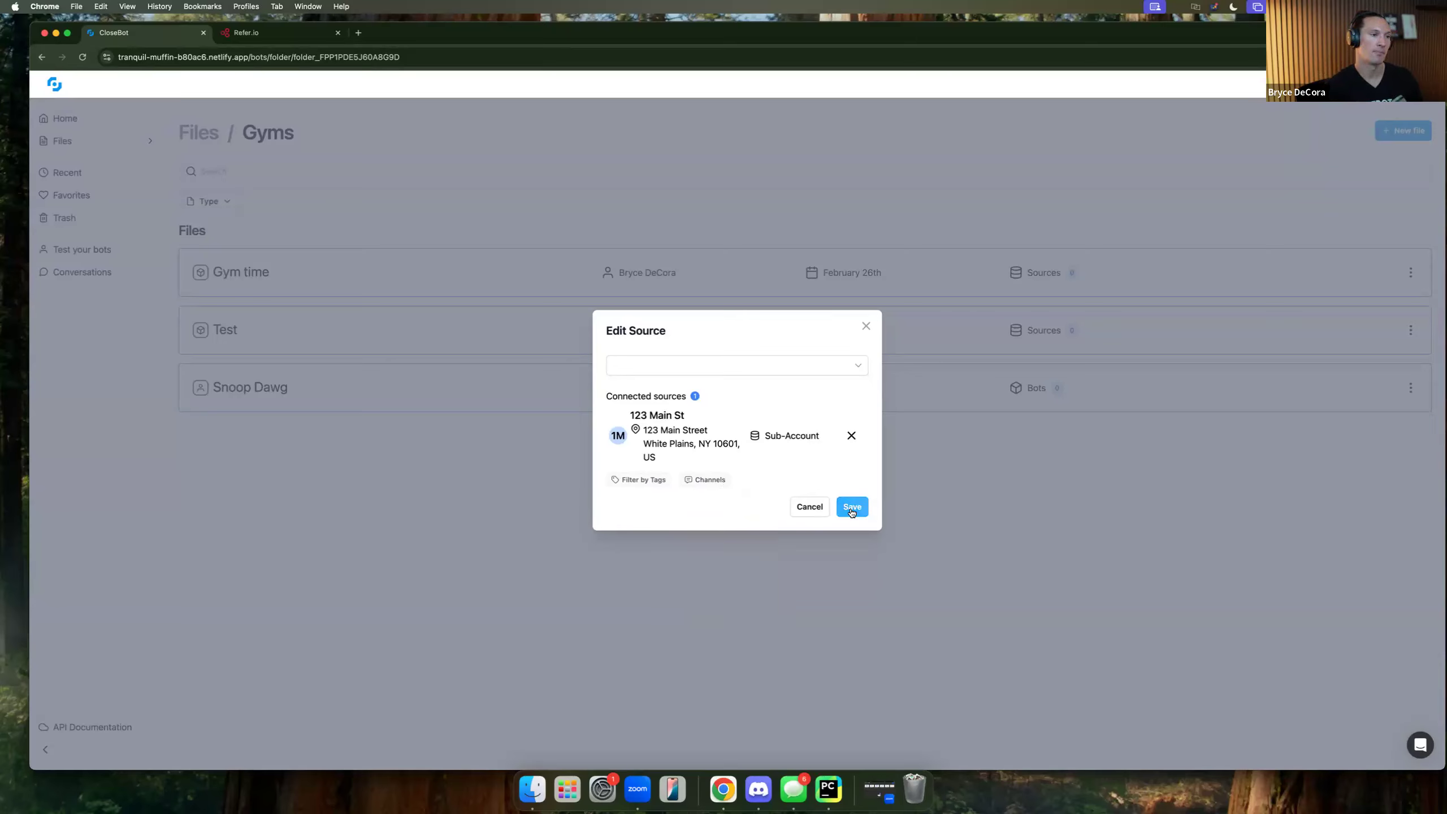
# Save the Gym time bot's source settings.
pyautogui.click(852, 511)
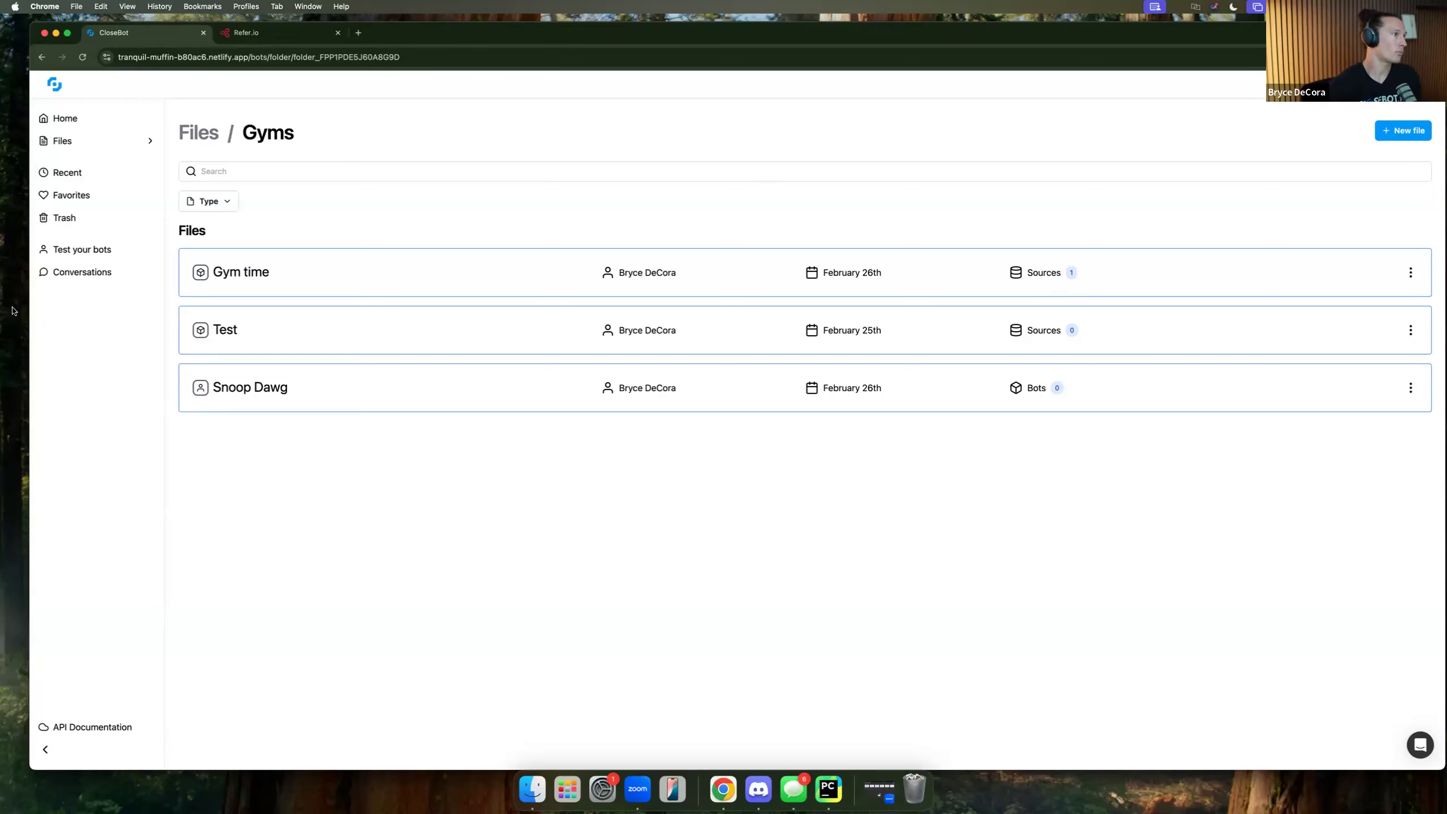
# Open the test lead's conversation and switch between its messages and captured first name and email fields.
pyautogui.click(64, 273)
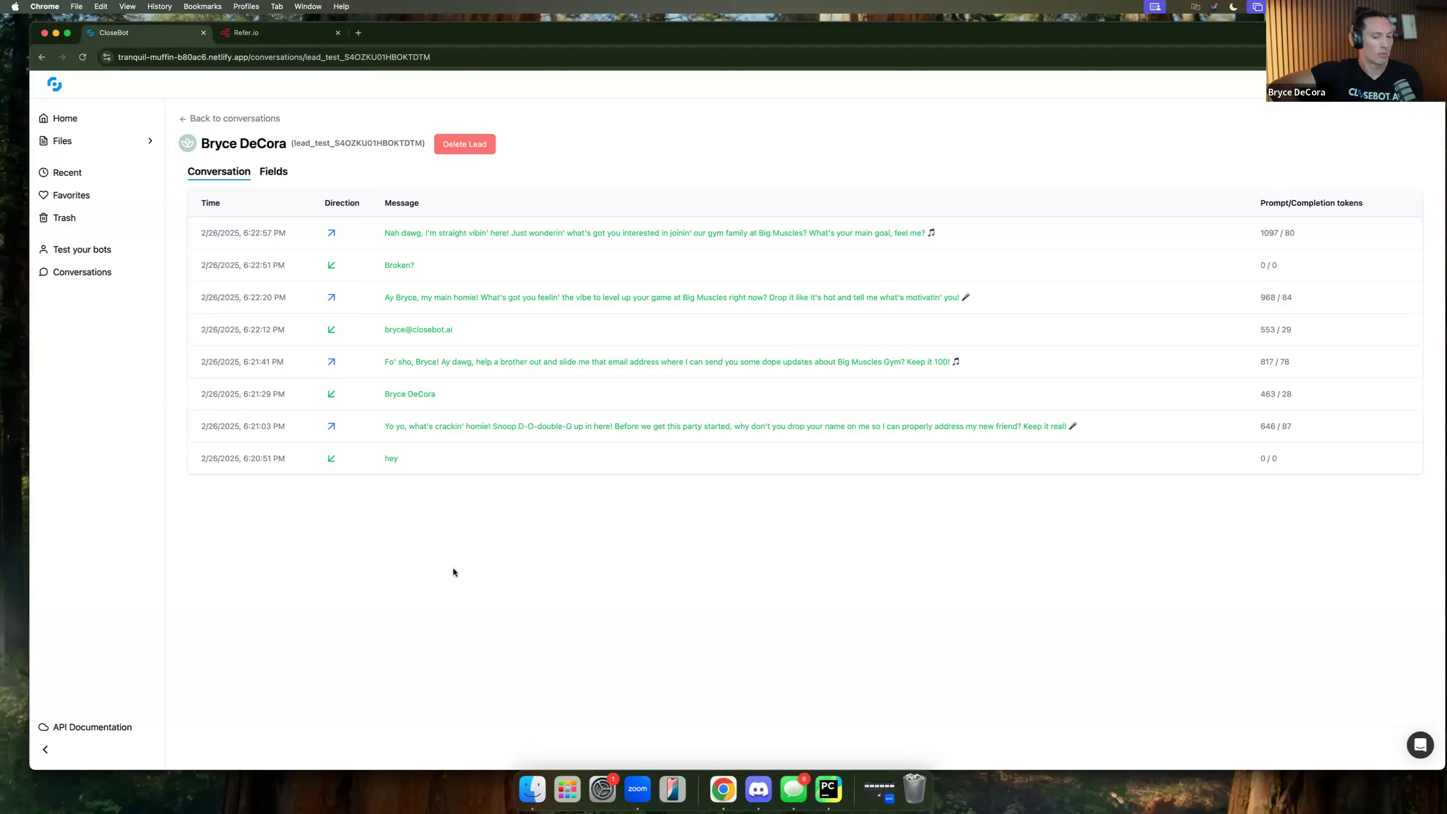
pyautogui.click(273, 173)
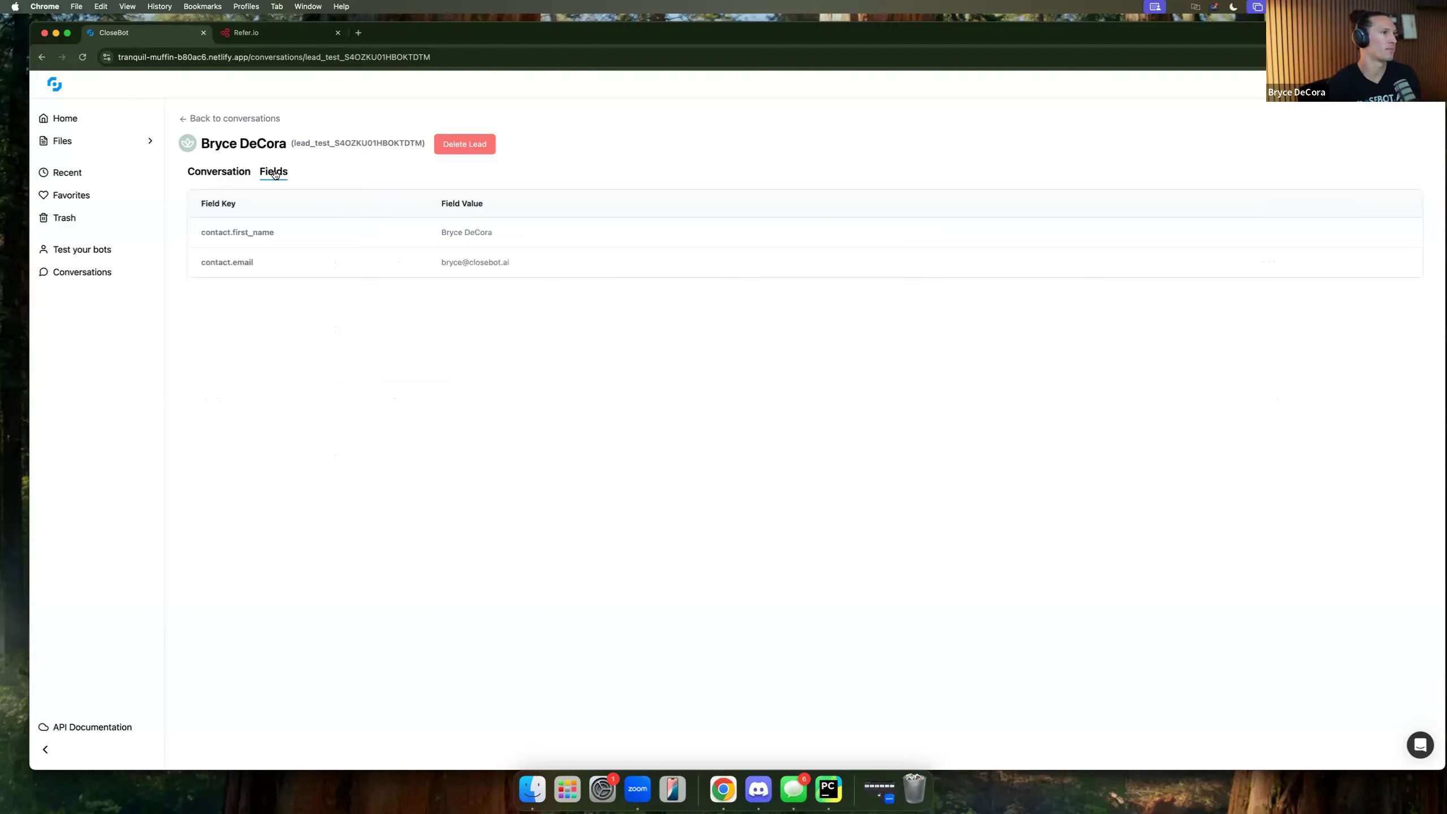
pyautogui.click(241, 173)
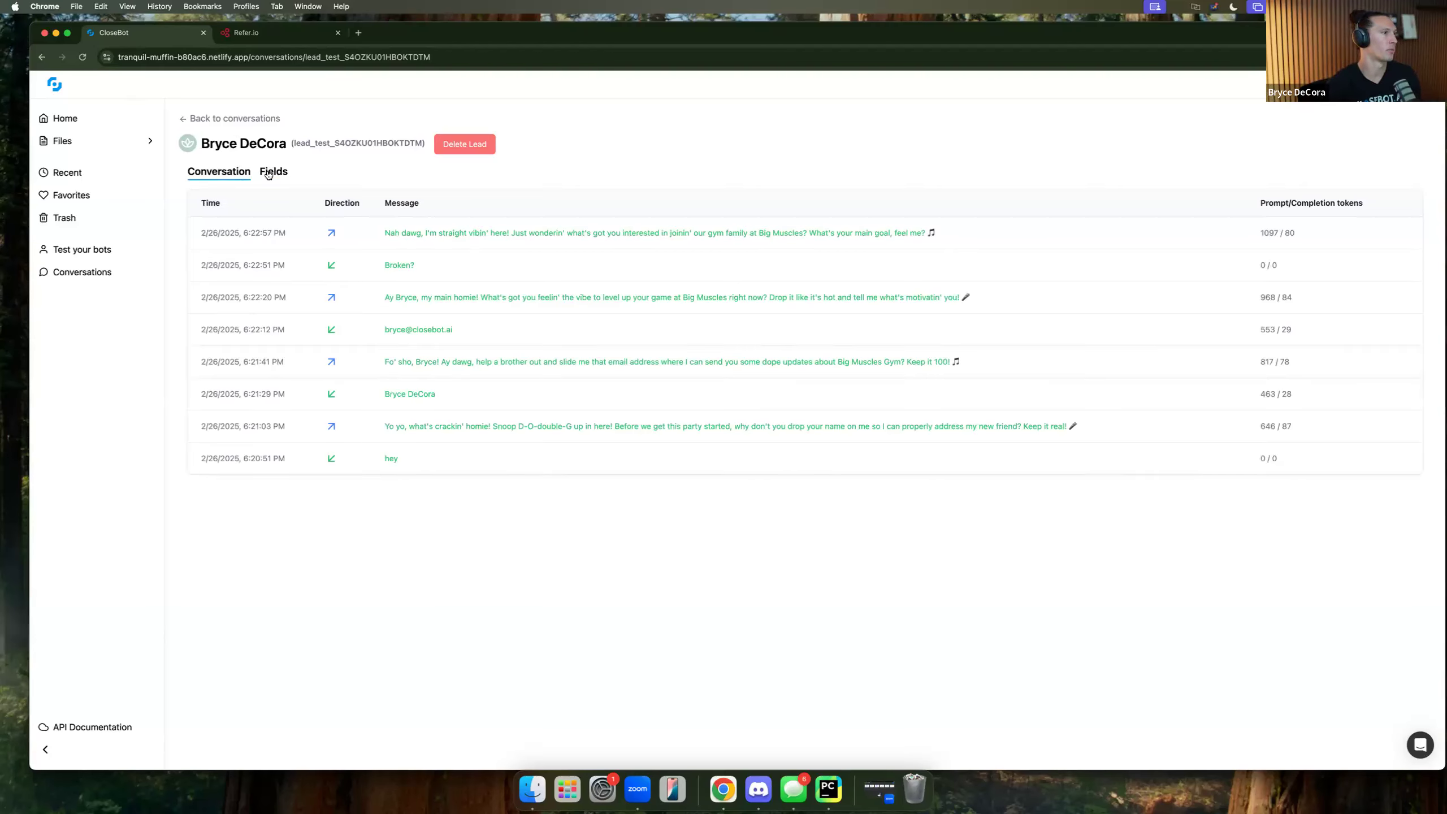
pyautogui.click(273, 178)
pyautogui.click(237, 172)
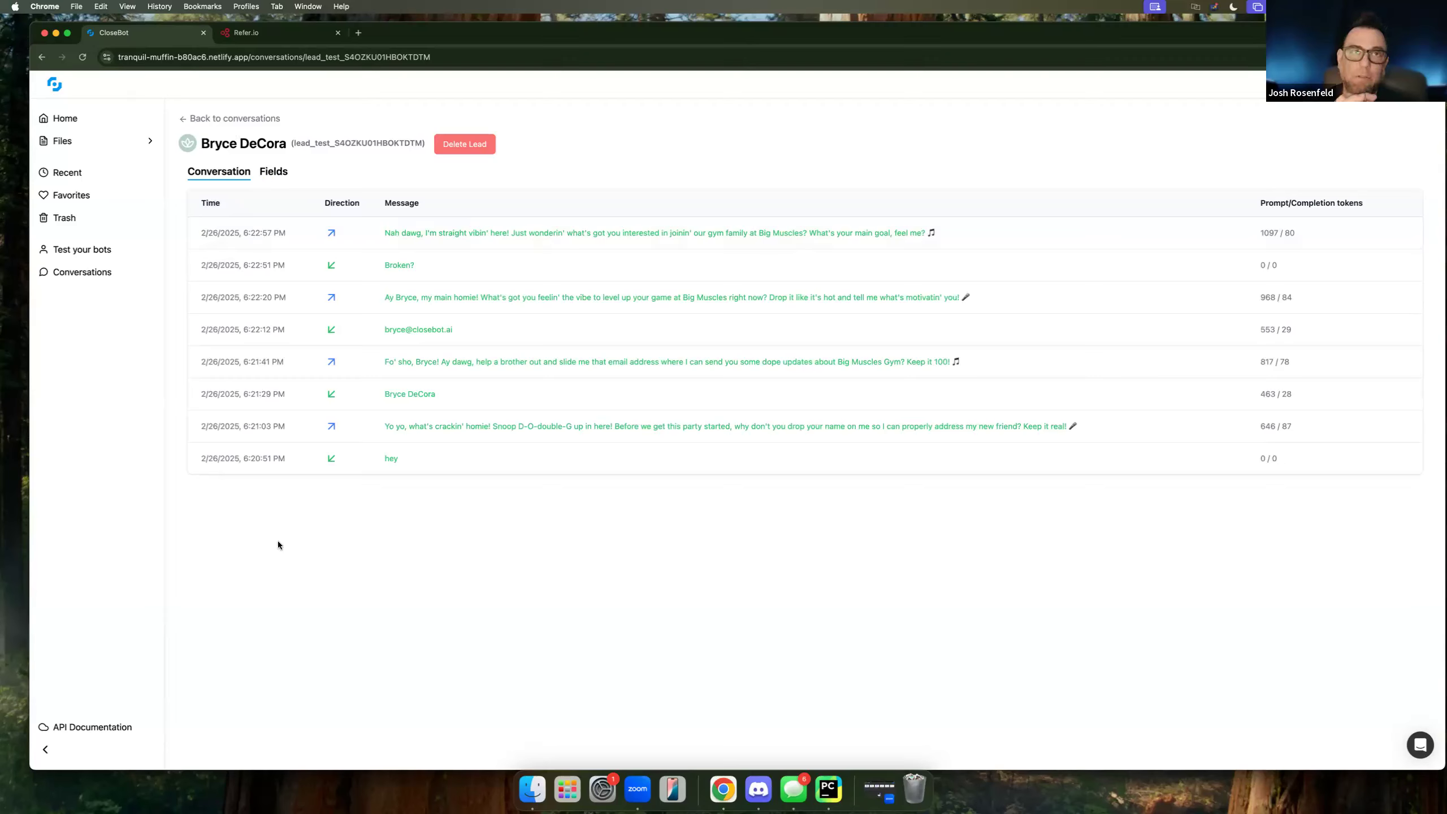